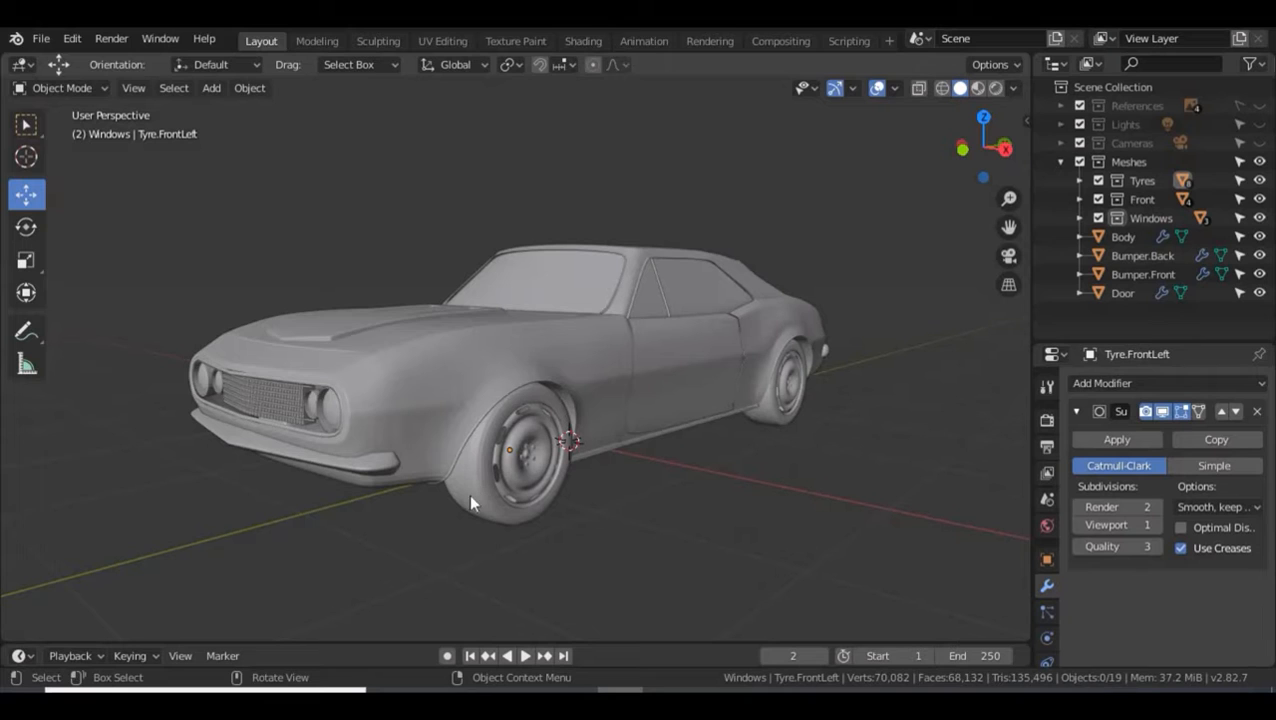
pyautogui.moveTo(620, 494)
pyautogui.mouseDown(button='middle')
pyautogui.moveTo(660, 477)
pyautogui.moveTo(638, 470)
pyautogui.moveTo(614, 498)
pyautogui.moveTo(618, 480)
pyautogui.mouseUp(button='middle')
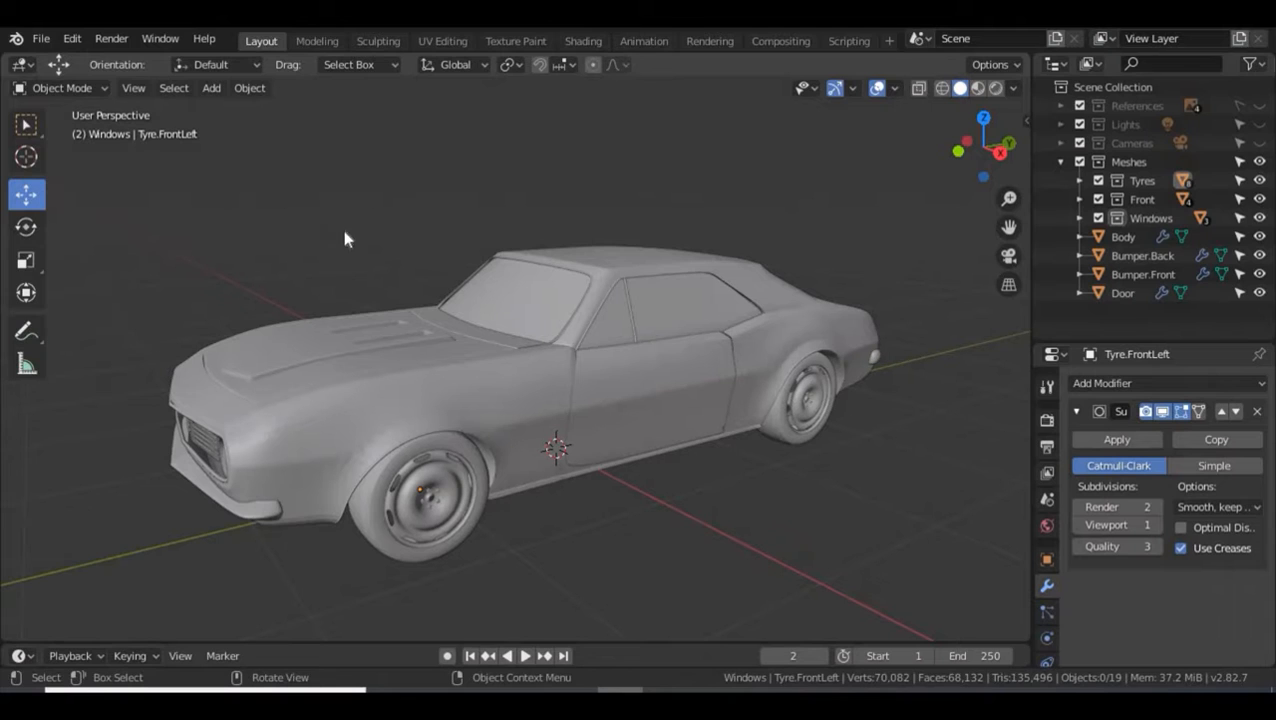
pyautogui.moveTo(553, 538); pyautogui.dragTo(607, 537, button='middle')
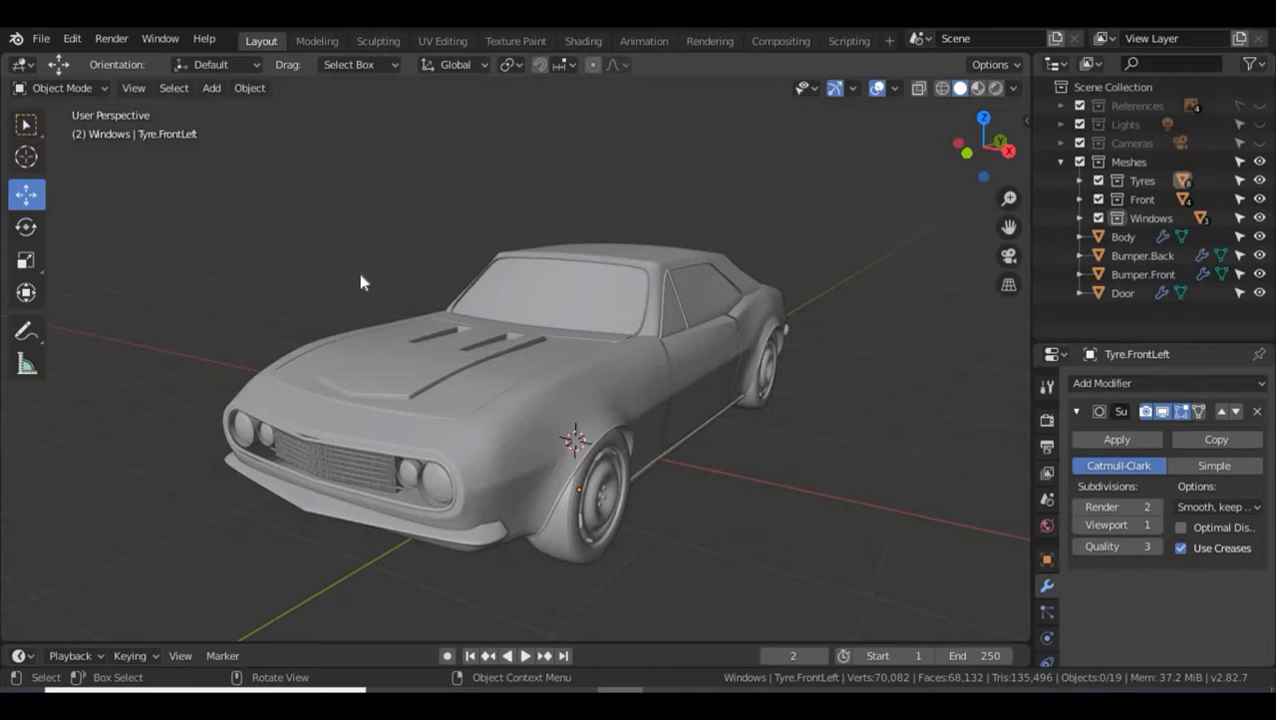
pyautogui.moveTo(665, 508); pyautogui.dragTo(587, 333, button='middle')
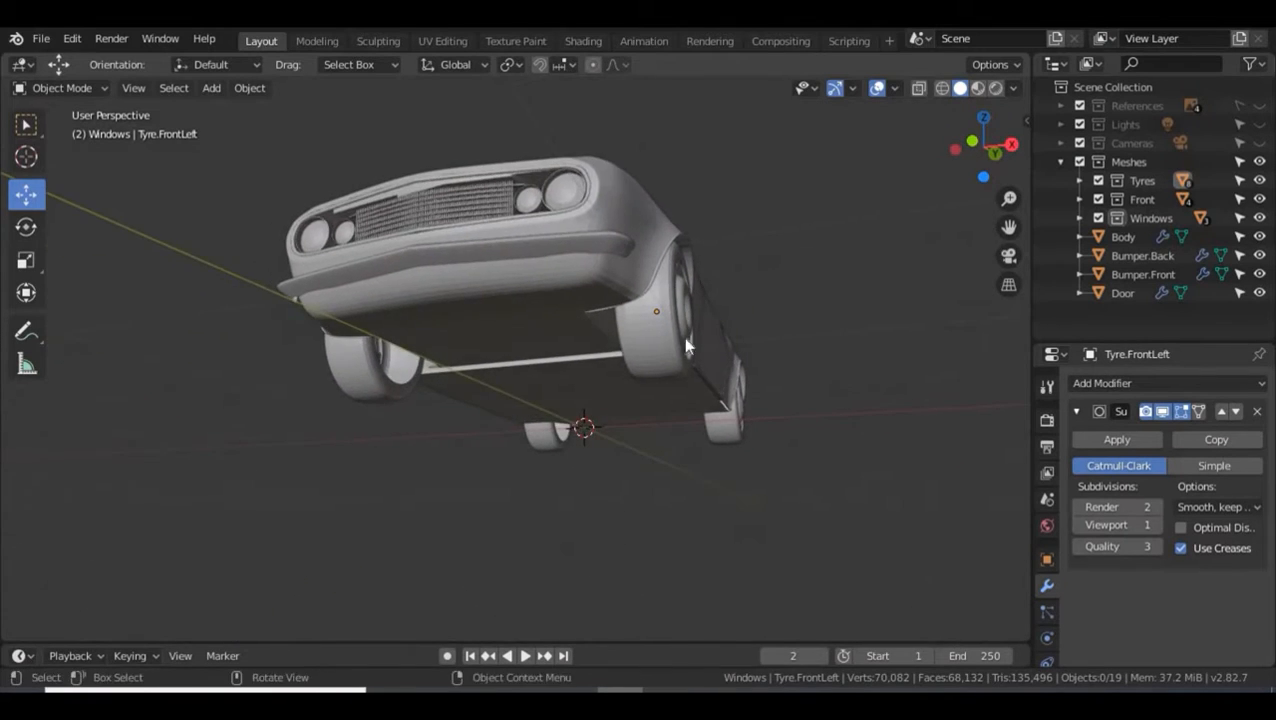
pyautogui.moveTo(810, 270); pyautogui.dragTo(765, 338, button='middle')
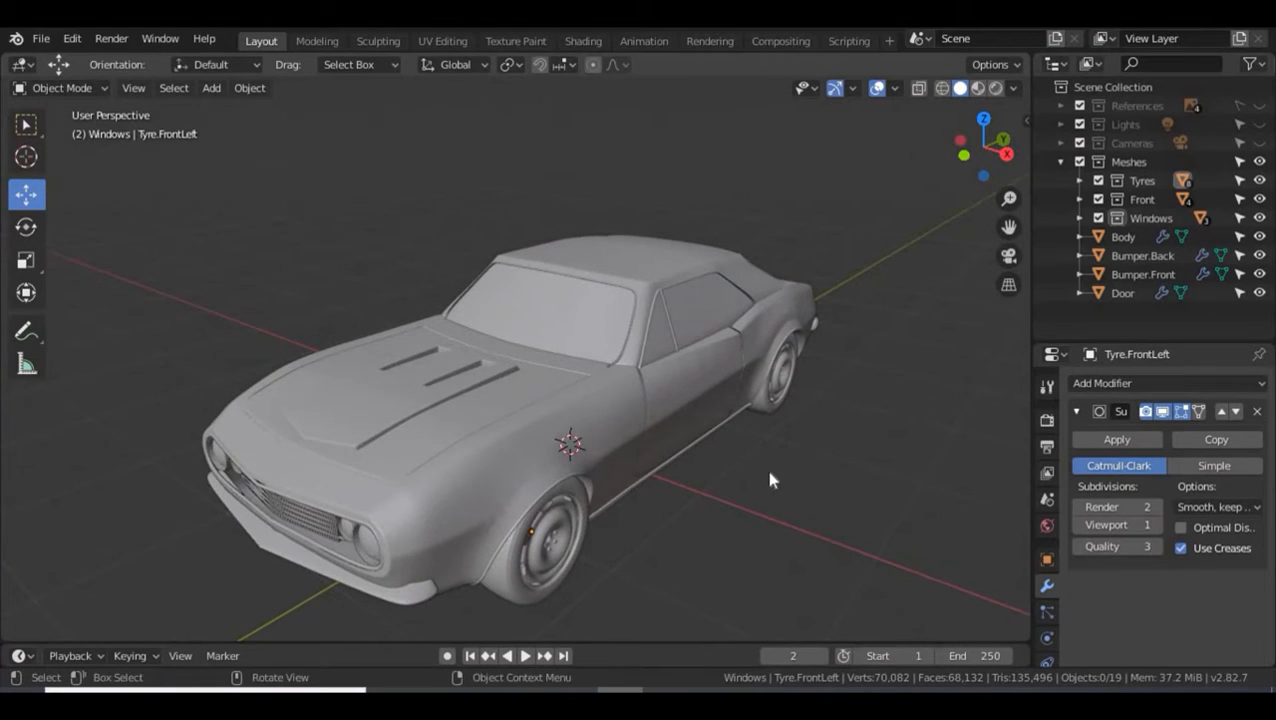
pyautogui.moveTo(769, 473)
pyautogui.mouseDown(button='middle')
pyautogui.moveTo(743, 456)
pyautogui.moveTo(594, 466)
pyautogui.moveTo(622, 434)
pyautogui.moveTo(712, 441)
pyautogui.moveTo(658, 478)
pyautogui.moveTo(540, 481)
pyautogui.moveTo(531, 444)
pyautogui.moveTo(535, 426)
pyautogui.moveTo(704, 455)
pyautogui.moveTo(771, 452)
pyautogui.mouseUp(button='middle')
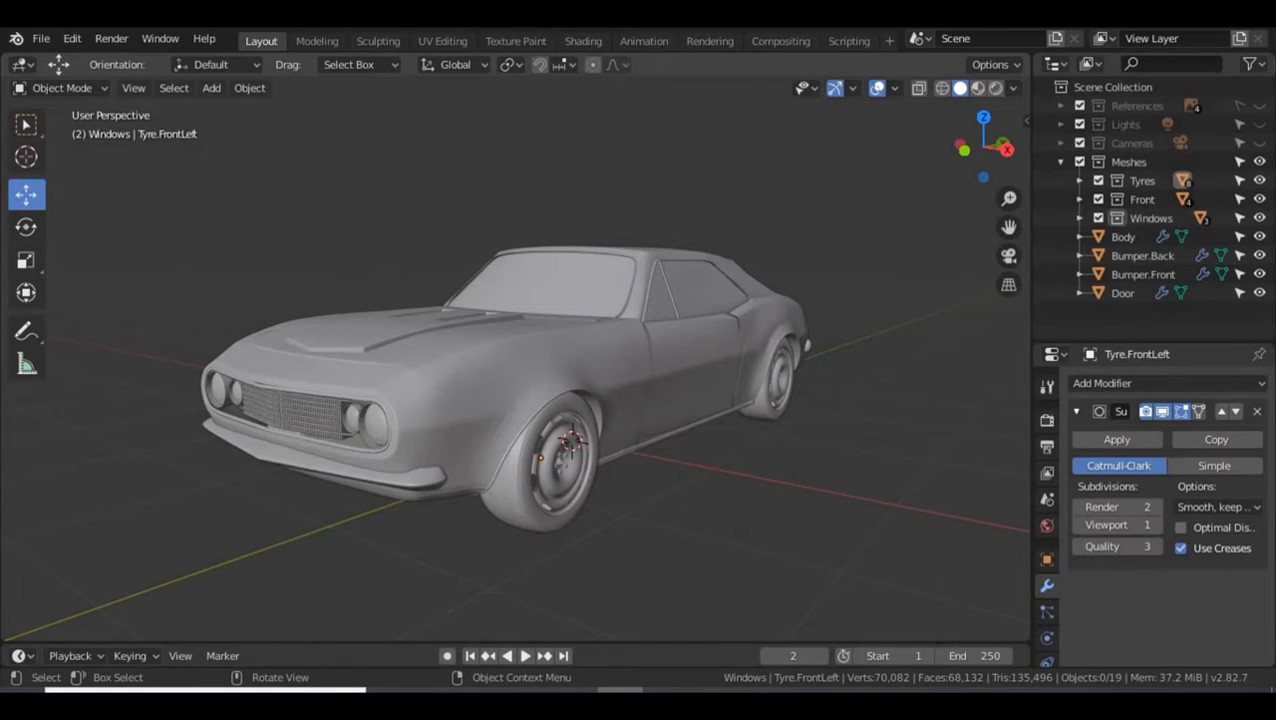
pyautogui.moveTo(871, 307); pyautogui.dragTo(798, 341, button='middle')
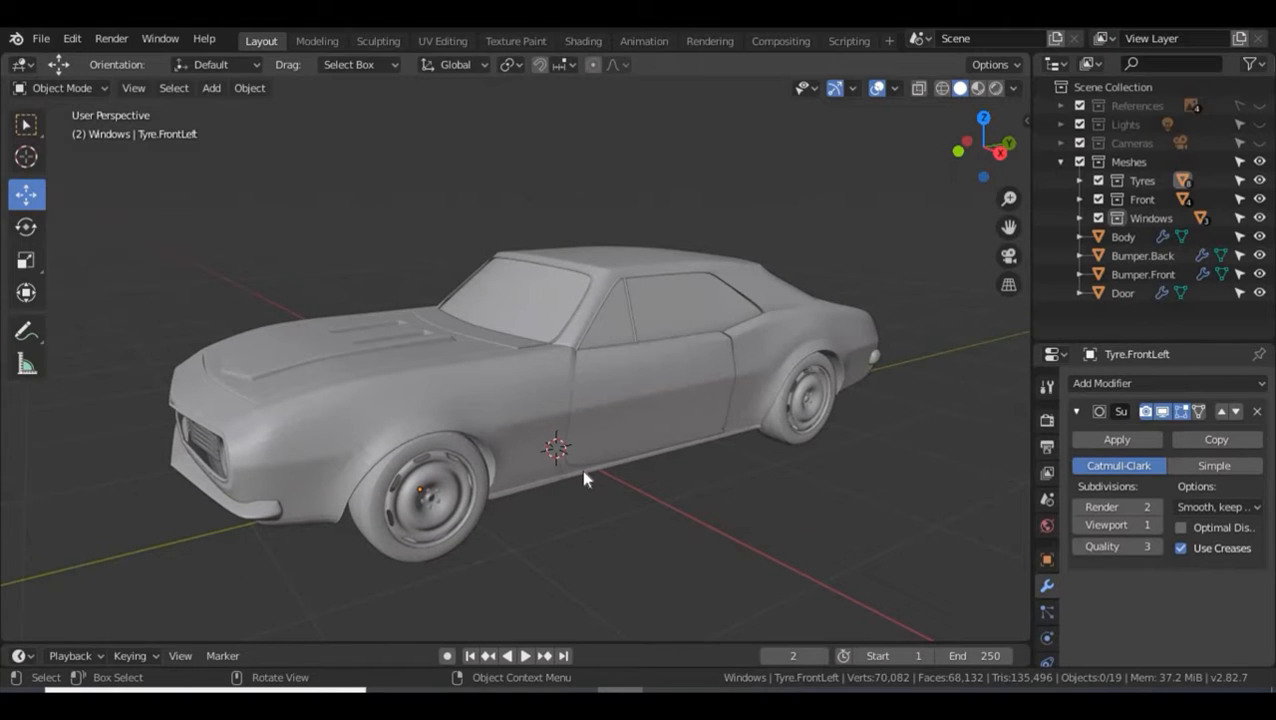
# - Add a text object at the 3D cursor and move it outward from the car along the X axis
pyautogui.hotkey('shift', 'a')
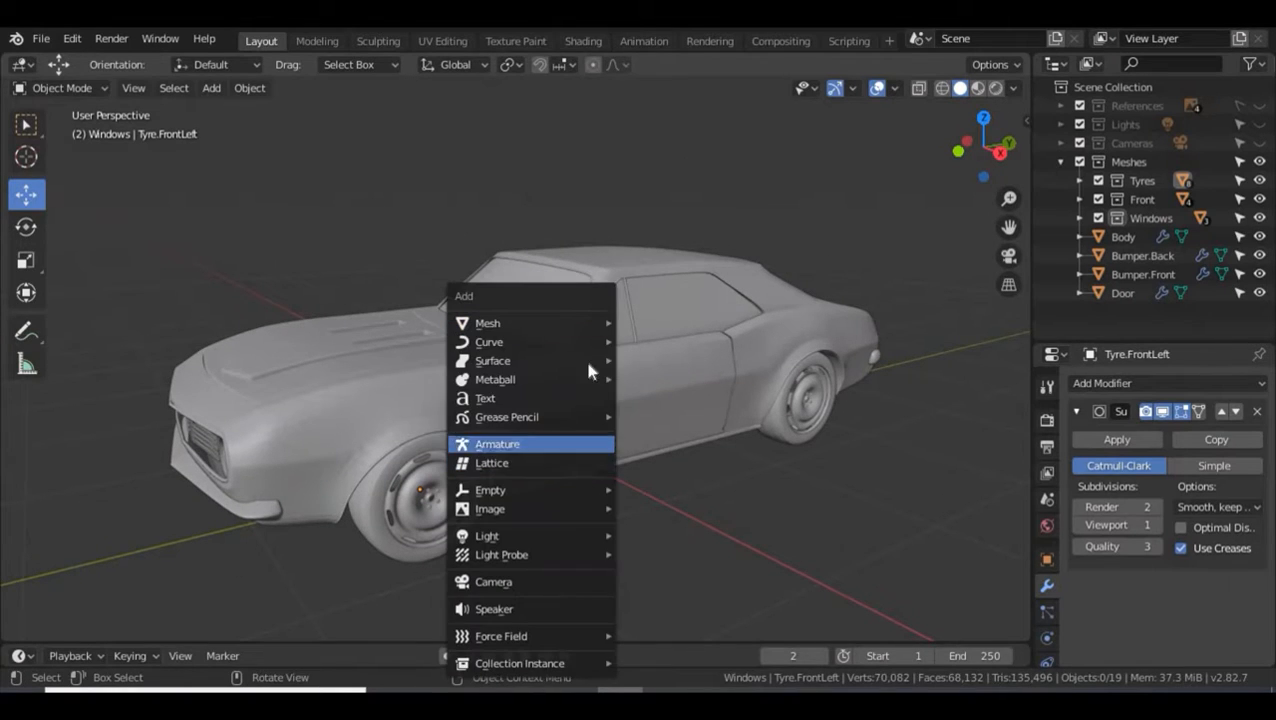
pyautogui.moveTo(594, 343)
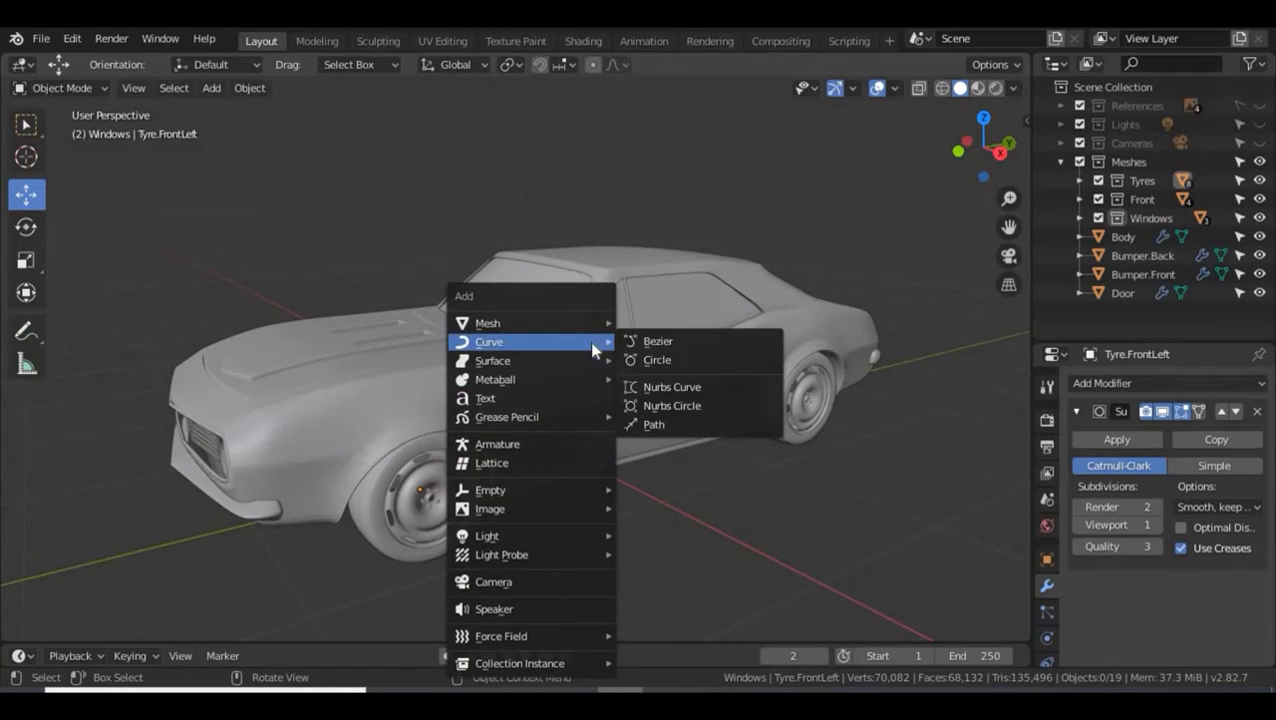
pyautogui.click(541, 402)
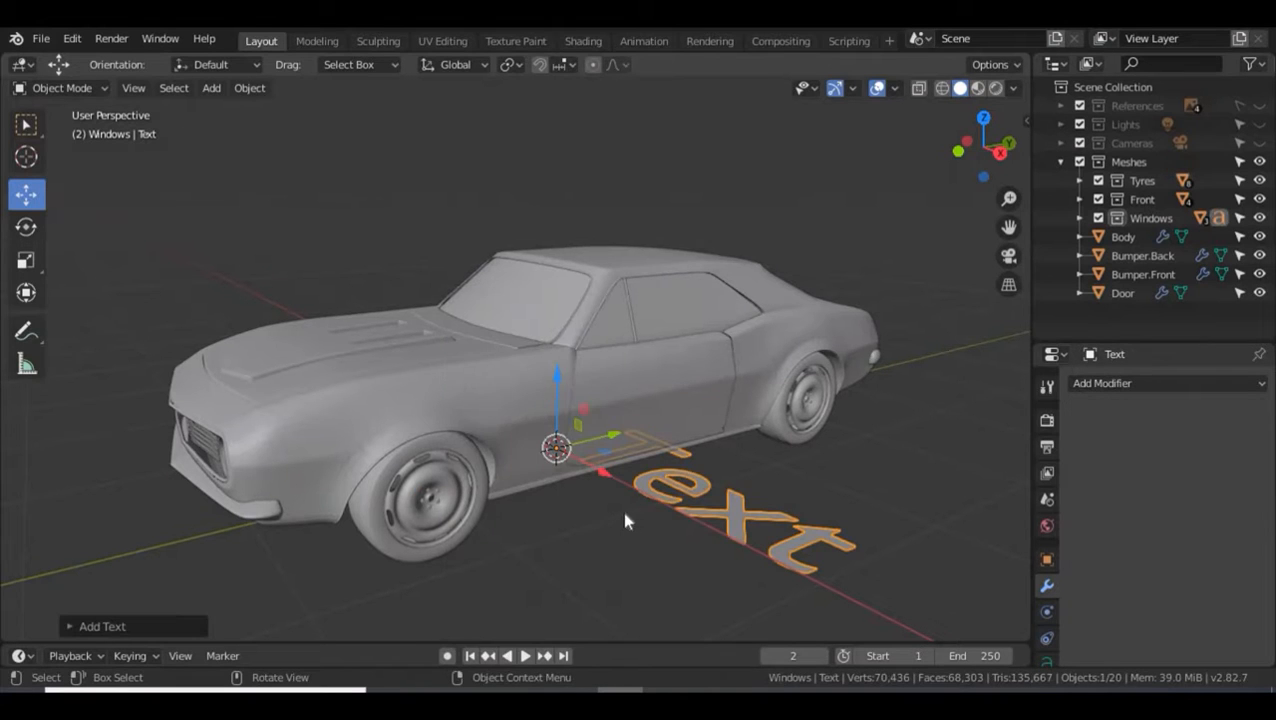
pyautogui.moveTo(618, 518); pyautogui.dragTo(612, 480, button='middle')
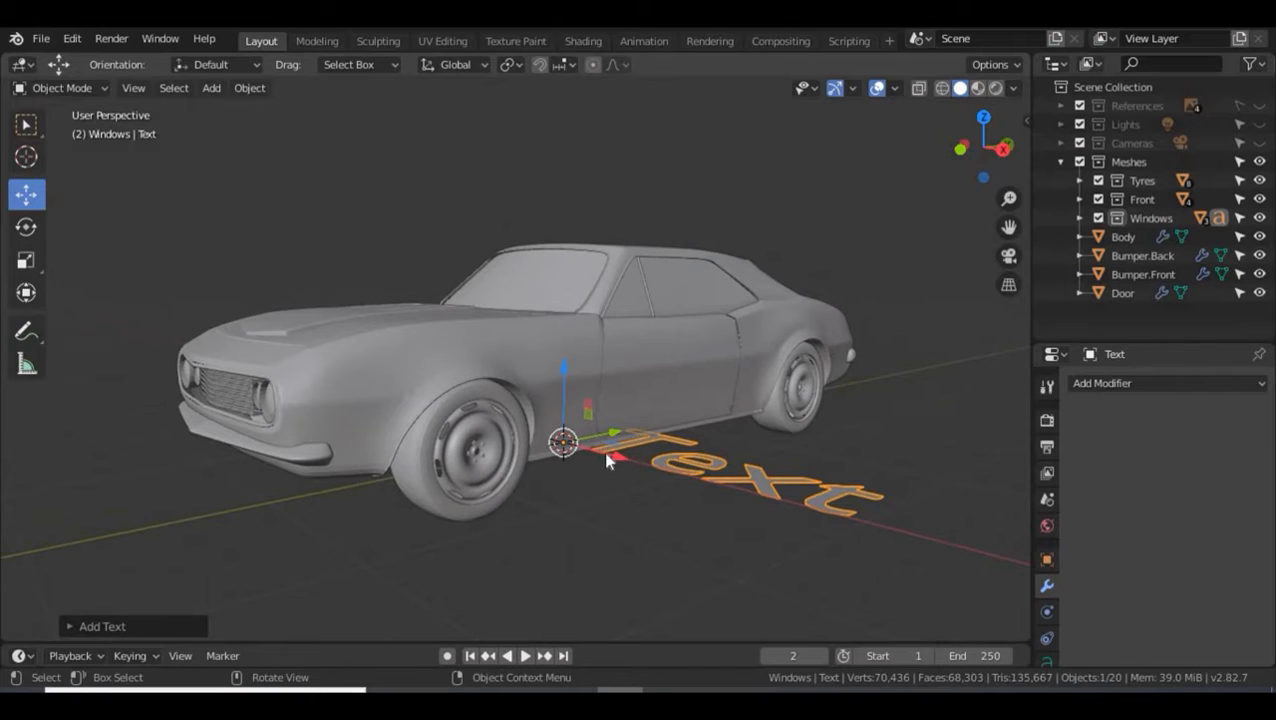
pyautogui.moveTo(608, 460); pyautogui.dragTo(675, 478)
# - Replace the text object's default wording with "SS" and return to Object Mode
pyautogui.moveTo(885, 399); pyautogui.dragTo(885, 437, button='middle')
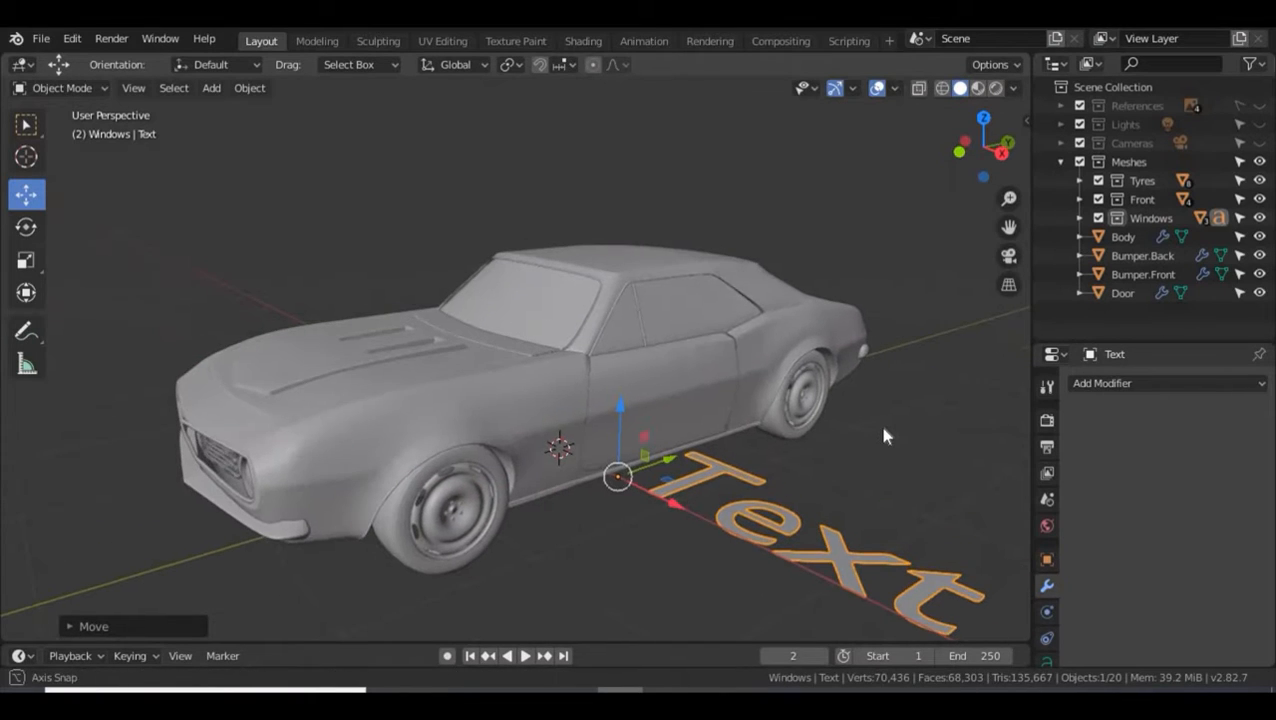
pyautogui.moveTo(858, 490); pyautogui.dragTo(854, 525, button='middle')
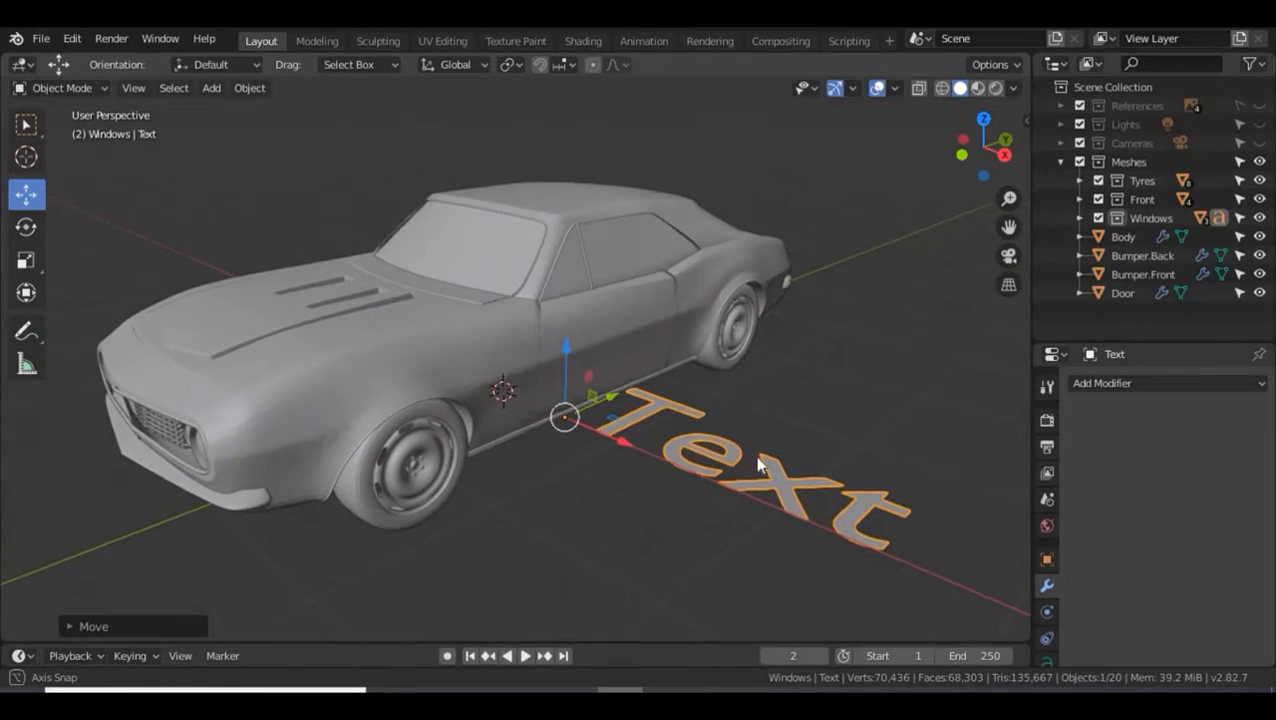
pyautogui.moveTo(666, 410); pyautogui.dragTo(700, 420, button='middle')
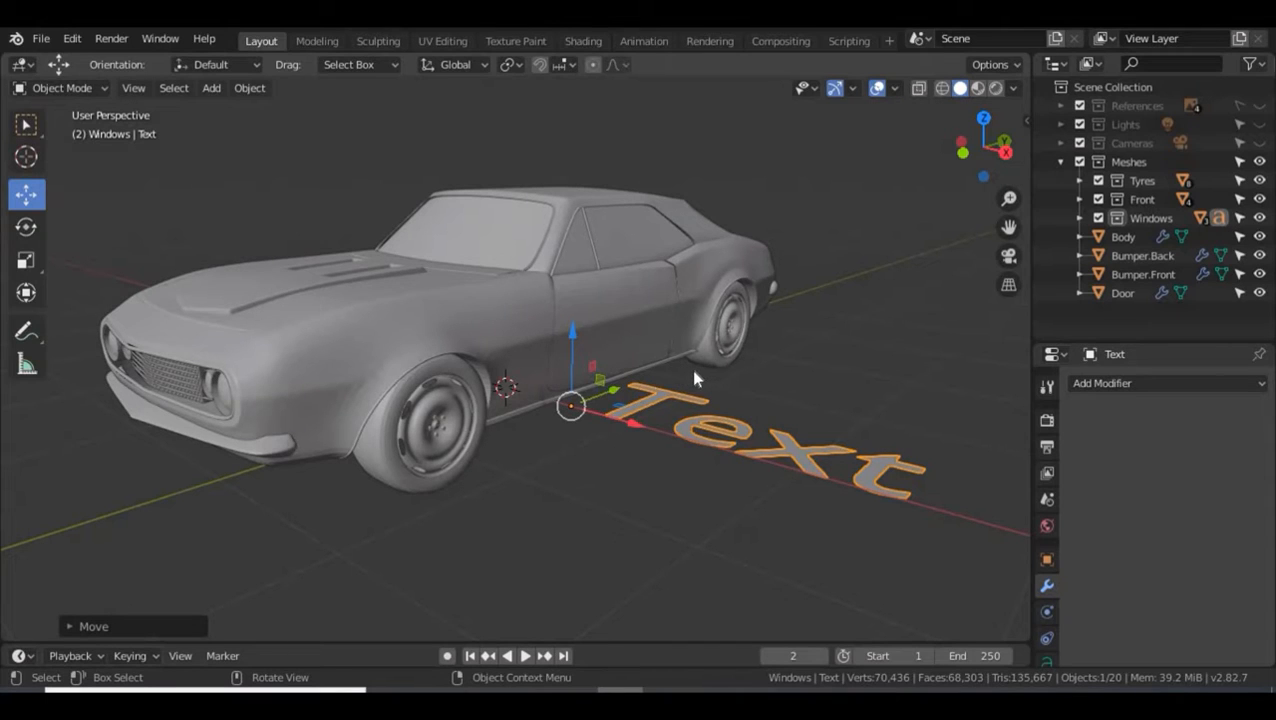
pyautogui.press('Tab')
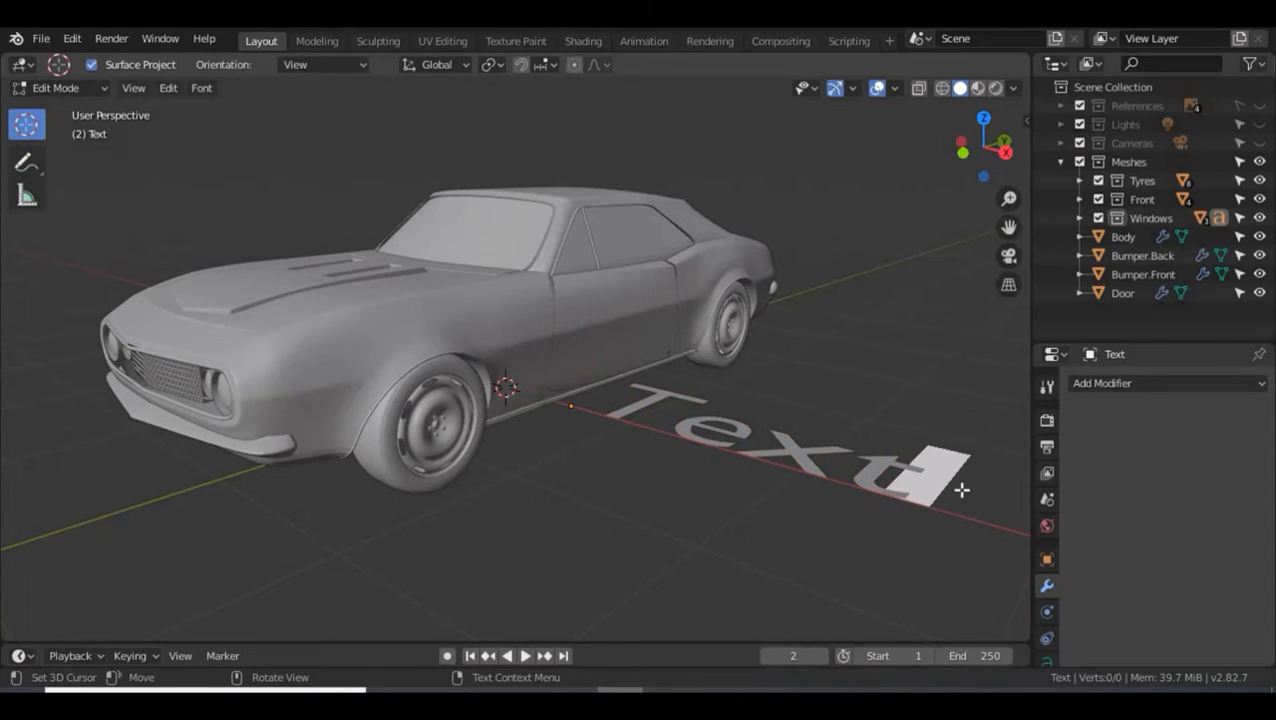
pyautogui.press('BackSpace')
pyautogui.press('BackSpace')
pyautogui.press('BackSpace')
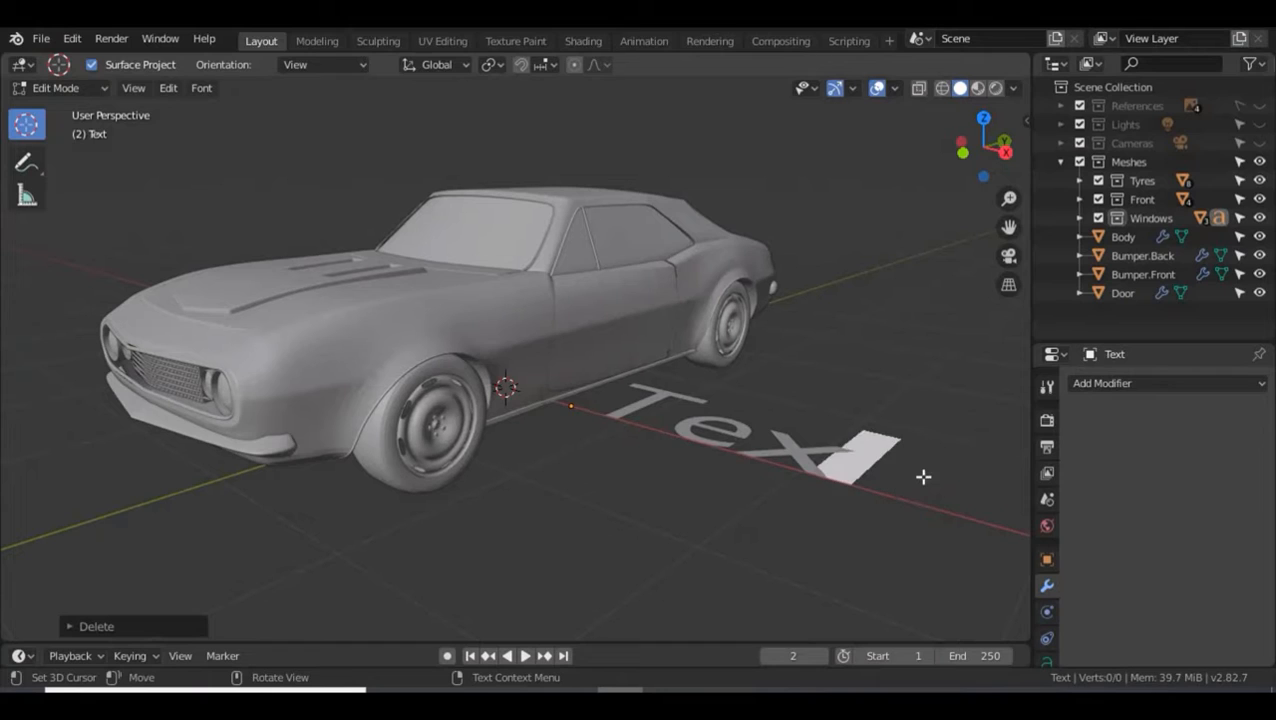
pyautogui.press('BackSpace')
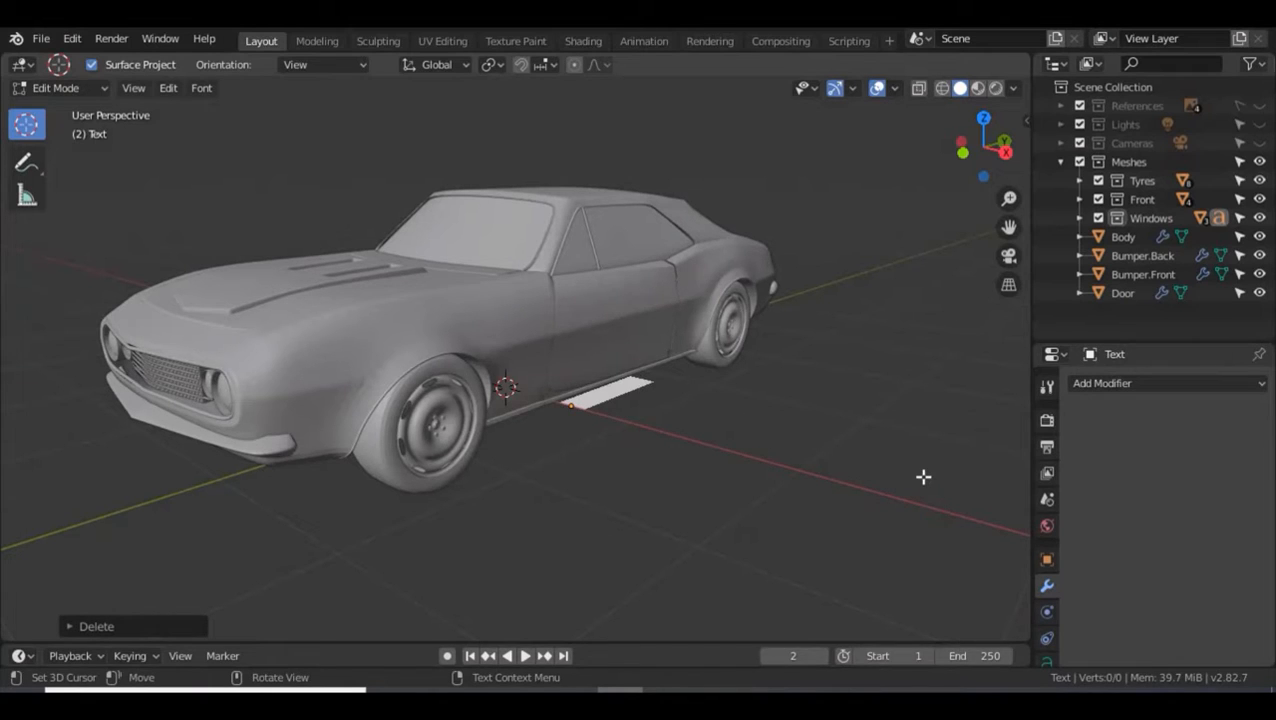
pyautogui.write('SS')
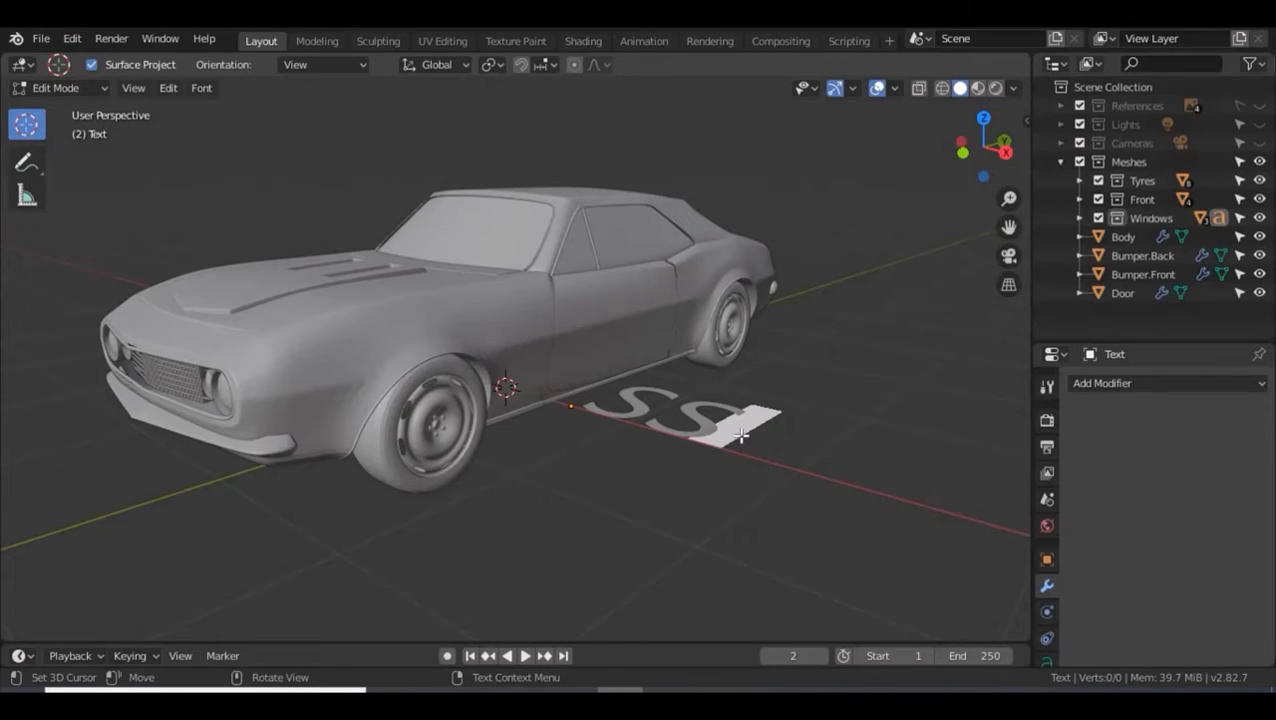
pyautogui.press('Tab')
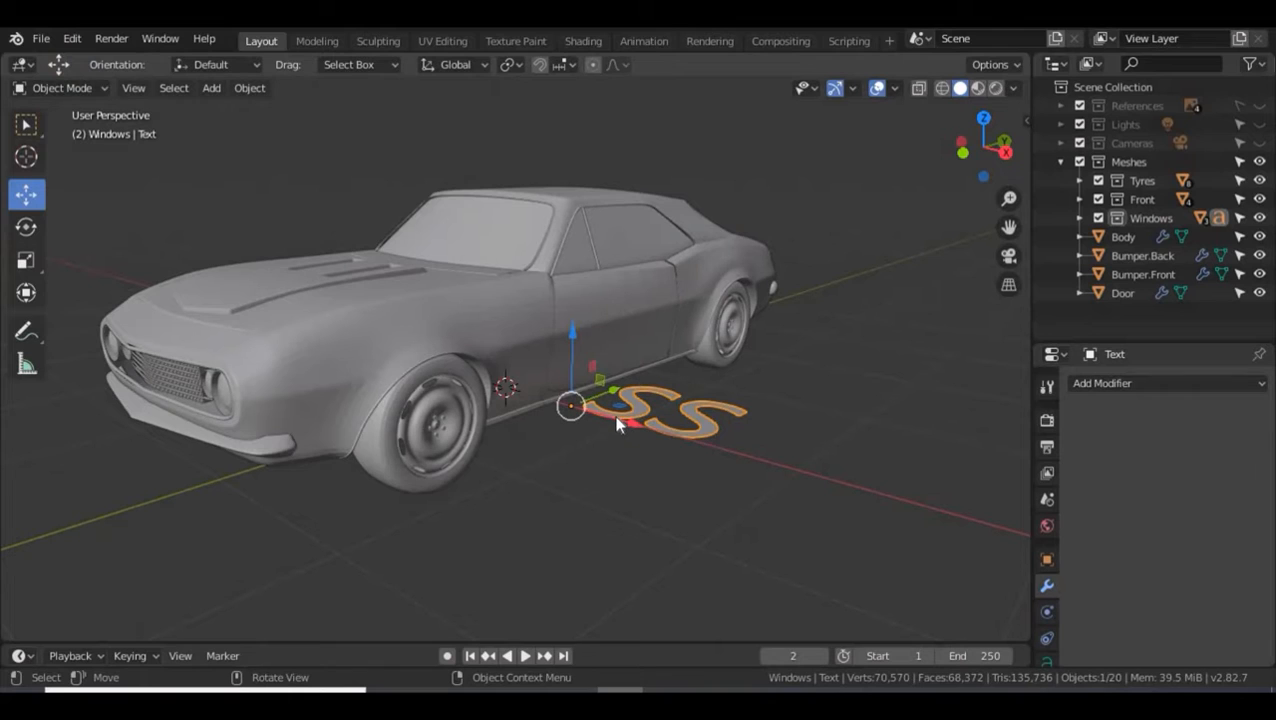
# - Move the SS text farther out along the X axis and rotate it 90 degrees about the global X axis
pyautogui.moveTo(617, 424); pyautogui.dragTo(665, 438)
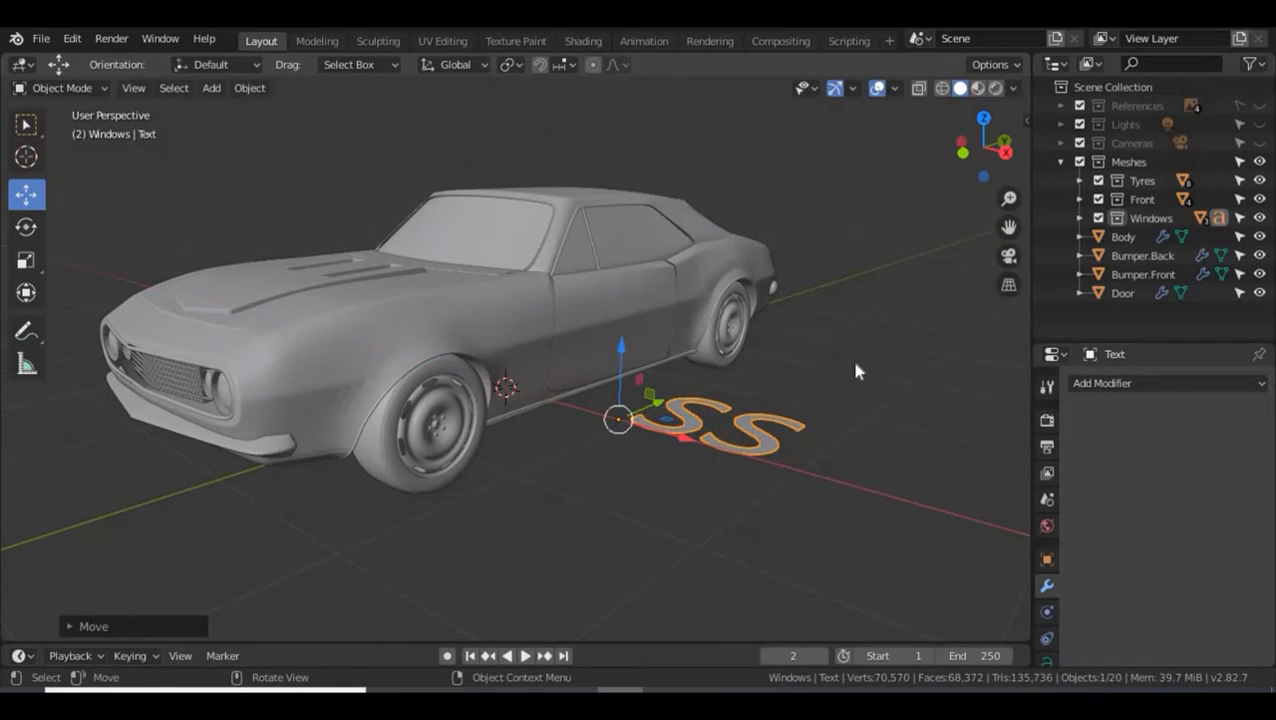
pyautogui.moveTo(854, 372); pyautogui.dragTo(832, 392, button='middle')
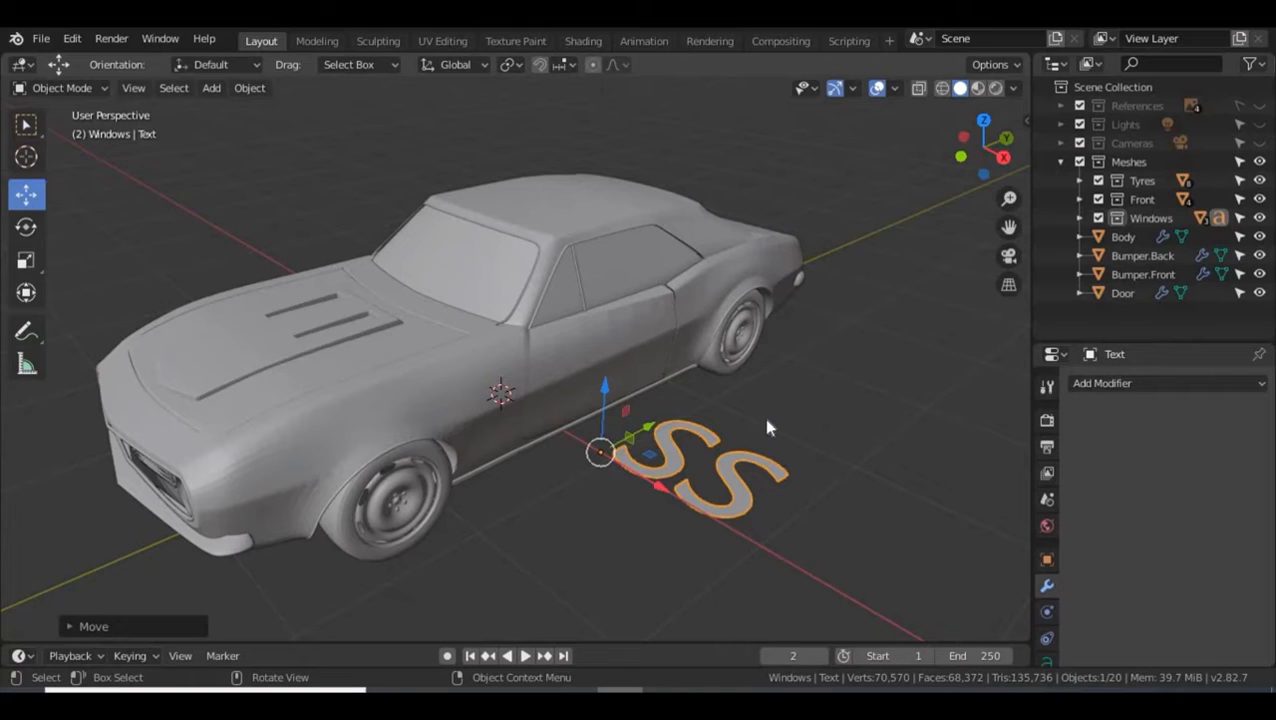
pyautogui.press('r')
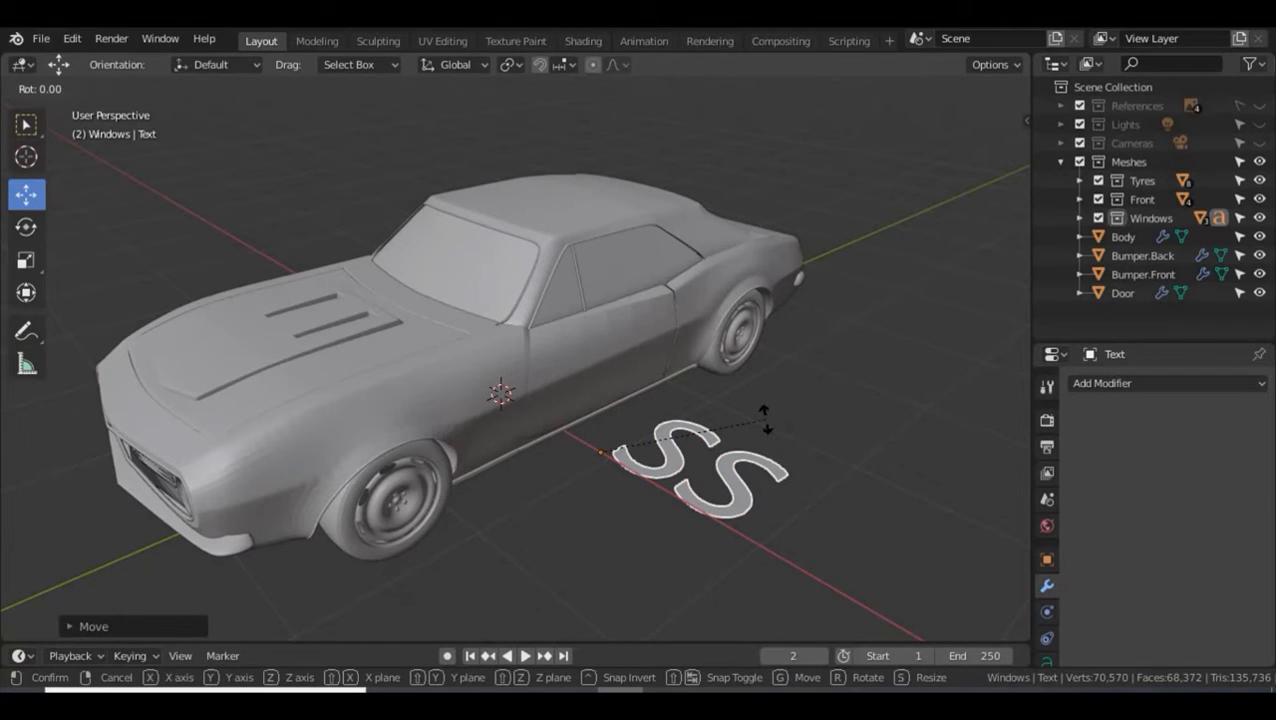
pyautogui.press('x')
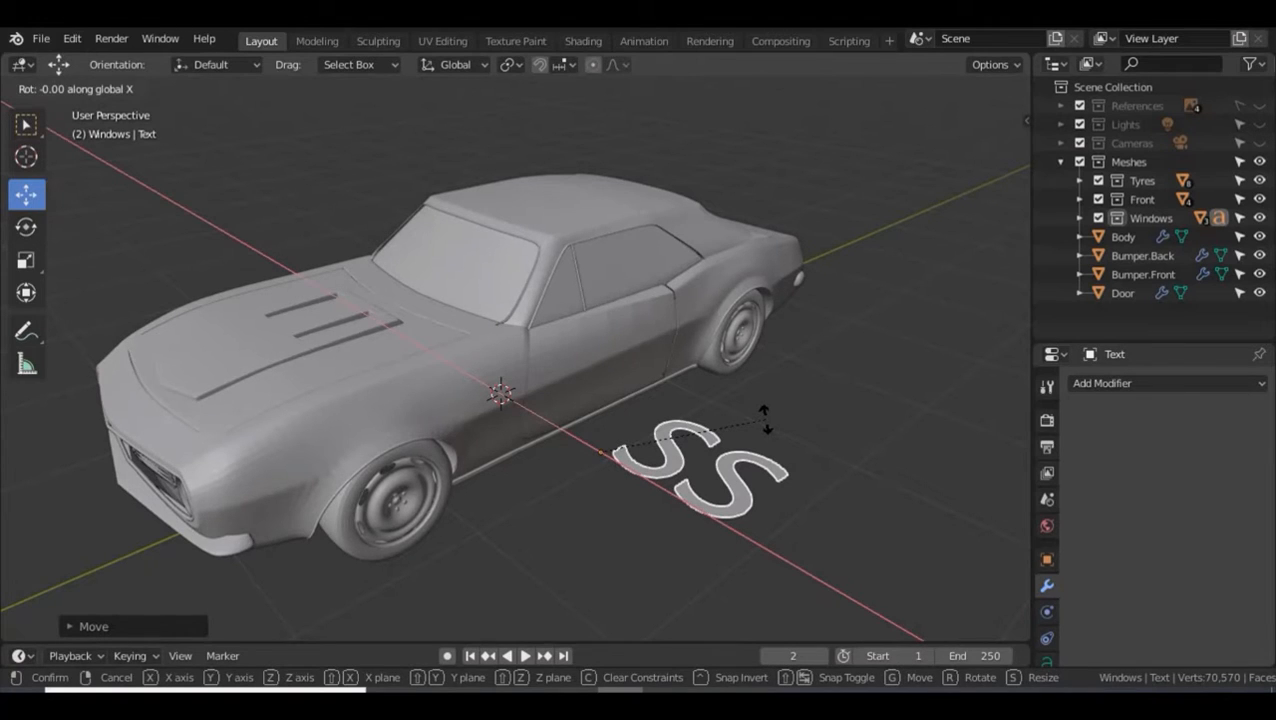
pyautogui.write('90')
pyautogui.press('Return')
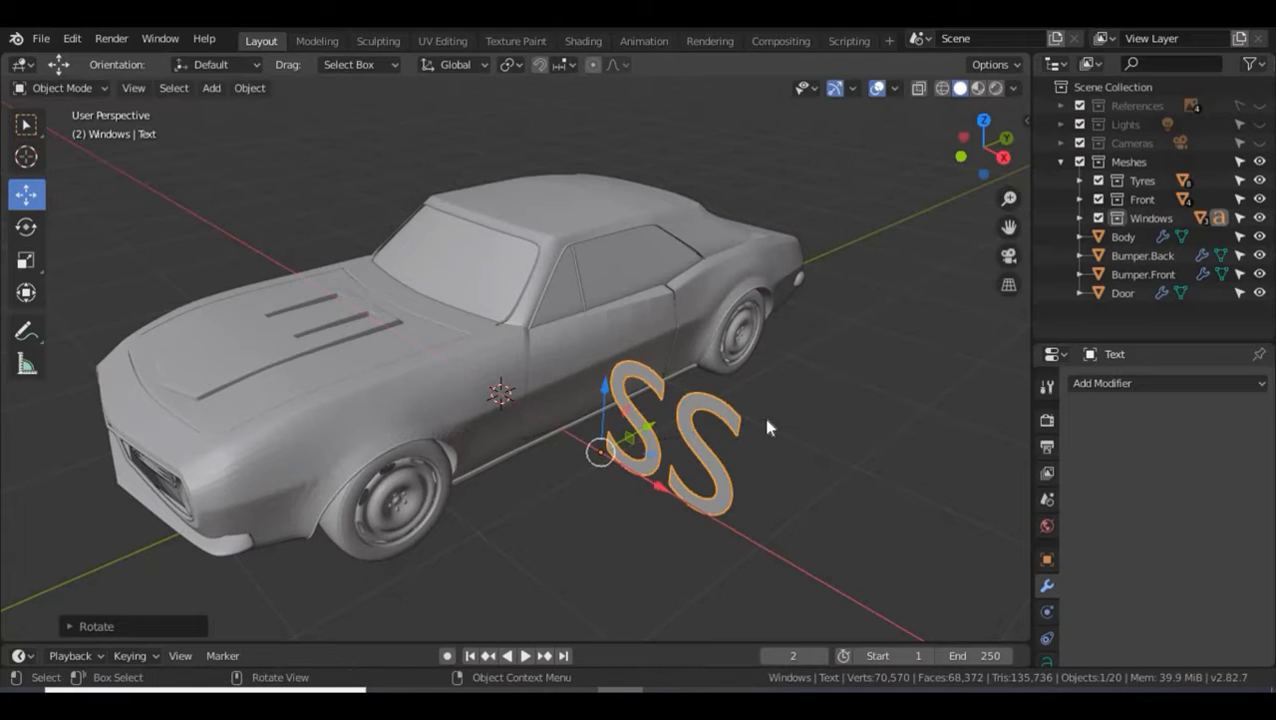
# - Move the upright SS text toward the car's front end, shifting it along X to sit before the bumper
pyautogui.press('g')
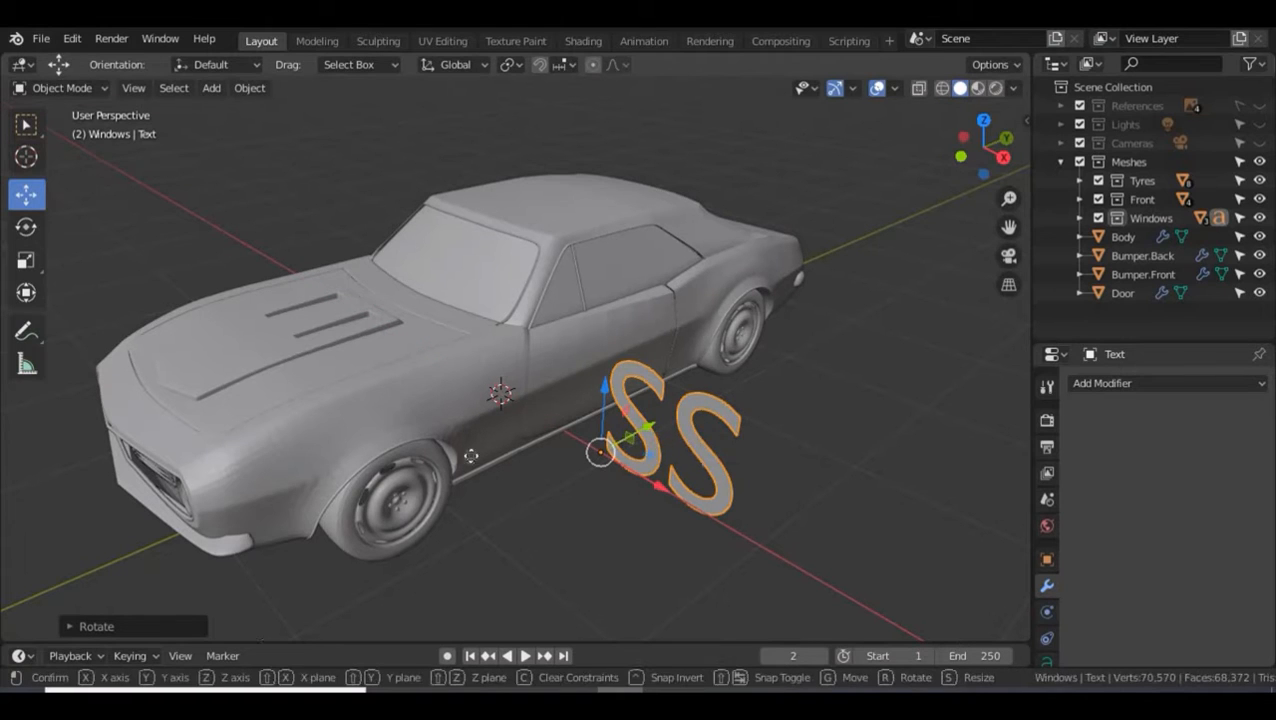
pyautogui.click(265, 482)
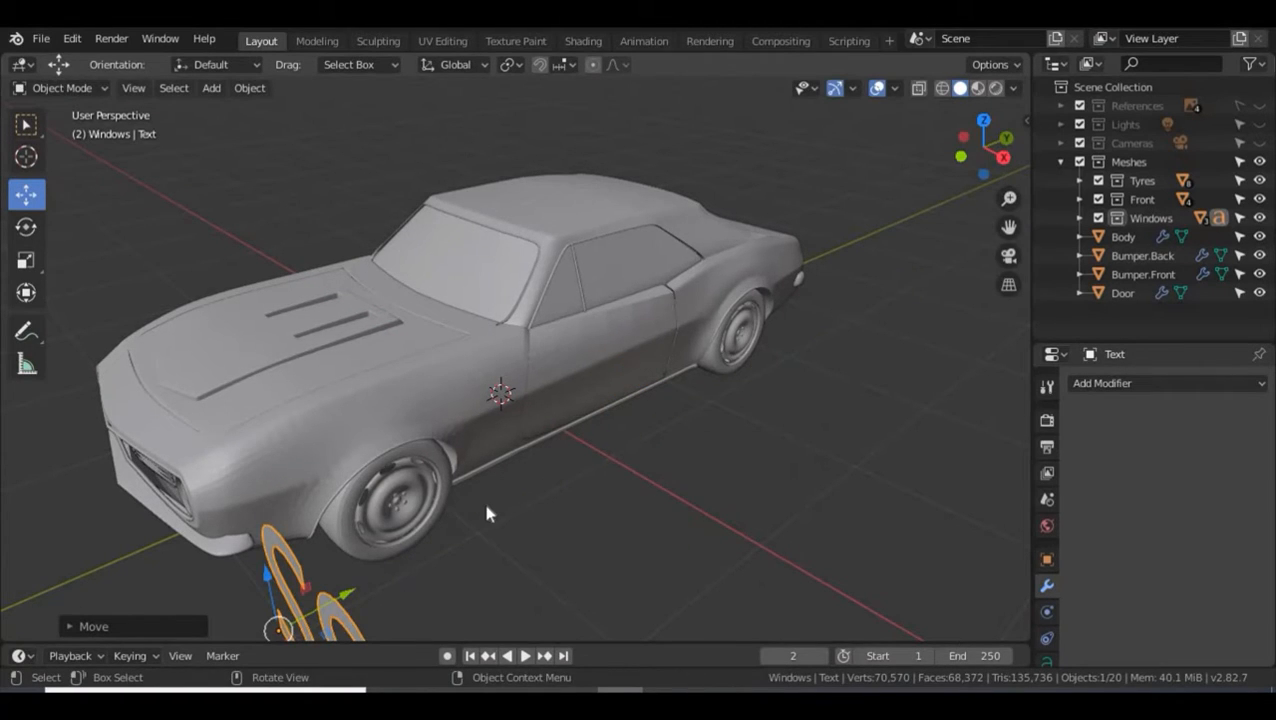
pyautogui.moveTo(486, 513); pyautogui.dragTo(584, 541, button='middle')
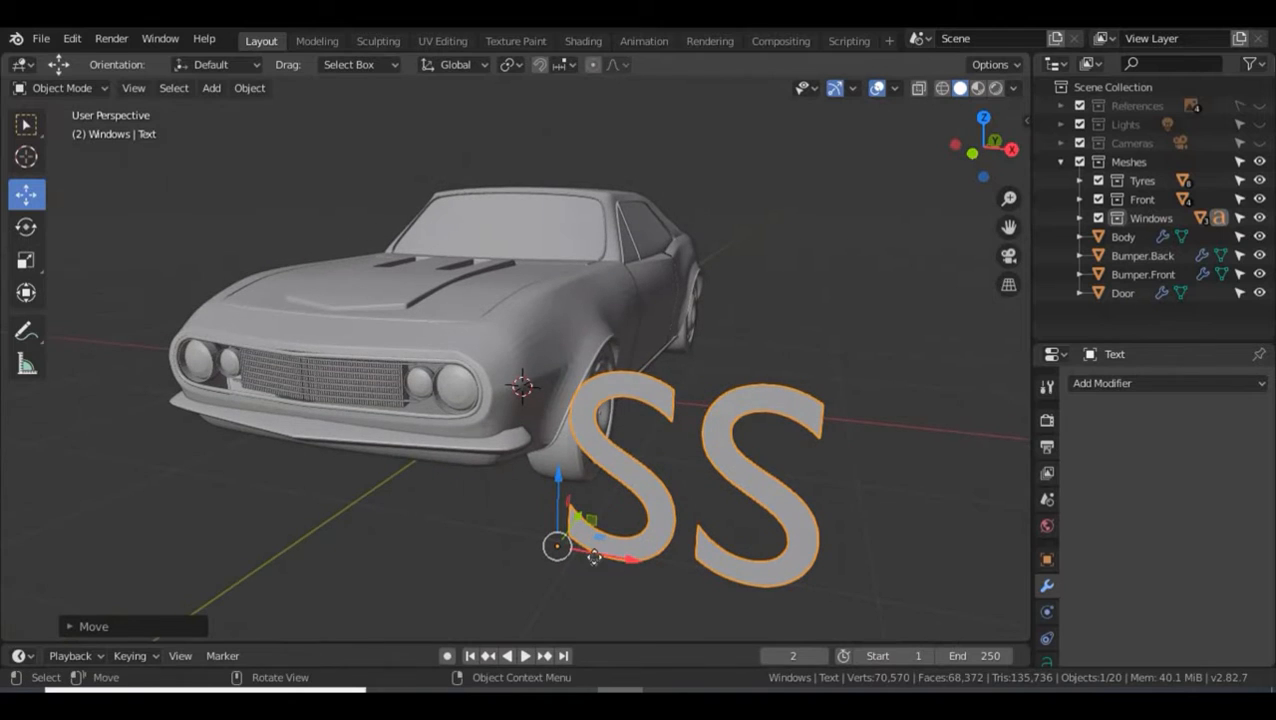
pyautogui.moveTo(594, 557); pyautogui.dragTo(263, 502)
# - Adjust the SS text's position along the axes and raise it so it stands in front of the grille
pyautogui.moveTo(479, 498); pyautogui.dragTo(455, 512, button='middle')
pyautogui.moveTo(244, 464); pyautogui.dragTo(218, 480)
pyautogui.moveTo(450, 545)
pyautogui.mouseDown(button='middle')
pyautogui.moveTo(515, 542)
pyautogui.moveTo(397, 551)
pyautogui.moveTo(449, 545)
pyautogui.mouseUp(button='middle')
pyautogui.moveTo(220, 452); pyautogui.dragTo(250, 484)
pyautogui.moveTo(262, 487); pyautogui.dragTo(238, 528, button='middle')
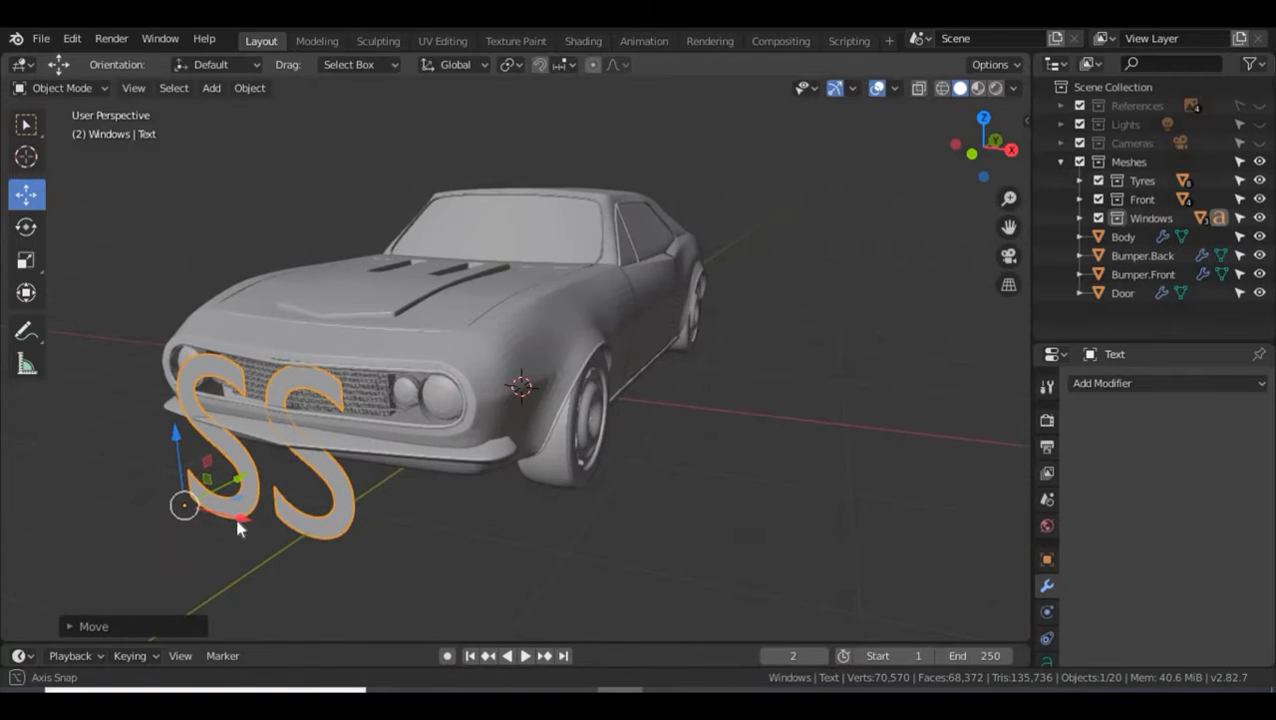
pyautogui.moveTo(236, 520)
pyautogui.mouseDown()
pyautogui.moveTo(267, 524)
pyautogui.moveTo(222, 516)
pyautogui.mouseUp()
pyautogui.moveTo(218, 458); pyautogui.dragTo(220, 406)
pyautogui.scroll(2, 548, 484)
pyautogui.keyDown('alt'); pyautogui.moveTo(541, 460); pyautogui.dragTo(551, 459); pyautogui.keyUp('alt')
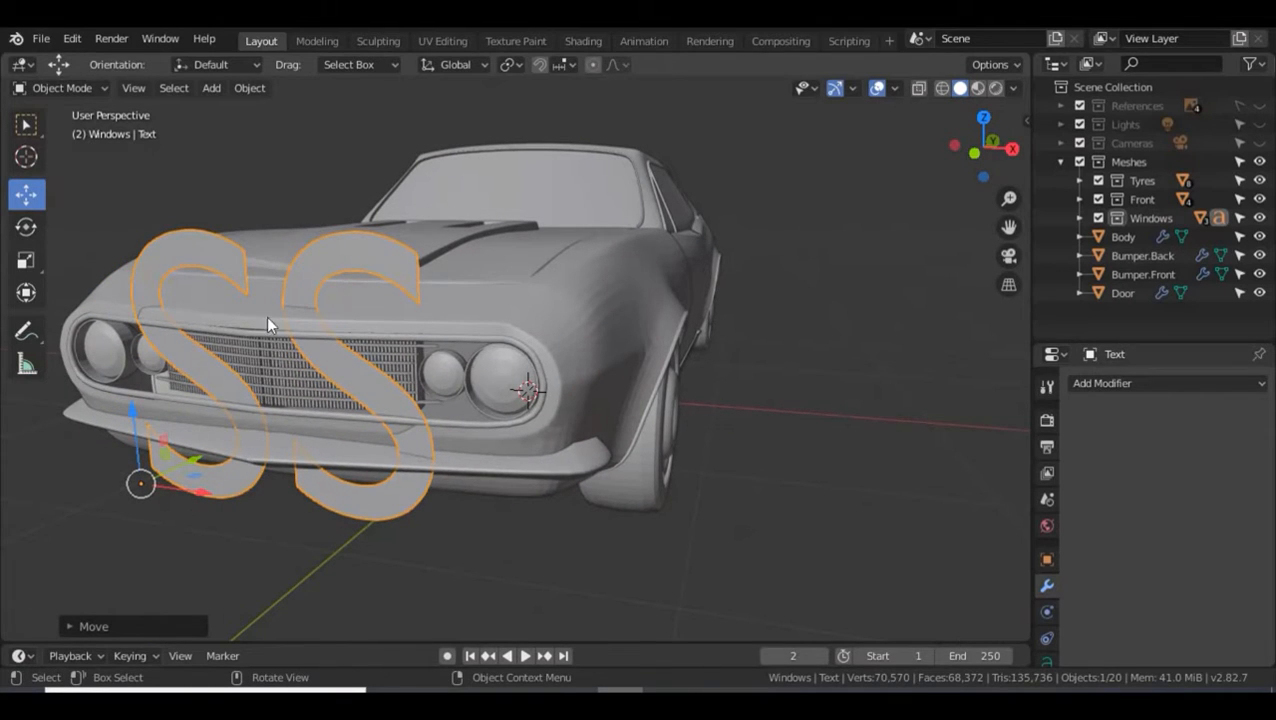
# - Set the SS text's preview resolution to 8 in its object data properties
pyautogui.click(1165, 383)
pyautogui.click(1129, 383)
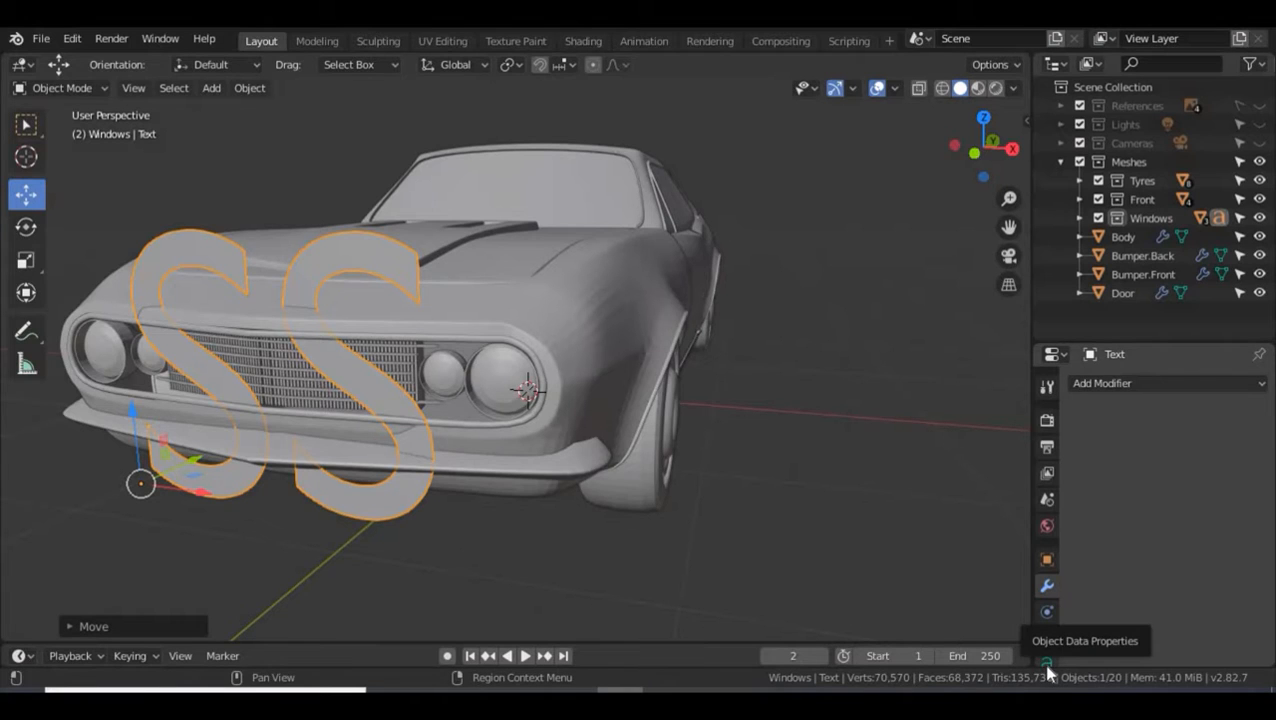
pyautogui.scroll(-2, 1030, 578)
pyautogui.scroll(2, 1030, 578)
pyautogui.click(1047, 664)
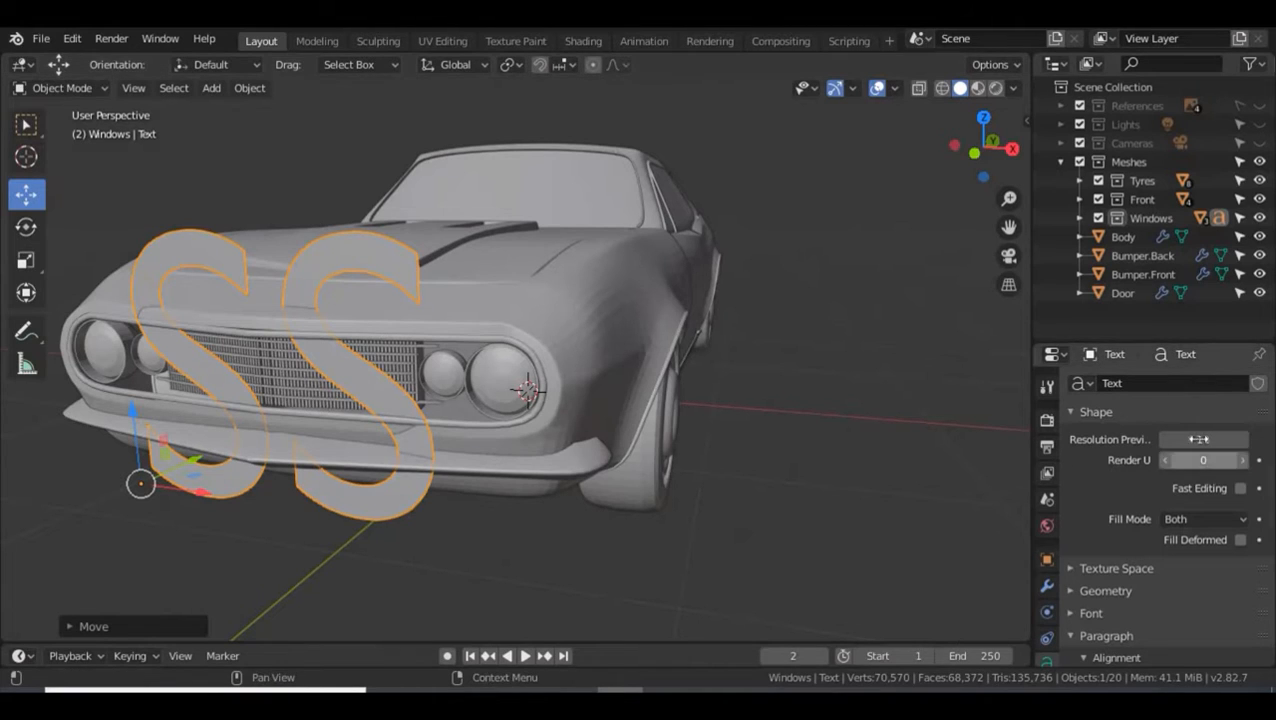
pyautogui.moveTo(1193, 439)
pyautogui.mouseDown()
pyautogui.moveTo(1150, 439)
pyautogui.moveTo(1188, 439)
pyautogui.mouseUp()
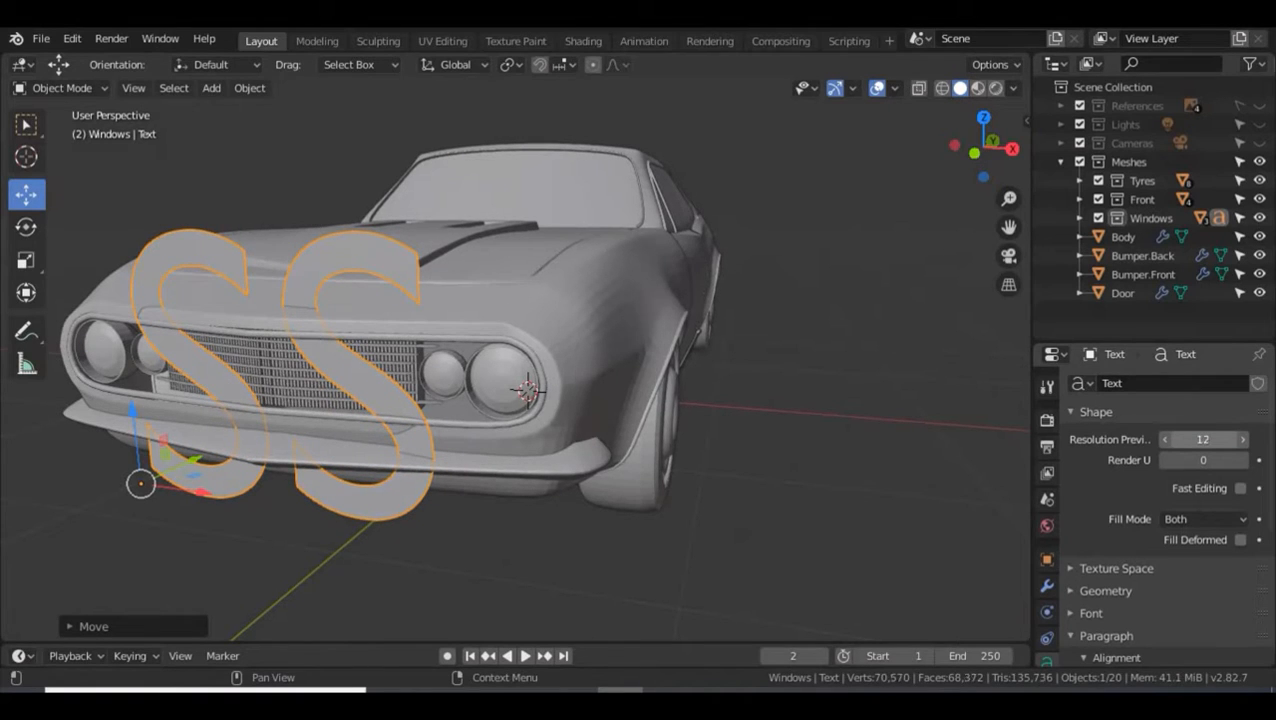
pyautogui.moveTo(1188, 439); pyautogui.dragTo(1165, 439)
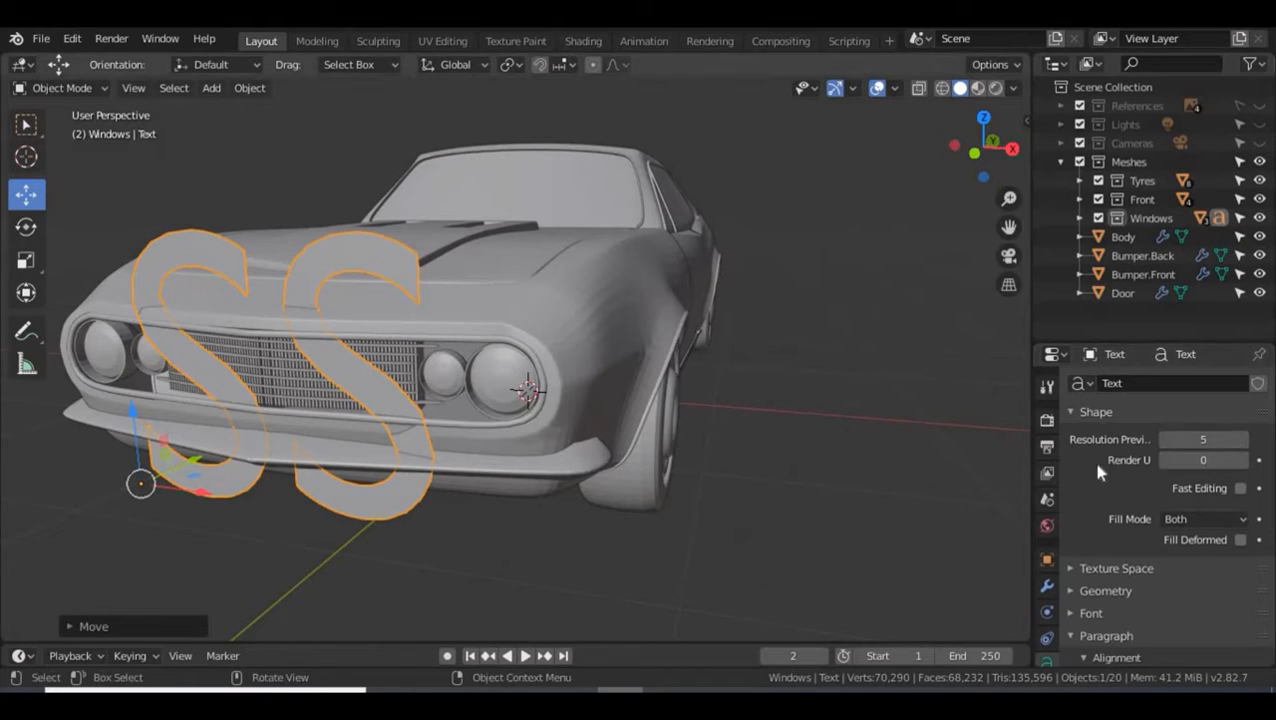
pyautogui.click(1245, 440)
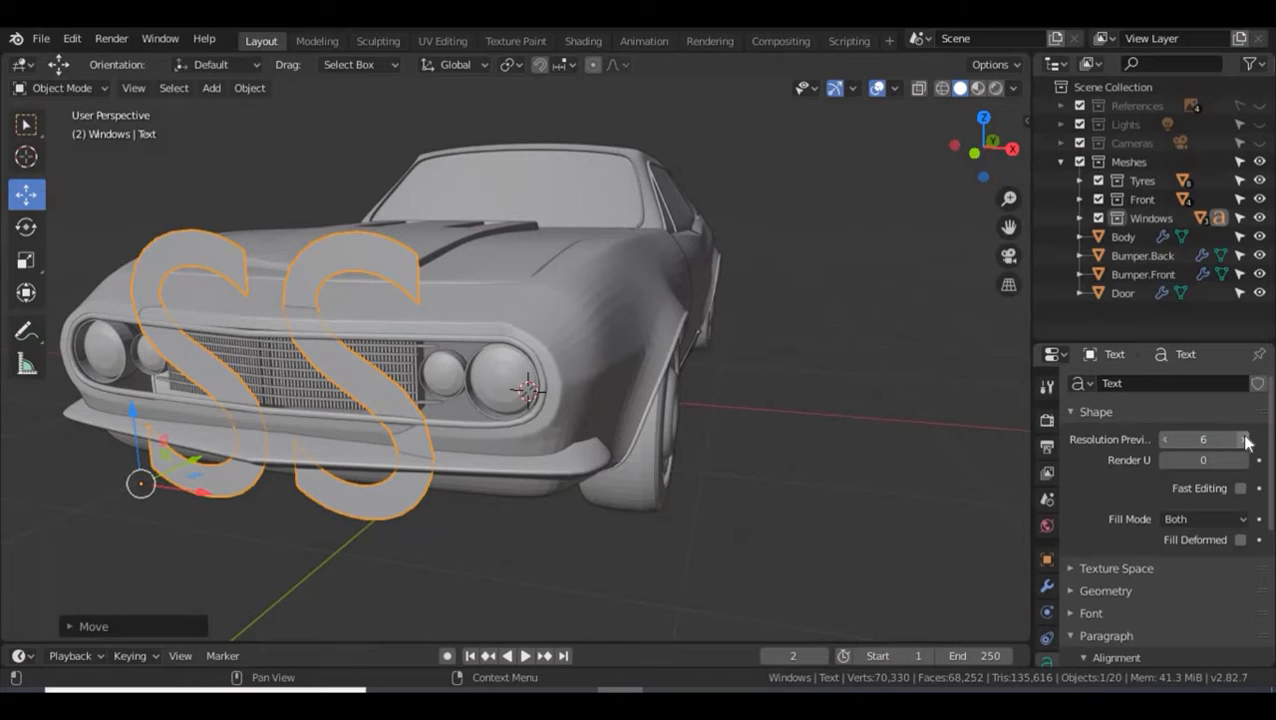
pyautogui.click(1245, 440)
pyautogui.click(1245, 440)
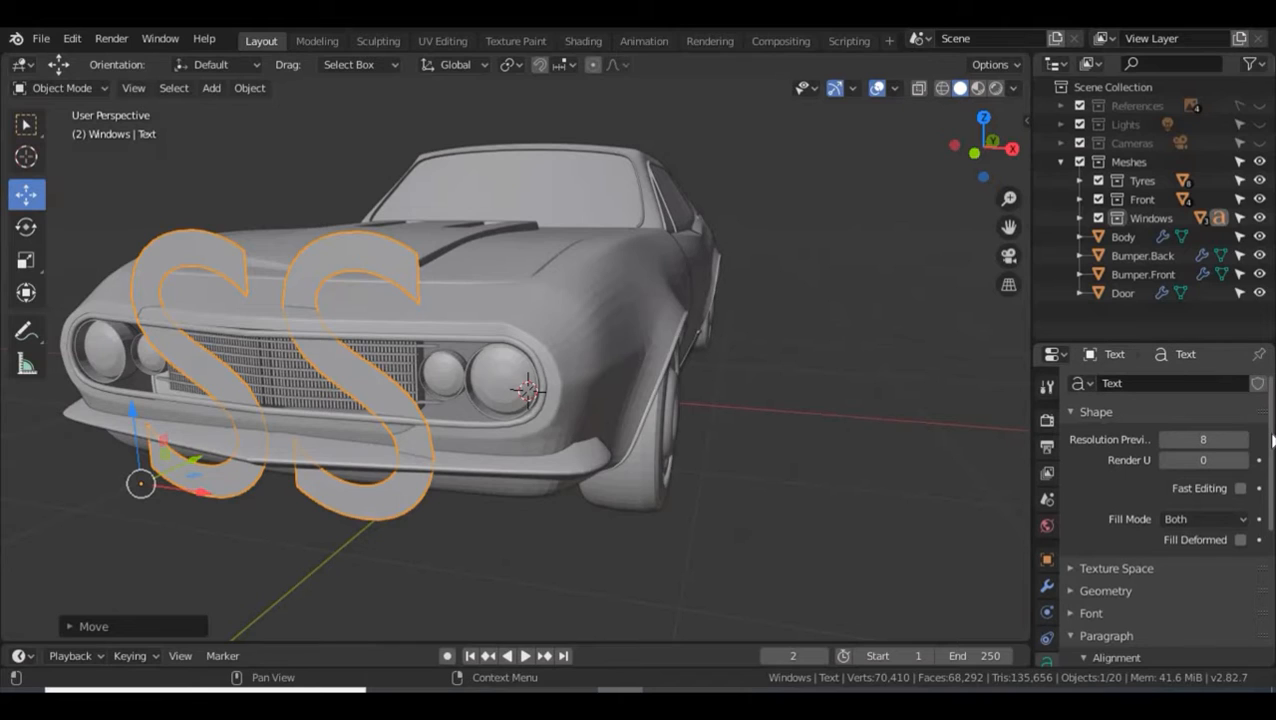
# - Try a bevel depth of 0.03 m on the SS text, and undo it
pyautogui.moveTo(1272, 444); pyautogui.dragTo(1272, 505)
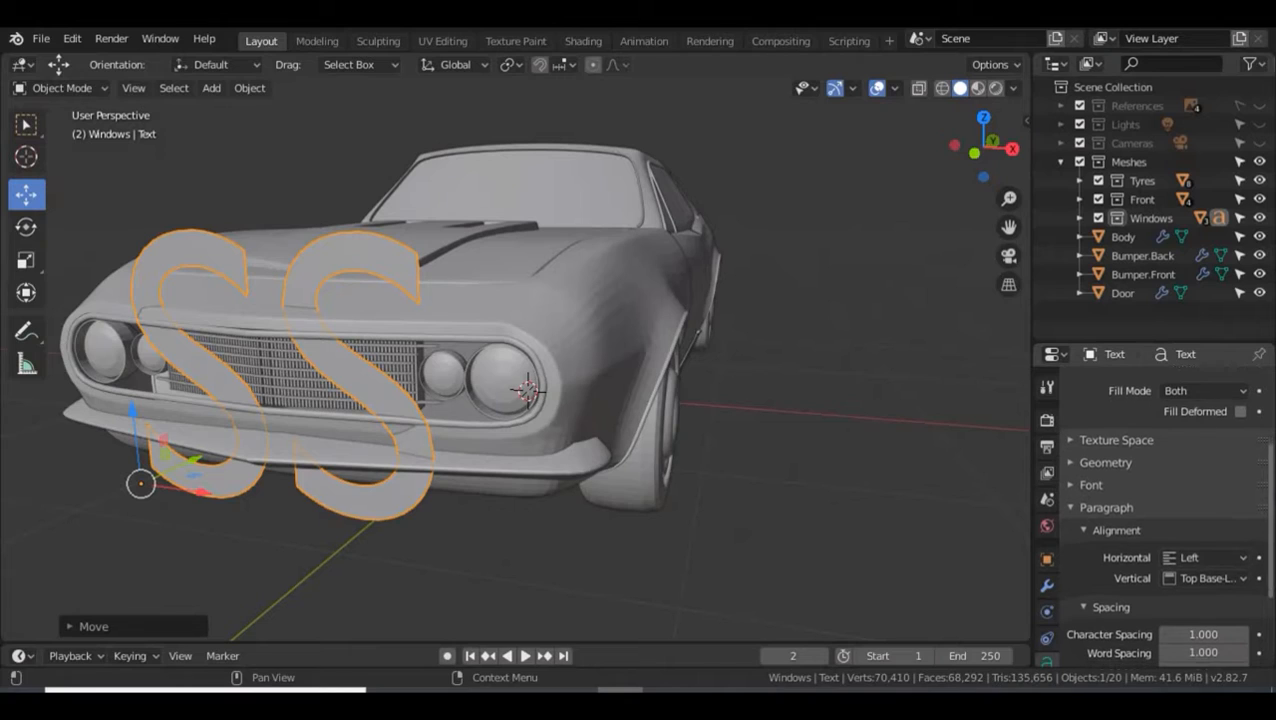
pyautogui.click(1071, 464)
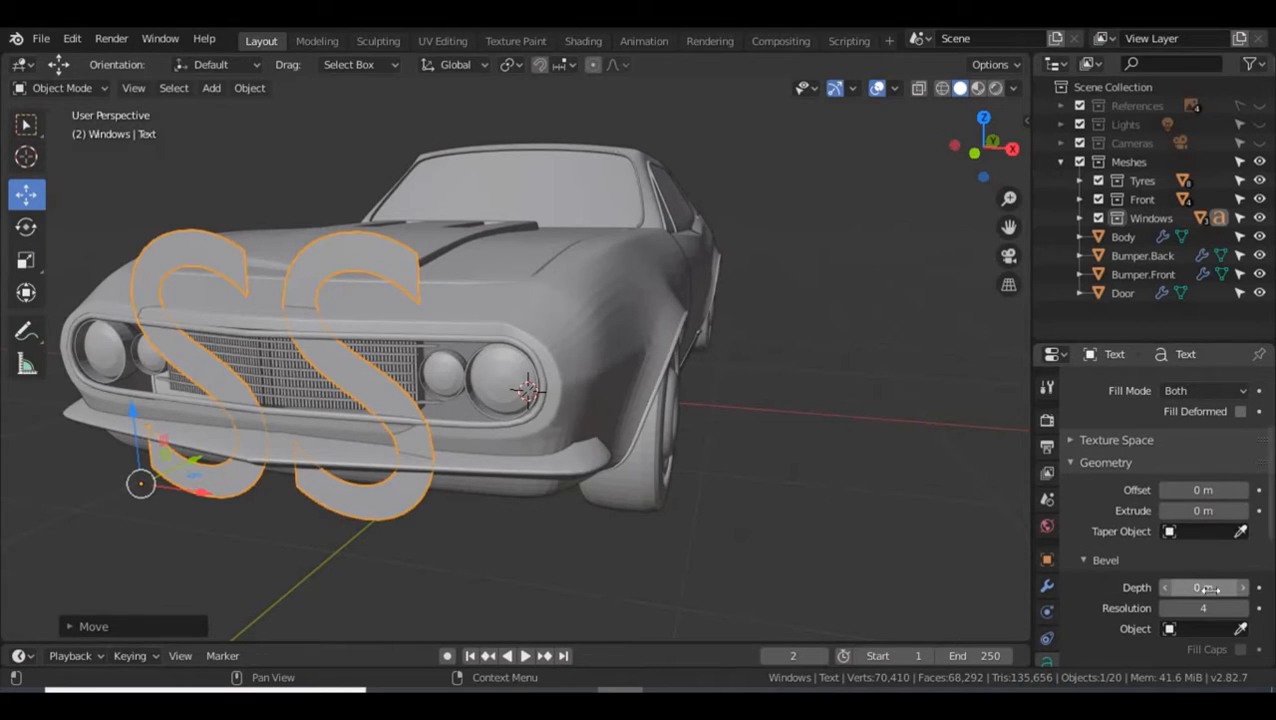
pyautogui.moveTo(1200, 589)
pyautogui.mouseDown()
pyautogui.moveTo(1235, 589)
pyautogui.moveTo(1208, 589)
pyautogui.mouseUp()
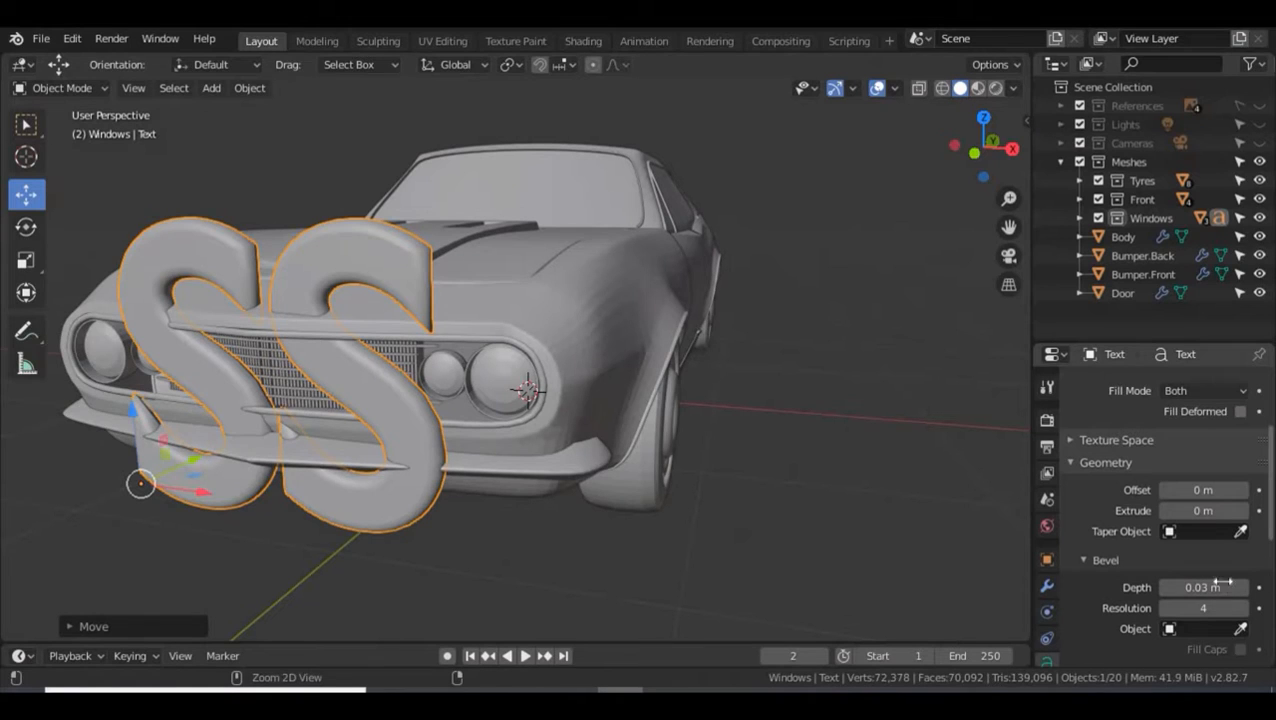
pyautogui.hotkey('ctrl', 'z')
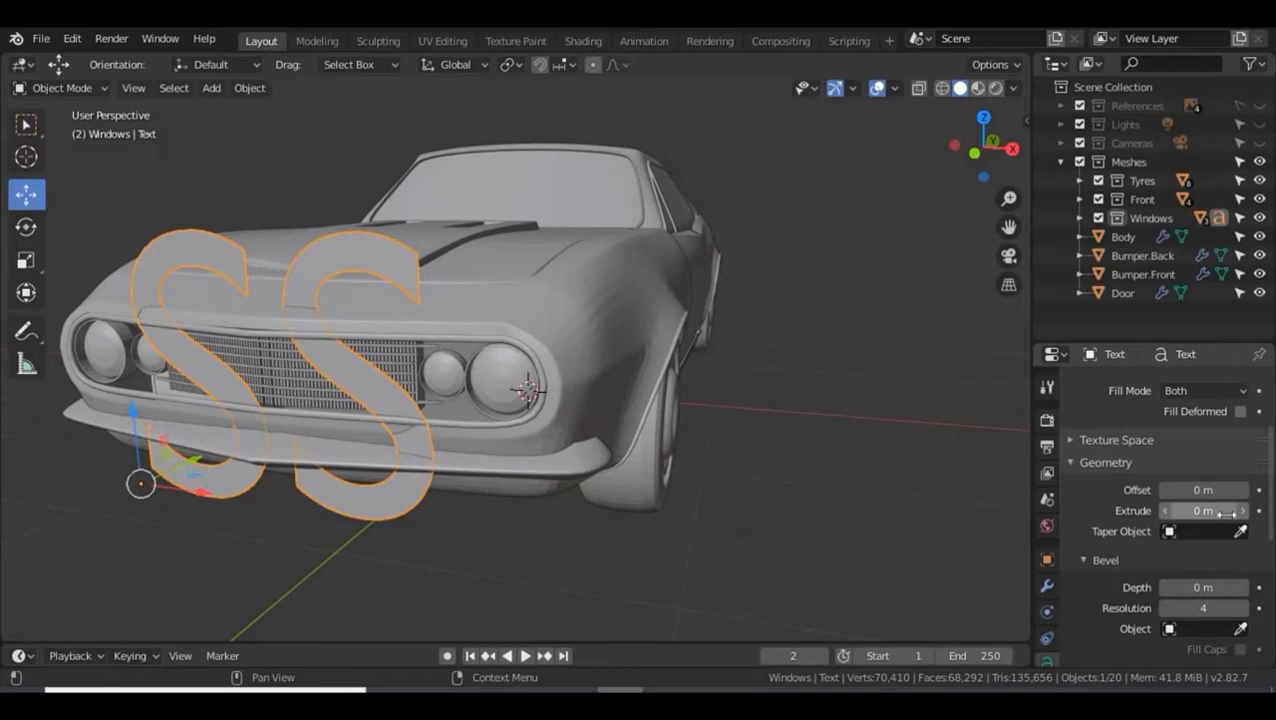
# - Set the SS text's geometry extrusion to 0.03 m
pyautogui.moveTo(1225, 512); pyautogui.dragTo(1246, 512)
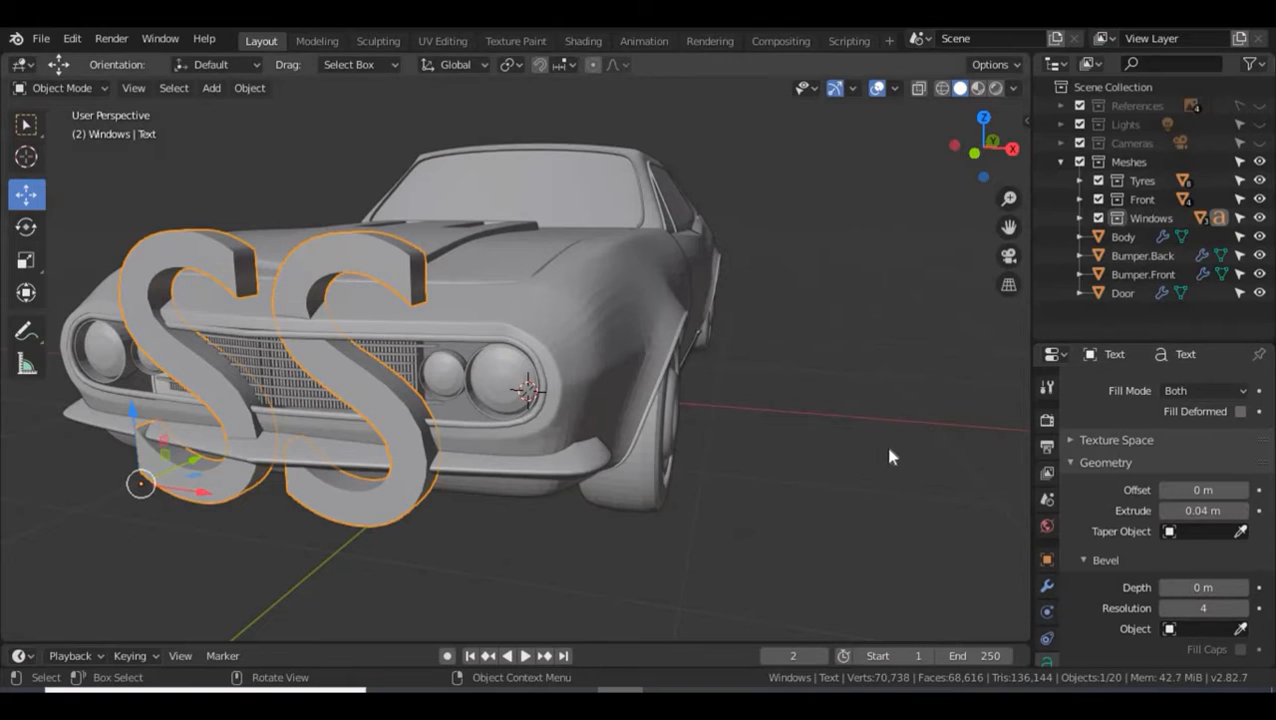
pyautogui.moveTo(876, 422)
pyautogui.mouseDown(button='middle')
pyautogui.moveTo(854, 437)
pyautogui.moveTo(881, 424)
pyautogui.mouseUp(button='middle')
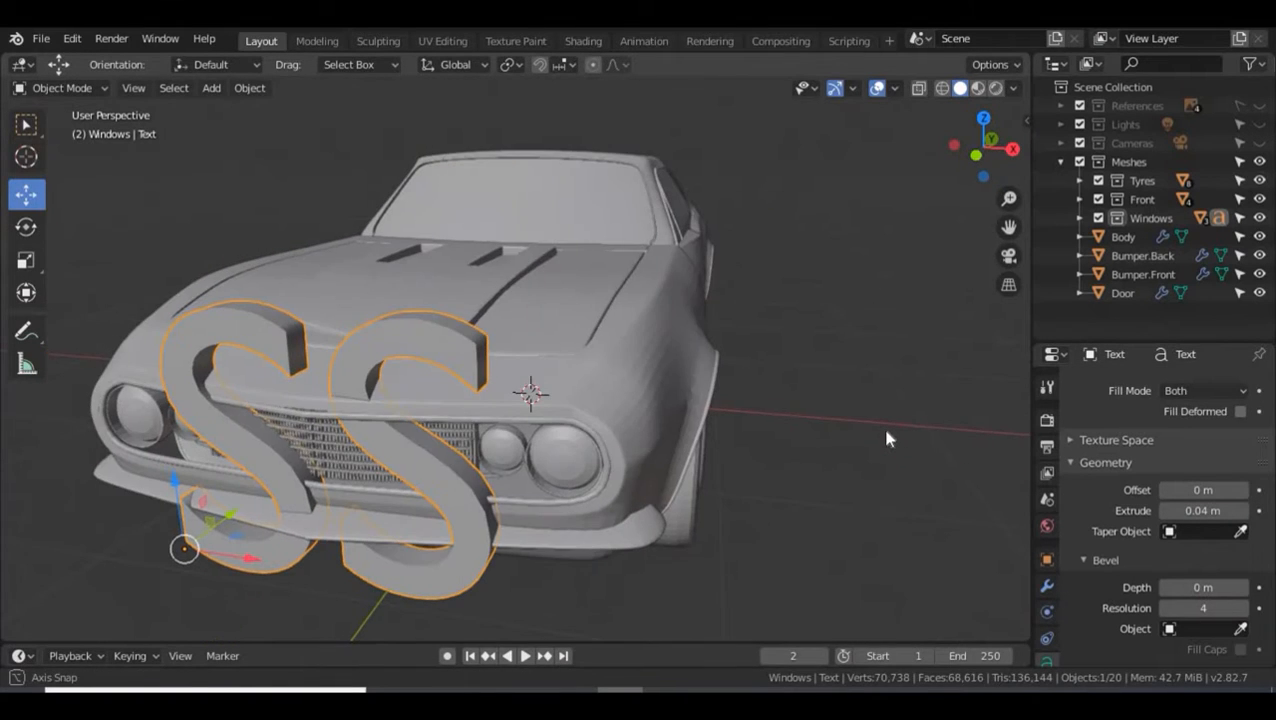
pyautogui.moveTo(632, 455); pyautogui.dragTo(773, 436, button='middle')
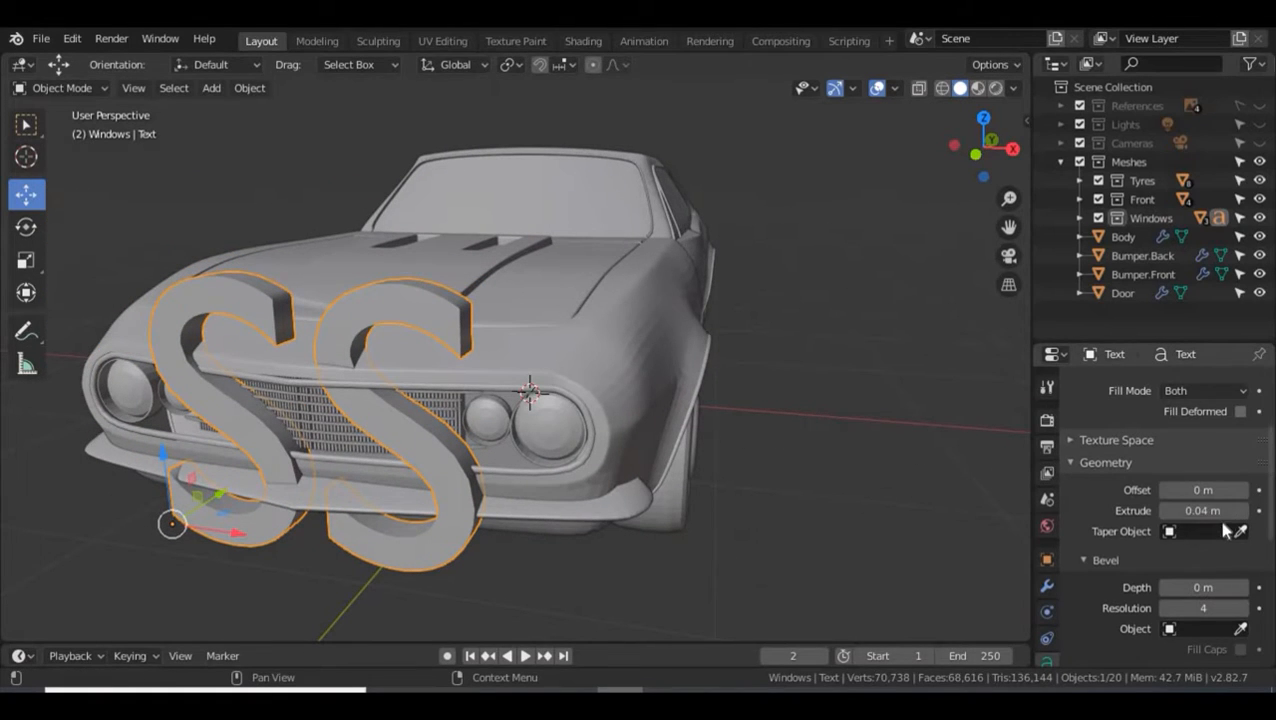
pyautogui.click(1165, 511)
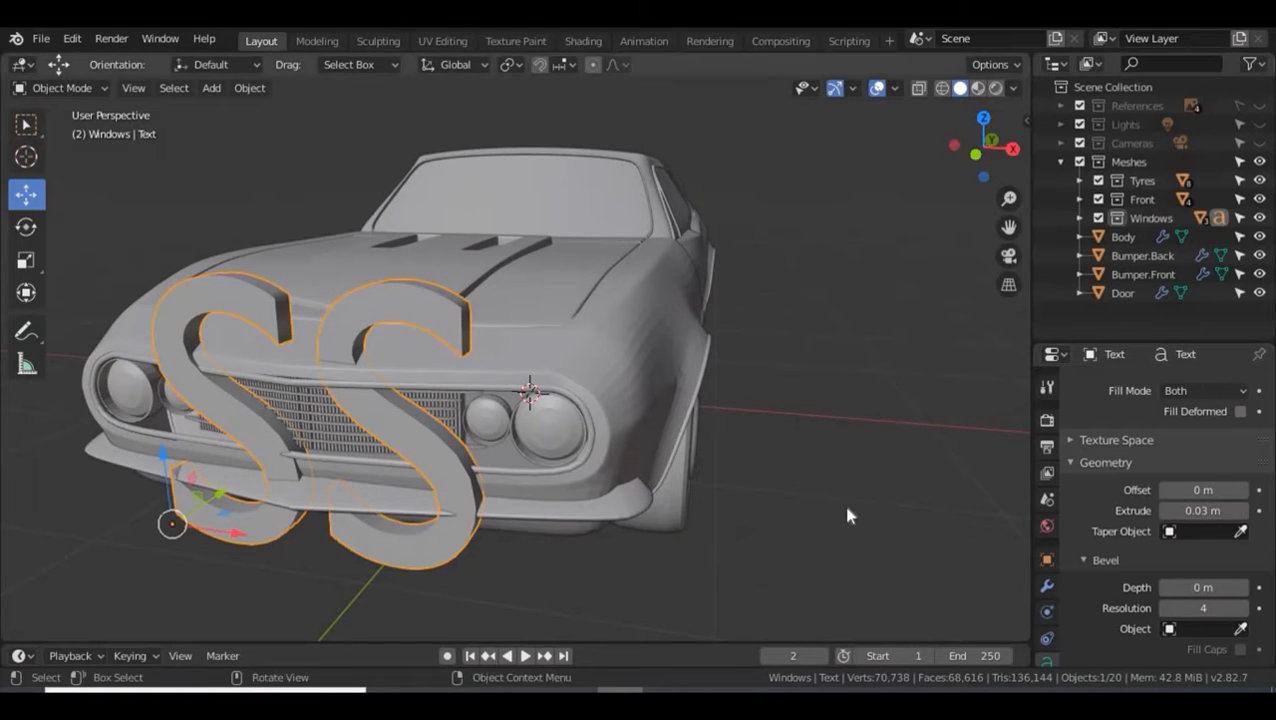
# - Shift the extruded SS text slightly along the X axis to centre it in front of the grille
pyautogui.moveTo(845, 508); pyautogui.dragTo(782, 508, button='middle')
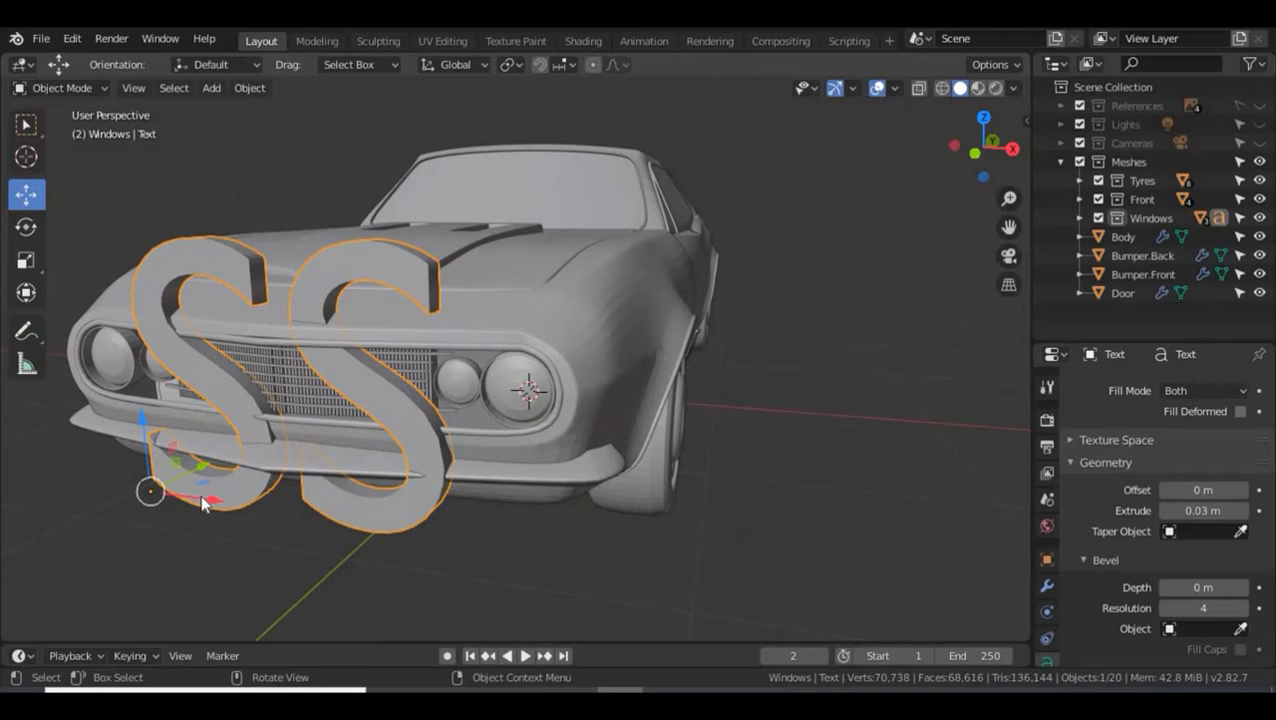
pyautogui.press('g')
pyautogui.moveTo(660, 492); pyautogui.dragTo(722, 483, button='middle')
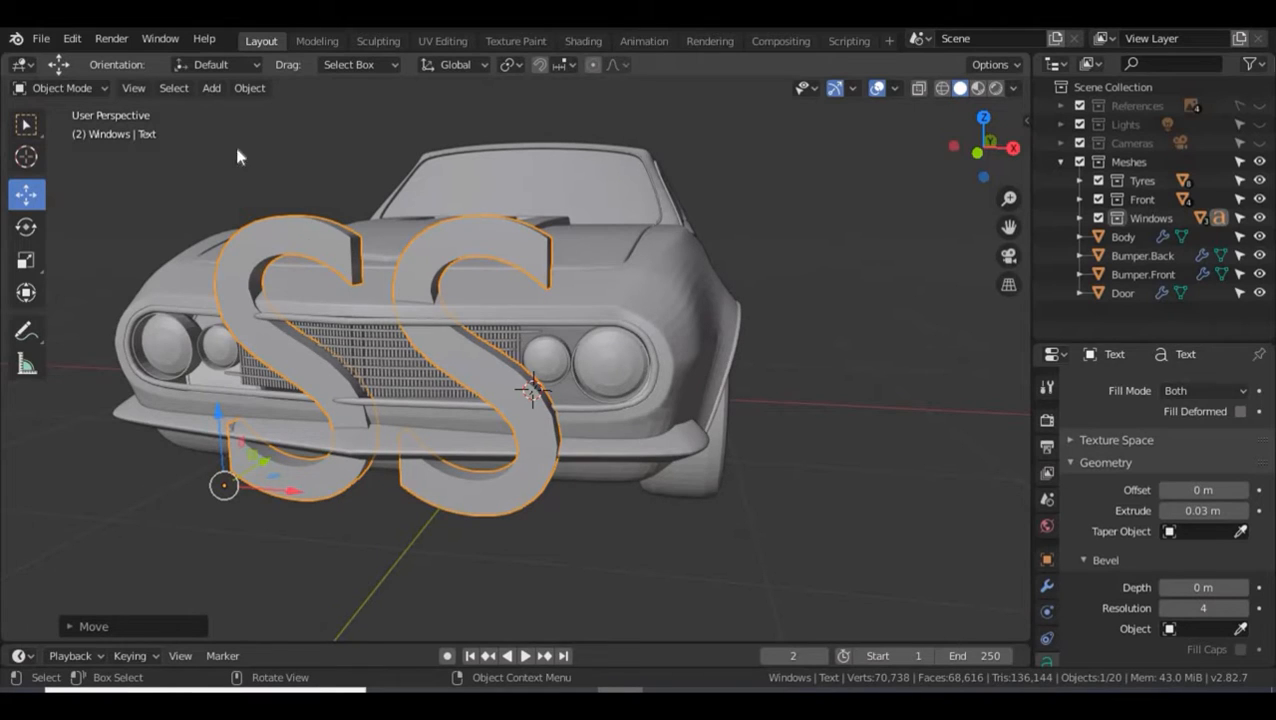
# - Convert the SS text object to a mesh
pyautogui.click(250, 89)
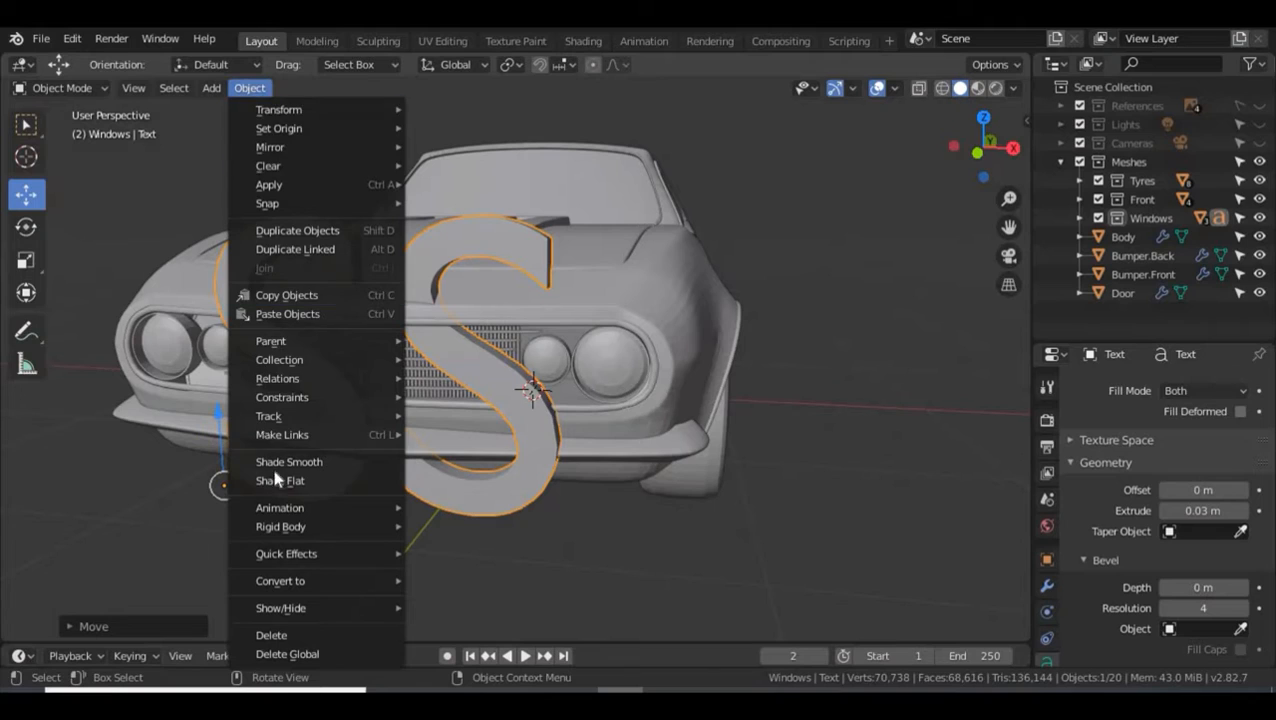
pyautogui.moveTo(313, 580)
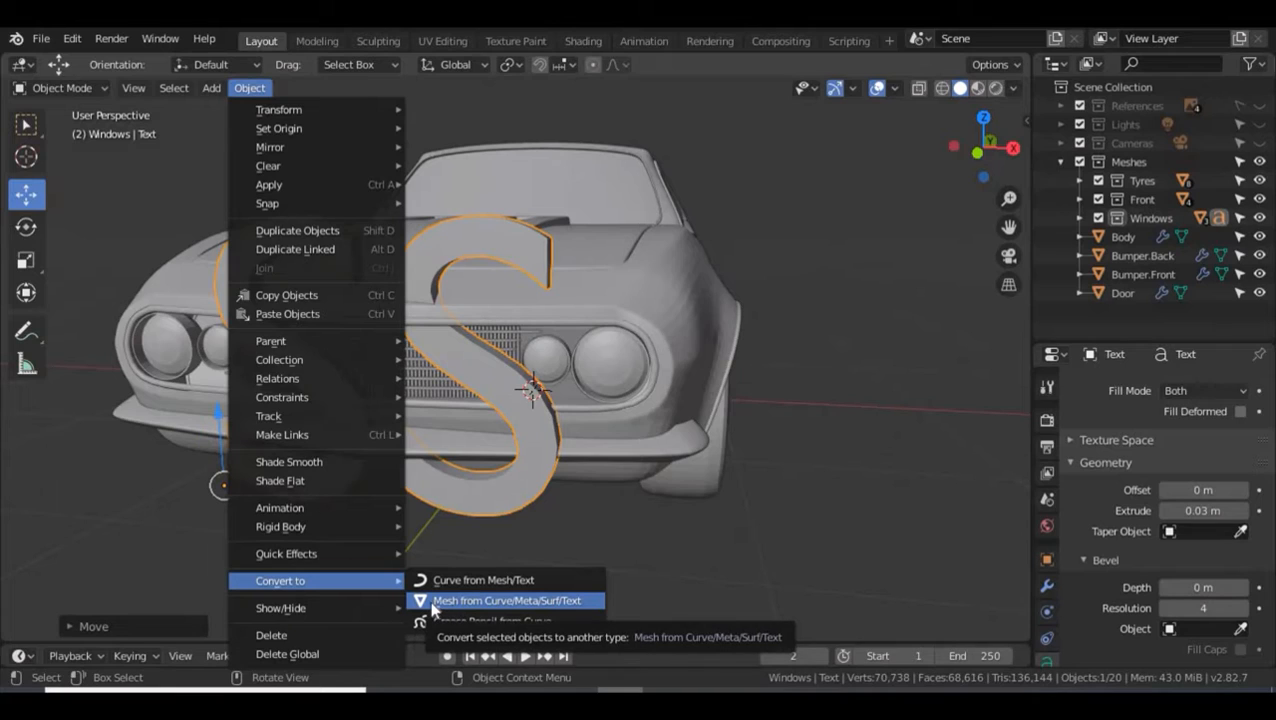
pyautogui.click(505, 604)
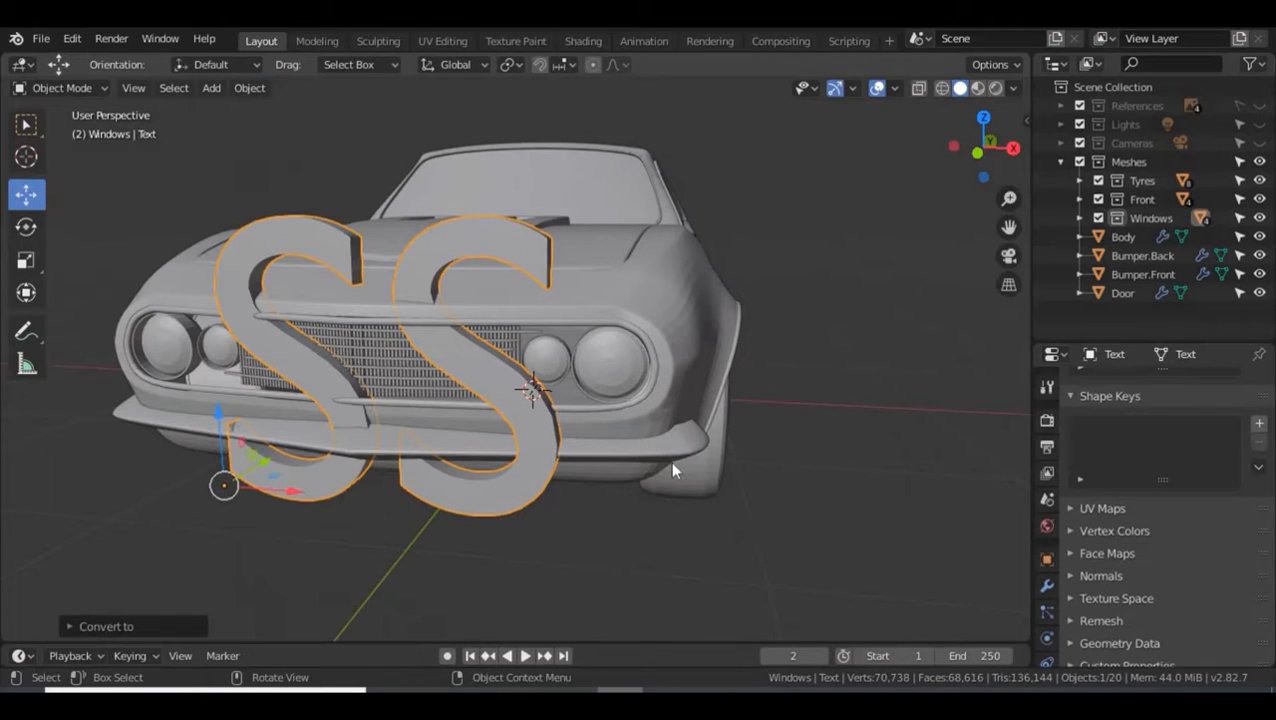
# - Examine the converted SS mesh's topology in Edit Mode, picking sample edges and faces, and return to Object Mode
pyautogui.moveTo(744, 456)
pyautogui.mouseDown(button='middle')
pyautogui.moveTo(720, 467)
pyautogui.moveTo(749, 456)
pyautogui.moveTo(739, 437)
pyautogui.moveTo(730, 452)
pyautogui.mouseUp(button='middle')
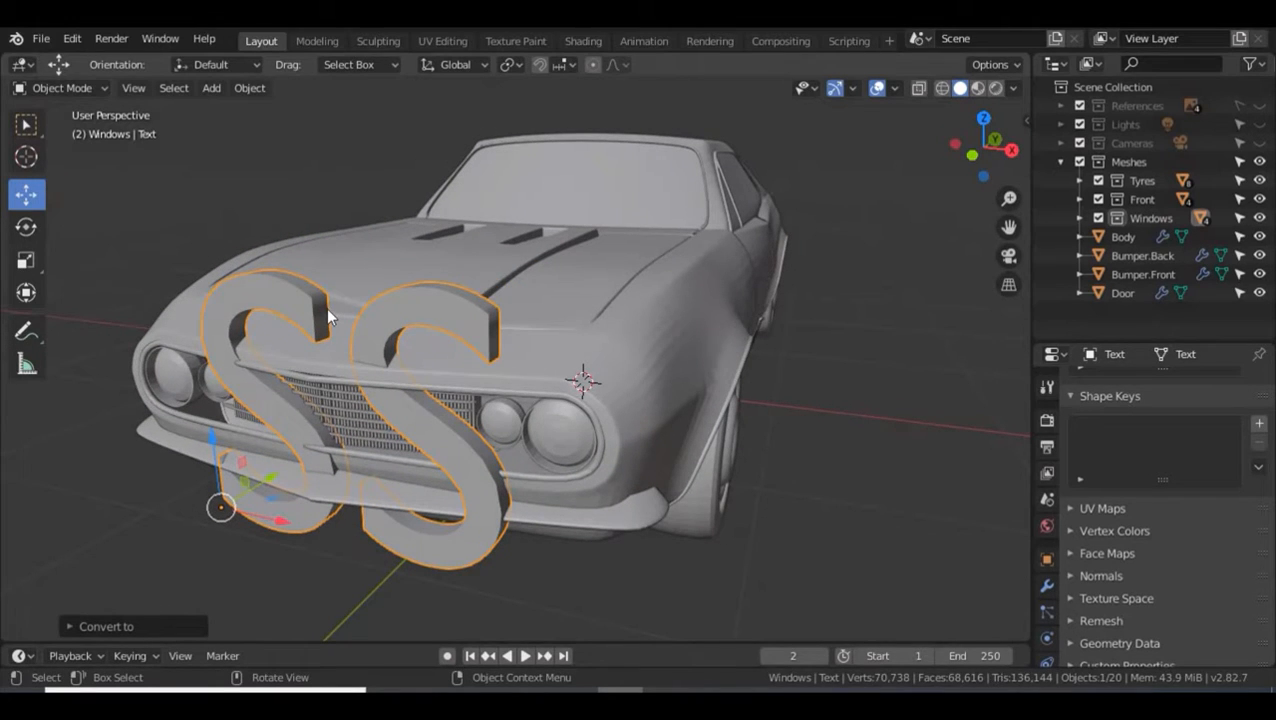
pyautogui.press('Tab')
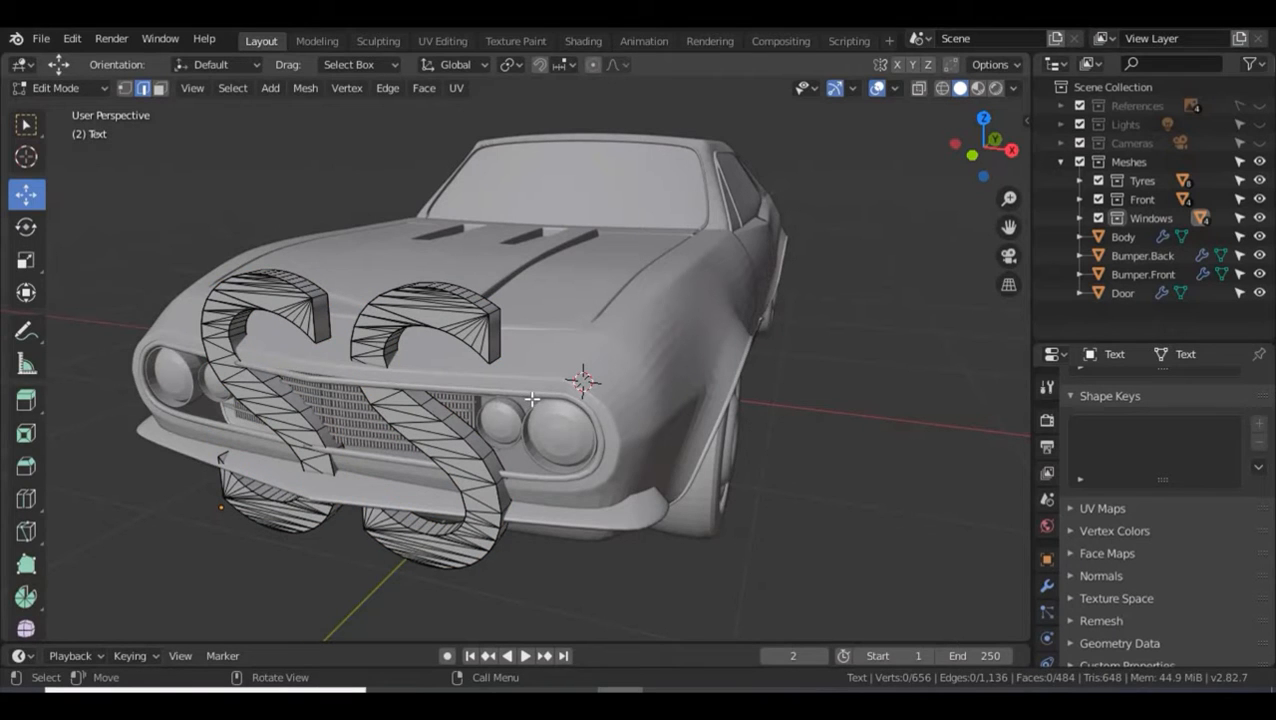
pyautogui.moveTo(532, 399); pyautogui.dragTo(640, 346, button='middle')
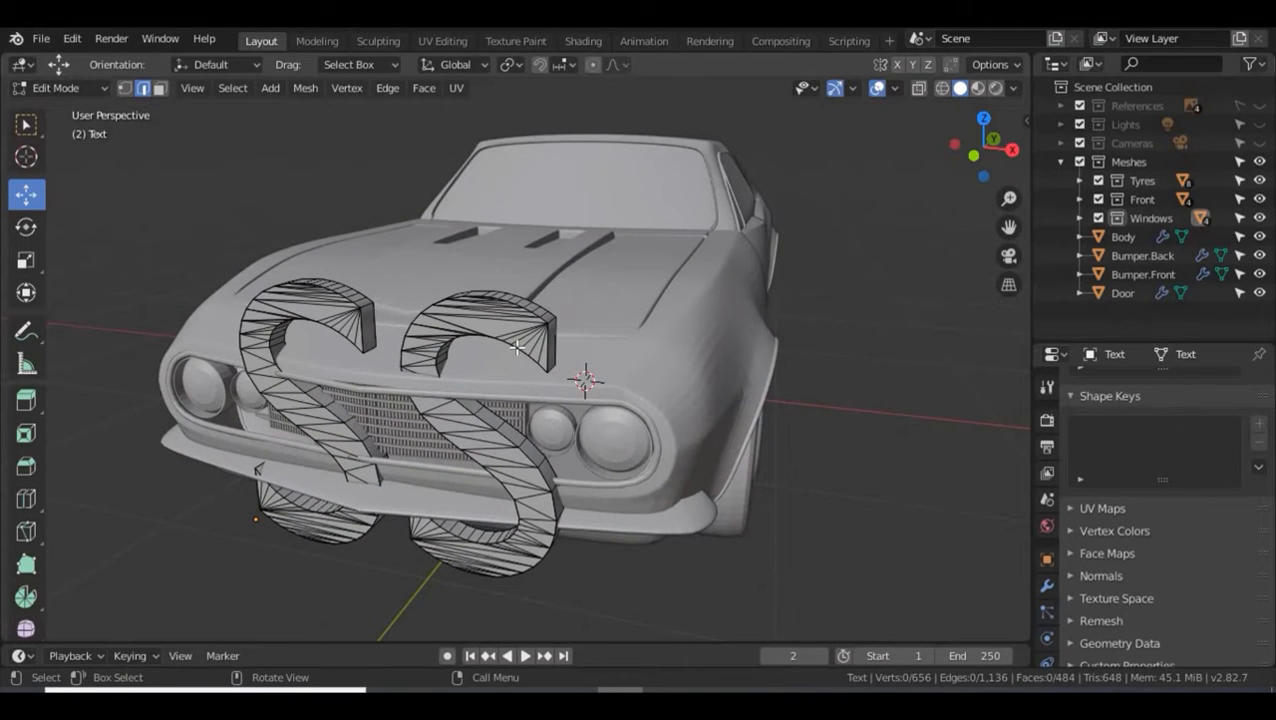
pyautogui.moveTo(490, 365)
pyautogui.mouseDown(button='middle')
pyautogui.moveTo(470, 362)
pyautogui.moveTo(483, 368)
pyautogui.mouseUp(button='middle')
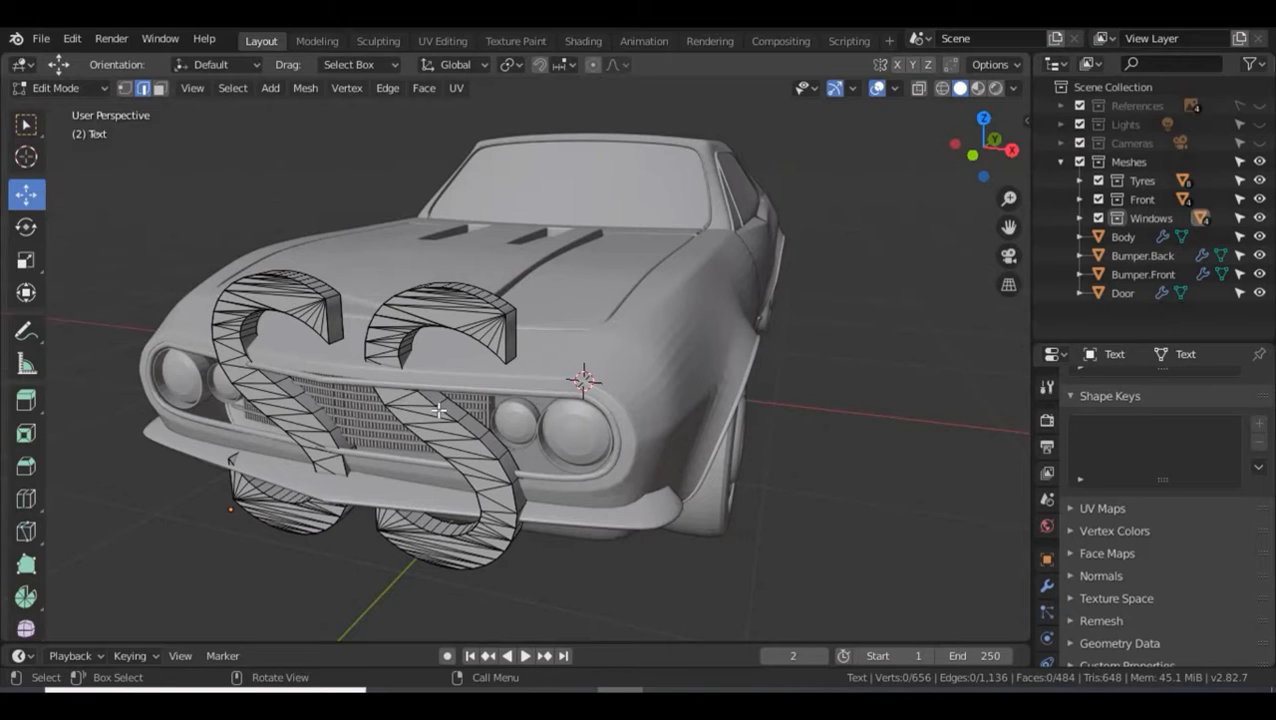
pyautogui.moveTo(428, 390); pyautogui.dragTo(497, 334, button='middle')
pyautogui.scroll(3, 497, 334)
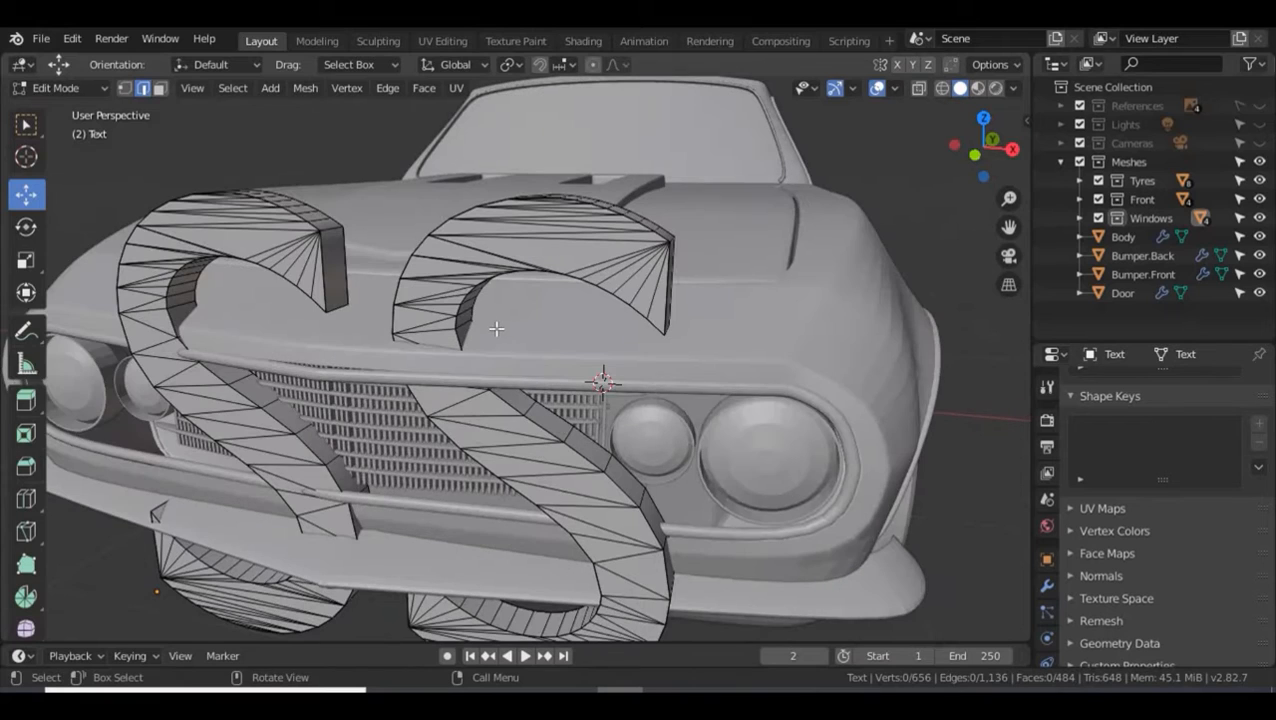
pyautogui.click(459, 272)
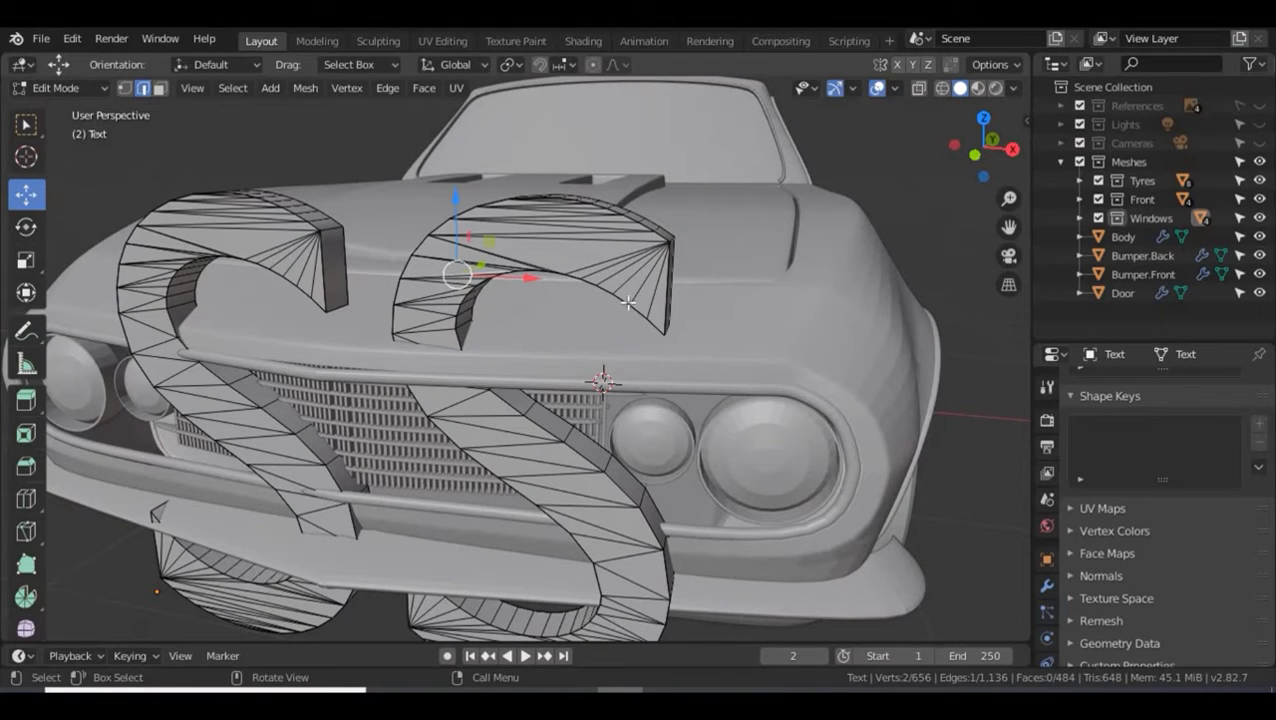
pyautogui.click(160, 88)
pyautogui.click(298, 266)
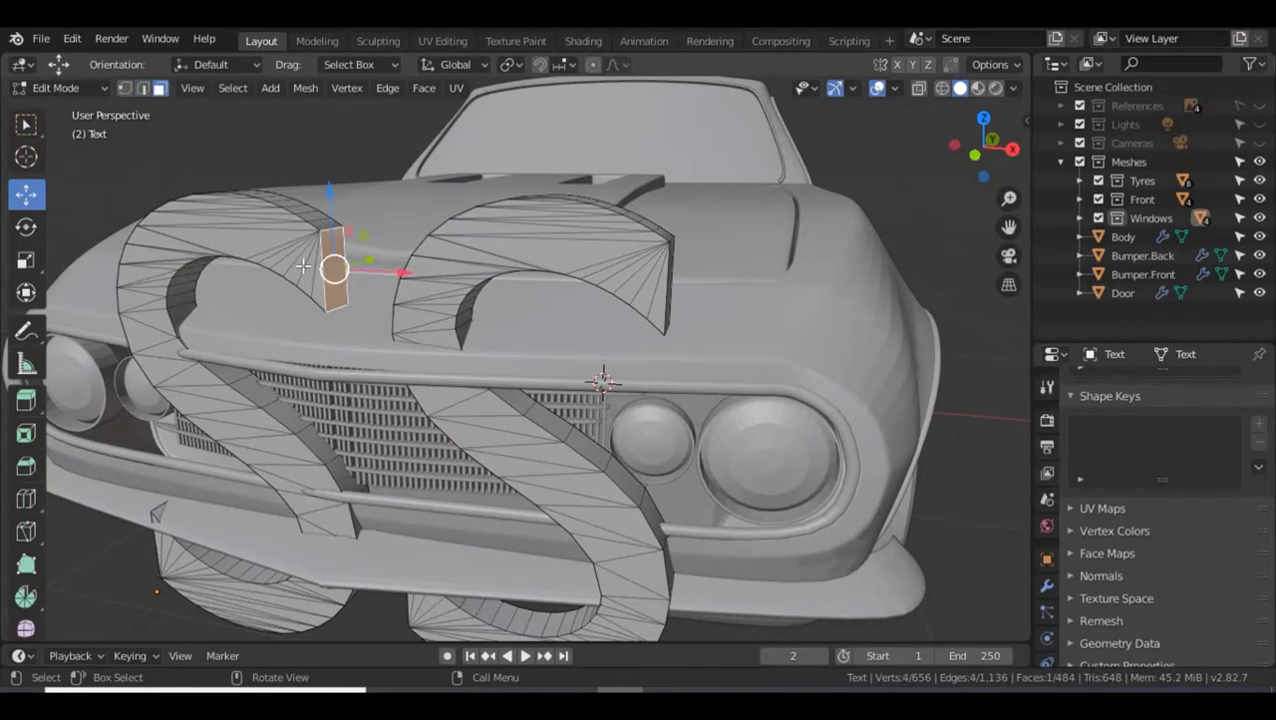
pyautogui.press('2')
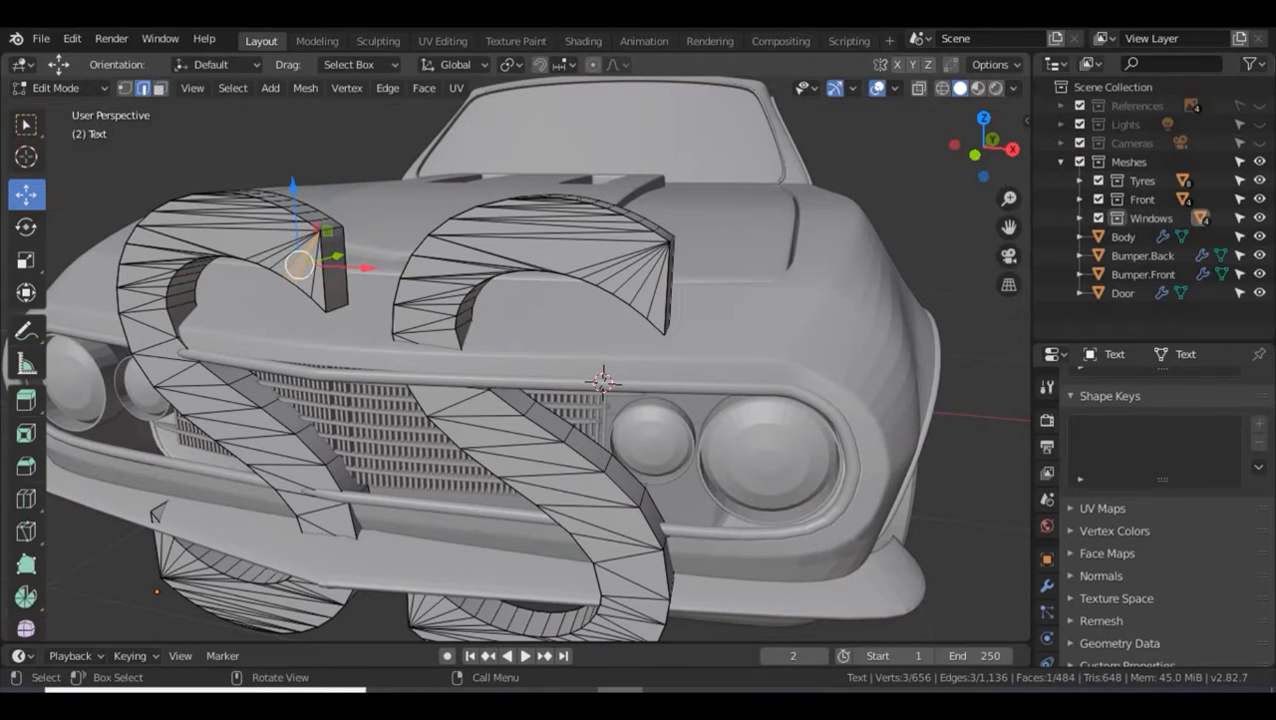
pyautogui.click(271, 256)
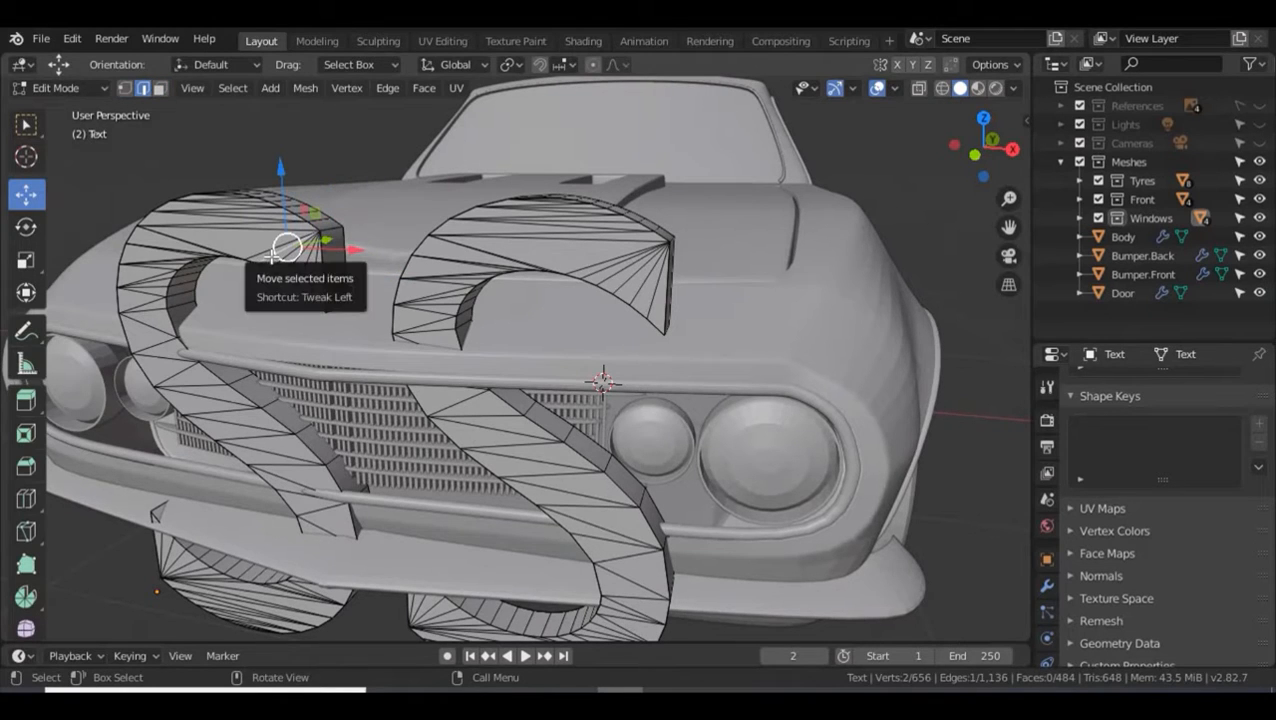
pyautogui.press('1')
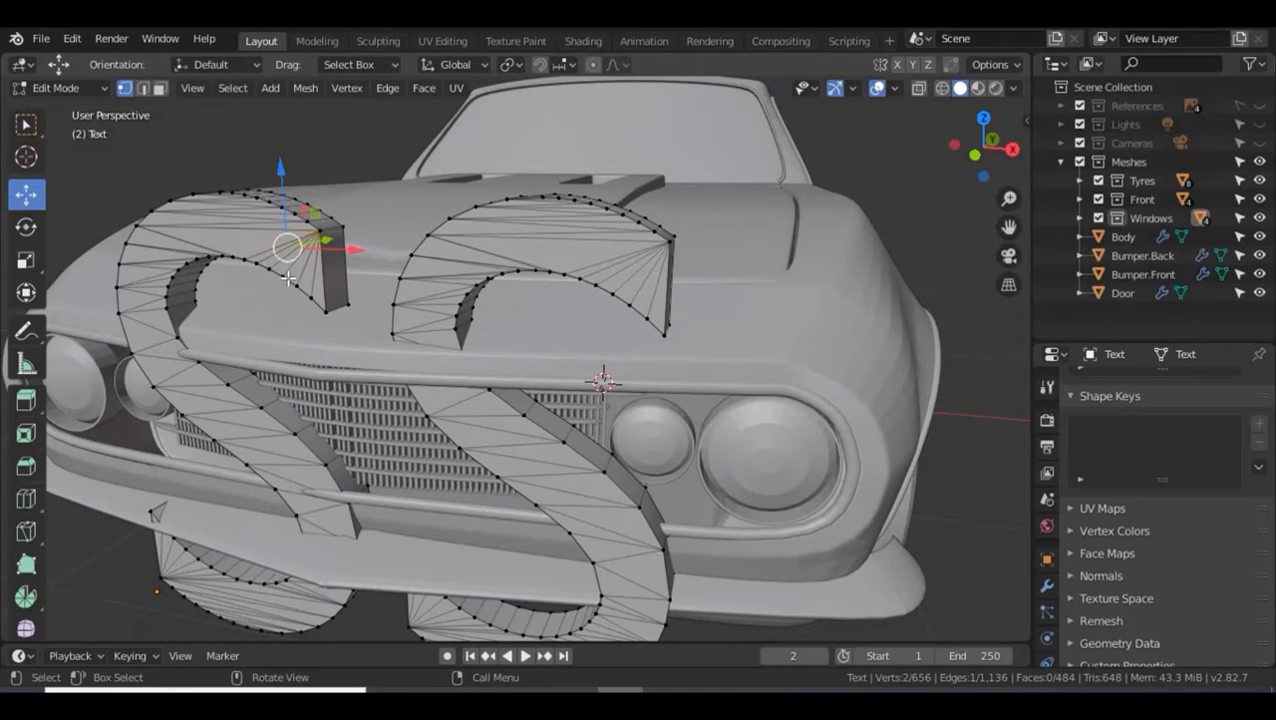
pyautogui.press('3')
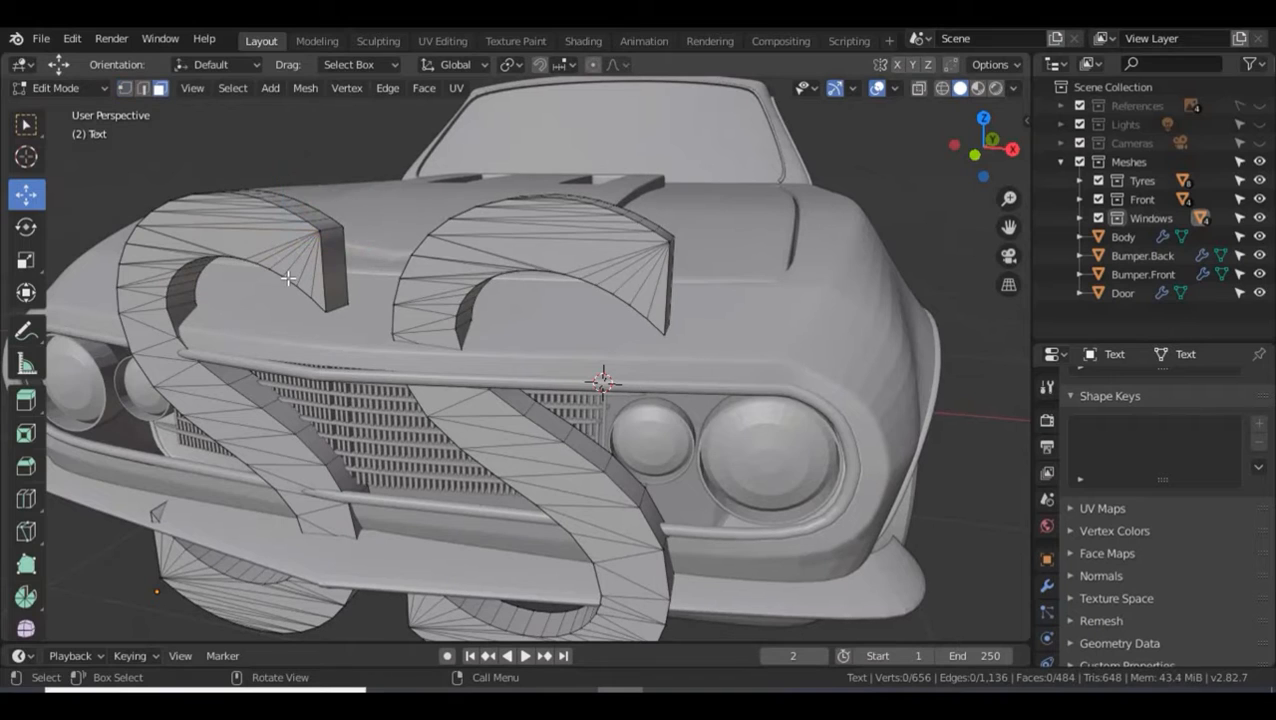
pyautogui.press('Tab')
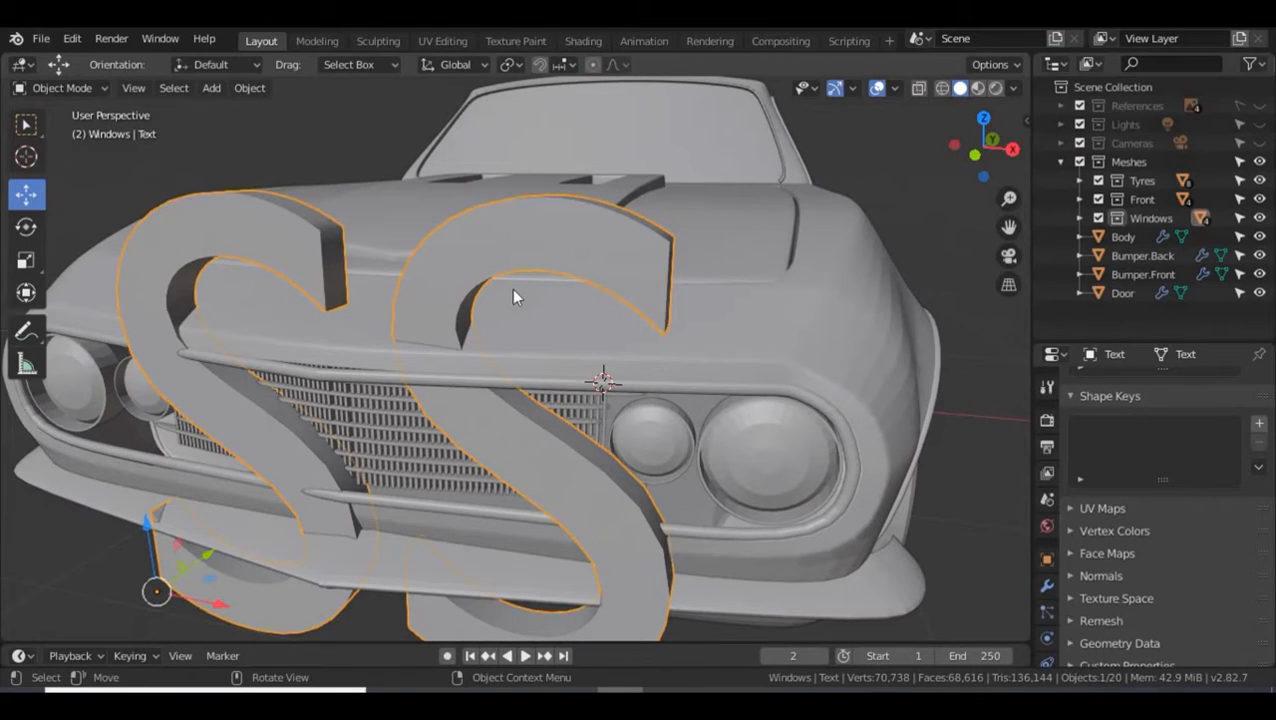
# - Set the SS mesh's origin to its center of mass (surface) and scale it down to badge size within the grille
pyautogui.scroll(-3, 511, 288)
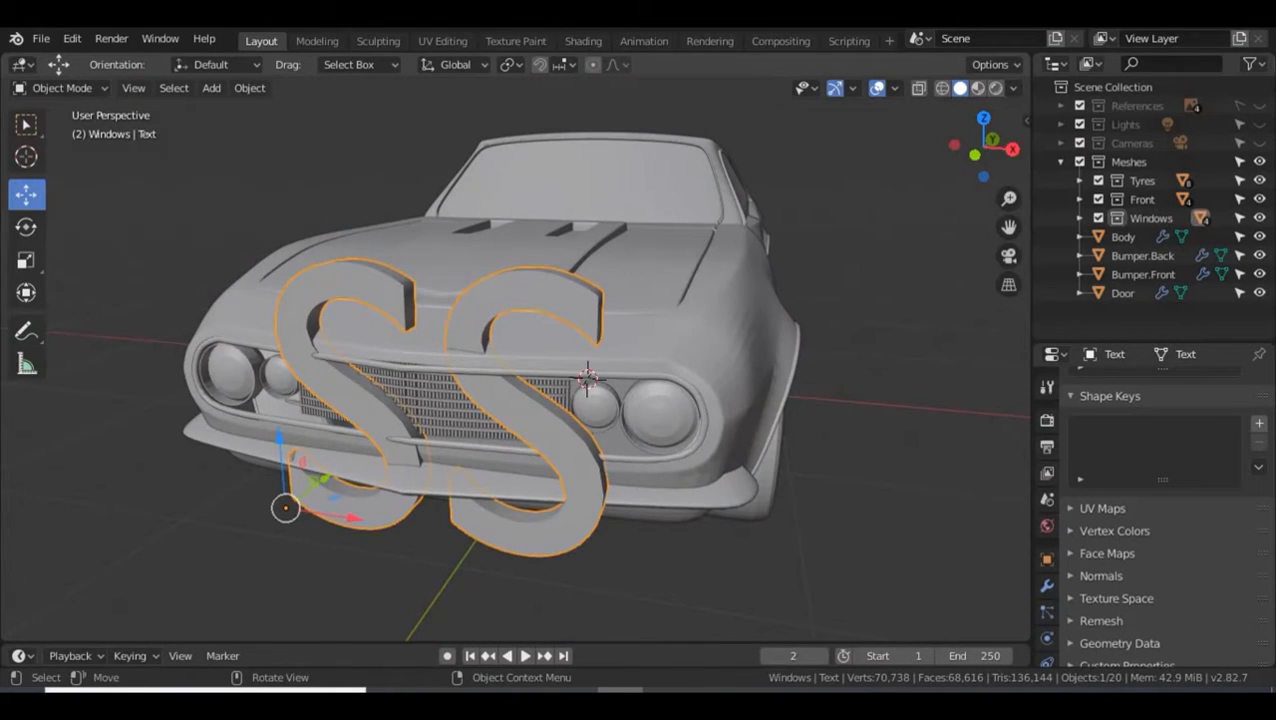
pyautogui.rightClick(343, 360)
pyautogui.moveTo(410, 405)
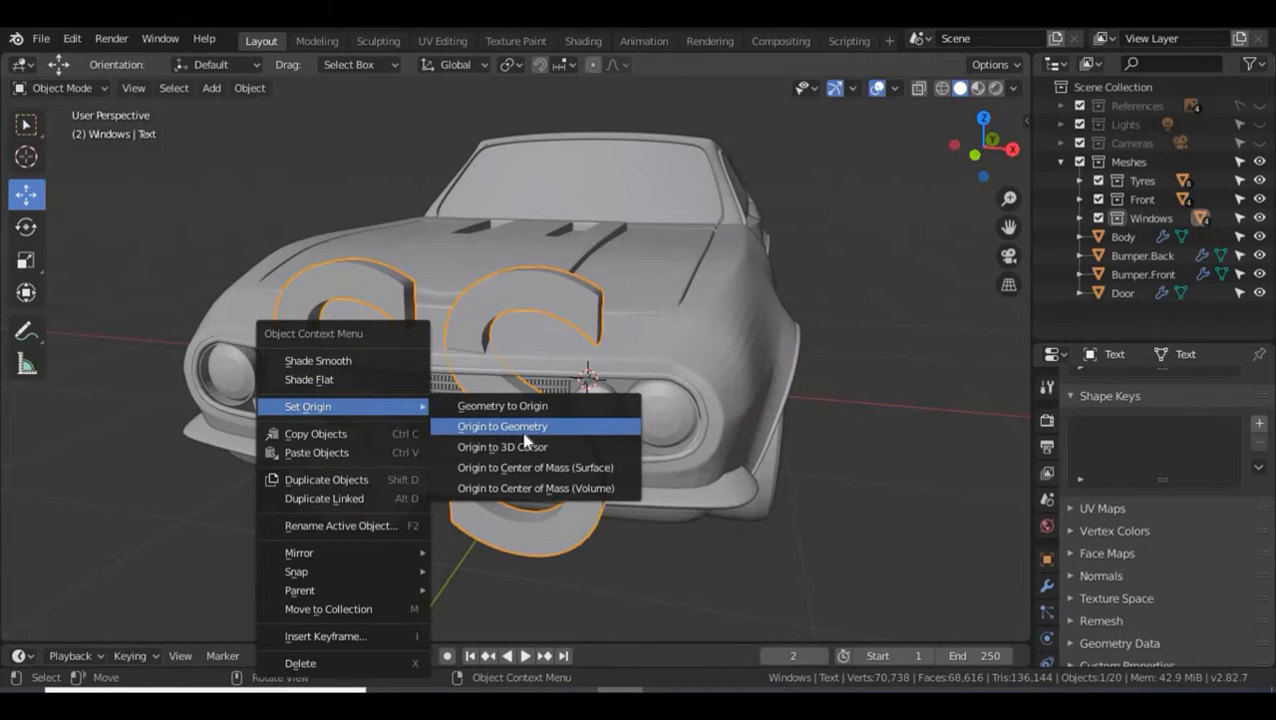
pyautogui.click(520, 468)
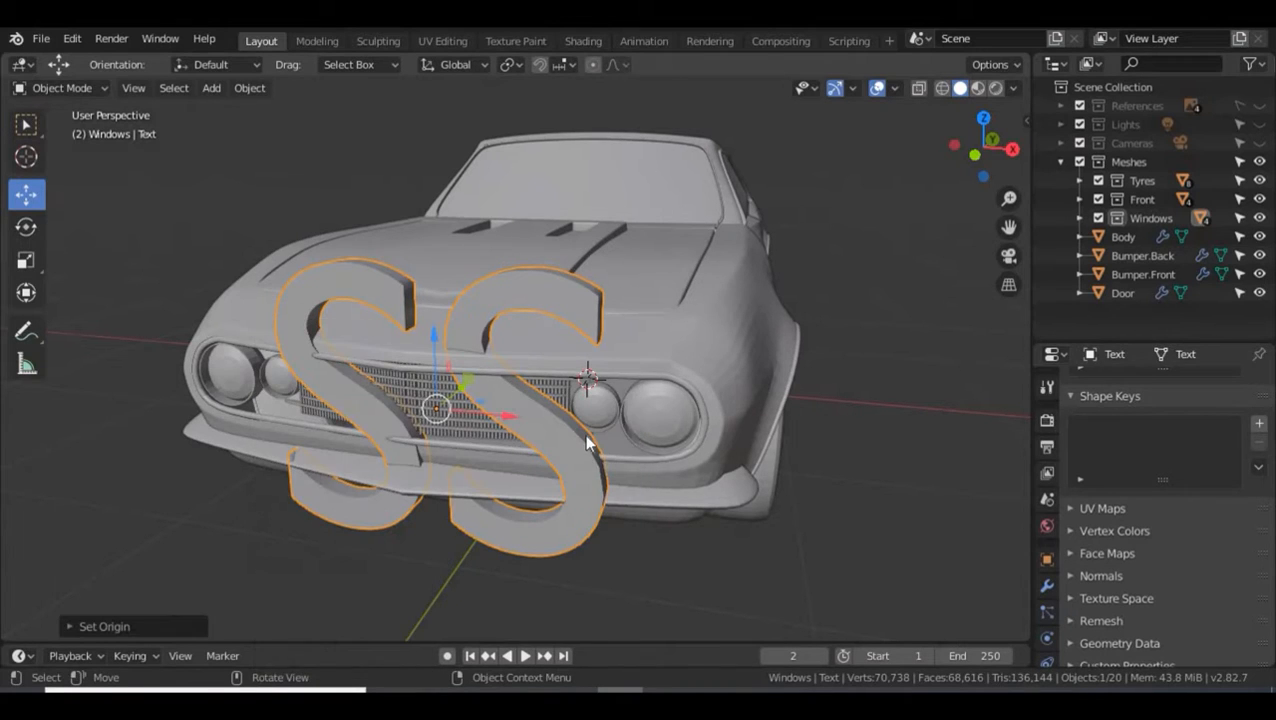
pyautogui.press('s')
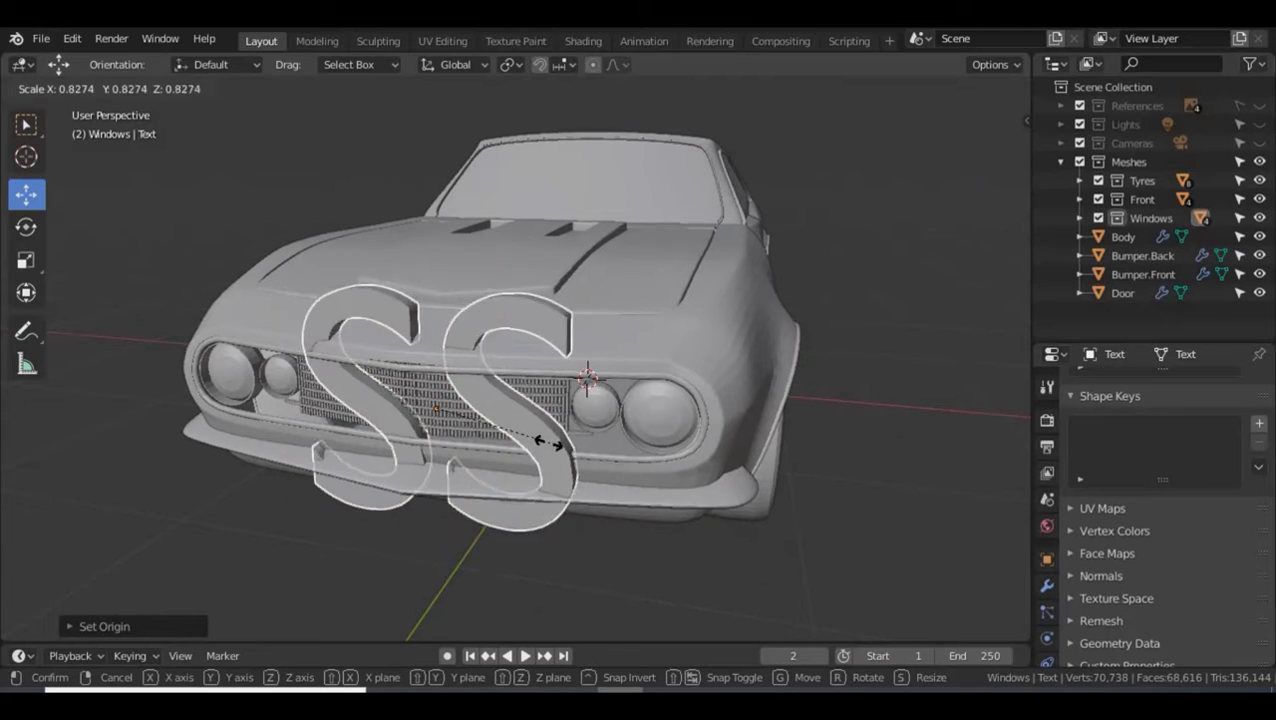
pyautogui.click(454, 426)
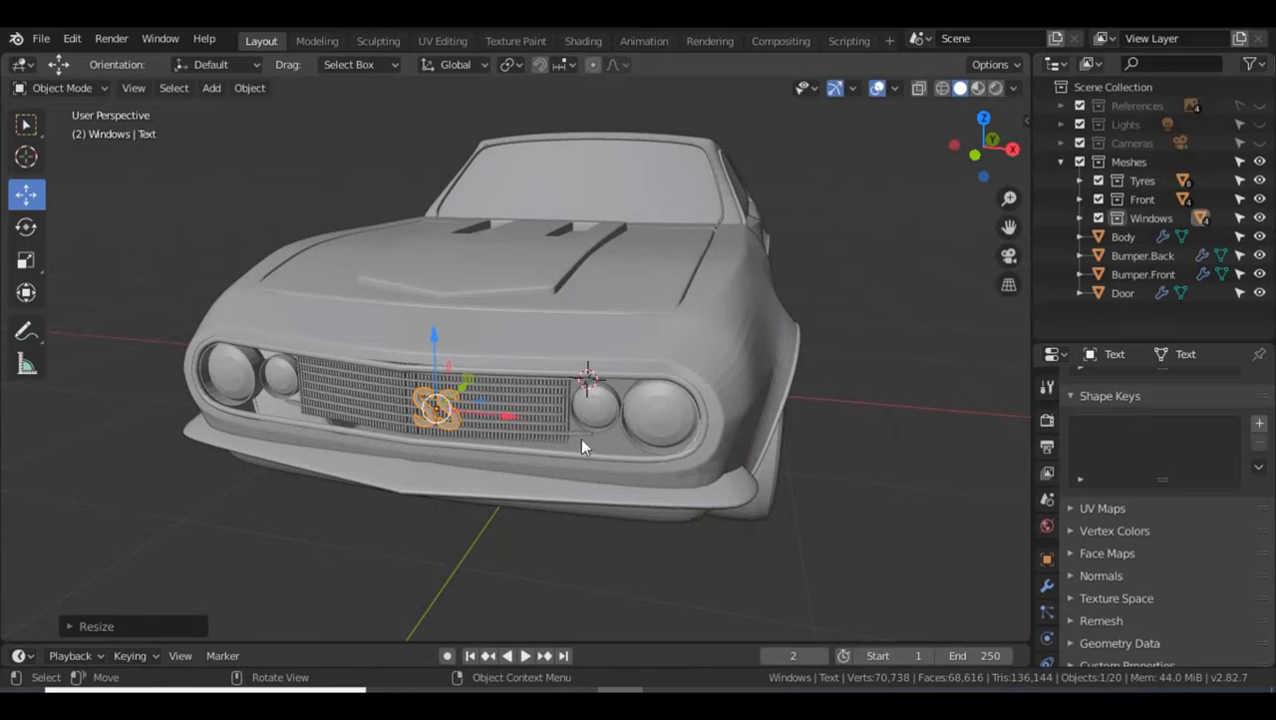
# - Raise the SS badge slightly along the Z axis and scale it down a little more within the grille
pyautogui.keyDown('alt'); pyautogui.moveTo(583, 417); pyautogui.dragTo(586, 409); pyautogui.keyUp('alt')
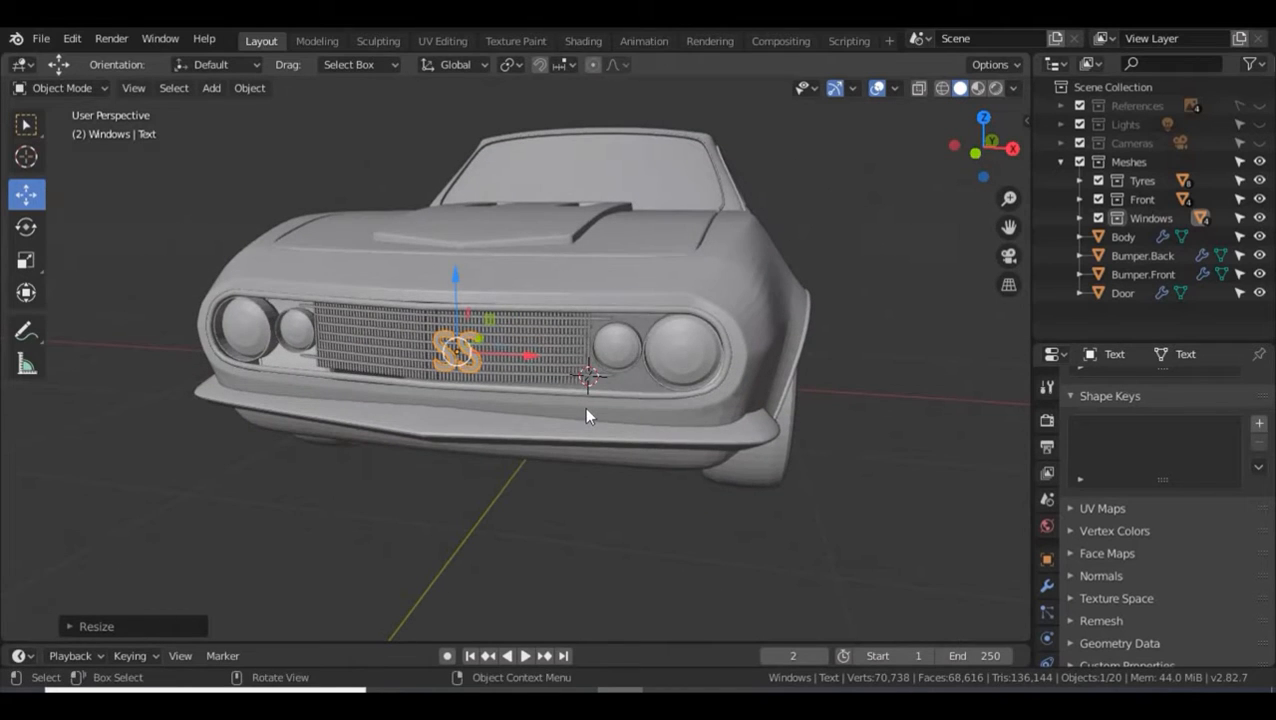
pyautogui.scroll(2, 582, 406)
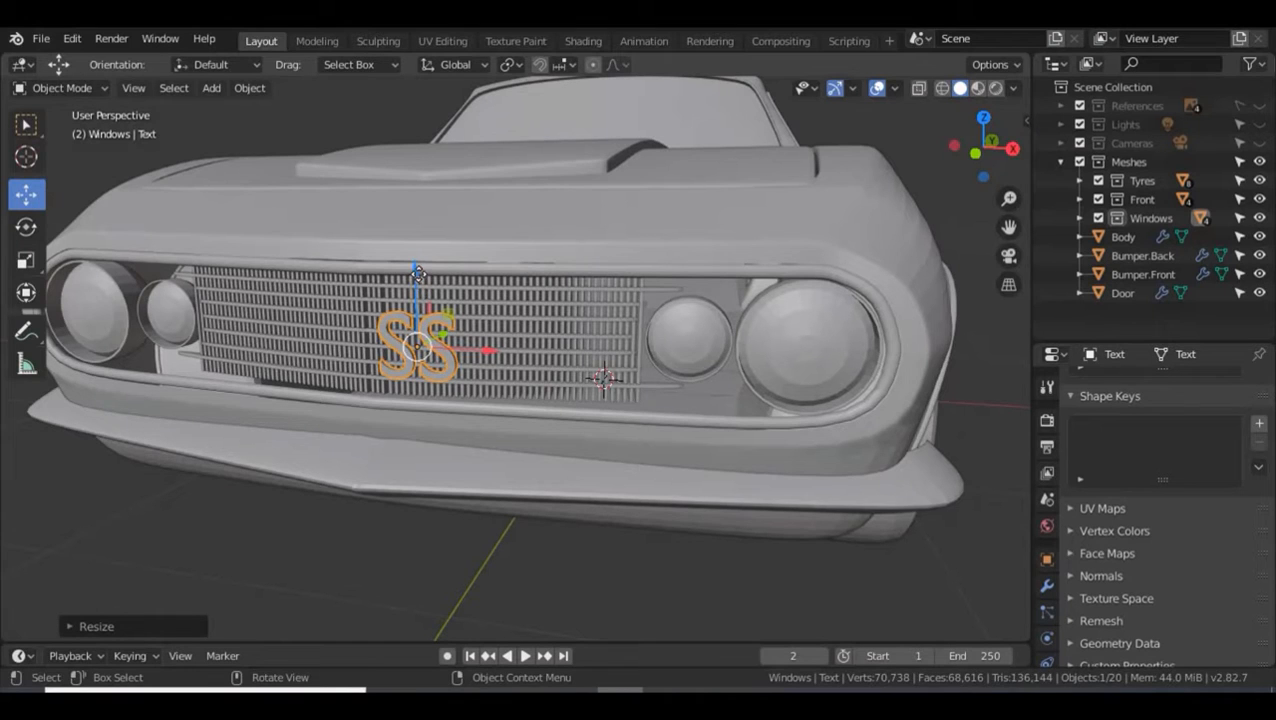
pyautogui.moveTo(418, 290); pyautogui.dragTo(418, 285)
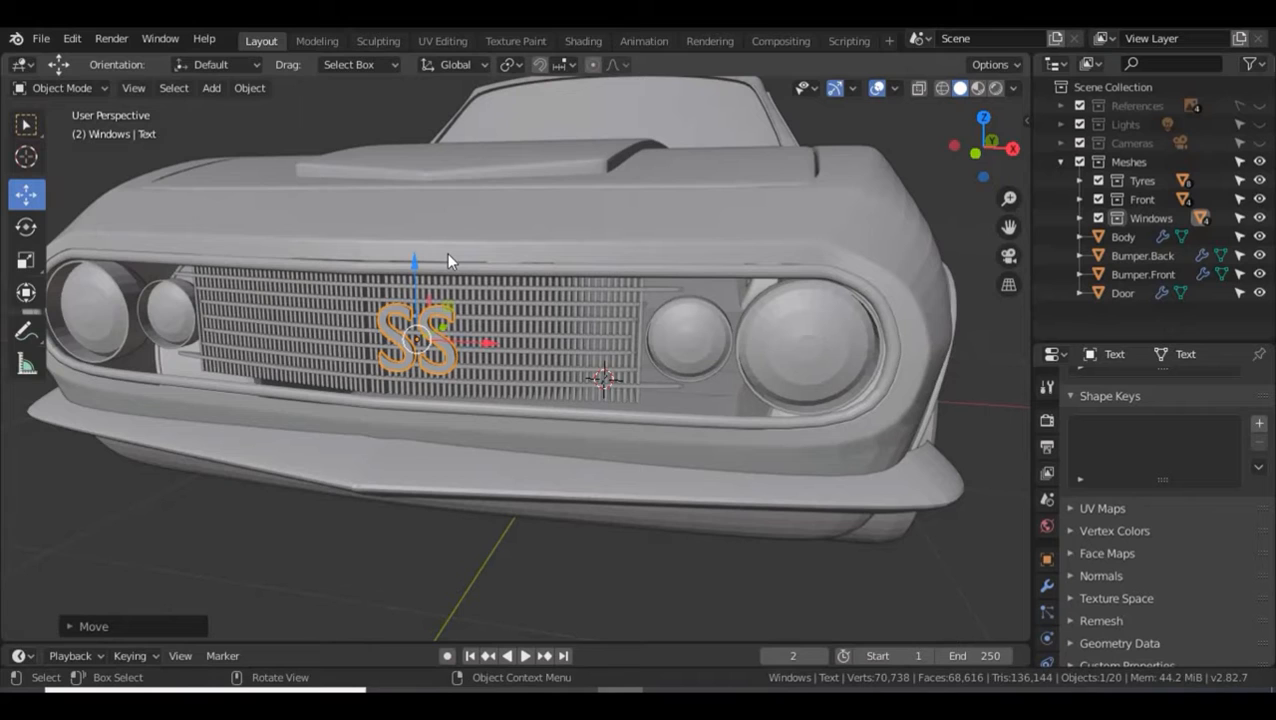
pyautogui.press('s')
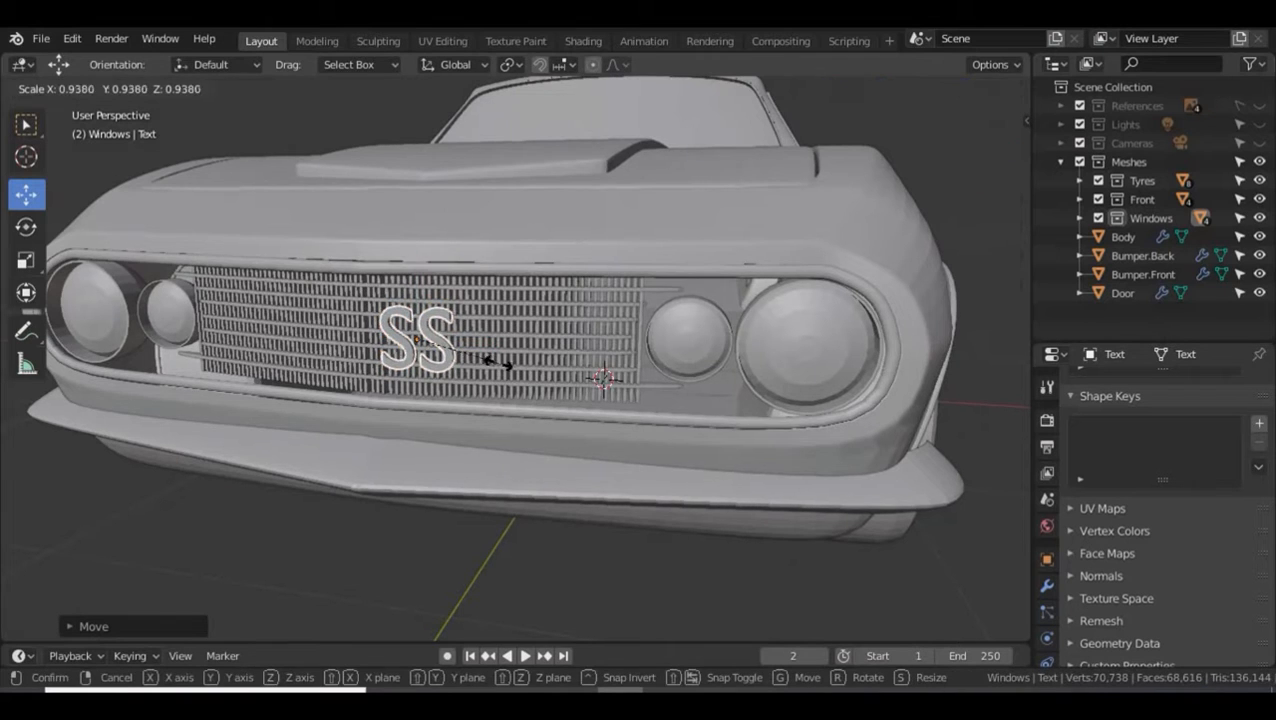
pyautogui.click(490, 367)
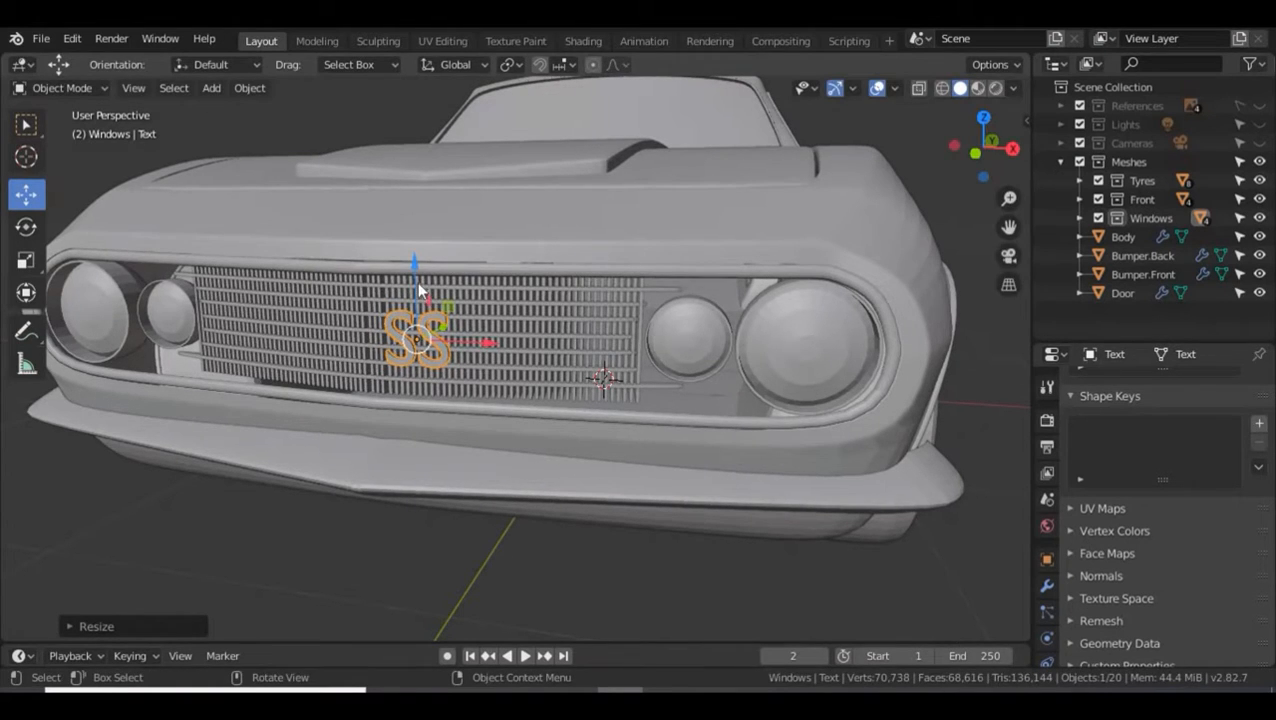
# - Raise the SS badge slightly along the Z axis, shift it along Y against the grille, and deselect it
pyautogui.moveTo(418, 288); pyautogui.dragTo(421, 280)
pyautogui.moveTo(640, 350); pyautogui.dragTo(604, 339, button='middle')
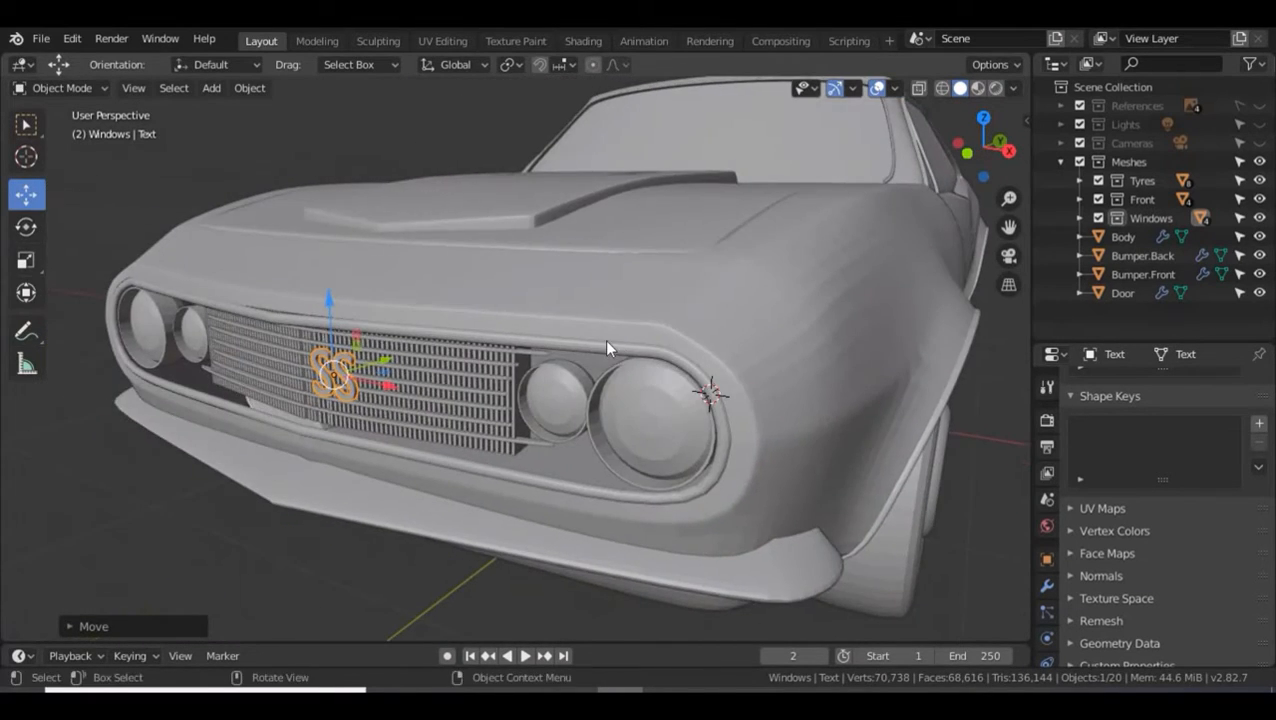
pyautogui.scroll(4, 604, 339)
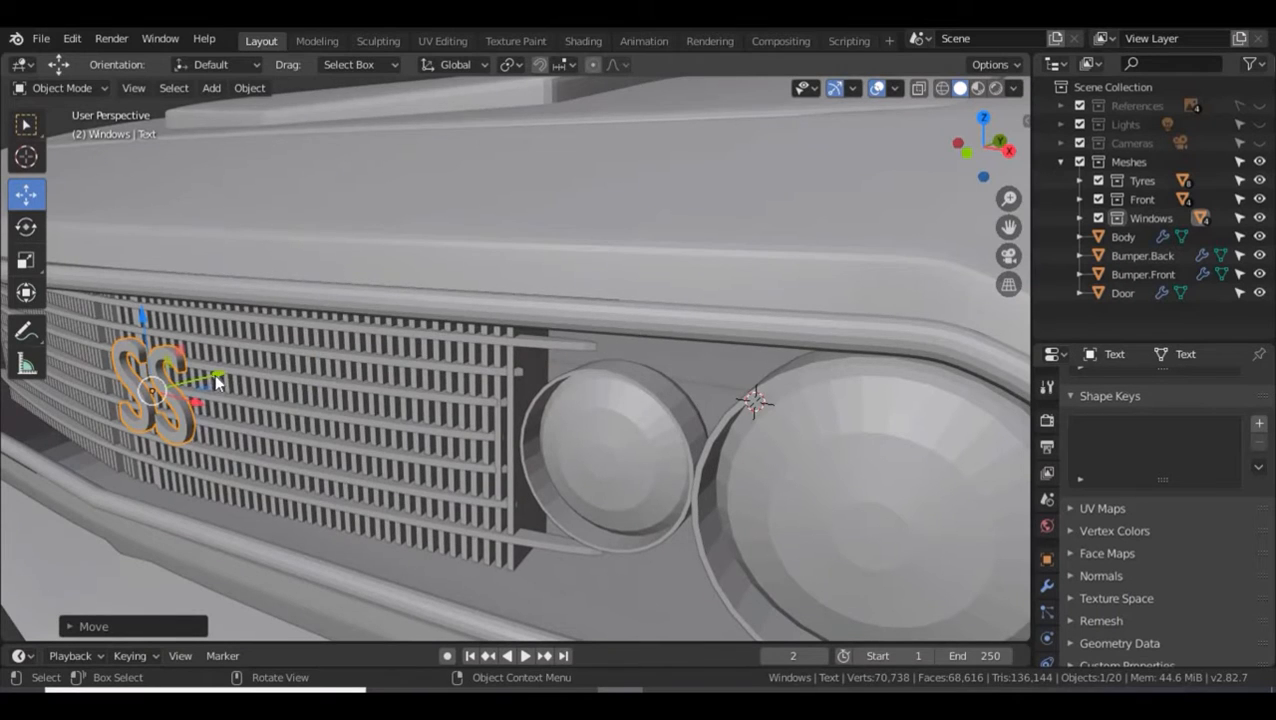
pyautogui.moveTo(214, 374)
pyautogui.mouseDown()
pyautogui.moveTo(233, 385)
pyautogui.moveTo(220, 376)
pyautogui.mouseUp()
pyautogui.moveTo(253, 418); pyautogui.dragTo(366, 356, button='middle')
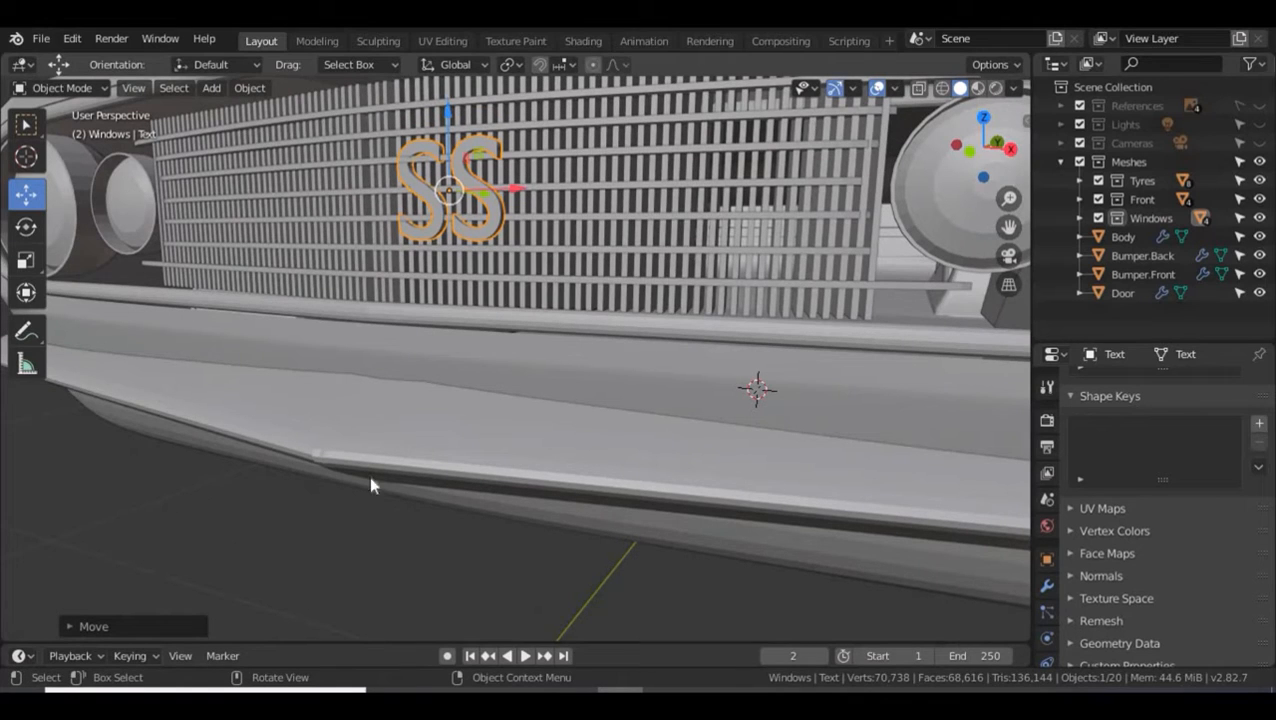
pyautogui.click(358, 531)
pyautogui.scroll(-3, 493, 351)
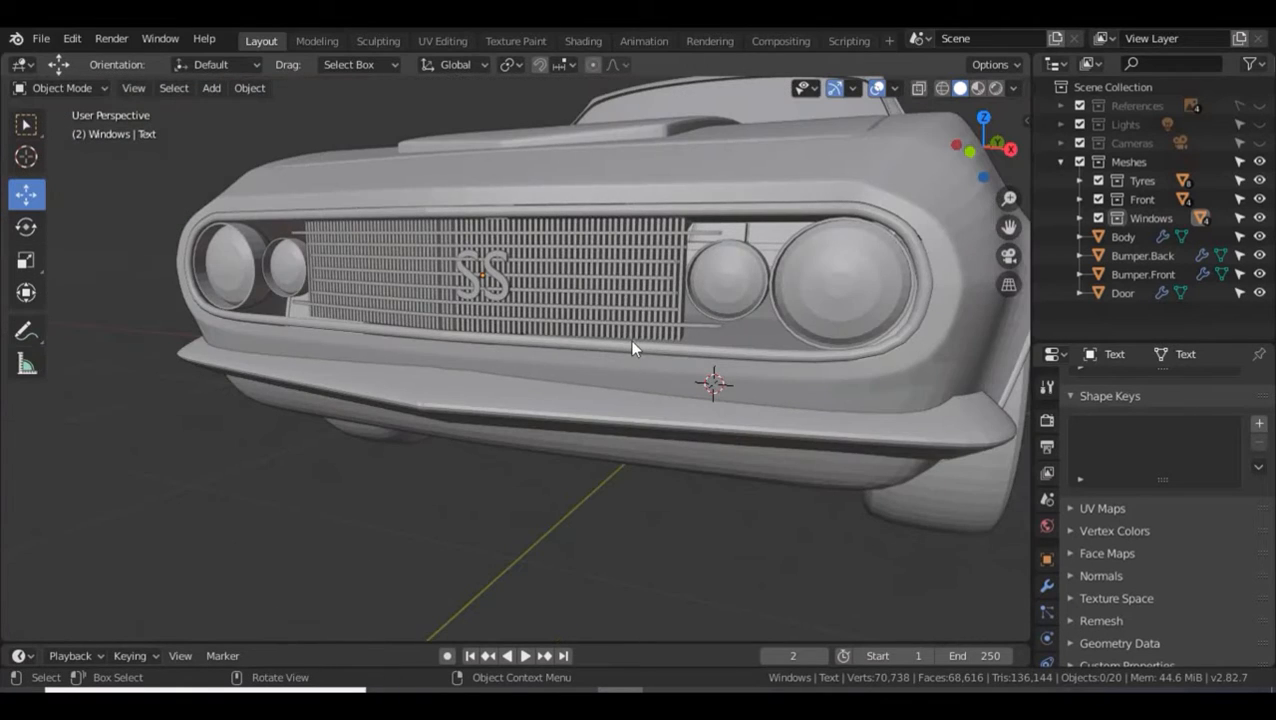
# - Duplicate the grille's SS badge and place the copy beside the headlight at the front corner of the fender
pyautogui.moveTo(628, 348); pyautogui.dragTo(281, 351, button='middle')
pyautogui.click(278, 348)
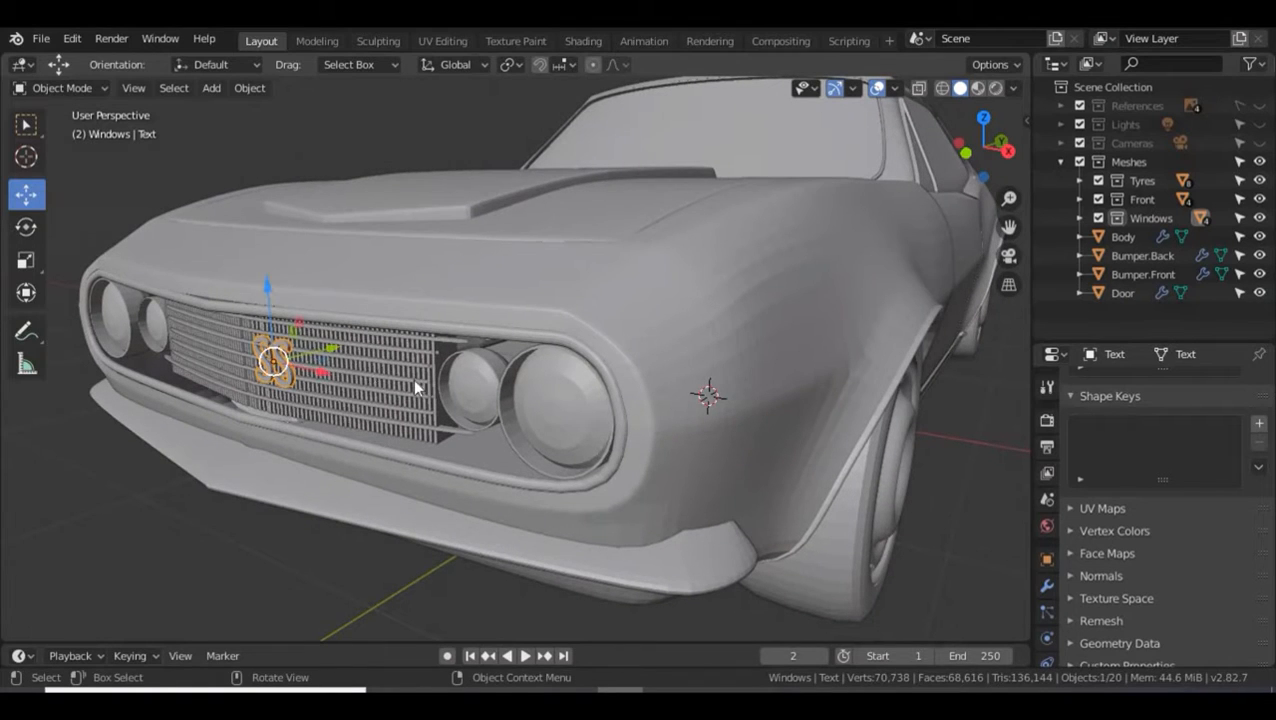
pyautogui.hotkey('shift', 'd')
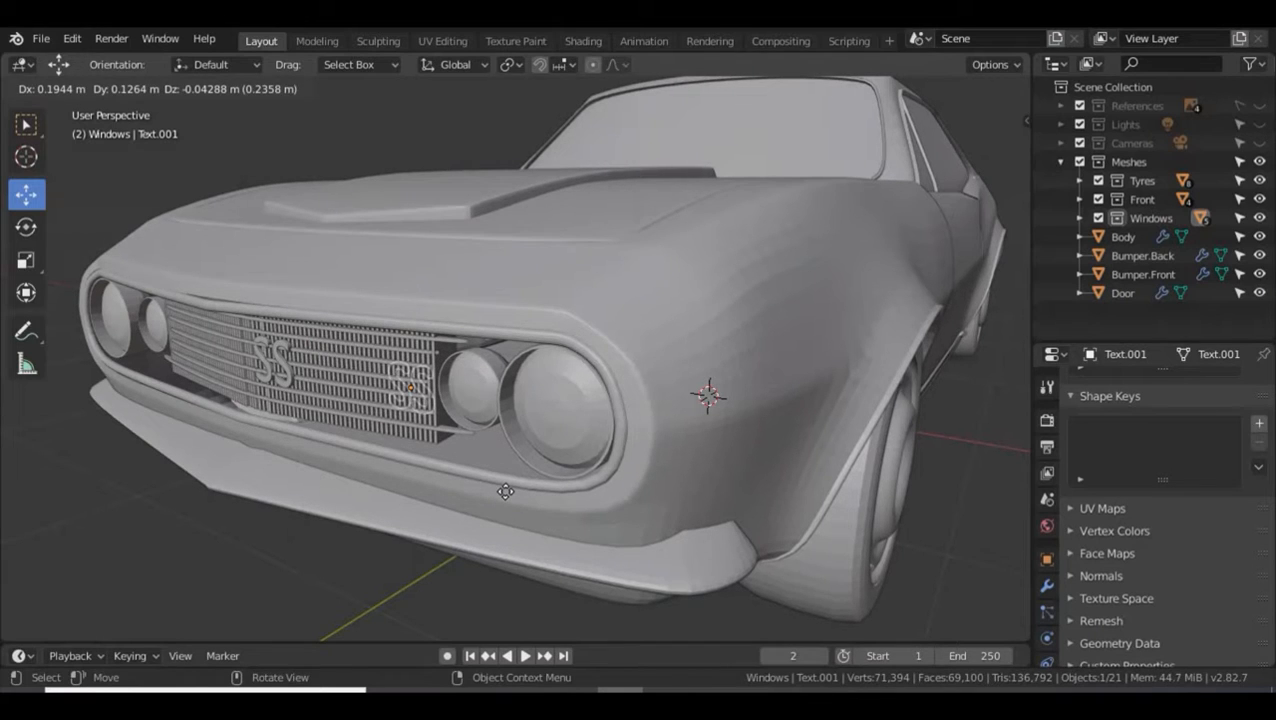
pyautogui.click(797, 512)
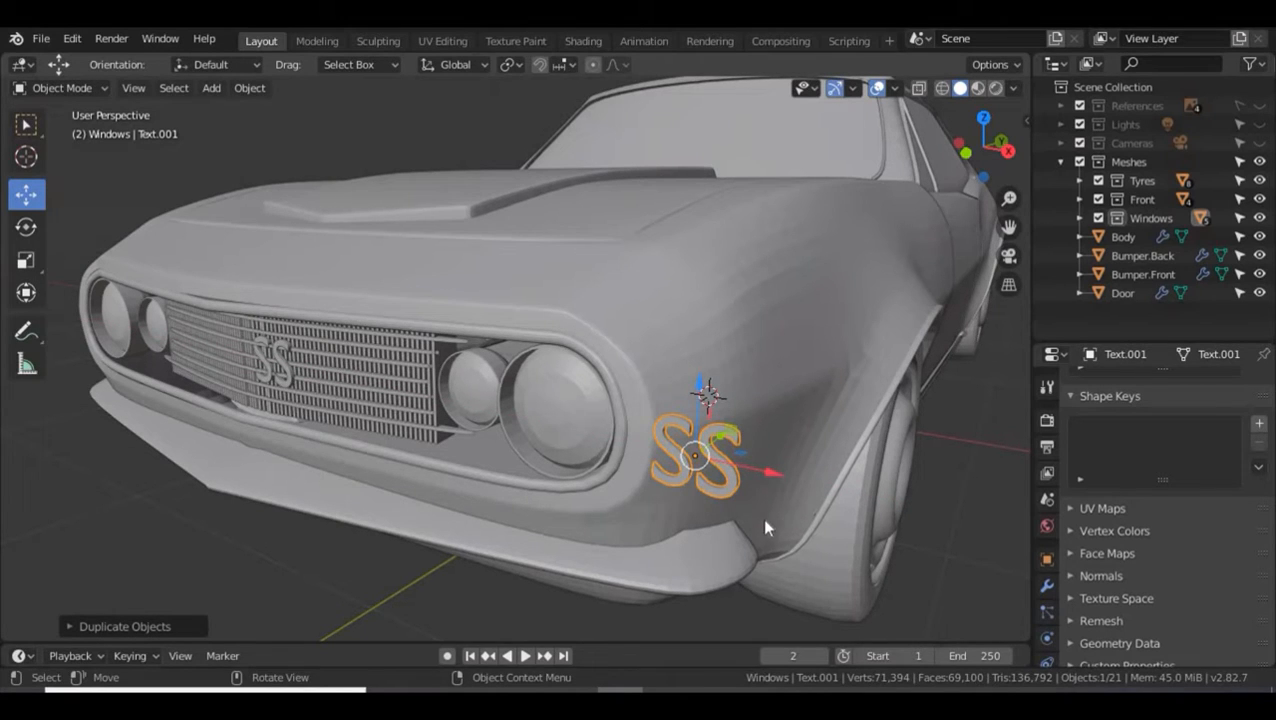
# - Rotate the duplicated SS badge 90° around the global Z axis
pyautogui.moveTo(809, 468); pyautogui.dragTo(700, 492, button='middle')
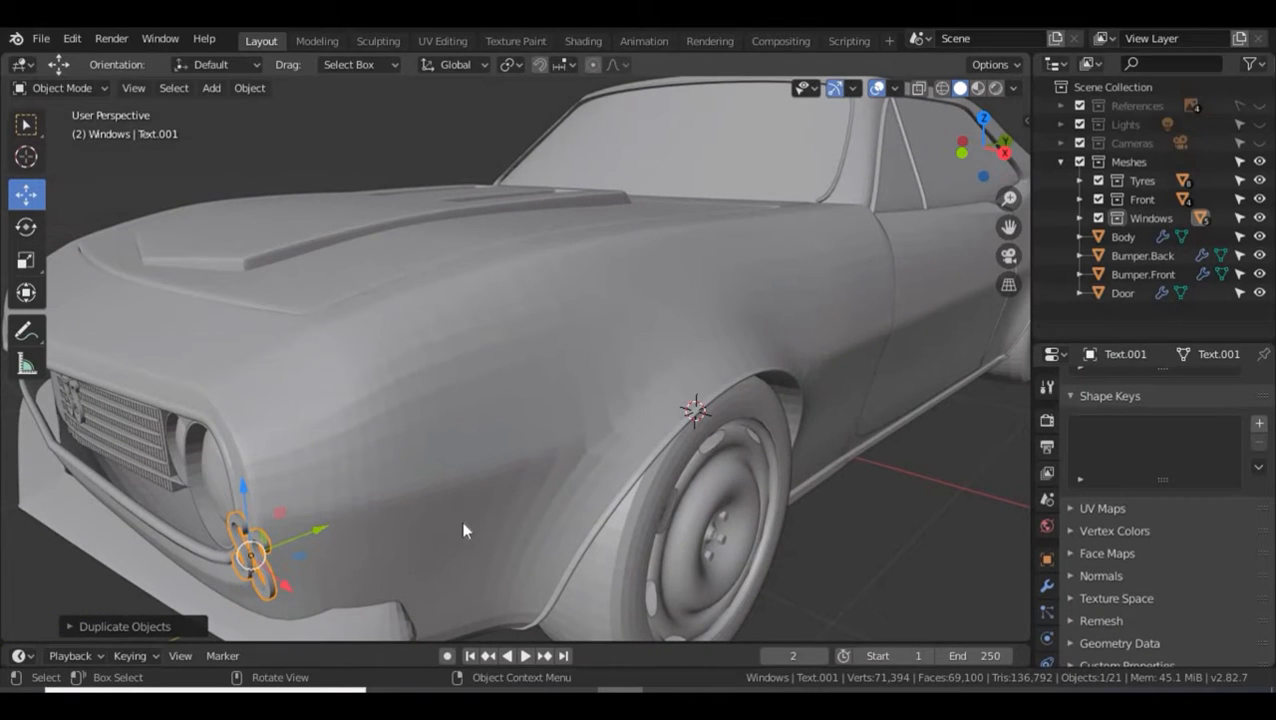
pyautogui.press('r')
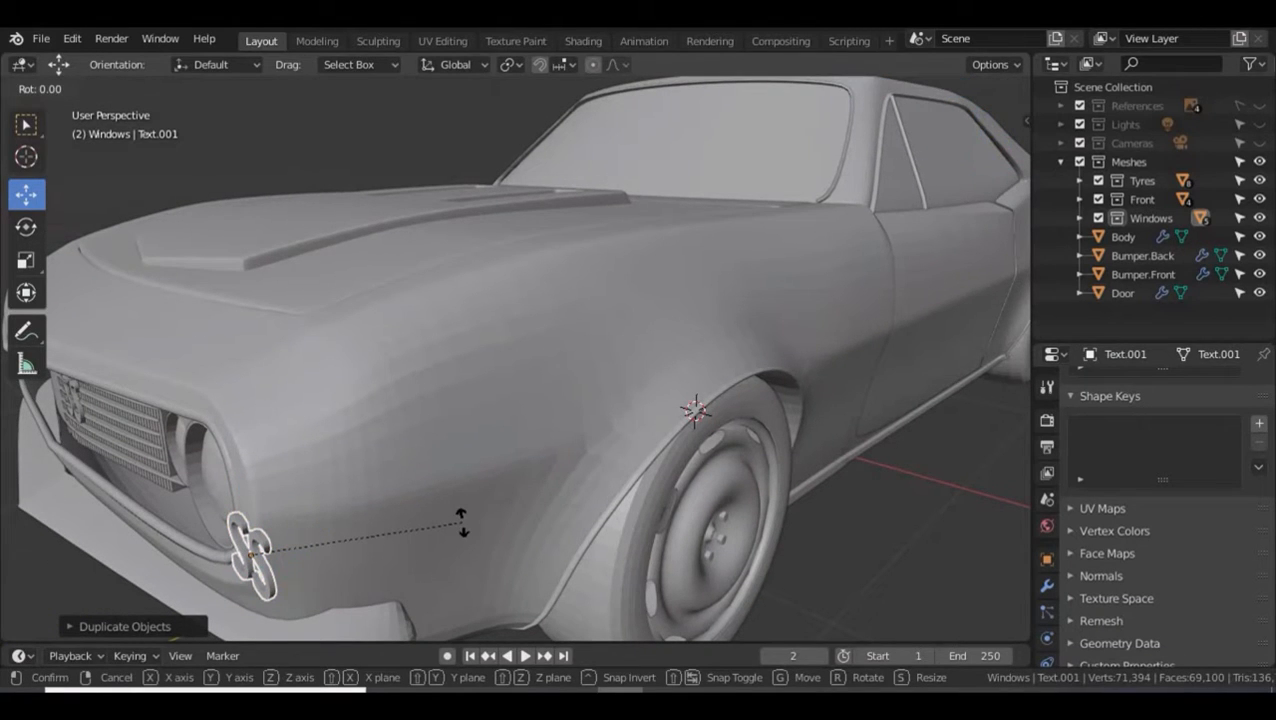
pyautogui.write('z')
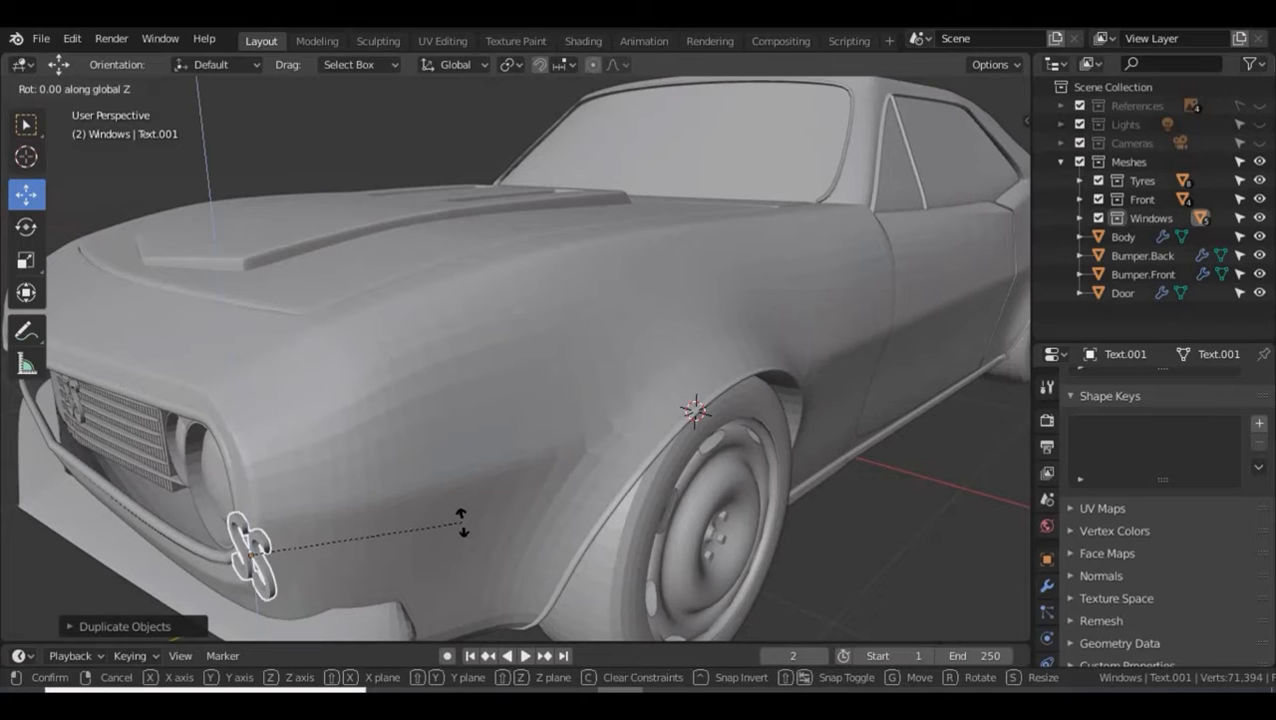
pyautogui.write('90')
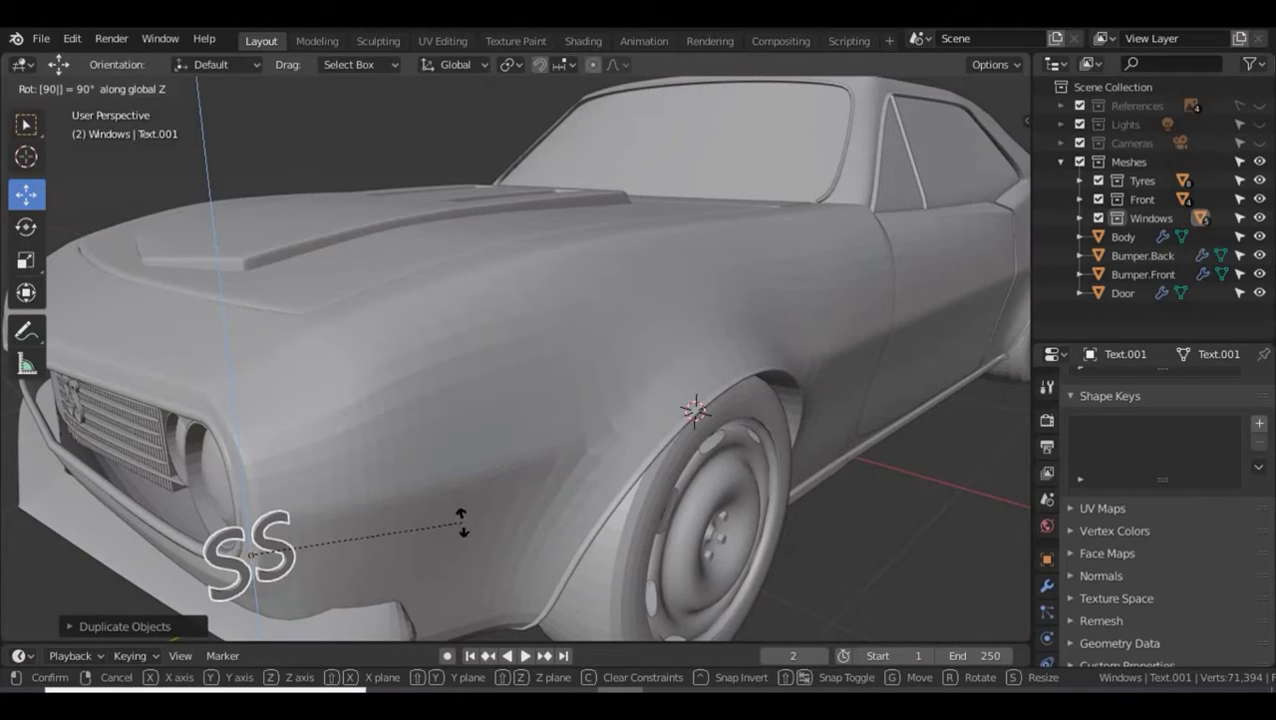
pyautogui.press('Return')
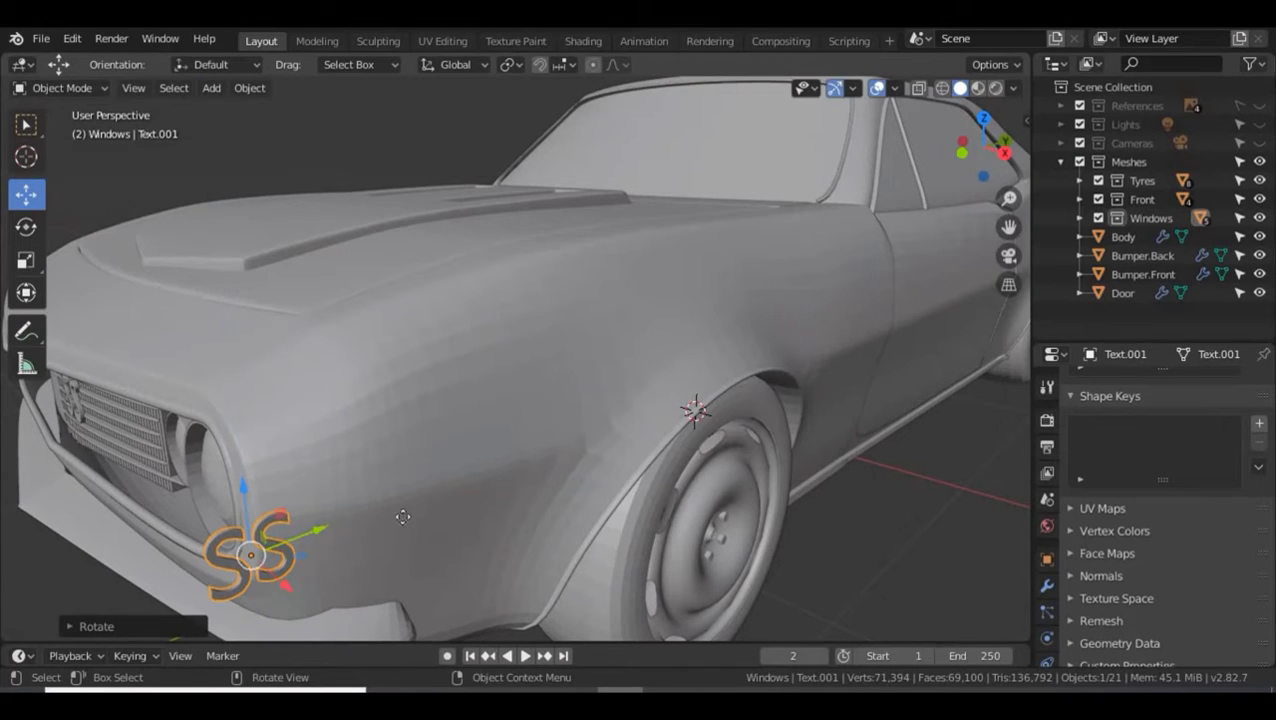
# - Move the duplicated SS badge onto the side of the front fender ahead of the wheel and raise it along Z
pyautogui.press('g')
pyautogui.click(473, 437)
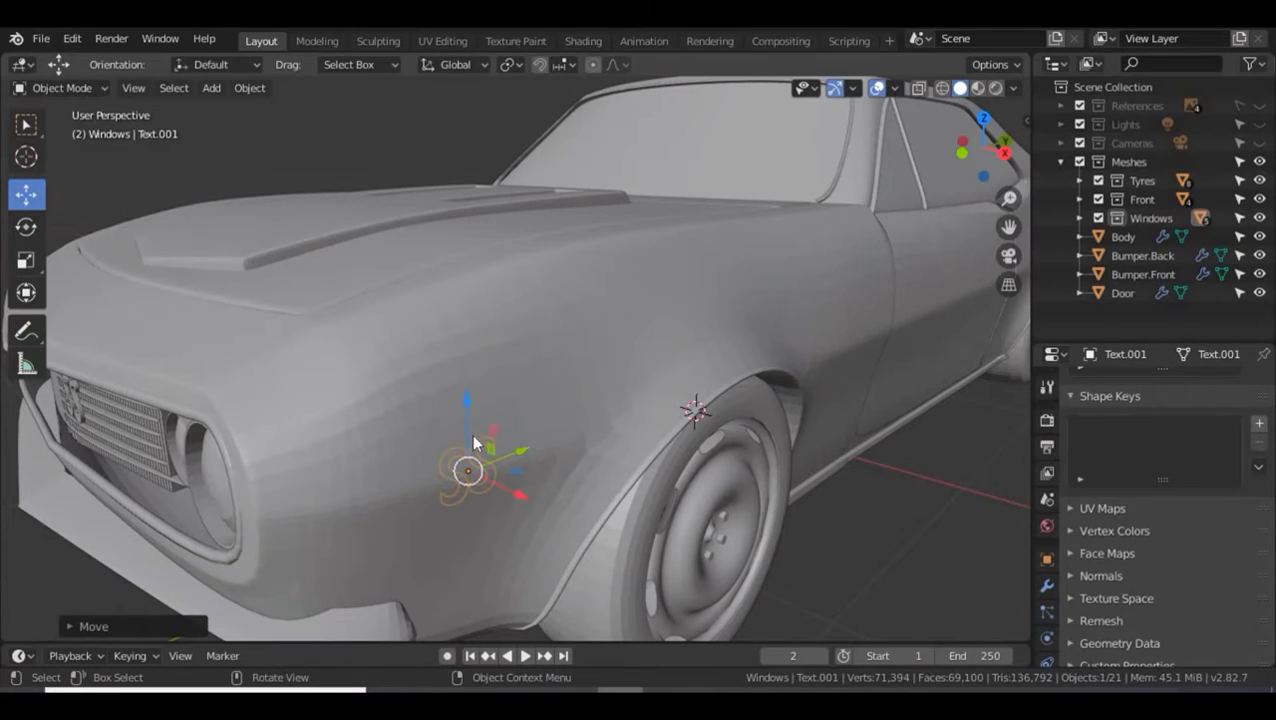
pyautogui.moveTo(467, 403); pyautogui.dragTo(469, 378)
# - Tilt the fender SS badge around the global Y axis to follow the body surface and move it slightly outward along X
pyautogui.moveTo(459, 518); pyautogui.dragTo(487, 516, button='middle')
pyautogui.press('r')
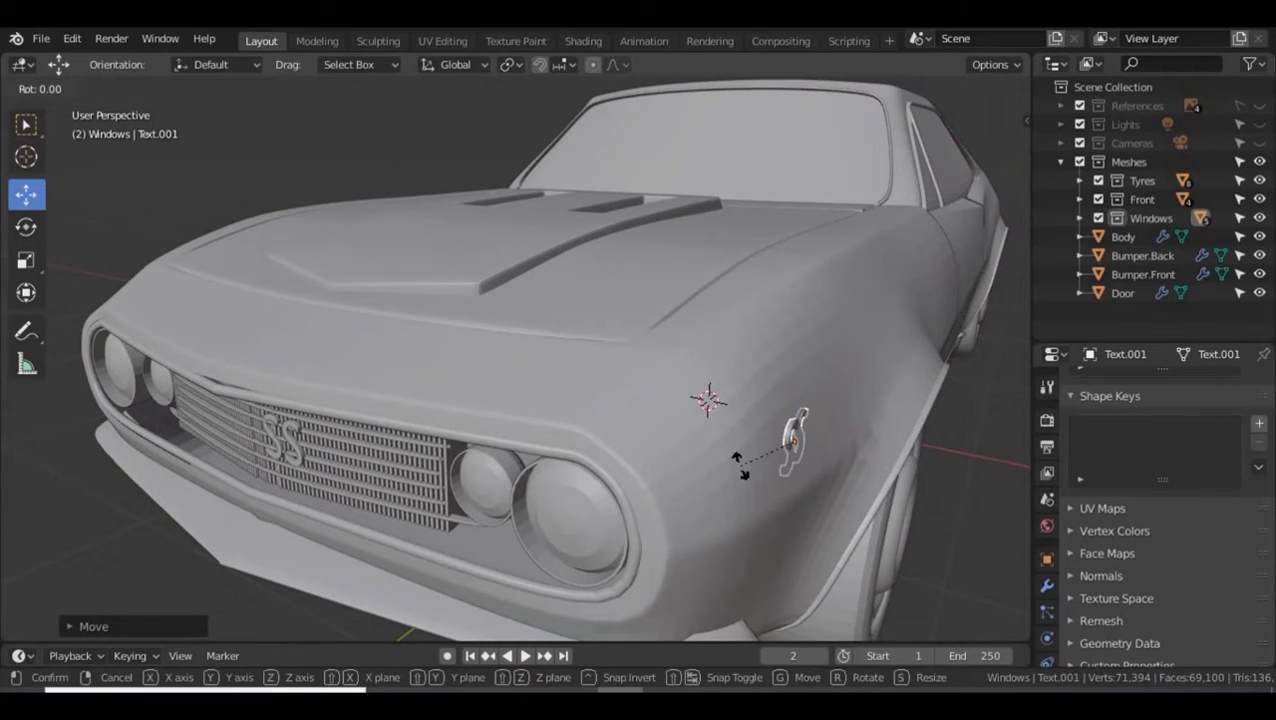
pyautogui.press('y')
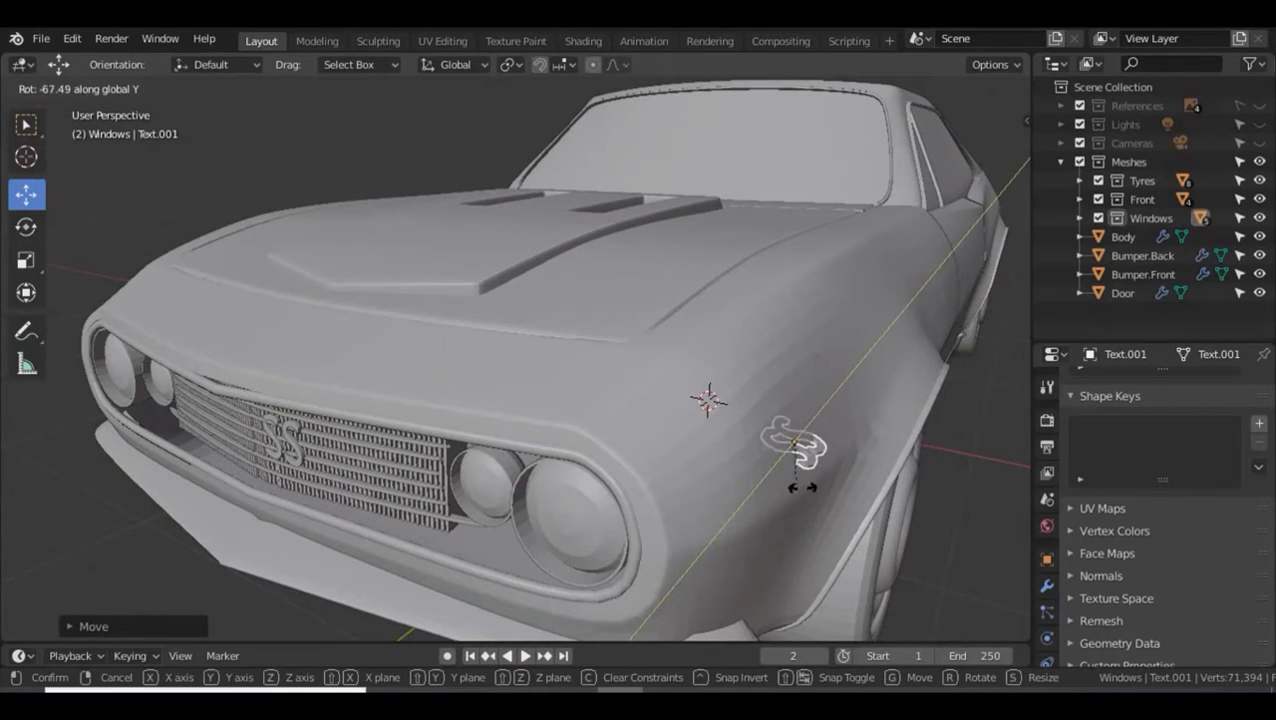
pyautogui.click(742, 483)
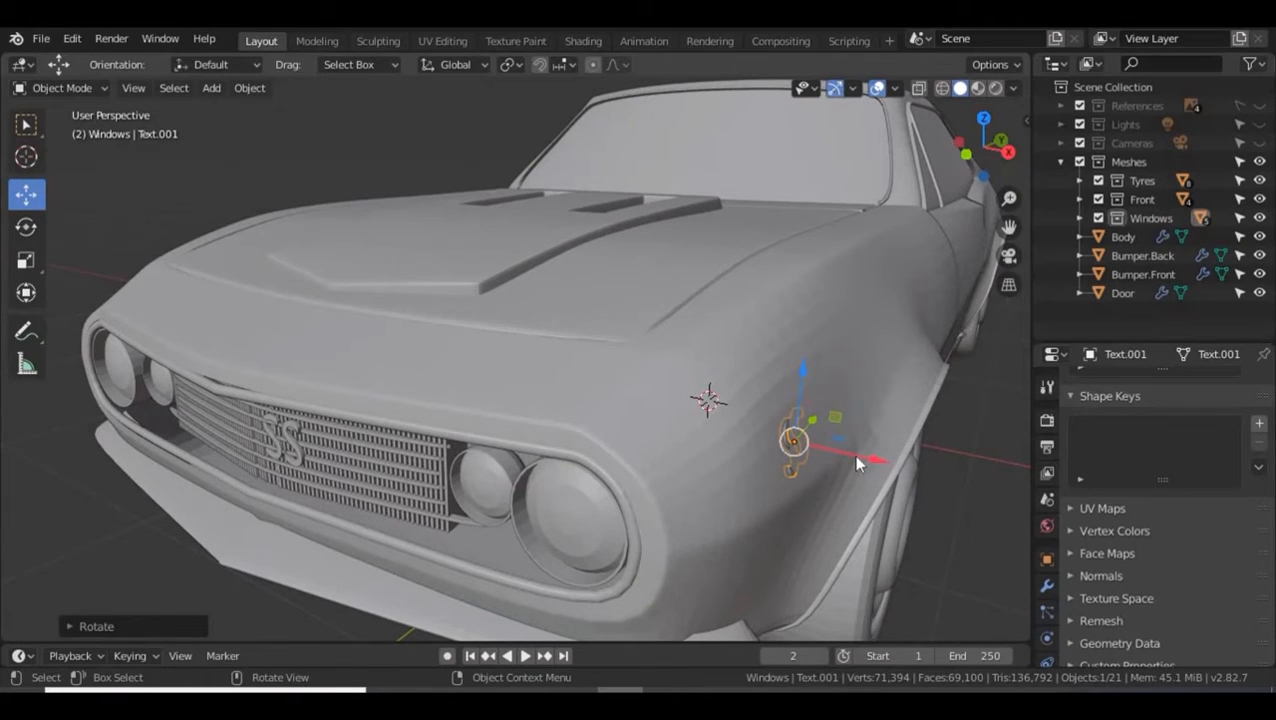
pyautogui.moveTo(859, 456); pyautogui.dragTo(865, 465)
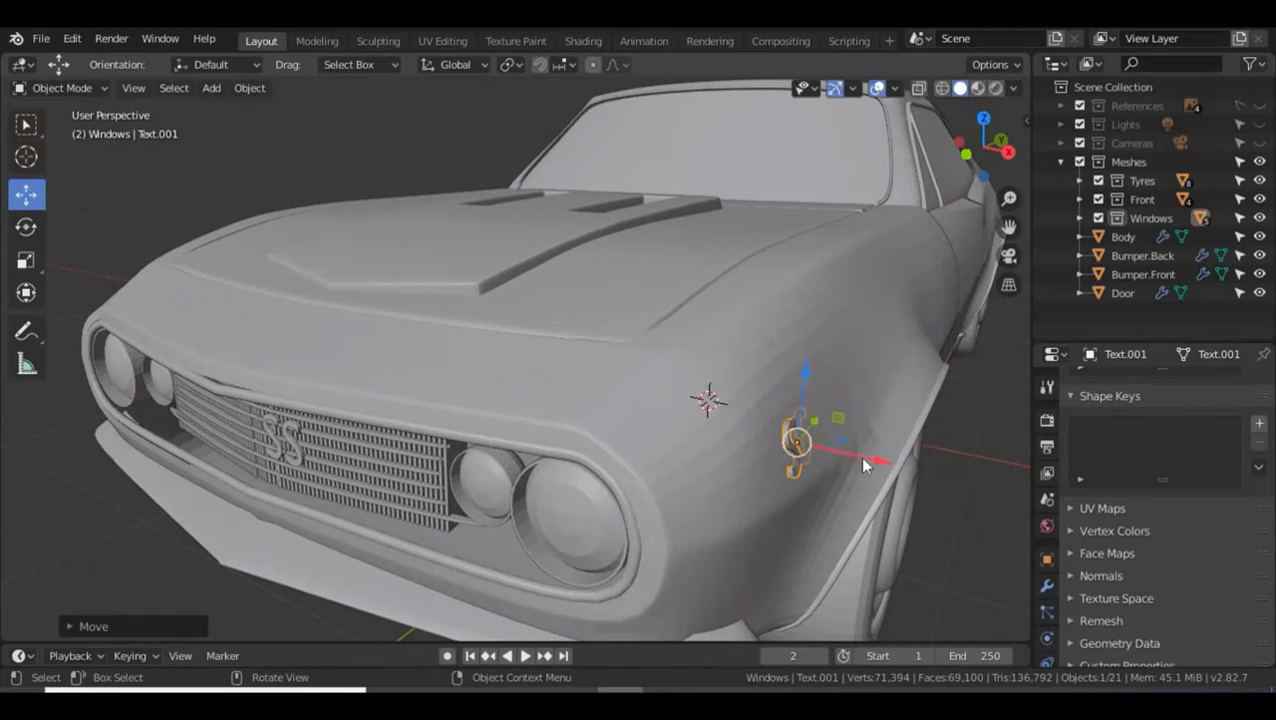
pyautogui.moveTo(807, 481); pyautogui.dragTo(794, 468, button='middle')
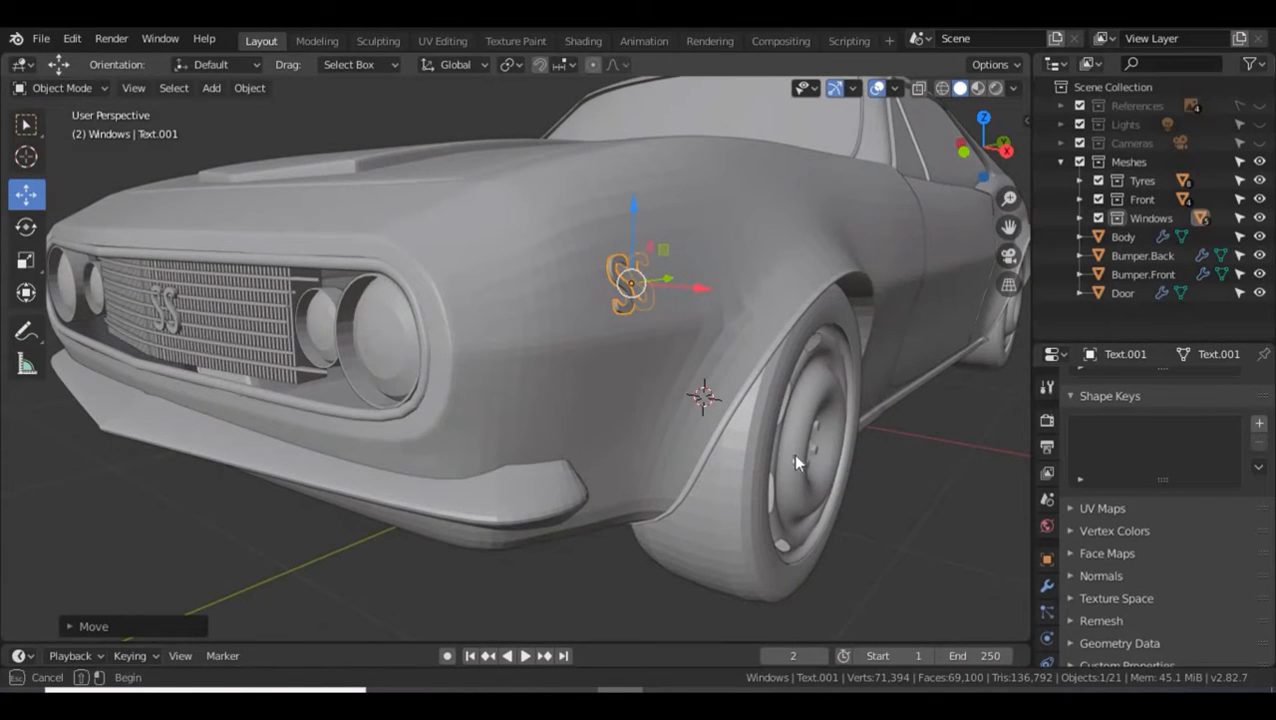
pyautogui.keyDown('shift'); pyautogui.click(793, 454); pyautogui.keyUp('shift')
pyautogui.moveTo(795, 457); pyautogui.dragTo(799, 468, button='middle')
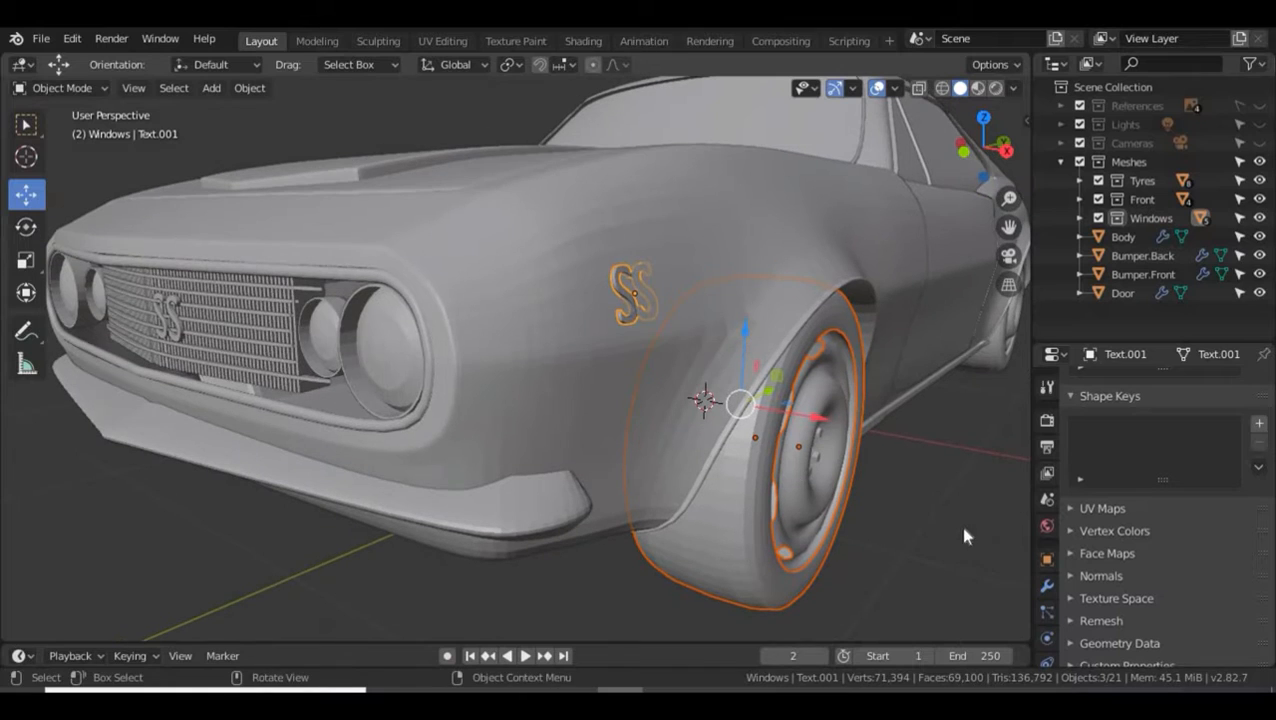
pyautogui.click(928, 523)
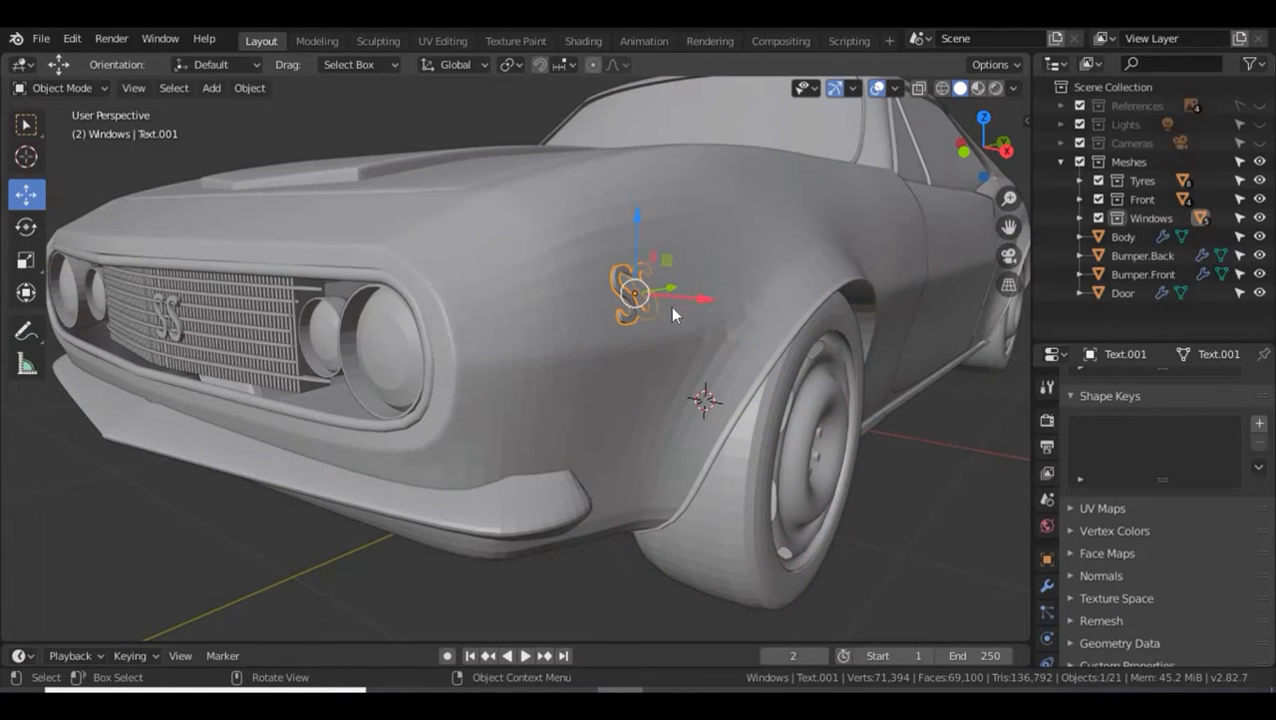
# - Rotate the fender SS badge slightly around the global Z axis, move it outward along X from the body surface, and deselect it
pyautogui.keyDown('ctrl'); pyautogui.keyDown('alt'); pyautogui.moveTo(672, 307); pyautogui.dragTo(732, 191); pyautogui.keyUp('alt'); pyautogui.keyUp('ctrl')
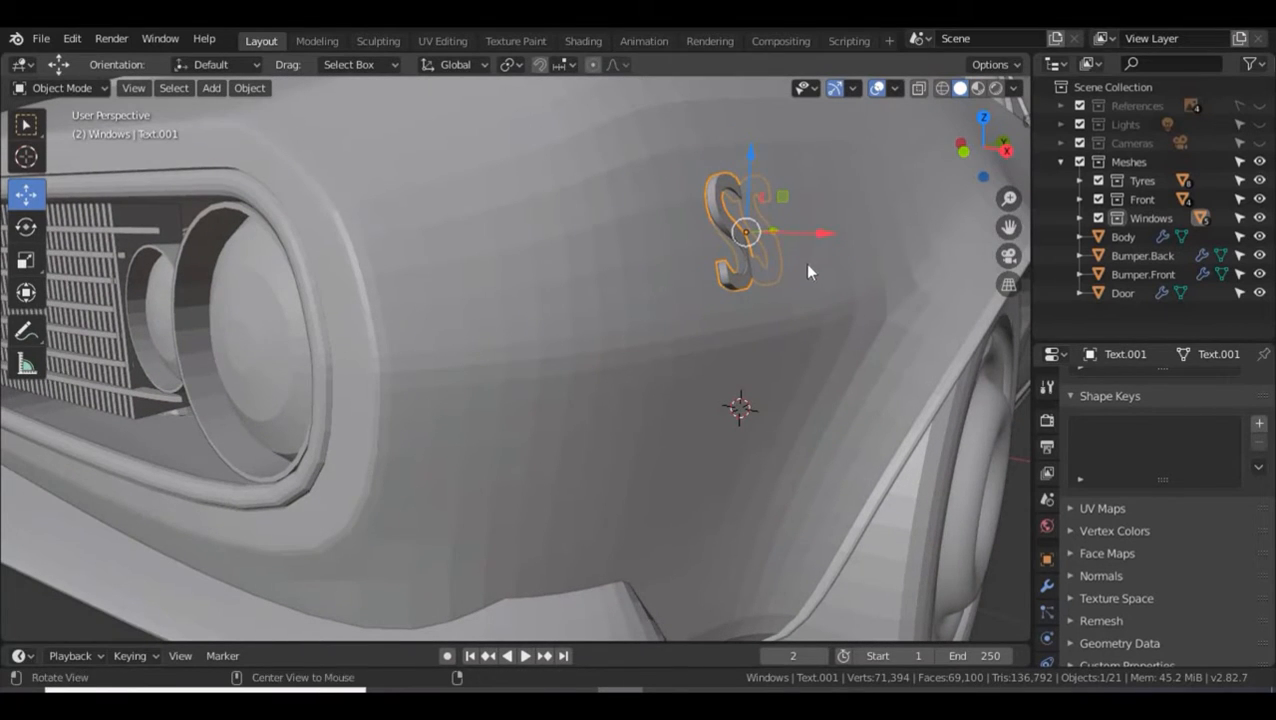
pyautogui.keyDown('alt'); pyautogui.moveTo(806, 264); pyautogui.dragTo(803, 267); pyautogui.keyUp('alt')
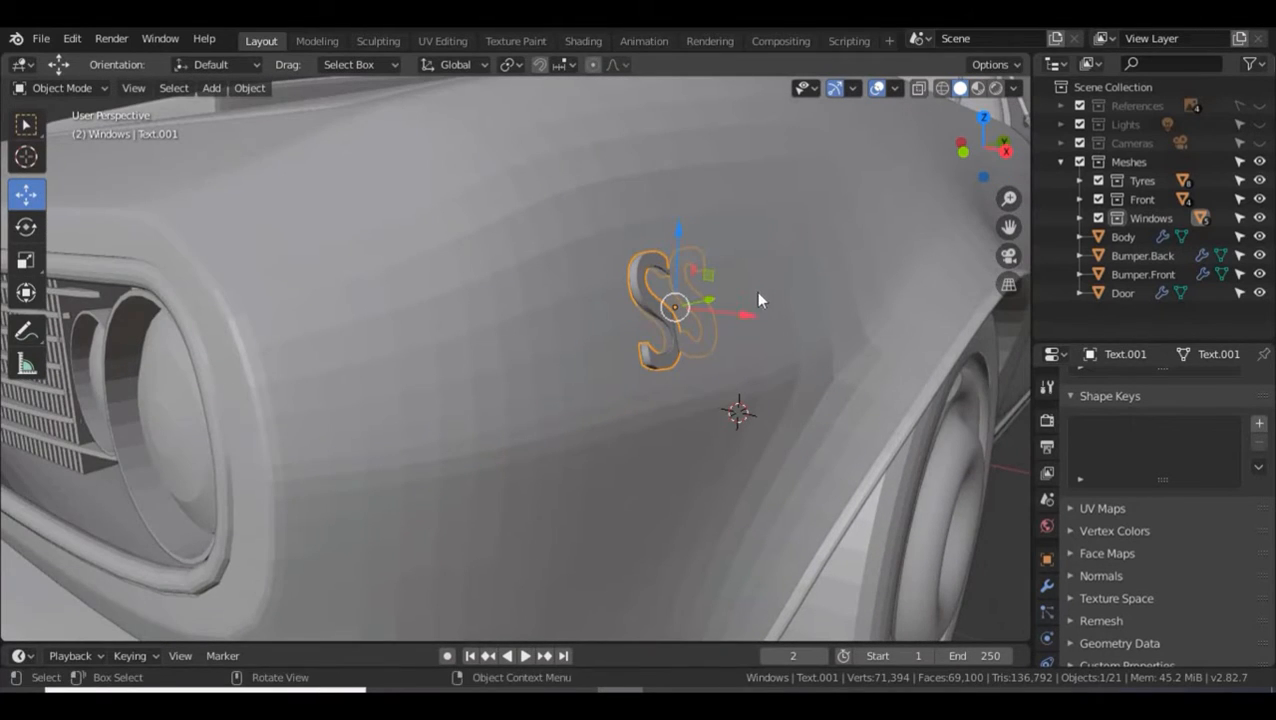
pyautogui.press('r')
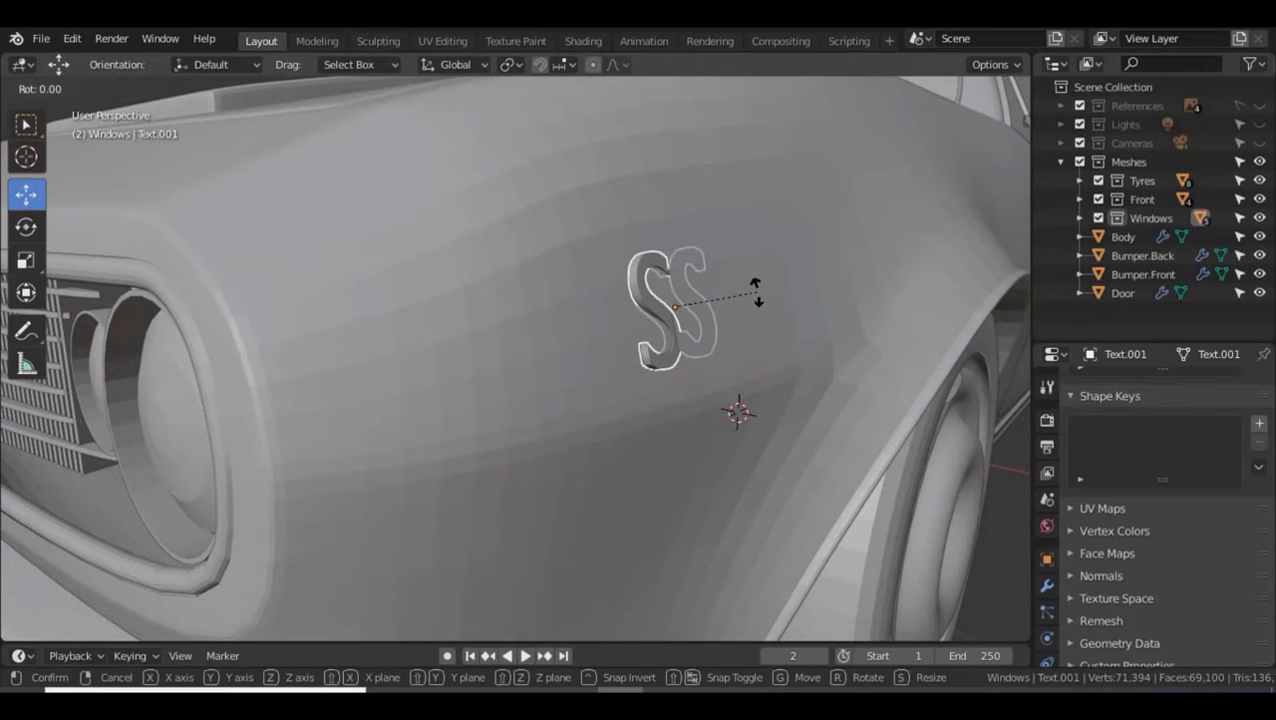
pyautogui.press('z')
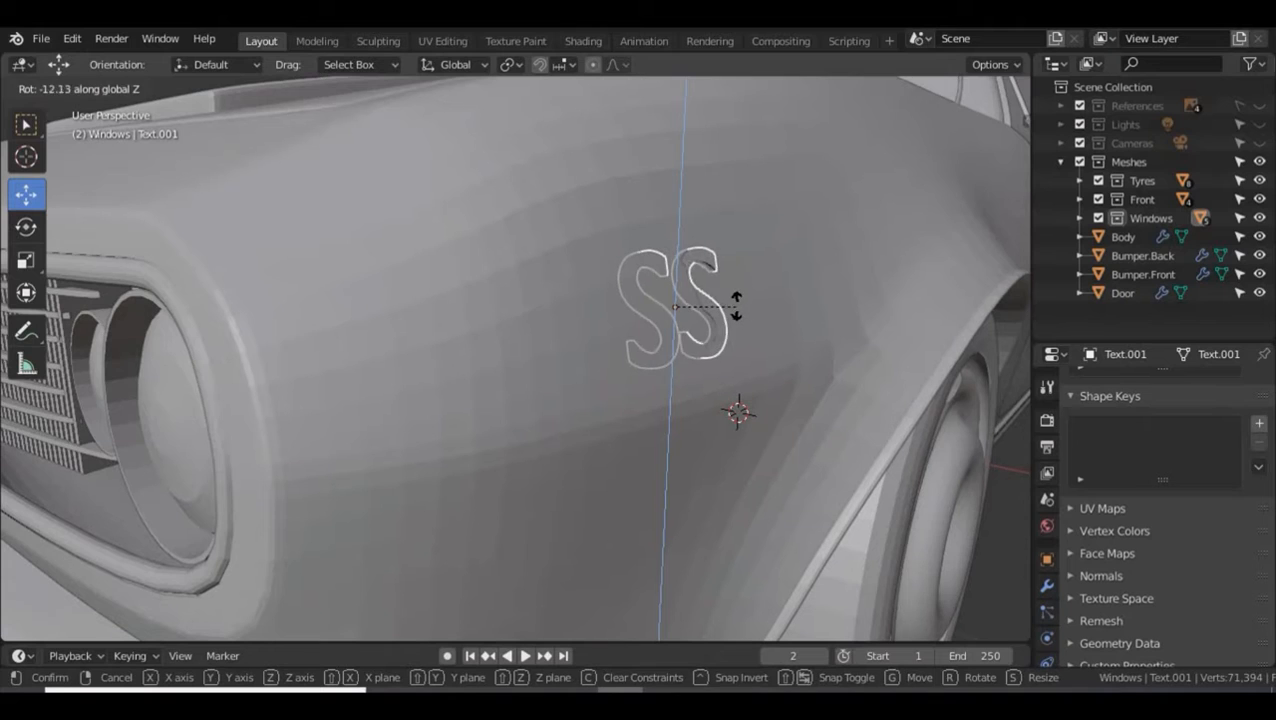
pyautogui.click(749, 298)
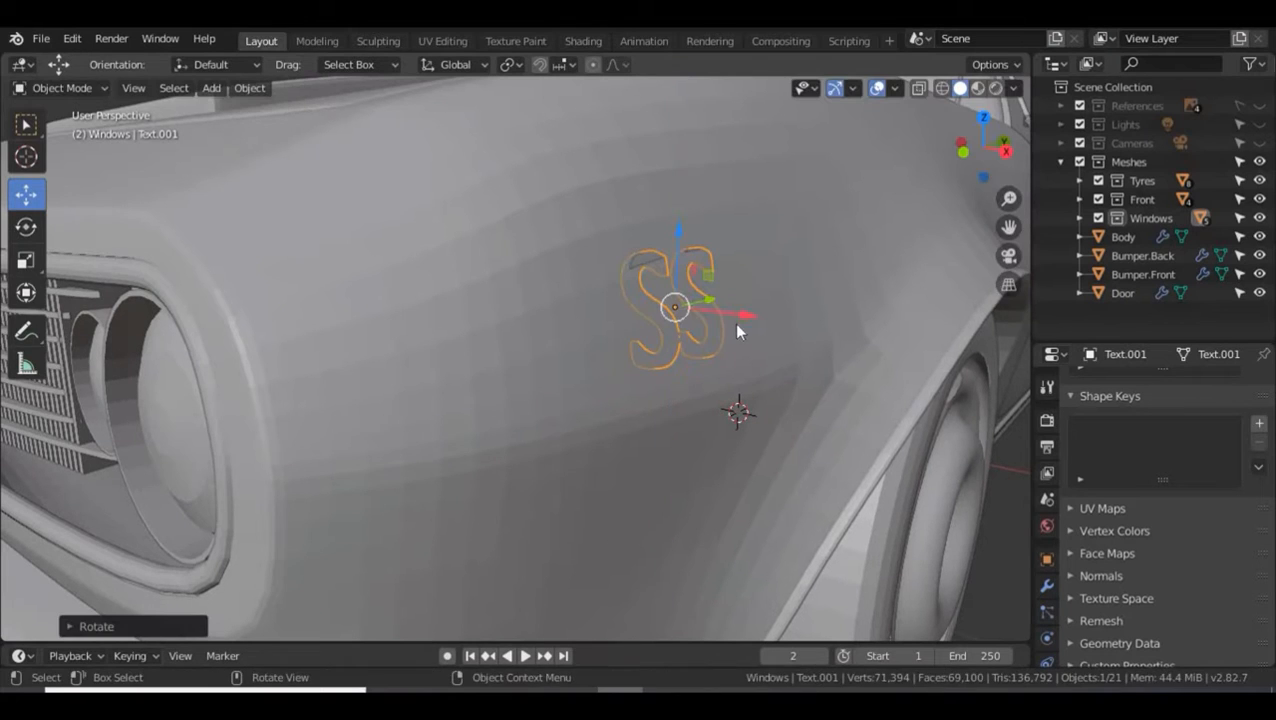
pyautogui.moveTo(735, 316); pyautogui.dragTo(745, 318)
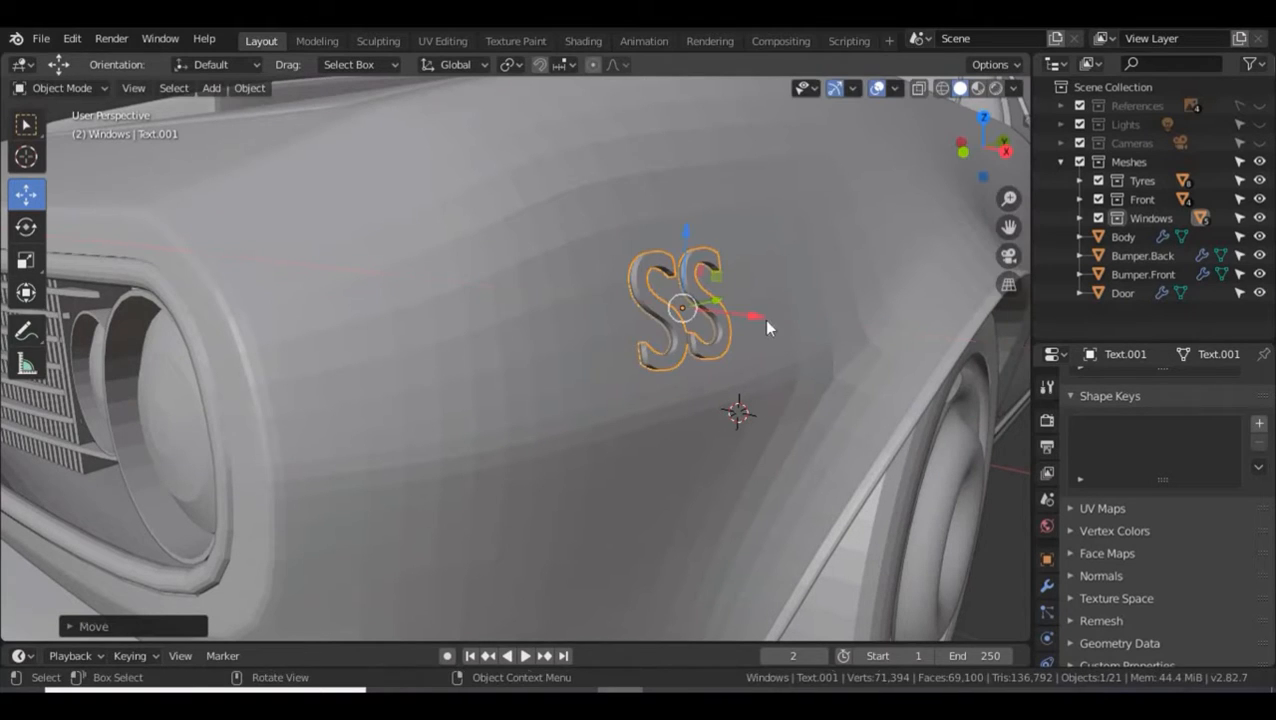
pyautogui.hotkey('alt', 'a')
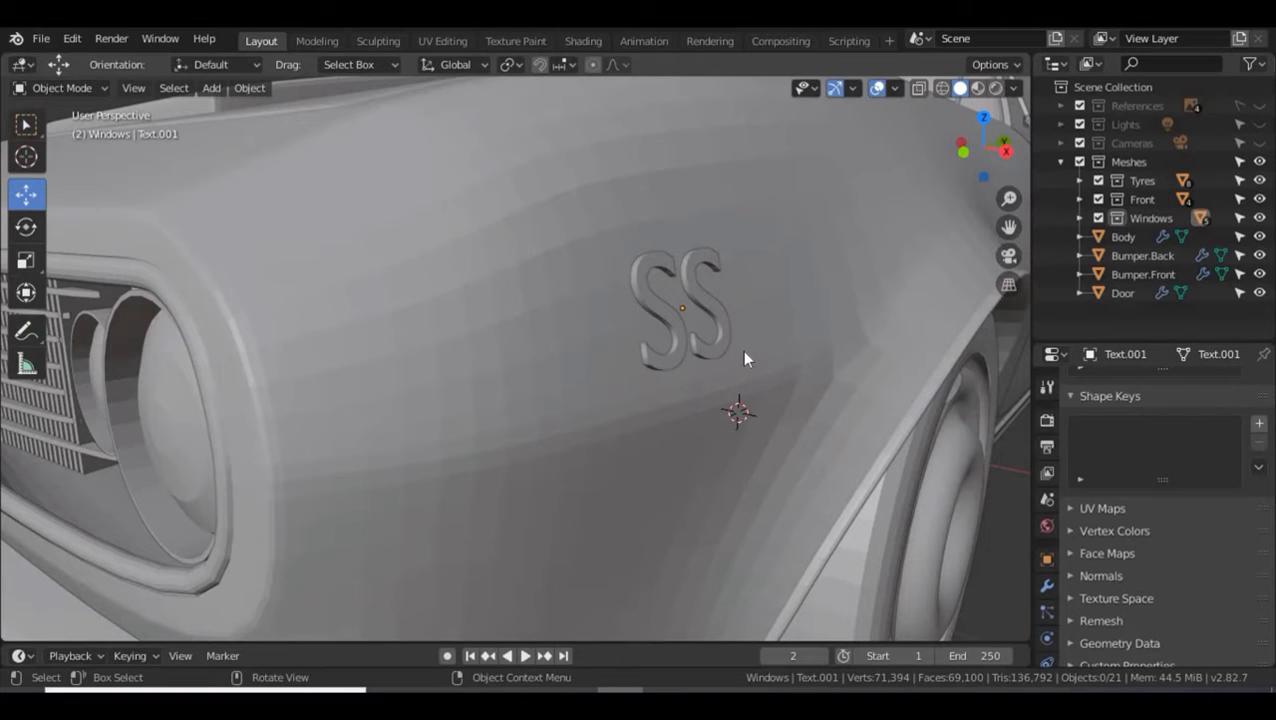
# - Select the fender SS badge and apply All Transforms to it
pyautogui.scroll(-5, 734, 336)
pyautogui.moveTo(731, 336)
pyautogui.mouseDown(button='middle')
pyautogui.moveTo(710, 336)
pyautogui.moveTo(724, 332)
pyautogui.mouseUp(button='middle')
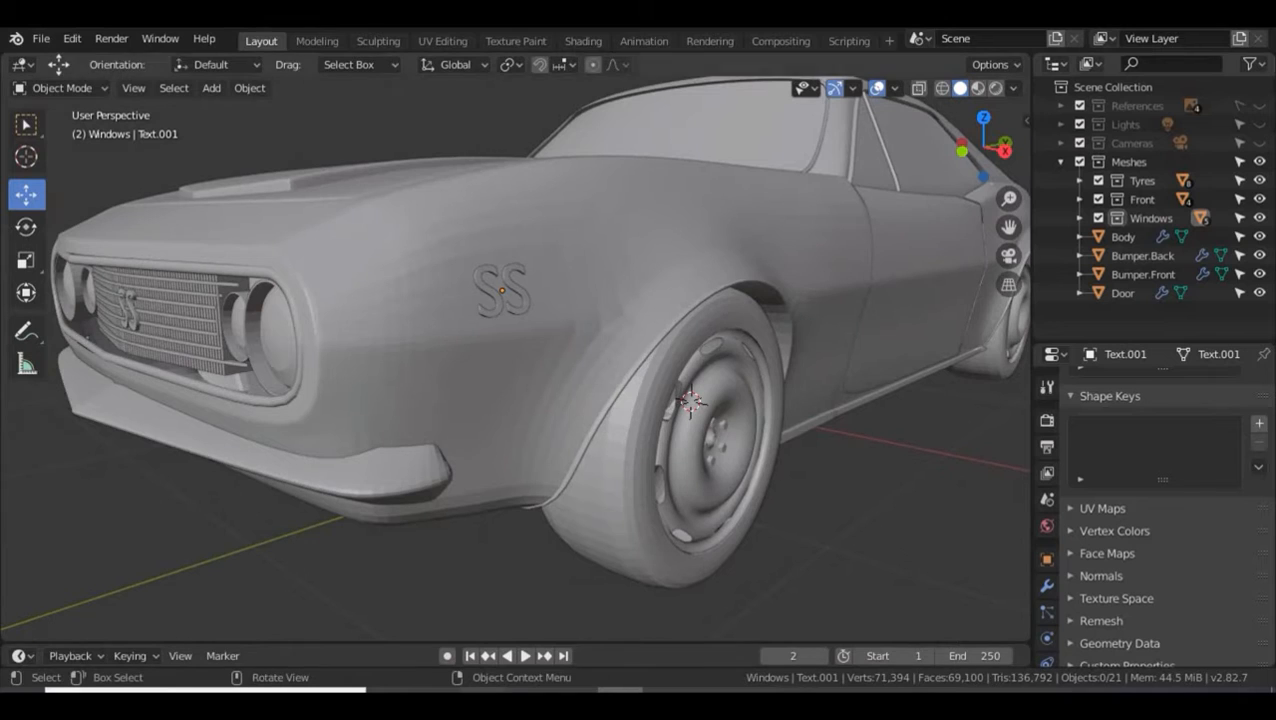
pyautogui.scroll(-2, 315, 397)
pyautogui.scroll(-3, 331, 402)
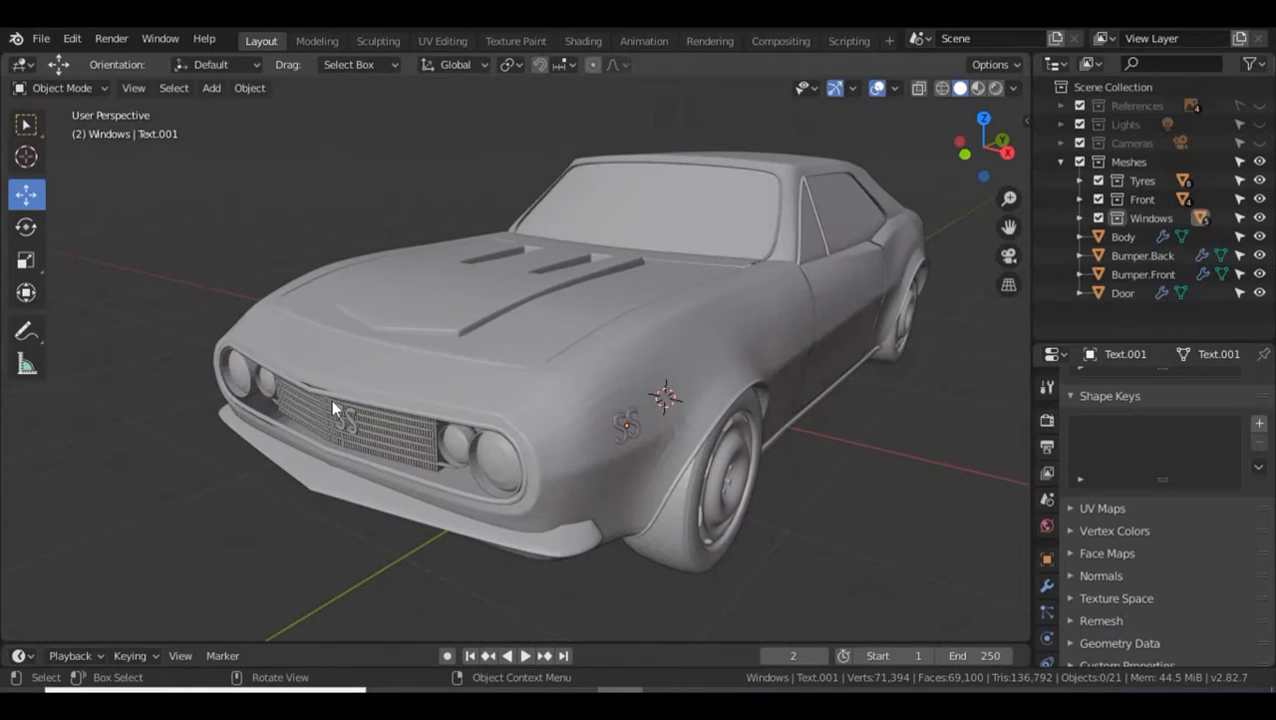
pyautogui.click(620, 425)
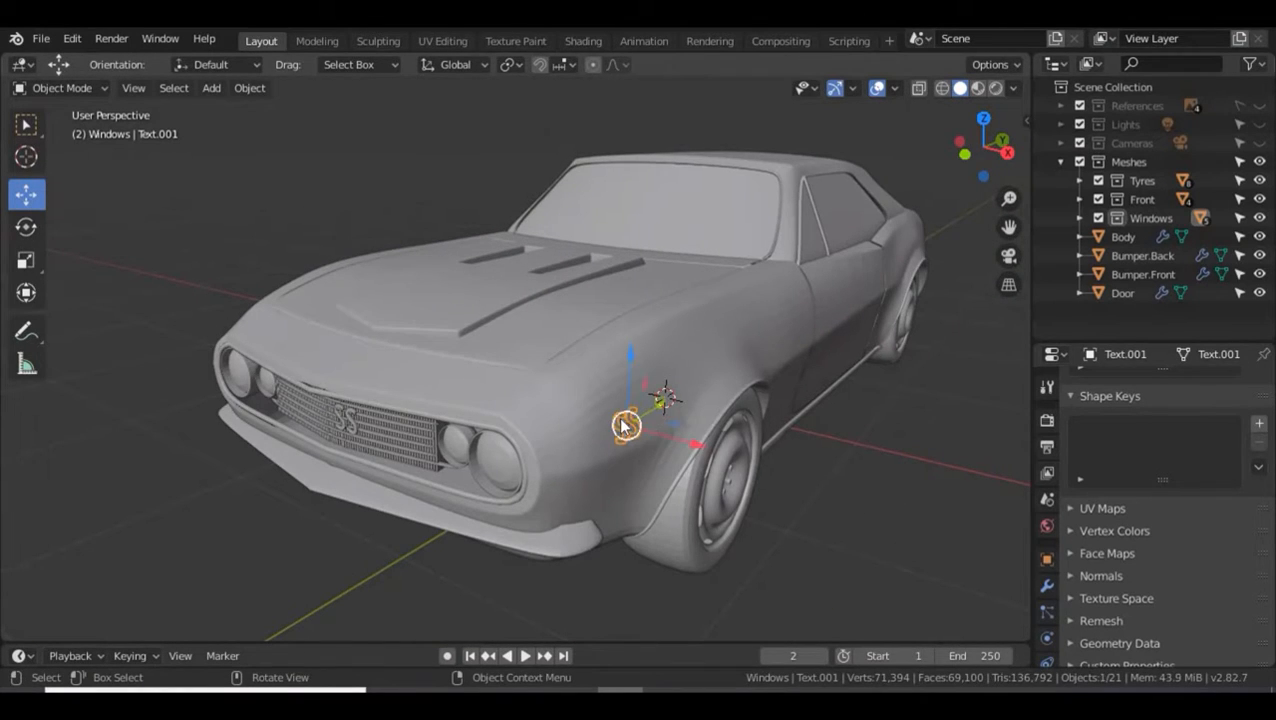
pyautogui.click(1047, 585)
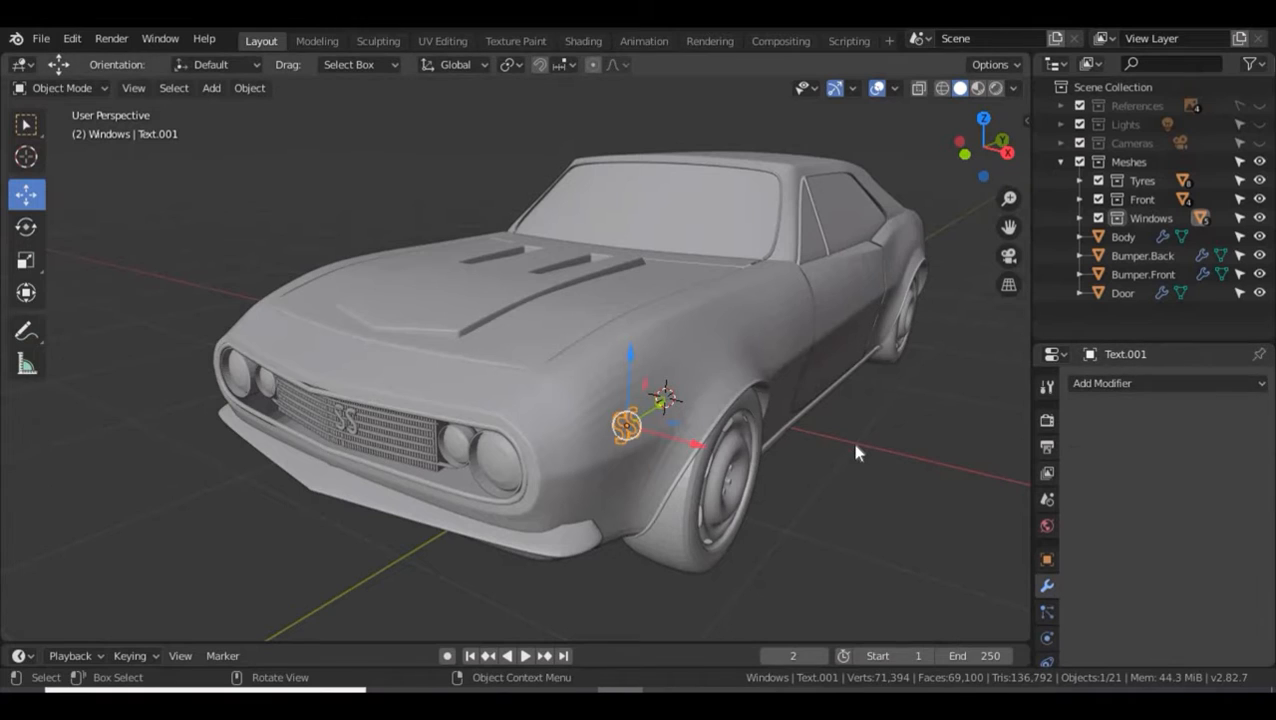
pyautogui.hotkey('shift', 'a')
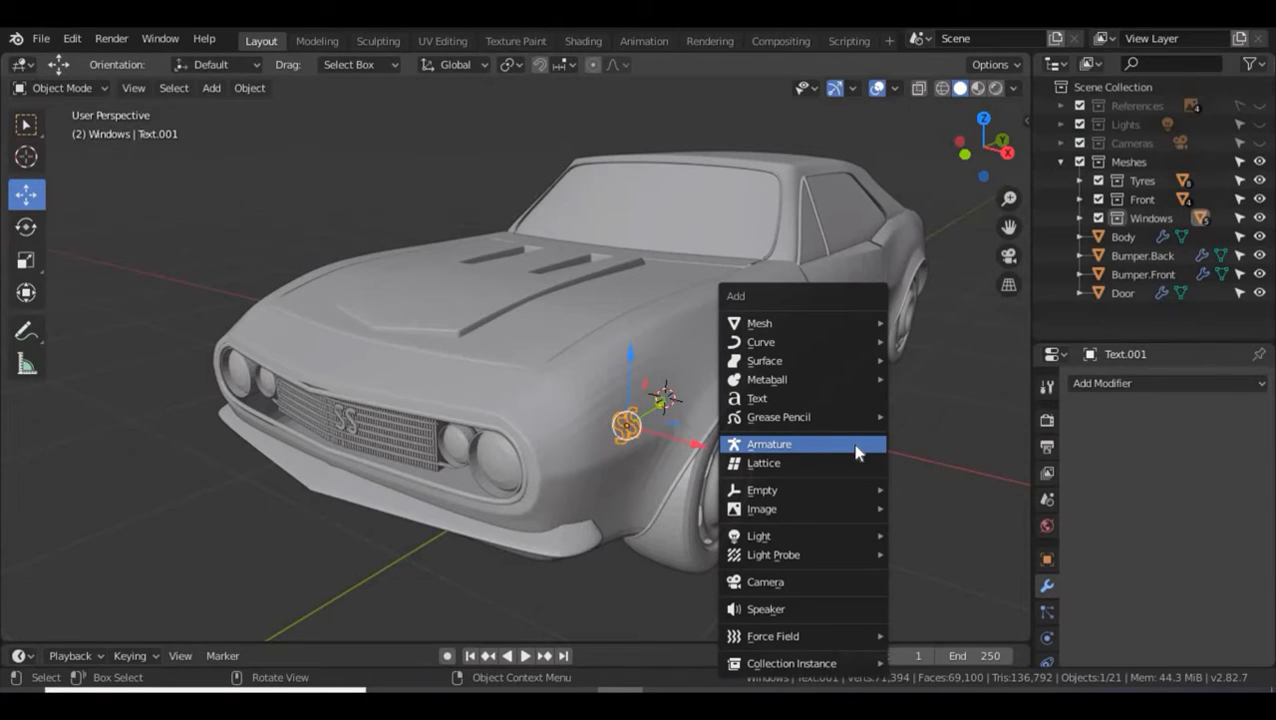
pyautogui.press('Escape')
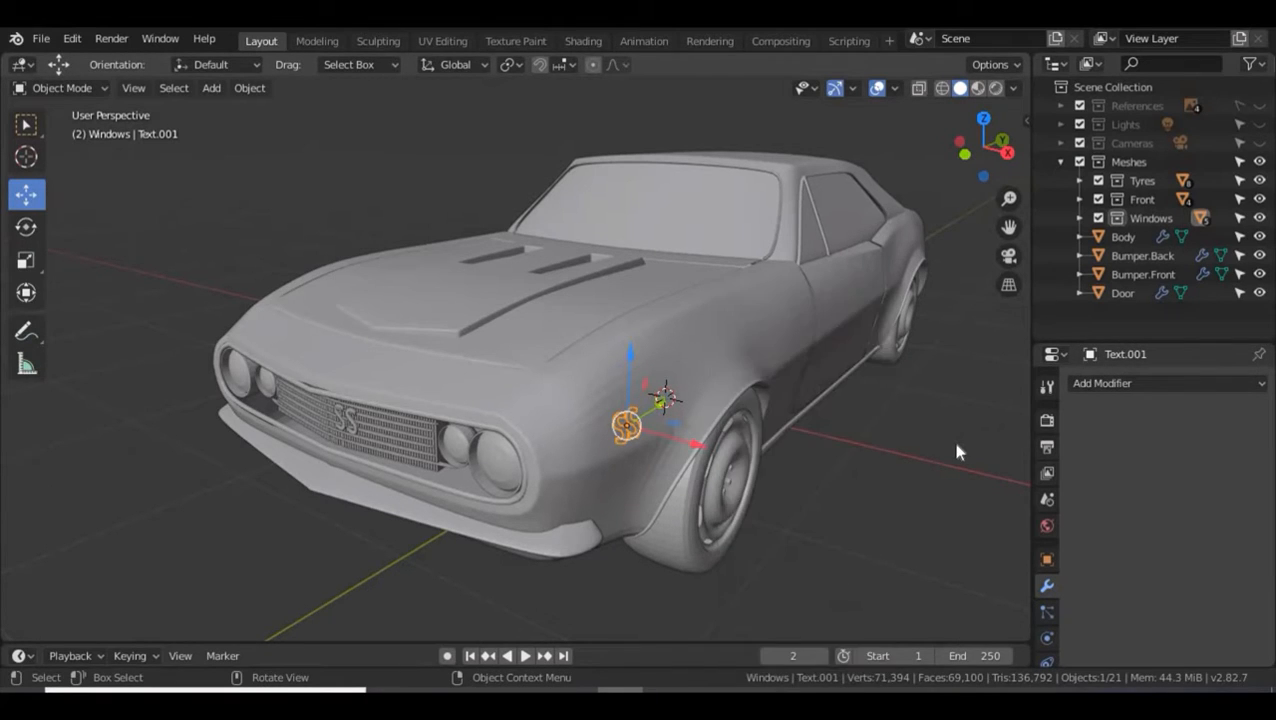
pyautogui.hotkey('ctrl', 'a')
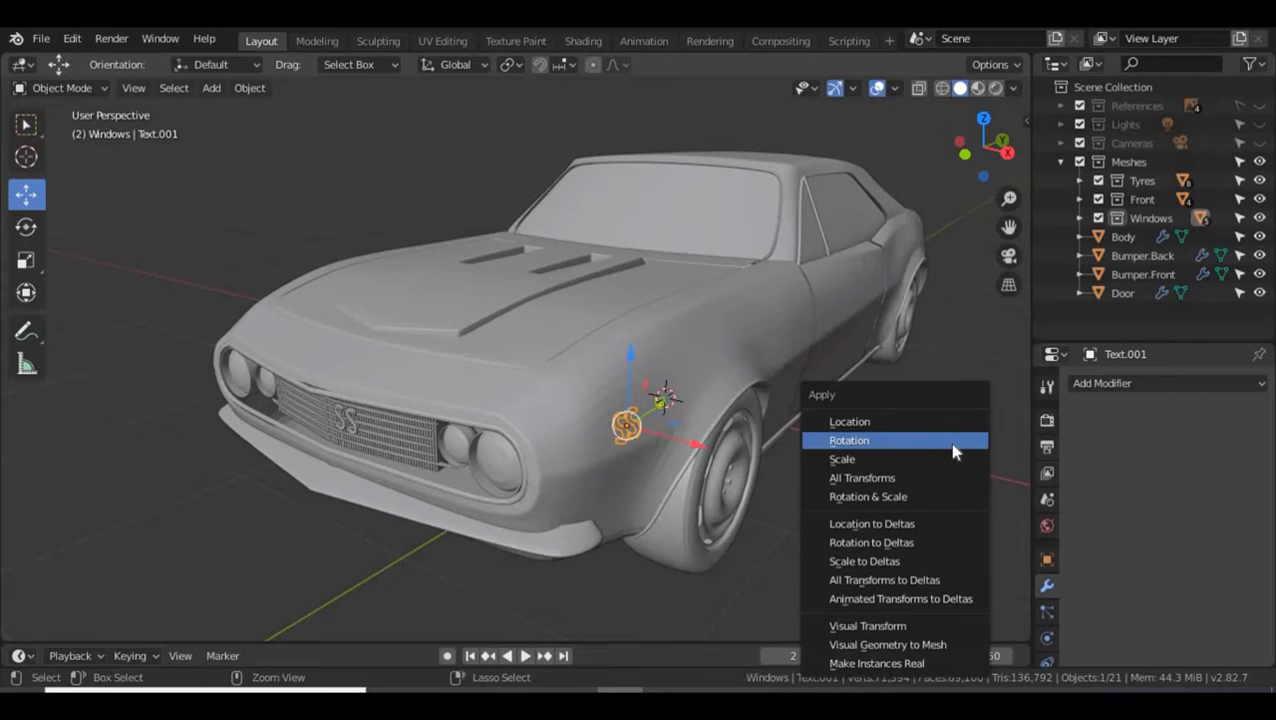
pyautogui.click(905, 480)
# - Add a Mirror modifier across the X axis to the fender SS badge, check both sides of the car and apply it
pyautogui.click(1112, 386)
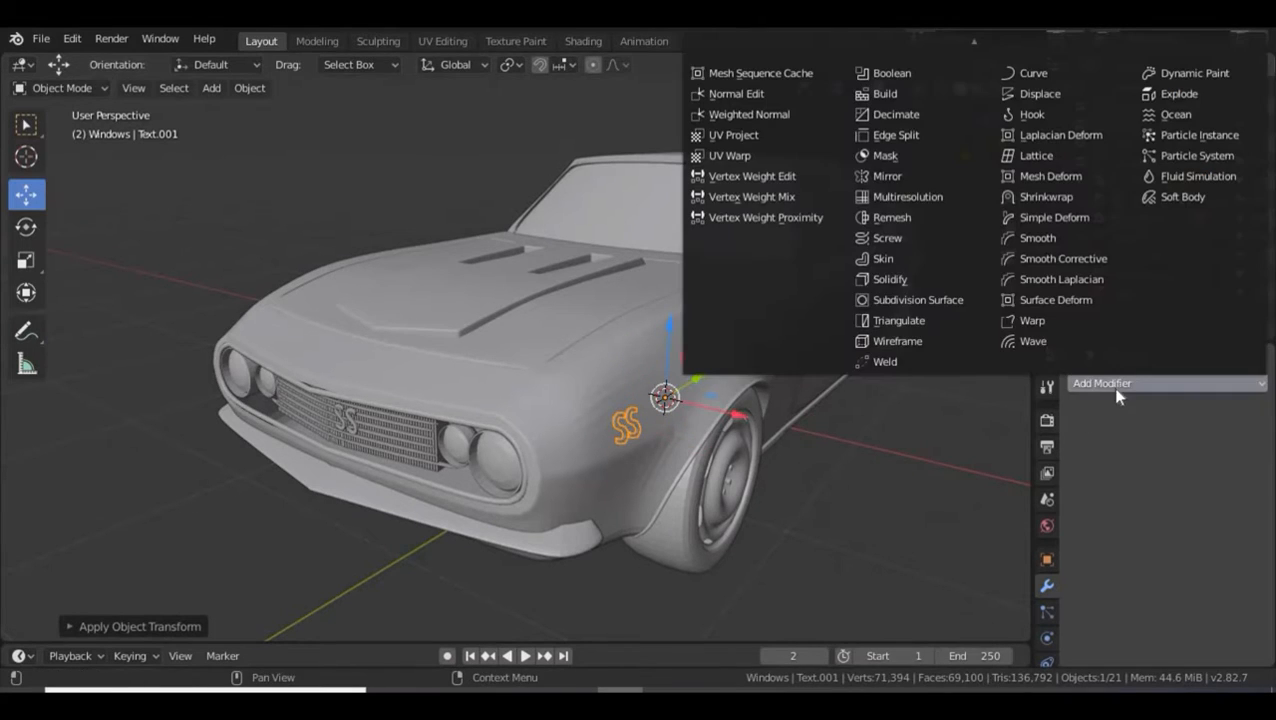
pyautogui.click(905, 178)
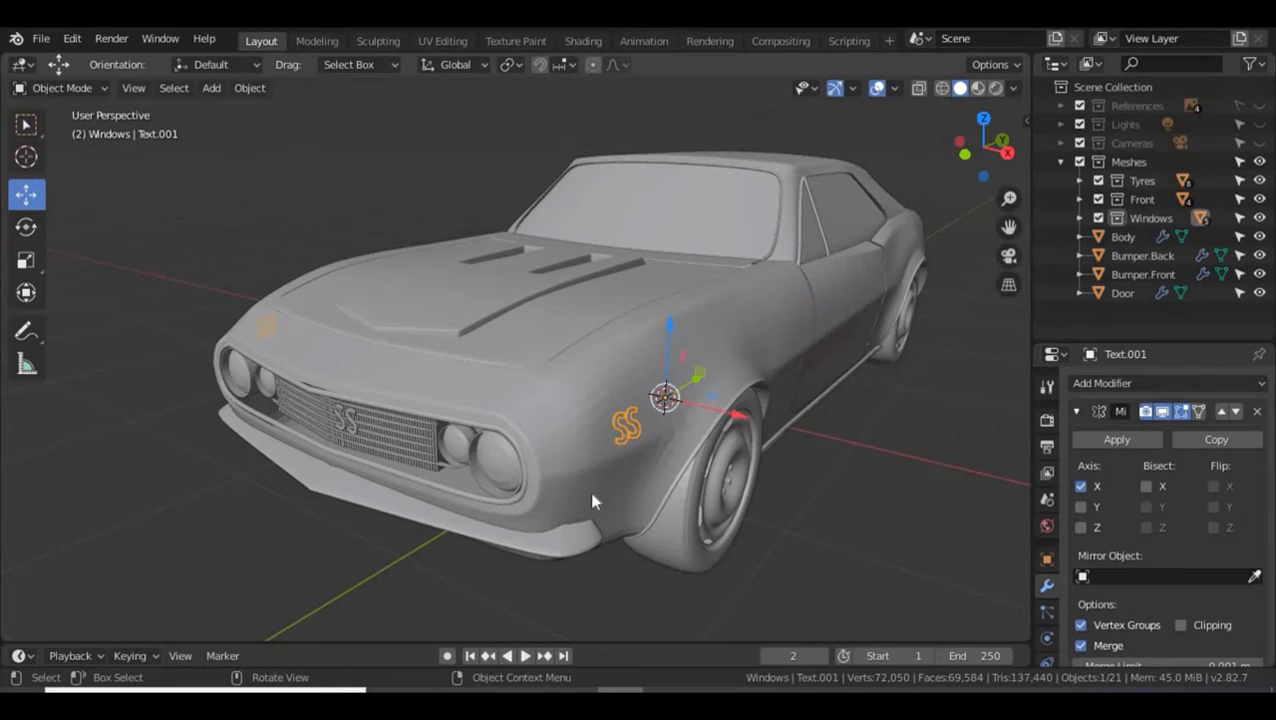
pyautogui.moveTo(592, 495); pyautogui.dragTo(635, 510, button='middle')
pyautogui.moveTo(792, 515); pyautogui.dragTo(834, 510, button='middle')
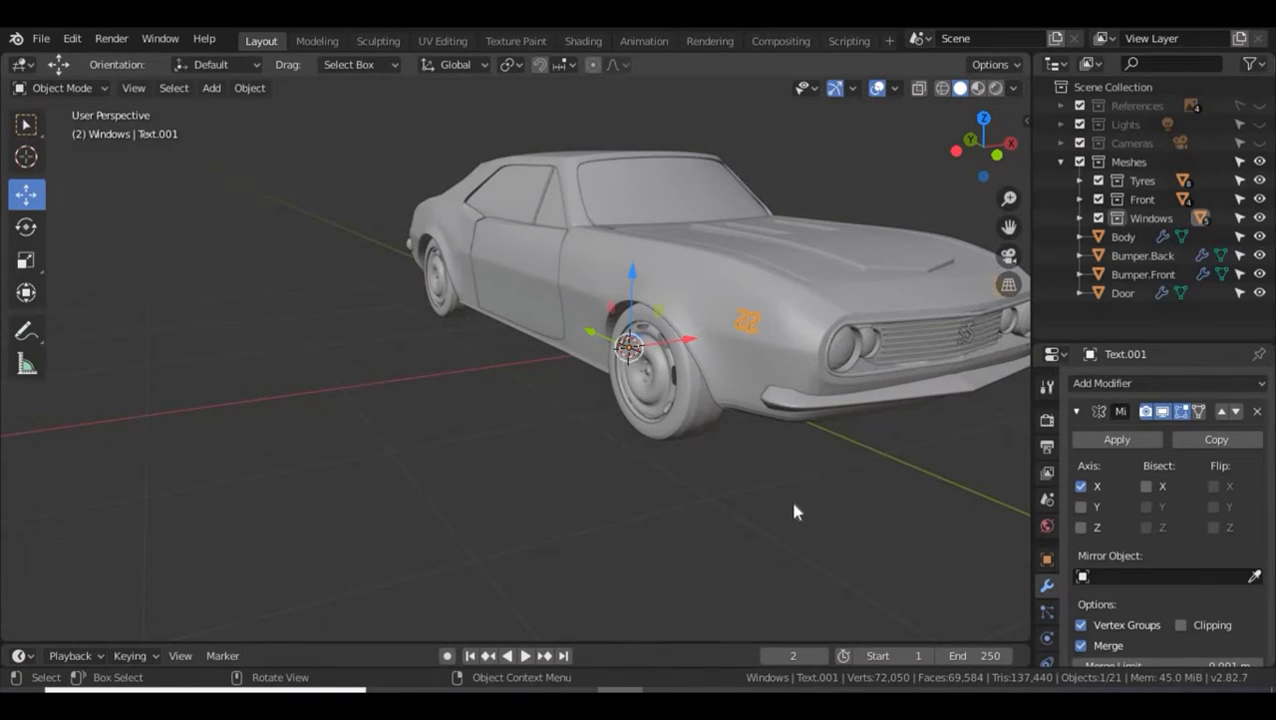
pyautogui.moveTo(820, 502); pyautogui.dragTo(725, 493, button='middle')
pyautogui.moveTo(820, 427)
pyautogui.mouseDown(button='middle')
pyautogui.moveTo(698, 433)
pyautogui.moveTo(852, 422)
pyautogui.moveTo(837, 425)
pyautogui.mouseUp(button='middle')
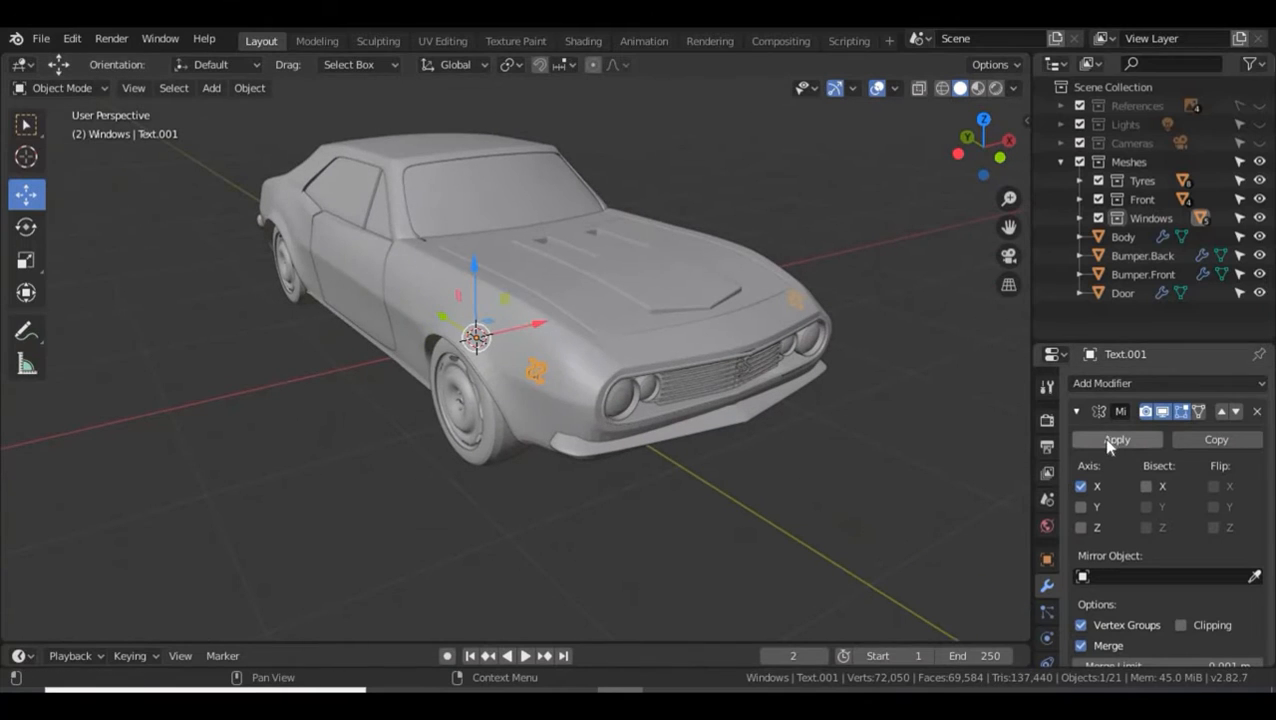
pyautogui.click(1105, 439)
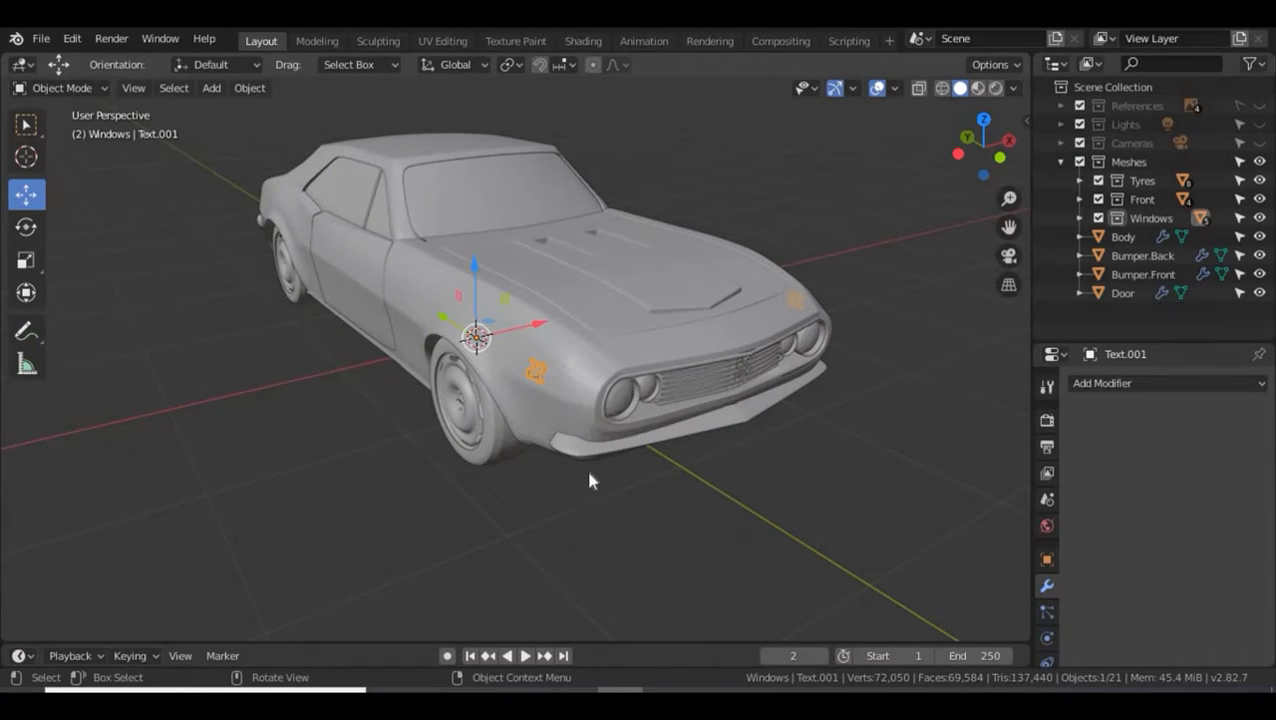
# - Try to select one mirrored SS badge on its own, and undo the Mirror modifier on the badge
pyautogui.click(536, 377)
pyautogui.click(541, 374)
pyautogui.press('ctrl')
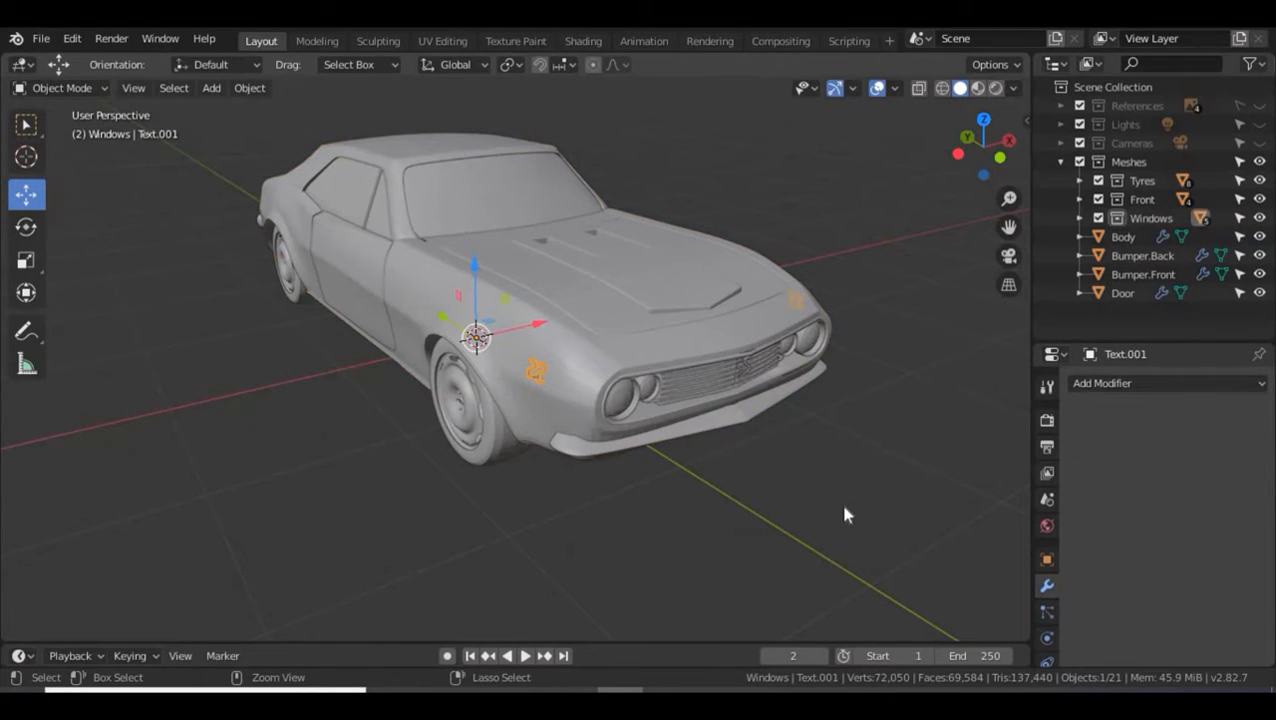
pyautogui.hotkey('ctrl', 'z')
pyautogui.hotkey('ctrl', 'shift', 'z')
pyautogui.hotkey('ctrl', 'shift', 'z')
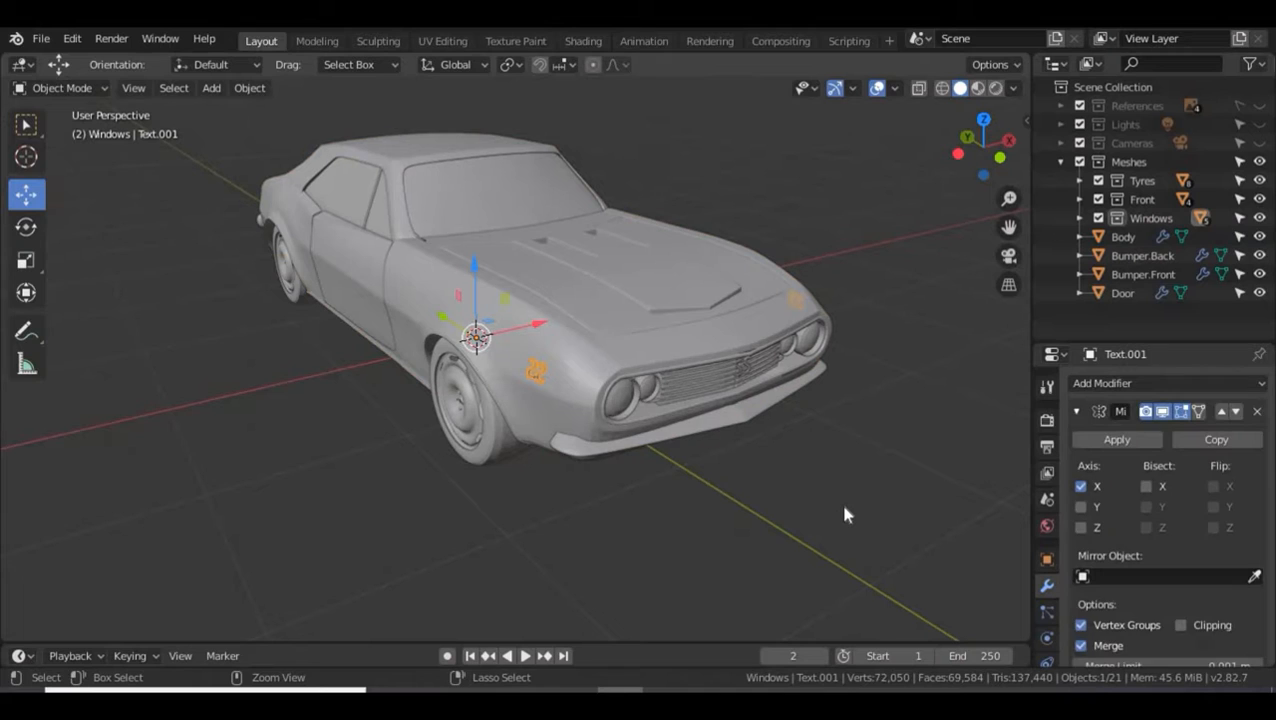
pyautogui.hotkey('ctrl', 'z')
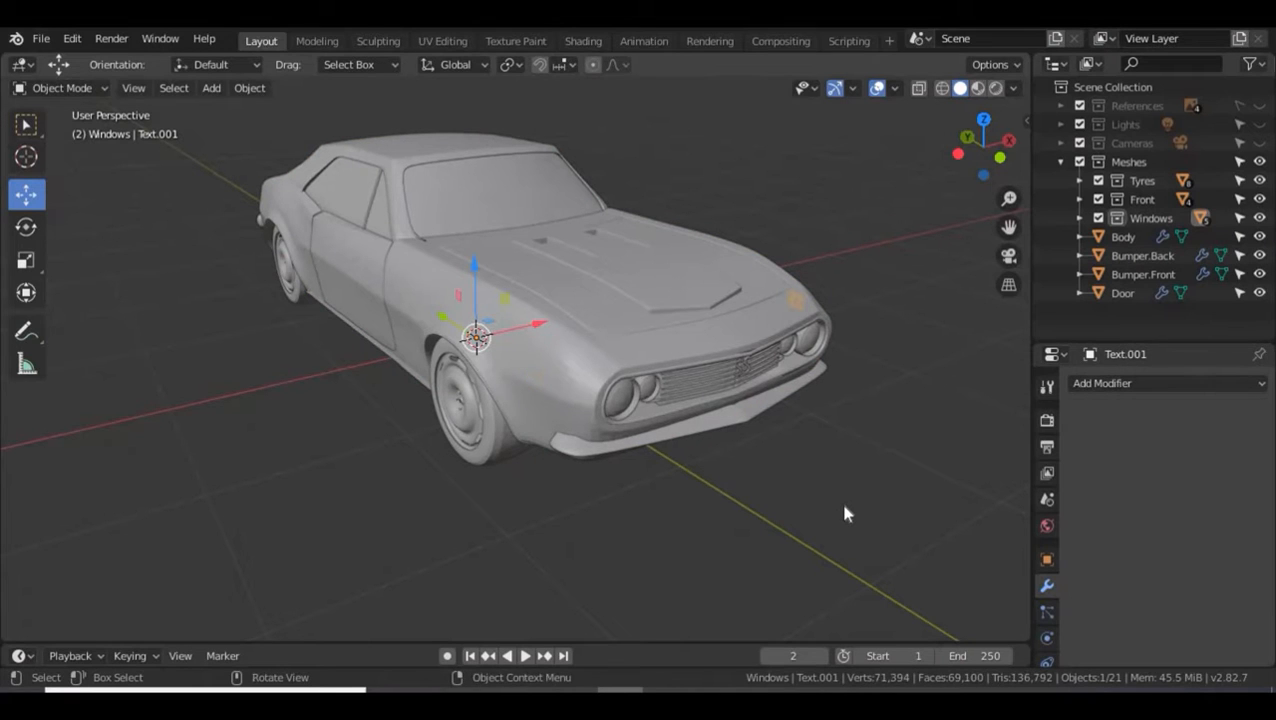
# - Duplicate the fender SS badge and move the copy along the global X axis to the opposite front fender
pyautogui.moveTo(849, 510); pyautogui.dragTo(646, 401, button='middle')
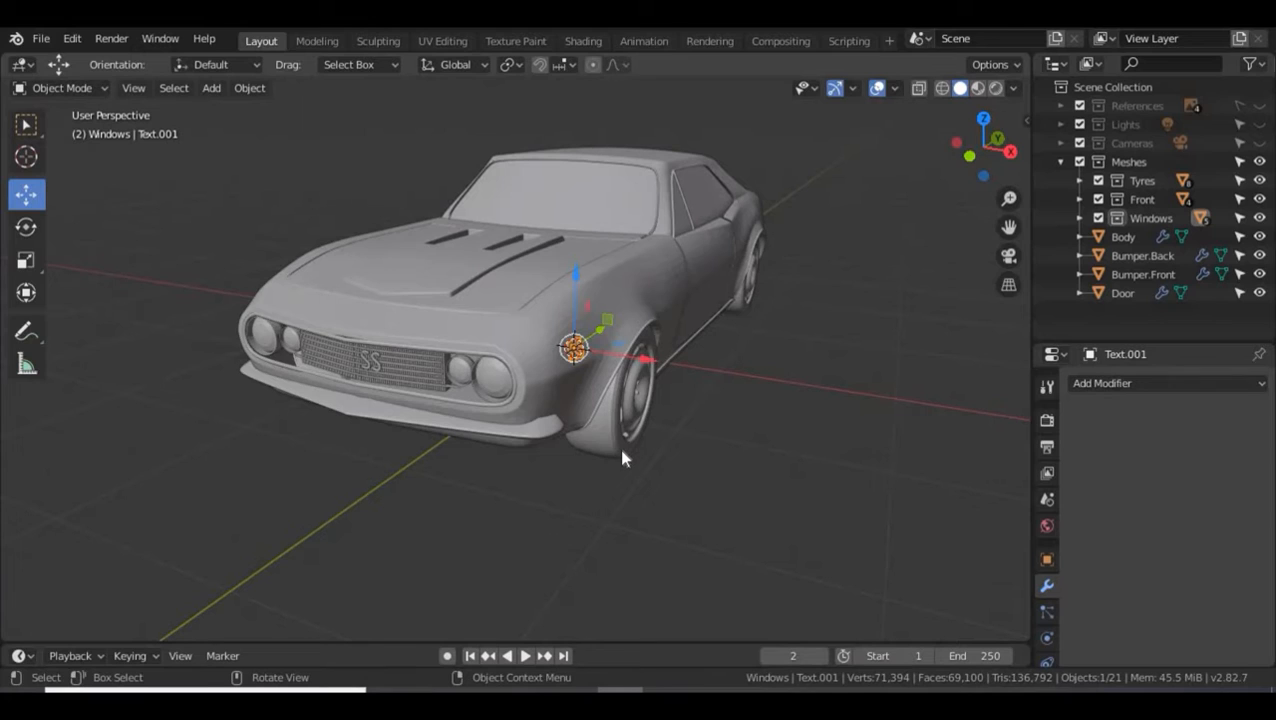
pyautogui.hotkey('shift', 'd')
pyautogui.press('x')
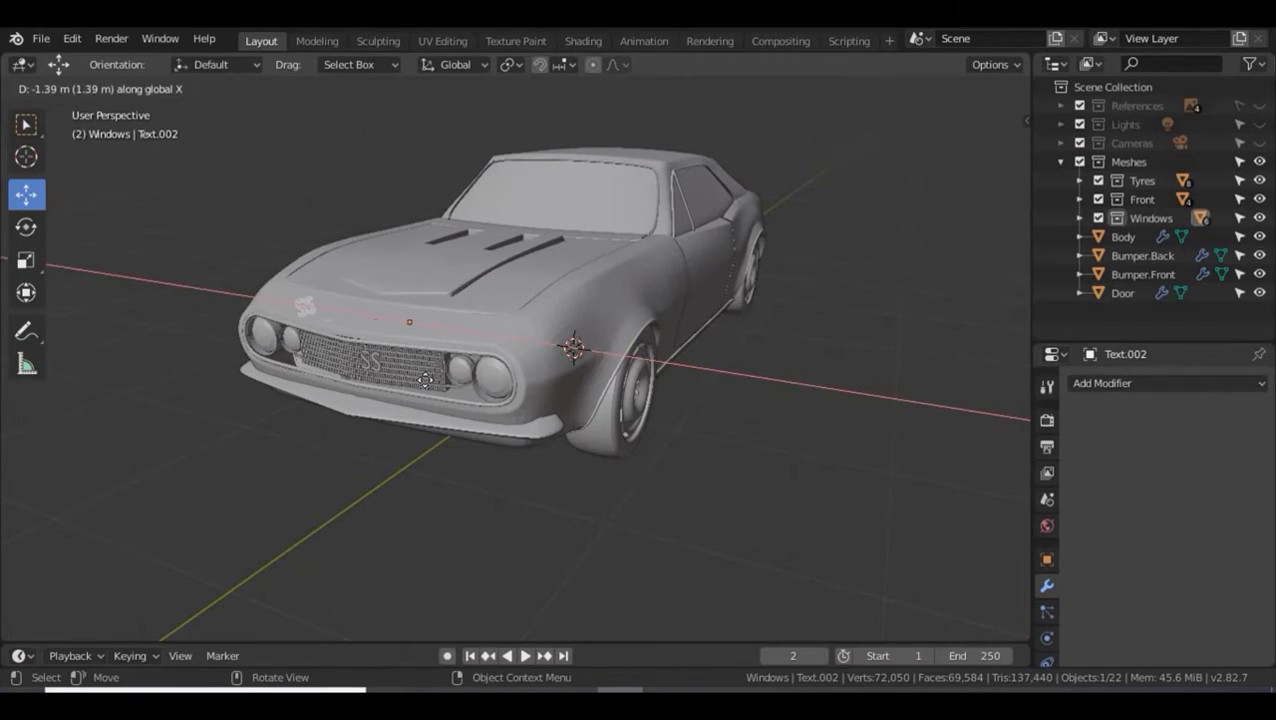
pyautogui.click(439, 375)
# - Set the duplicated SS badge's origin to its Center of Mass (Surface)
pyautogui.moveTo(610, 503); pyautogui.dragTo(826, 511, button='middle')
pyautogui.scroll(2, 757, 490)
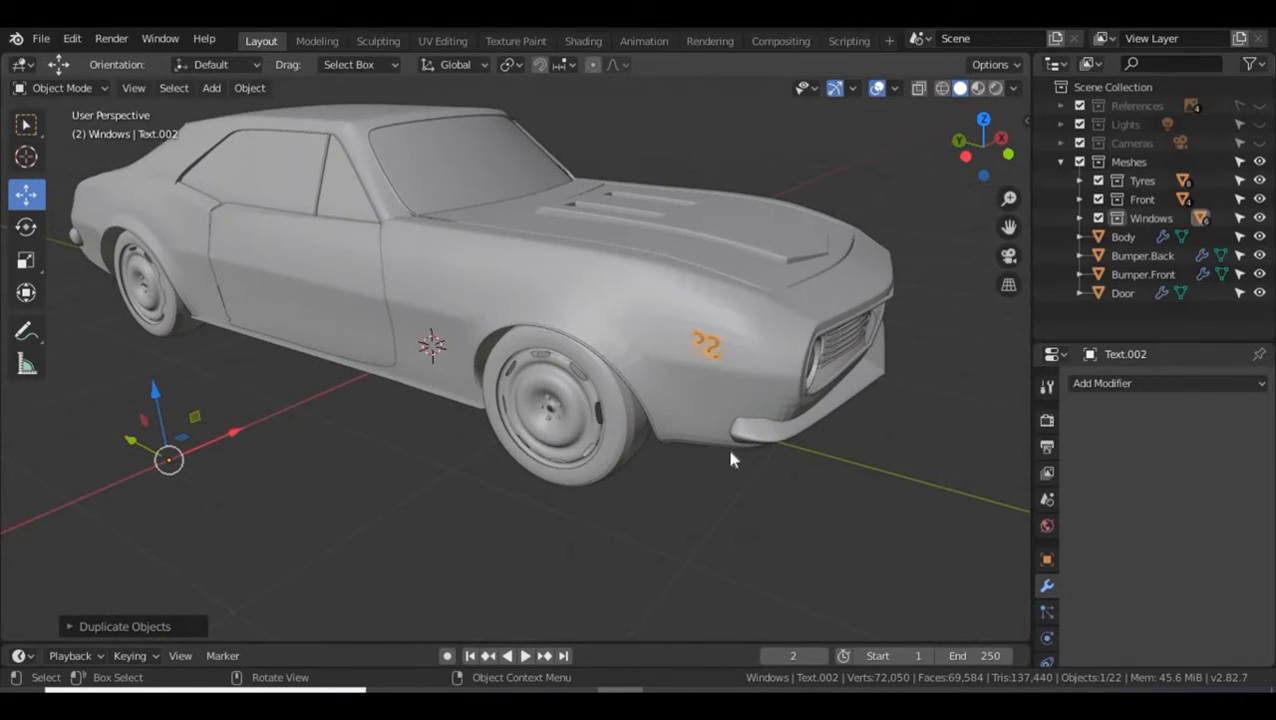
pyautogui.scroll(1, 724, 447)
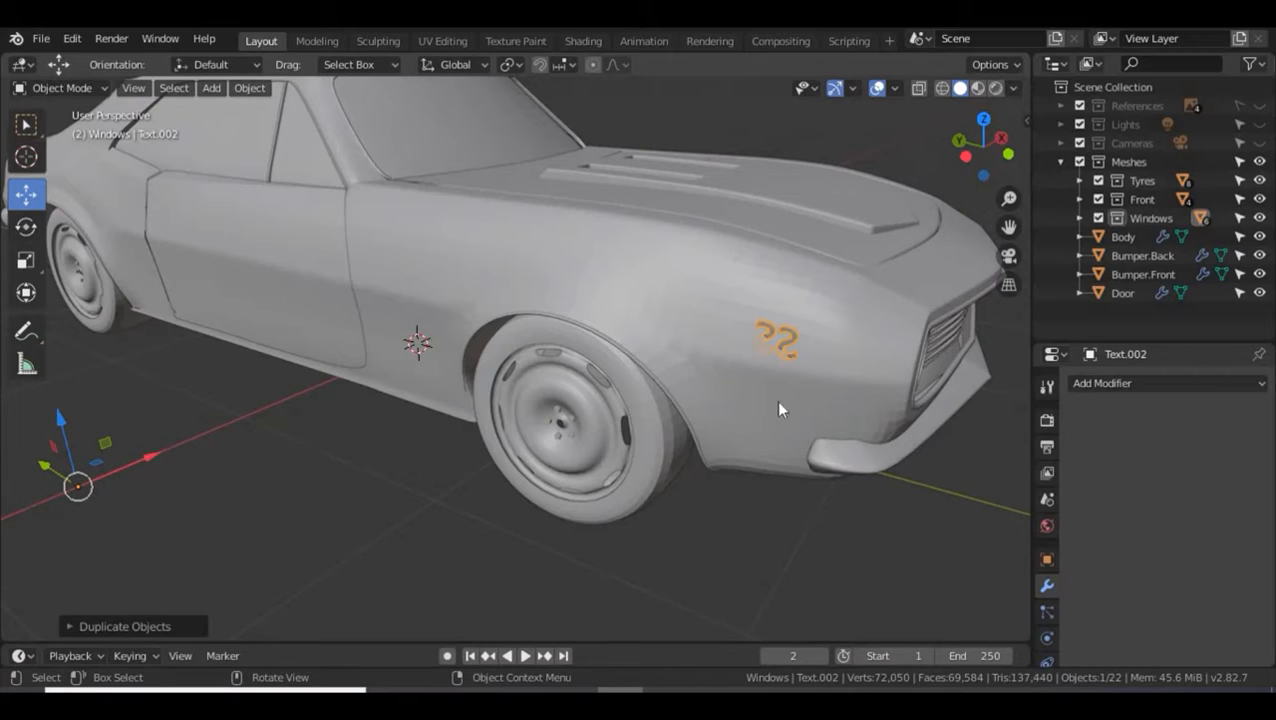
pyautogui.rightClick(775, 350)
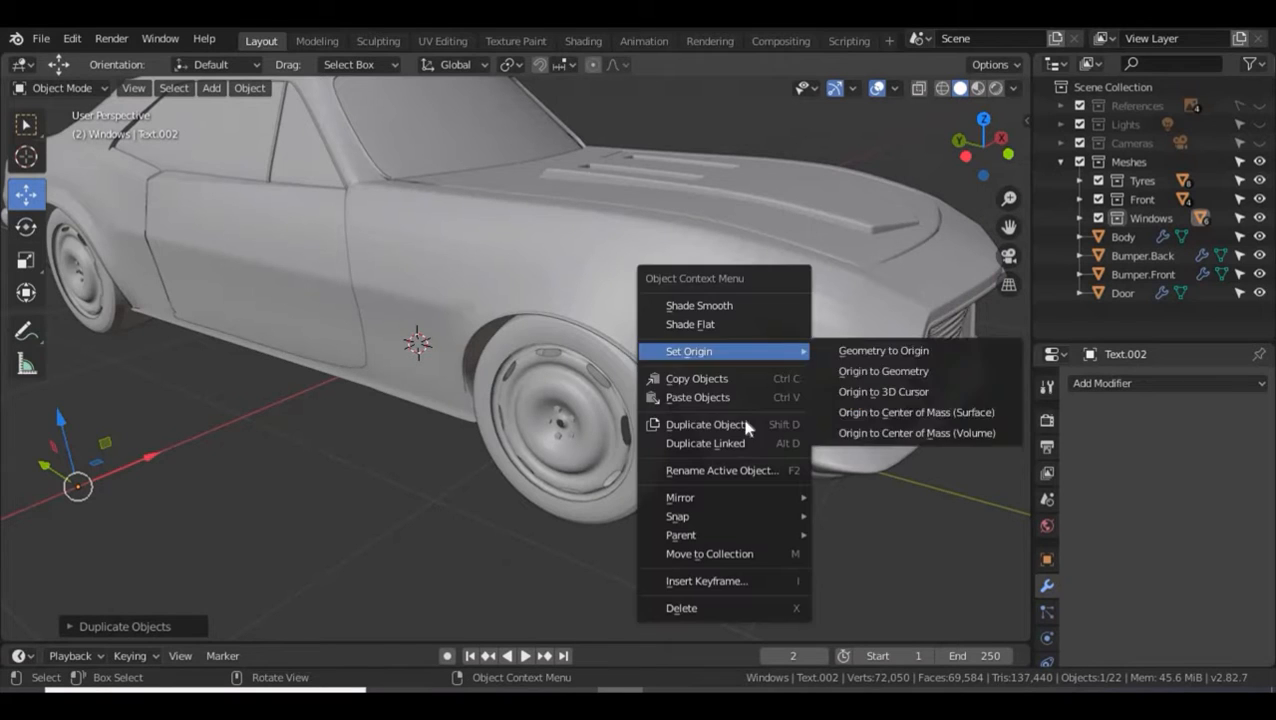
pyautogui.moveTo(768, 348)
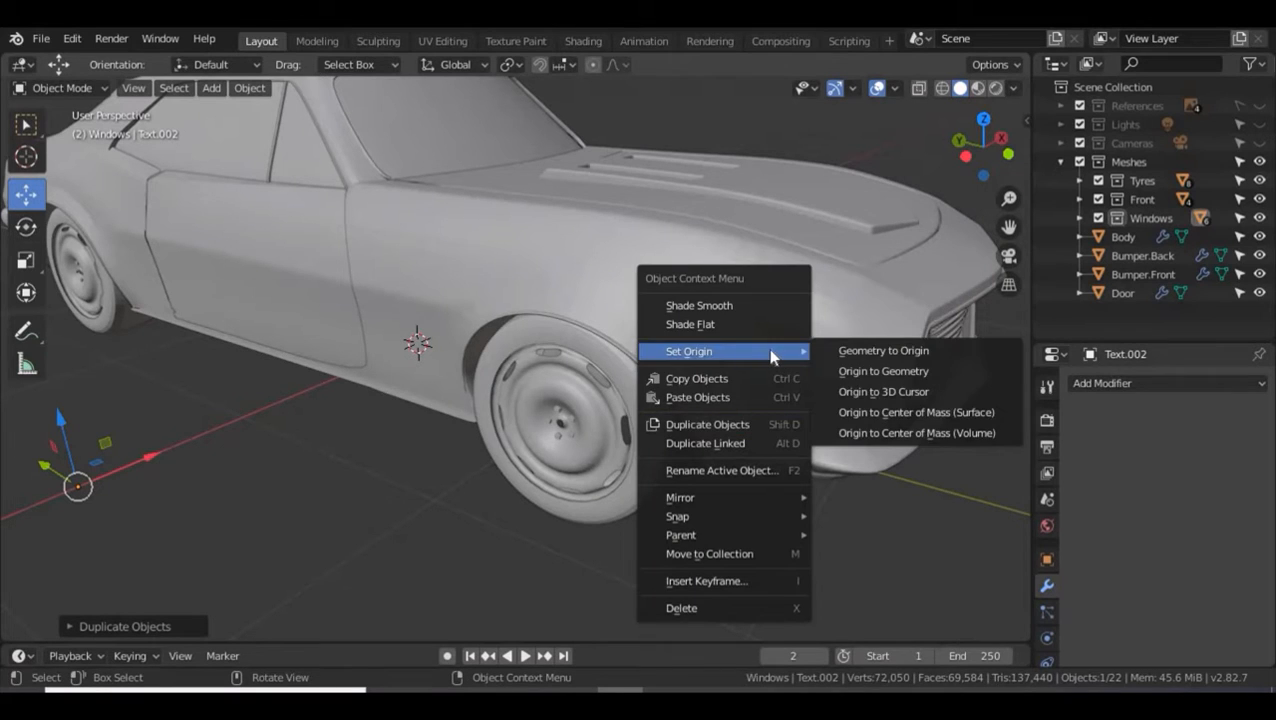
pyautogui.click(887, 414)
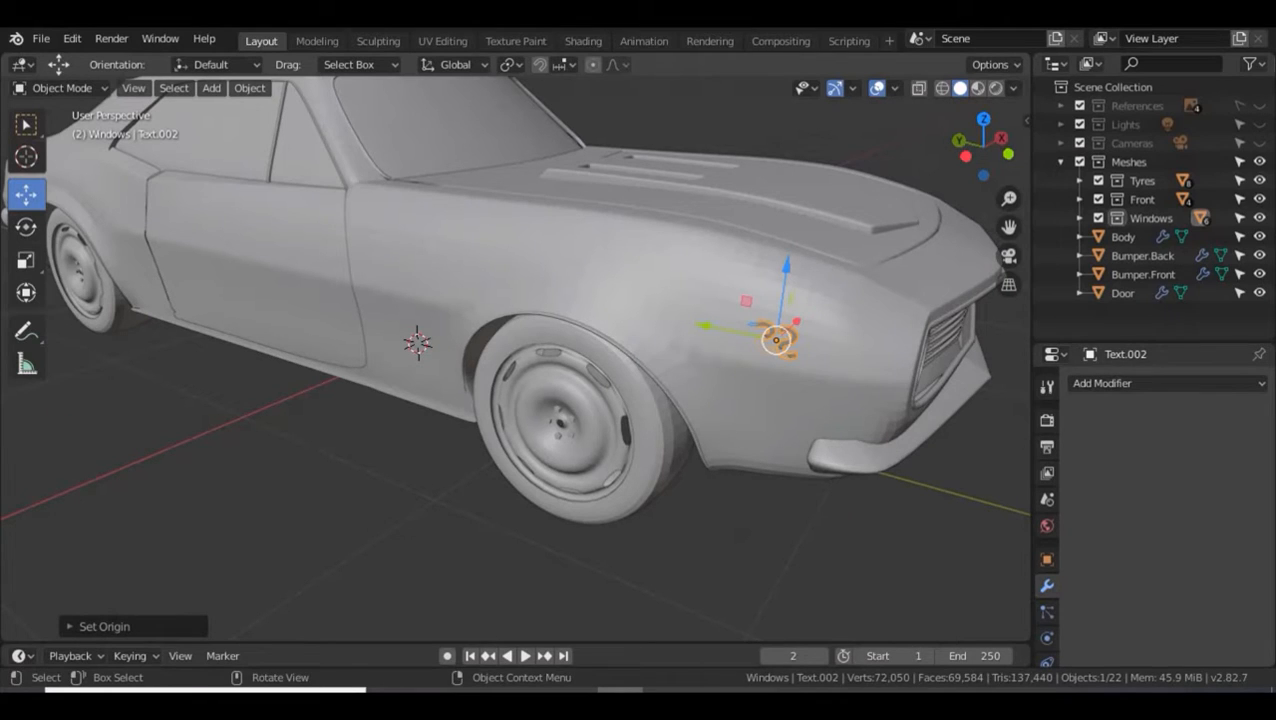
# - Rotate the duplicated SS badge 180° around the global Z axis so the lettering reads correctly
pyautogui.press('r')
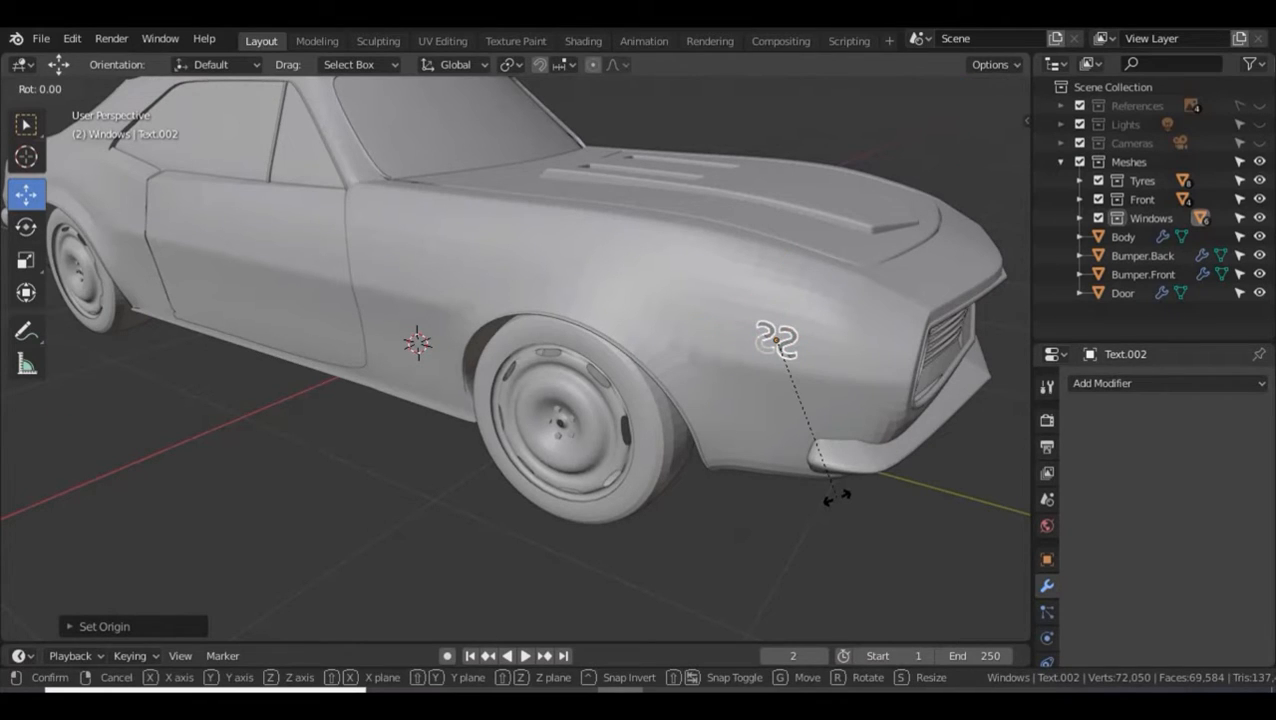
pyautogui.write('z')
pyautogui.write('180')
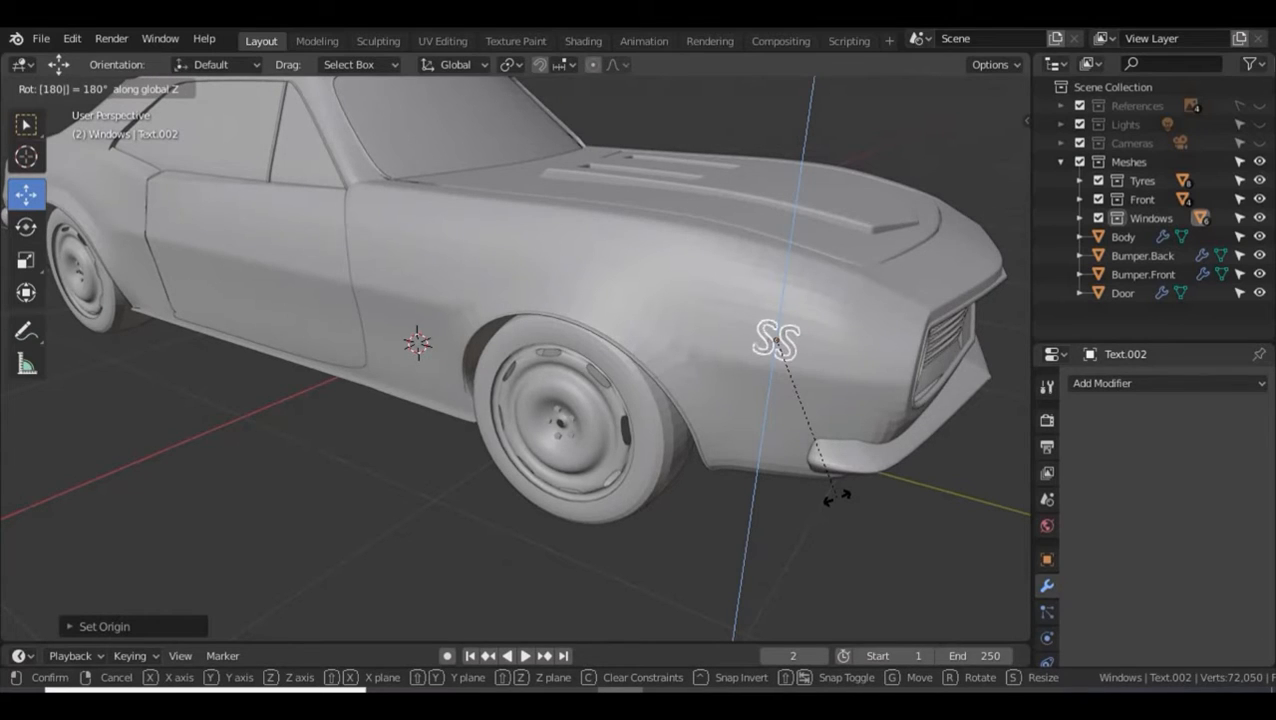
pyautogui.press('Return')
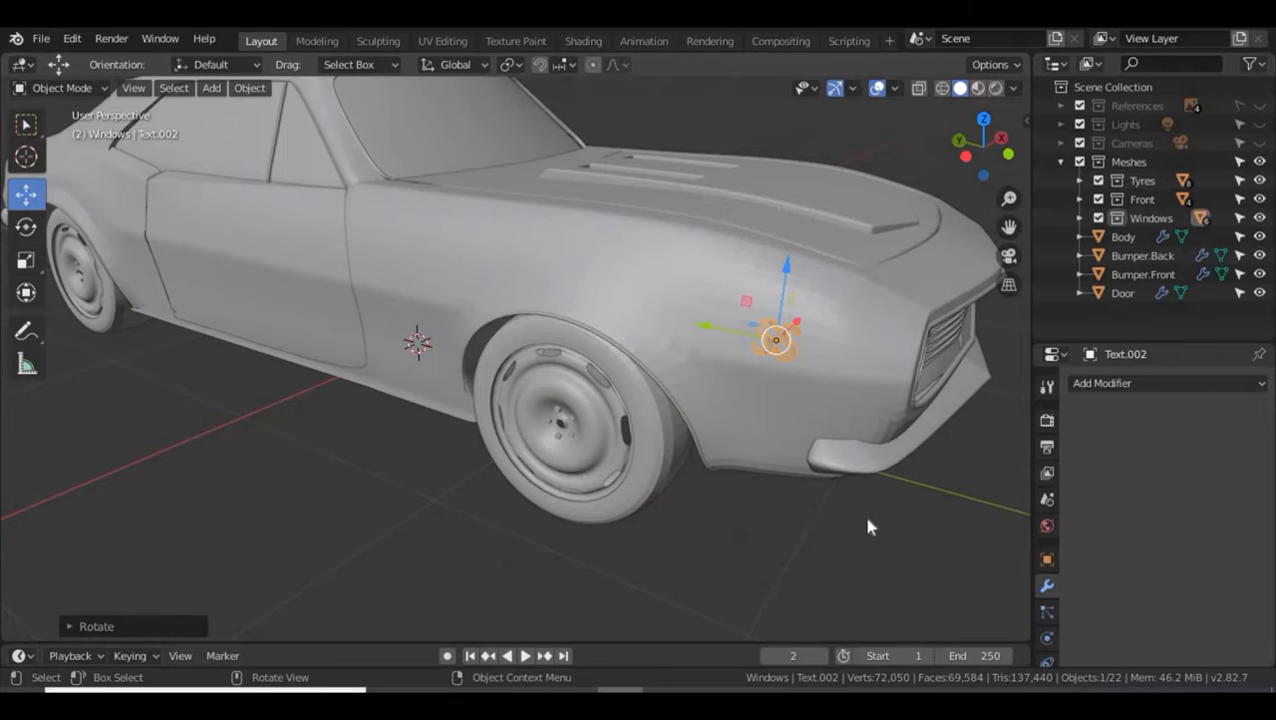
# - Rotate the duplicated SS badge about 13° around the global Z axis to align it with the fender surface
pyautogui.moveTo(868, 527)
pyautogui.mouseDown(button='middle')
pyautogui.moveTo(800, 513)
pyautogui.moveTo(672, 521)
pyautogui.moveTo(845, 537)
pyautogui.mouseUp(button='middle')
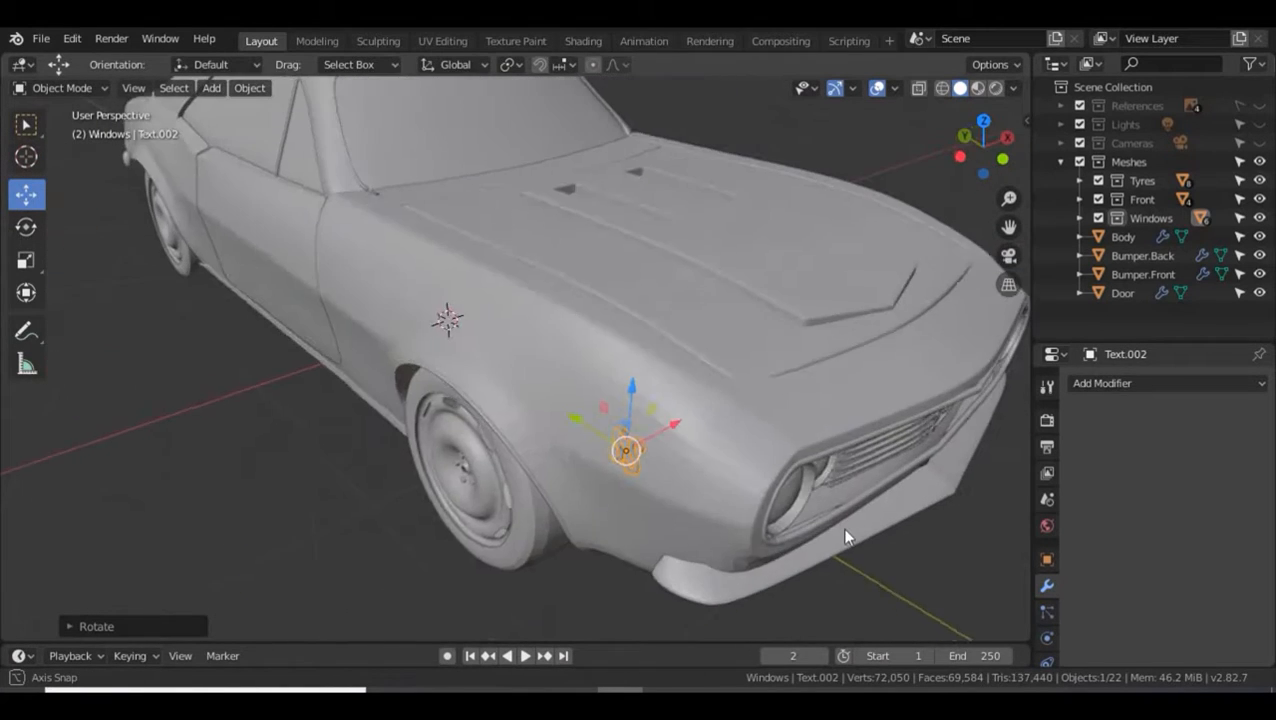
pyautogui.keyDown('alt'); pyautogui.moveTo(845, 530); pyautogui.dragTo(844, 528); pyautogui.keyUp('alt')
pyautogui.keyDown('alt'); pyautogui.moveTo(794, 464); pyautogui.dragTo(790, 463); pyautogui.keyUp('alt')
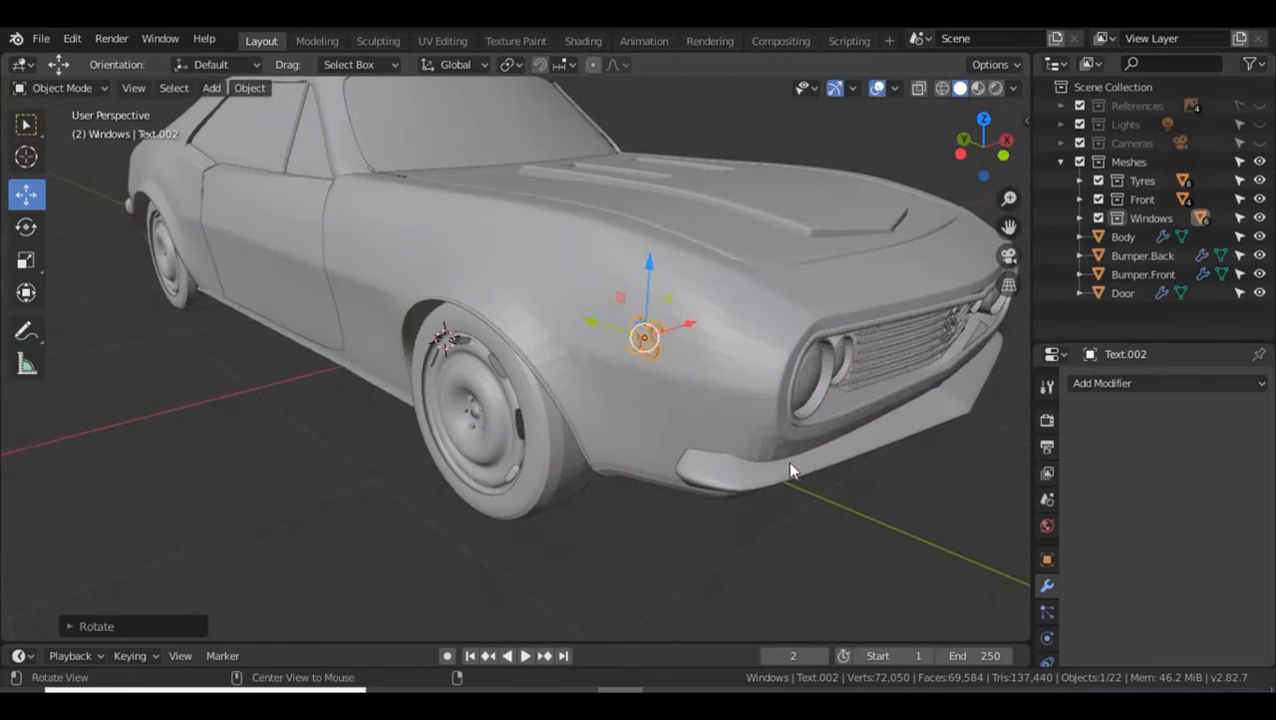
pyautogui.scroll(4, 787, 460)
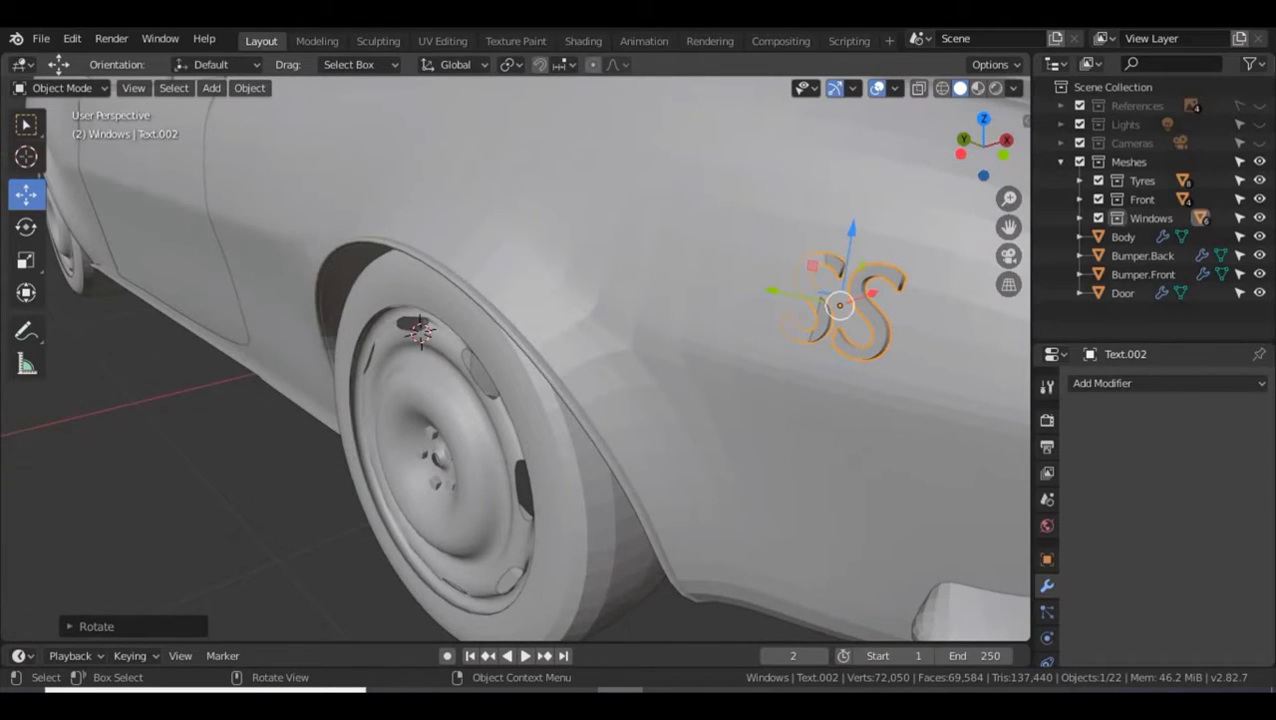
pyautogui.press('r')
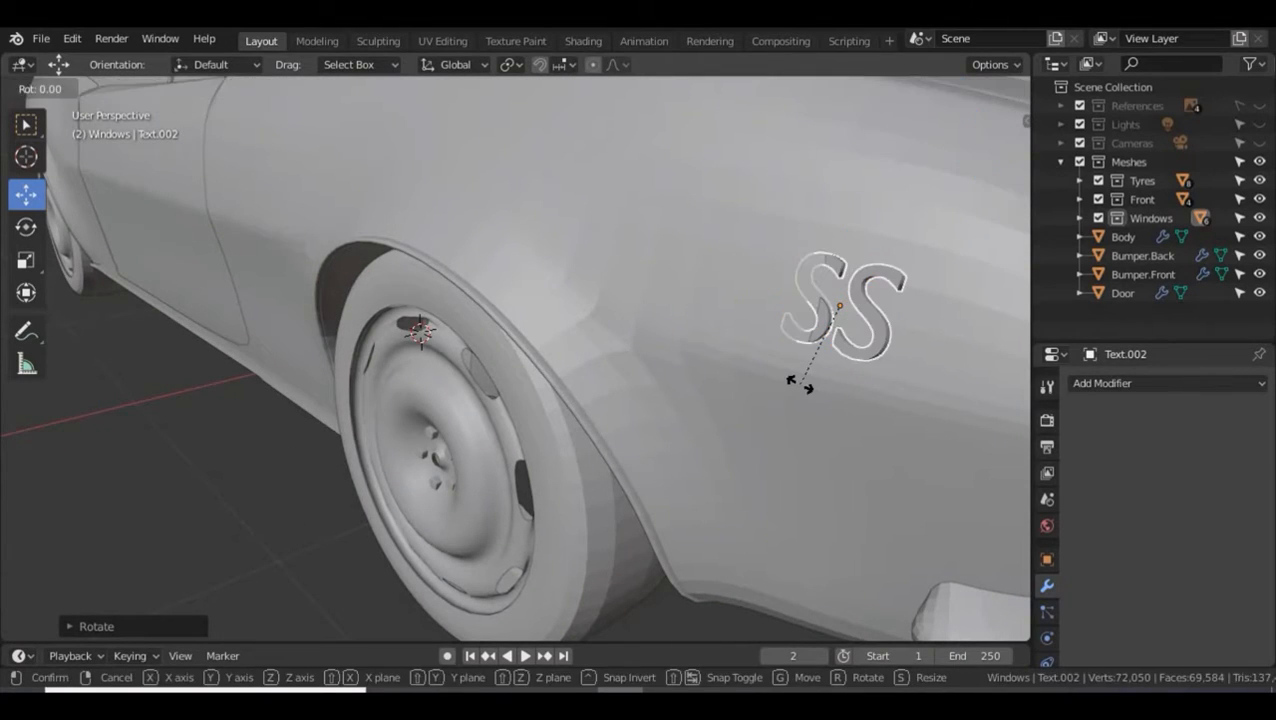
pyautogui.press('z')
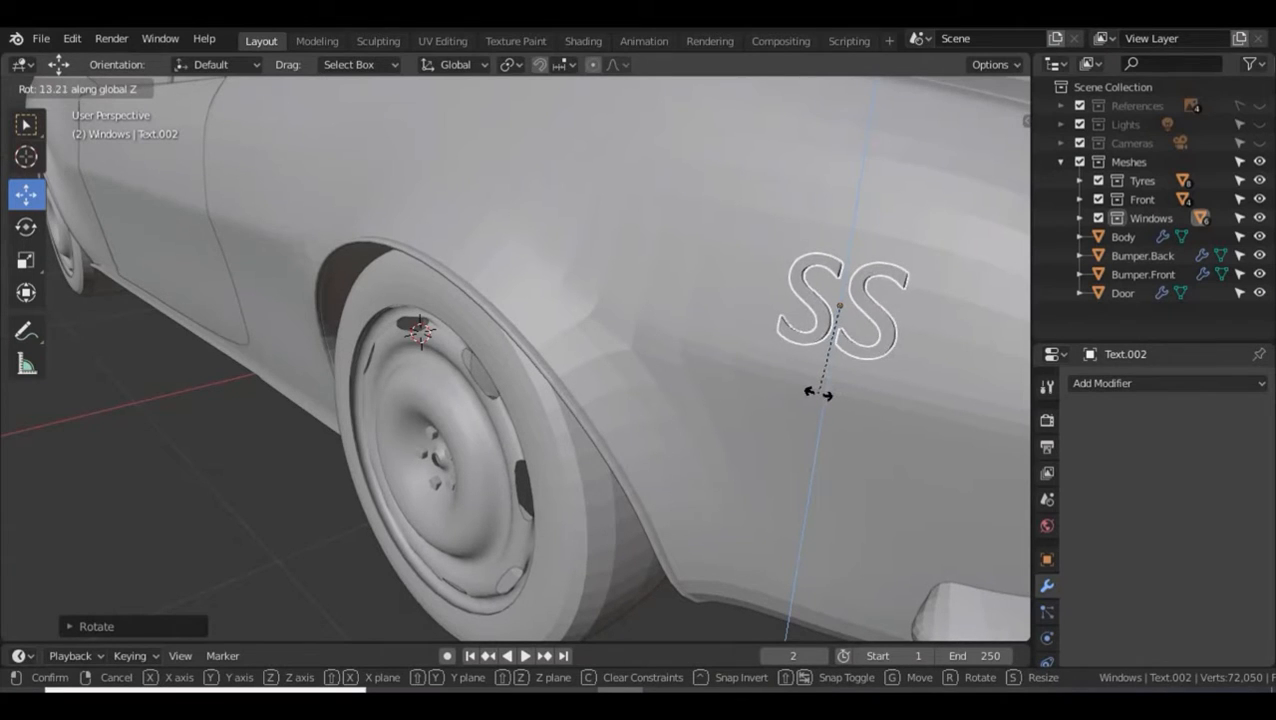
pyautogui.click(818, 395)
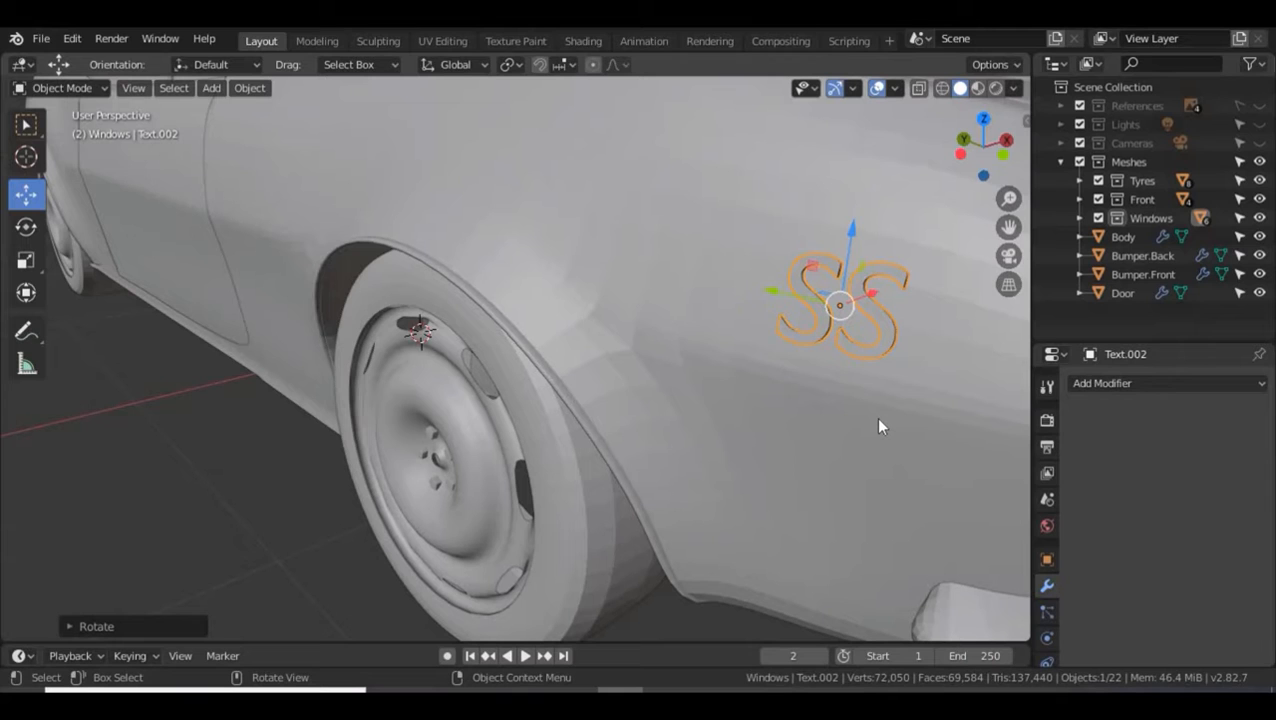
# - Move the duplicated SS badge slightly along X to fit it against the fender surface
pyautogui.moveTo(891, 405); pyautogui.dragTo(852, 405, button='middle')
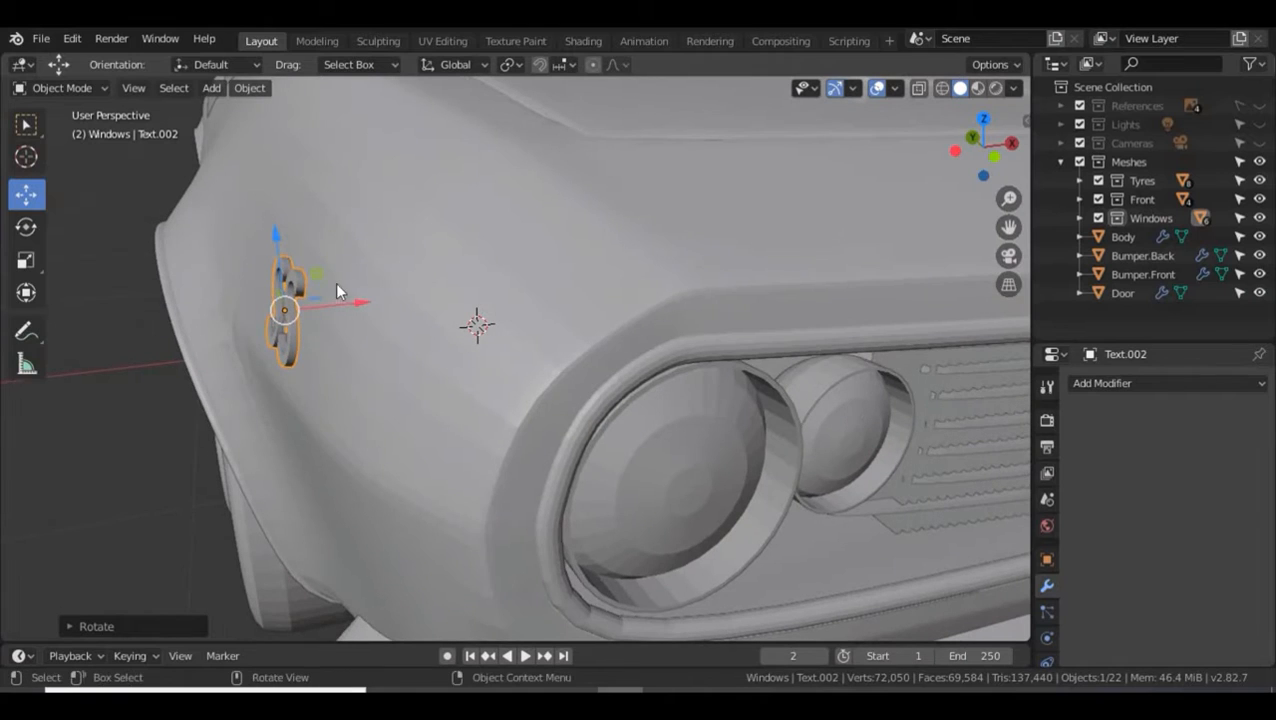
pyautogui.moveTo(334, 302); pyautogui.dragTo(308, 336)
pyautogui.moveTo(210, 415); pyautogui.dragTo(259, 413, button='middle')
pyautogui.scroll(-5, 259, 413)
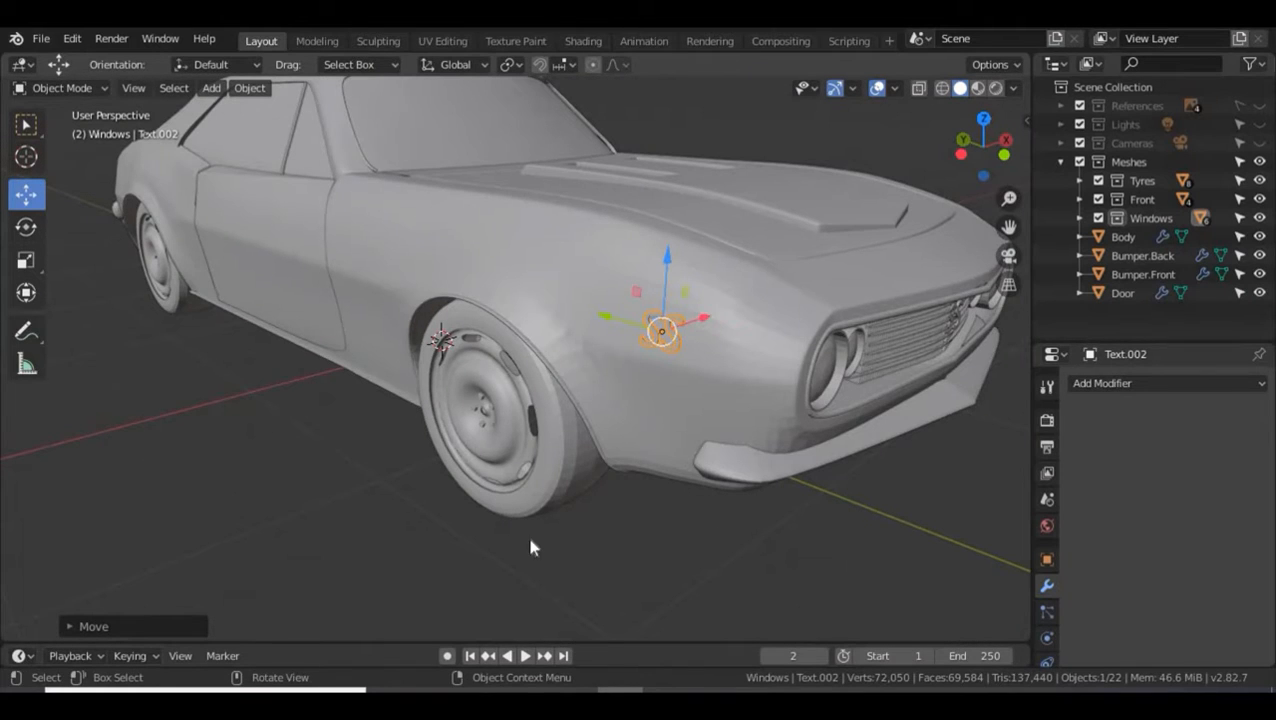
# - Deselect the duplicated SS badge and save the file
pyautogui.click(749, 510)
pyautogui.moveTo(749, 510); pyautogui.dragTo(687, 508, button='middle')
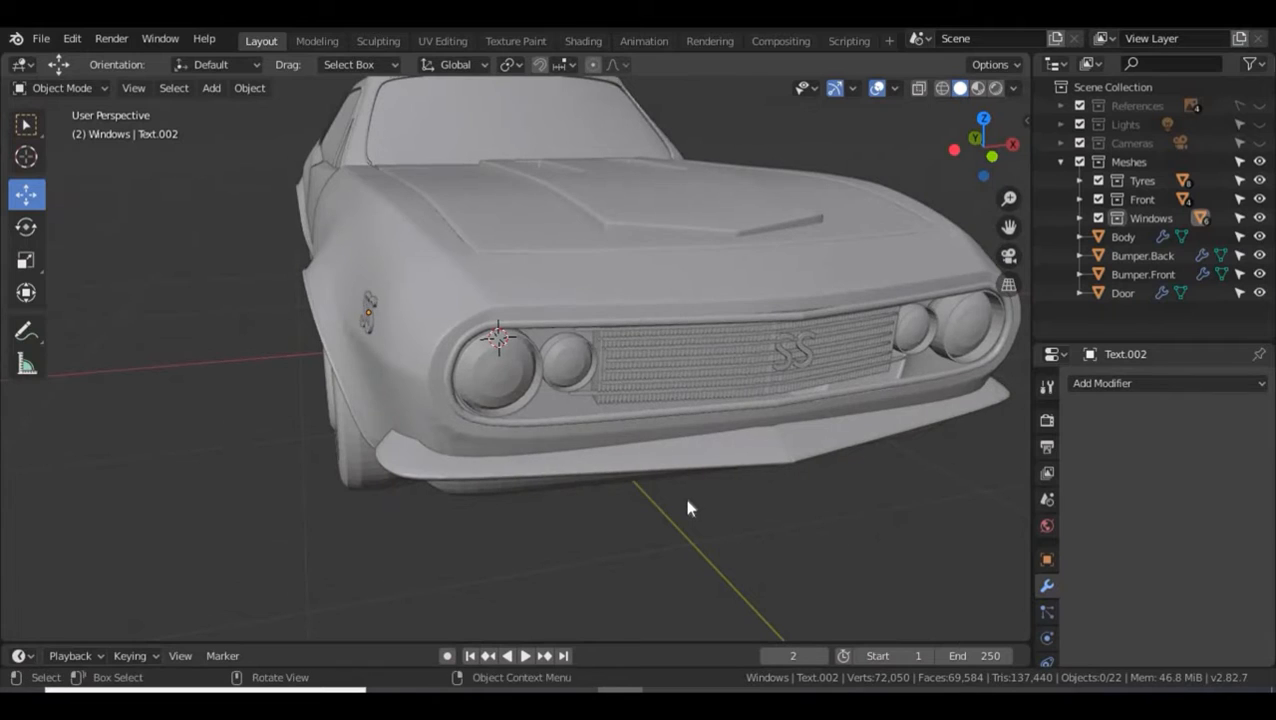
pyautogui.hotkey('ctrl', 's')
# - Add a text object for the second logo and move it along X to beside the car
pyautogui.hotkey('shift', 'a')
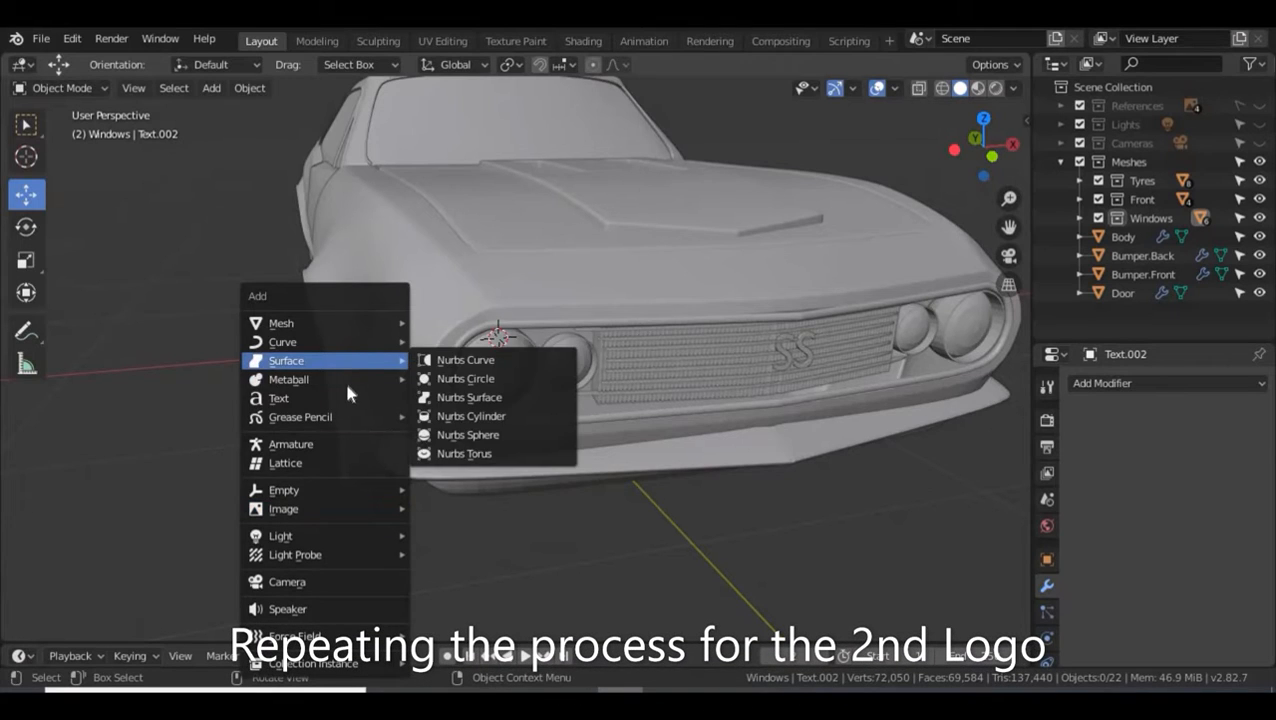
pyautogui.click(348, 400)
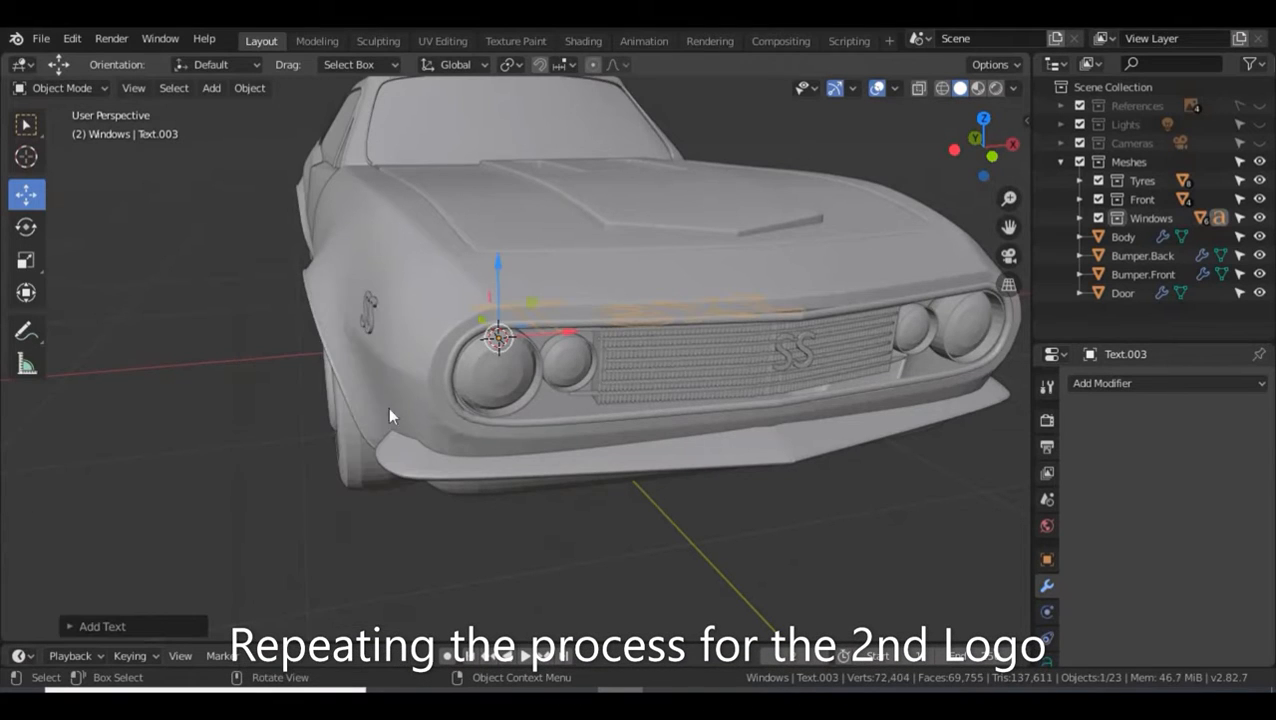
pyautogui.scroll(-2, 679, 417)
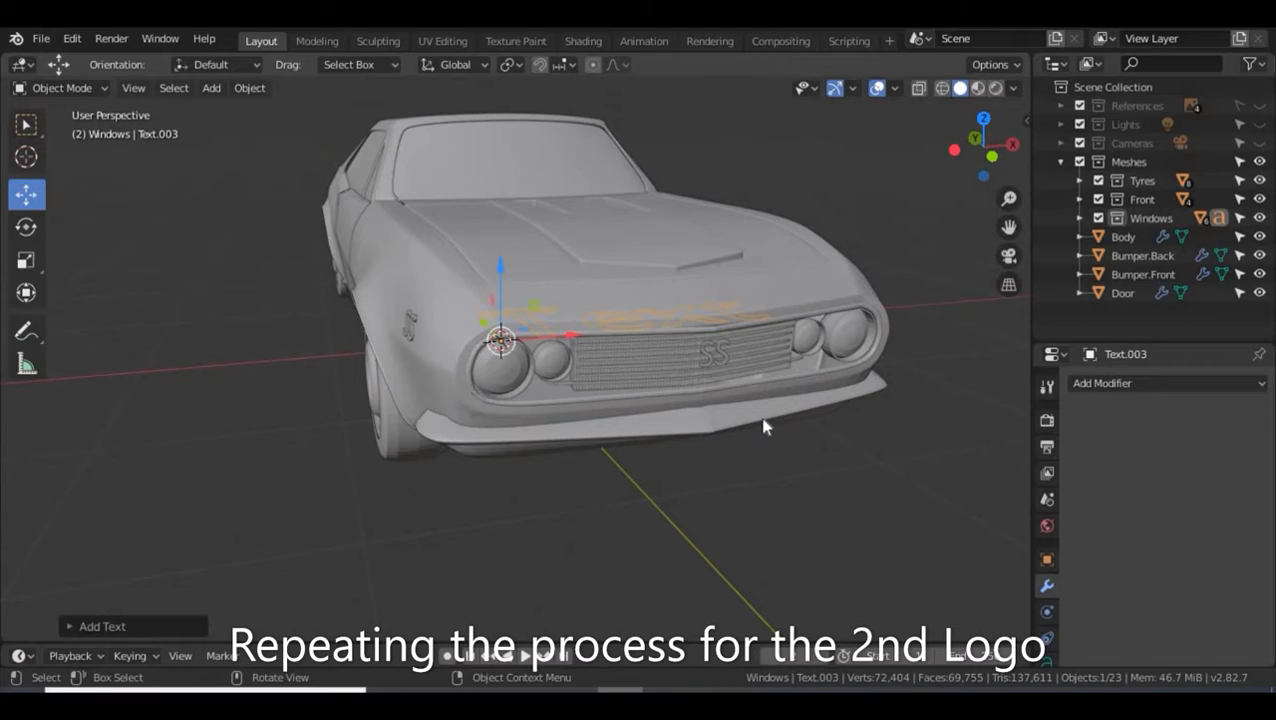
pyautogui.moveTo(763, 427); pyautogui.dragTo(628, 443, button='middle')
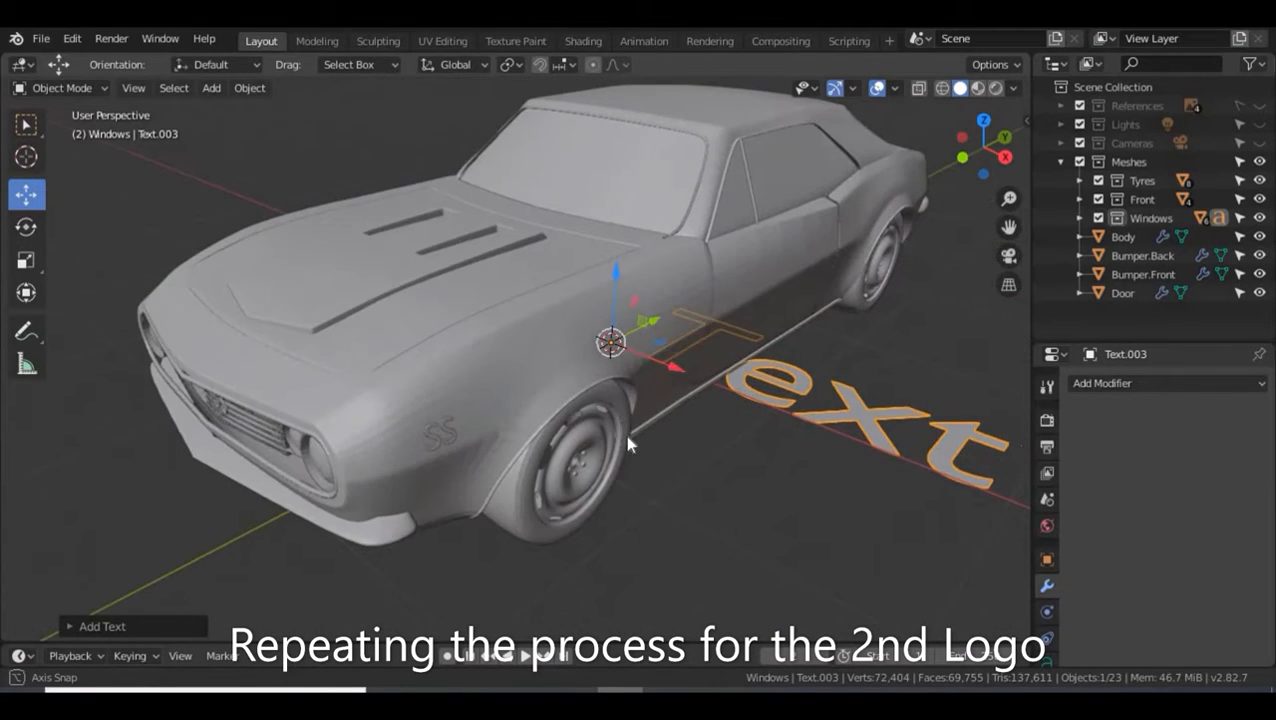
pyautogui.moveTo(665, 370); pyautogui.dragTo(668, 367, button='middle')
pyautogui.moveTo(668, 367); pyautogui.dragTo(740, 400)
pyautogui.scroll(-5, 725, 399)
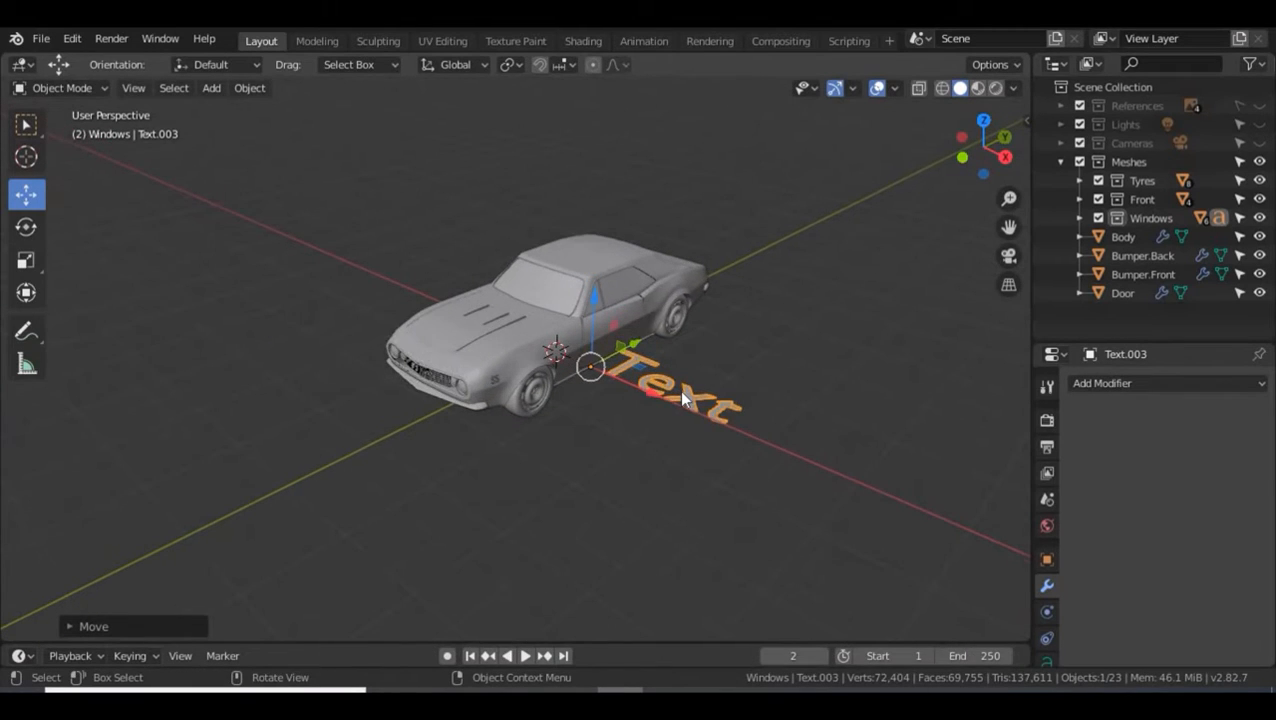
pyautogui.scroll(1, 679, 390)
pyautogui.scroll(3, 678, 388)
# - Replace the new text object's default wording with "Camero"
pyautogui.press('Tab')
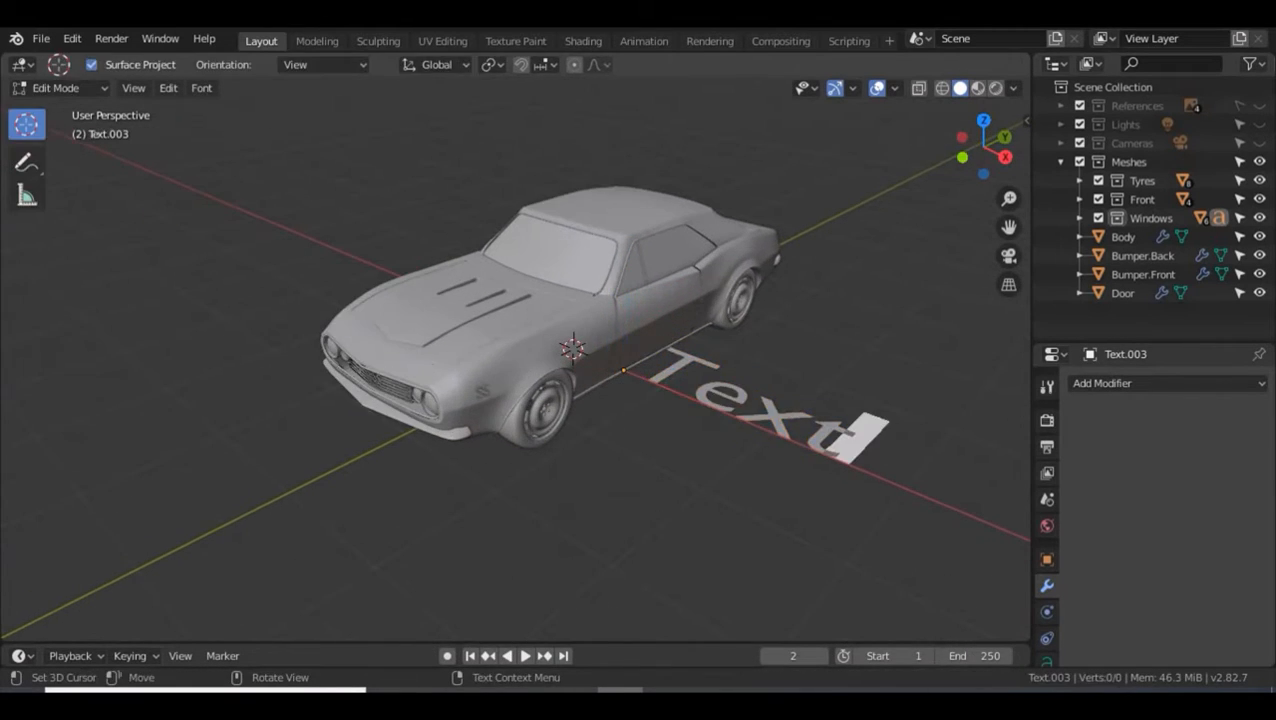
pyautogui.press('BackSpace')
pyautogui.press('BackSpace')
pyautogui.press('BackSpace')
pyautogui.press('BackSpace')
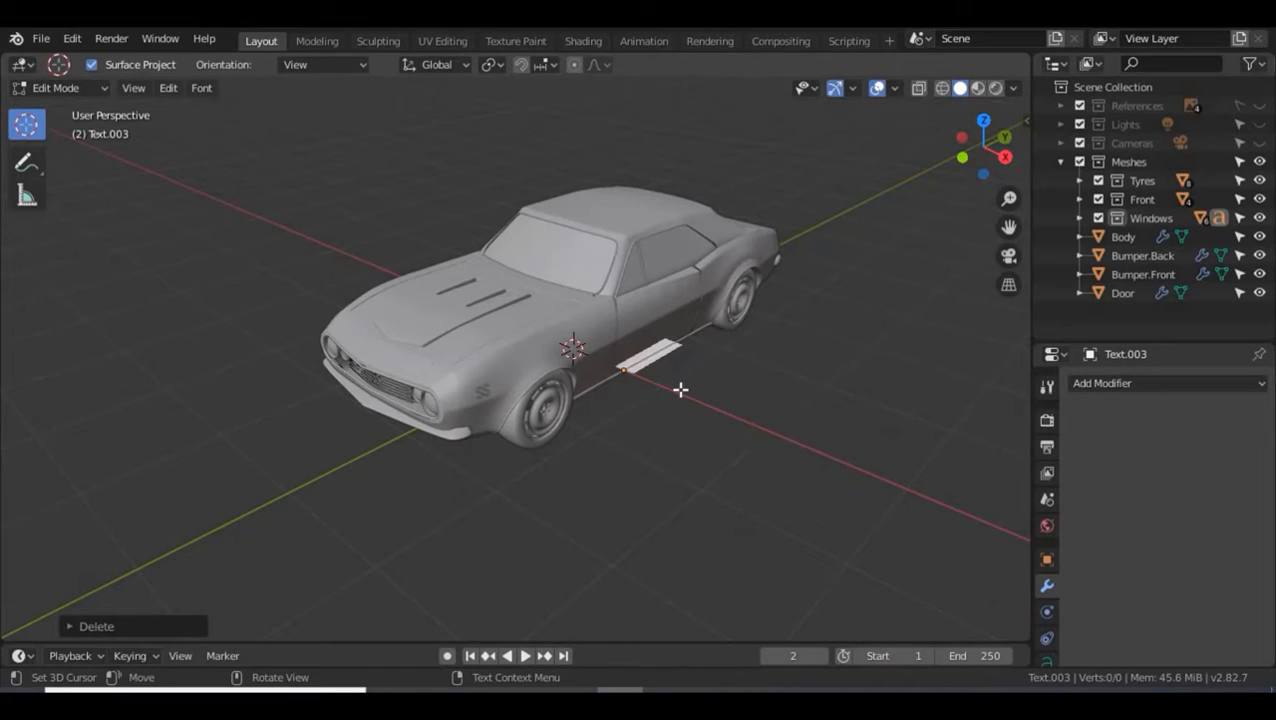
pyautogui.write('Ca')
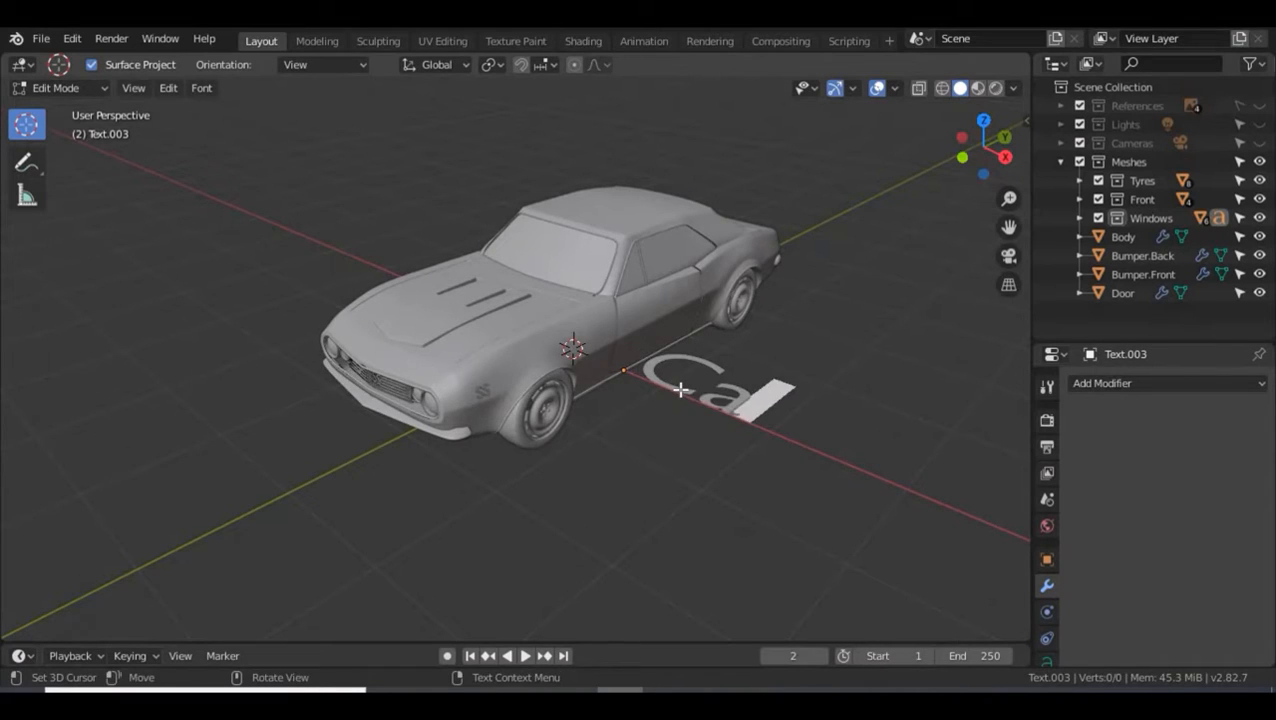
pyautogui.write('melro')
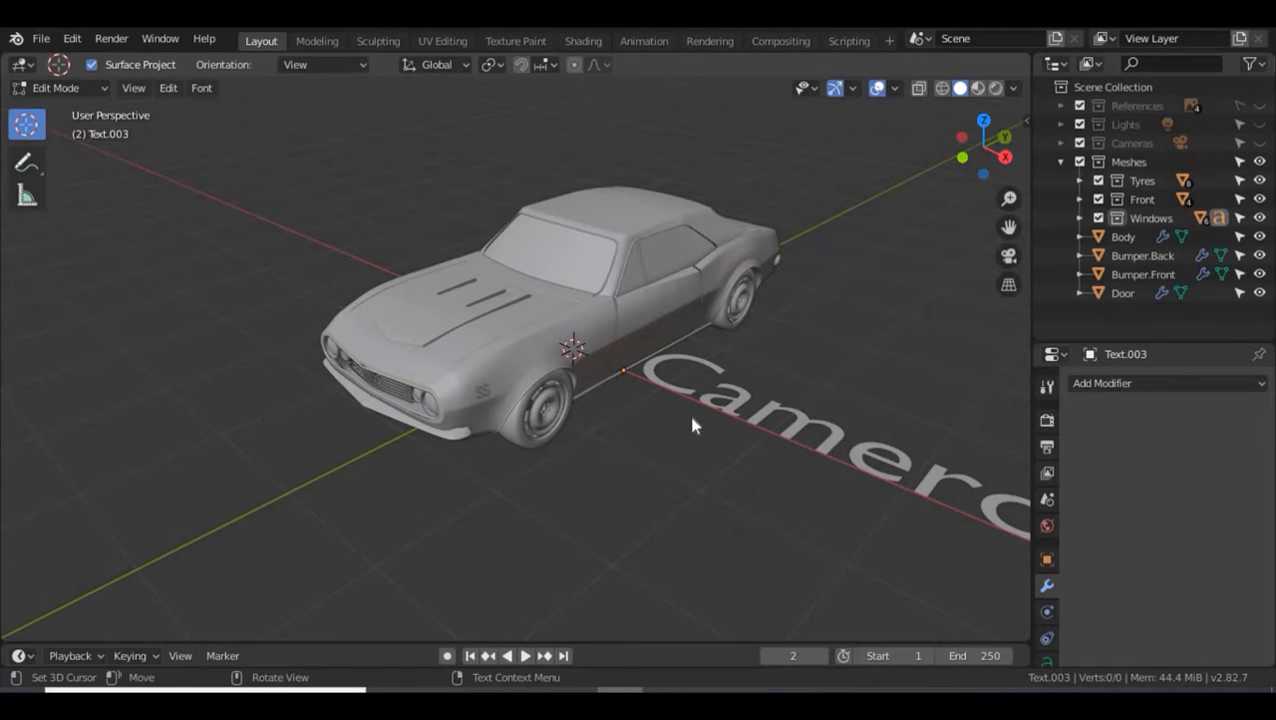
pyautogui.press('Tab')
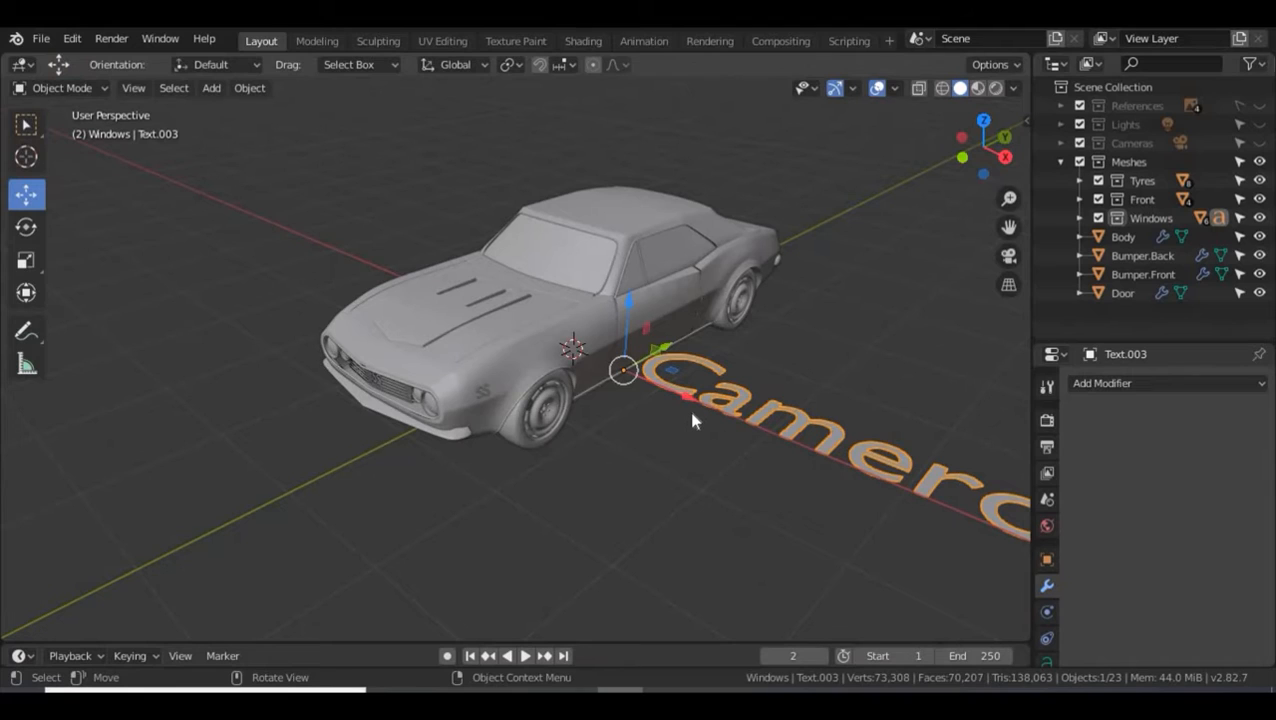
# - Load comic.ttf from C:\WINDOWS\Fonts as the regular font of the Camero text
pyautogui.keyDown('shift'); pyautogui.rightClick(880, 490); pyautogui.keyUp('shift')
pyautogui.click(1133, 383)
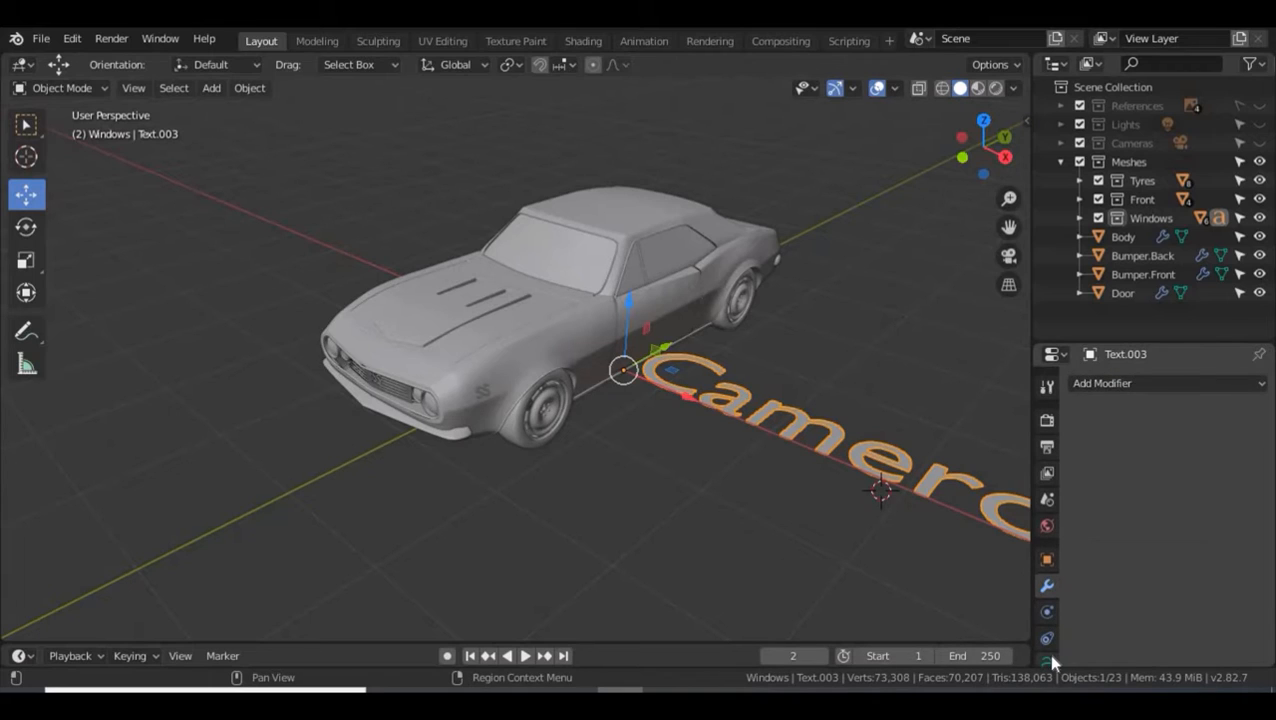
pyautogui.click(1047, 656)
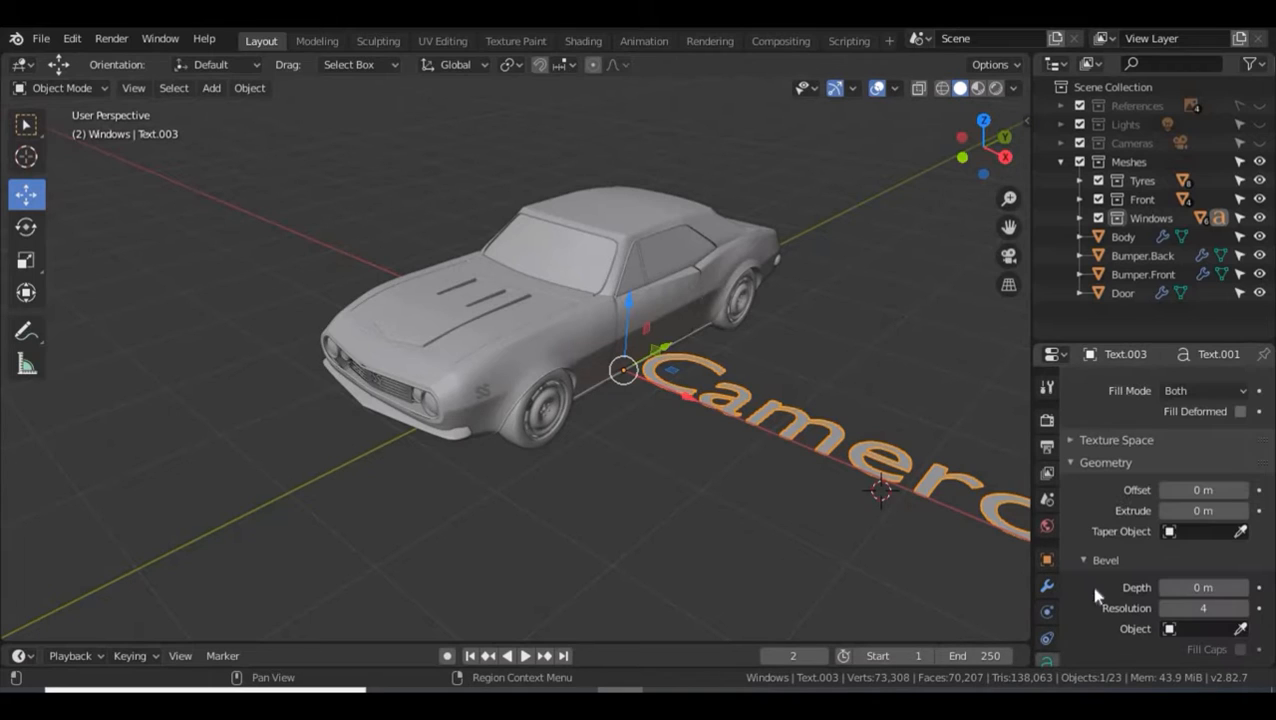
pyautogui.click(1073, 466)
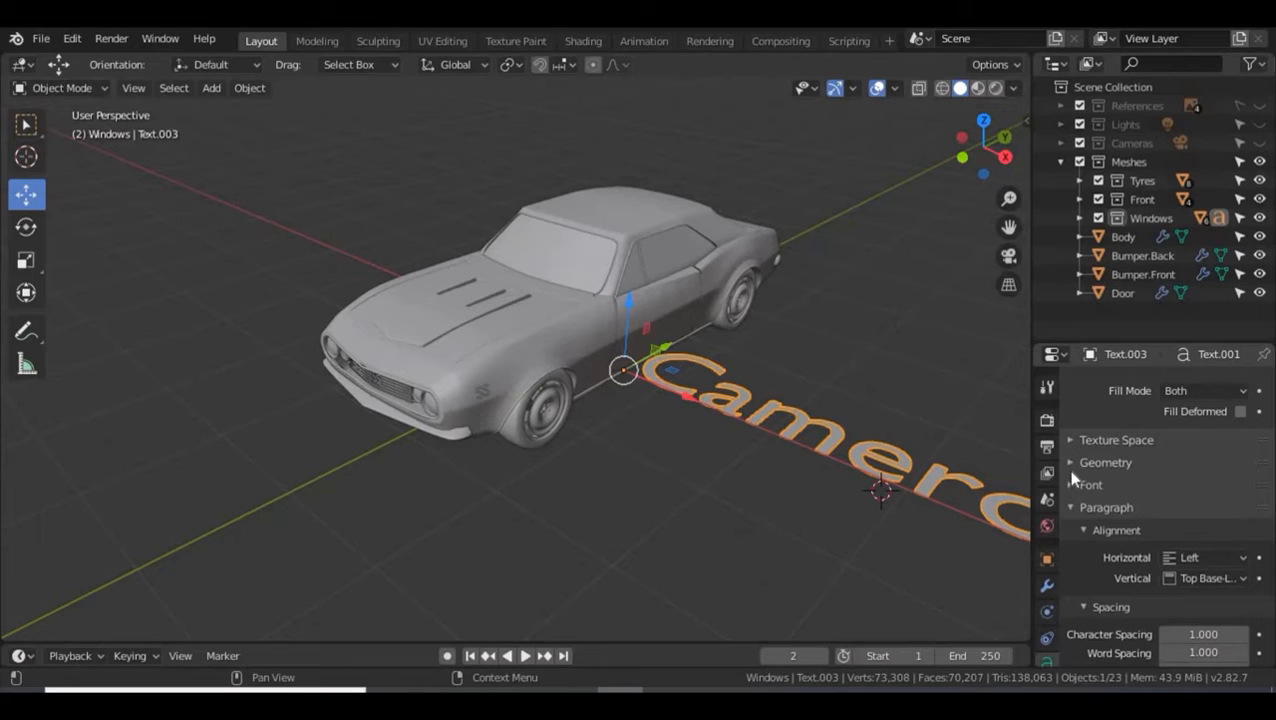
pyautogui.click(1071, 486)
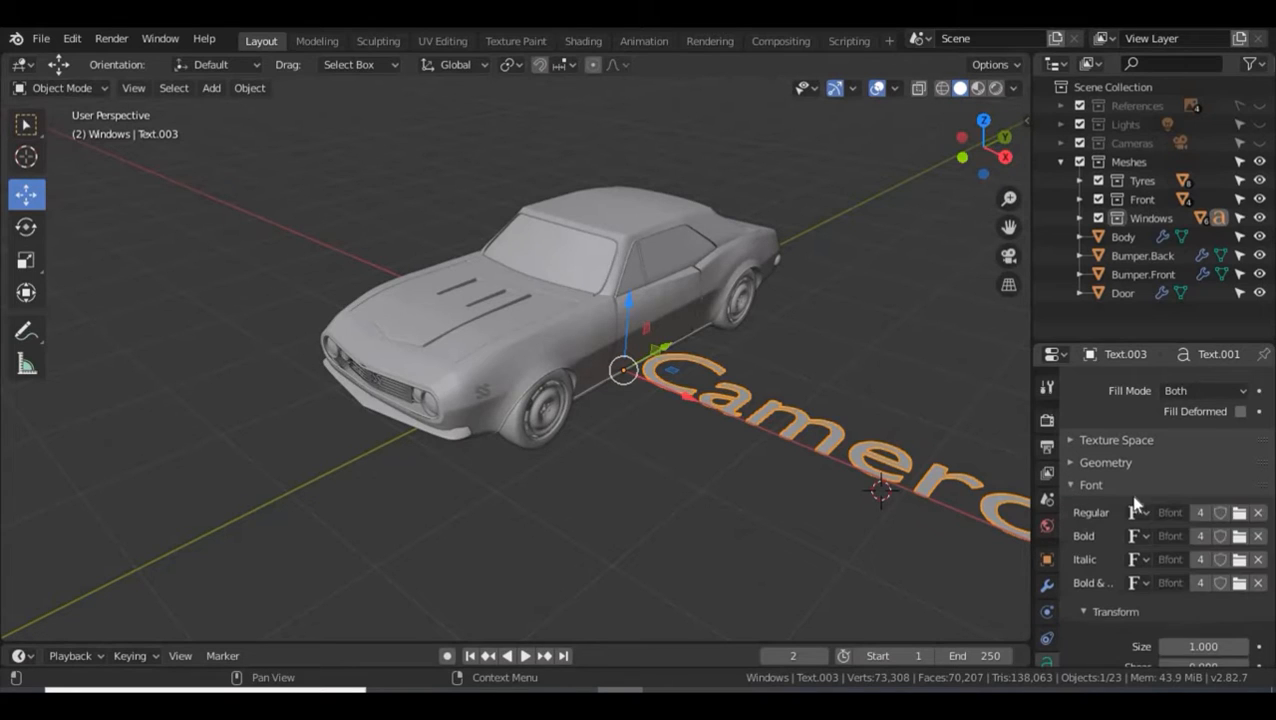
pyautogui.click(1239, 513)
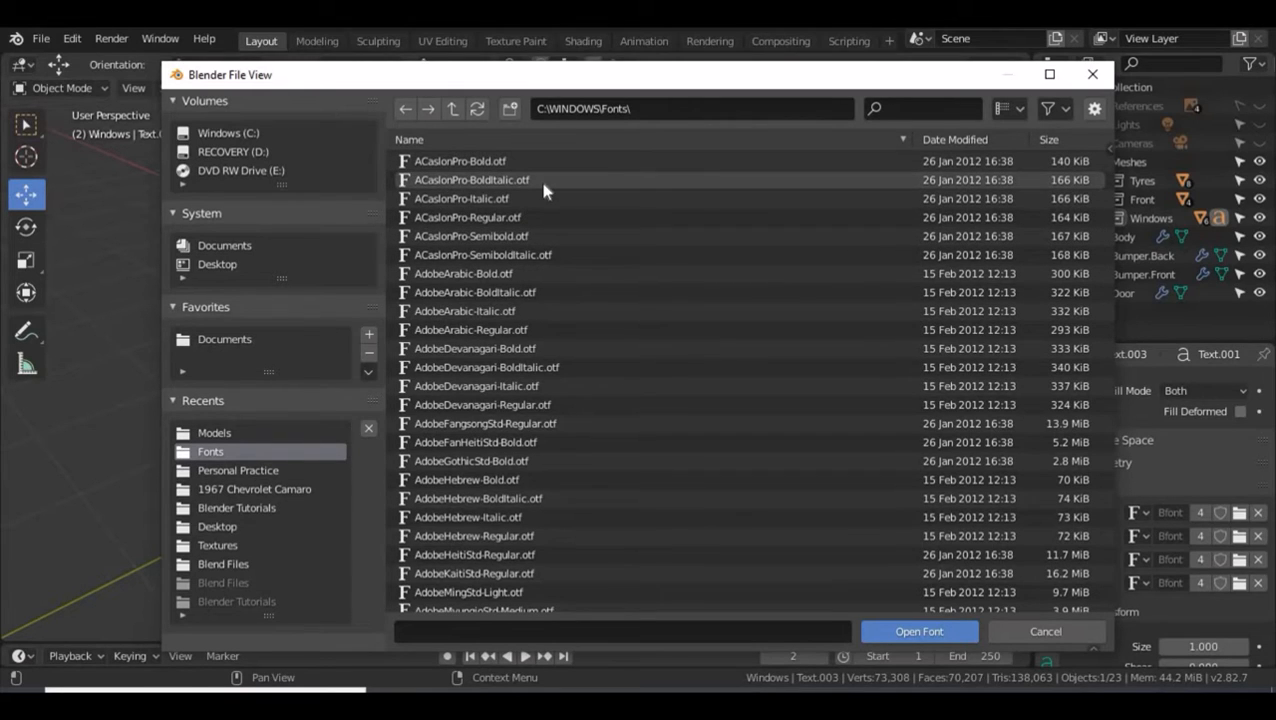
pyautogui.scroll(-15, 492, 253)
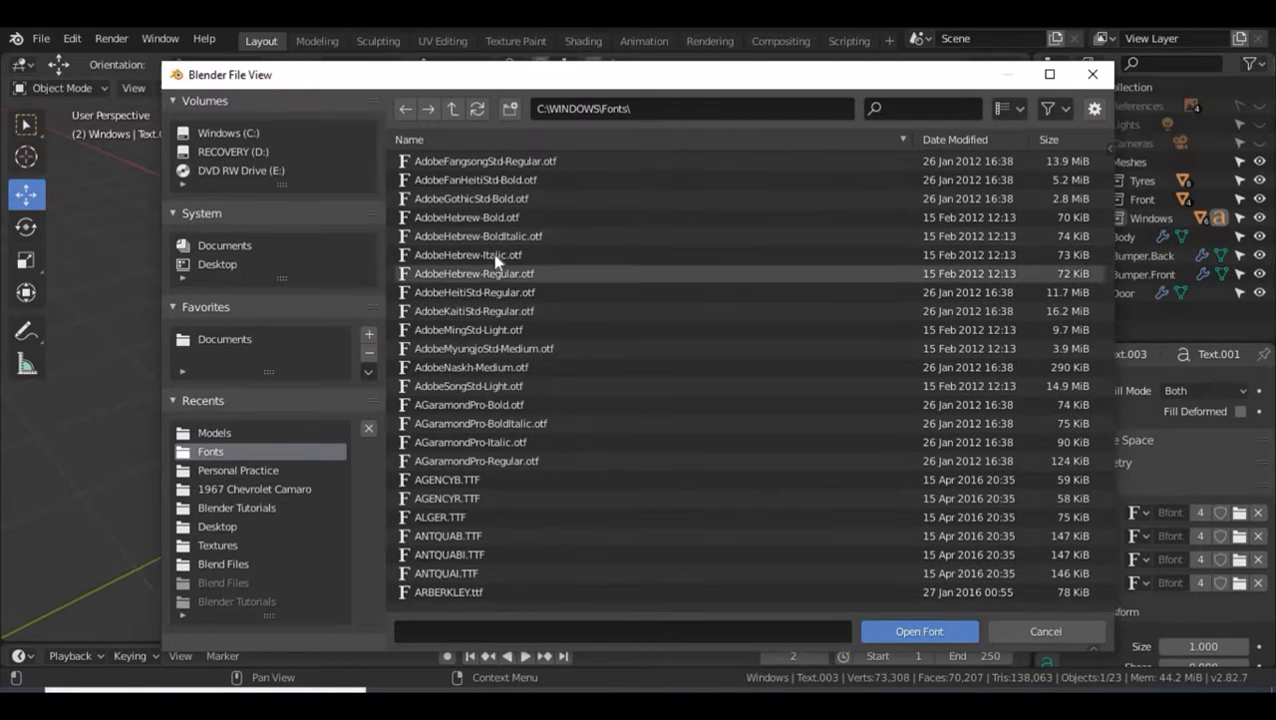
pyautogui.scroll(-18, 483, 256)
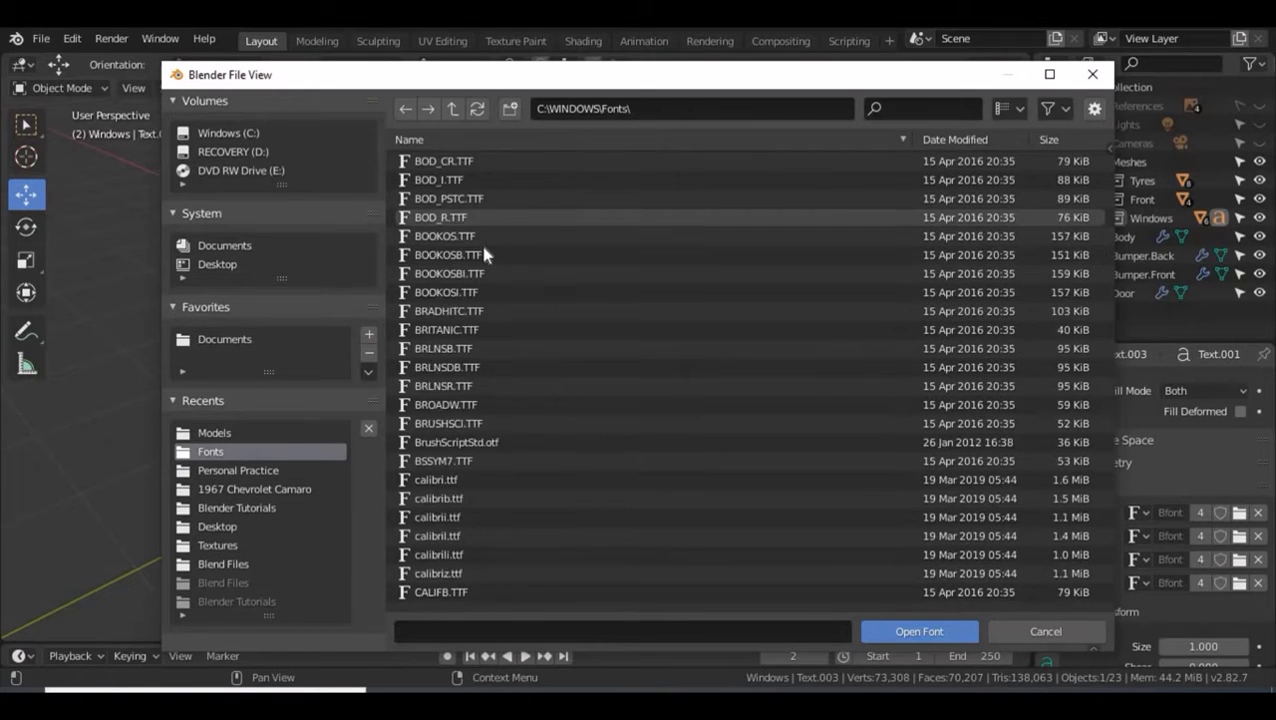
pyautogui.scroll(-8, 480, 256)
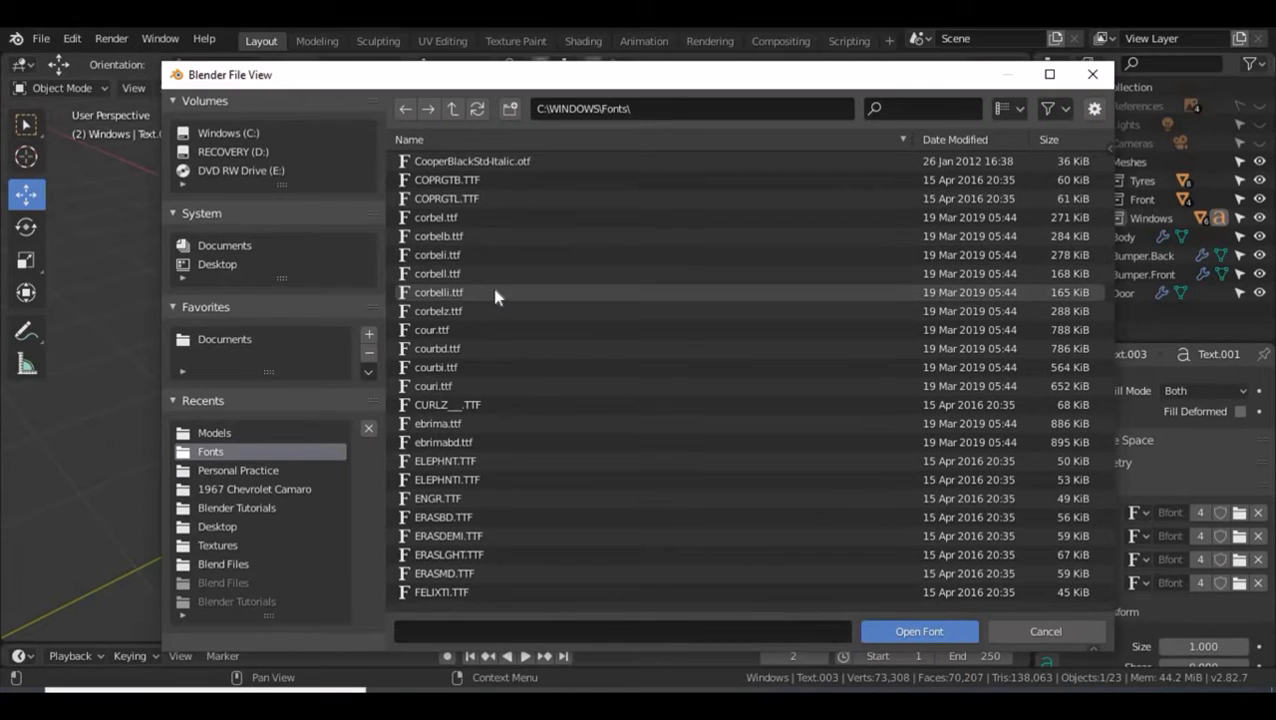
pyautogui.scroll(4, 462, 285)
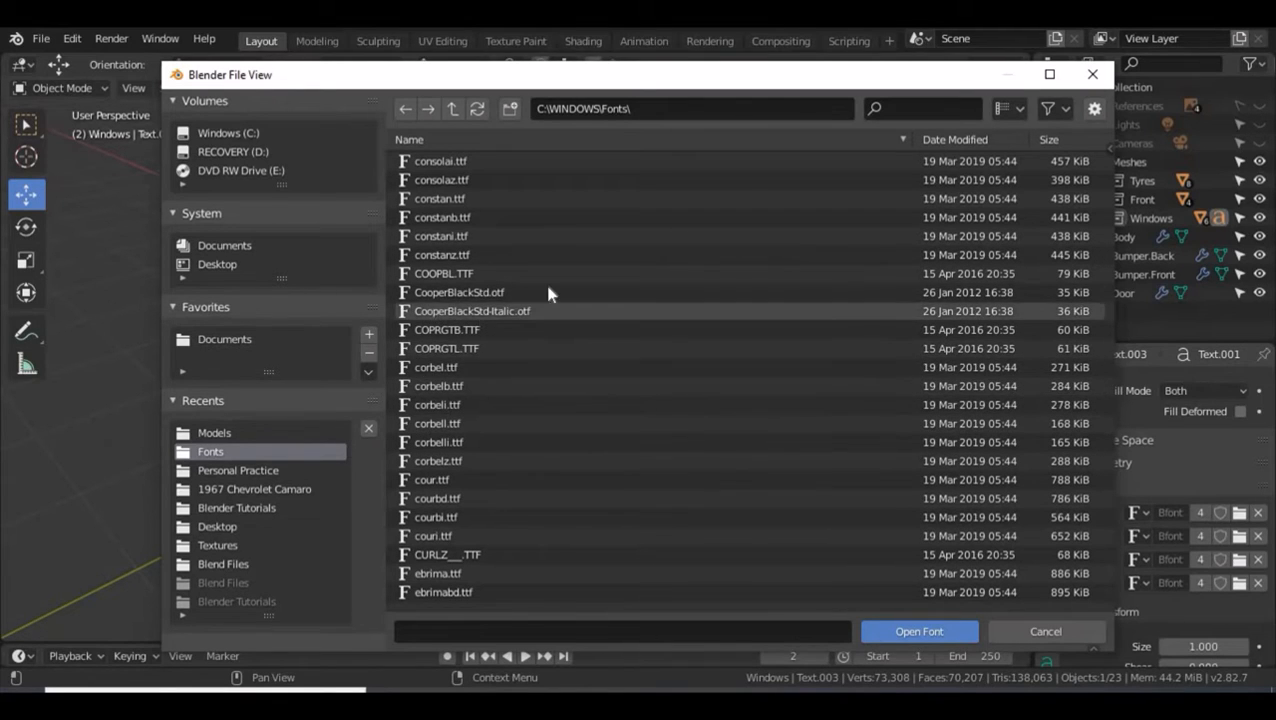
pyautogui.scroll(1, 441, 214)
pyautogui.scroll(2, 441, 214)
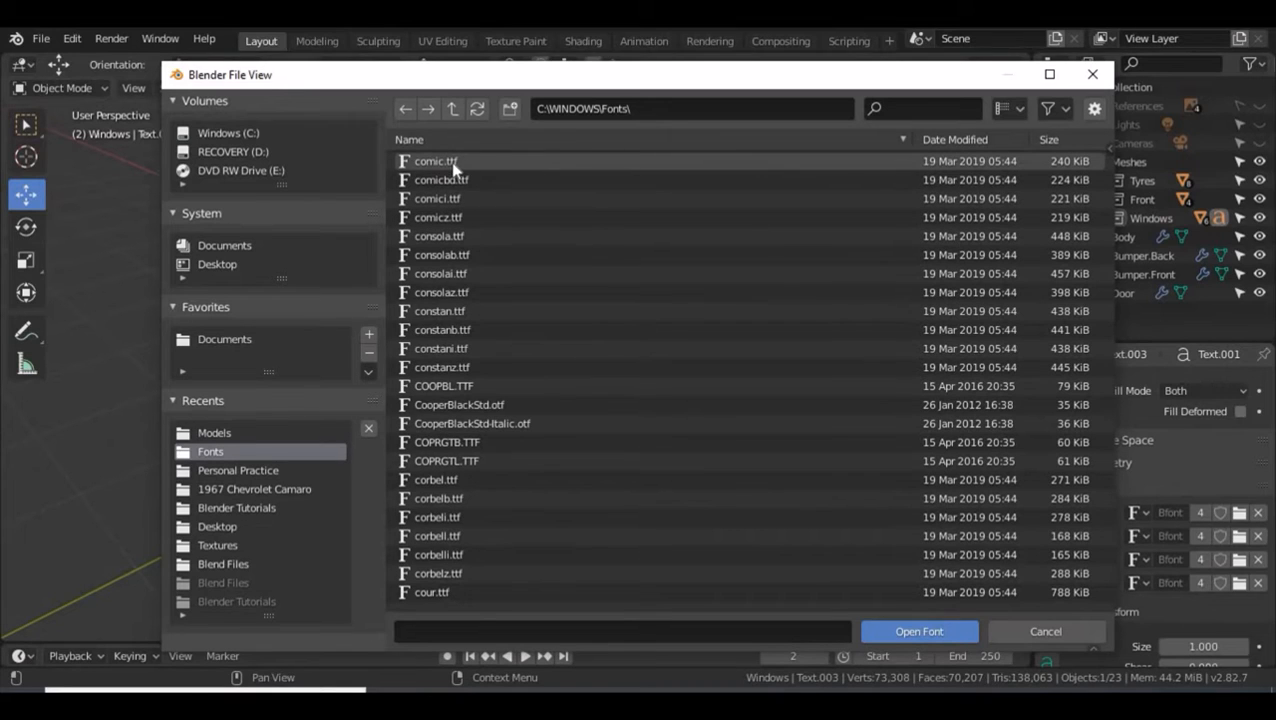
pyautogui.click(452, 163)
pyautogui.scroll(1, 495, 262)
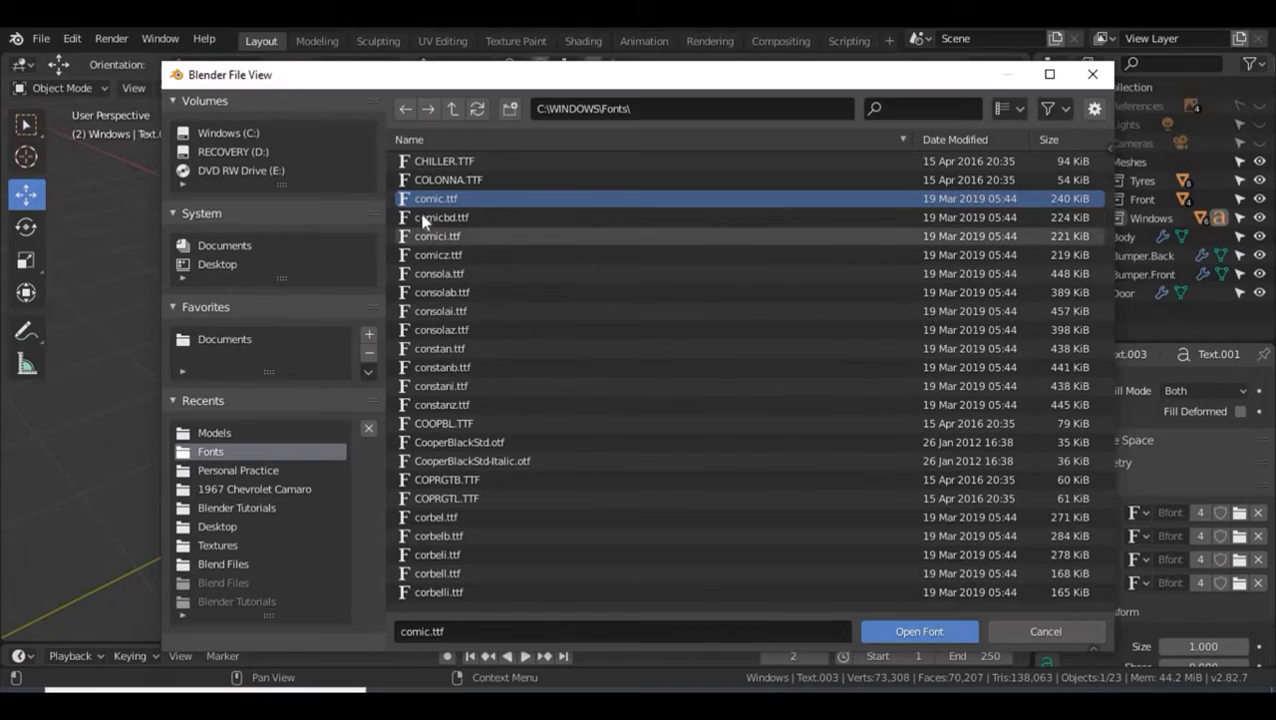
pyautogui.click(921, 631)
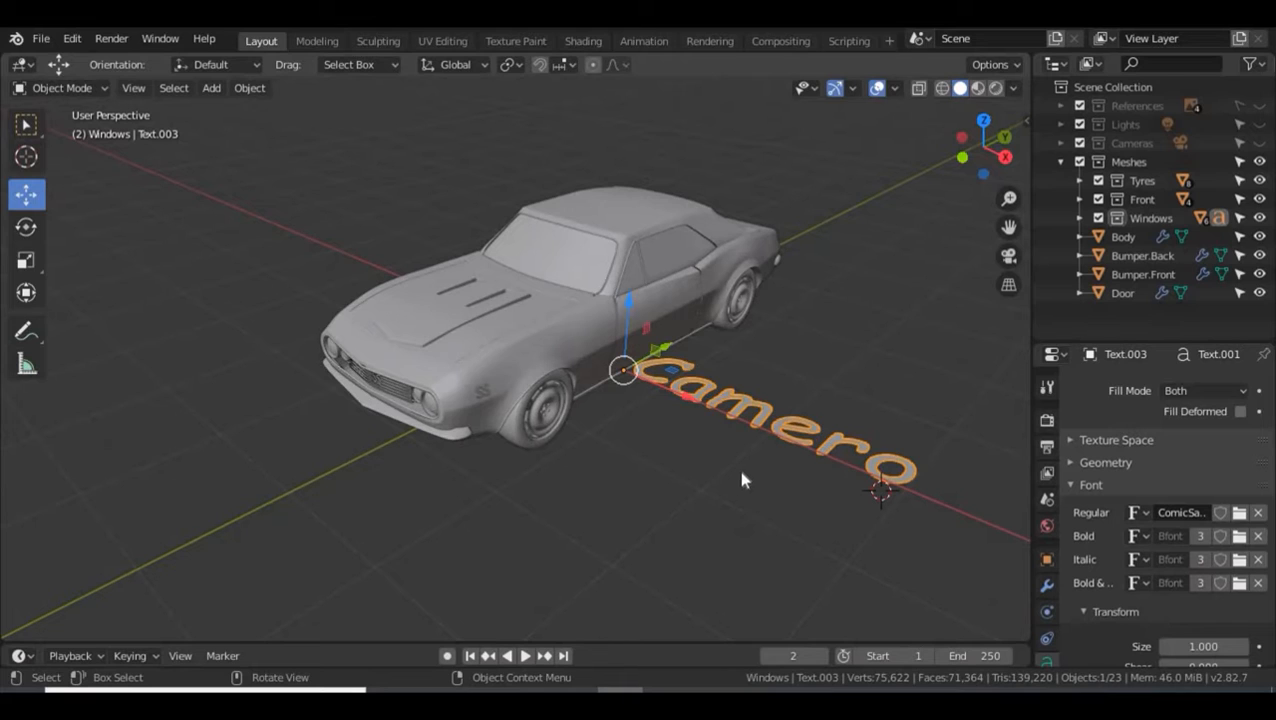
# - Move the Camero text farther from the car along X and rotate it 90° around the global X axis
pyautogui.moveTo(741, 480); pyautogui.dragTo(727, 458, button='middle')
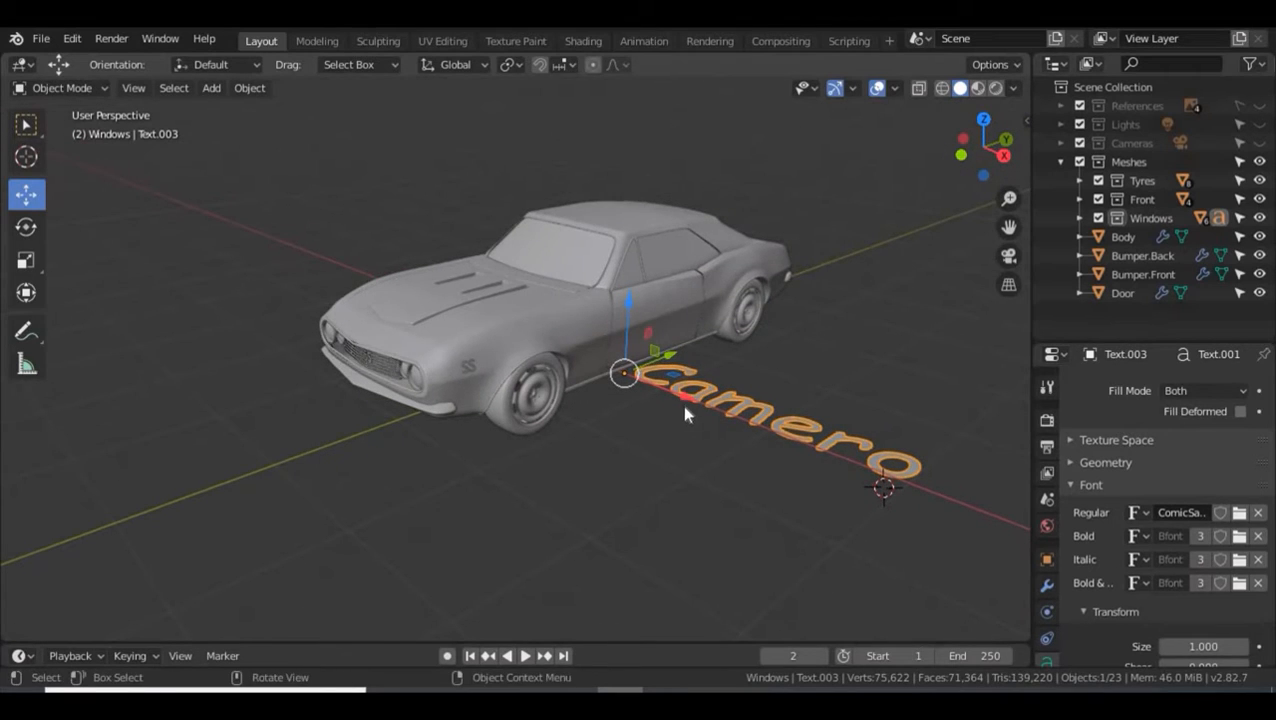
pyautogui.moveTo(678, 396); pyautogui.dragTo(713, 421)
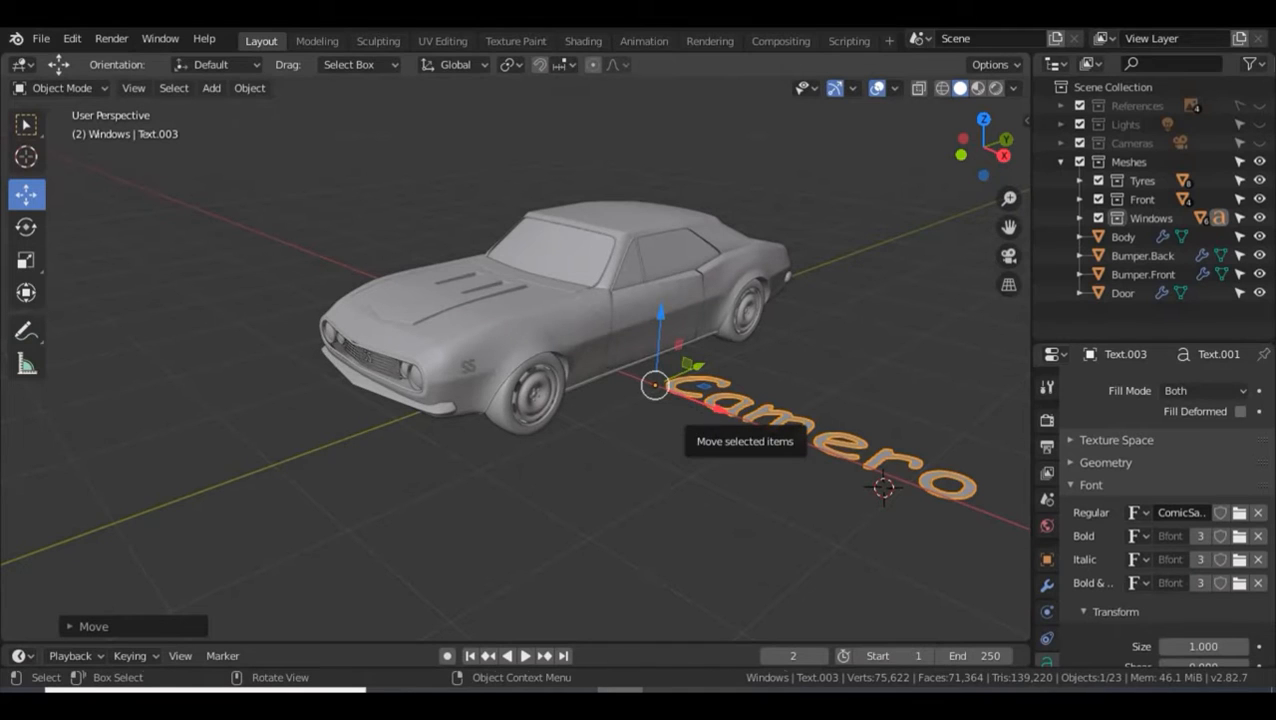
pyautogui.press('r')
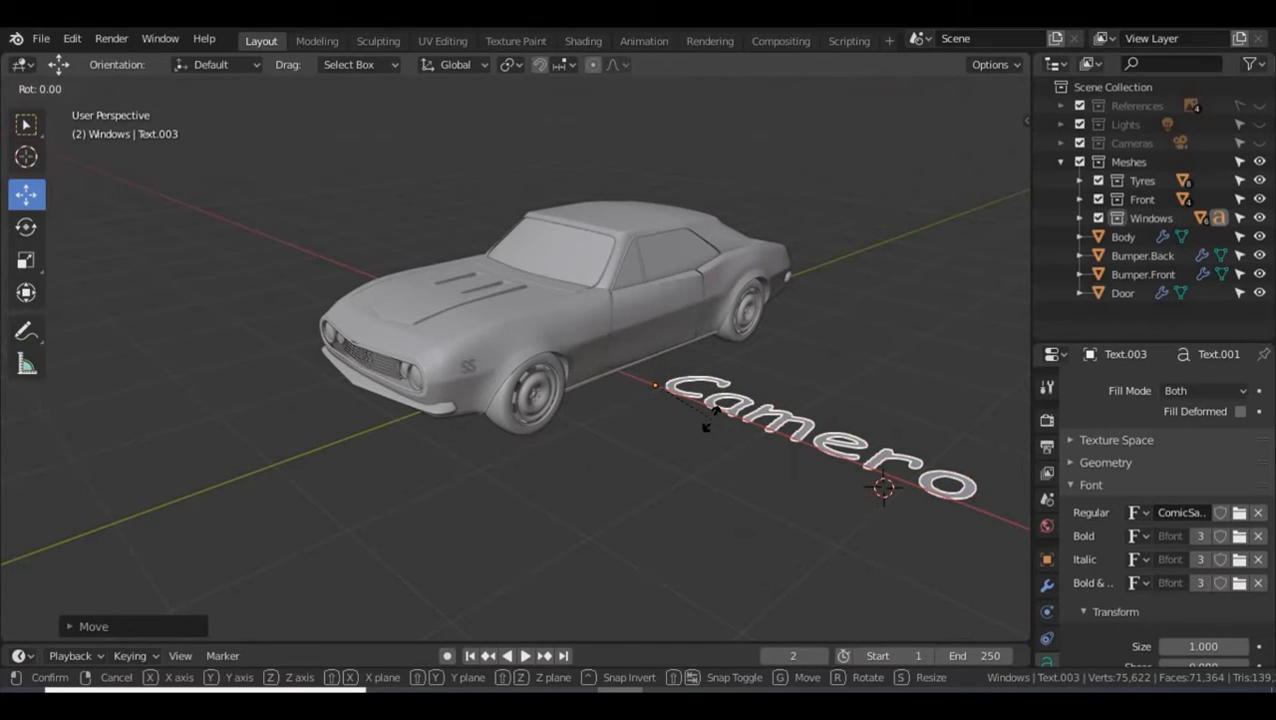
pyautogui.write('x90')
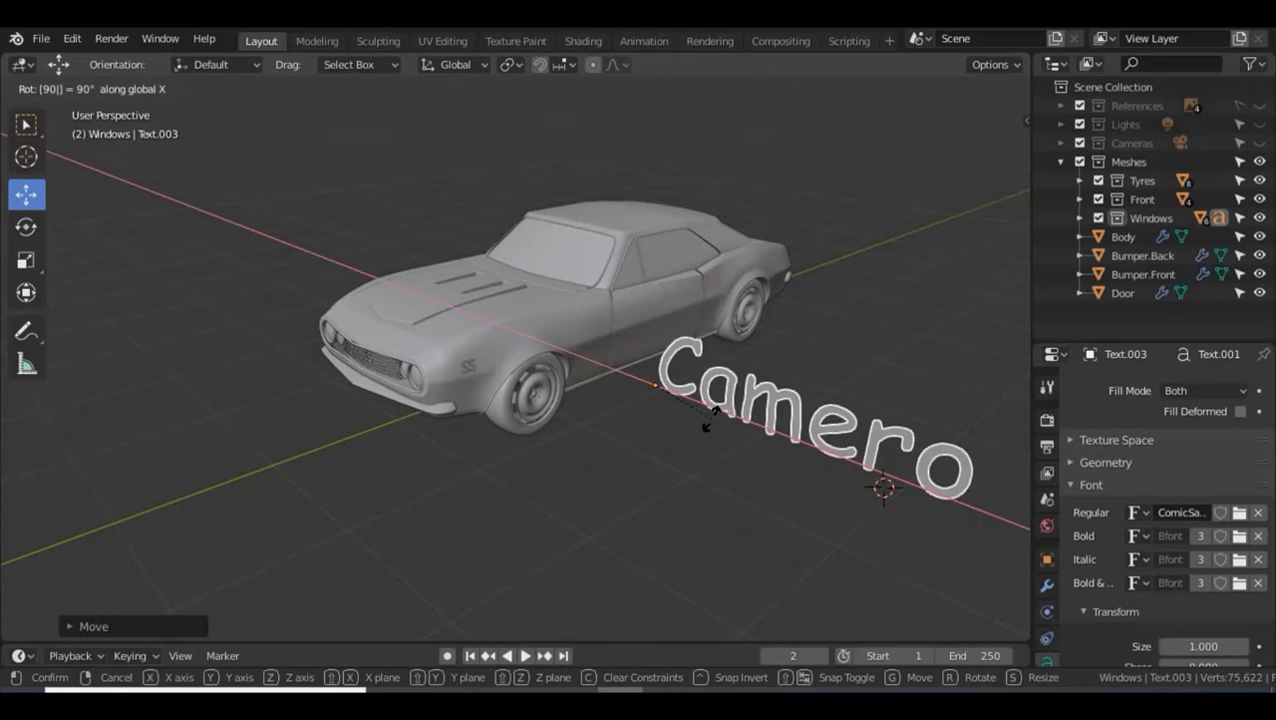
pyautogui.press('Return')
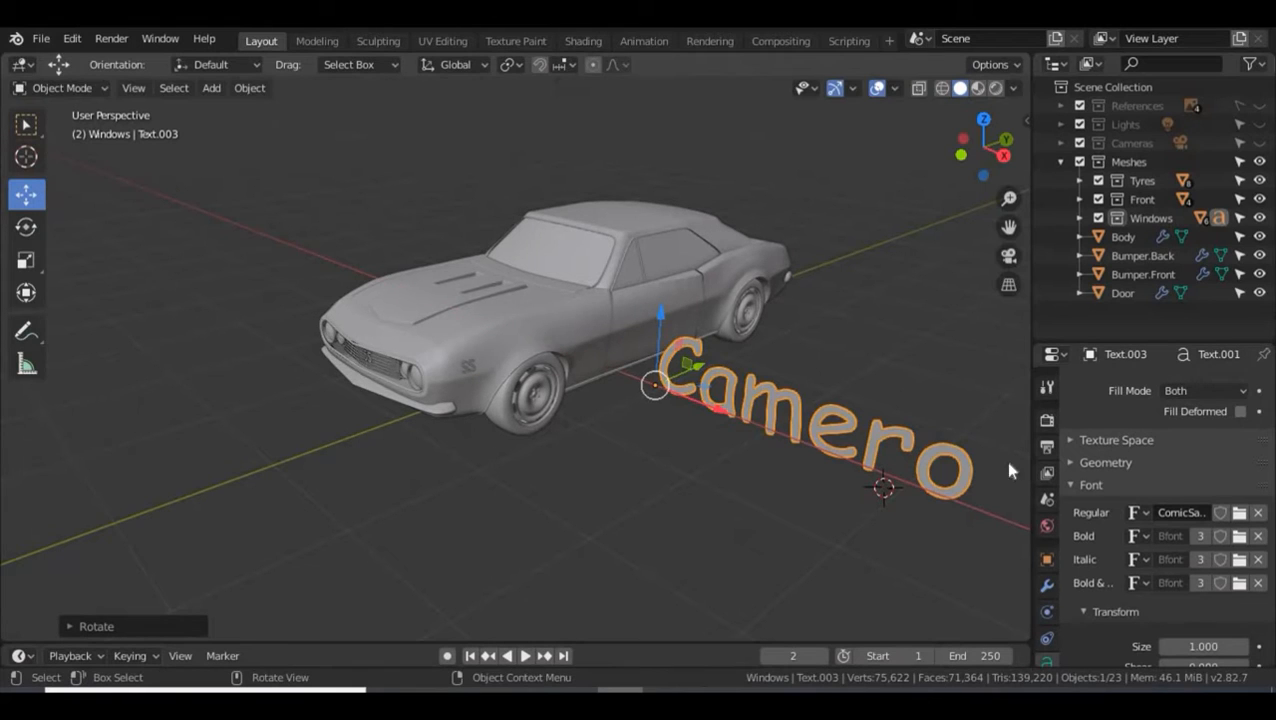
# - Set the Camero text's geometry extrusion to 0.03 m
pyautogui.click(1072, 485)
pyautogui.click(1078, 462)
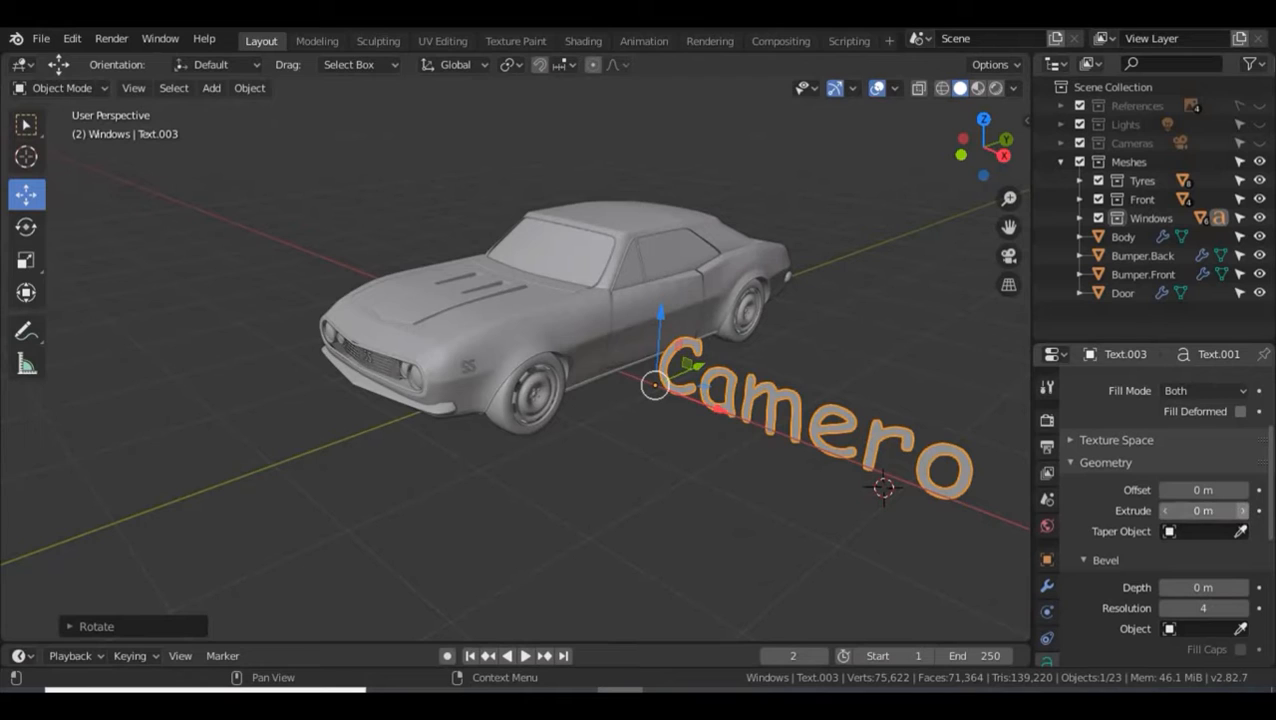
pyautogui.click(1242, 510)
pyautogui.click(1242, 510)
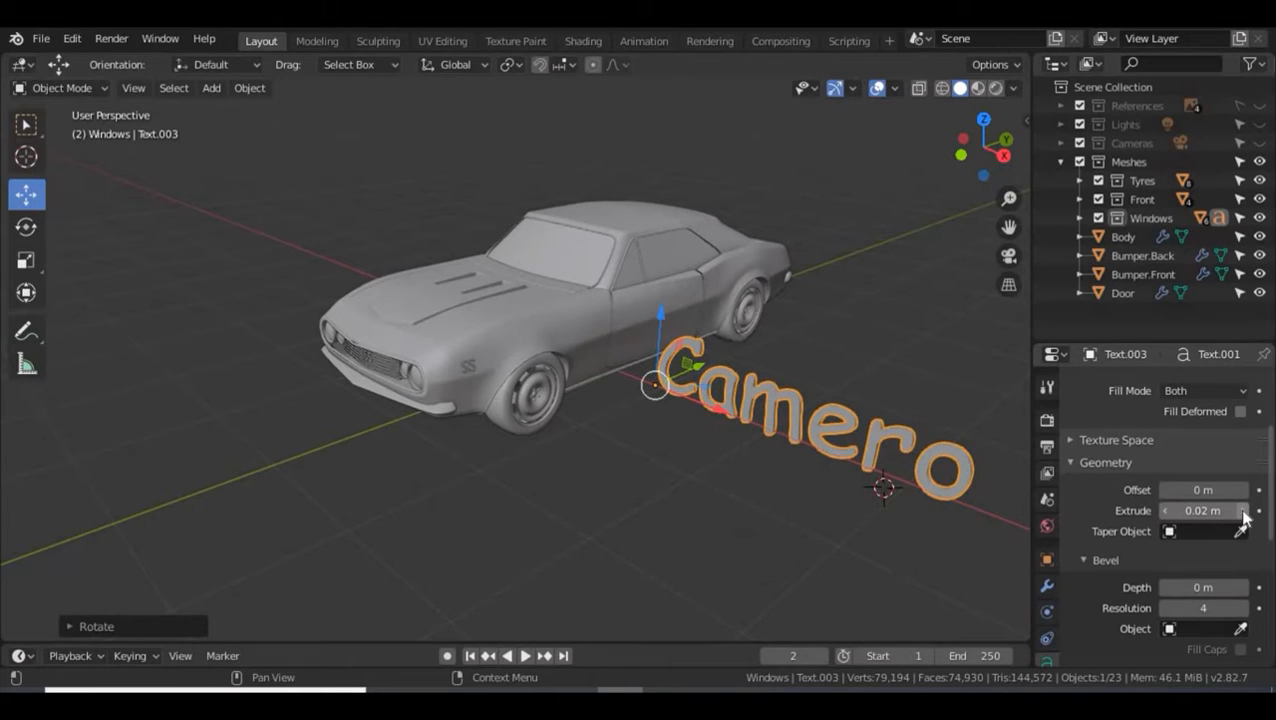
pyautogui.click(1242, 510)
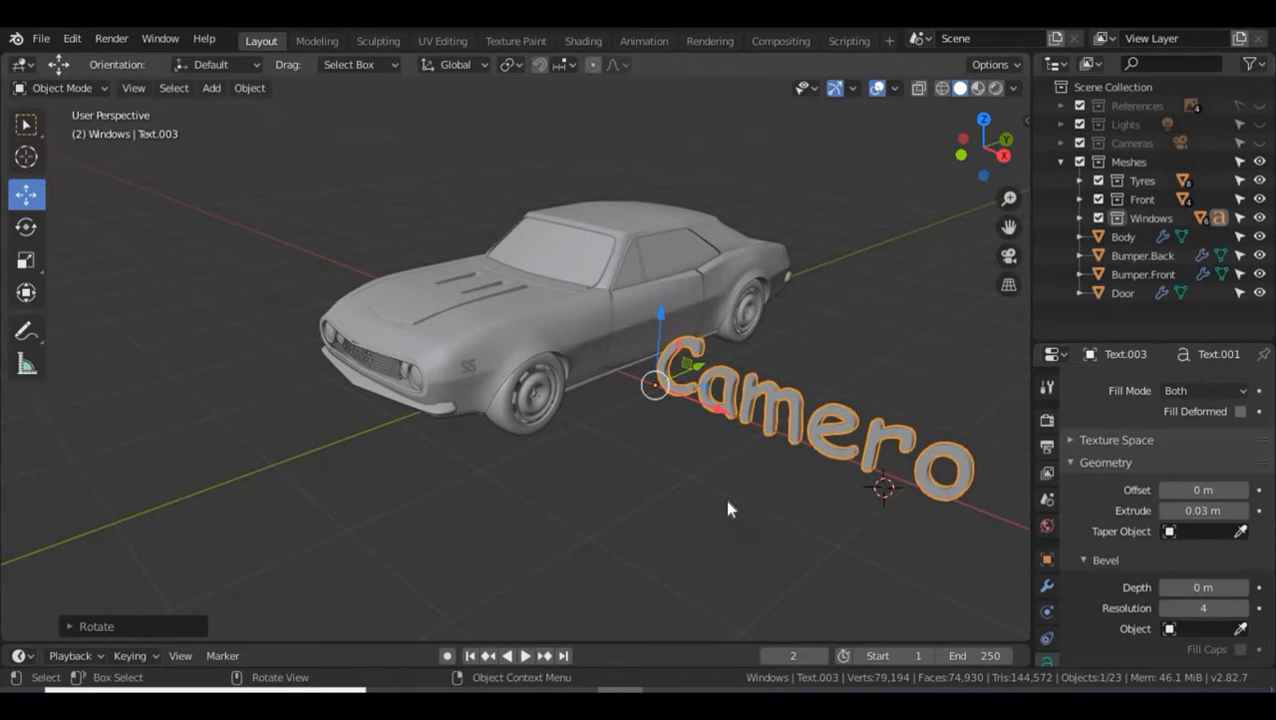
# - Convert the extruded Camero text object to a mesh
pyautogui.moveTo(725, 500); pyautogui.dragTo(683, 486, button='middle')
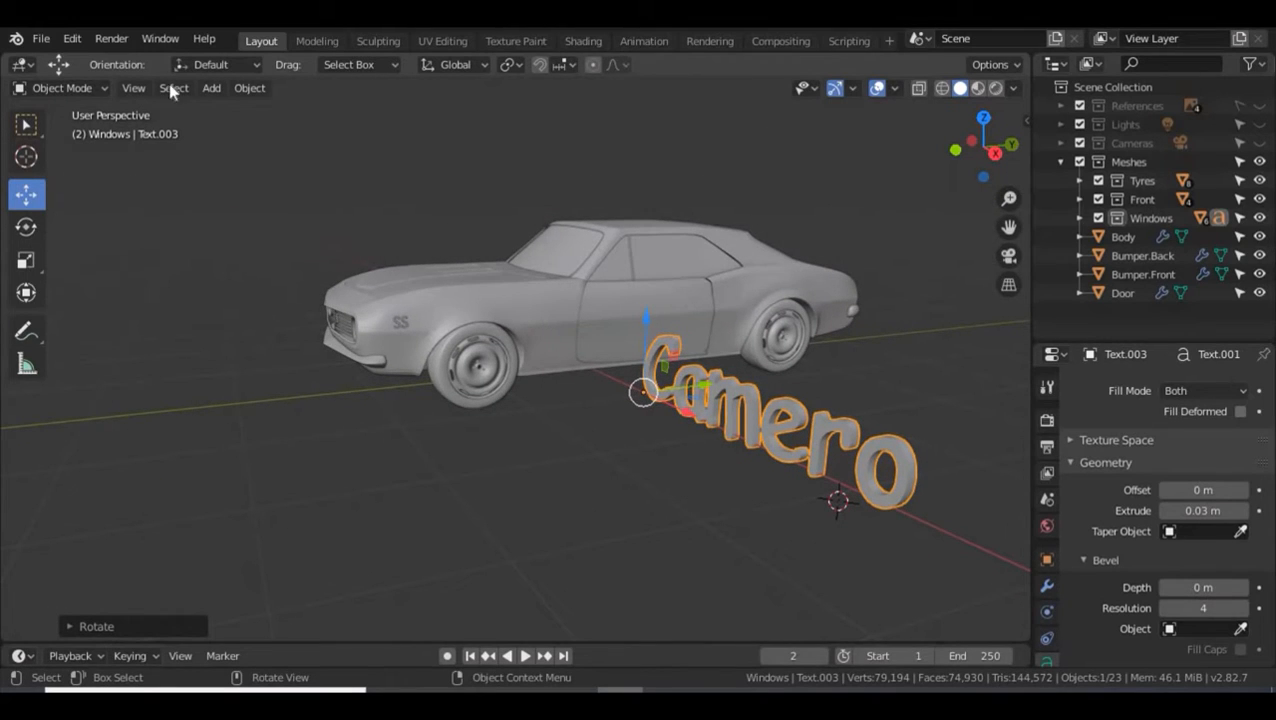
pyautogui.click(249, 88)
pyautogui.moveTo(363, 581)
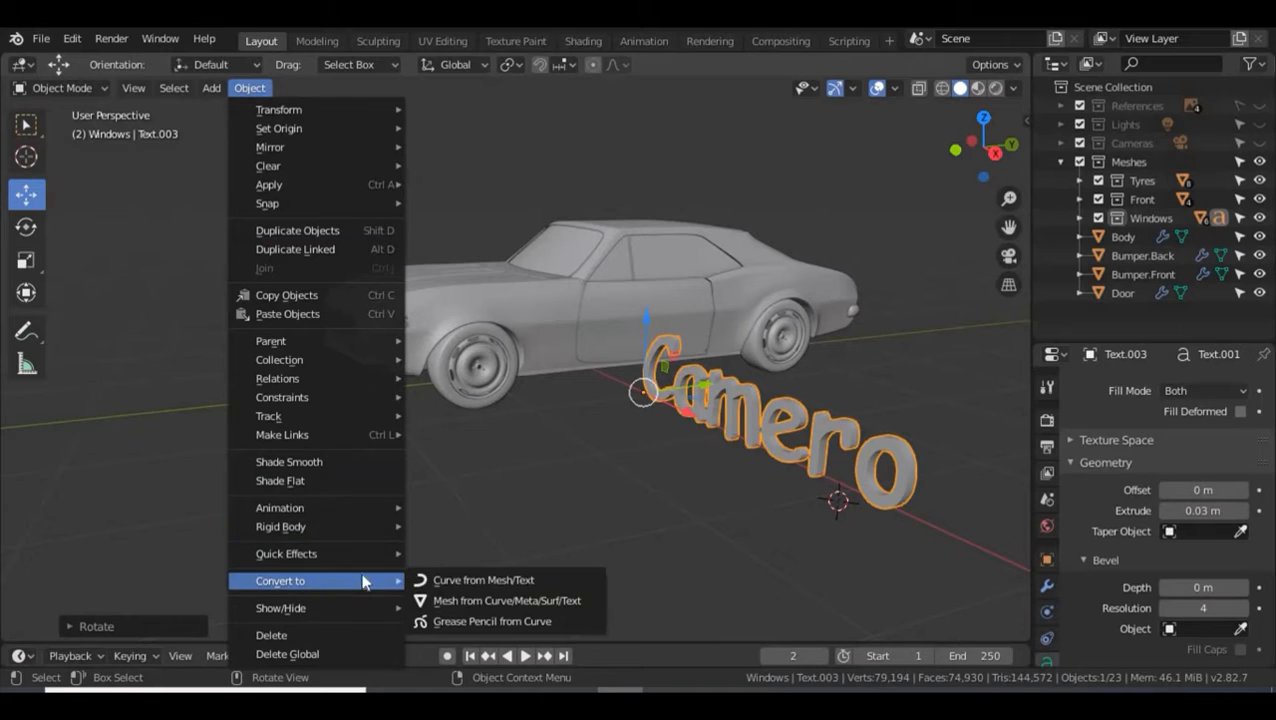
pyautogui.click(500, 600)
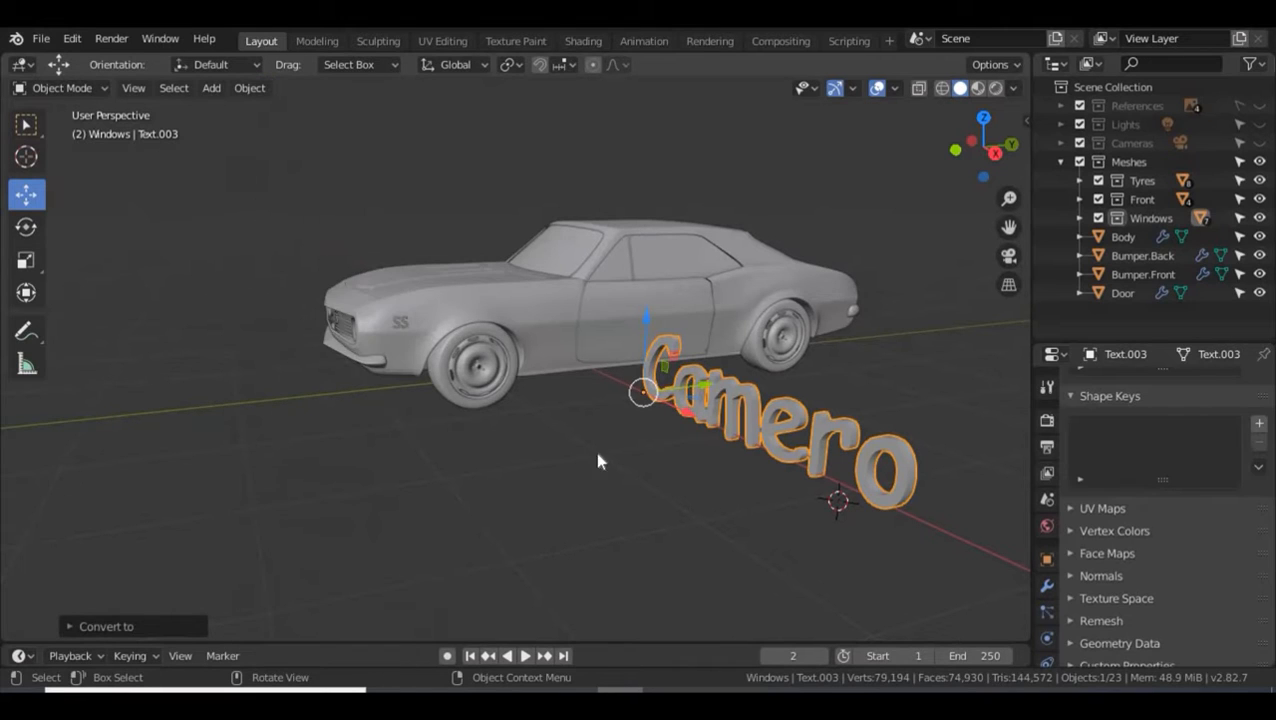
# - Rotate the Camero lettering 90° around the global Z axis so it runs parallel to the car's side
pyautogui.moveTo(597, 461)
pyautogui.mouseDown(button='middle')
pyautogui.moveTo(650, 478)
pyautogui.moveTo(542, 466)
pyautogui.moveTo(583, 458)
pyautogui.mouseUp(button='middle')
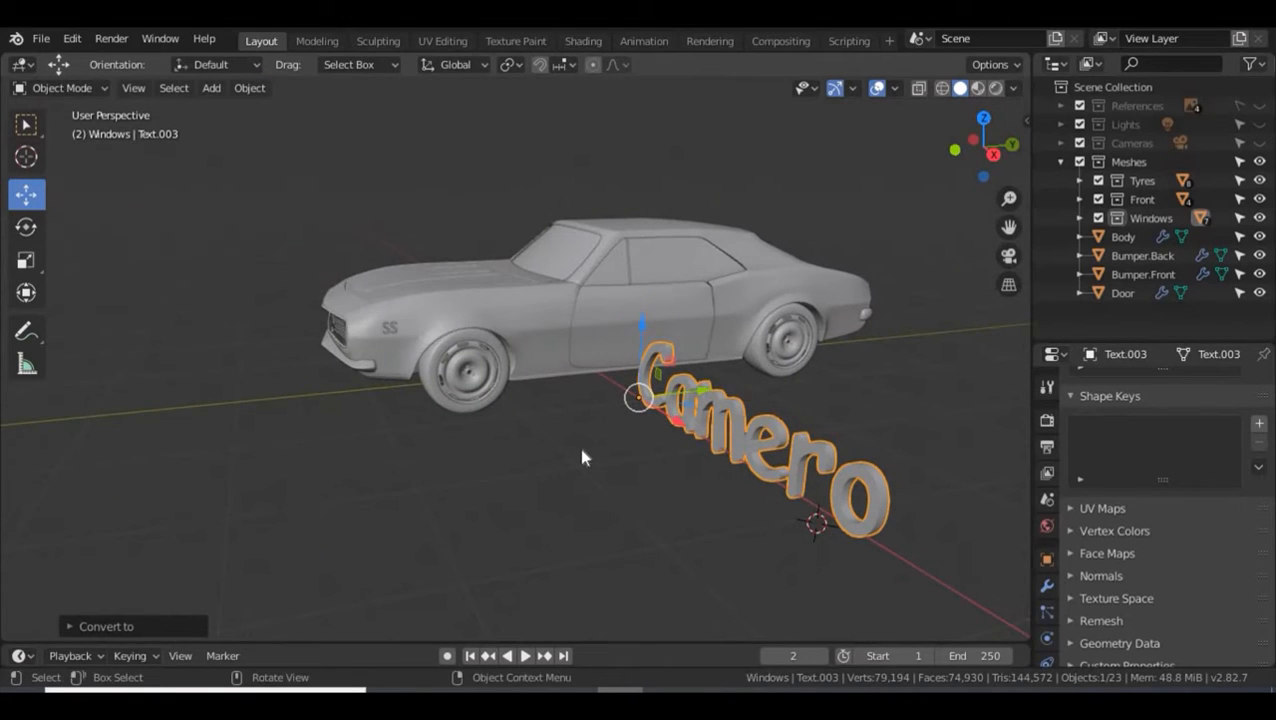
pyautogui.press('r')
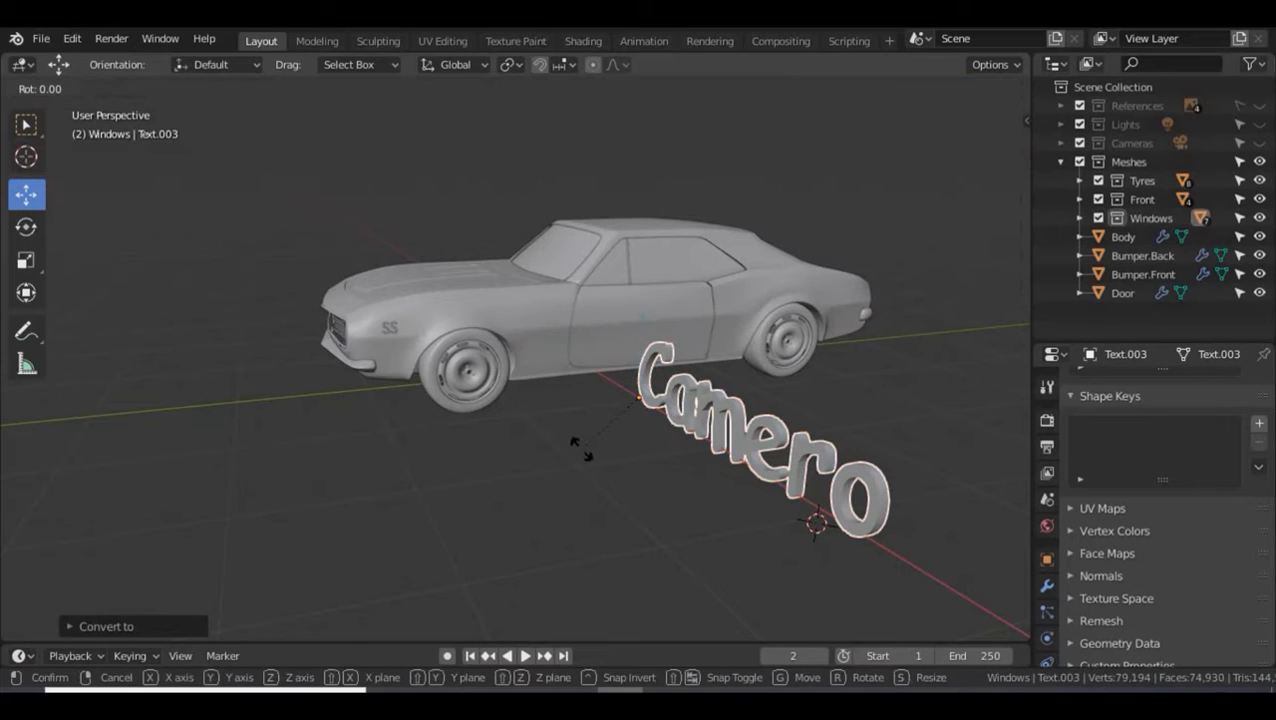
pyautogui.write('z')
pyautogui.write('90')
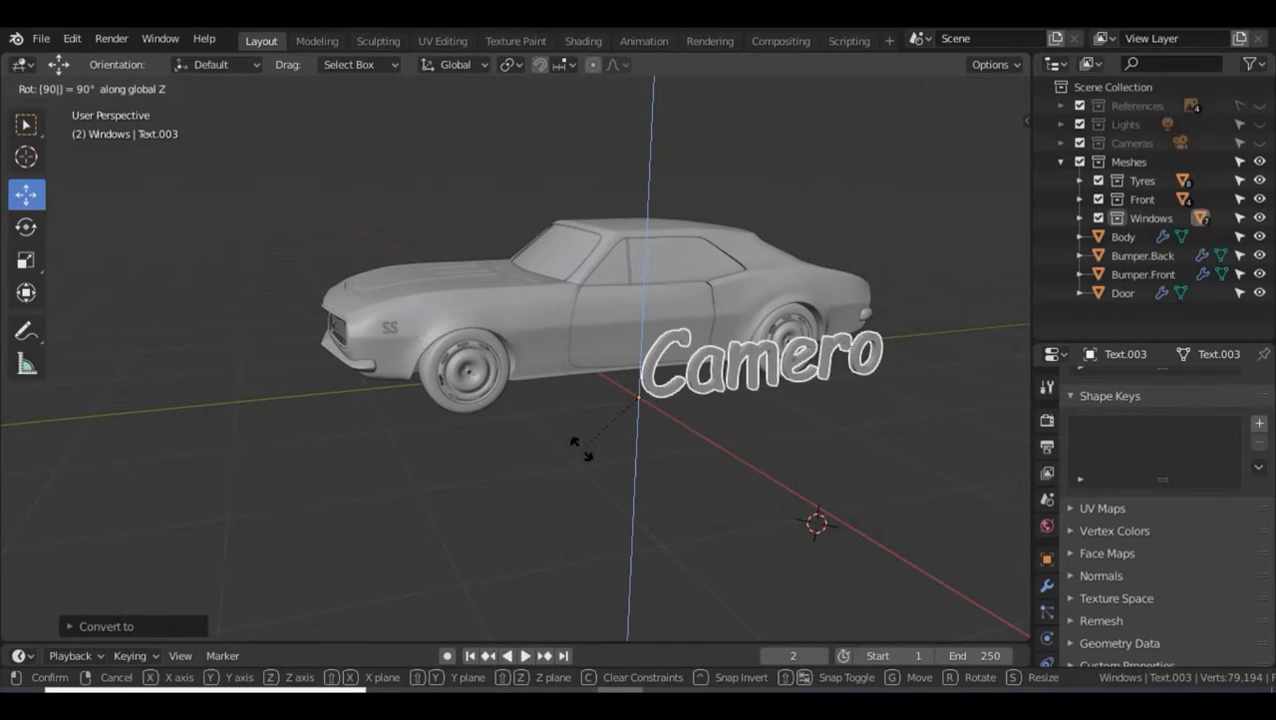
pyautogui.press('Return')
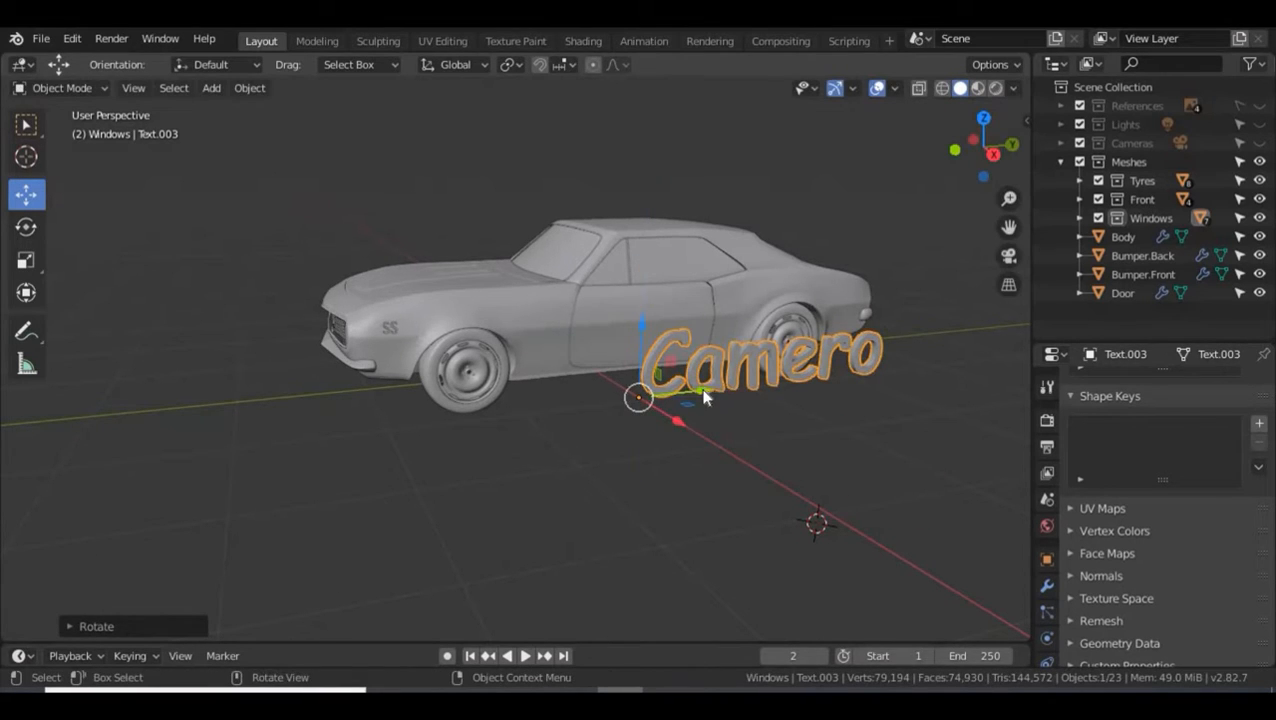
# - Move the Camero lettering along the Y axis toward the car's front, beside the front wheel
pyautogui.press('g')
pyautogui.press('y')
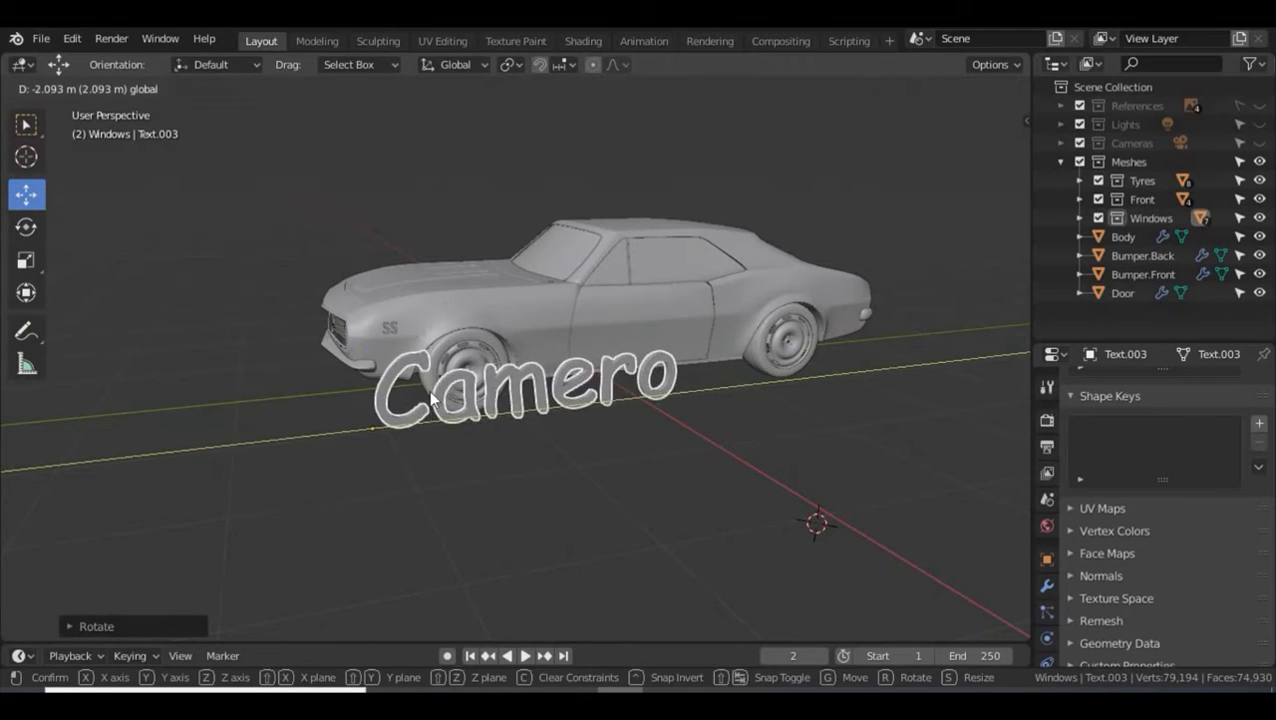
pyautogui.click(407, 396)
pyautogui.scroll(4, 596, 462)
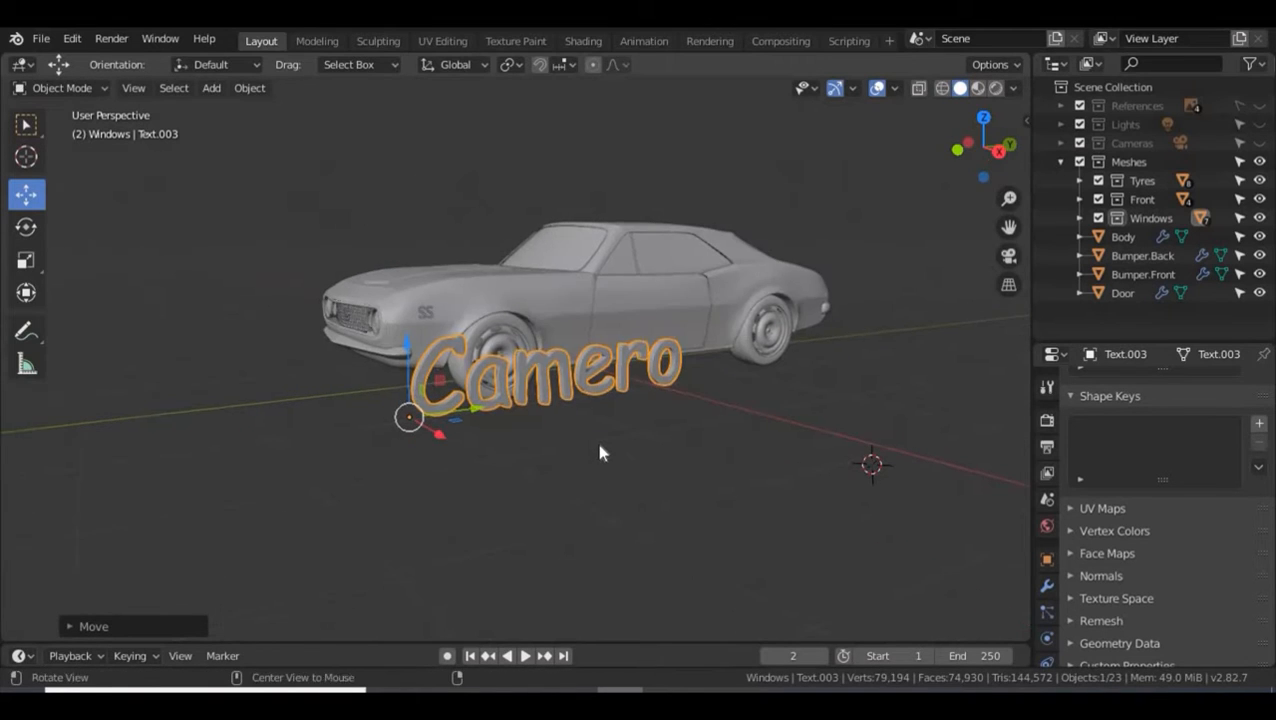
pyautogui.moveTo(577, 437); pyautogui.dragTo(449, 459, button='middle')
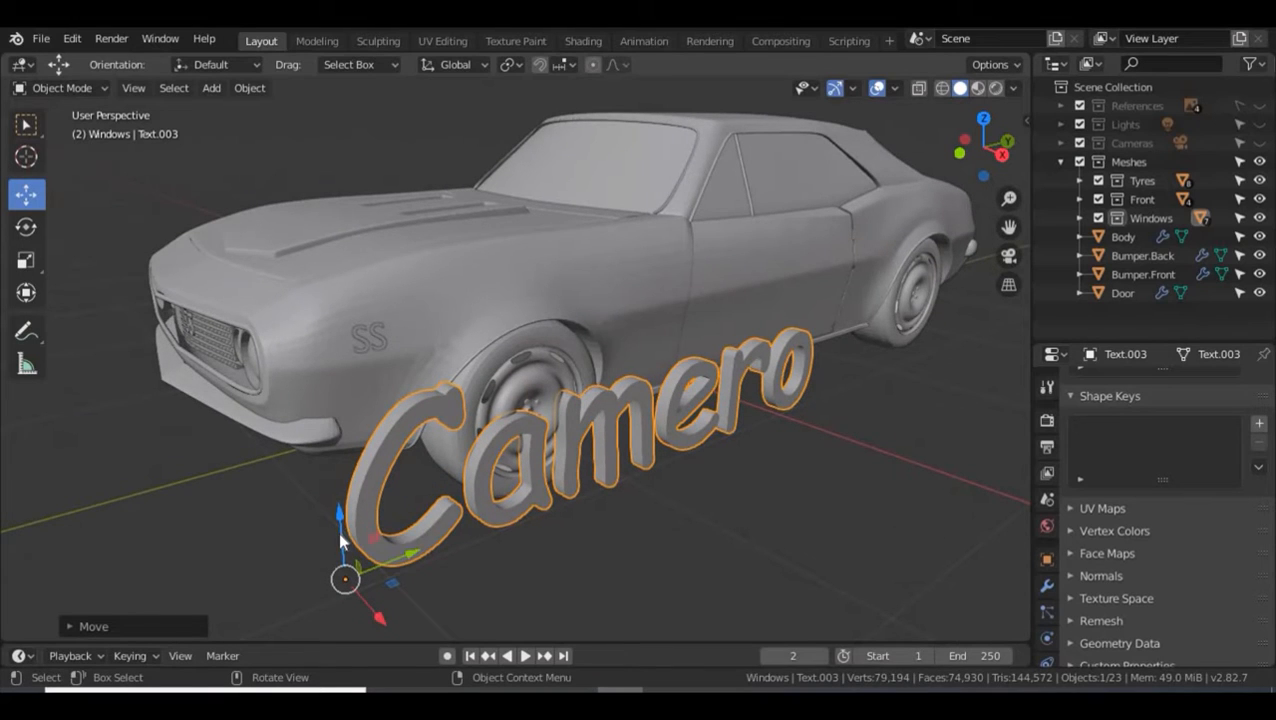
# - Scale down the Camero lettering and move it up beside the body panel behind the front wheel
pyautogui.press('s')
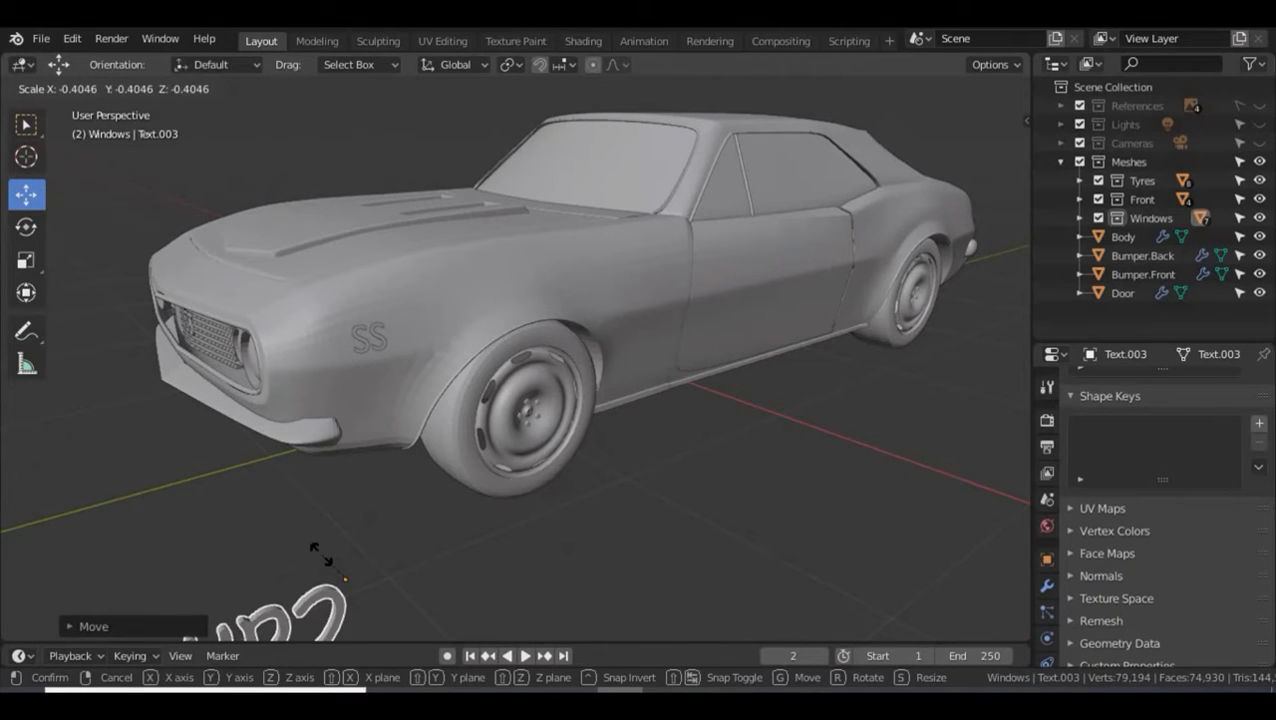
pyautogui.click(350, 559)
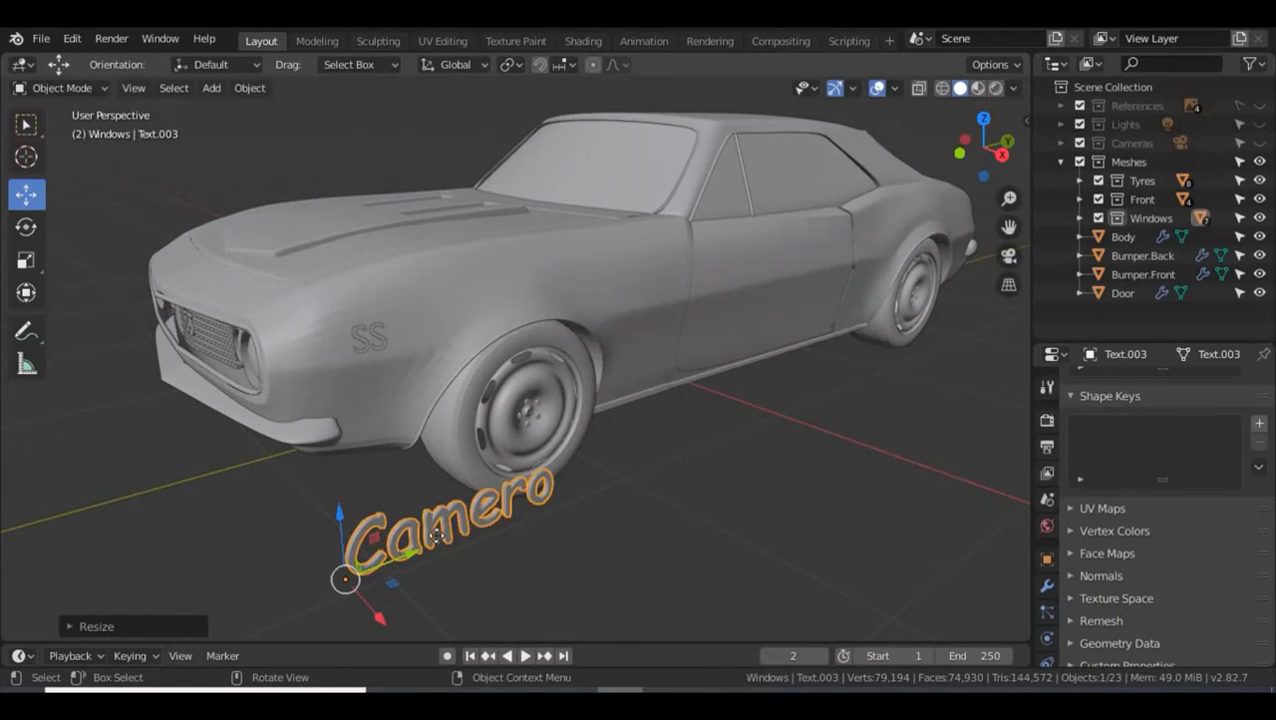
pyautogui.moveTo(437, 537); pyautogui.dragTo(600, 290)
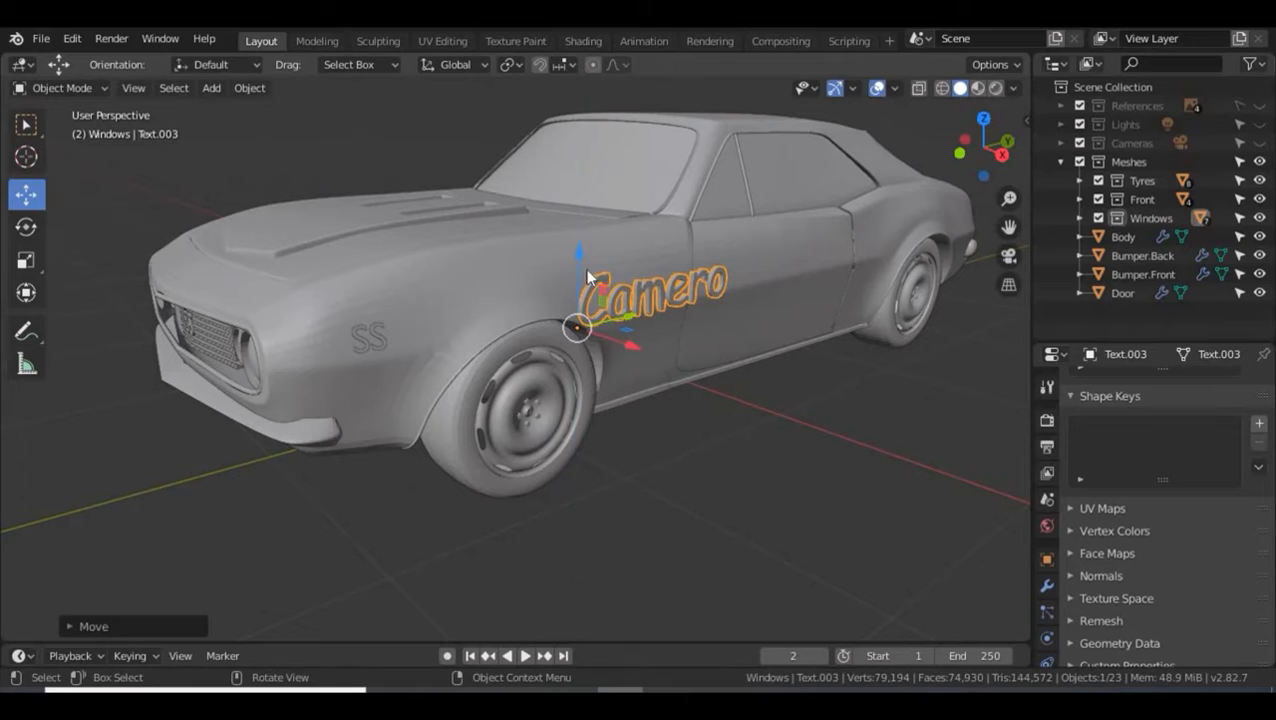
pyautogui.scroll(2, 640, 409)
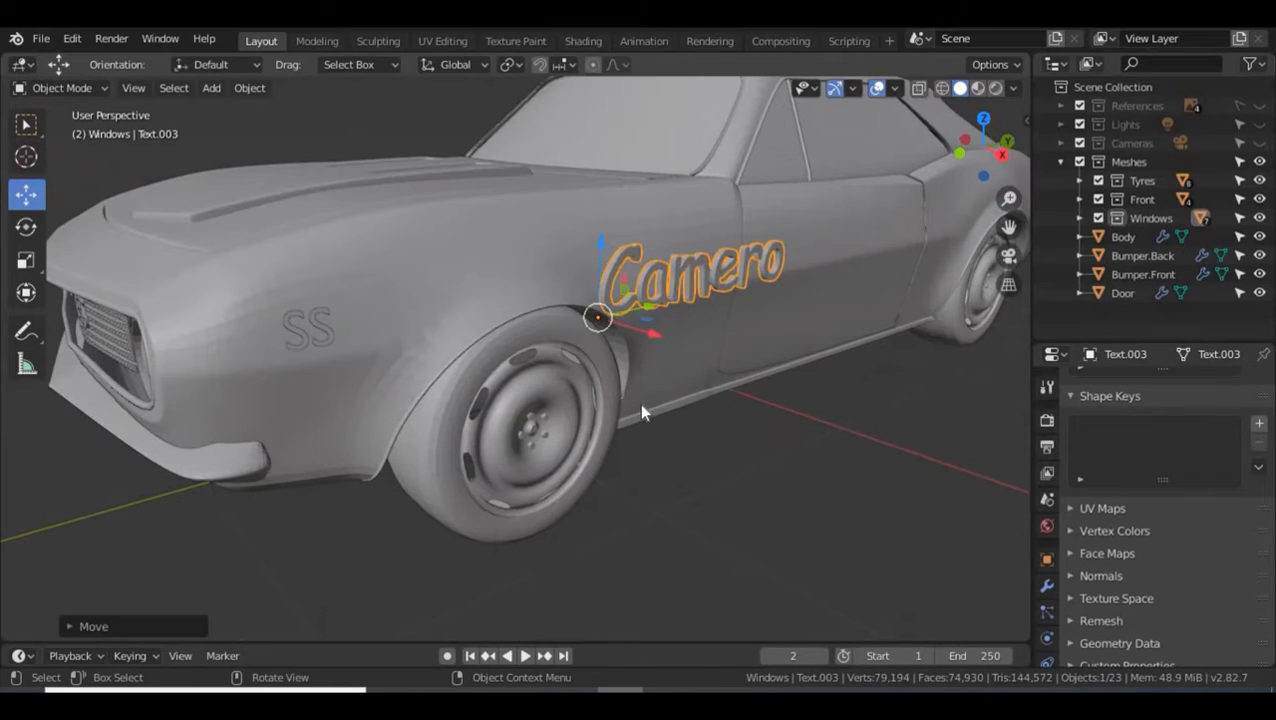
pyautogui.rightClick(698, 281)
pyautogui.moveTo(698, 282)
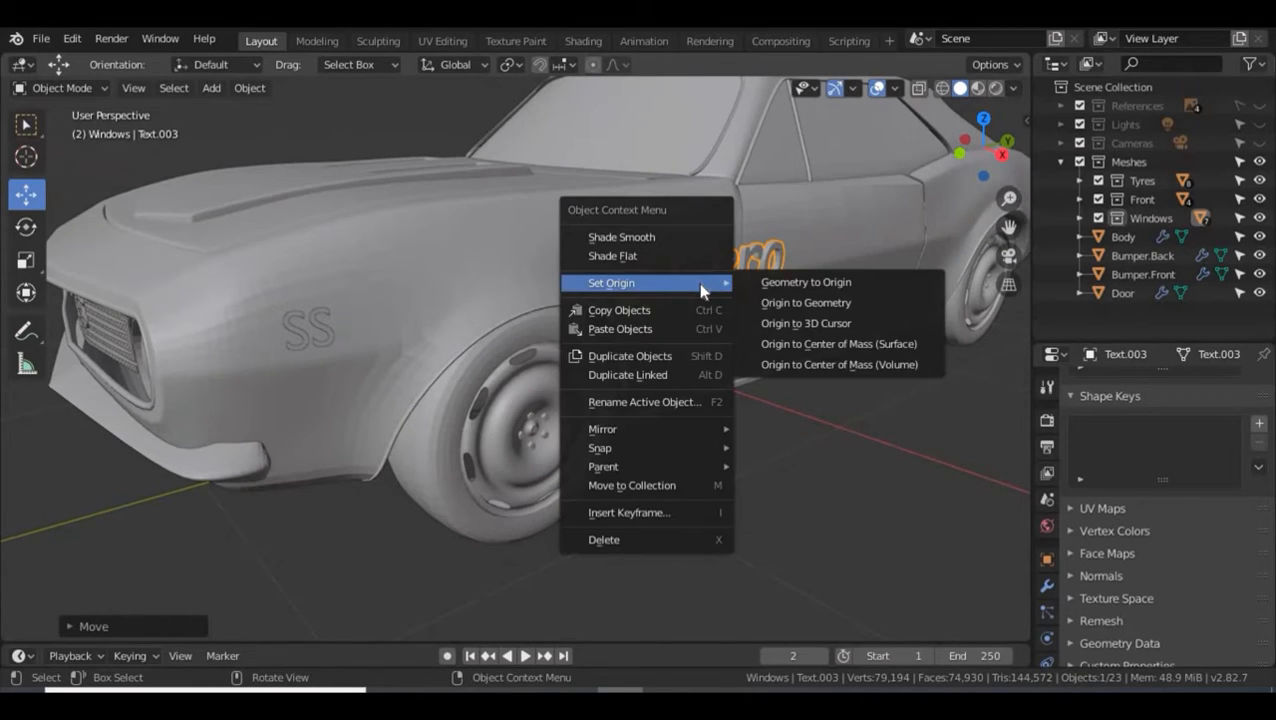
pyautogui.click(796, 324)
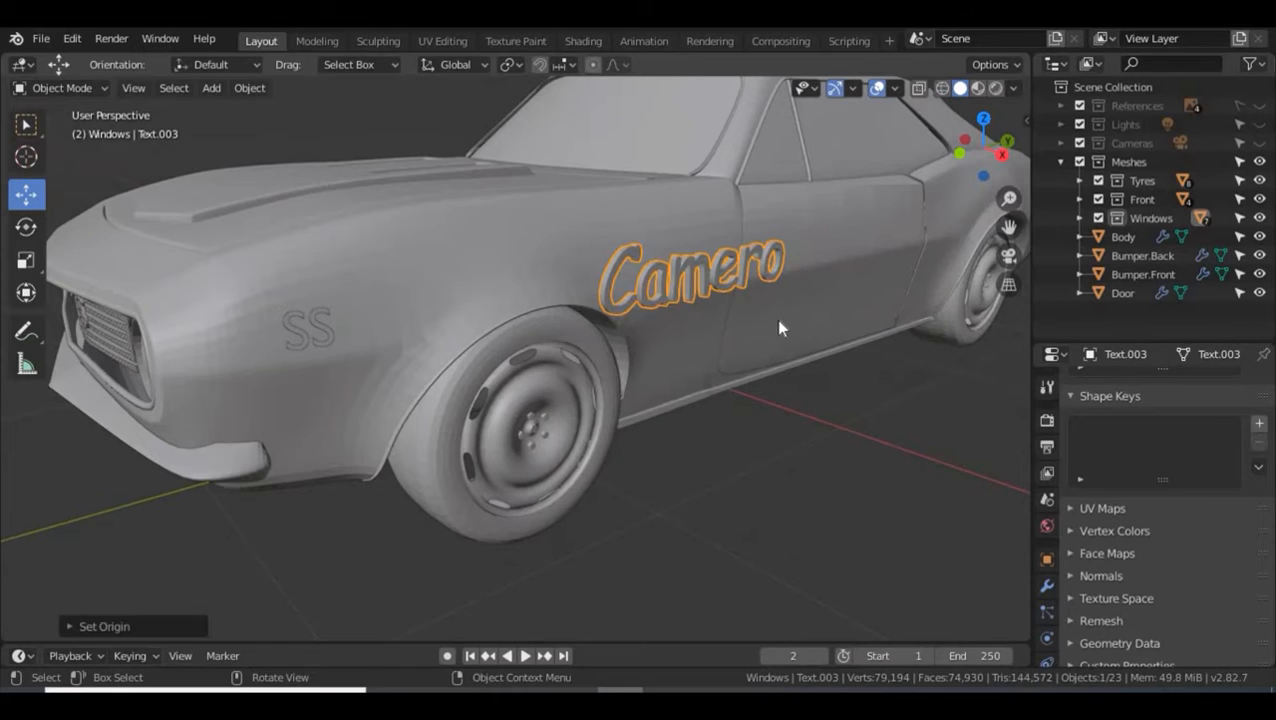
# - Set the Camero lettering's origin to its center of mass (surface) and scale it down to a small badge
pyautogui.rightClick(706, 284)
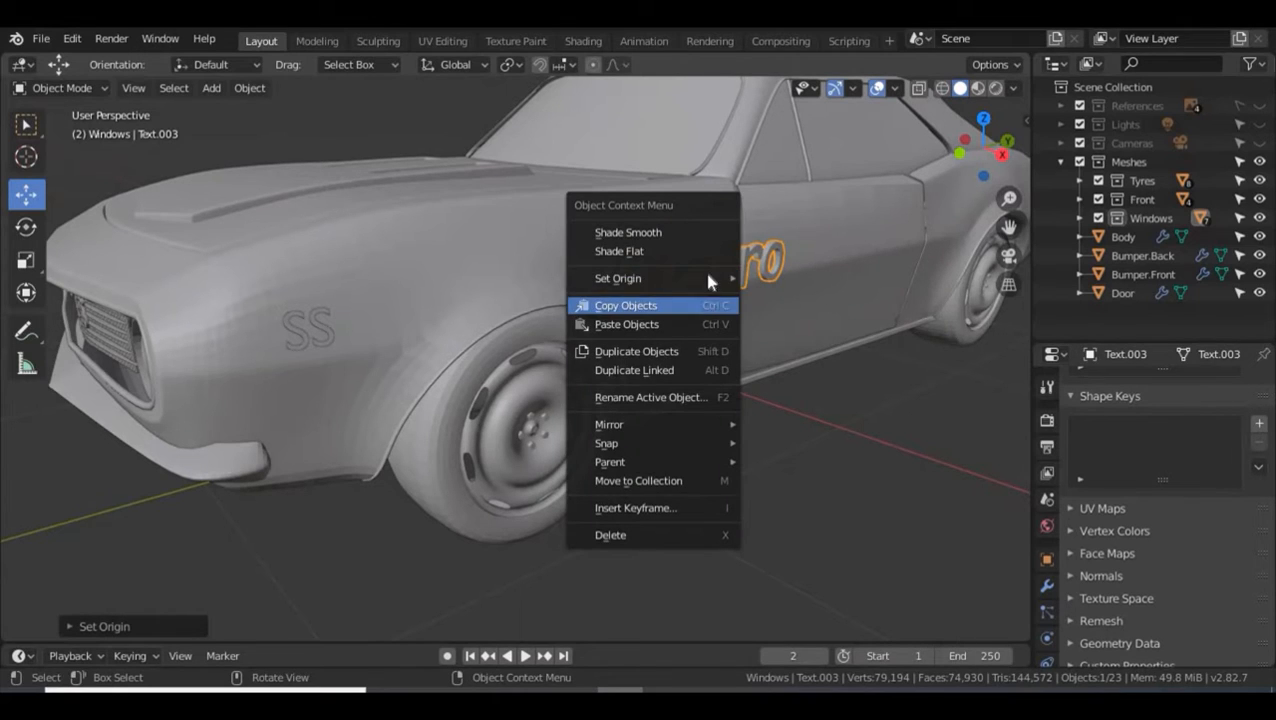
pyautogui.moveTo(708, 280)
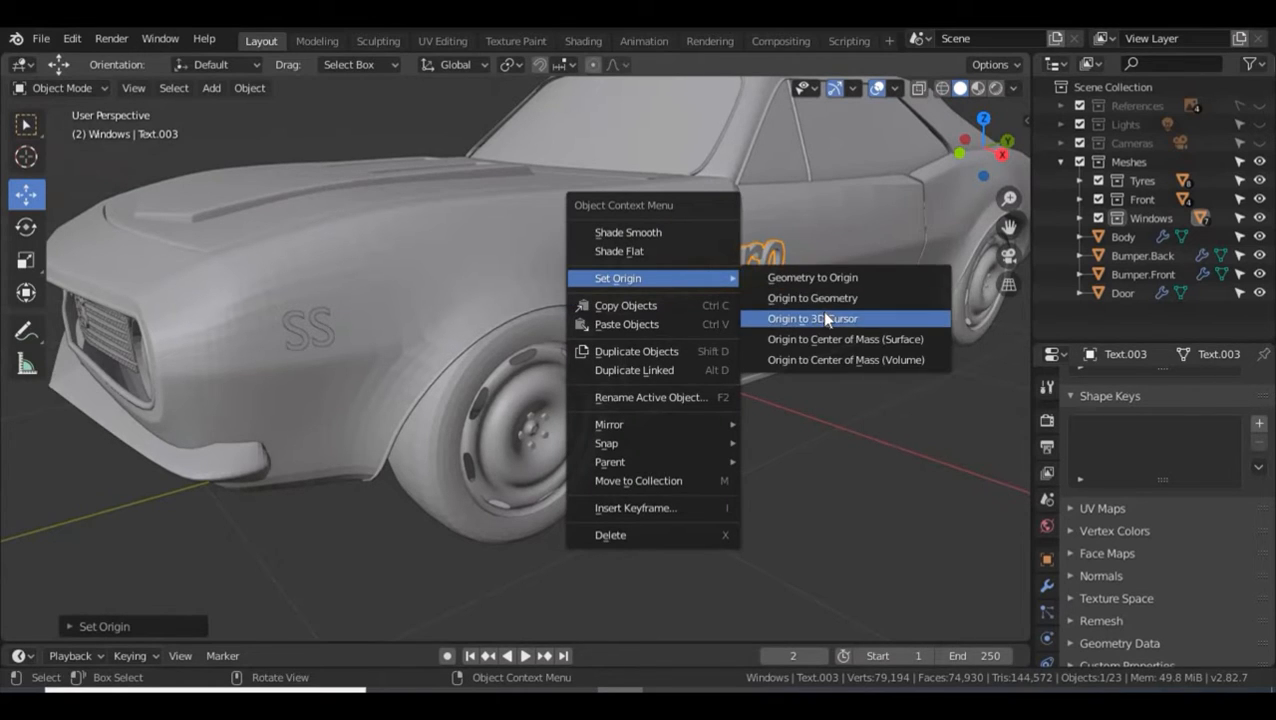
pyautogui.click(829, 341)
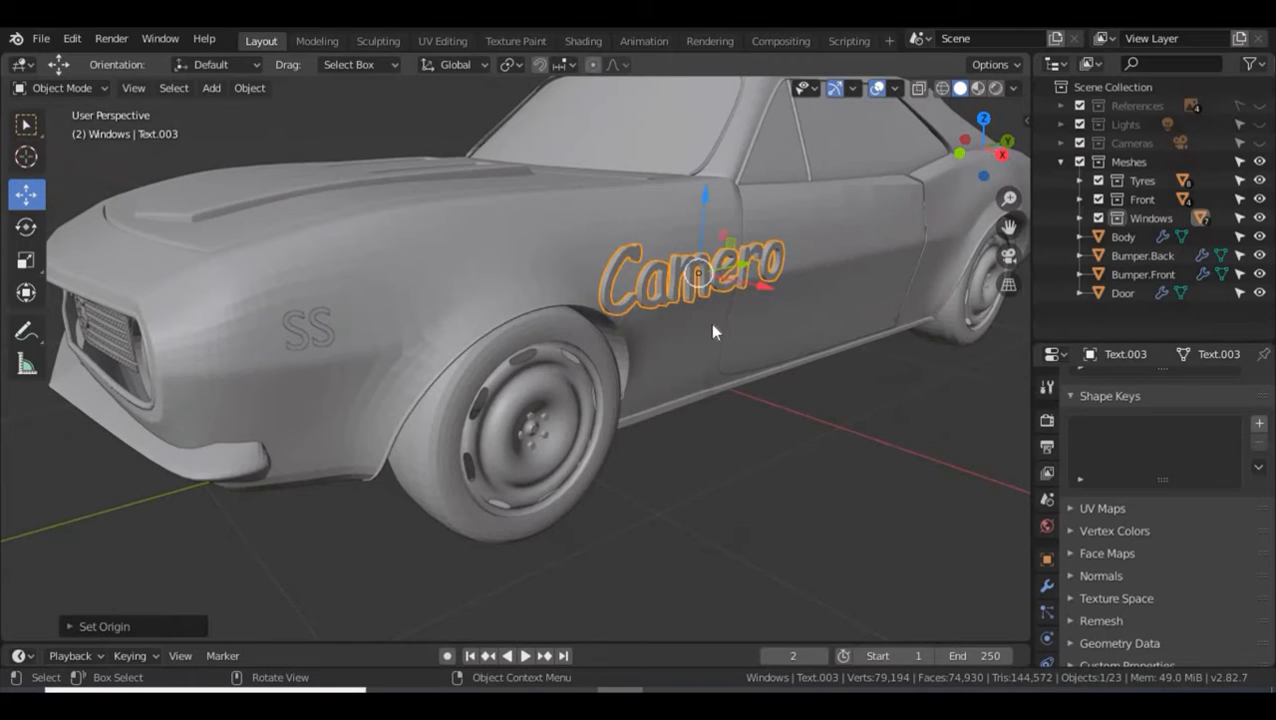
pyautogui.press('s')
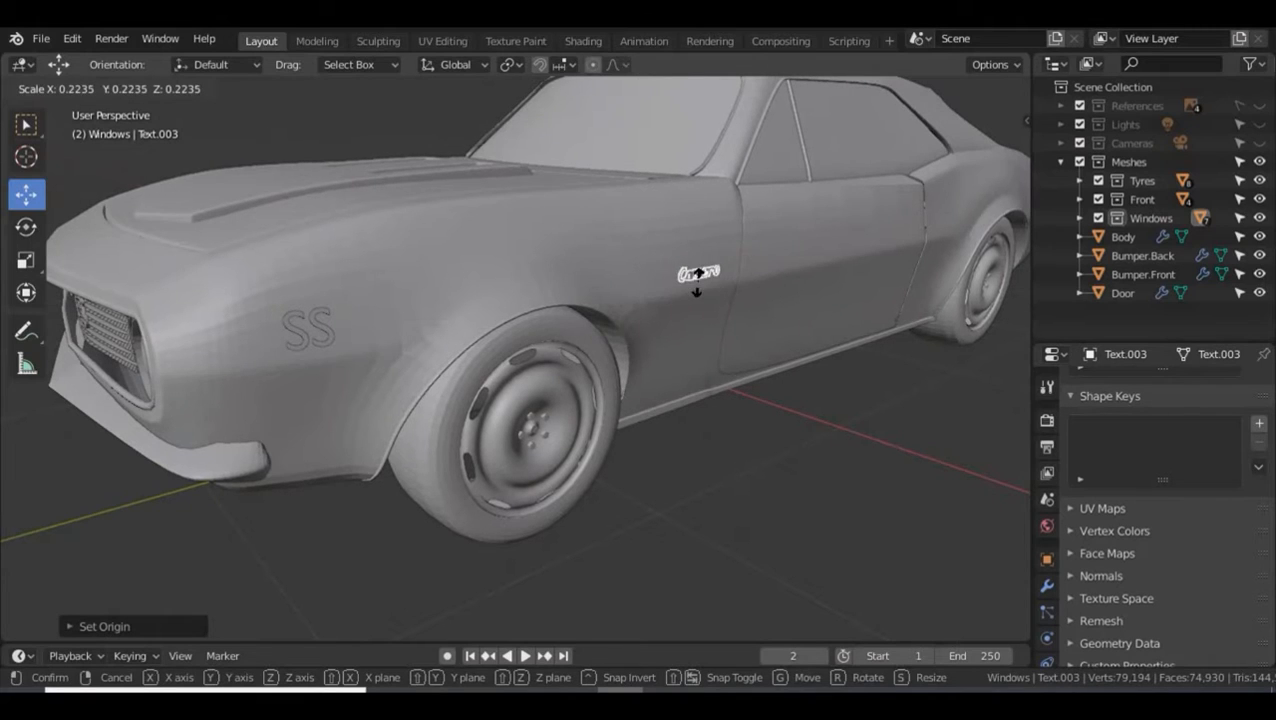
pyautogui.click(689, 279)
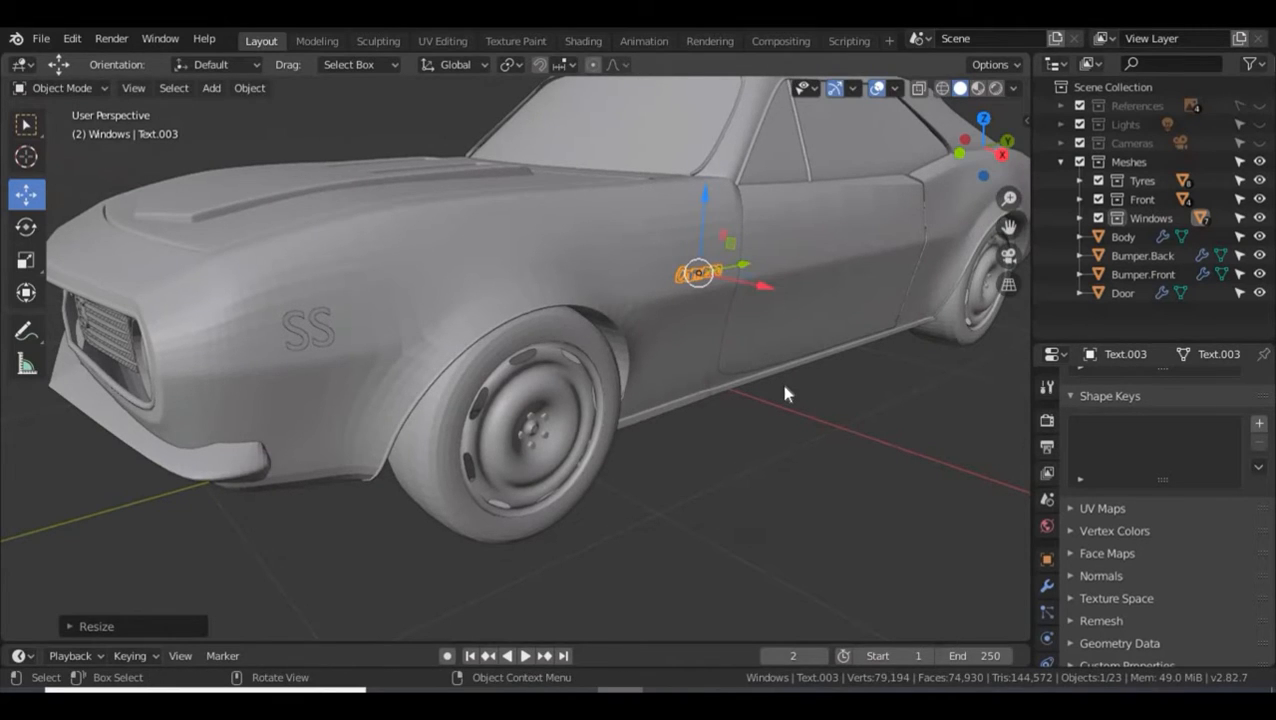
# - Move the Camero badge along the X axis inward against the fender, just ahead of the door
pyautogui.keyDown('shift'); pyautogui.moveTo(784, 385); pyautogui.dragTo(794, 458, button='middle'); pyautogui.keyUp('shift')
pyautogui.scroll(2, 707, 445)
pyautogui.scroll(2, 703, 441)
pyautogui.scroll(-4, 705, 470)
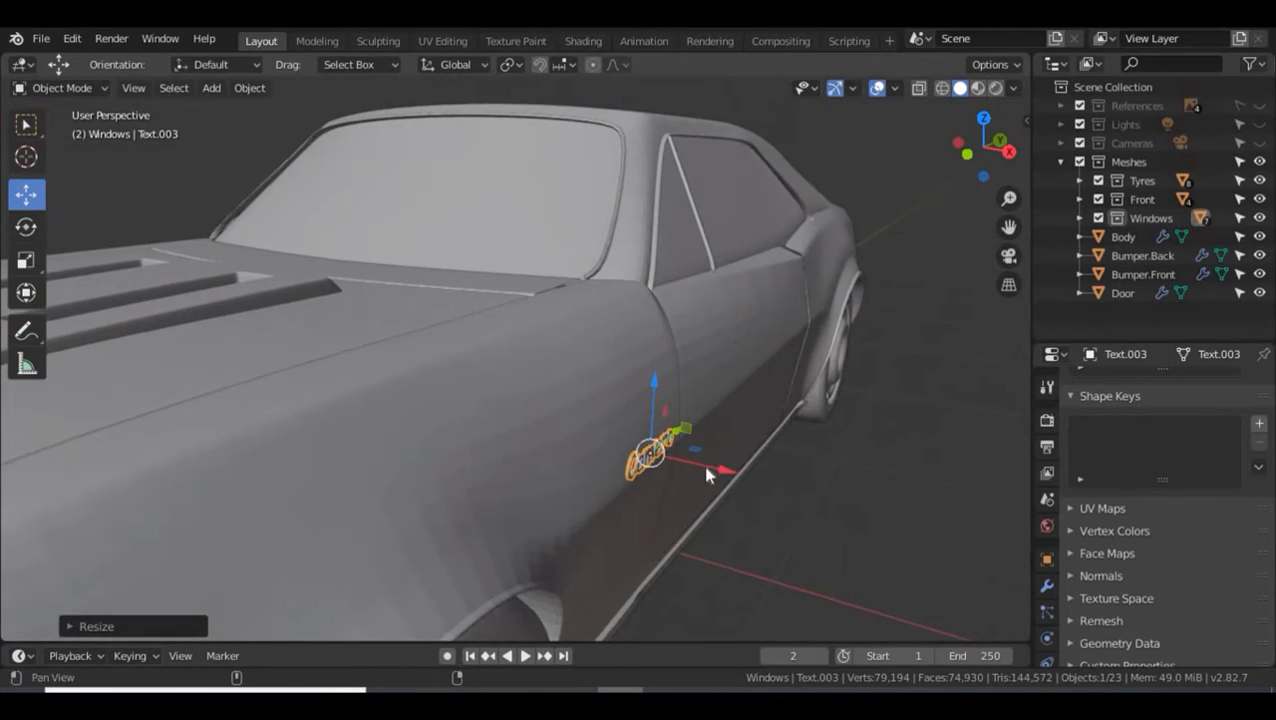
pyautogui.moveTo(725, 462); pyautogui.dragTo(715, 450, button='middle')
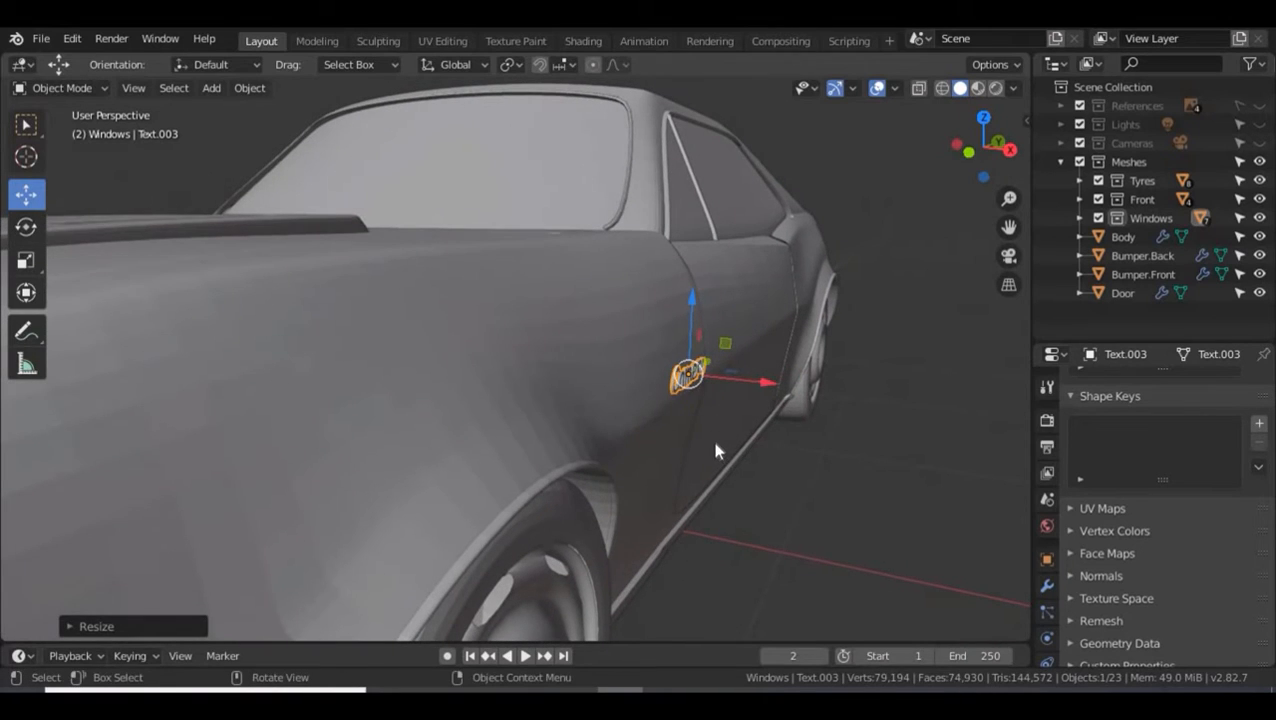
pyautogui.scroll(3, 710, 433)
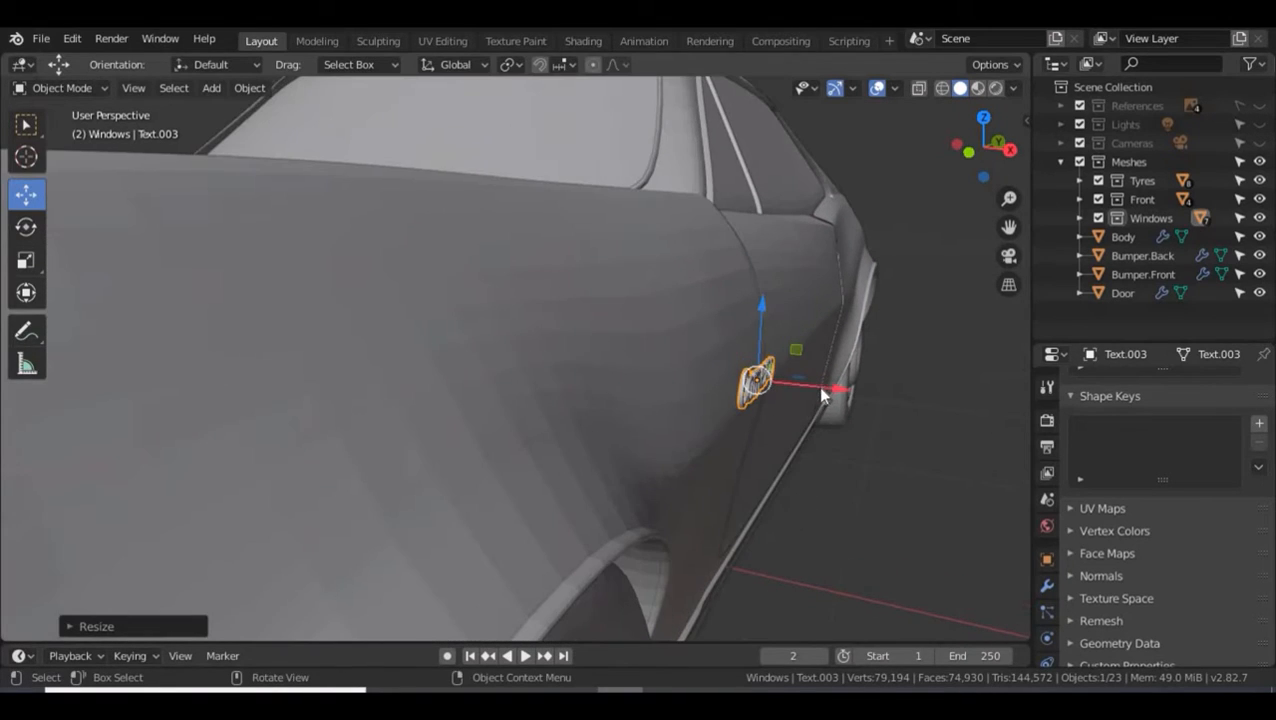
pyautogui.moveTo(809, 387); pyautogui.dragTo(790, 382)
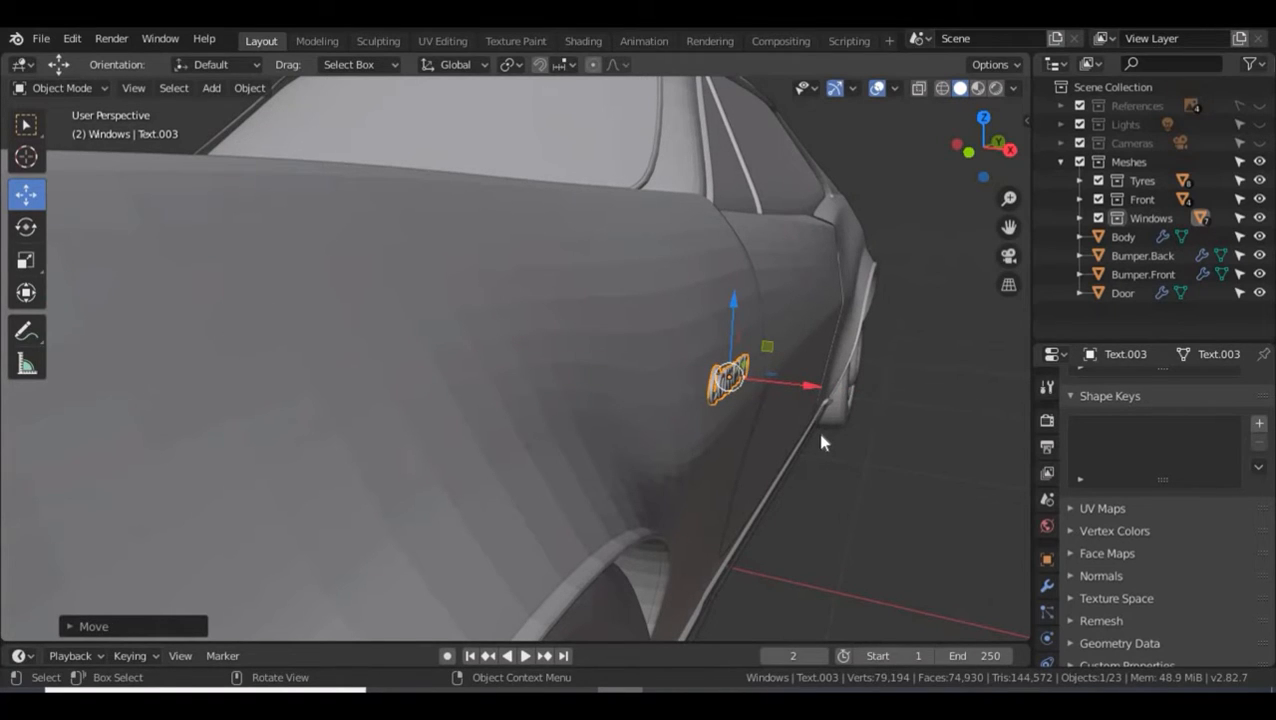
# - Rotate the Camero badge about -11° around the global Y axis and nudge it along X to follow the fender's slope
pyautogui.press('r')
pyautogui.press('y')
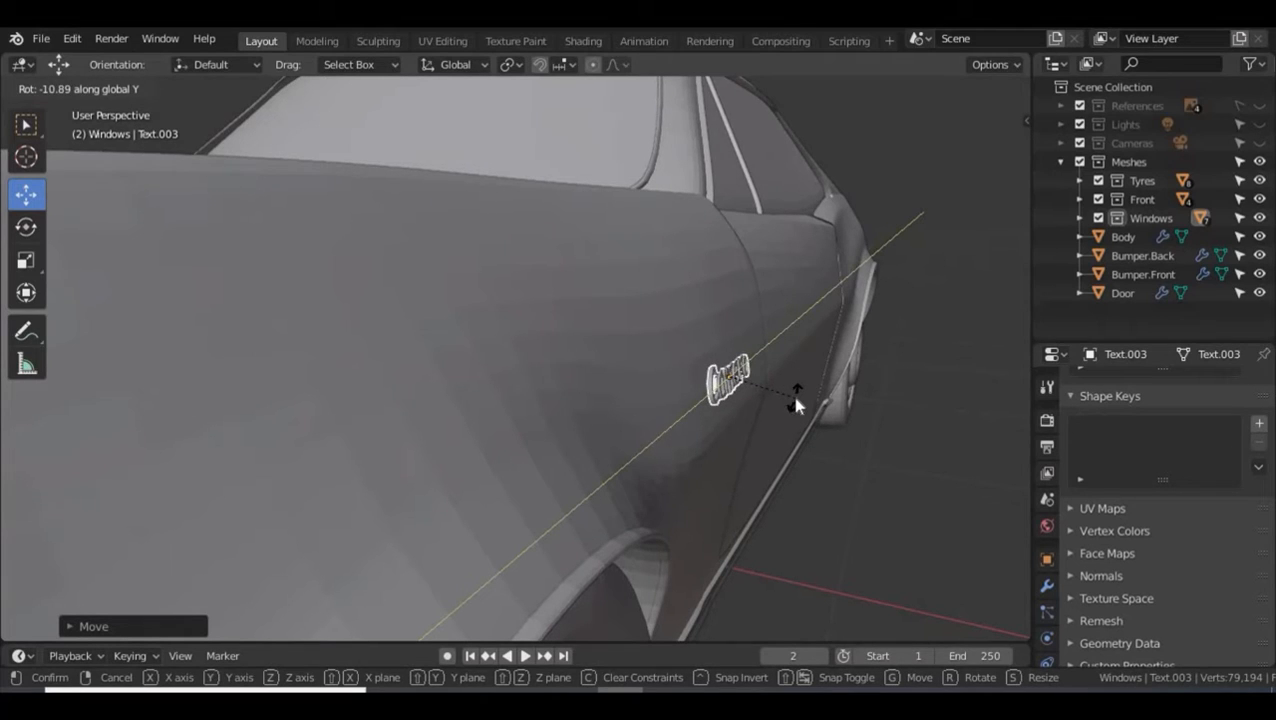
pyautogui.click(794, 400)
pyautogui.moveTo(795, 447); pyautogui.dragTo(801, 441, button='middle')
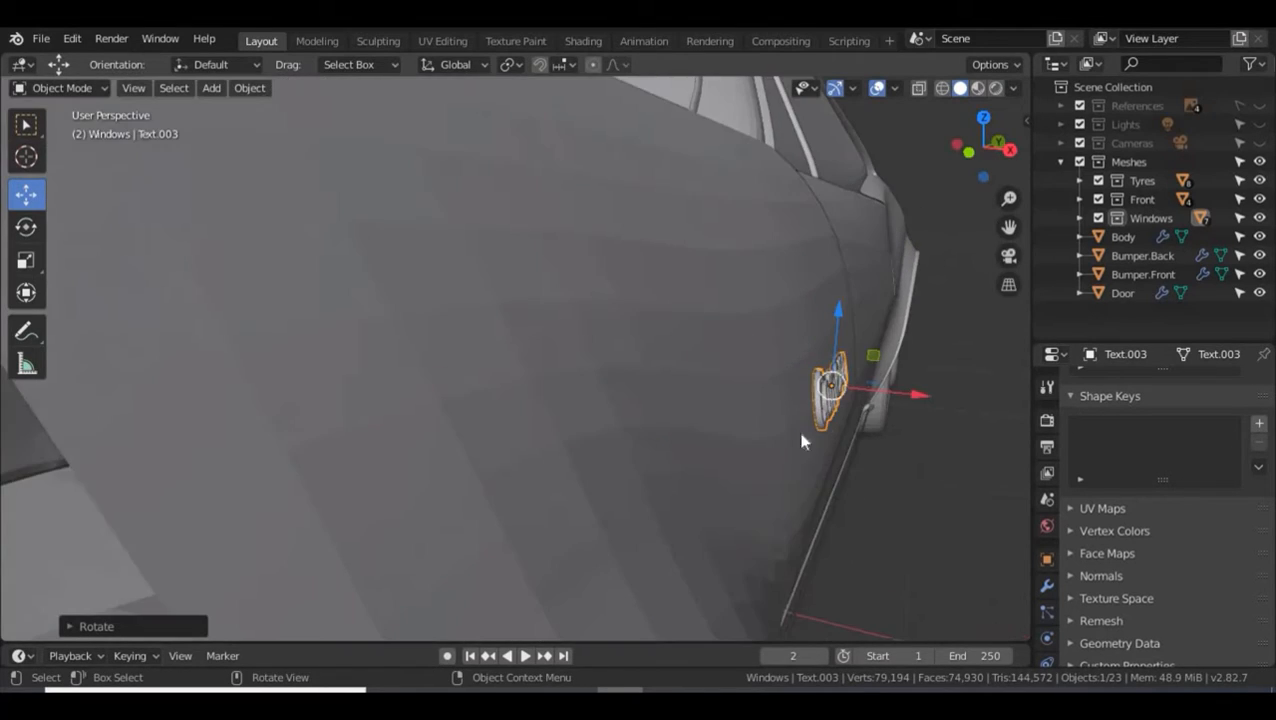
pyautogui.moveTo(897, 392); pyautogui.dragTo(899, 389)
# - Examine the Camero badge's size and placement on the fender from the car's side and front
pyautogui.keyDown('alt'); pyautogui.moveTo(904, 483); pyautogui.dragTo(826, 463); pyautogui.keyUp('alt')
pyautogui.scroll(-10, 800, 445)
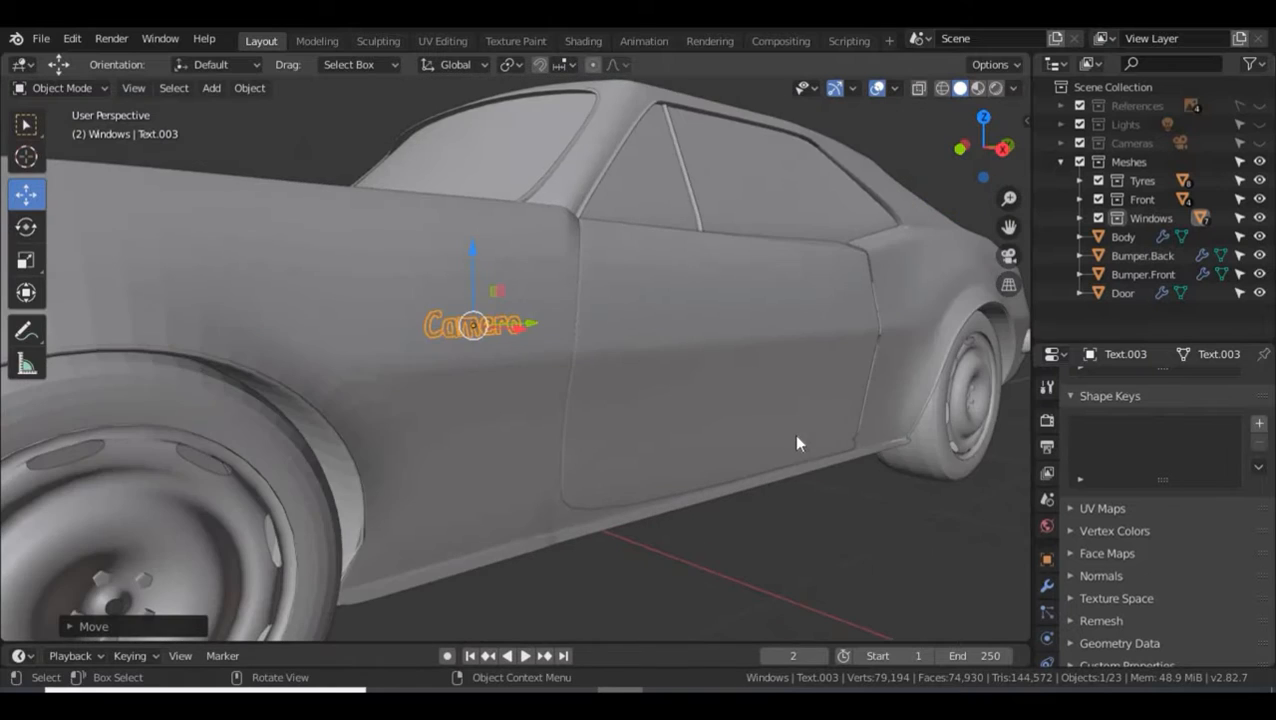
pyautogui.scroll(-4, 793, 443)
pyautogui.scroll(4, 793, 443)
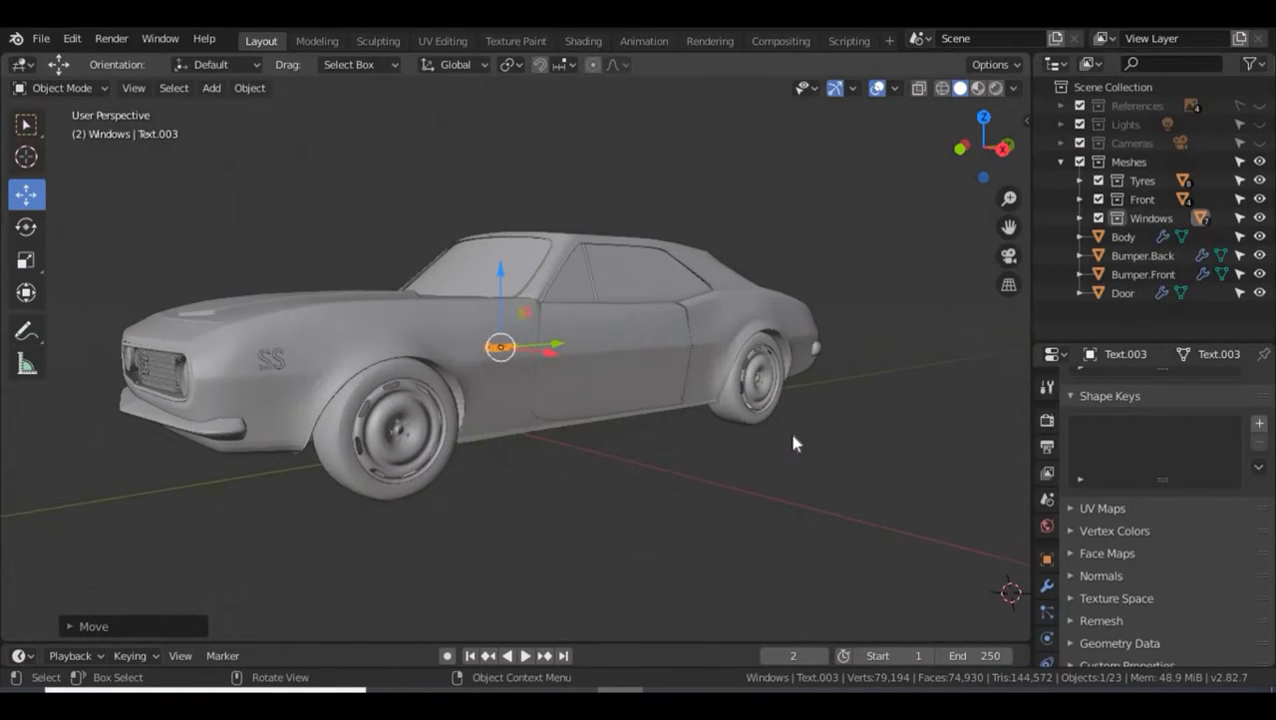
pyautogui.keyDown('alt'); pyautogui.moveTo(643, 511); pyautogui.dragTo(727, 512); pyautogui.keyUp('alt')
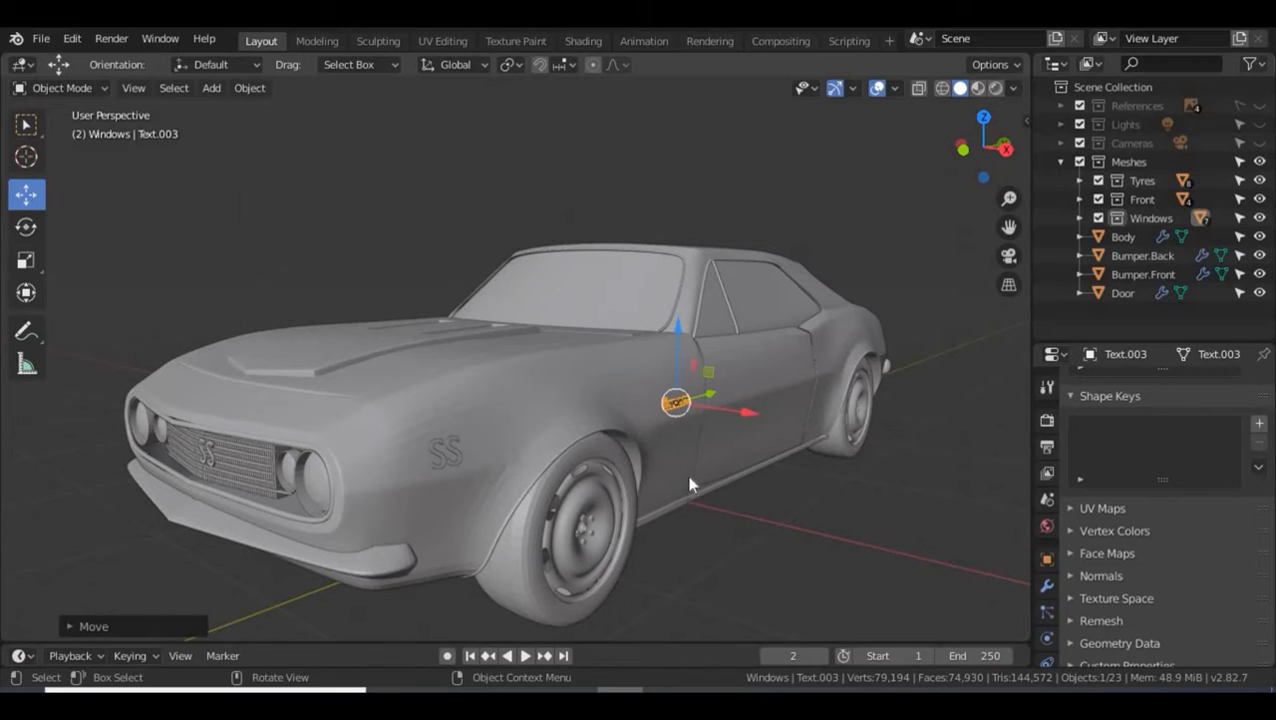
pyautogui.moveTo(605, 500)
pyautogui.keyDown('alt'); pyautogui.mouseDown()
pyautogui.moveTo(804, 499)
pyautogui.moveTo(717, 512)
pyautogui.moveTo(579, 502)
pyautogui.moveTo(590, 498)
pyautogui.mouseUp(); pyautogui.keyUp('alt')
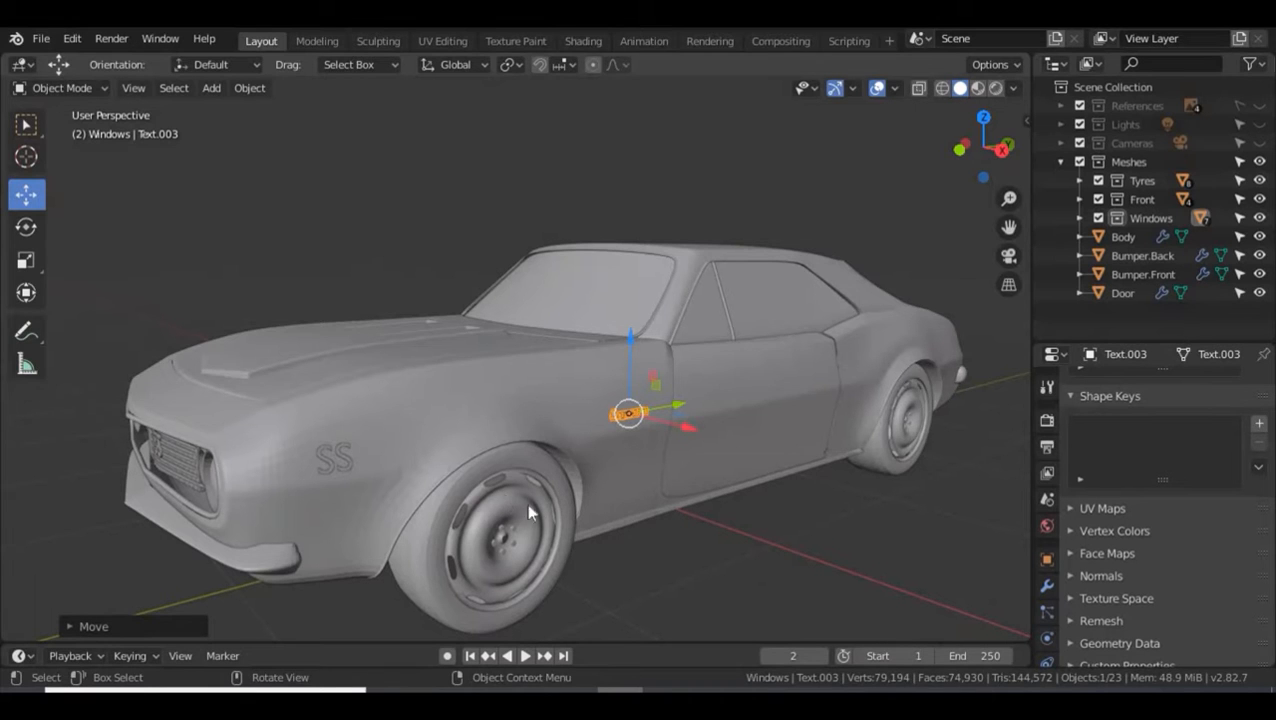
pyautogui.moveTo(526, 502)
pyautogui.mouseDown(button='middle')
pyautogui.moveTo(546, 490)
pyautogui.moveTo(675, 494)
pyautogui.moveTo(541, 500)
pyautogui.mouseUp(button='middle')
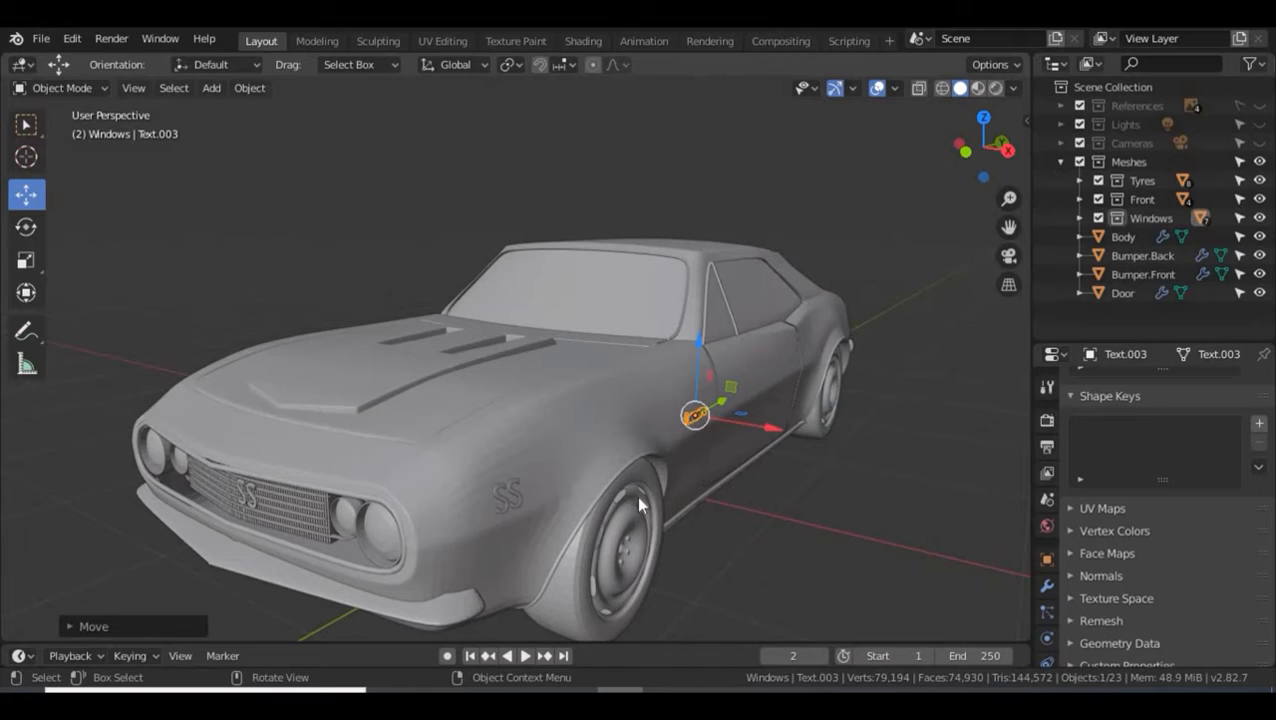
# - Duplicate the Camero badge along the global X axis to the opposite side of the car
pyautogui.hotkey('shift', 'd')
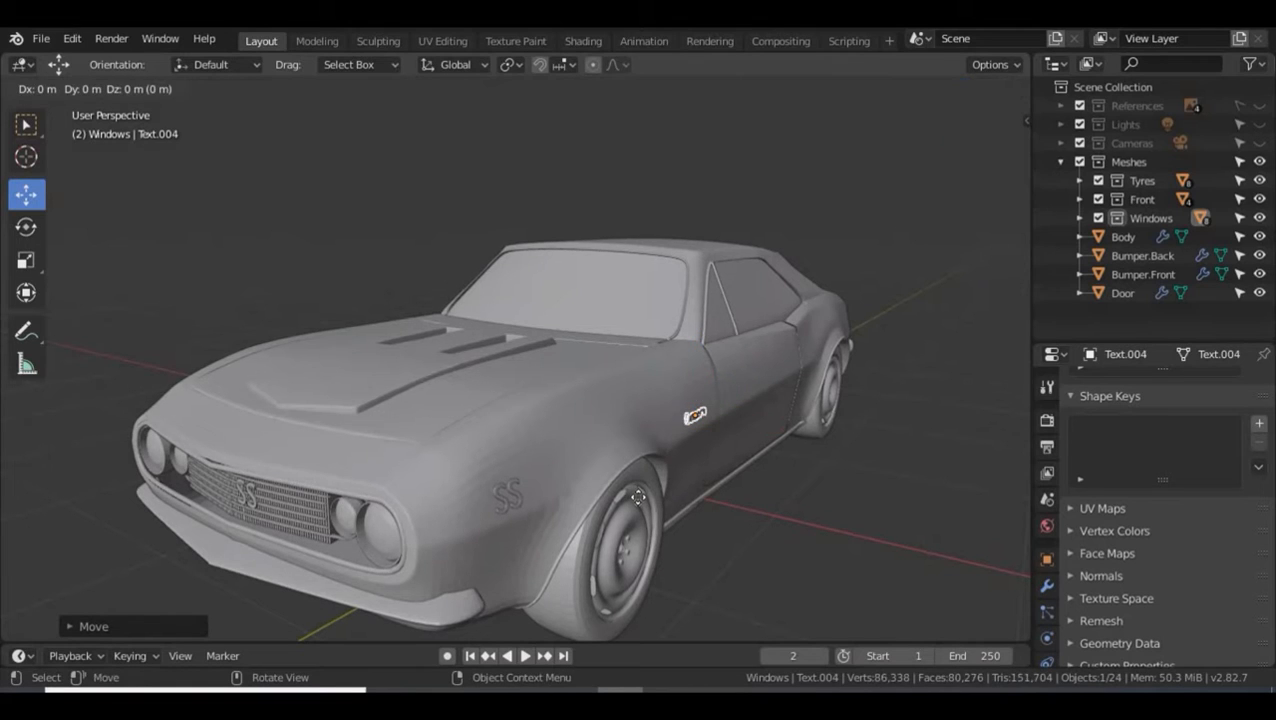
pyautogui.press('x')
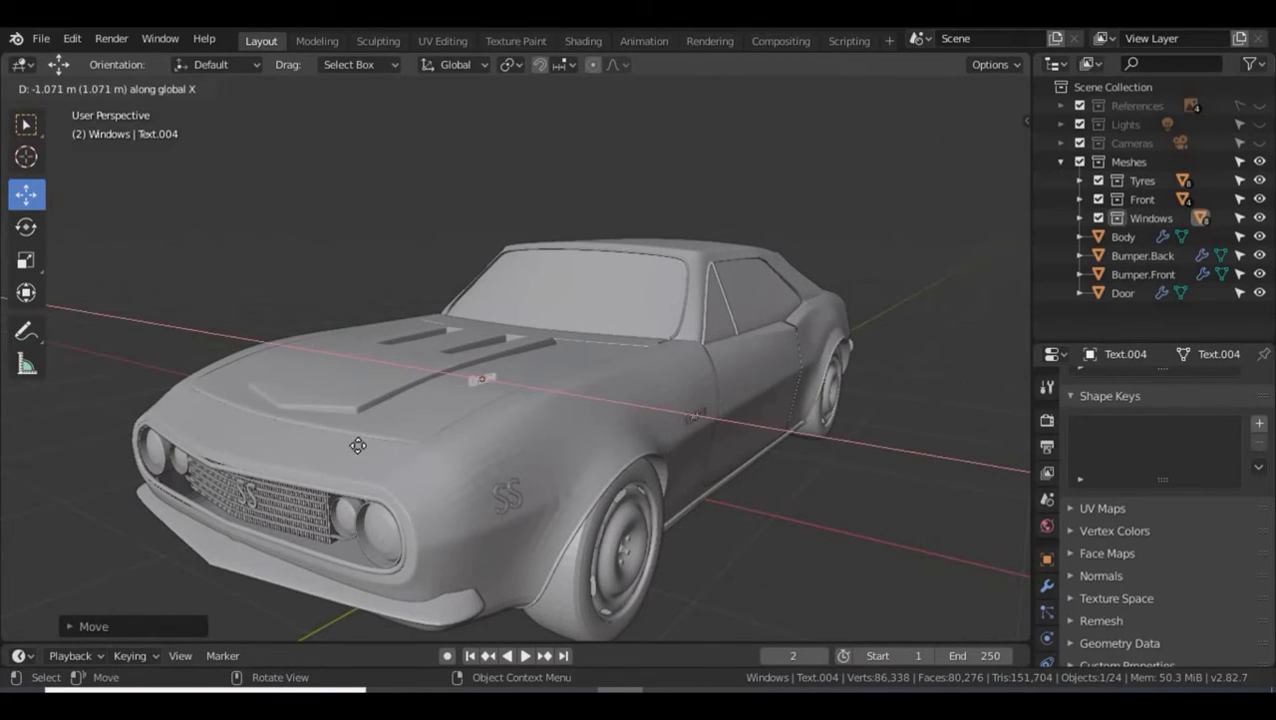
pyautogui.click(341, 448)
pyautogui.moveTo(413, 484); pyautogui.dragTo(505, 400, button='middle')
pyautogui.moveTo(505, 399); pyautogui.dragTo(472, 442)
# - Move the duplicated Camero badge along the X axis outward until it sits on the opposite fender's surface
pyautogui.scroll(5, 508, 462)
pyautogui.moveTo(510, 456)
pyautogui.mouseDown(button='middle')
pyautogui.moveTo(567, 441)
pyautogui.moveTo(513, 458)
pyautogui.mouseUp(button='middle')
pyautogui.scroll(-3, 571, 471)
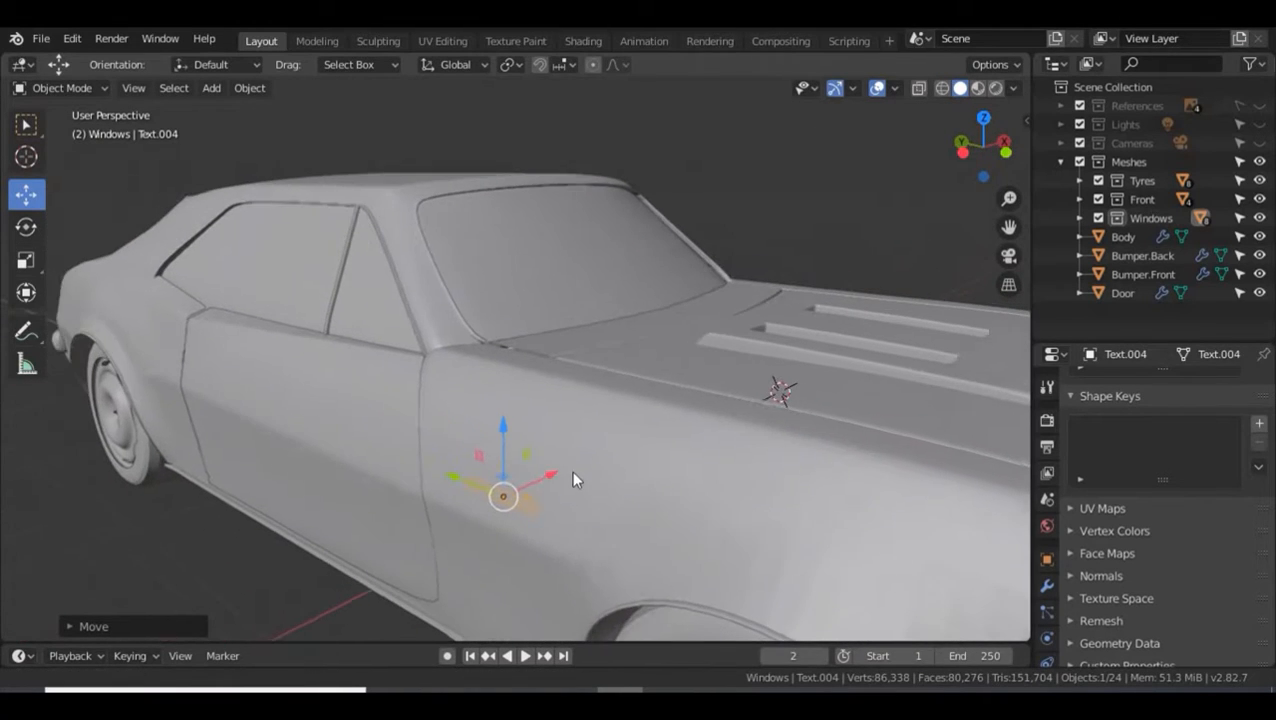
pyautogui.scroll(2, 556, 447)
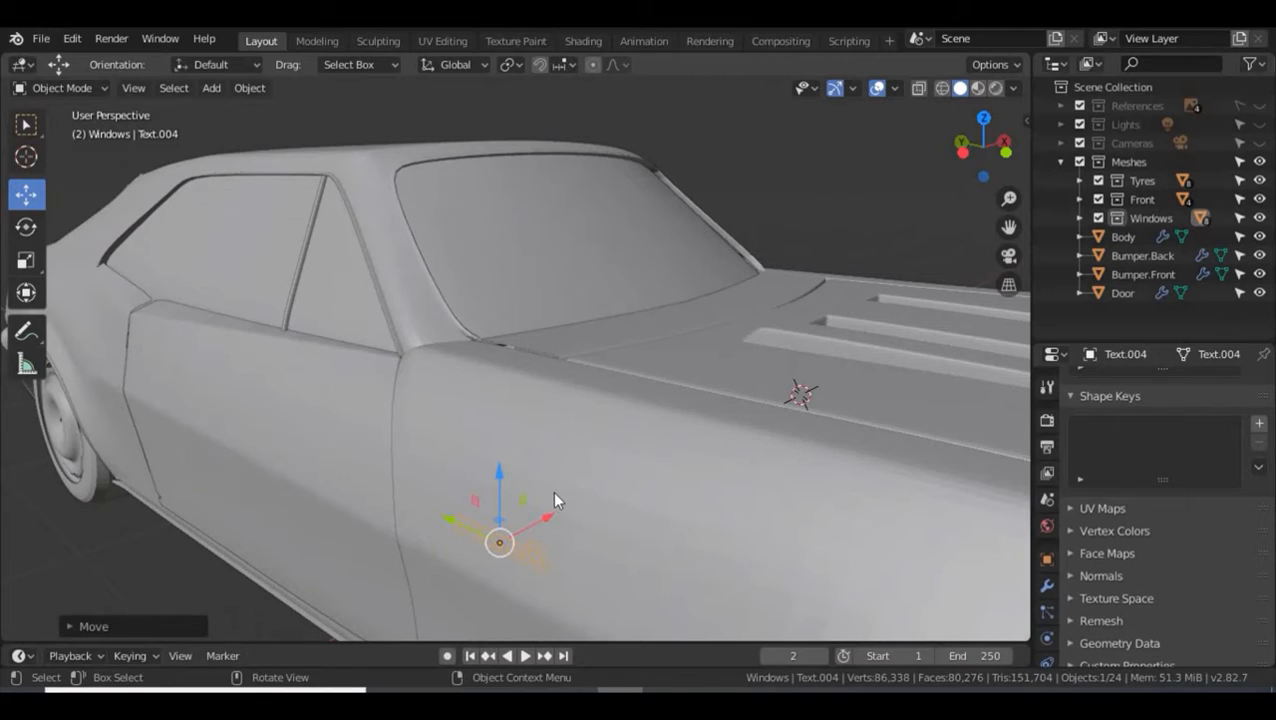
pyautogui.moveTo(556, 452); pyautogui.dragTo(554, 484, button='middle')
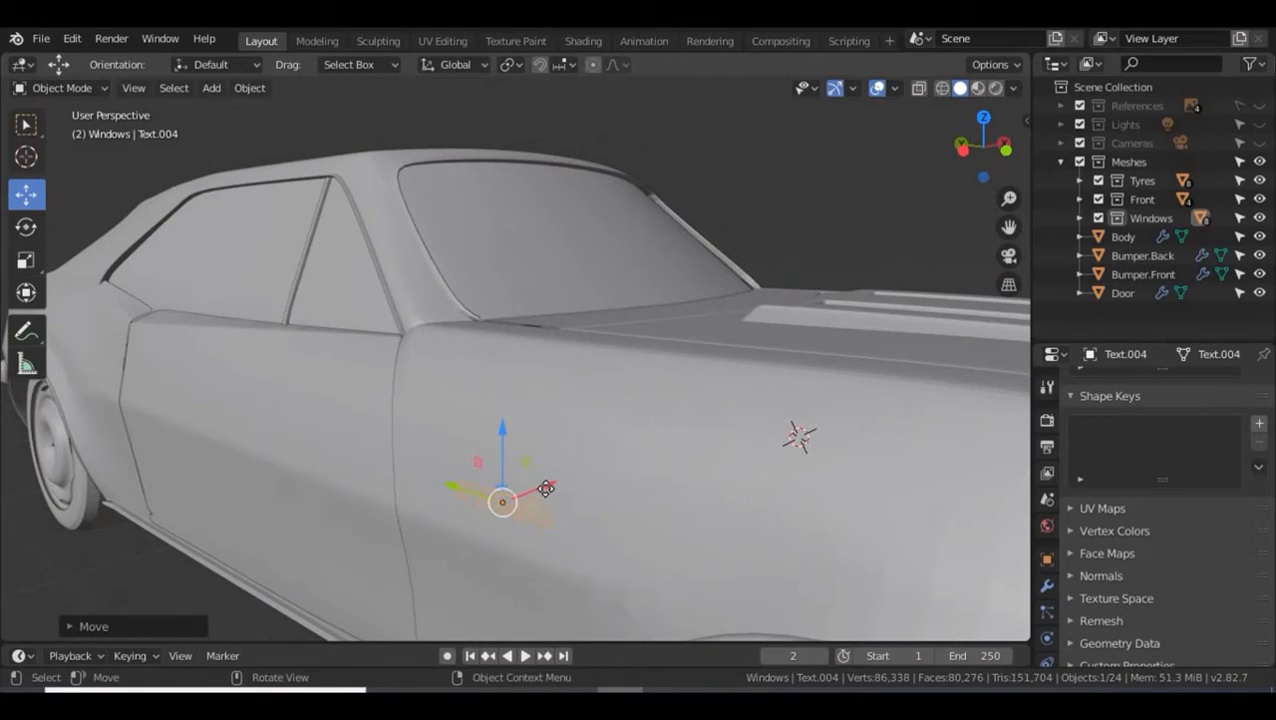
pyautogui.moveTo(552, 486); pyautogui.dragTo(525, 494)
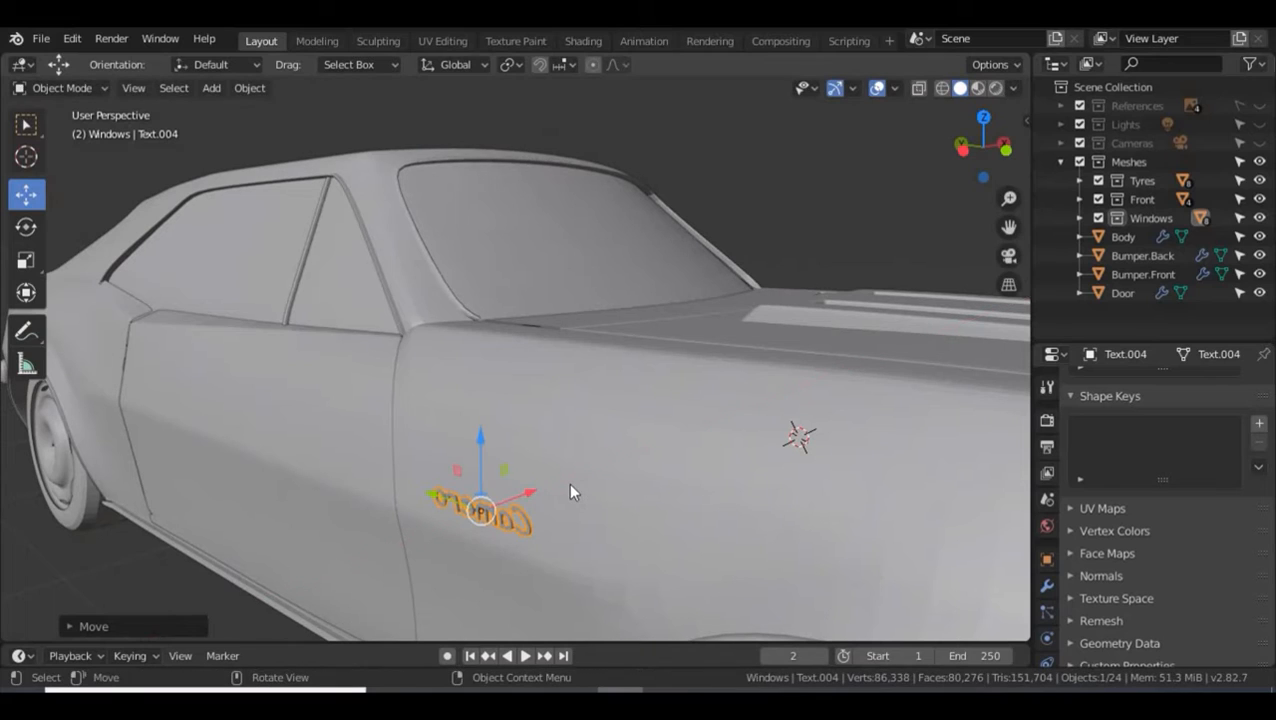
# - Mirror the duplicated Camero badge so it reads correctly by scaling it 1 in X, -1 in Y and 1 in Z
pyautogui.press('s')
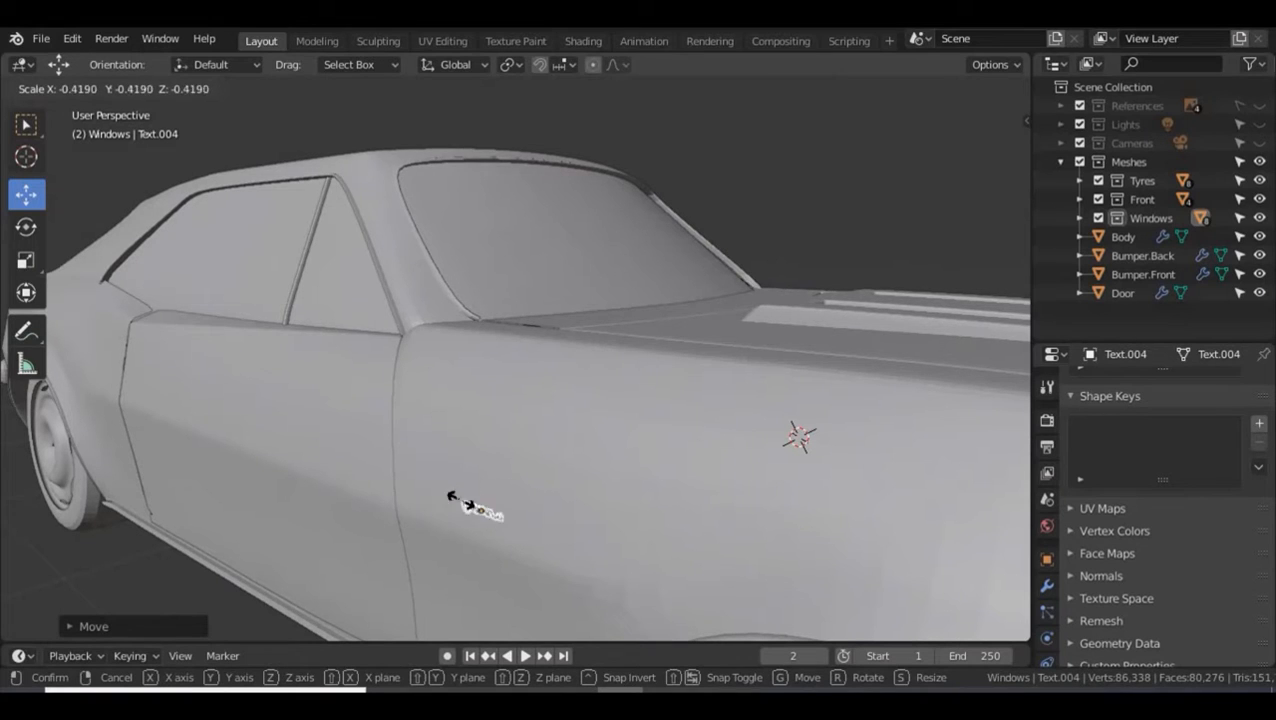
pyautogui.click(422, 478)
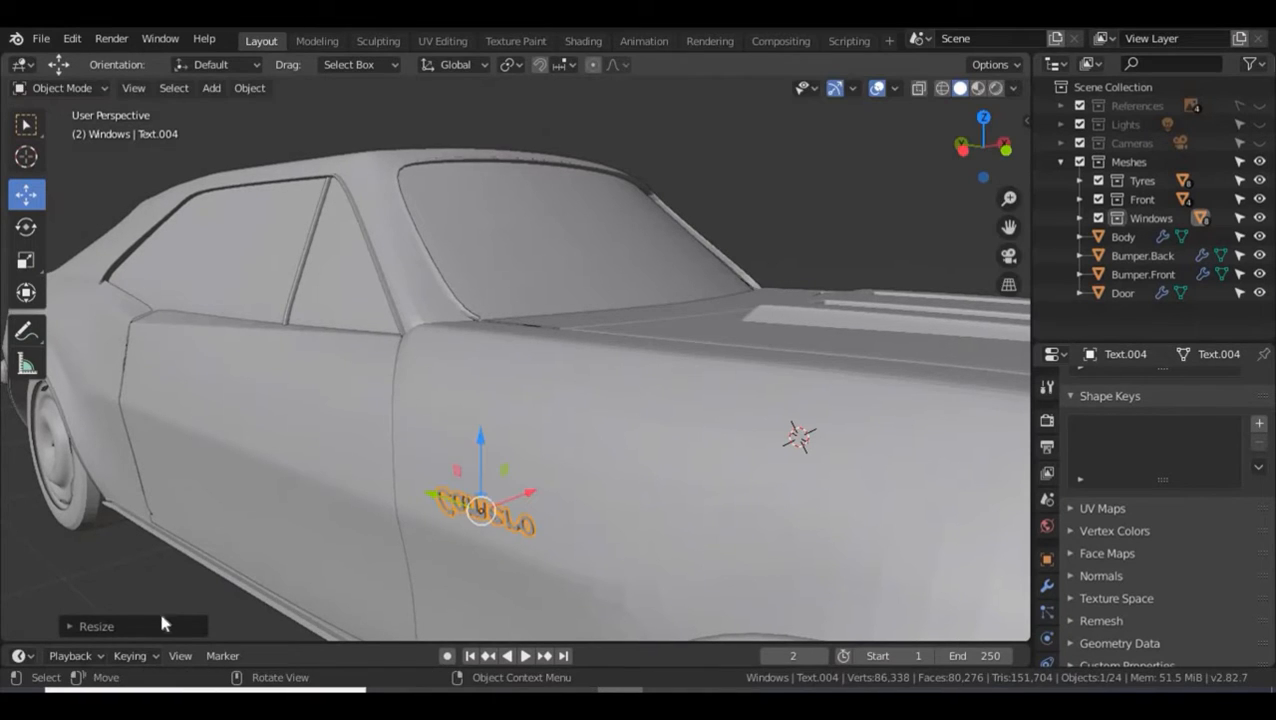
pyautogui.click(139, 616)
pyautogui.click(243, 541)
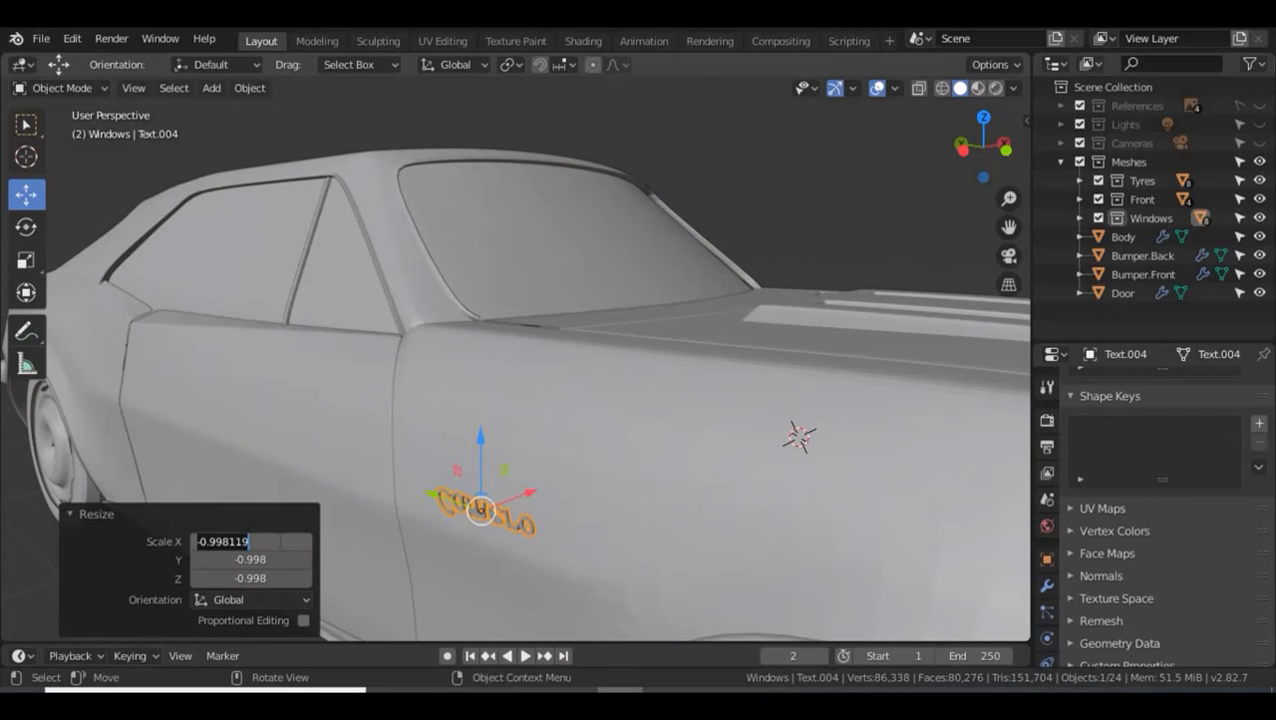
pyautogui.write('1')
pyautogui.click(277, 558)
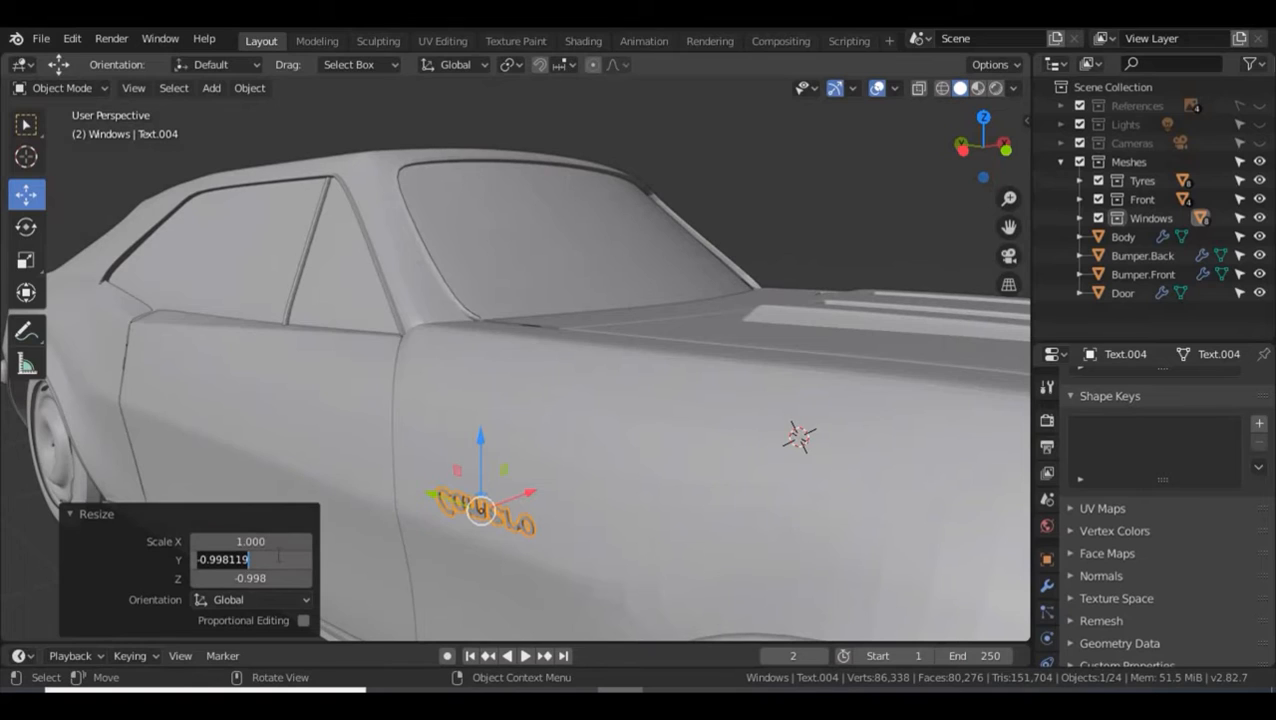
pyautogui.write('-1')
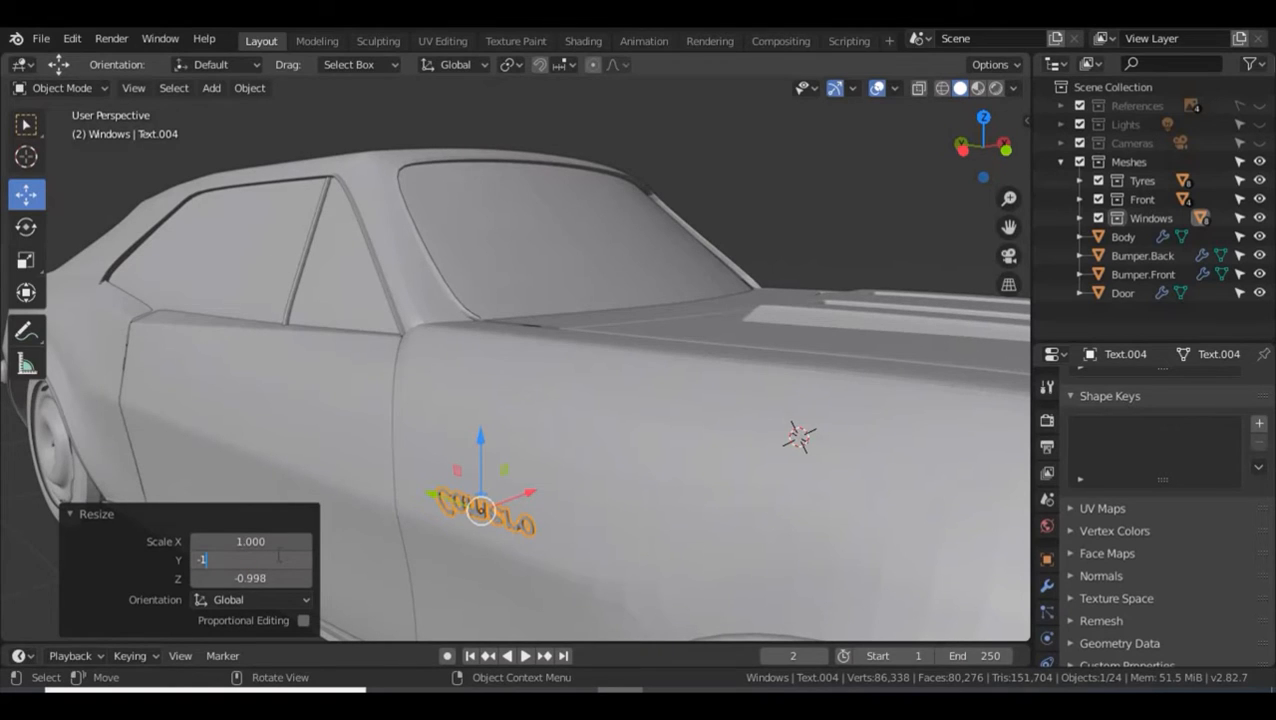
pyautogui.click(268, 578)
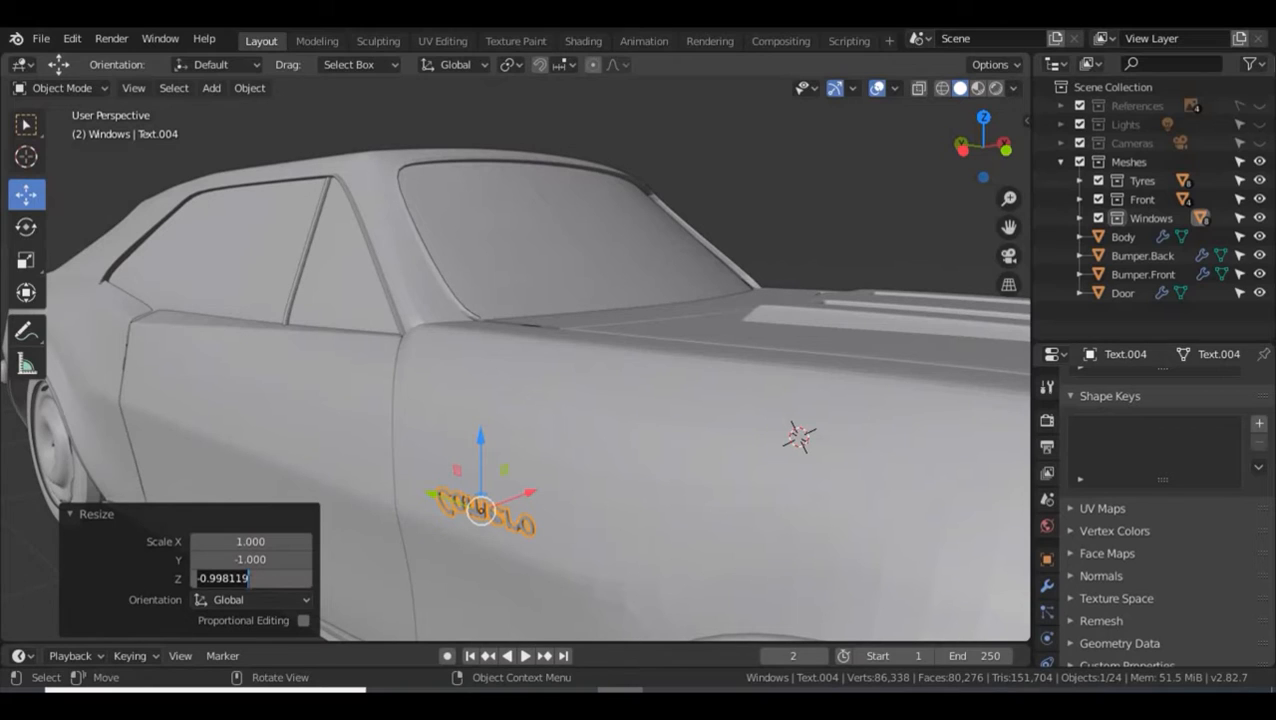
pyautogui.write('1')
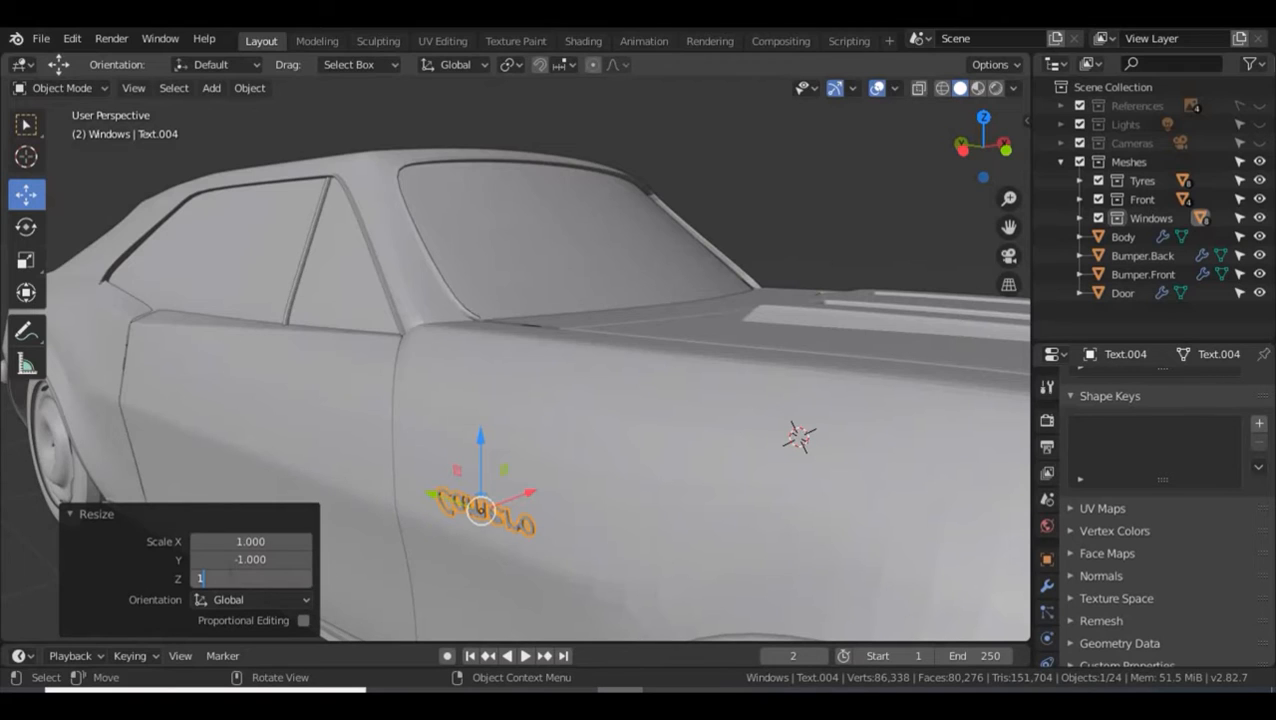
pyautogui.press('Return')
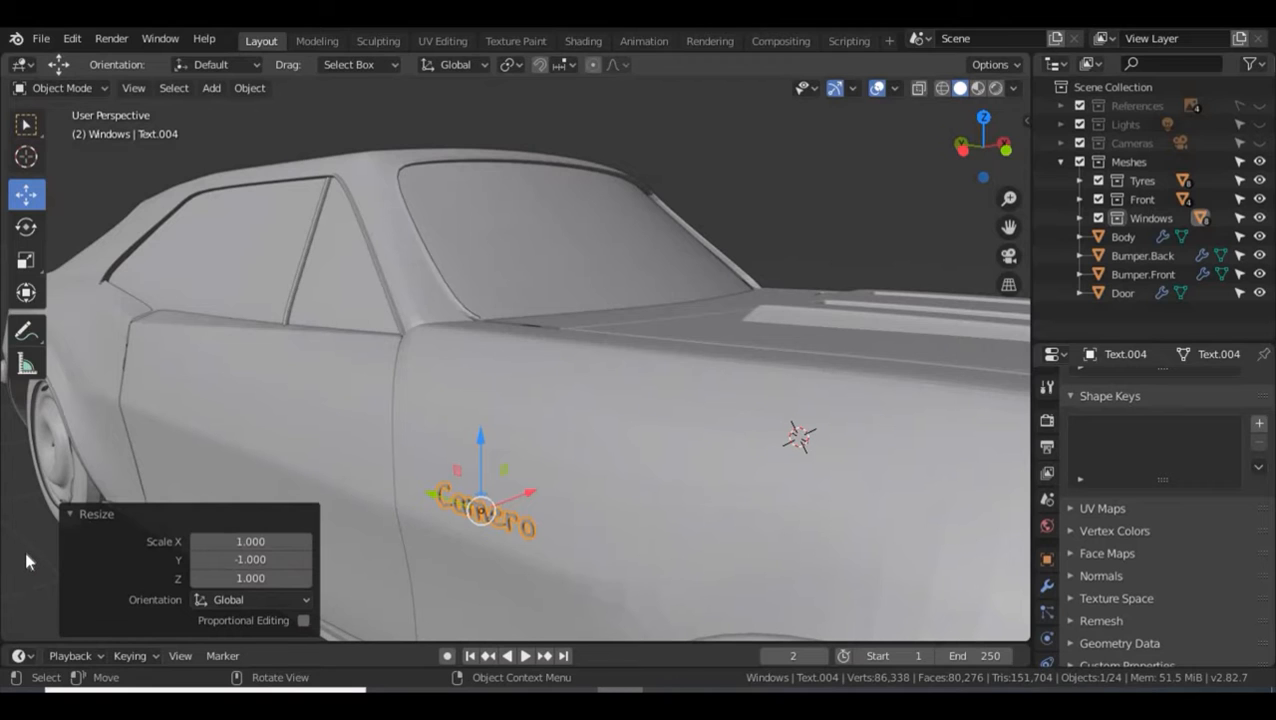
pyautogui.hotkey('alt', 'a')
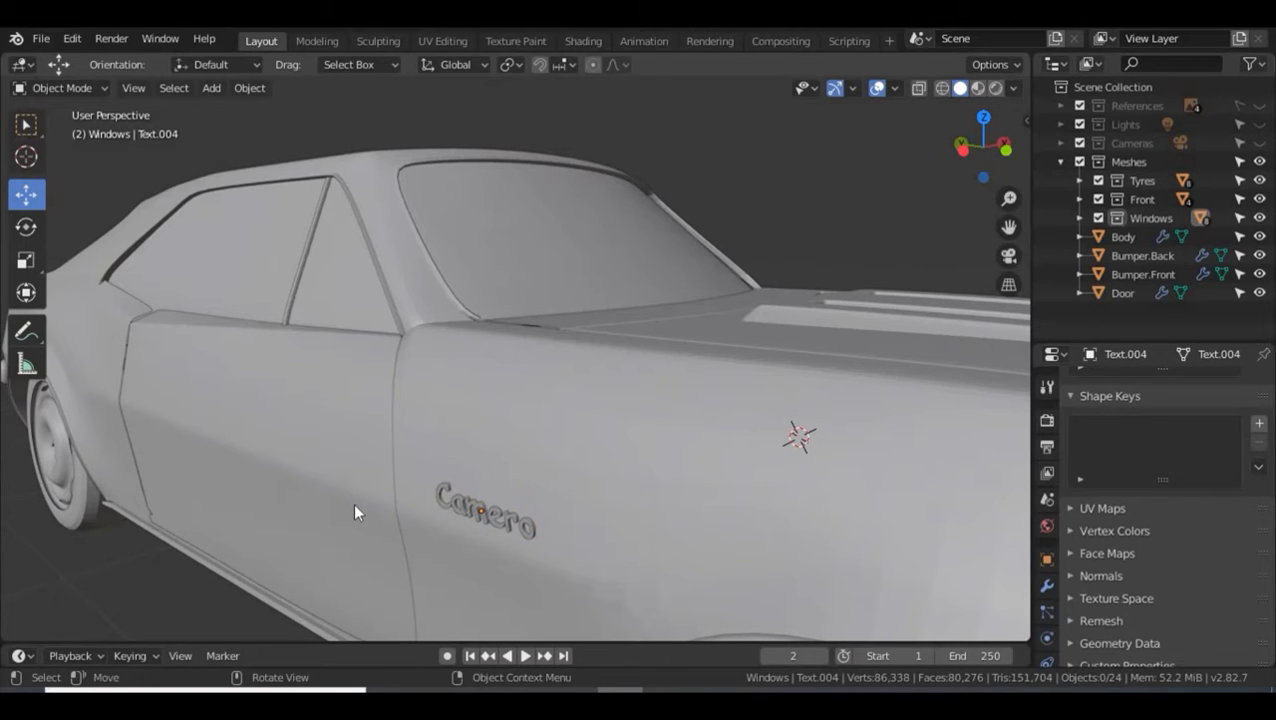
# - Rotate the mirrored Camero badge about 20.3° around the global Y axis to match the fender's slope
pyautogui.moveTo(347, 507); pyautogui.dragTo(314, 478, button='middle')
pyautogui.click(329, 479)
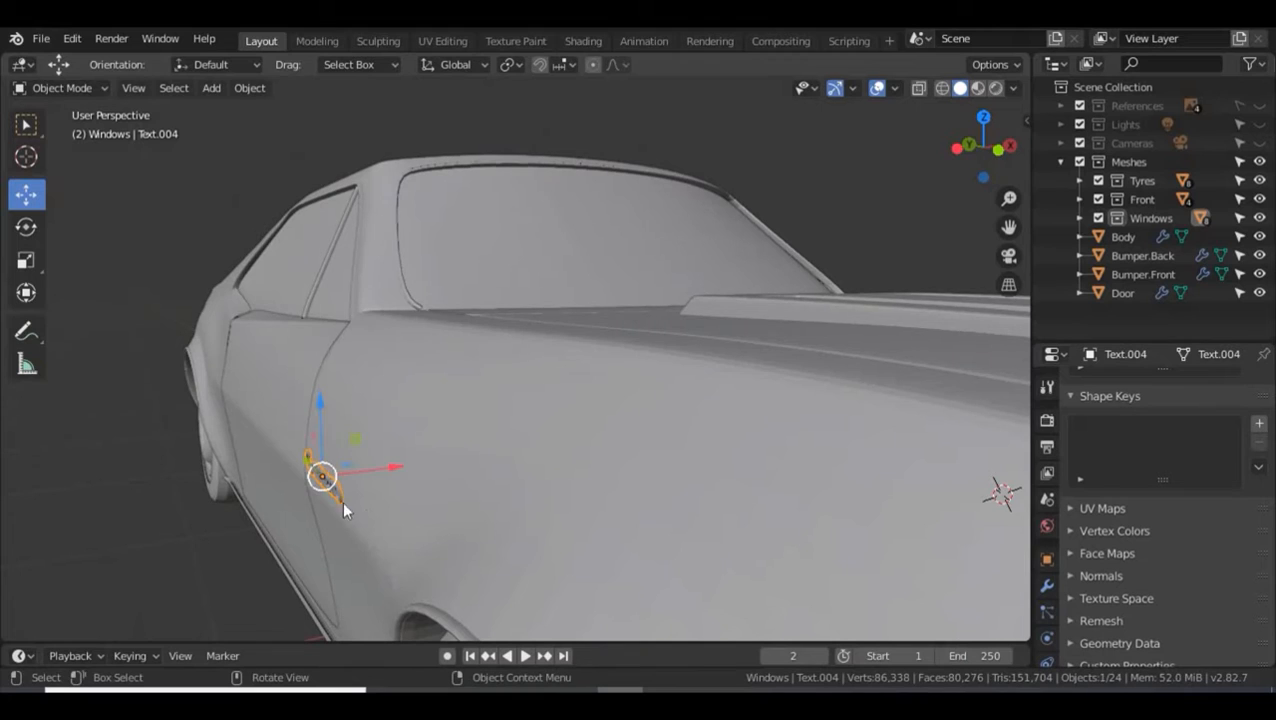
pyautogui.moveTo(380, 515)
pyautogui.mouseDown(button='middle')
pyautogui.moveTo(395, 505)
pyautogui.moveTo(398, 520)
pyautogui.mouseUp(button='middle')
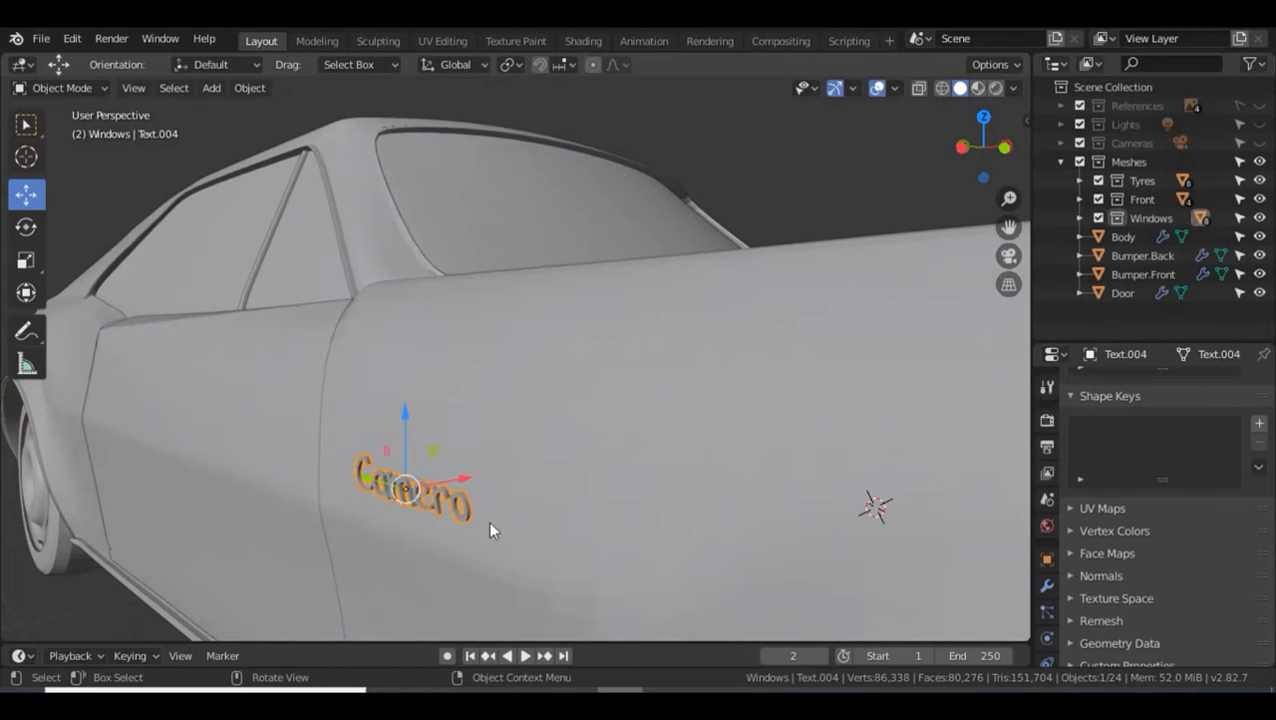
pyautogui.press('r')
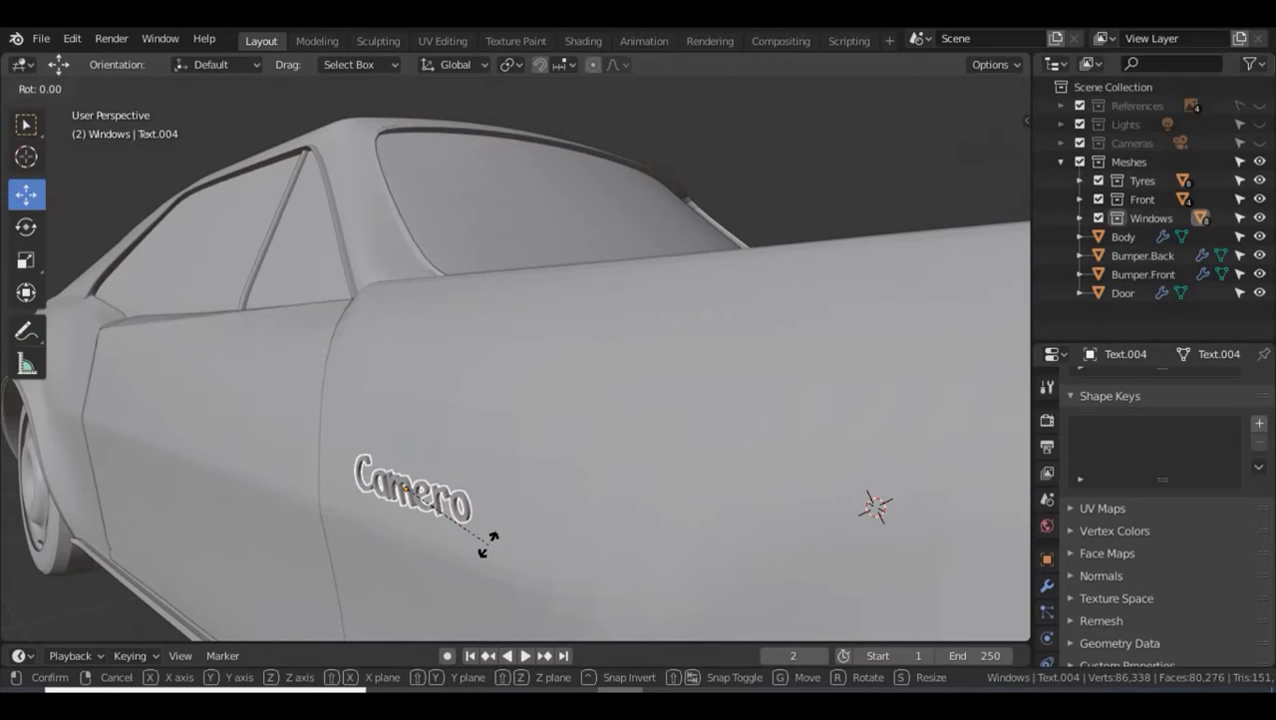
pyautogui.press('x')
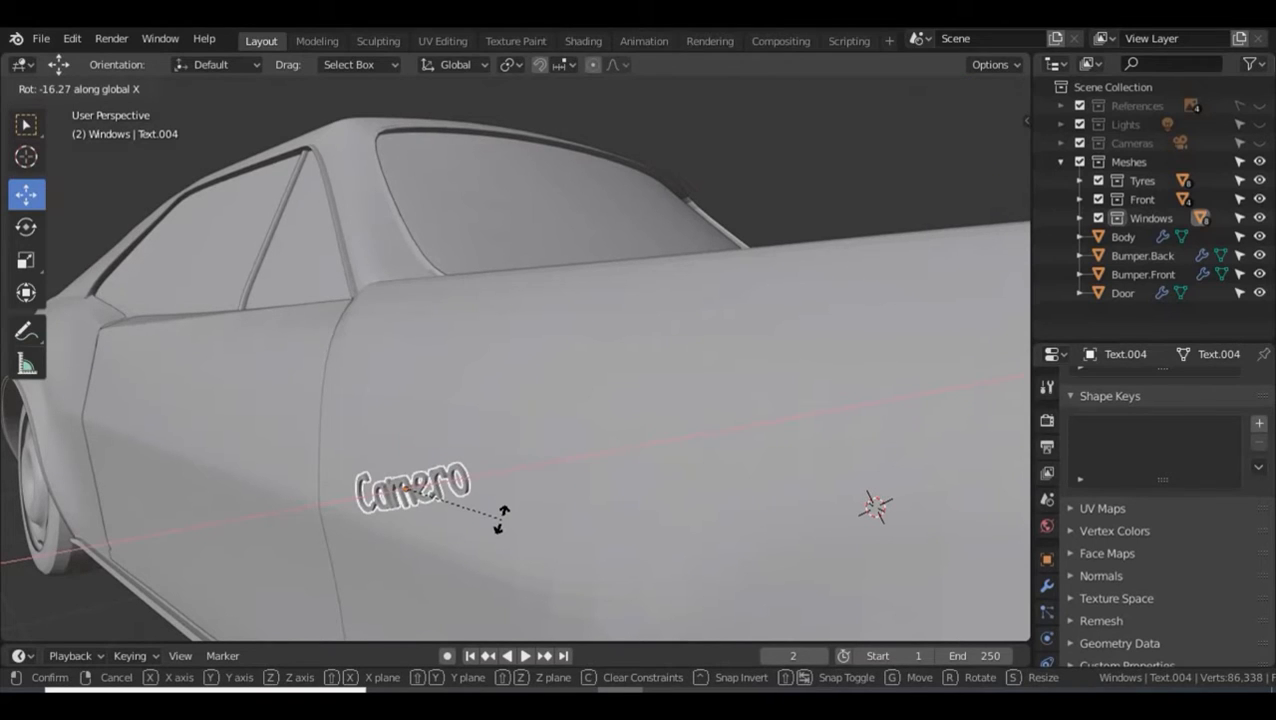
pyautogui.press('y')
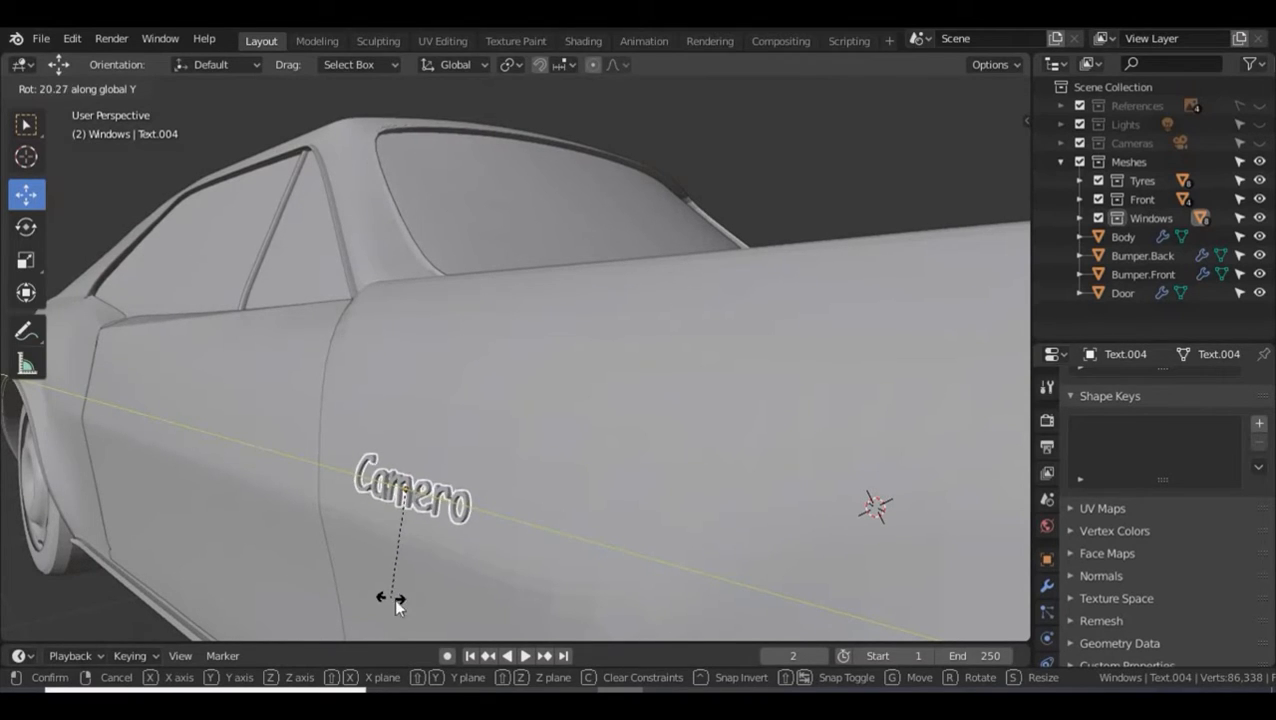
pyautogui.click(394, 600)
# - Move the mirrored Camero badge about 0.029 m along the global X axis to seat it on the fender surface
pyautogui.moveTo(656, 550); pyautogui.dragTo(575, 538, button='middle')
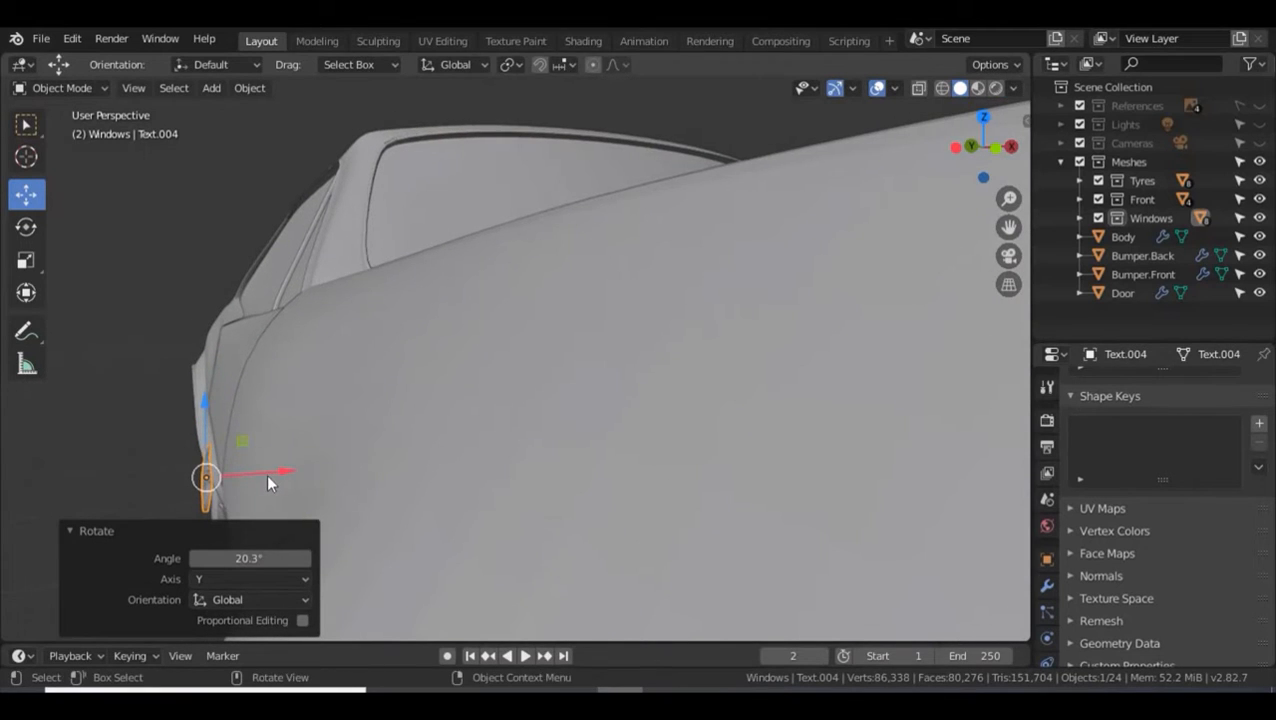
pyautogui.moveTo(269, 470); pyautogui.dragTo(296, 479)
pyautogui.moveTo(105, 450); pyautogui.dragTo(258, 388, button='middle')
pyautogui.scroll(-2, 271, 382)
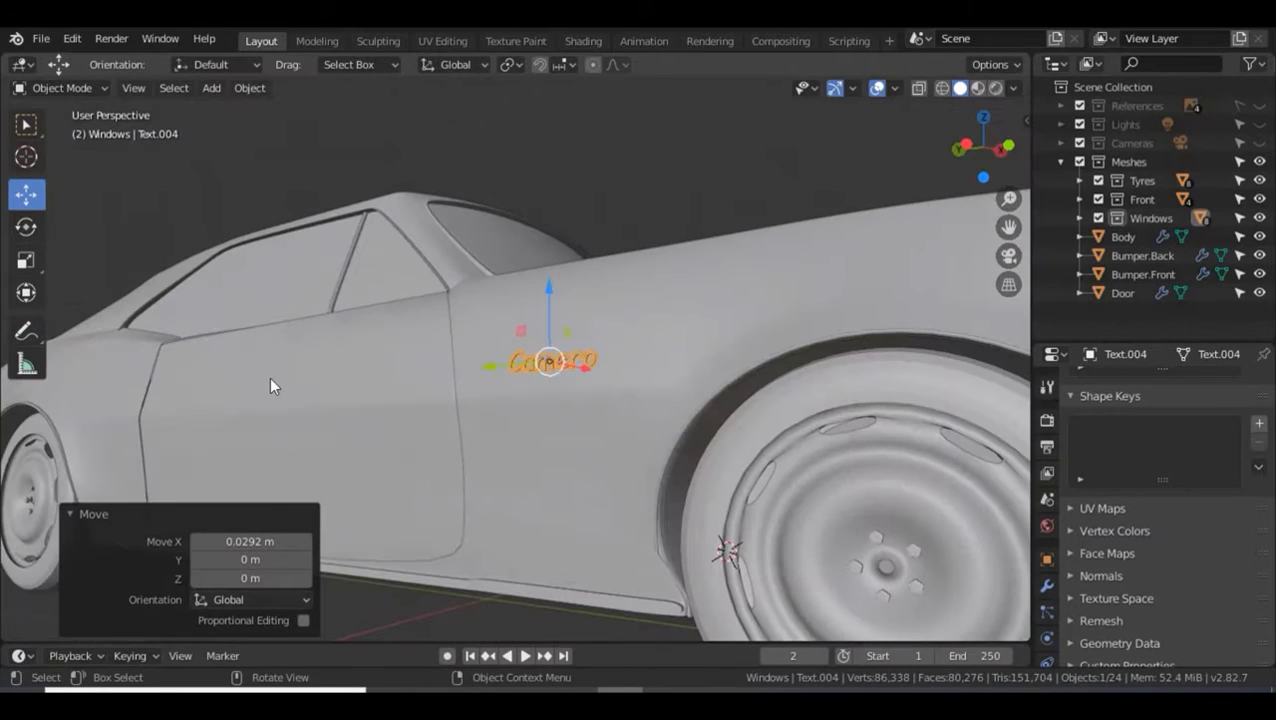
pyautogui.scroll(-1, 456, 372)
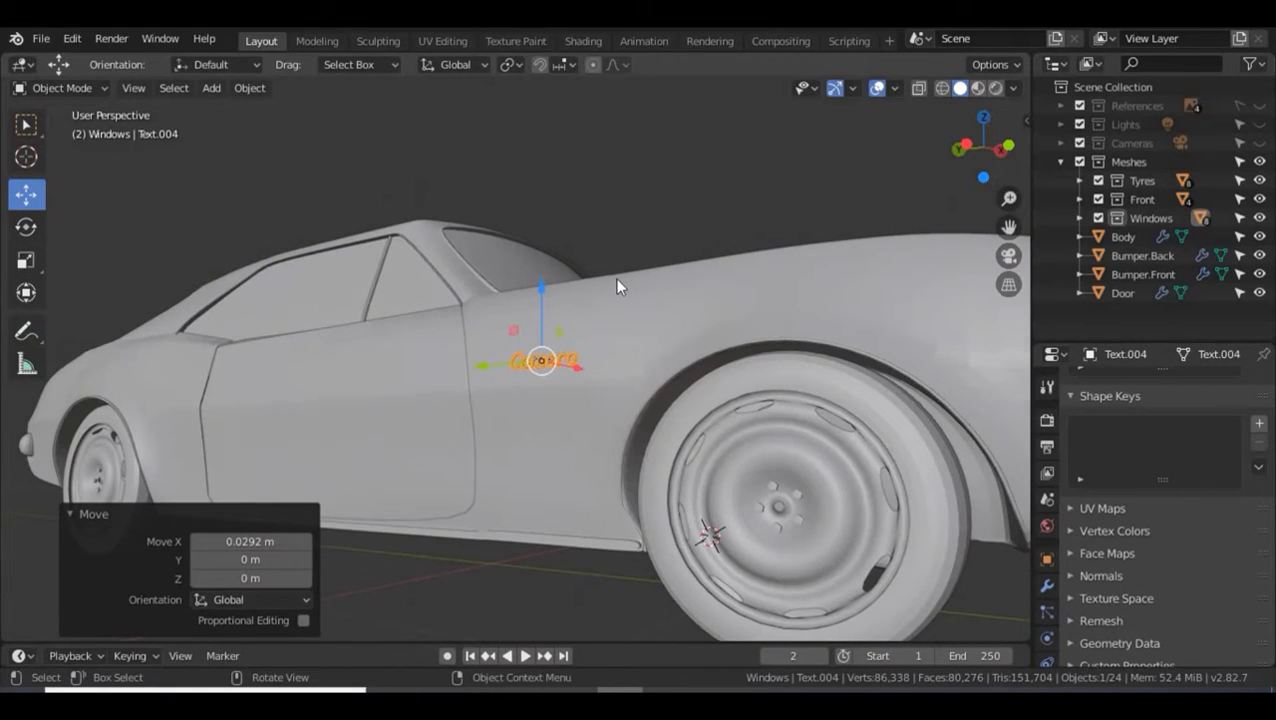
pyautogui.scroll(-3, 615, 280)
pyautogui.moveTo(607, 265); pyautogui.dragTo(580, 312, button='middle')
pyautogui.click(724, 283)
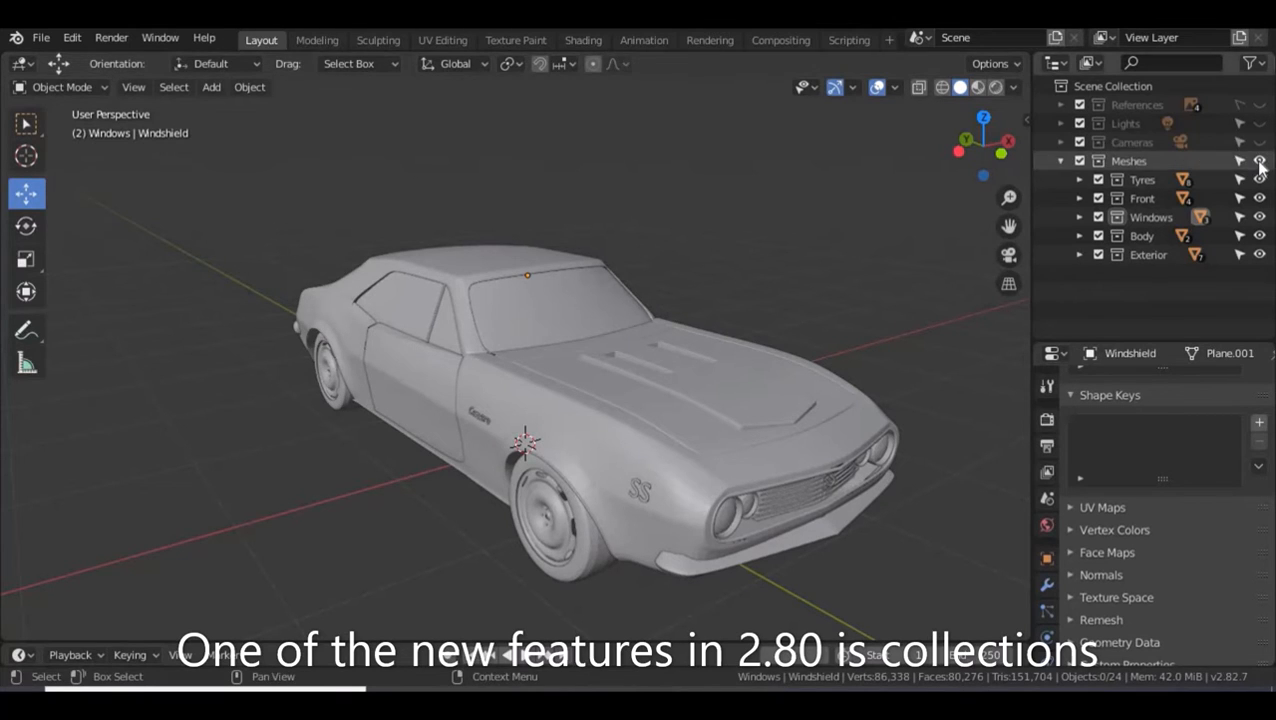
# - Examine the objects grouped in the Tyres, Front and Windows collections, selecting Windshield, Window.Side and Window.Back in turn
pyautogui.click(1122, 87)
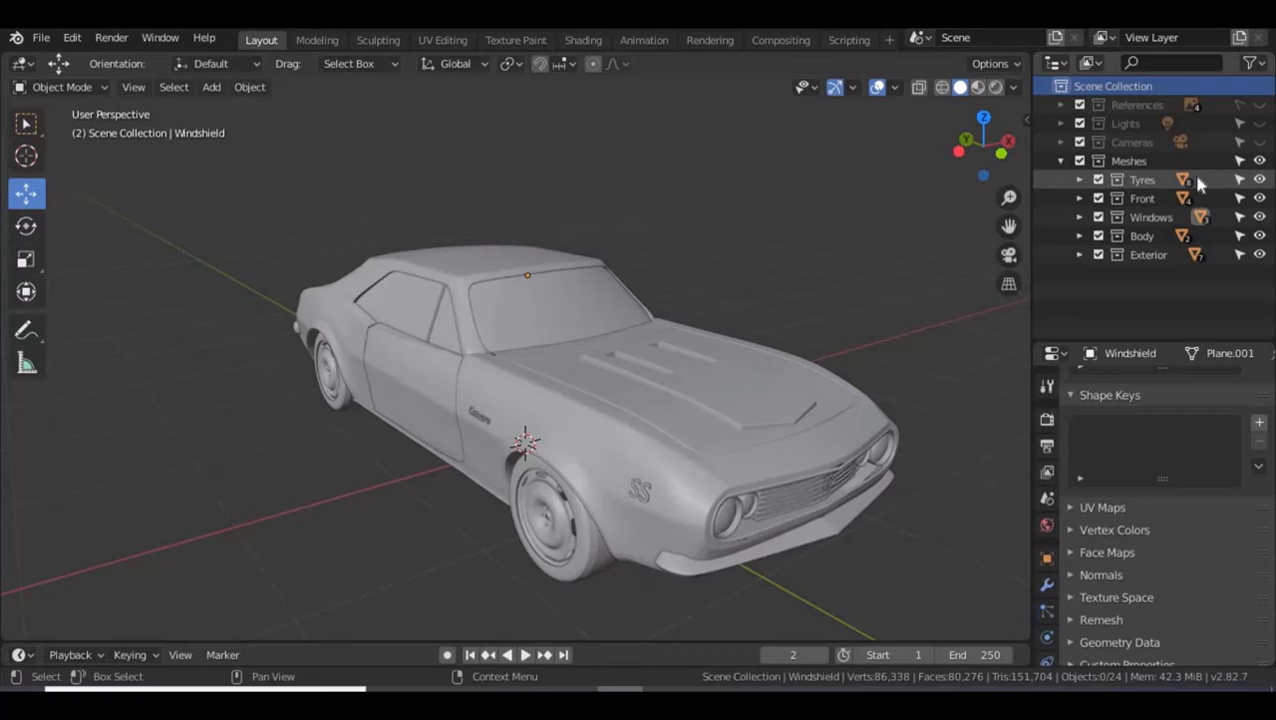
pyautogui.click(1078, 181)
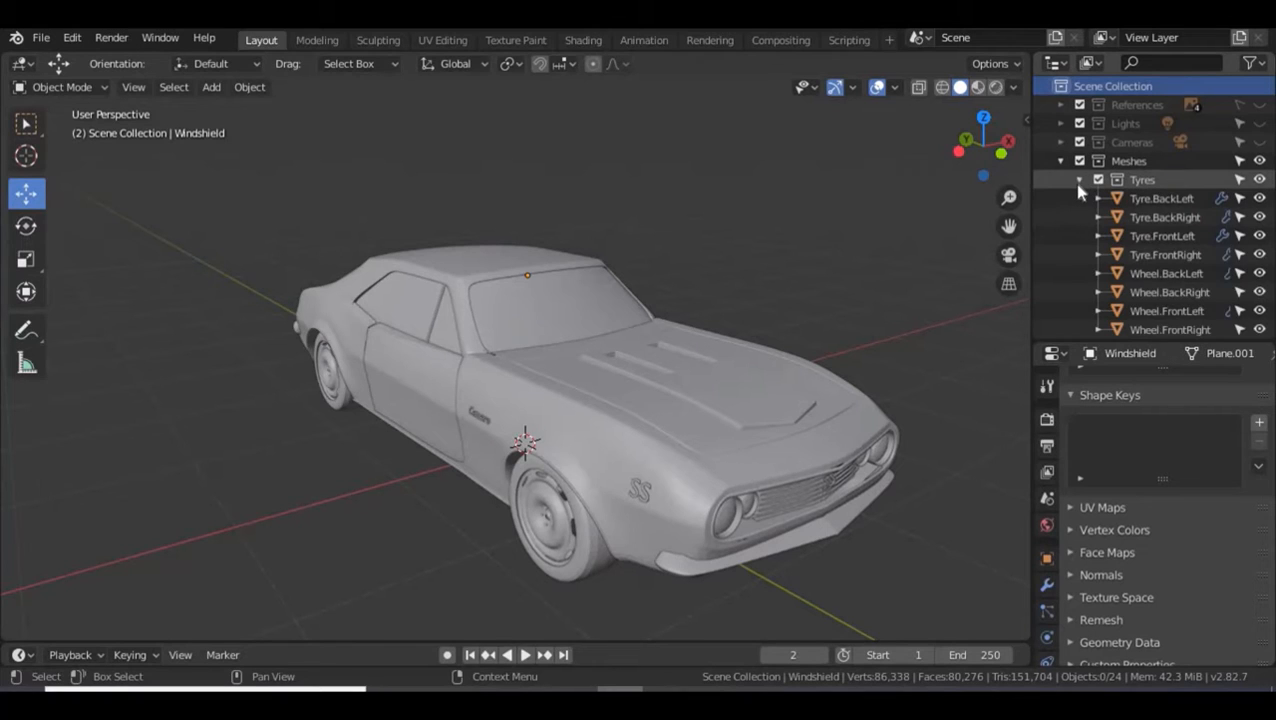
pyautogui.click(1079, 182)
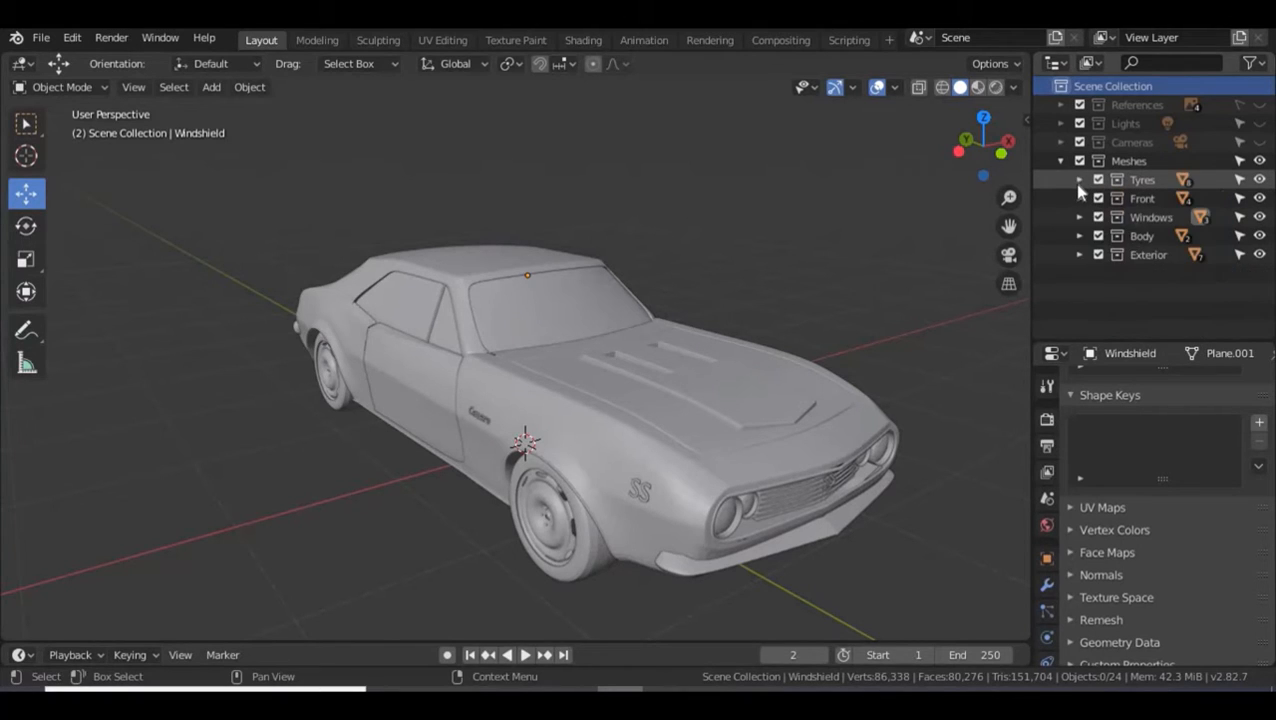
pyautogui.click(1079, 200)
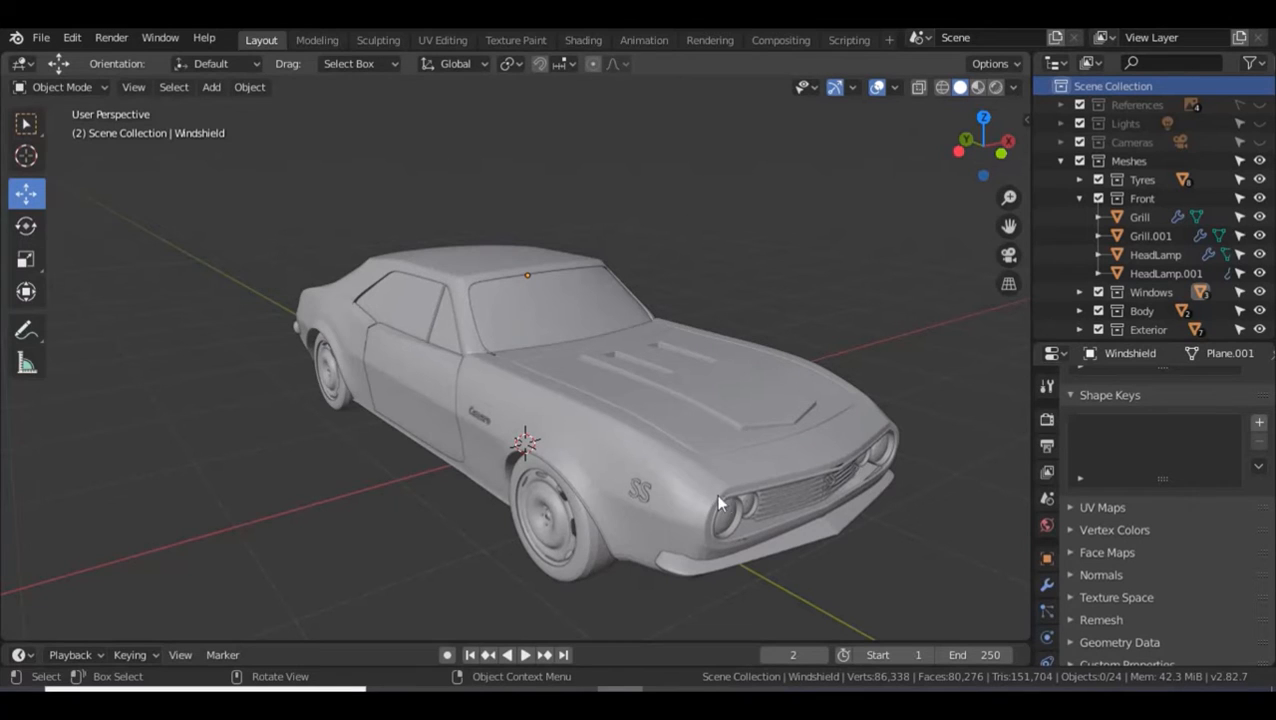
pyautogui.click(1079, 198)
pyautogui.click(1079, 217)
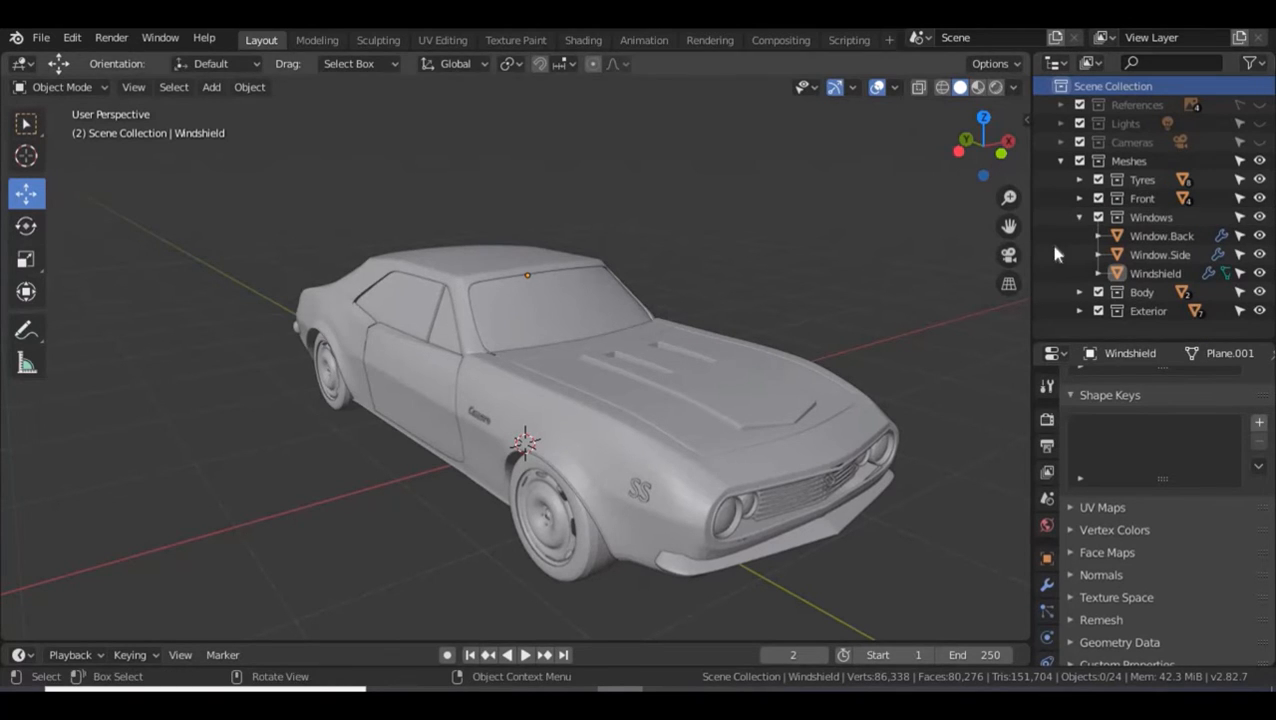
pyautogui.click(1150, 273)
pyautogui.click(1148, 254)
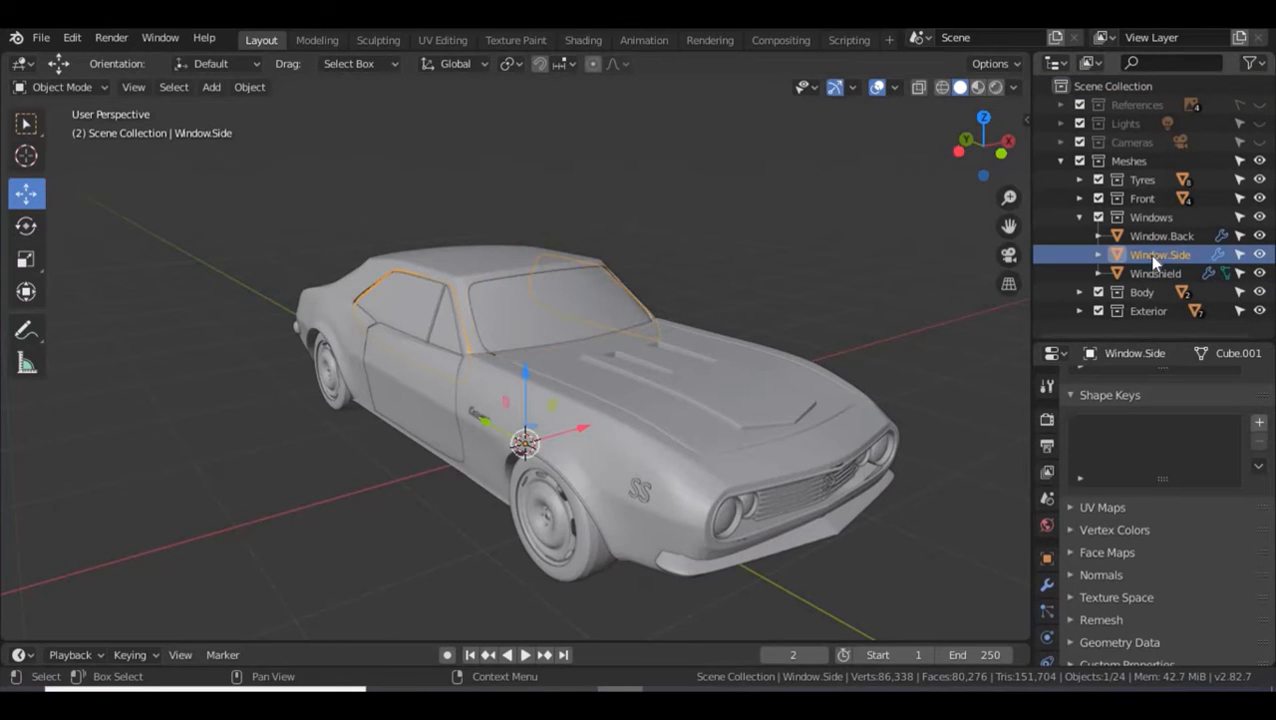
pyautogui.click(1152, 238)
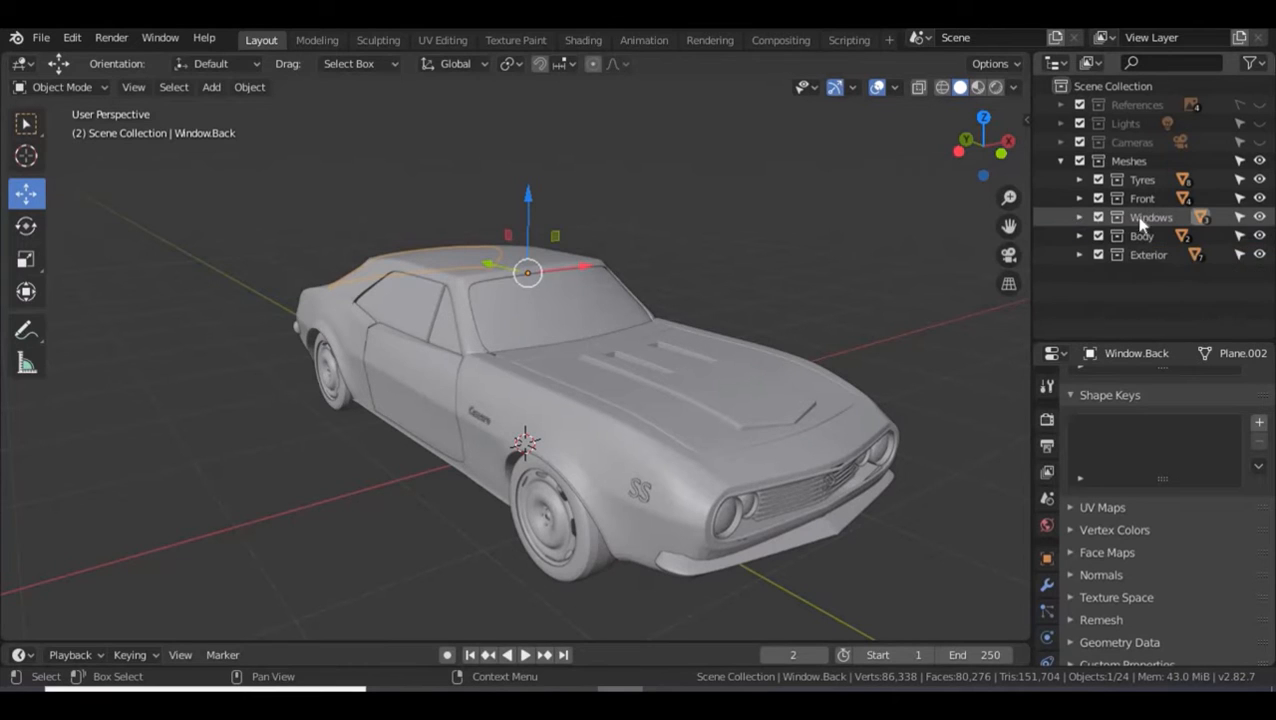
pyautogui.click(1078, 218)
# - Examine the contents of the Body and Exterior collections, selecting the Body and Door objects in turn
pyautogui.click(1079, 236)
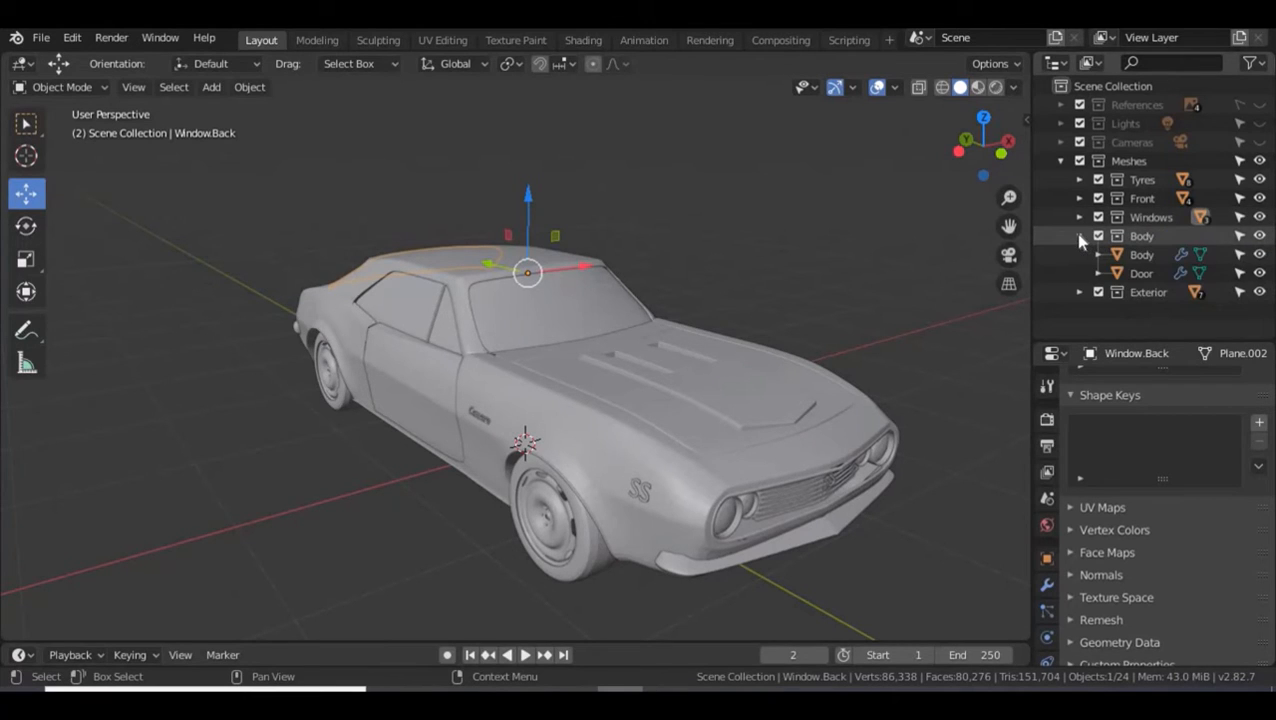
pyautogui.click(1143, 258)
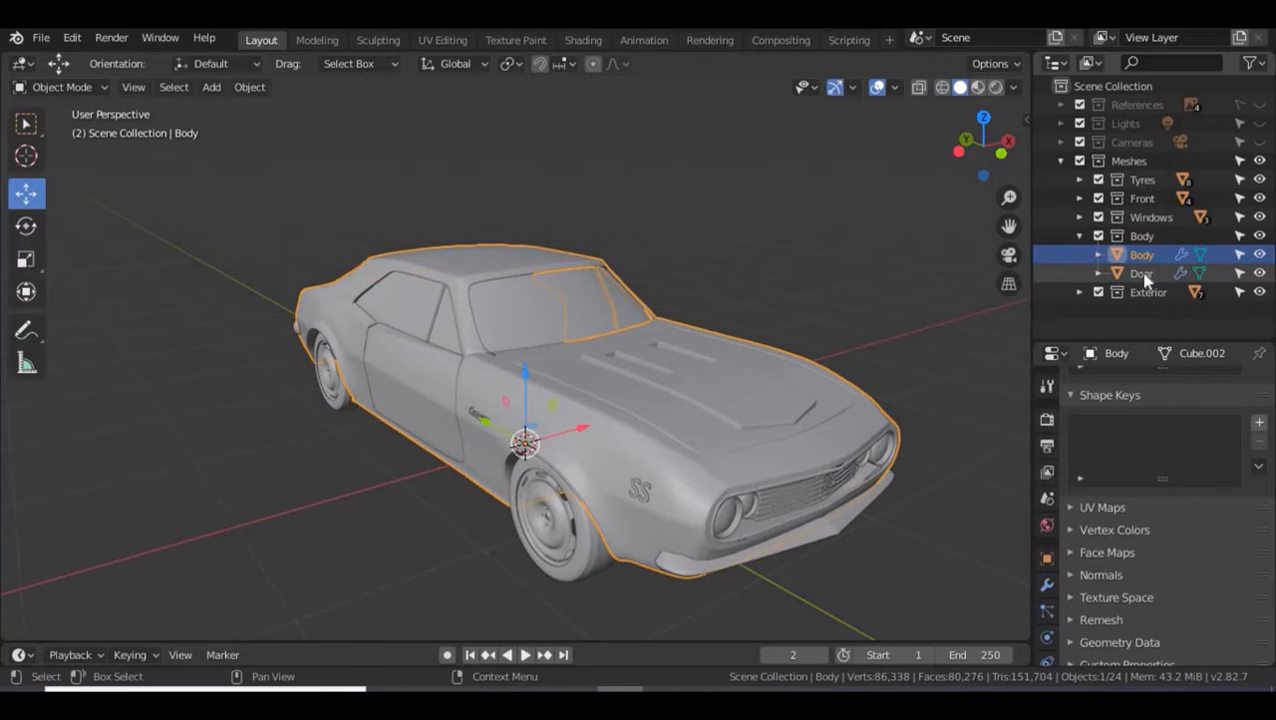
pyautogui.click(1143, 274)
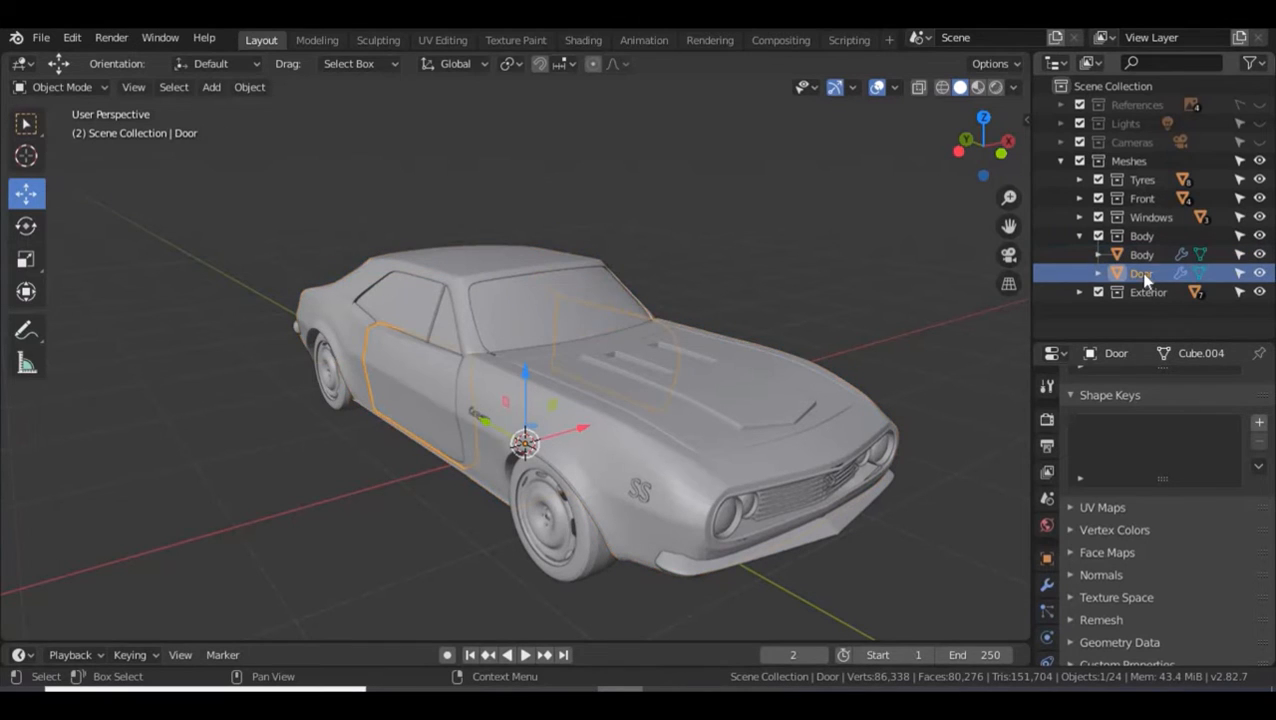
pyautogui.click(1078, 237)
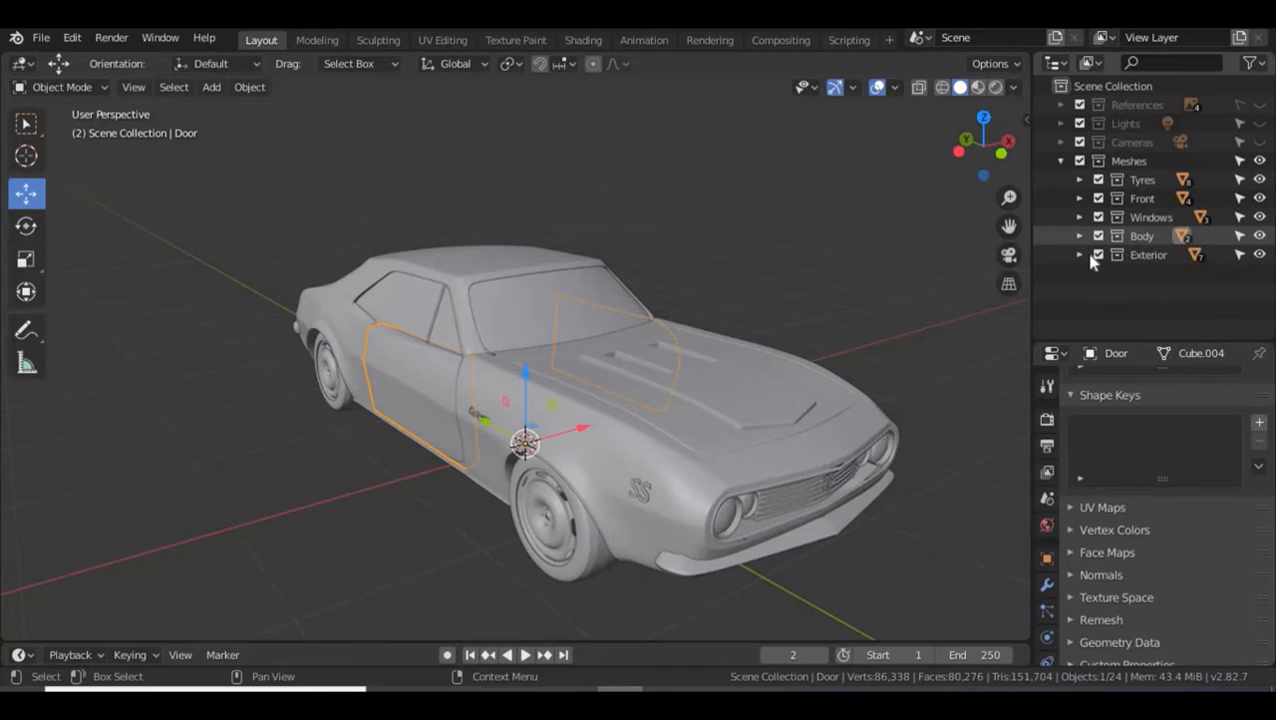
pyautogui.click(1079, 256)
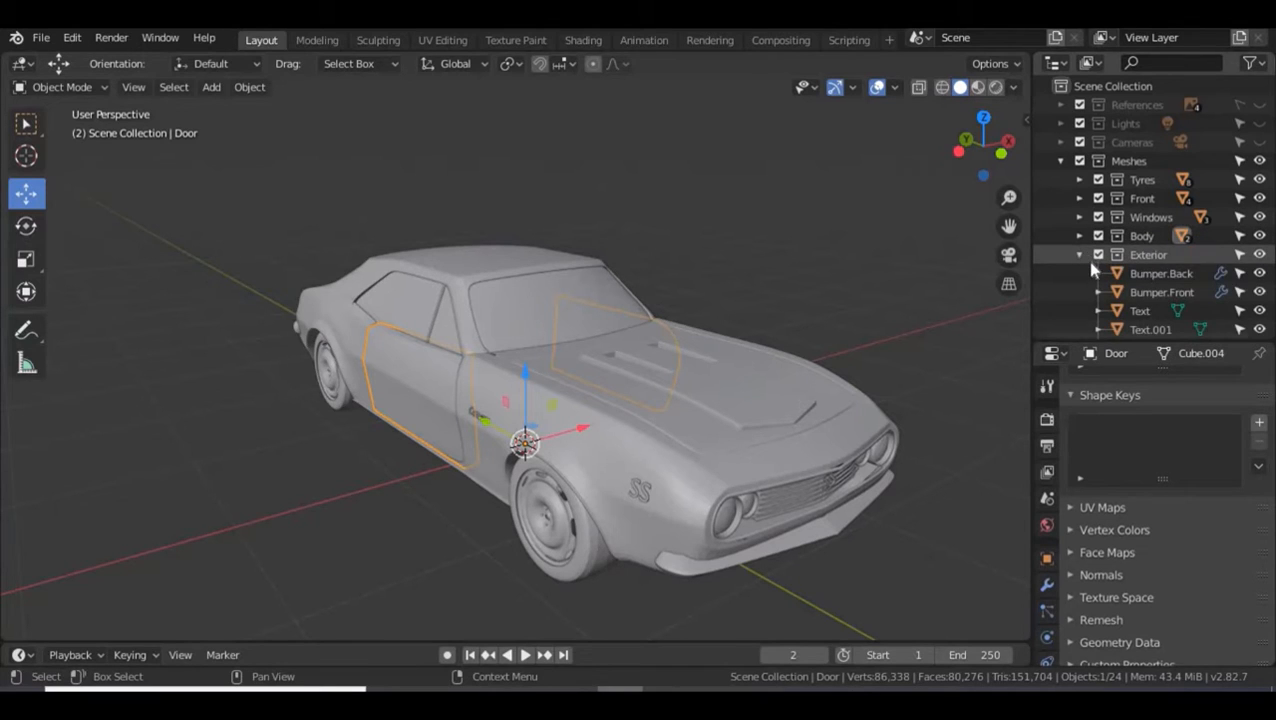
pyautogui.scroll(-3, 1086, 256)
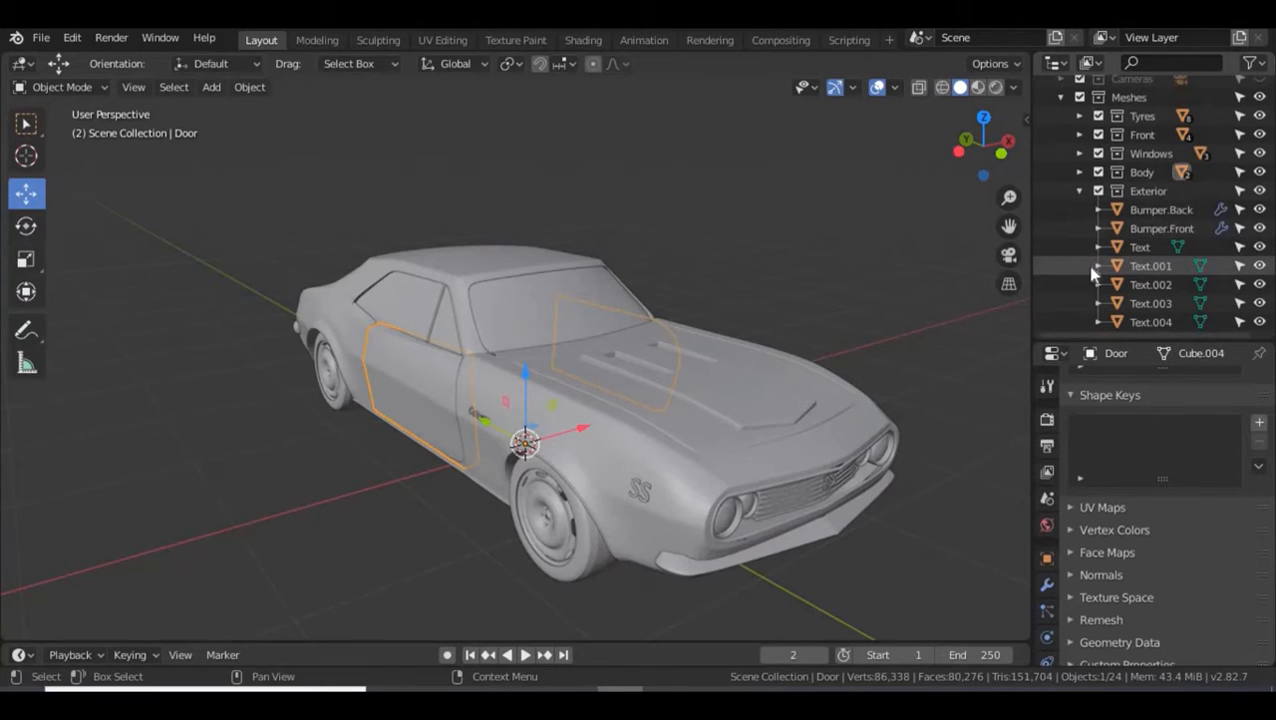
pyautogui.click(1079, 190)
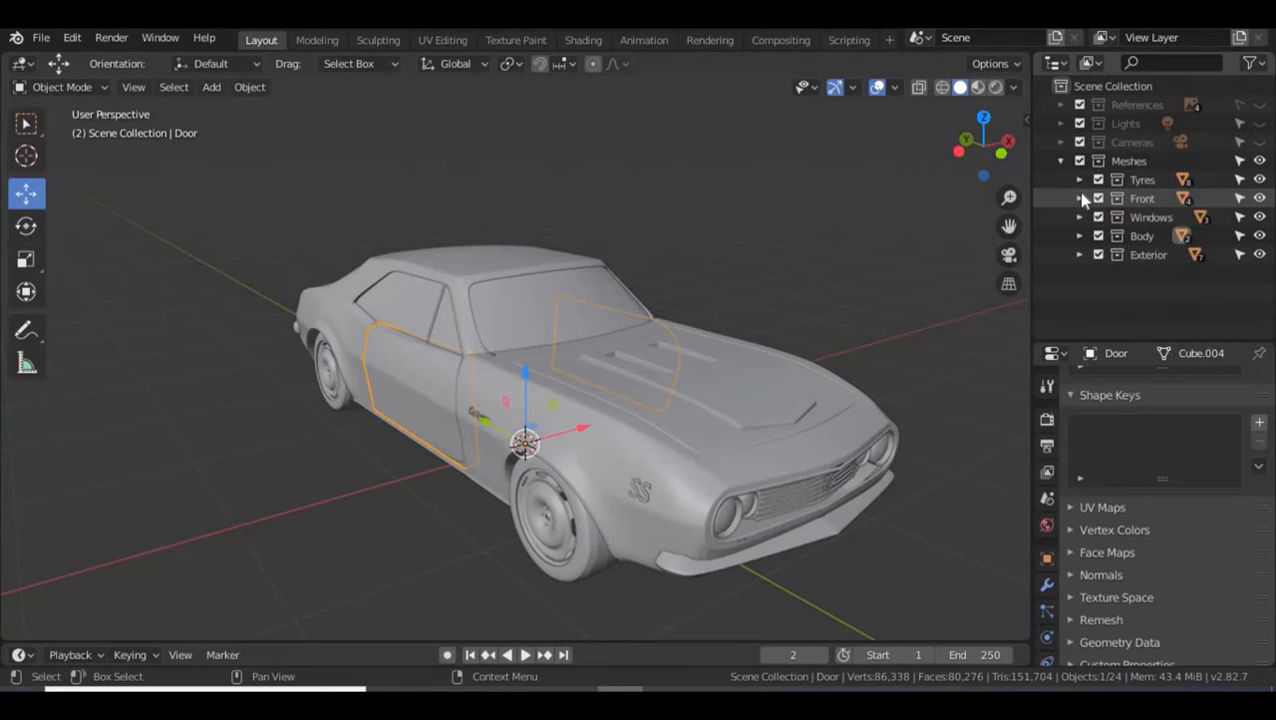
# - Make the Exterior collection active and hide the Tyres, Front, Windows and Body collections in the viewport
pyautogui.click(1147, 258)
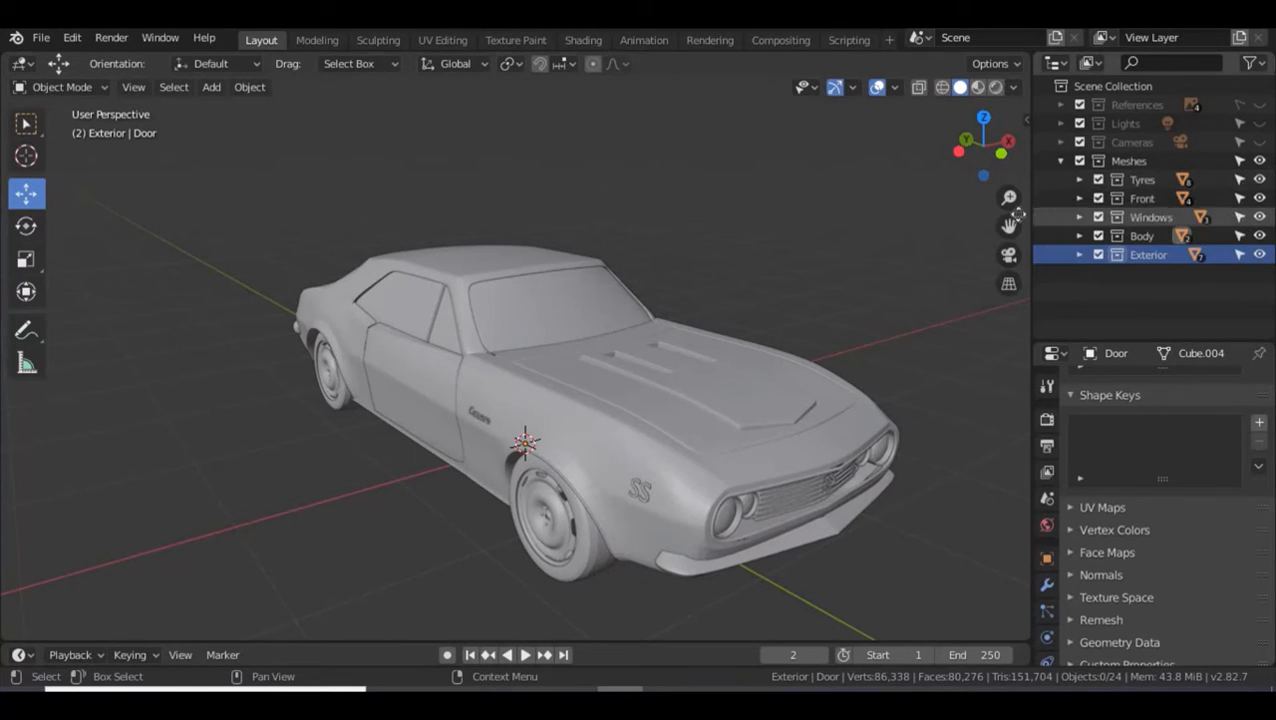
pyautogui.click(1258, 180)
pyautogui.click(1259, 198)
pyautogui.click(1259, 217)
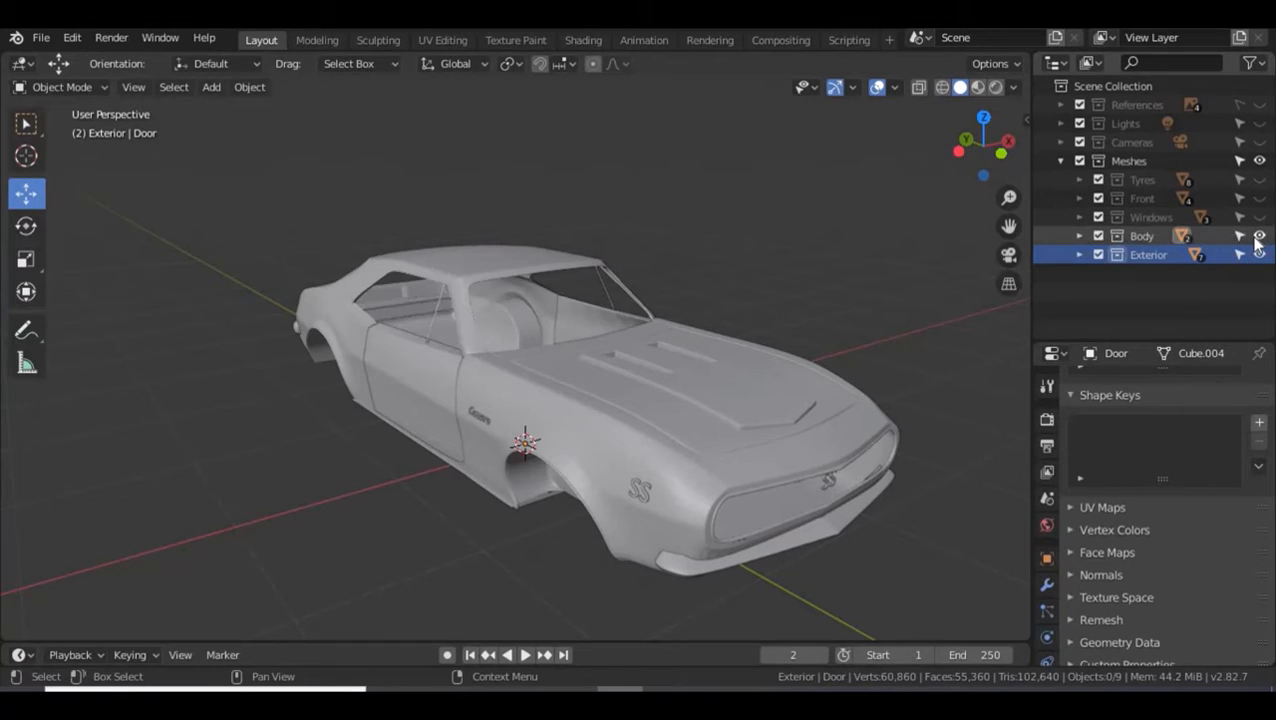
pyautogui.click(1259, 236)
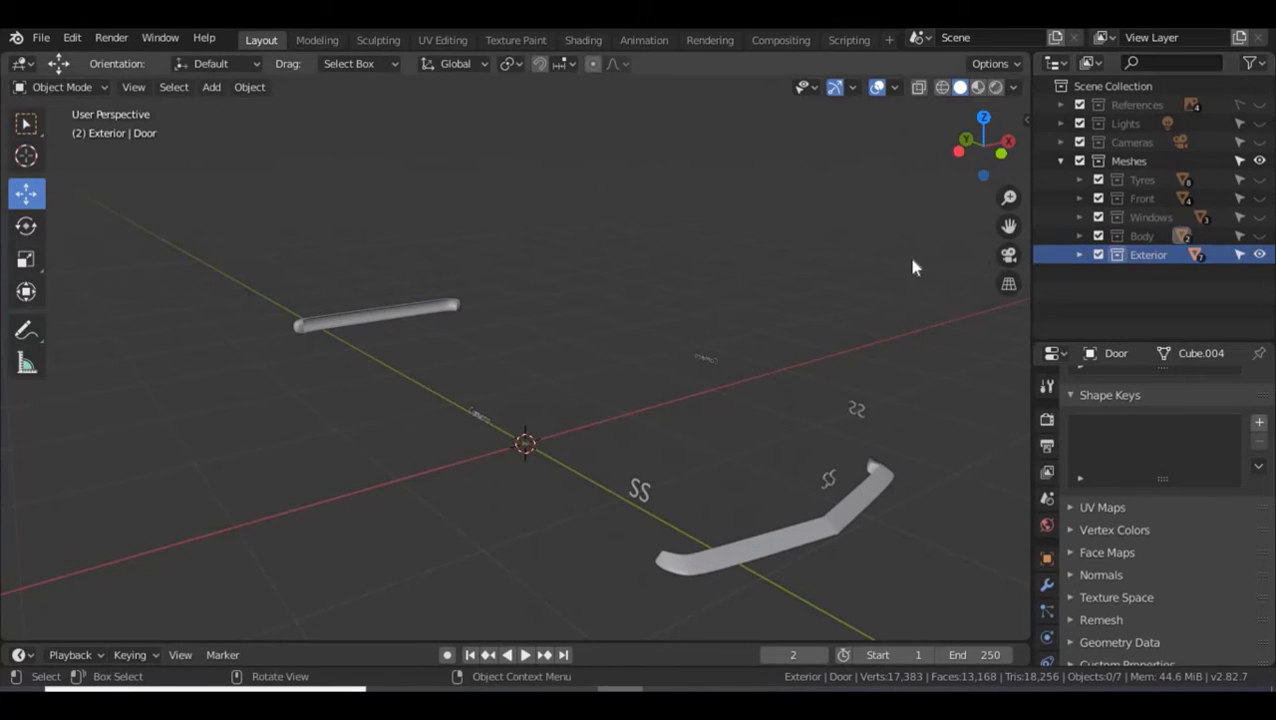
# - Show the Body, Windows, Front and Tyres collections in the viewport again
pyautogui.click(1259, 236)
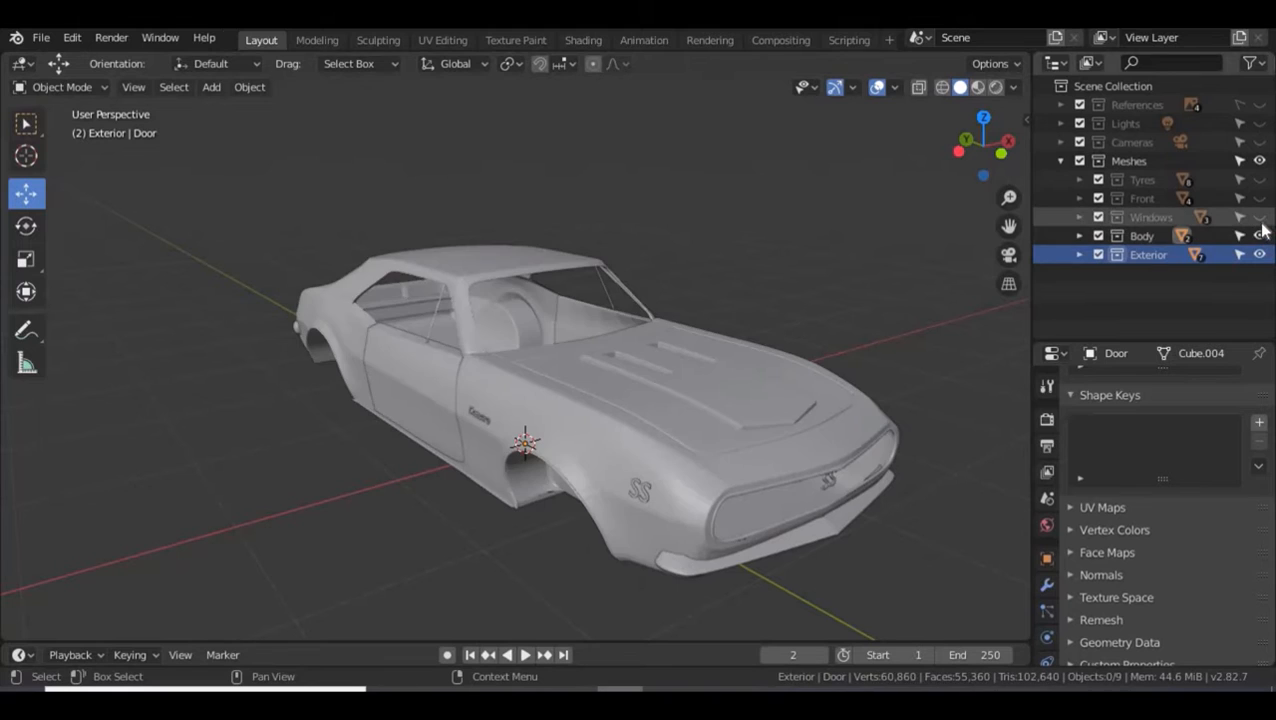
pyautogui.click(1259, 217)
pyautogui.click(1259, 198)
pyautogui.click(1259, 180)
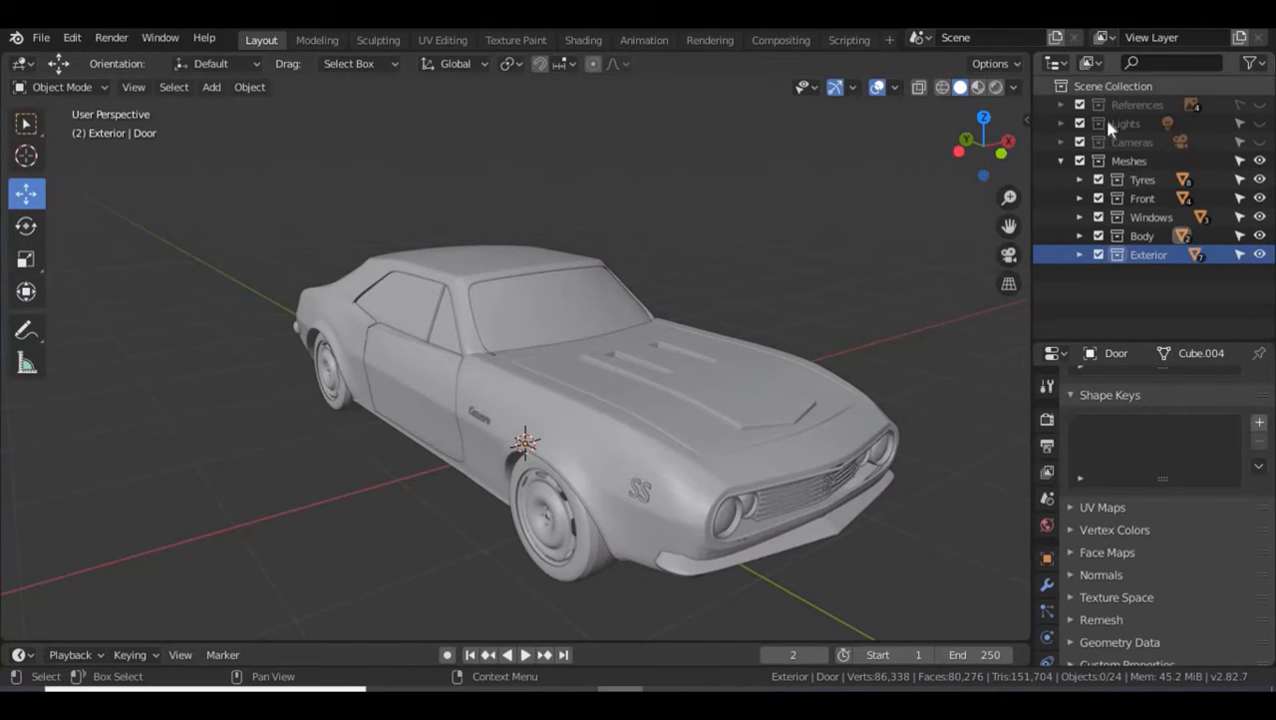
# - Hide the whole Meshes collection in the viewport and collapse its hierarchy
pyautogui.click(1132, 161)
pyautogui.click(1259, 161)
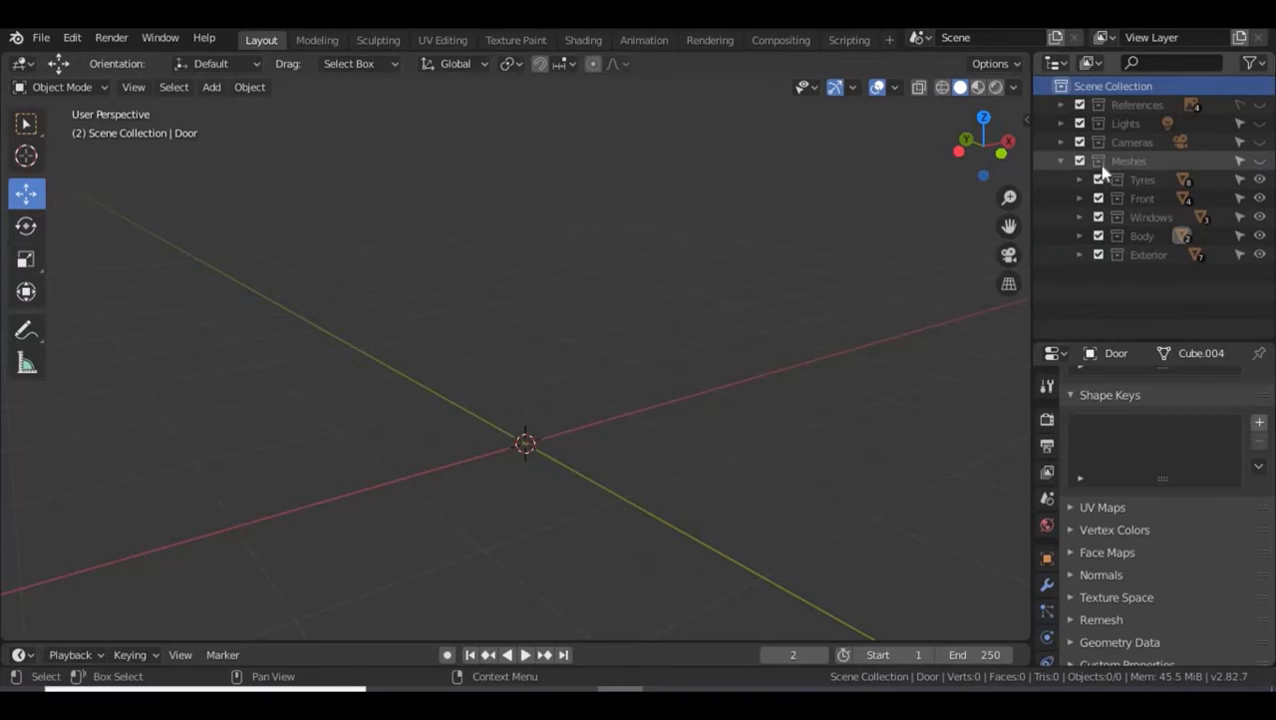
pyautogui.click(1061, 161)
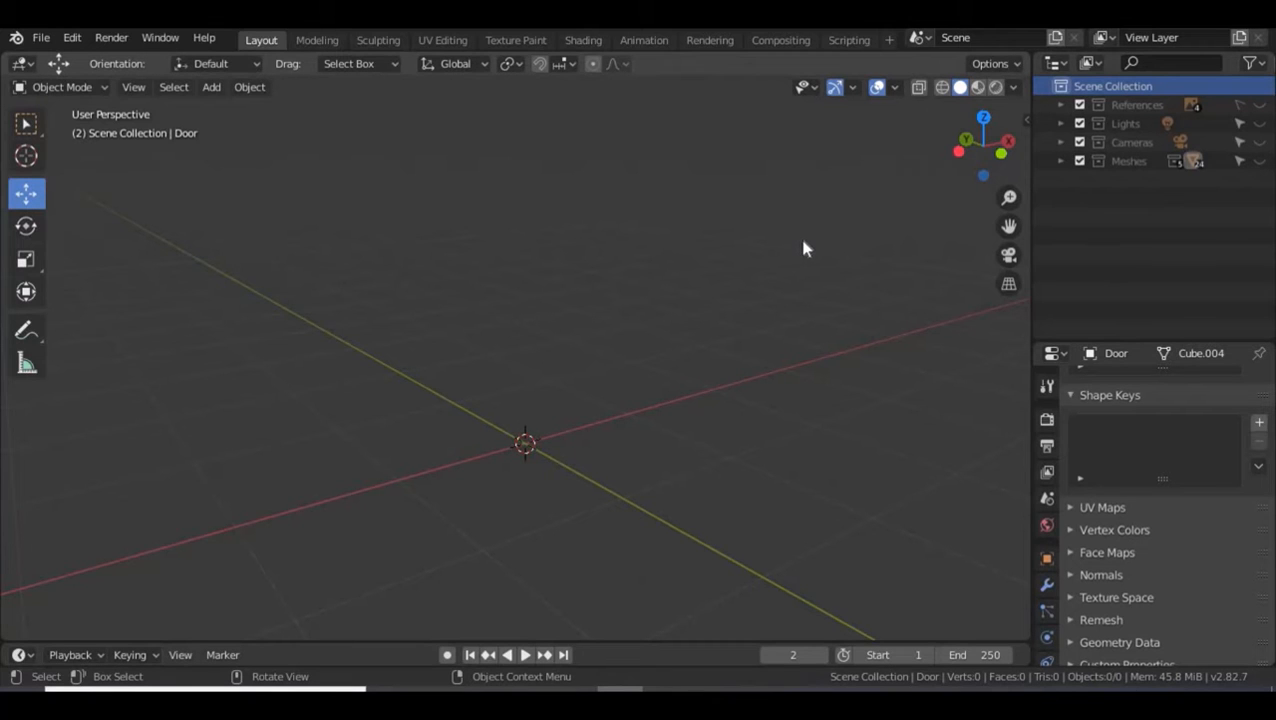
# - In front view, add a cylinder mesh at the world origin with 8 vertices and a 0.1 m radius
pyautogui.press('KP_1')
pyautogui.keyDown('shift'); pyautogui.moveTo(748, 305); pyautogui.dragTo(688, 165, button='middle'); pyautogui.keyUp('shift')
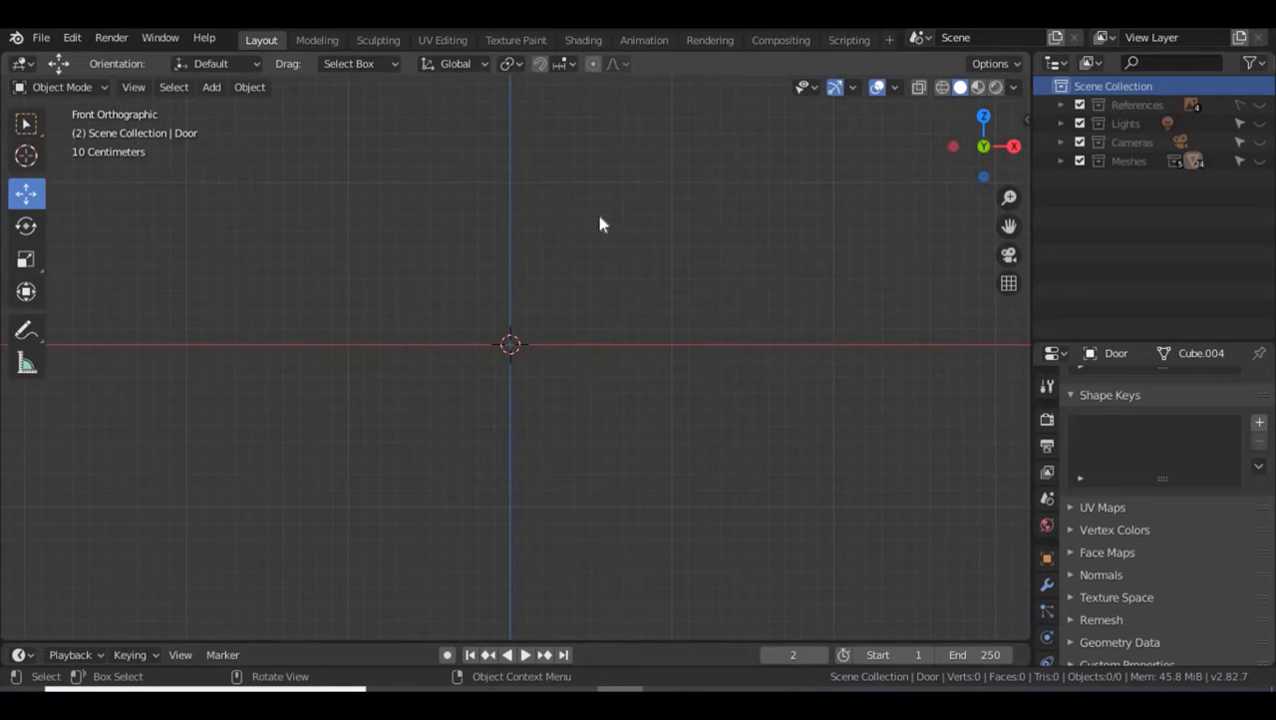
pyautogui.hotkey('shift', 'a')
pyautogui.moveTo(597, 216)
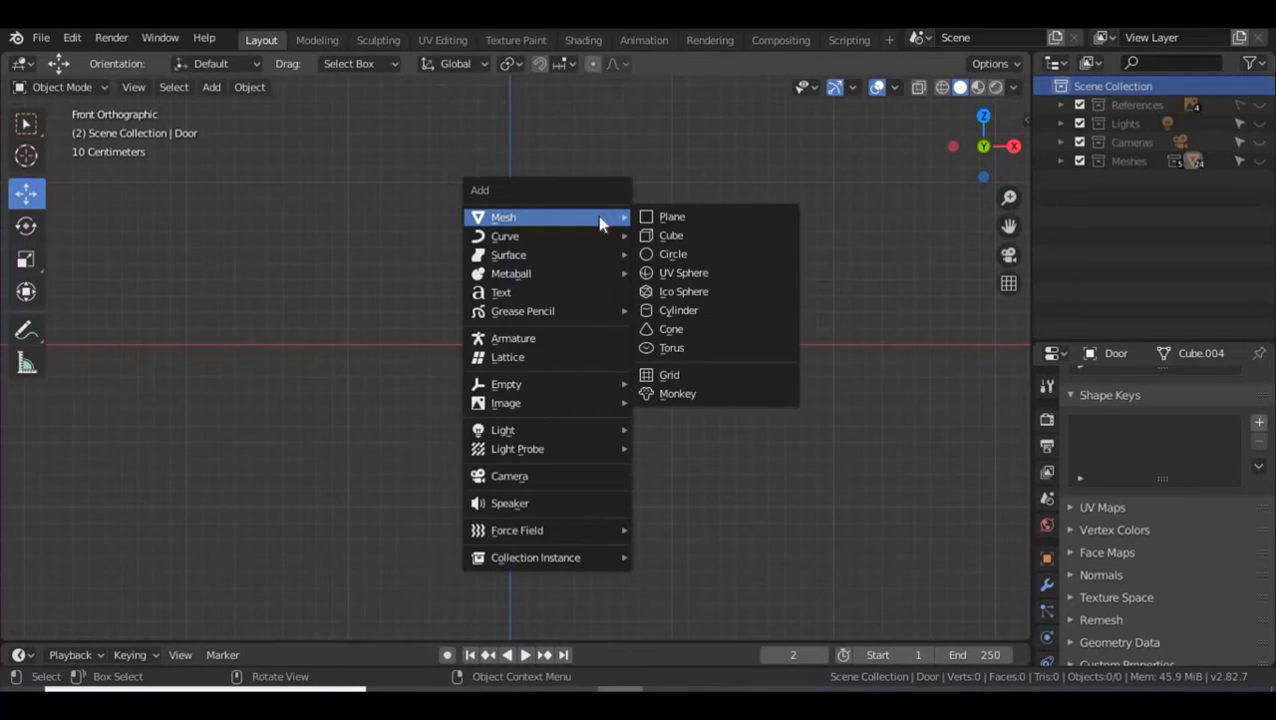
pyautogui.click(665, 308)
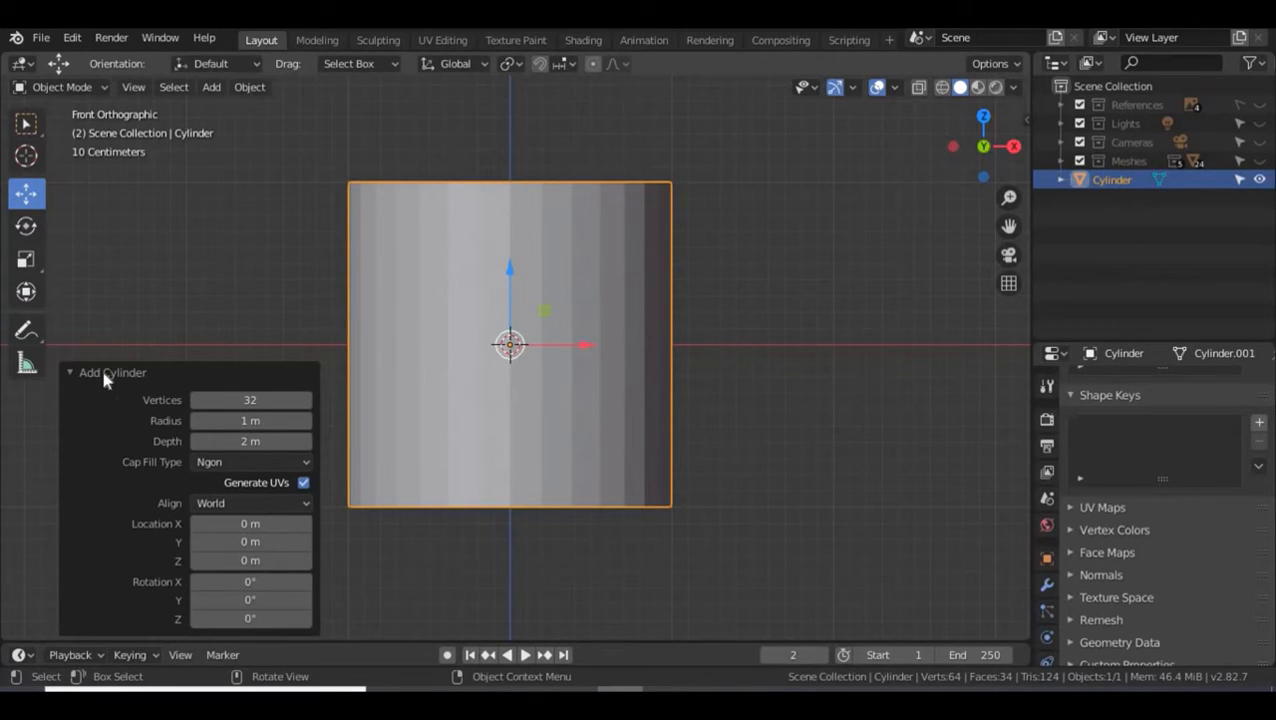
pyautogui.click(277, 399)
pyautogui.write('8')
pyautogui.press('Return')
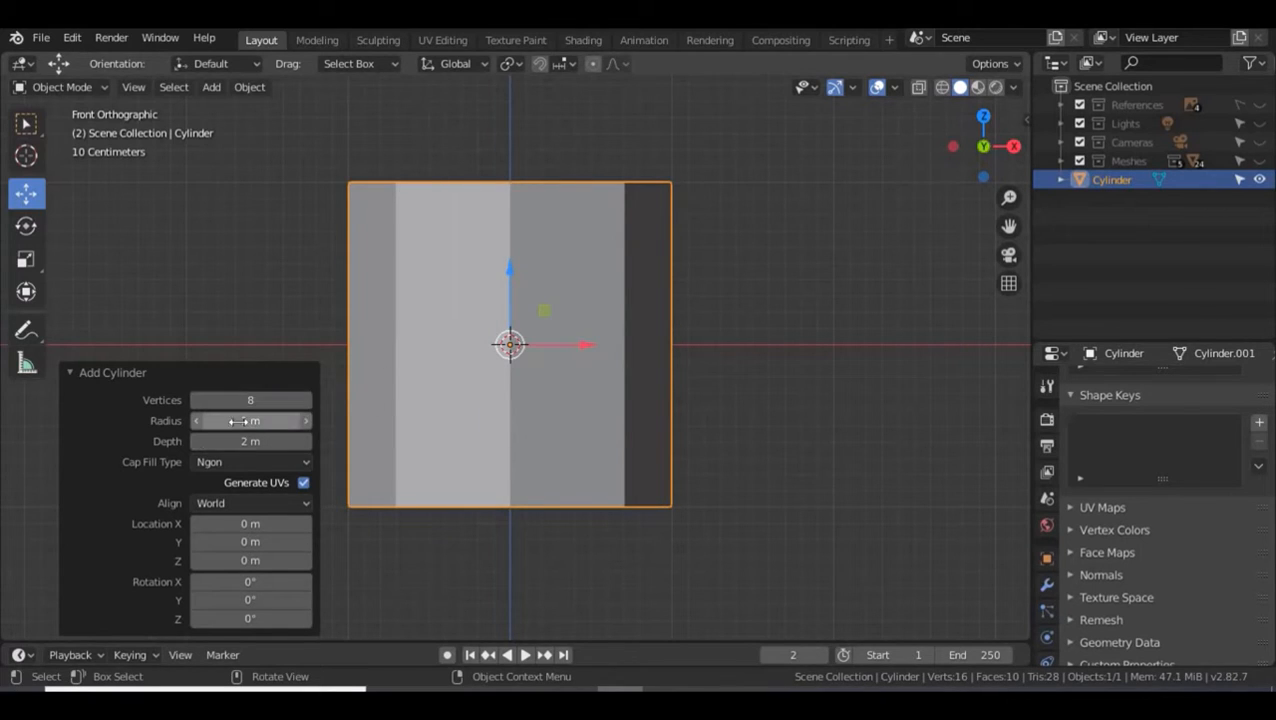
pyautogui.click(240, 421)
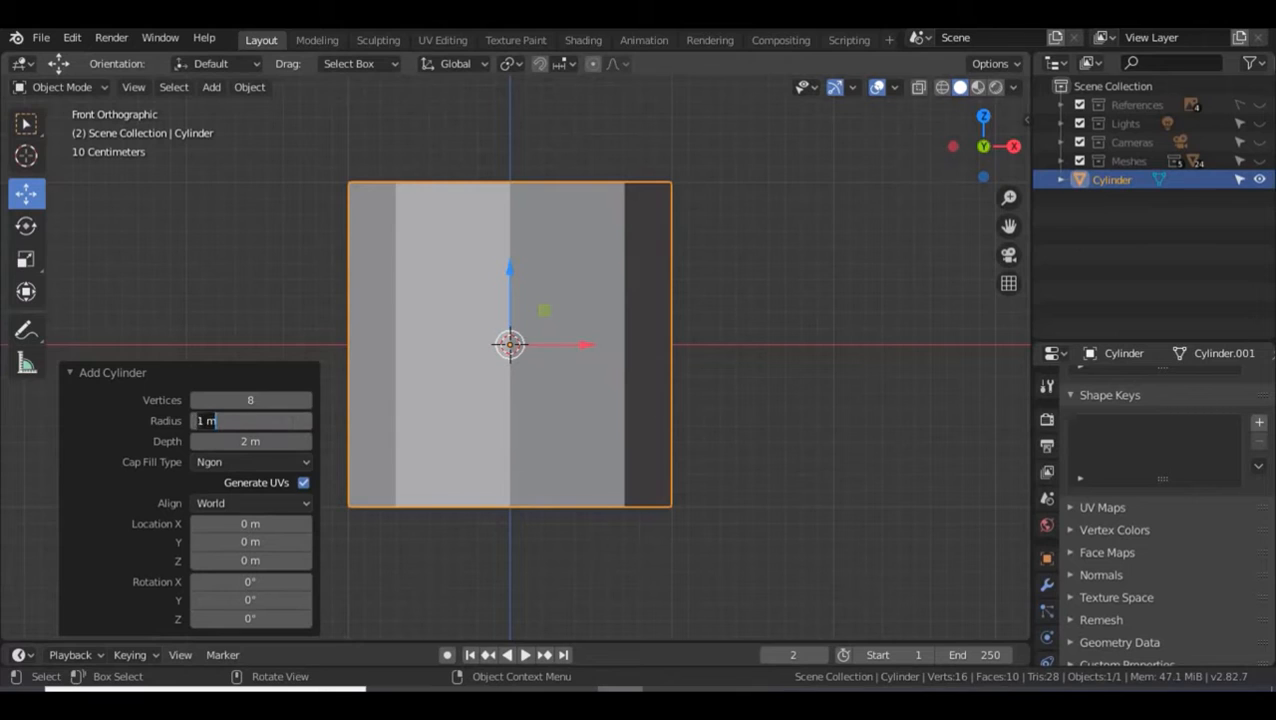
pyautogui.write('0.')
pyautogui.press('Return')
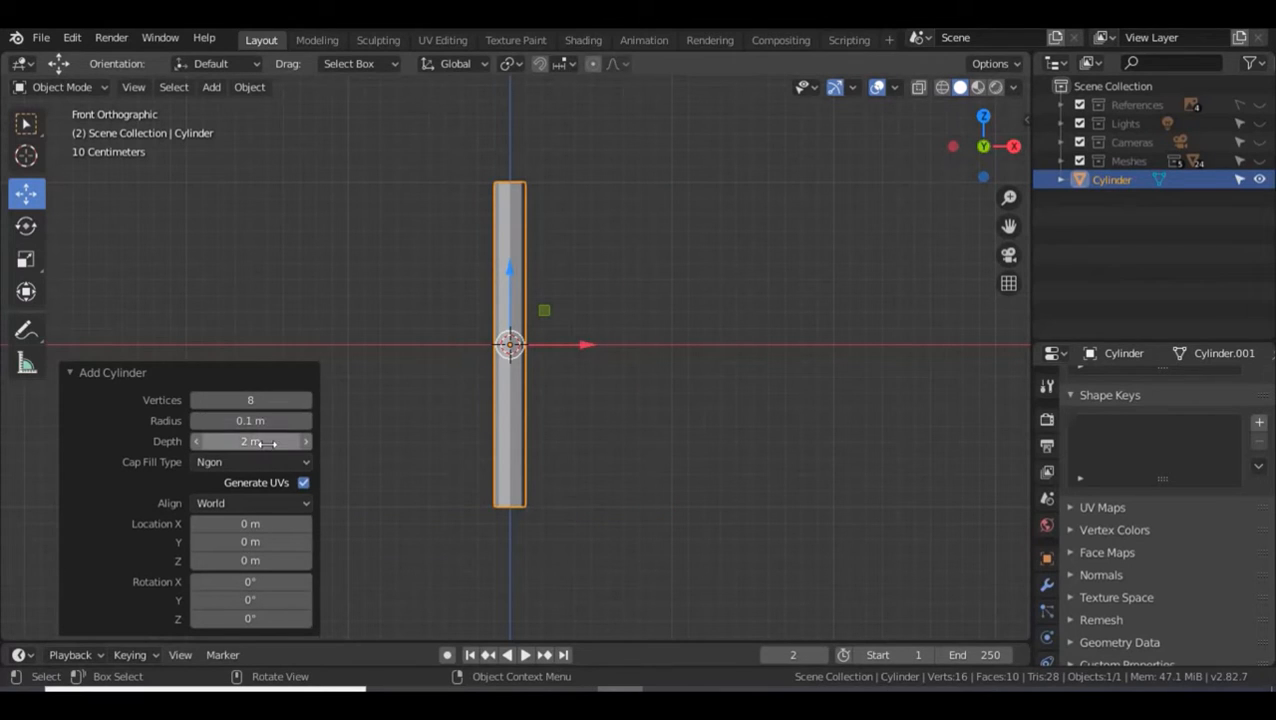
pyautogui.click(119, 371)
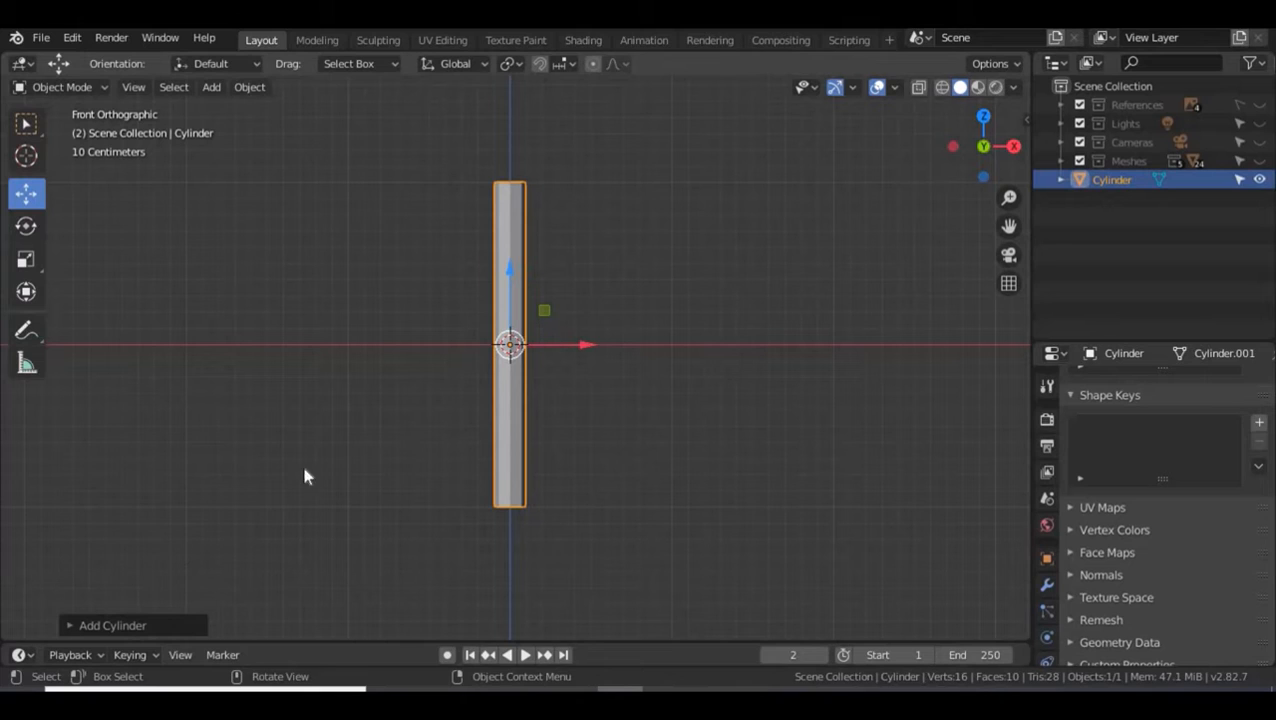
# - Set the new cylinder's Y rotation to 90° so that it lies along the X axis
pyautogui.click(133, 624)
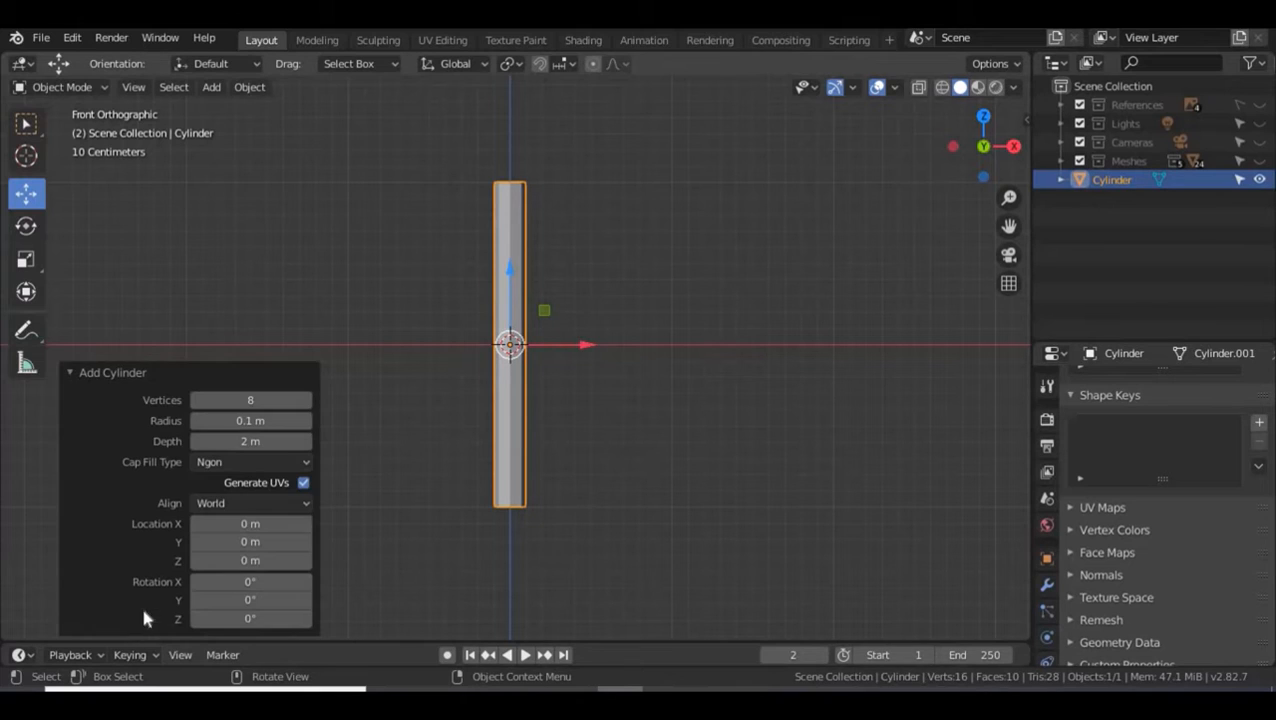
pyautogui.click(293, 598)
pyautogui.write('90')
pyautogui.press('Return')
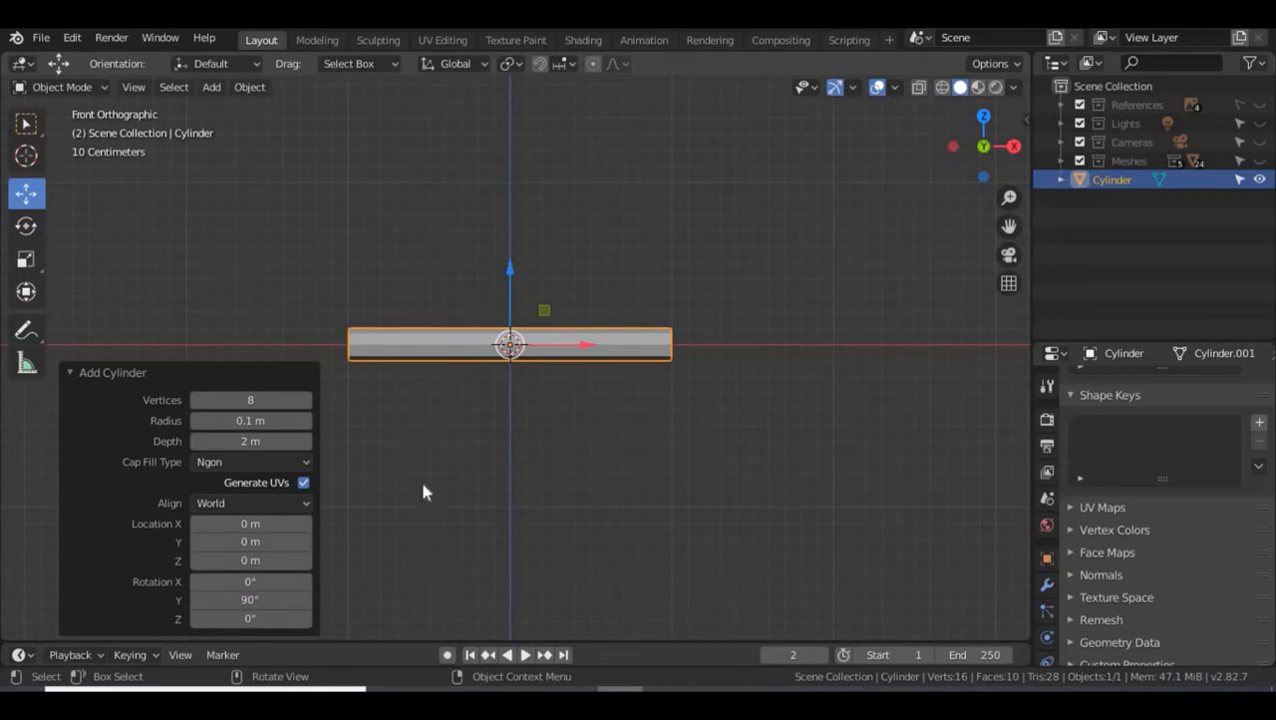
pyautogui.click(162, 372)
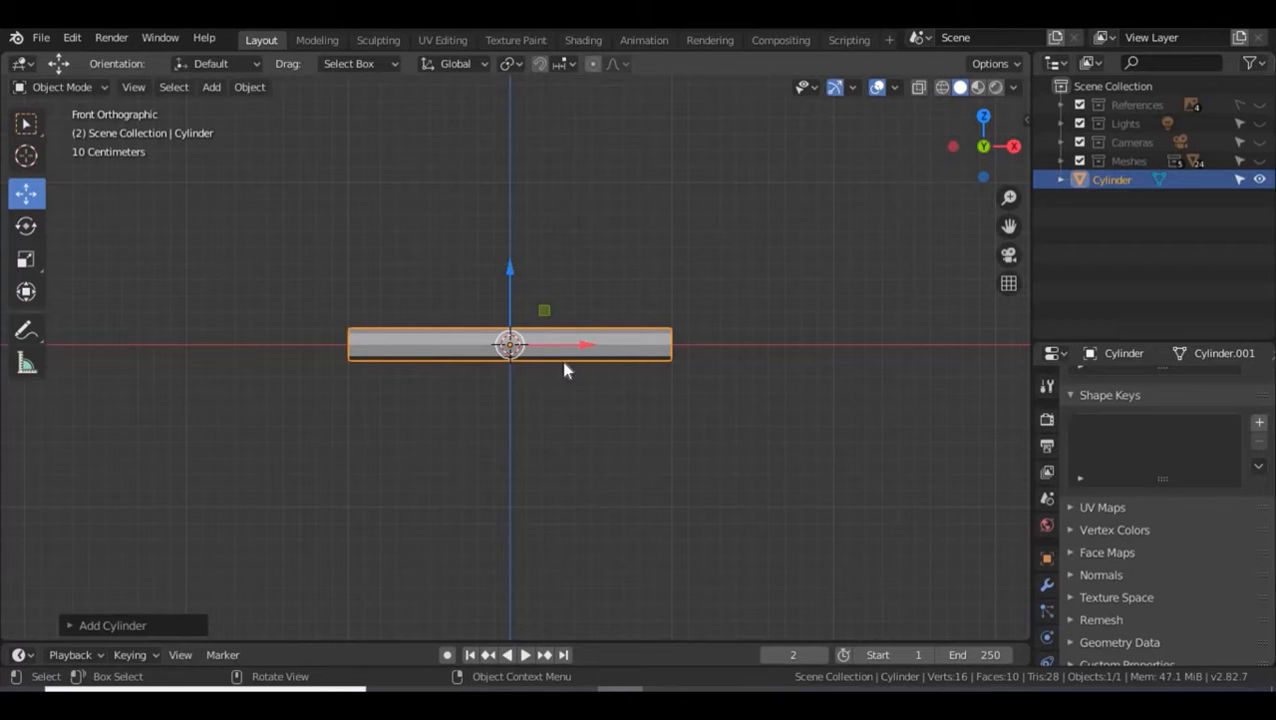
# - Divide the cylinder along its length with seven evenly spaced loop cuts
pyautogui.press('Tab')
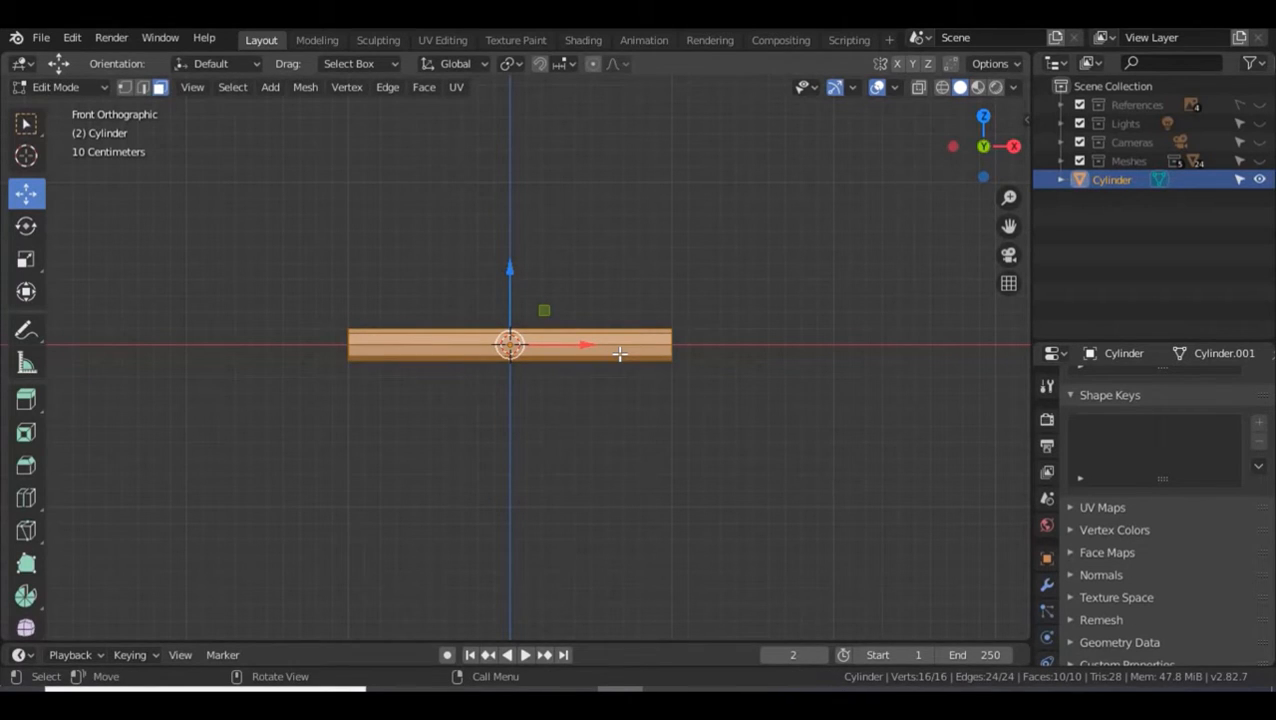
pyautogui.press('2')
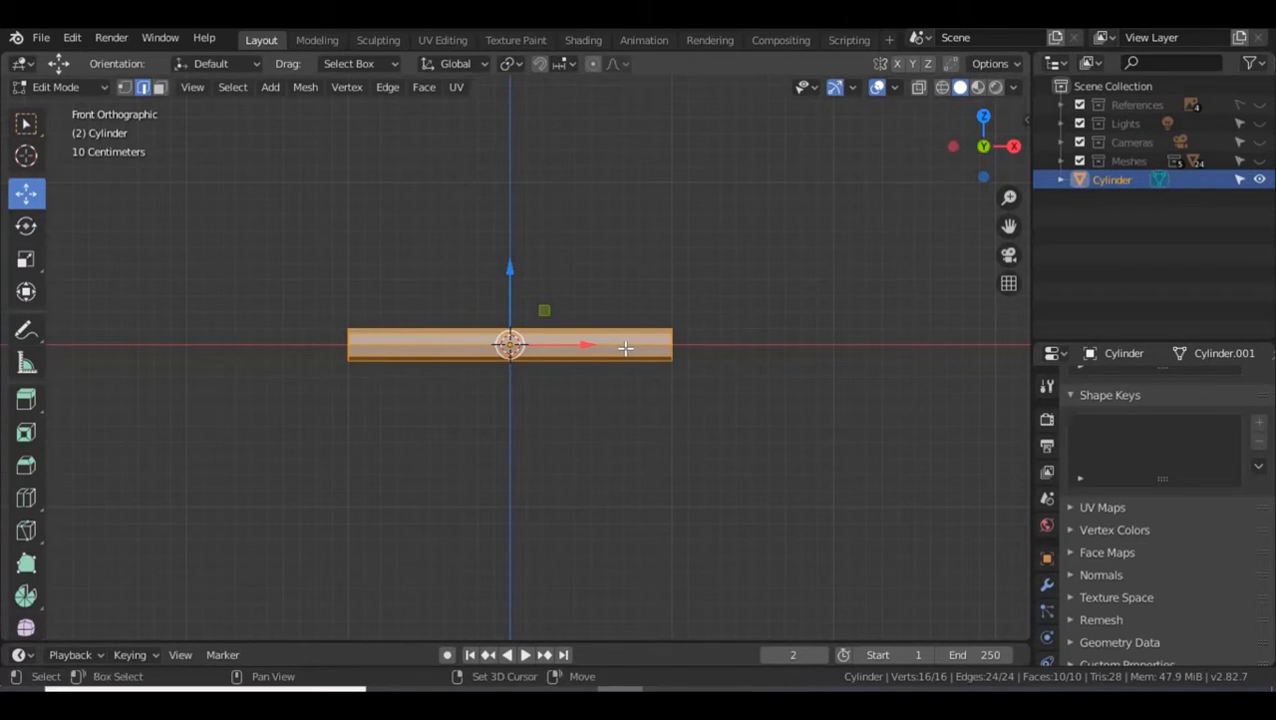
pyautogui.hotkey('ctrl', 'r')
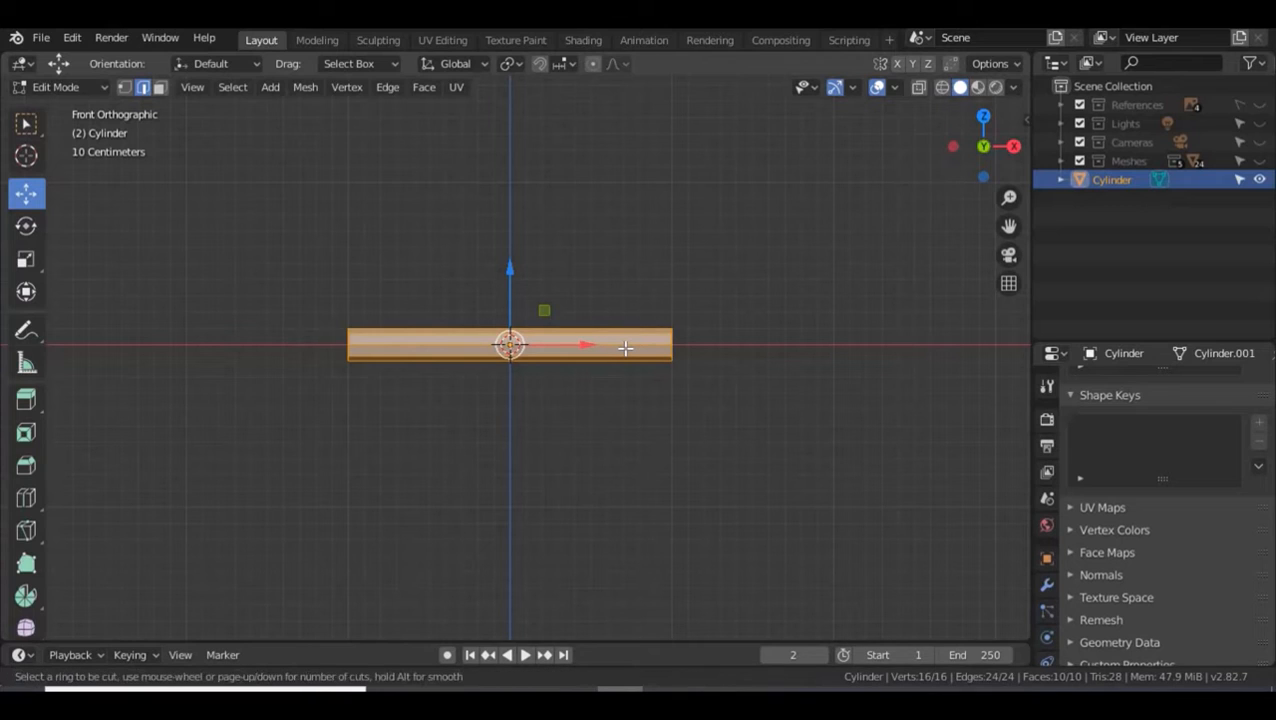
pyautogui.scroll(1, 625, 347)
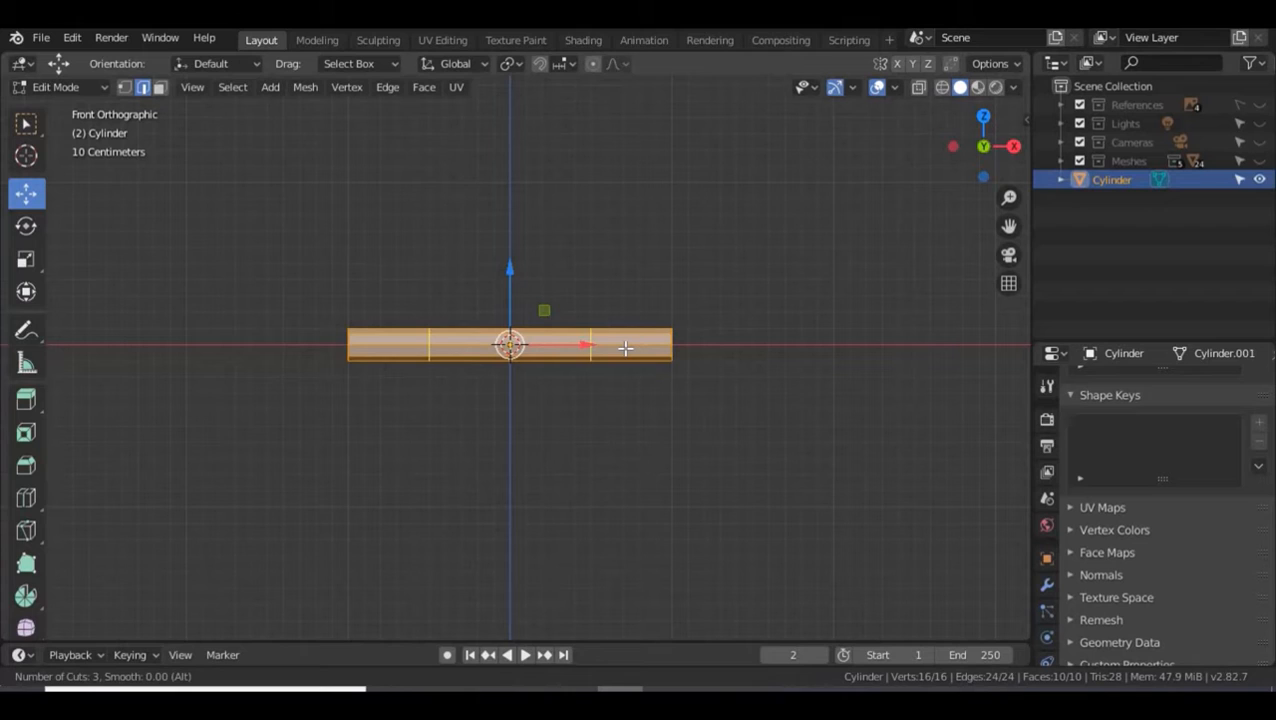
pyautogui.scroll(1, 625, 347)
pyautogui.scroll(1, 625, 347)
pyautogui.scroll(2, 625, 347)
pyautogui.click(625, 347)
pyautogui.rightClick(625, 347)
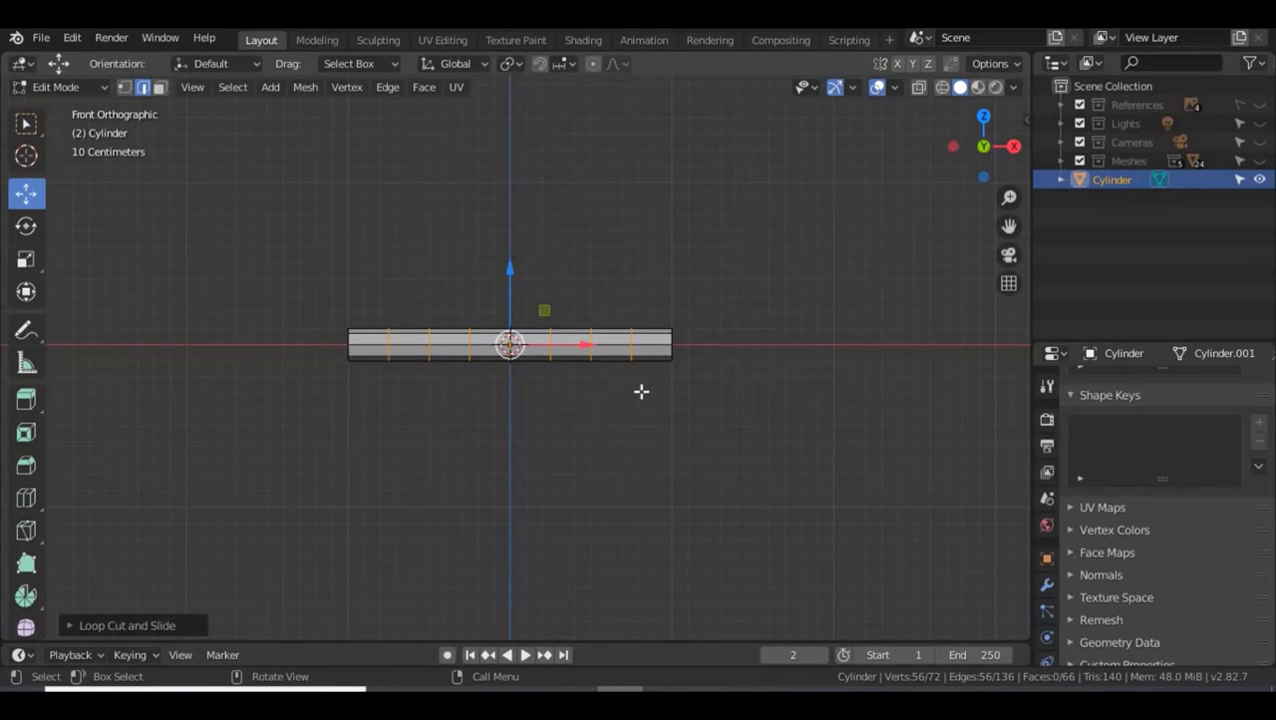
# - Return to Object Mode and apply all transforms to the cylinder
pyautogui.press('Tab')
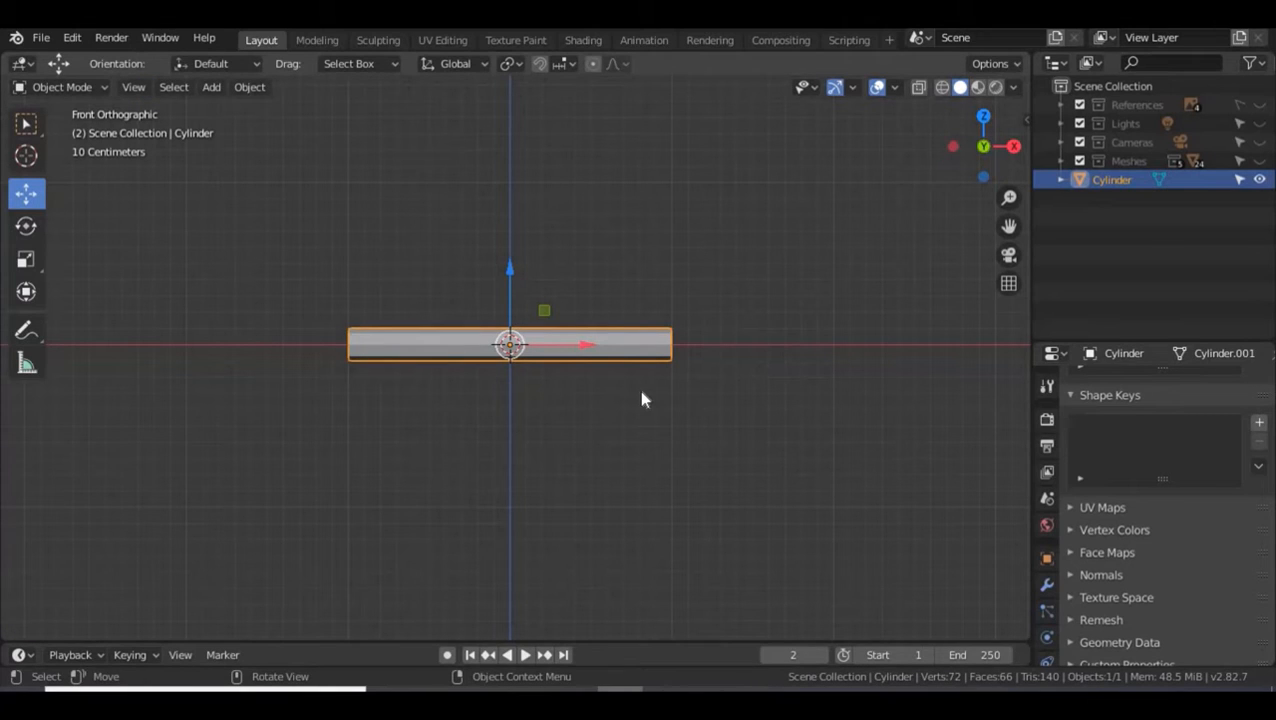
pyautogui.hotkey('ctrl', 'a')
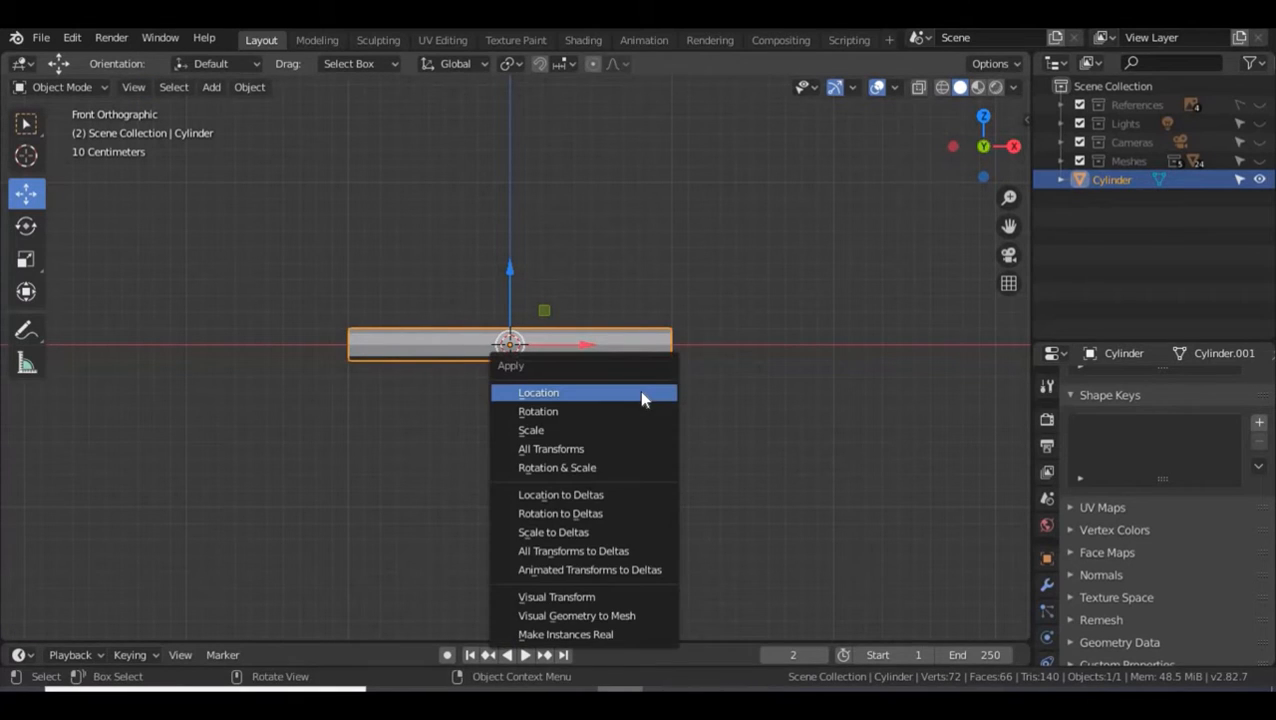
pyautogui.click(590, 450)
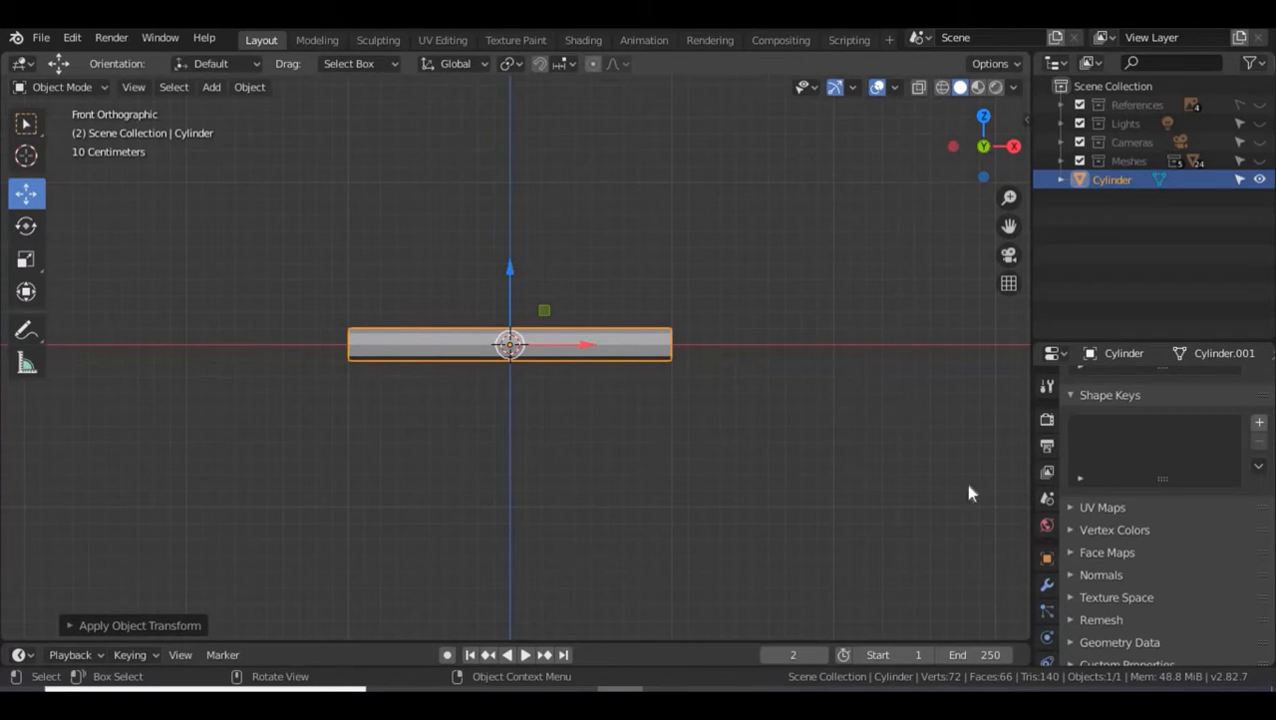
# - Bend the cylinder 180° about the Z axis with a Simple Deform modifier
pyautogui.click(1046, 584)
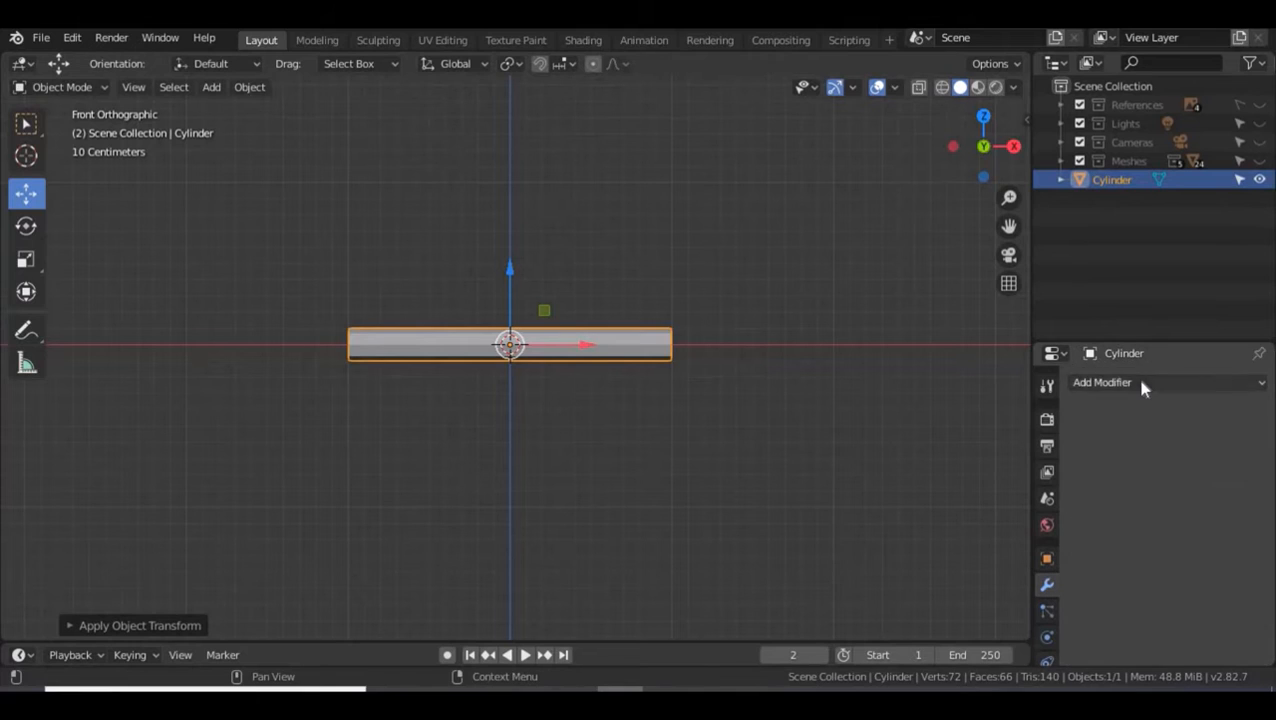
pyautogui.click(1143, 386)
pyautogui.click(1058, 215)
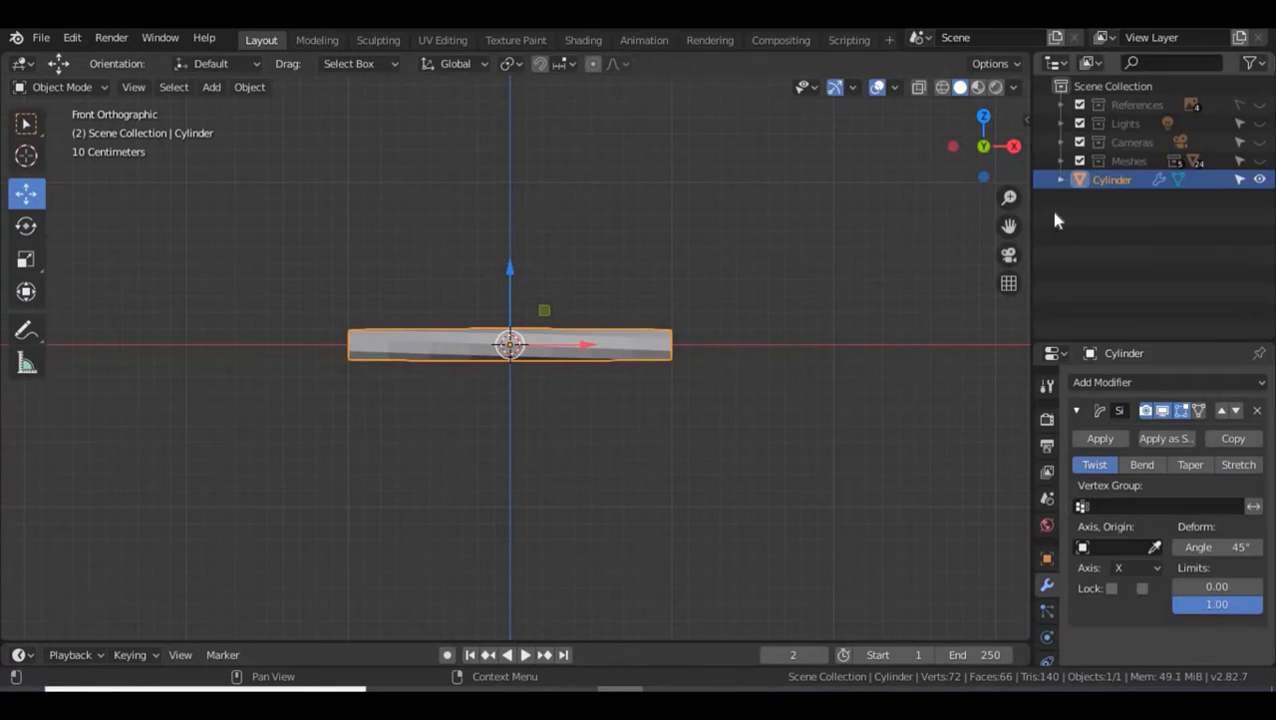
pyautogui.click(1140, 465)
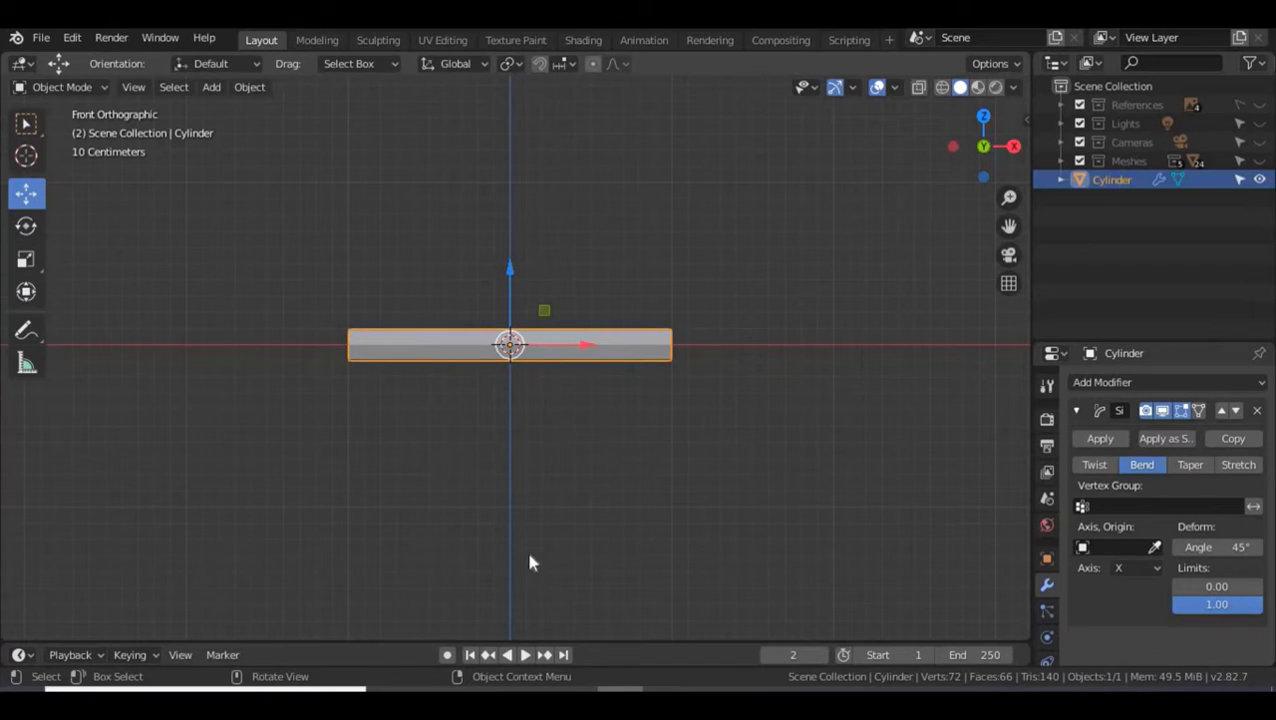
pyautogui.click(1125, 566)
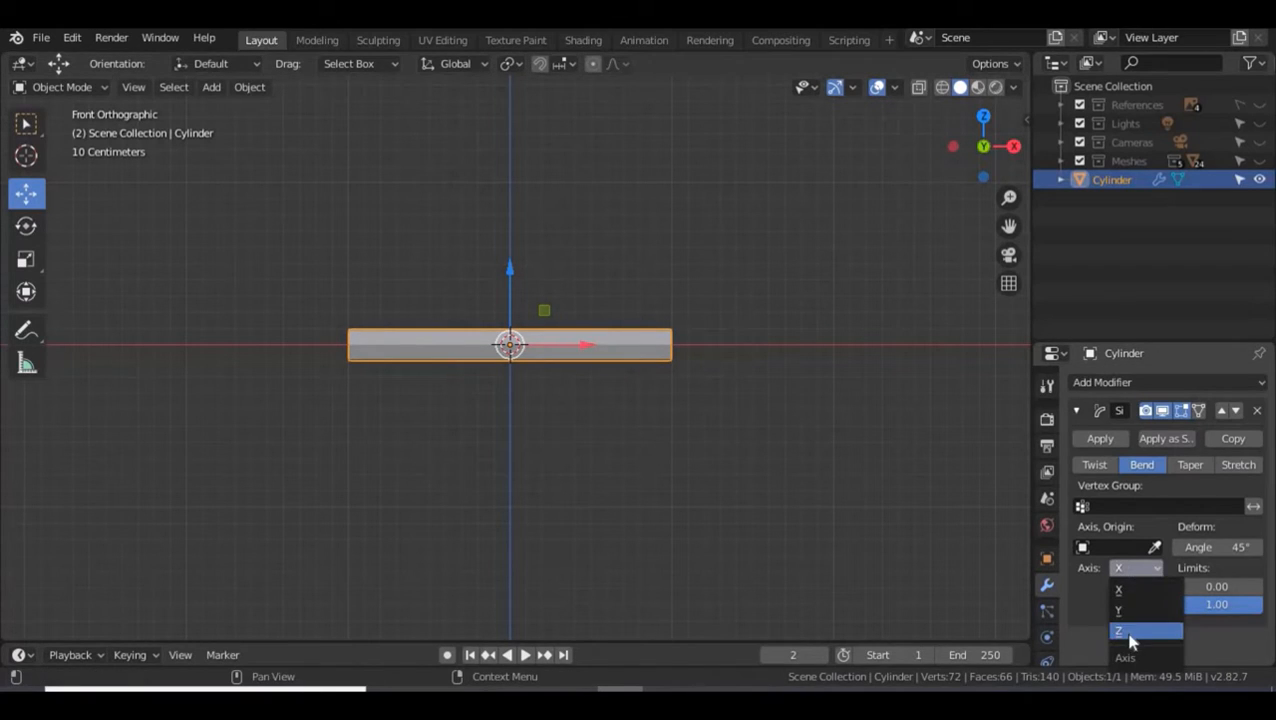
pyautogui.click(1124, 630)
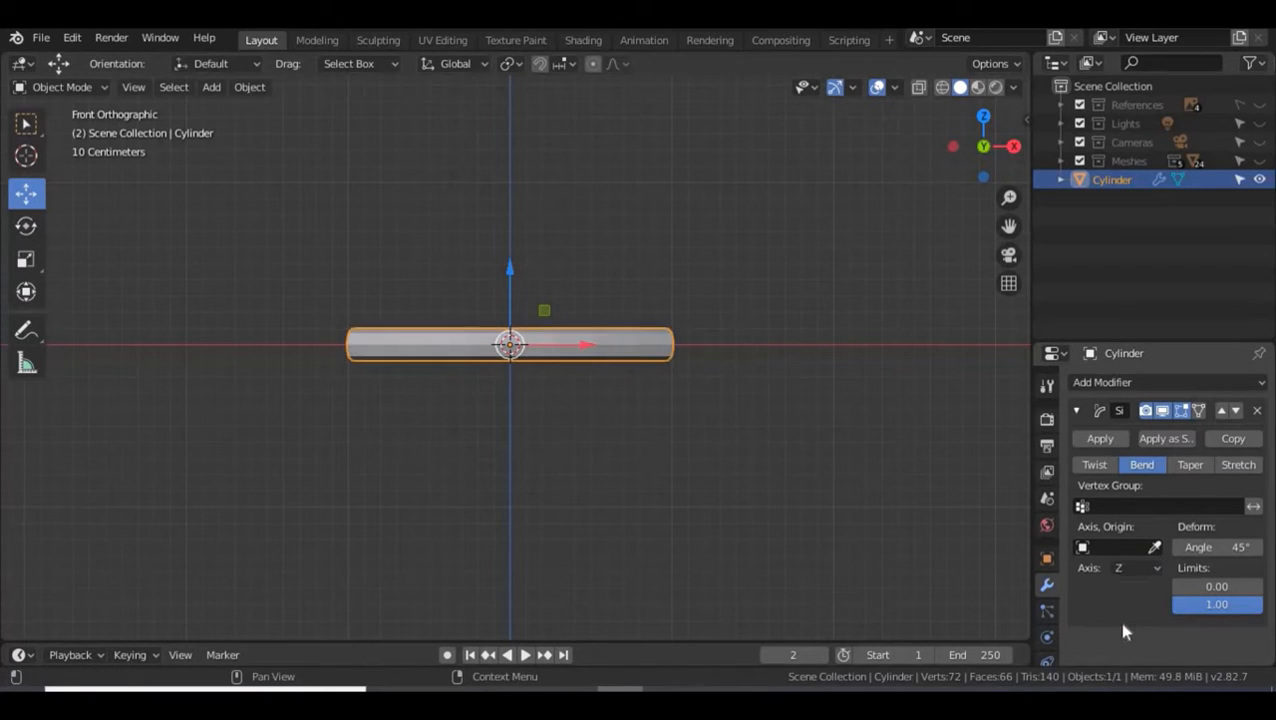
pyautogui.click(1216, 547)
pyautogui.write('180')
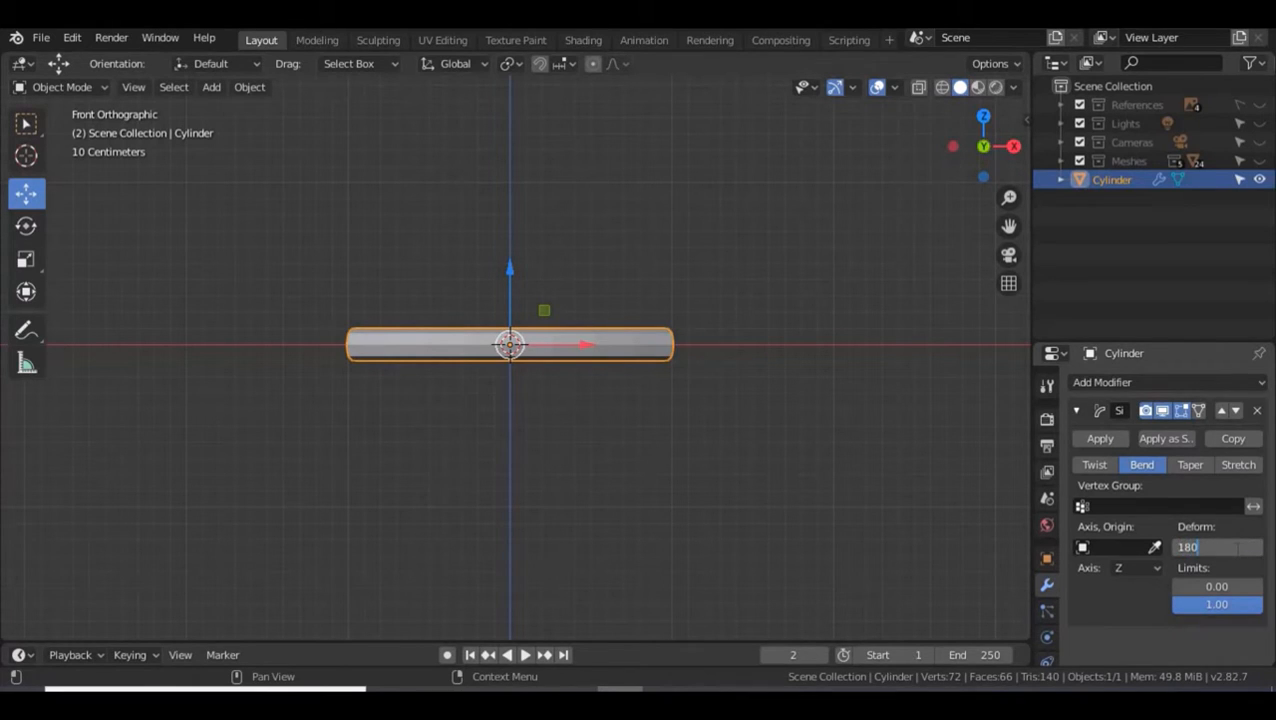
pyautogui.press('Return')
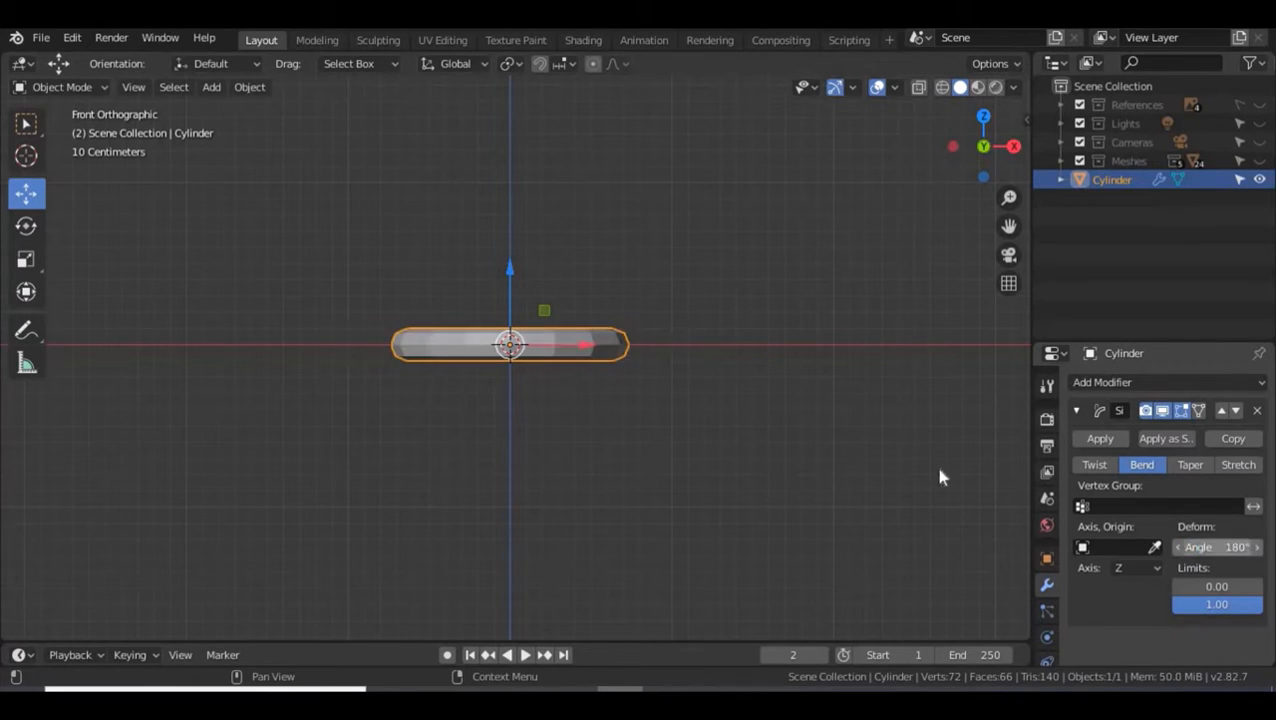
# - Rotate the bent cylinder 90° about the global Z axis
pyautogui.moveTo(893, 362); pyautogui.dragTo(764, 461, button='middle')
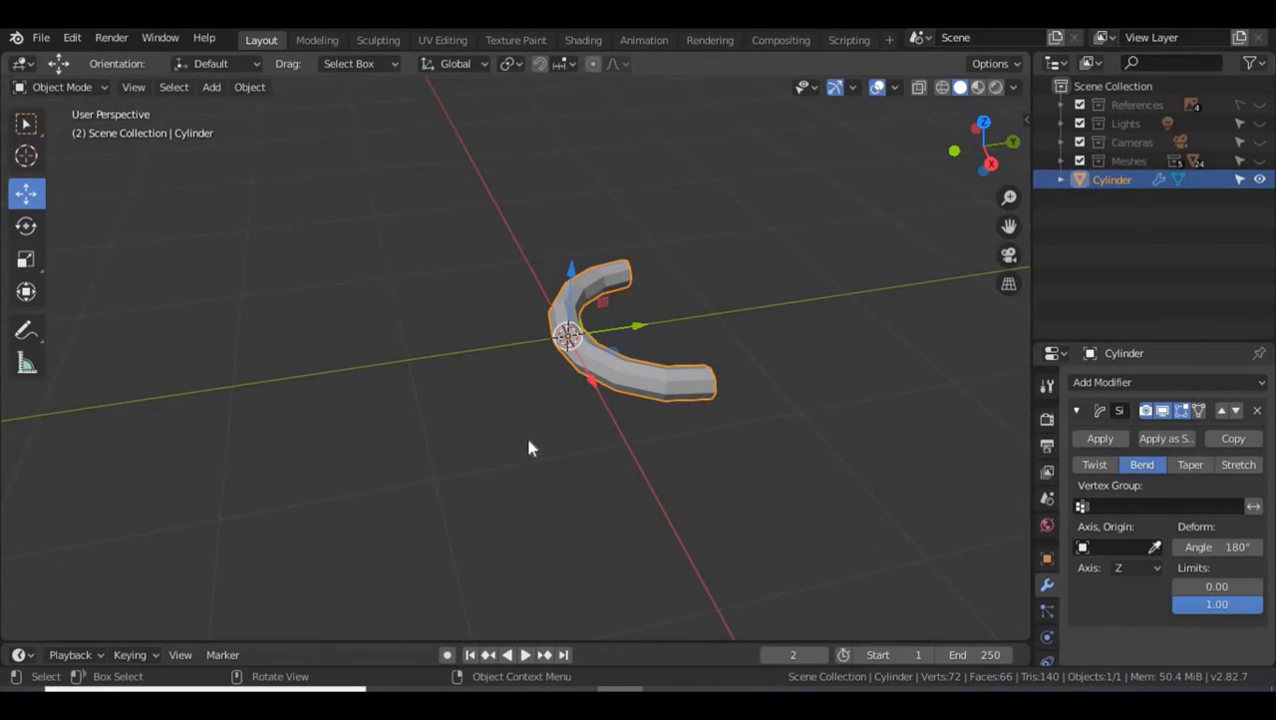
pyautogui.press('r')
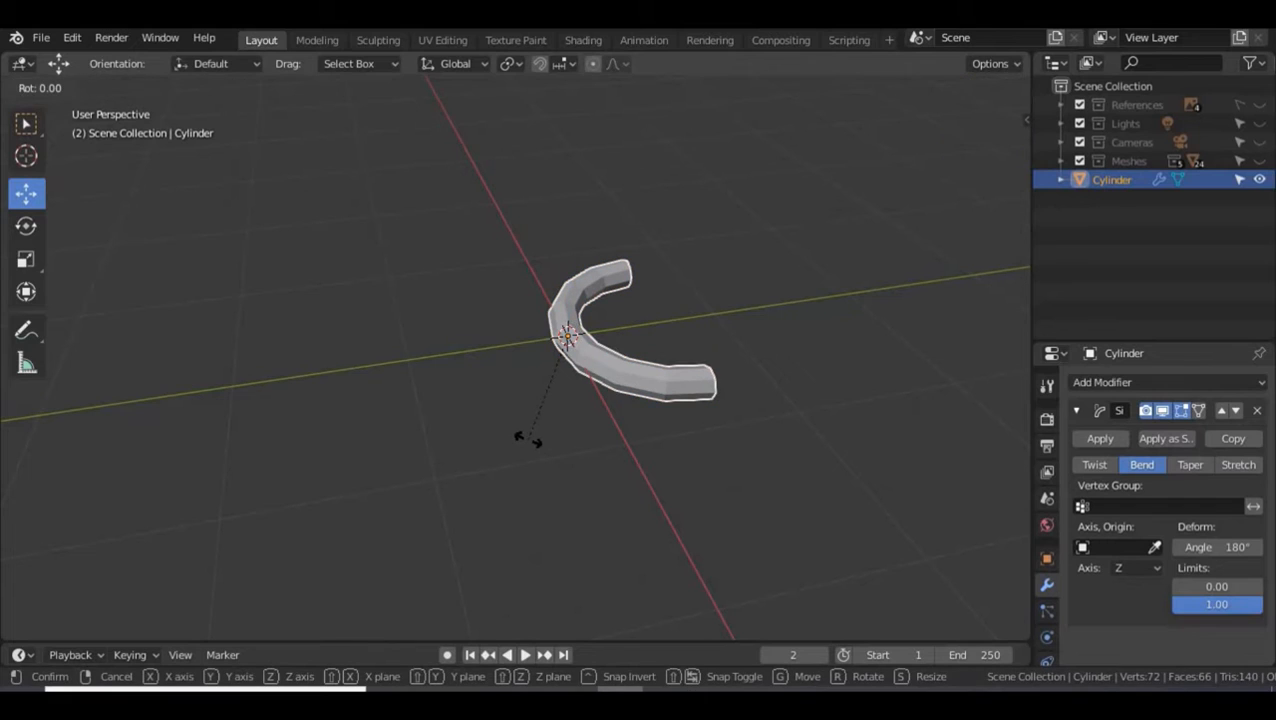
pyautogui.write('z')
pyautogui.write('90')
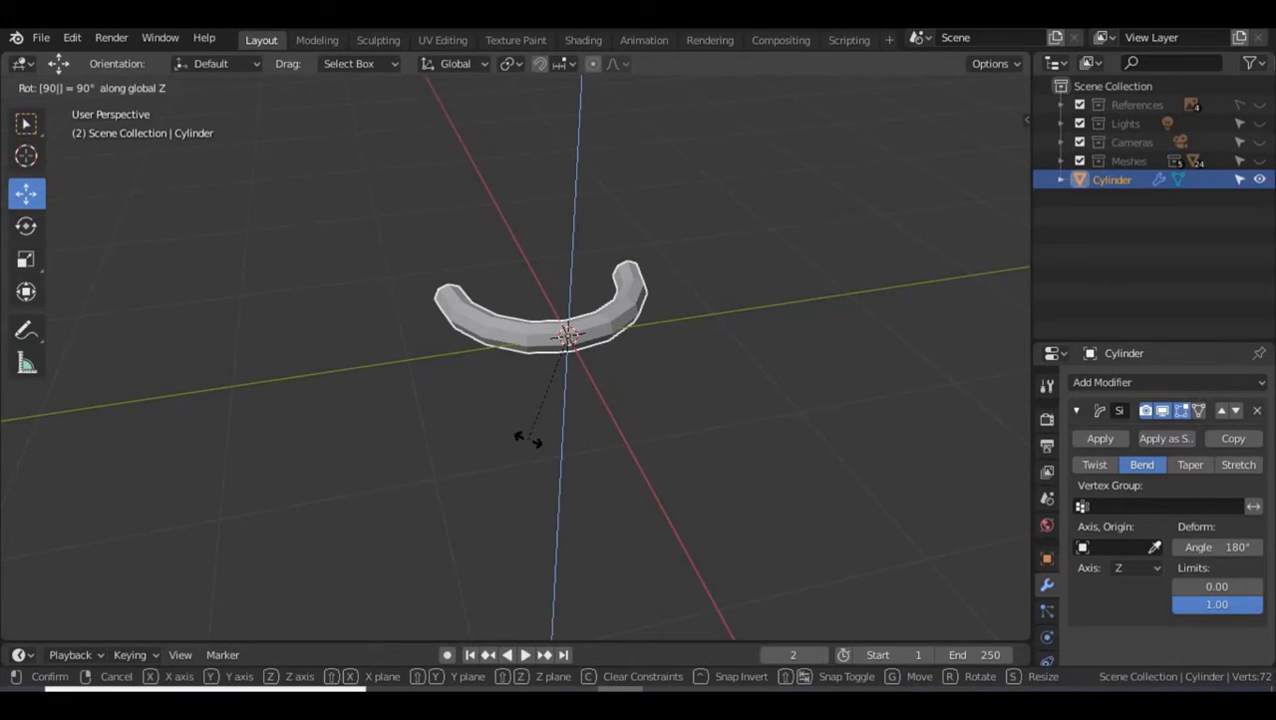
pyautogui.press('Return')
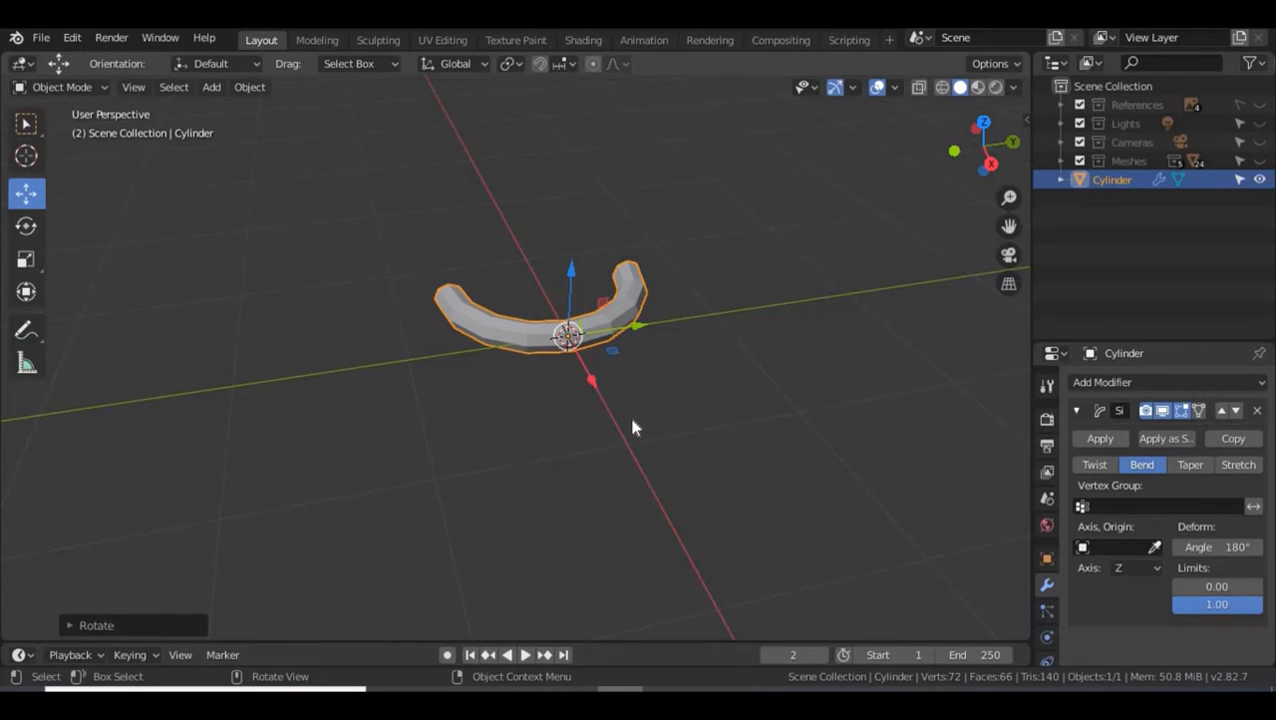
# - Apply the cylinder's Simple Deform modifier and open its mesh in Edit Mode
pyautogui.click(1103, 440)
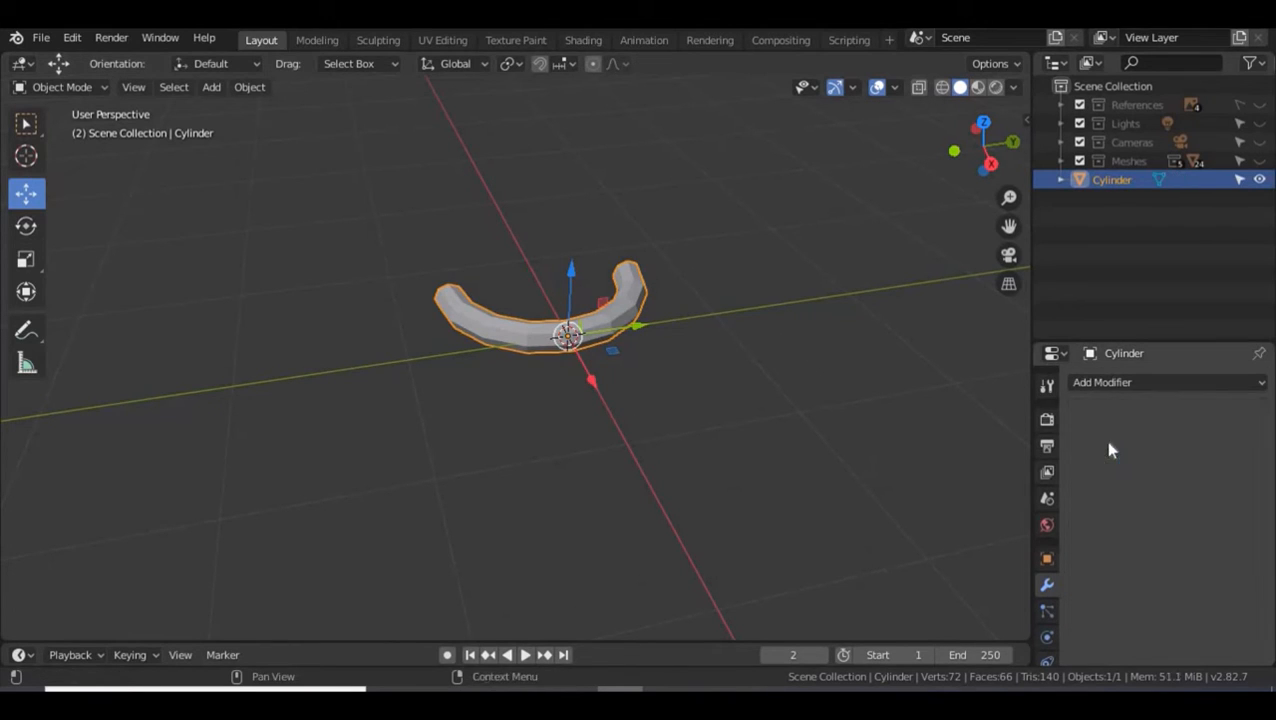
pyautogui.press('Tab')
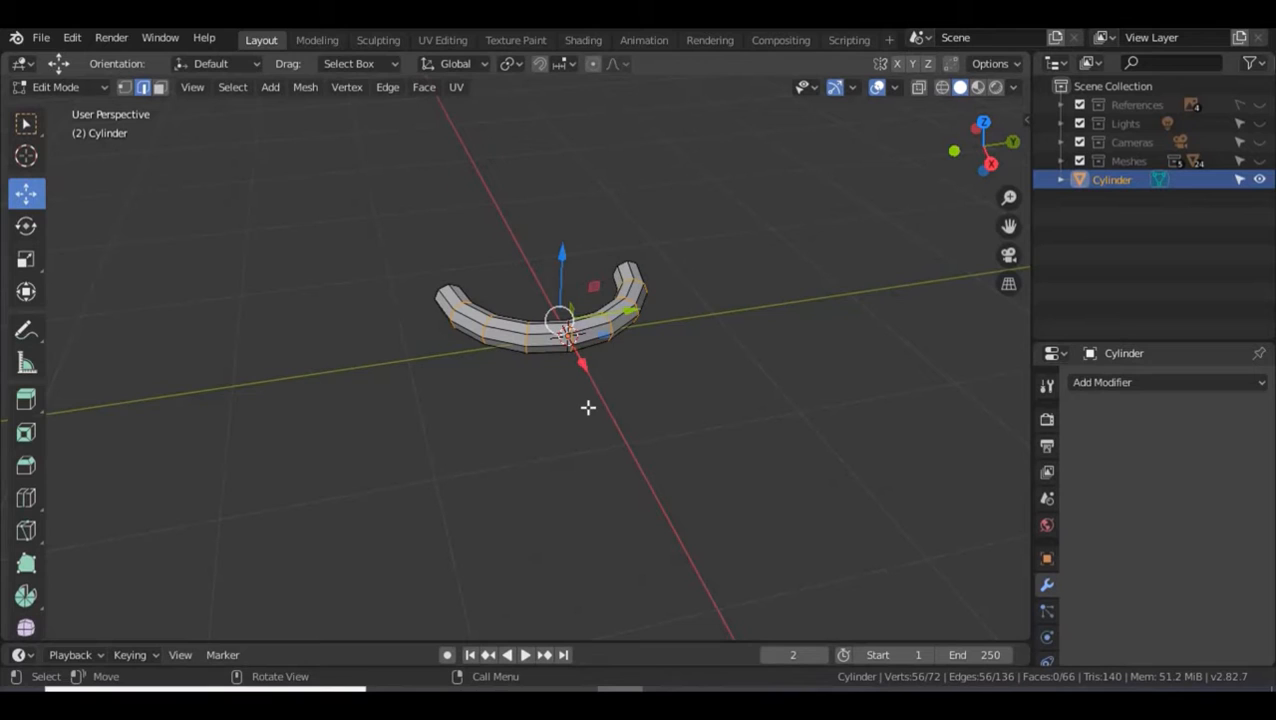
# - Select the half of the bent cylinder on the positive Y side and delete its faces
pyautogui.hotkey('alt', 'z')
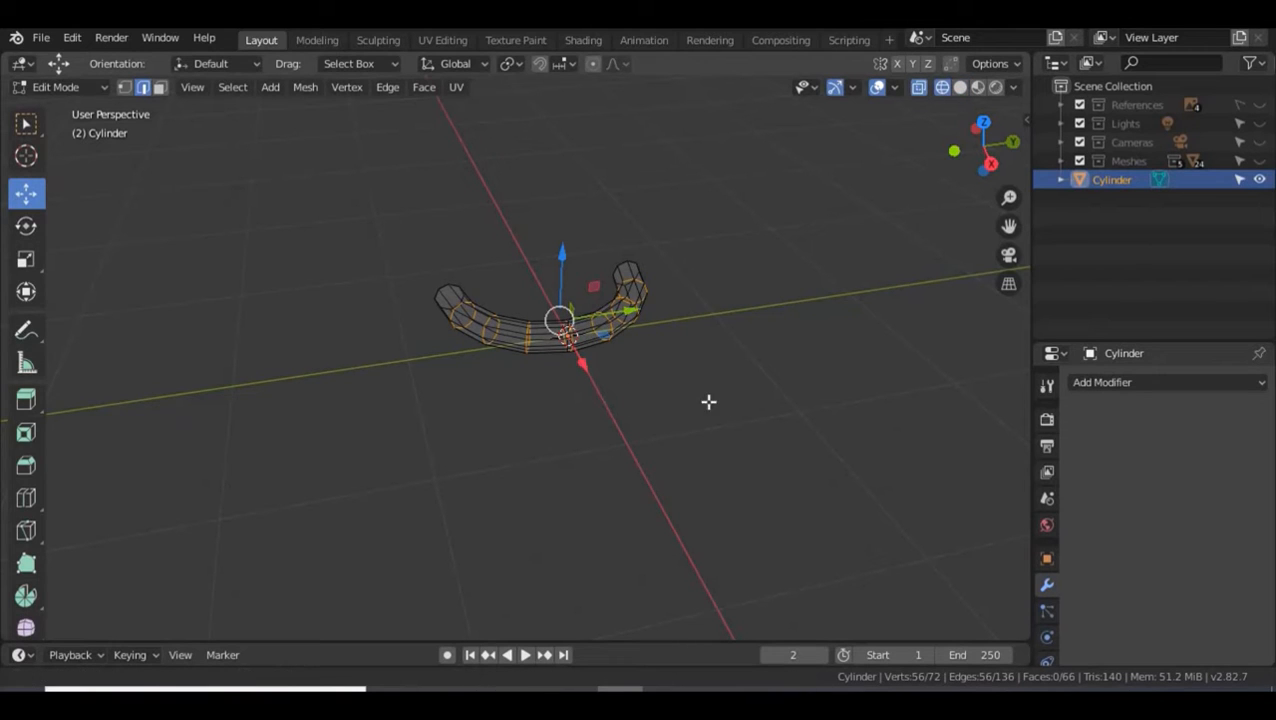
pyautogui.keyDown('shift'); pyautogui.moveTo(709, 402); pyautogui.dragTo(590, 450, button='middle'); pyautogui.keyUp('shift')
pyautogui.keyDown('shift'); pyautogui.moveTo(714, 427); pyautogui.dragTo(635, 467, button='middle'); pyautogui.keyUp('shift')
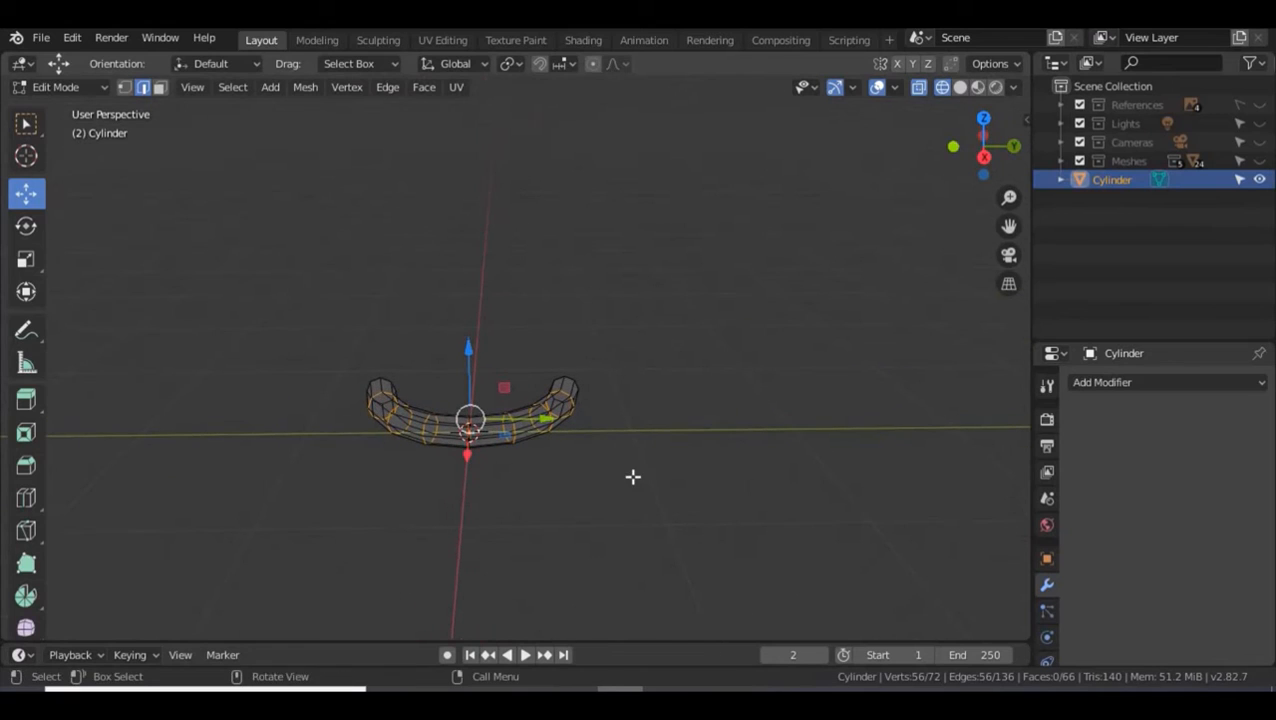
pyautogui.moveTo(683, 499); pyautogui.dragTo(495, 319)
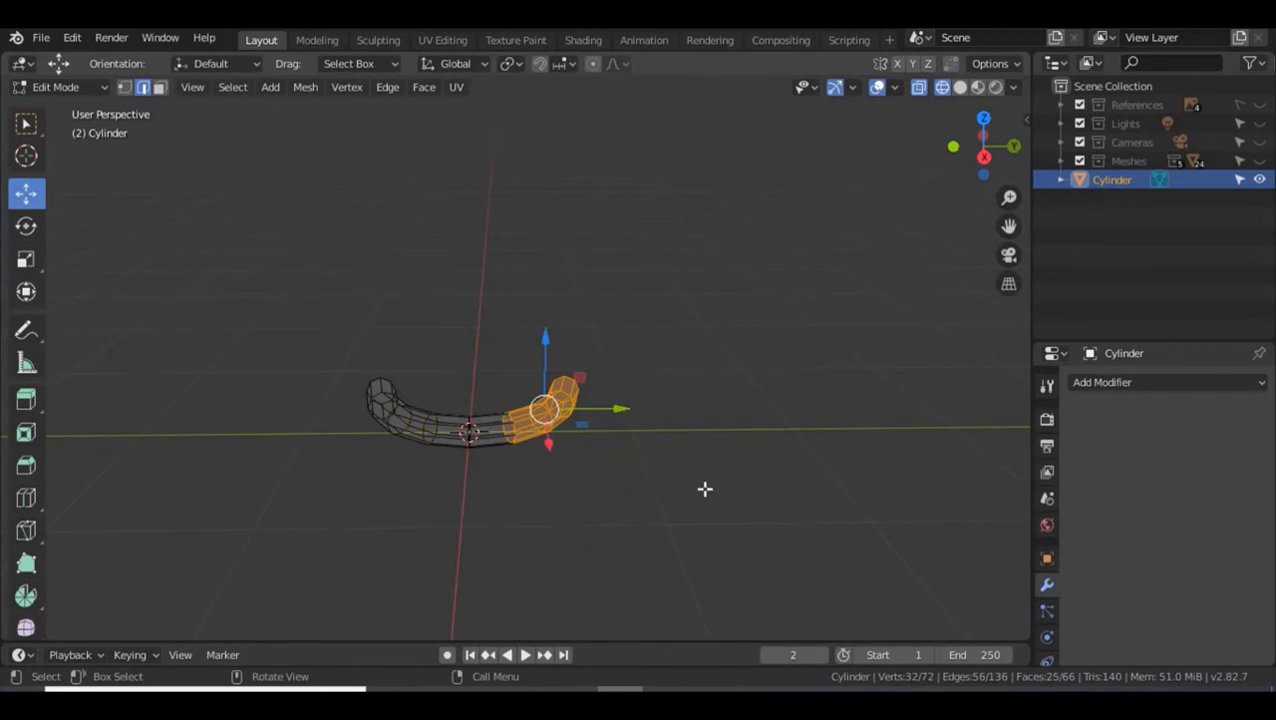
pyautogui.moveTo(718, 508); pyautogui.dragTo(461, 291)
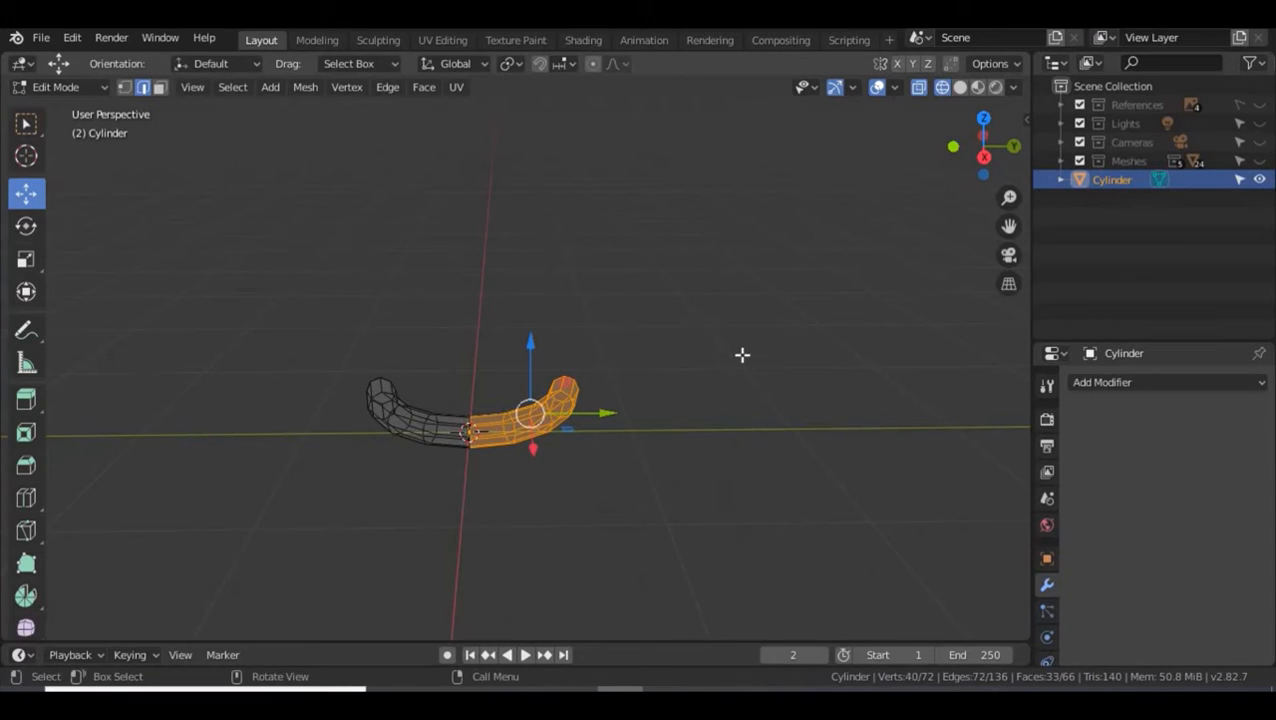
pyautogui.press('3')
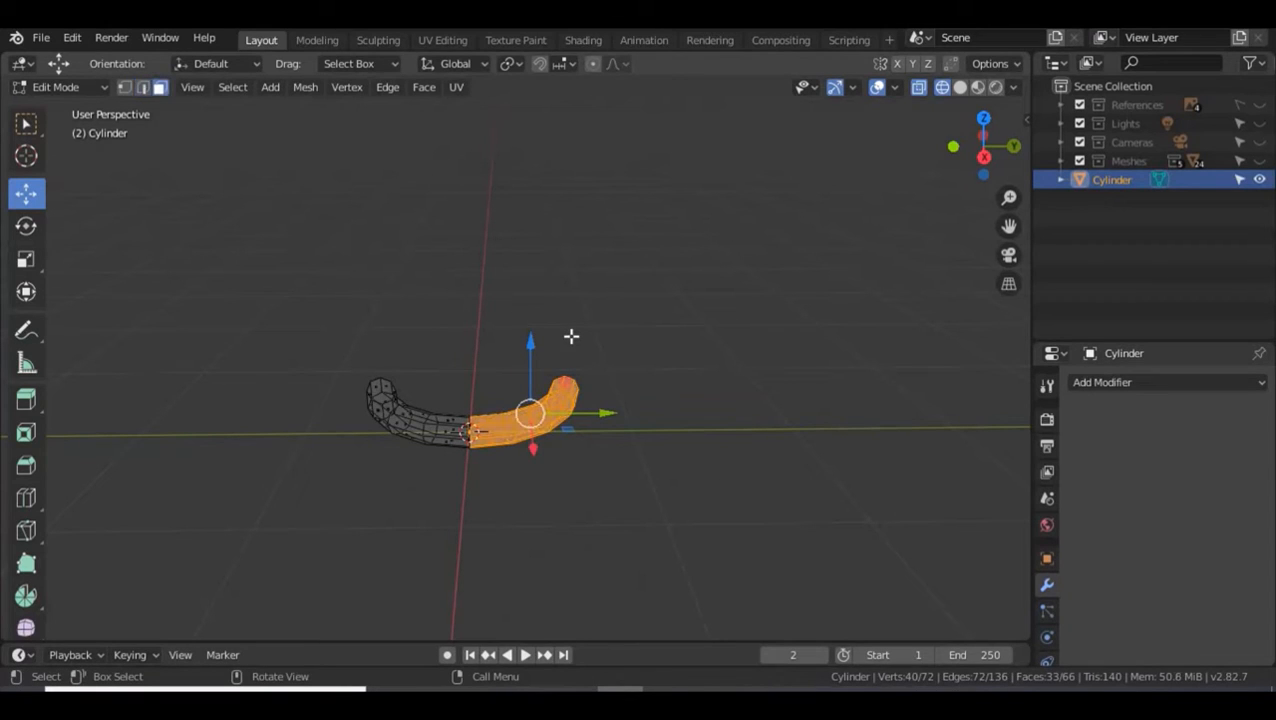
pyautogui.press('x')
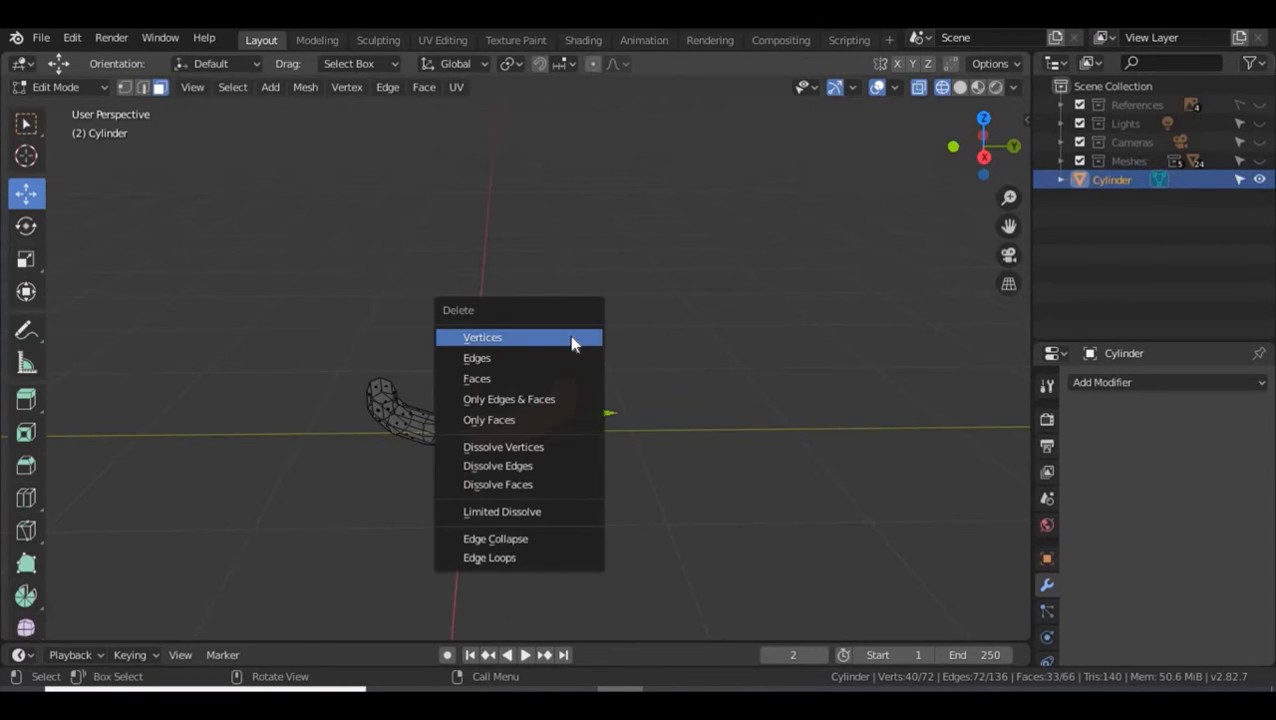
pyautogui.click(535, 375)
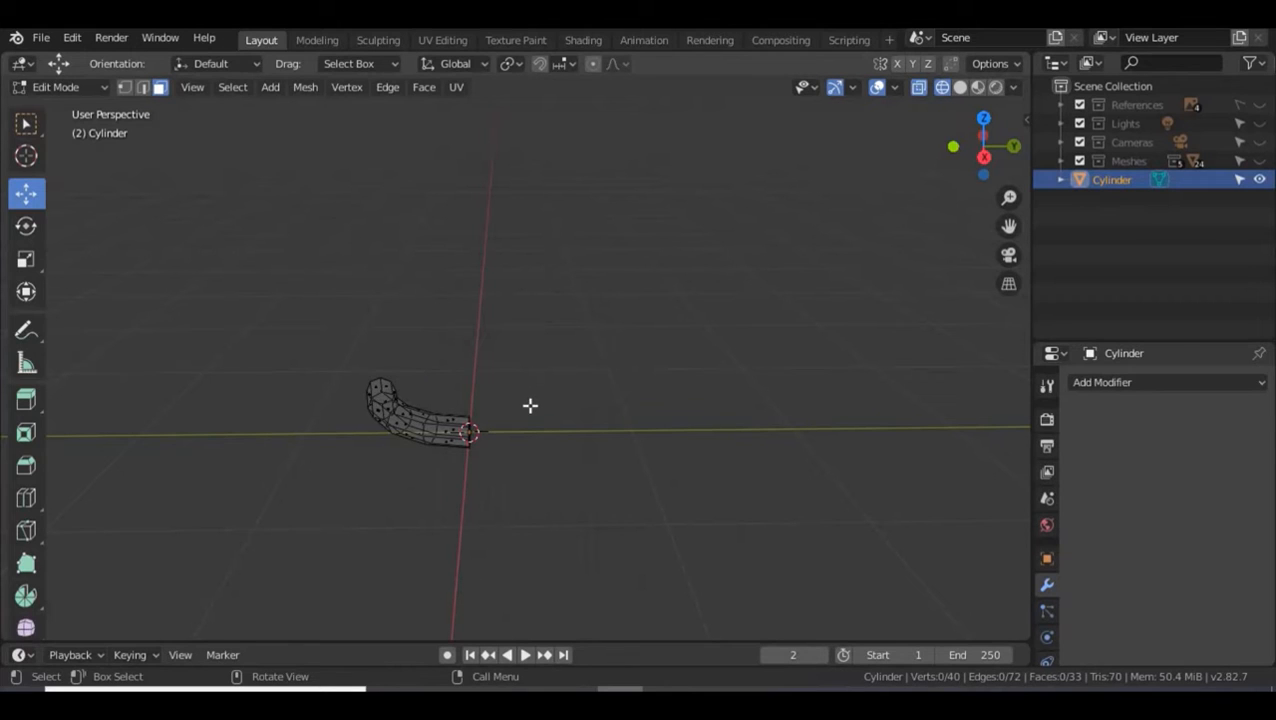
# - Return to solid shading and delete the cap face at the outer end of the remaining half tube
pyautogui.moveTo(460, 488)
pyautogui.mouseDown(button='middle')
pyautogui.moveTo(661, 447)
pyautogui.moveTo(473, 507)
pyautogui.moveTo(441, 487)
pyautogui.moveTo(435, 526)
pyautogui.moveTo(453, 541)
pyautogui.moveTo(765, 469)
pyautogui.moveTo(750, 470)
pyautogui.mouseUp(button='middle')
pyautogui.hotkey('shift', 'z')
pyautogui.click(510, 454)
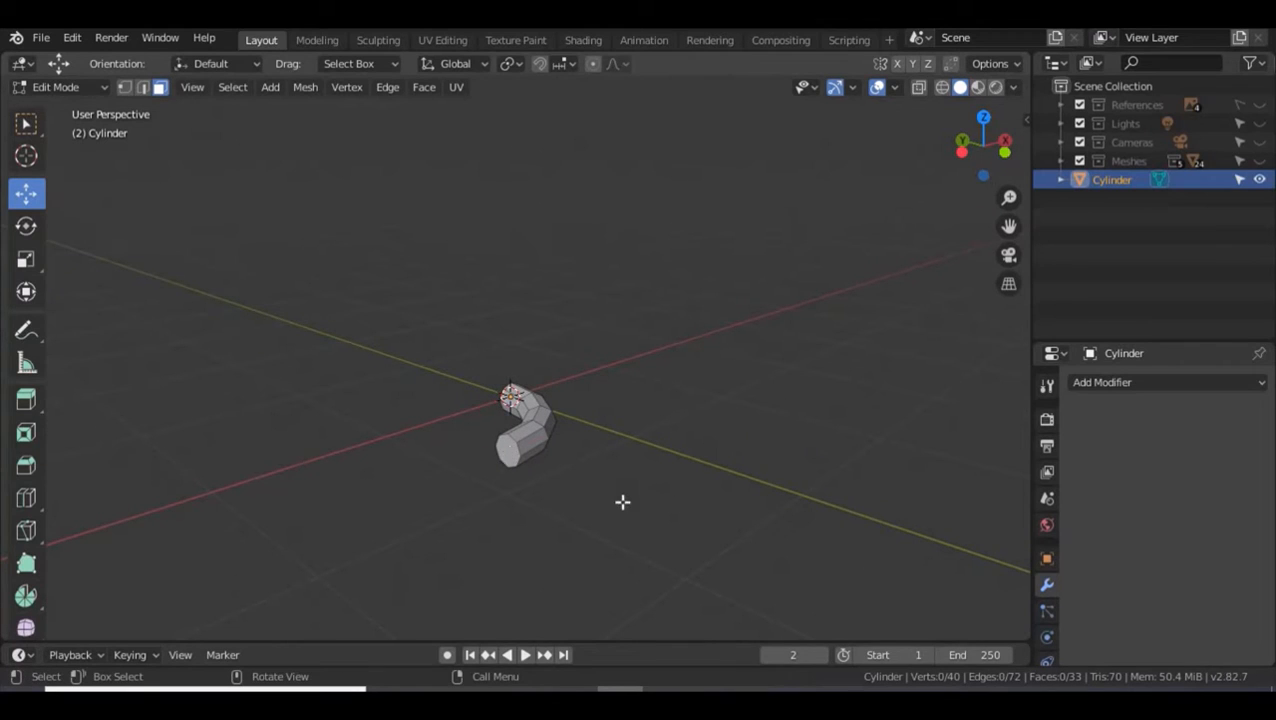
pyautogui.press('x')
pyautogui.click(576, 481)
pyautogui.moveTo(686, 448); pyautogui.dragTo(540, 460, button='middle')
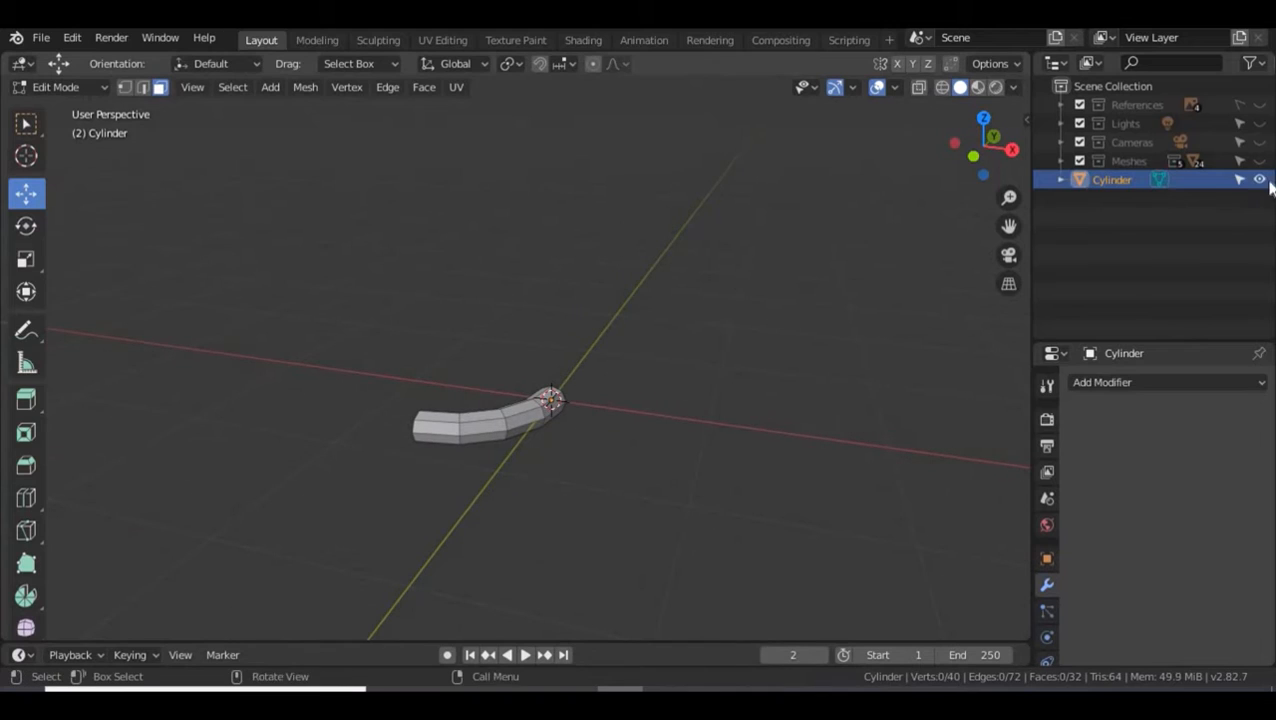
# - Show the Meshes collection, return to Object Mode, and move the tube along X clear of the car's side
pyautogui.click(1260, 162)
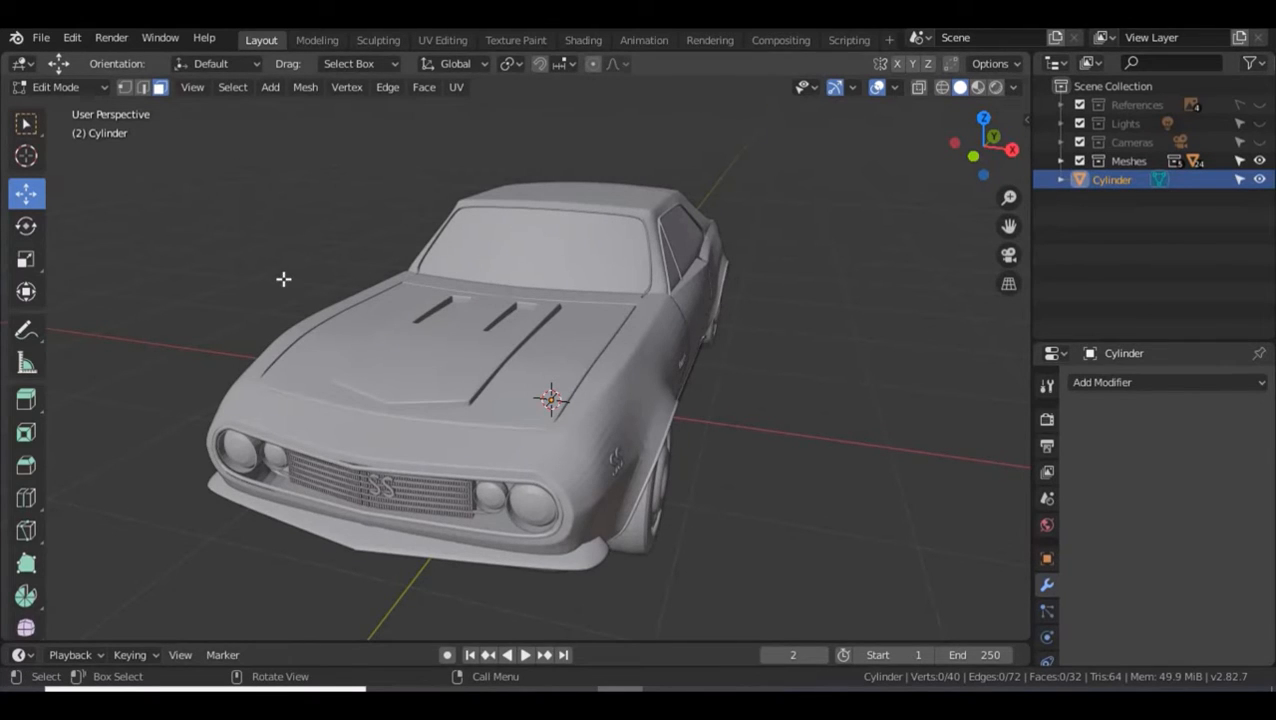
pyautogui.press('Tab')
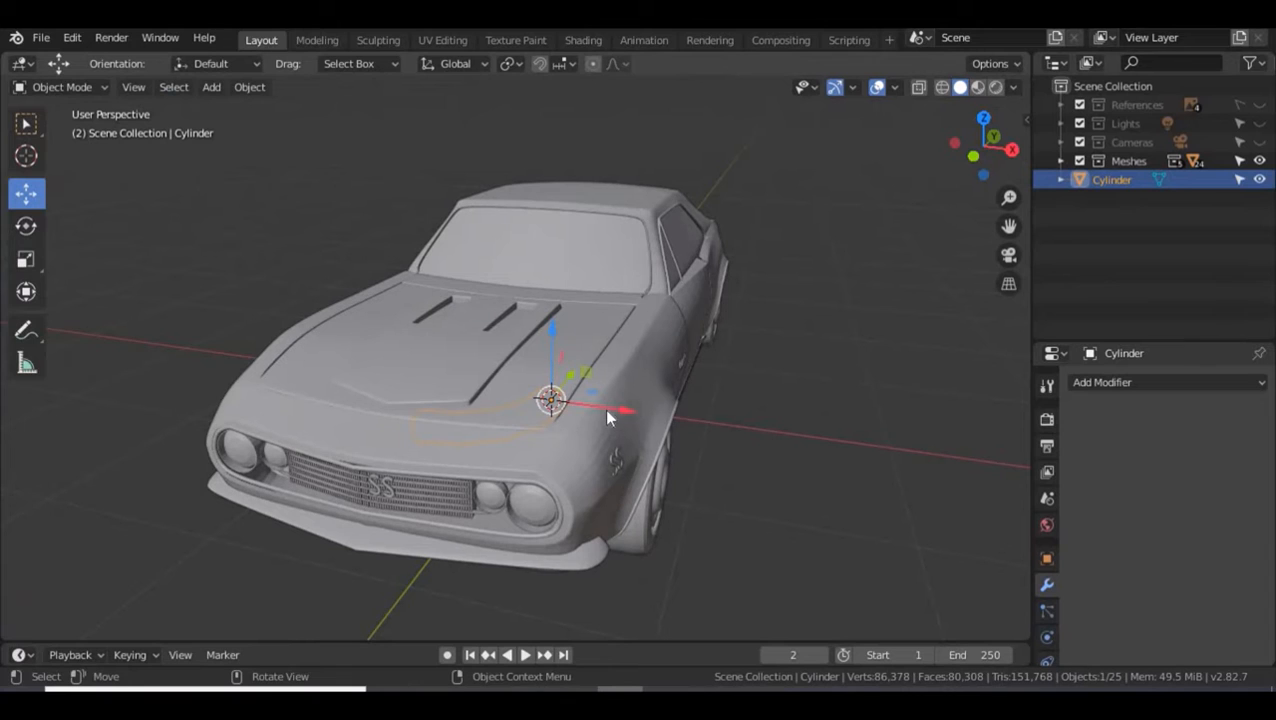
pyautogui.moveTo(608, 417); pyautogui.dragTo(860, 436)
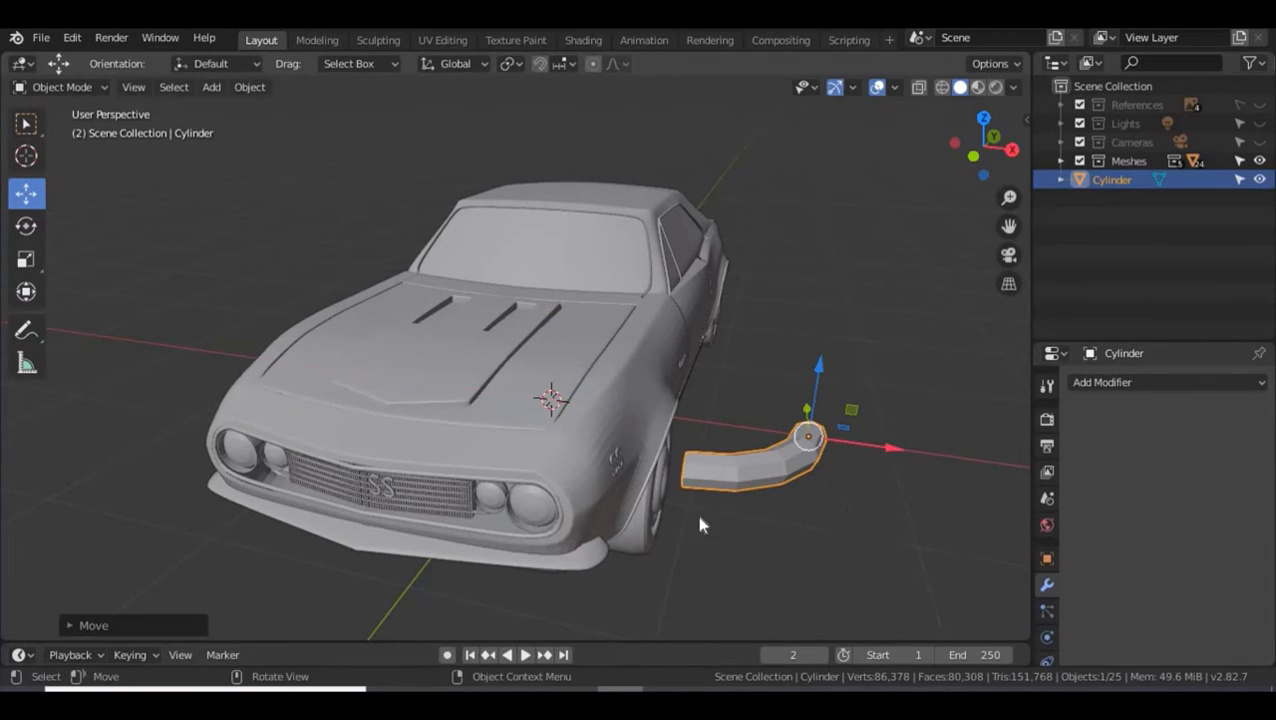
# - Raise the tube along Z to door height and shift it along Y toward the rear of the door
pyautogui.moveTo(699, 524); pyautogui.dragTo(700, 480, button='middle')
pyautogui.press('g')
pyautogui.press('z')
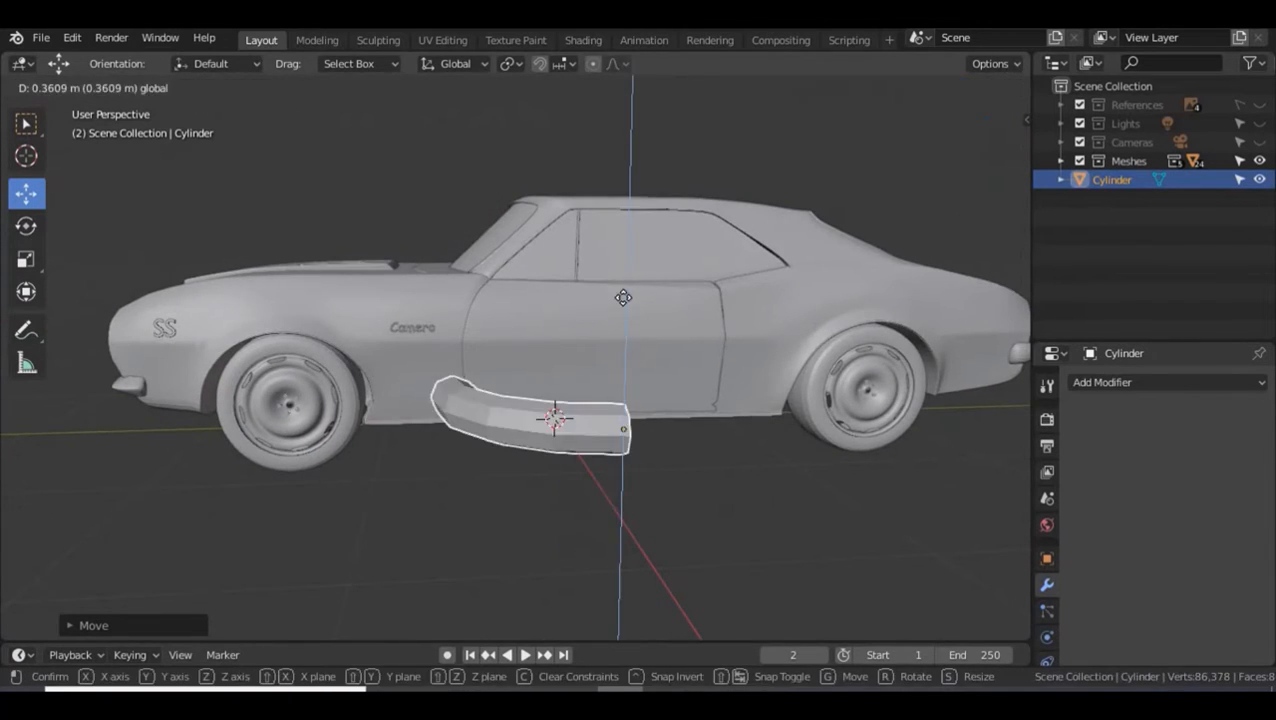
pyautogui.click(606, 299)
pyautogui.press('g')
pyautogui.press('y')
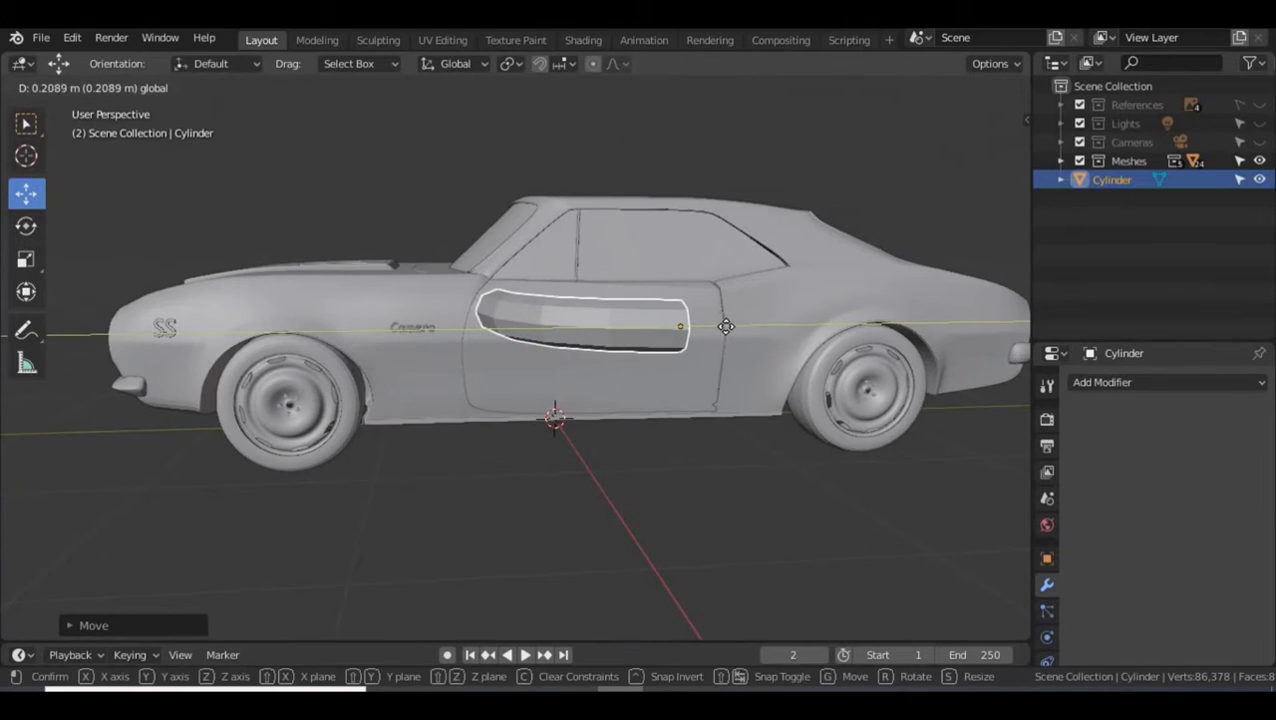
pyautogui.click(677, 347)
# - Scale the tube down to door-handle size and slide it along Y toward the front of the car
pyautogui.moveTo(622, 394); pyautogui.dragTo(617, 431, button='middle')
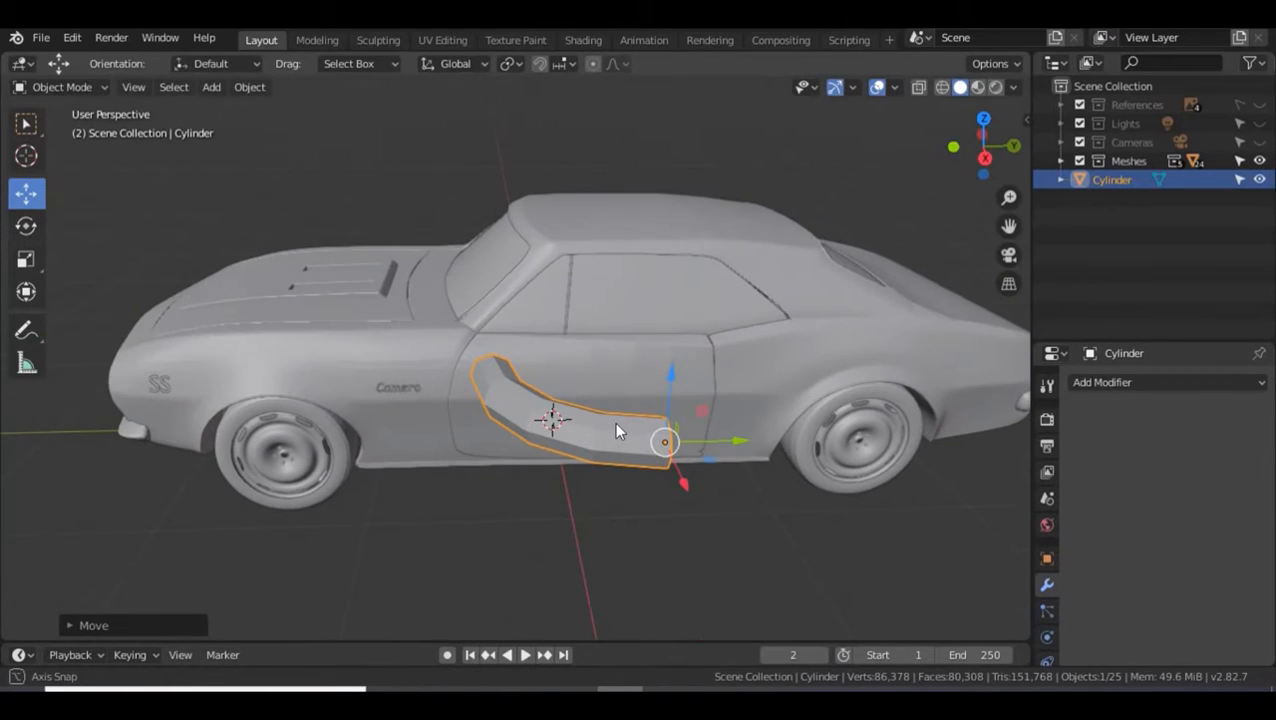
pyautogui.press('s')
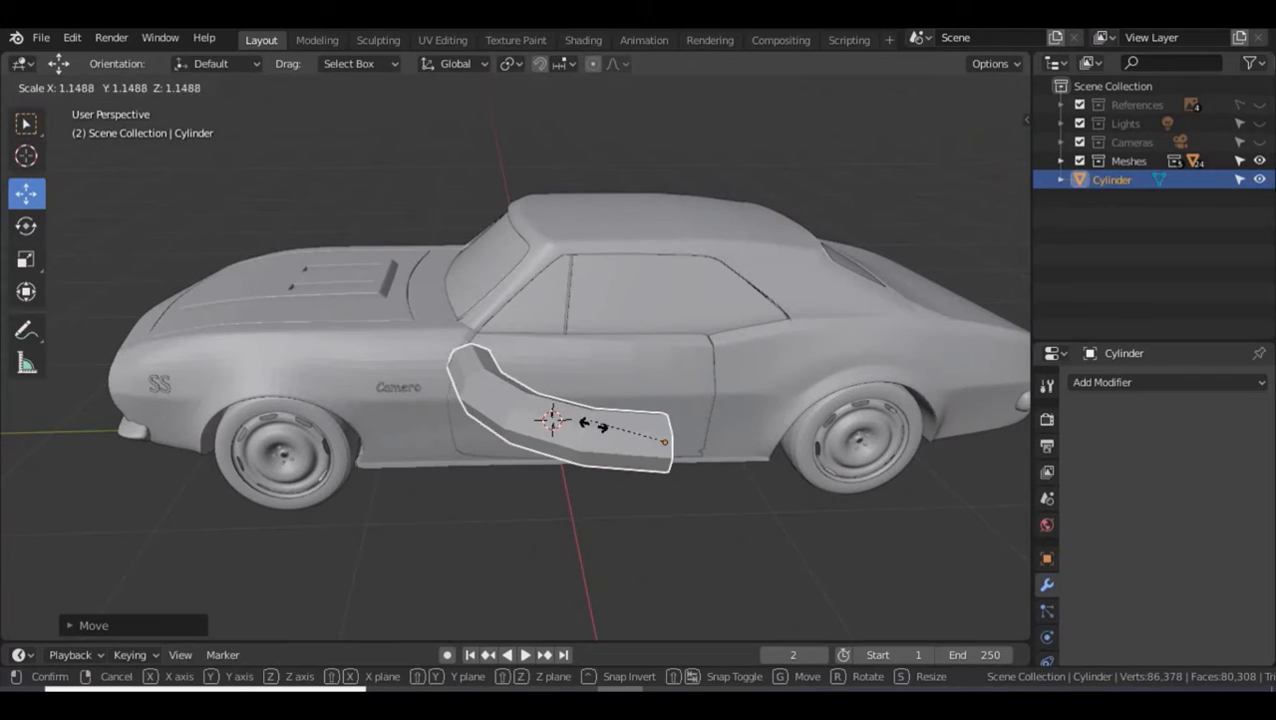
pyautogui.click(660, 450)
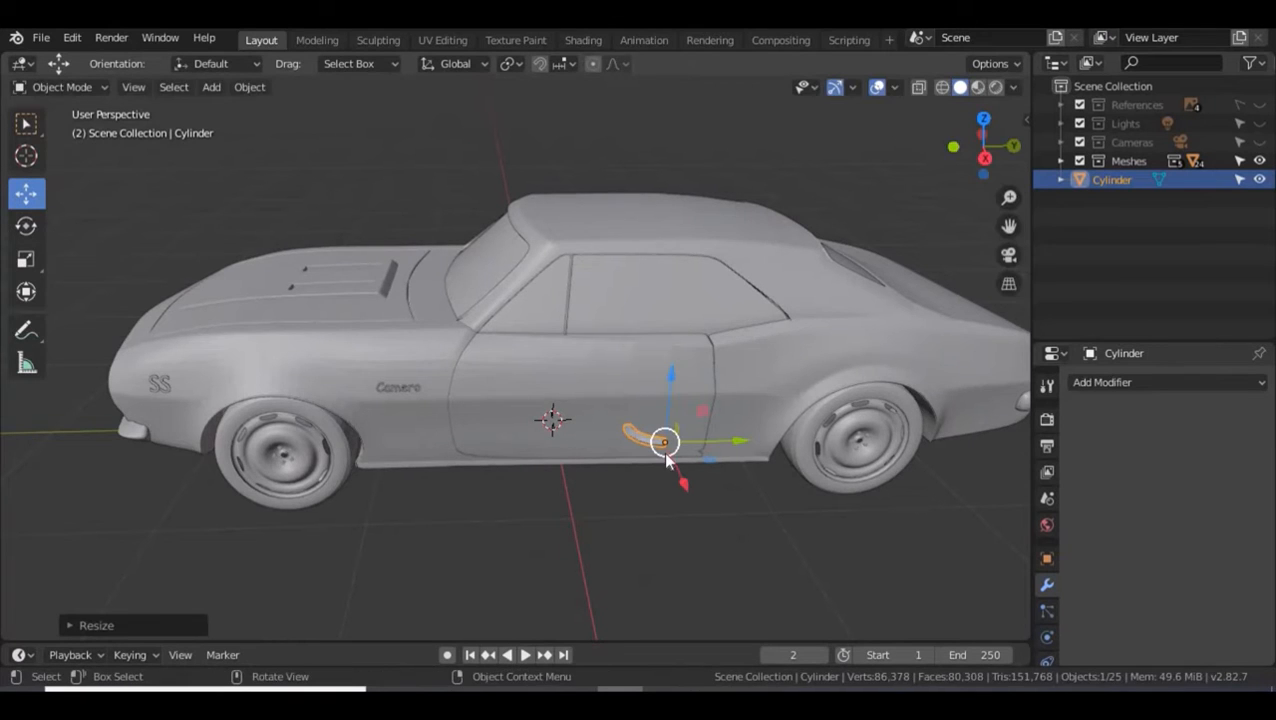
pyautogui.moveTo(616, 482); pyautogui.dragTo(651, 490, button='middle')
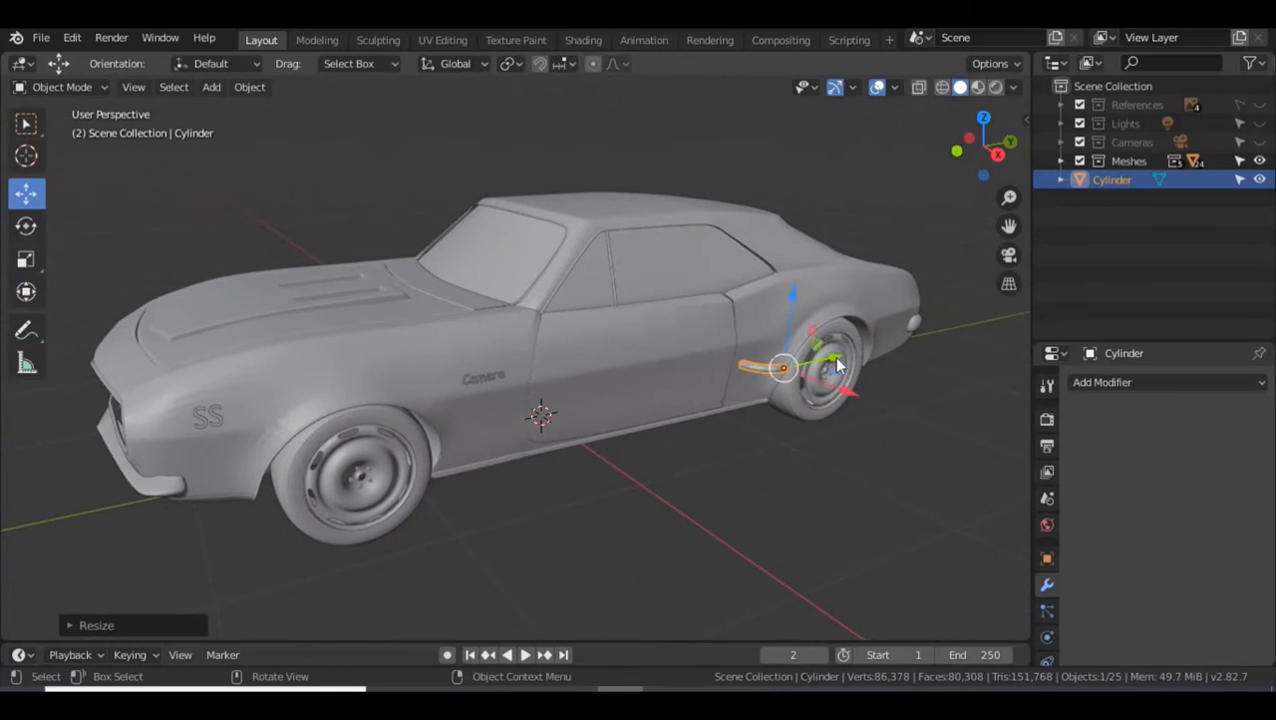
pyautogui.moveTo(838, 366); pyautogui.dragTo(695, 396)
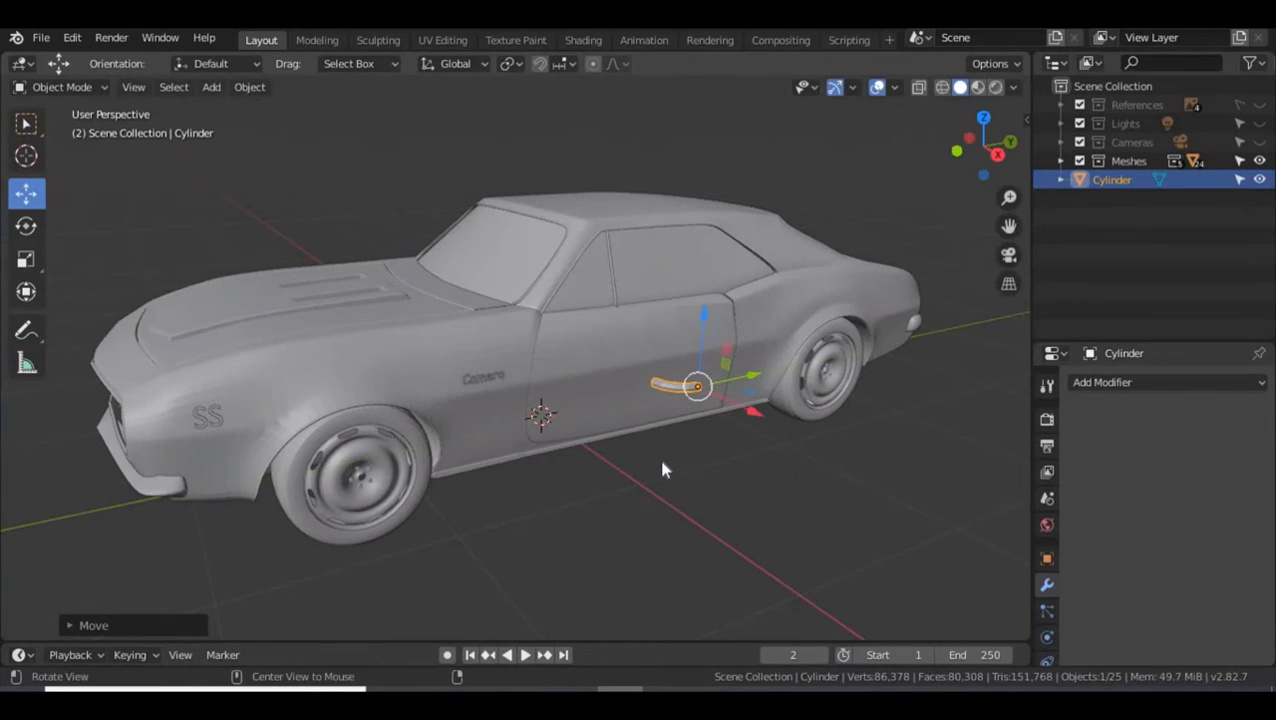
# - Adjust the handle's position in the side view, then move it along X toward the door in the front view
pyautogui.moveTo(662, 470); pyautogui.dragTo(661, 453, button='middle')
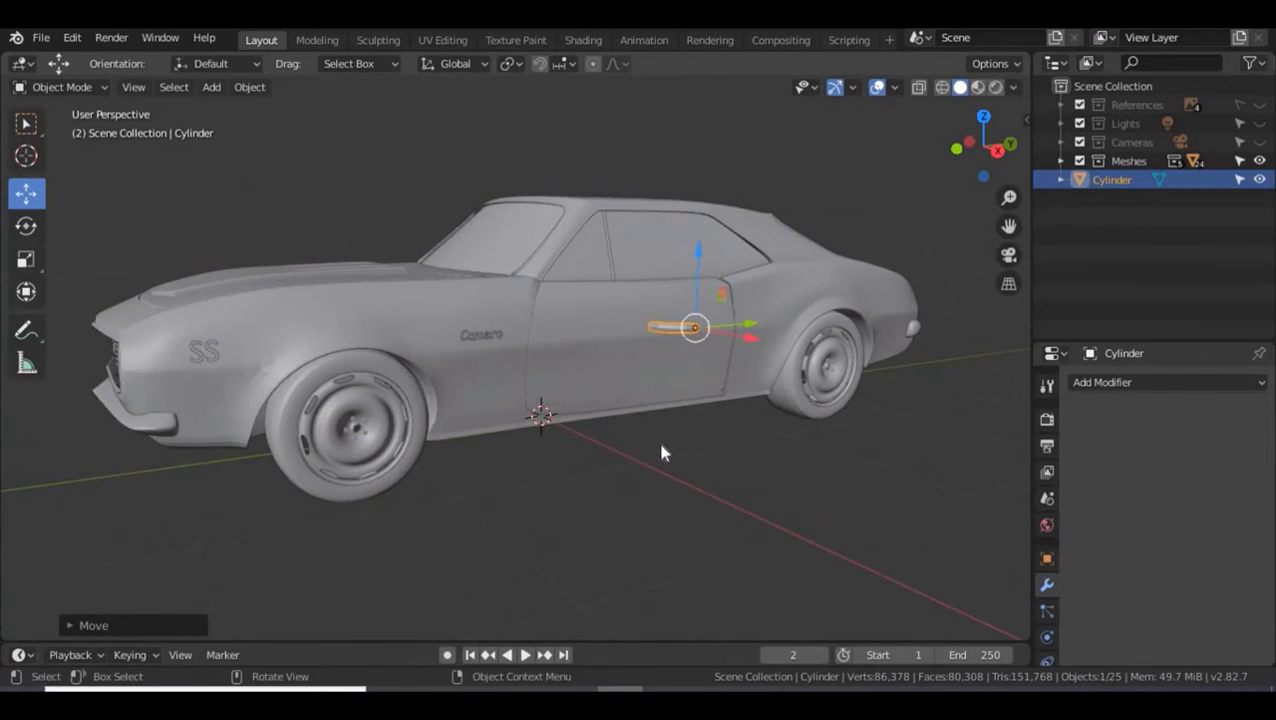
pyautogui.press('KP_3')
pyautogui.moveTo(496, 258); pyautogui.dragTo(493, 241)
pyautogui.press('KP_1')
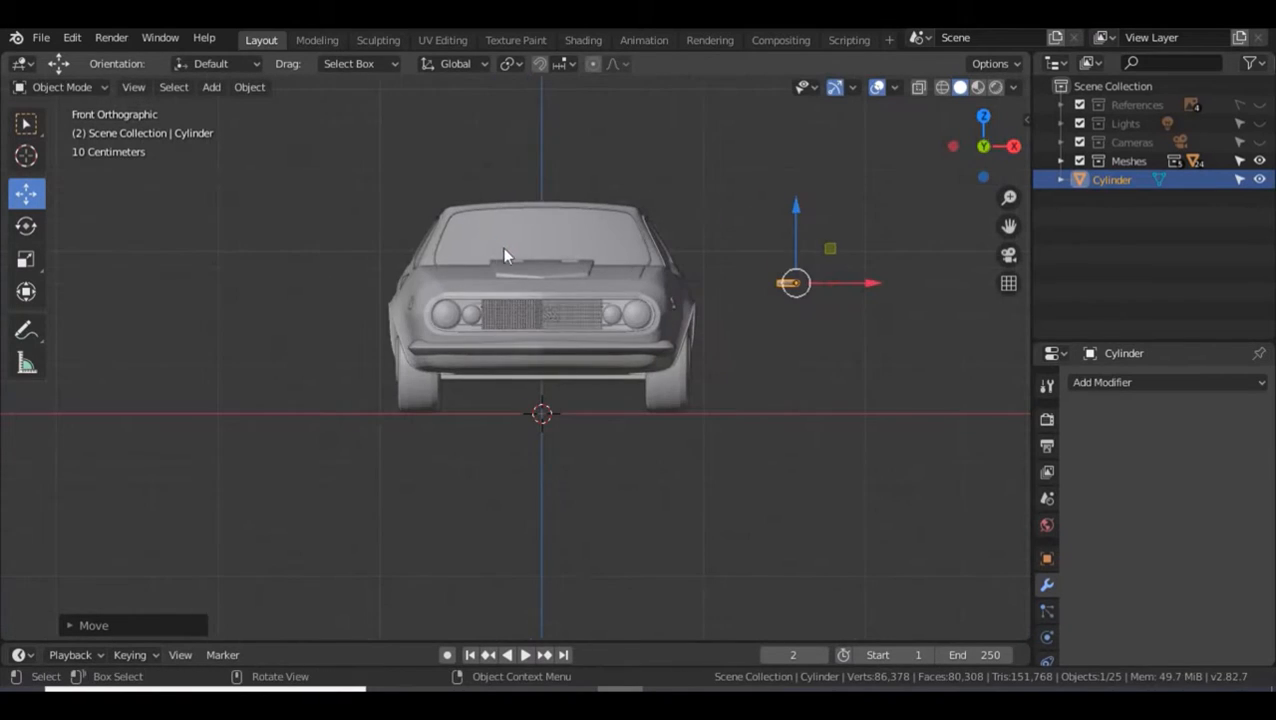
pyautogui.moveTo(849, 287); pyautogui.dragTo(752, 297)
pyautogui.scroll(2, 790, 285)
pyautogui.moveTo(792, 280); pyautogui.dragTo(645, 333, button='middle')
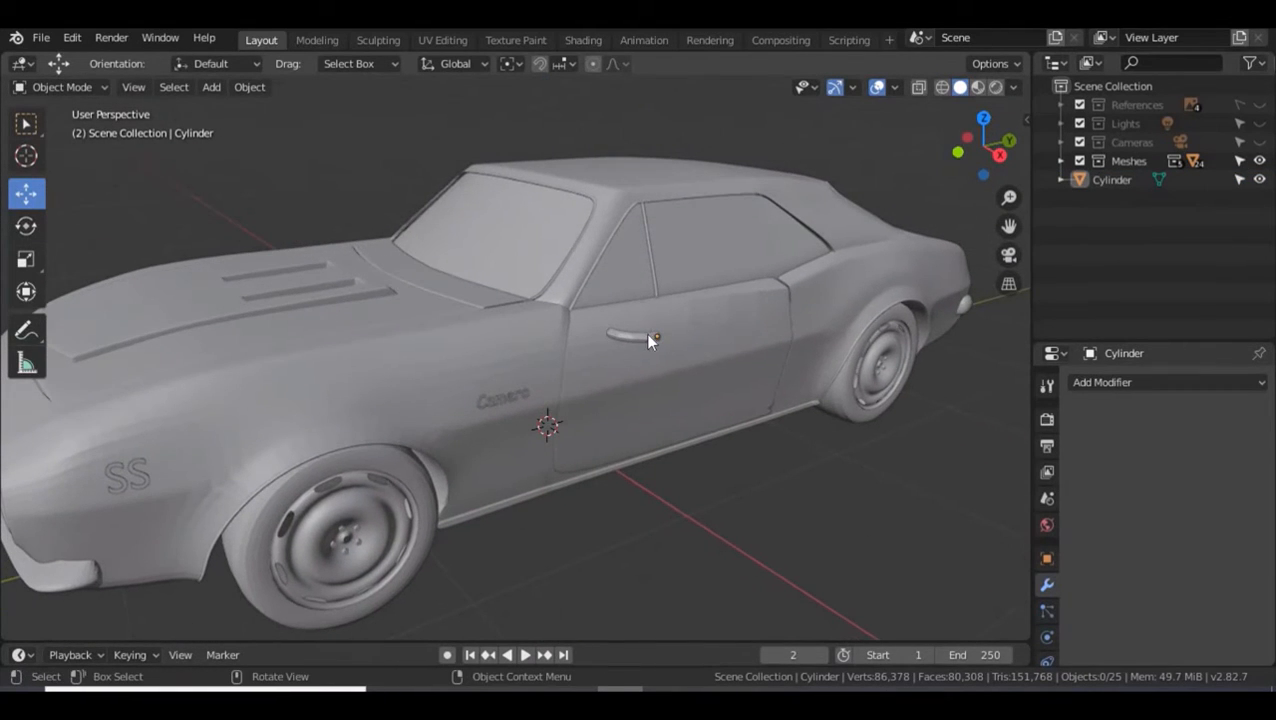
# - Nudge the handle against the door with X moves of -0.0212 m and -0.0235 m, raising it slightly along Z between them
pyautogui.click(645, 338)
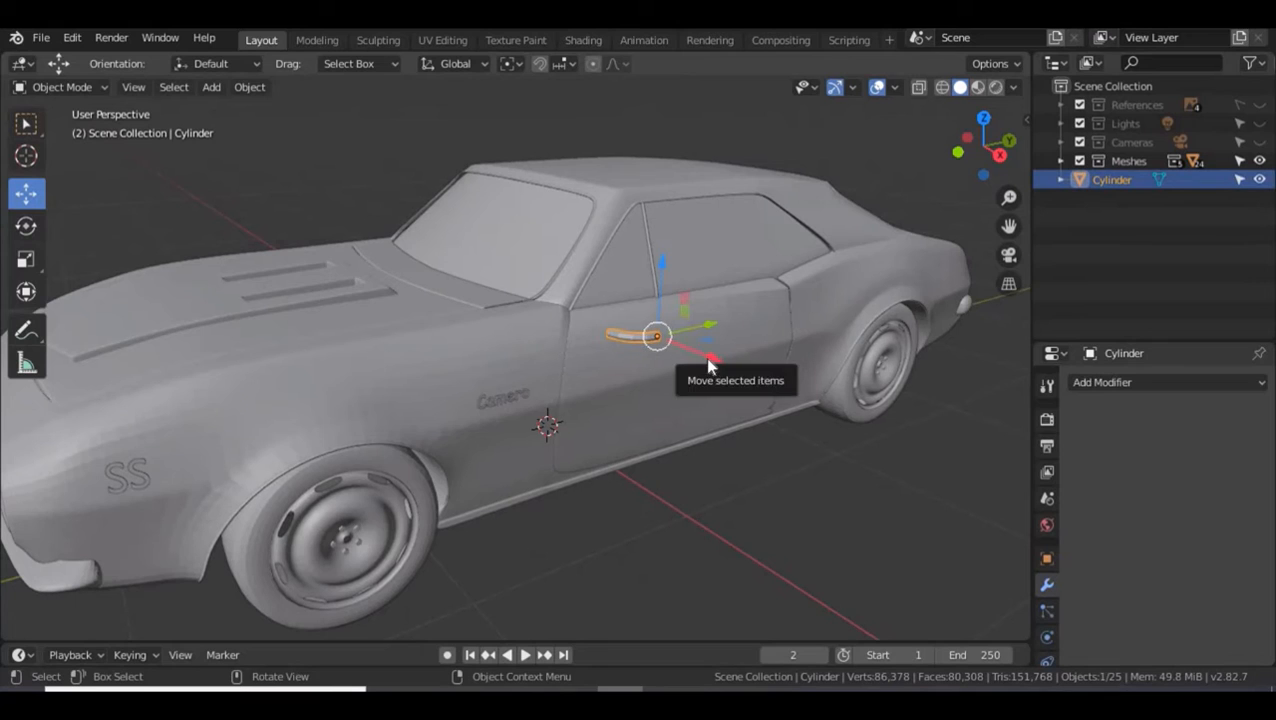
pyautogui.moveTo(704, 358); pyautogui.dragTo(676, 386)
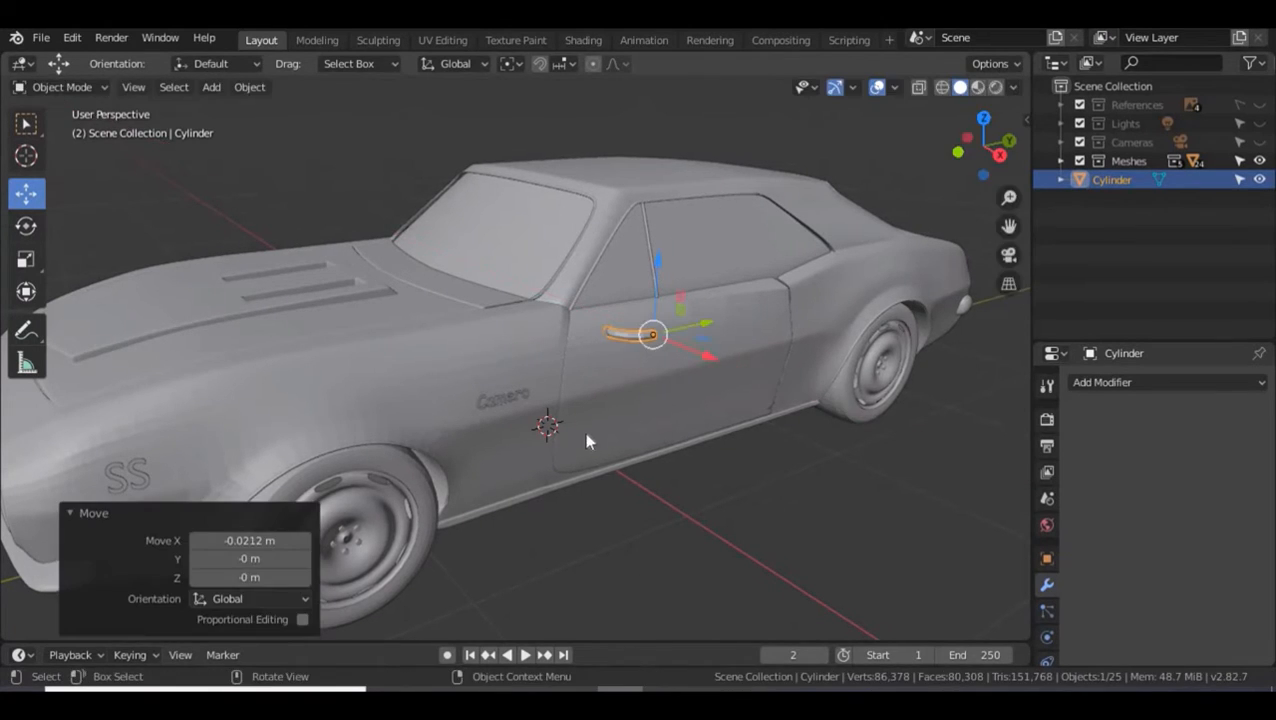
pyautogui.moveTo(544, 446); pyautogui.dragTo(566, 421, button='middle')
pyautogui.scroll(2, 594, 383)
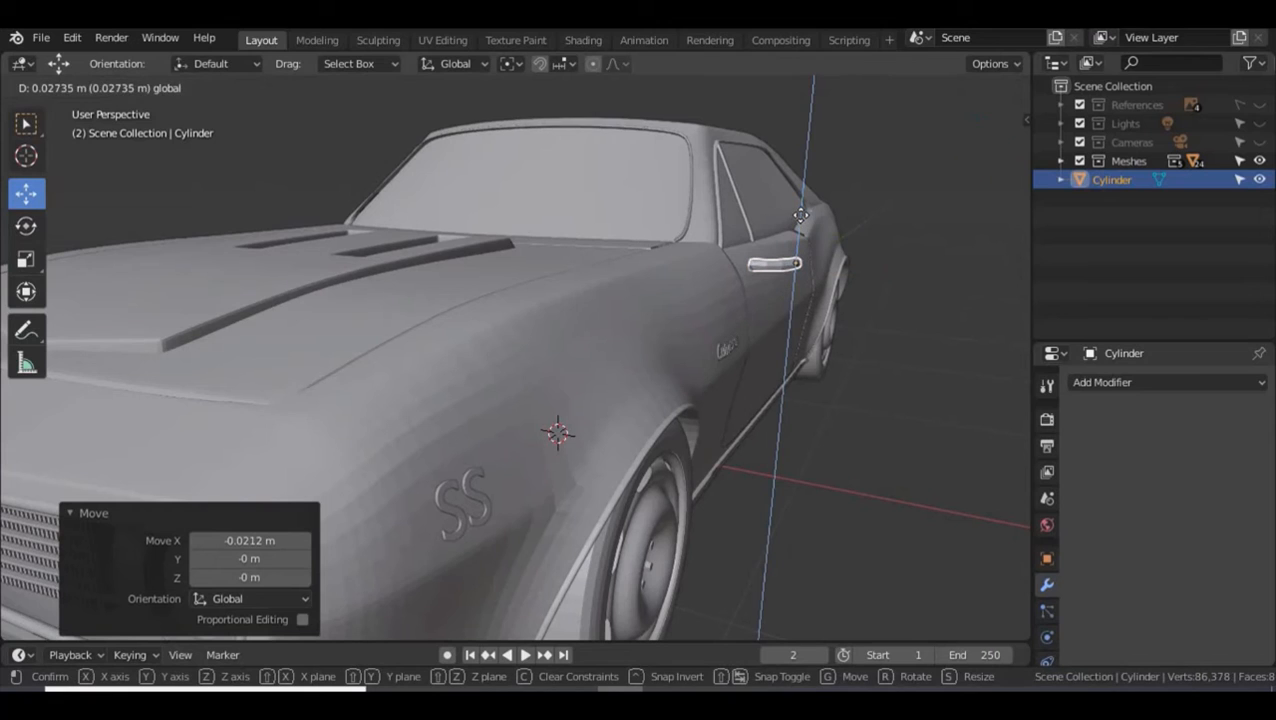
pyautogui.moveTo(801, 246); pyautogui.dragTo(838, 266)
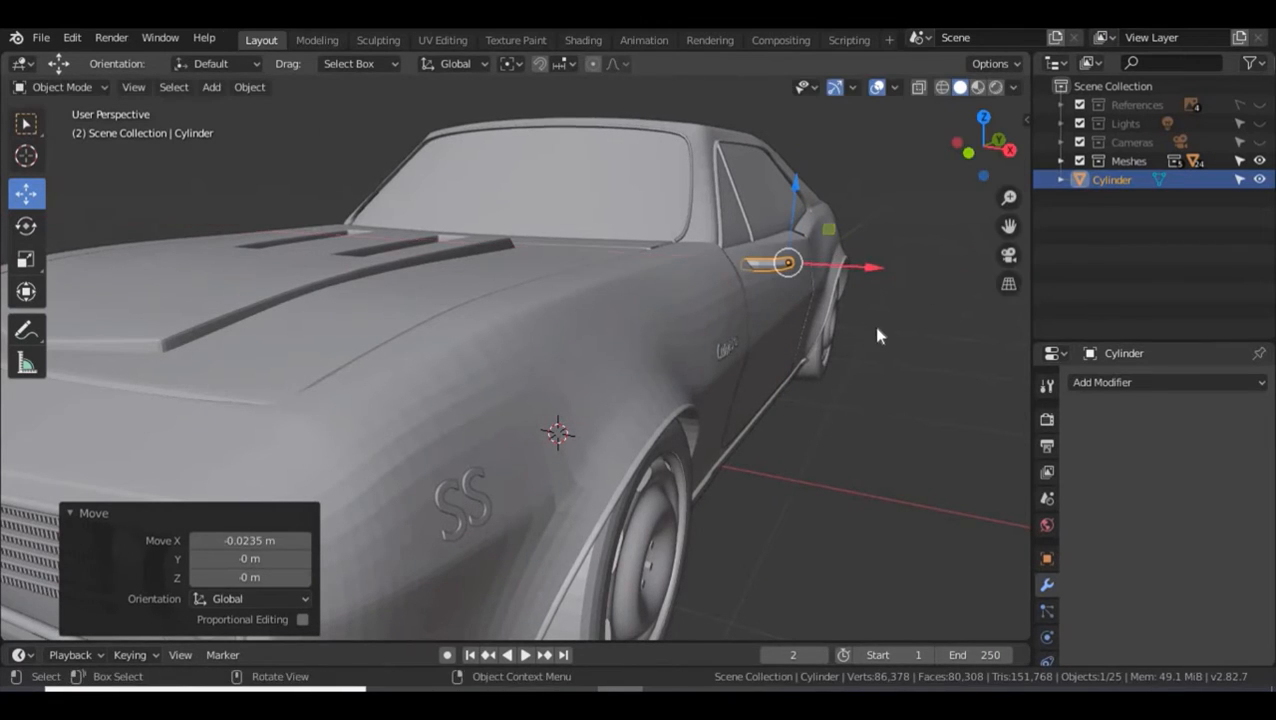
# - Extrude the bent tube's open rear end 0.0347 m along Y
pyautogui.moveTo(822, 378); pyautogui.dragTo(694, 379, button='middle')
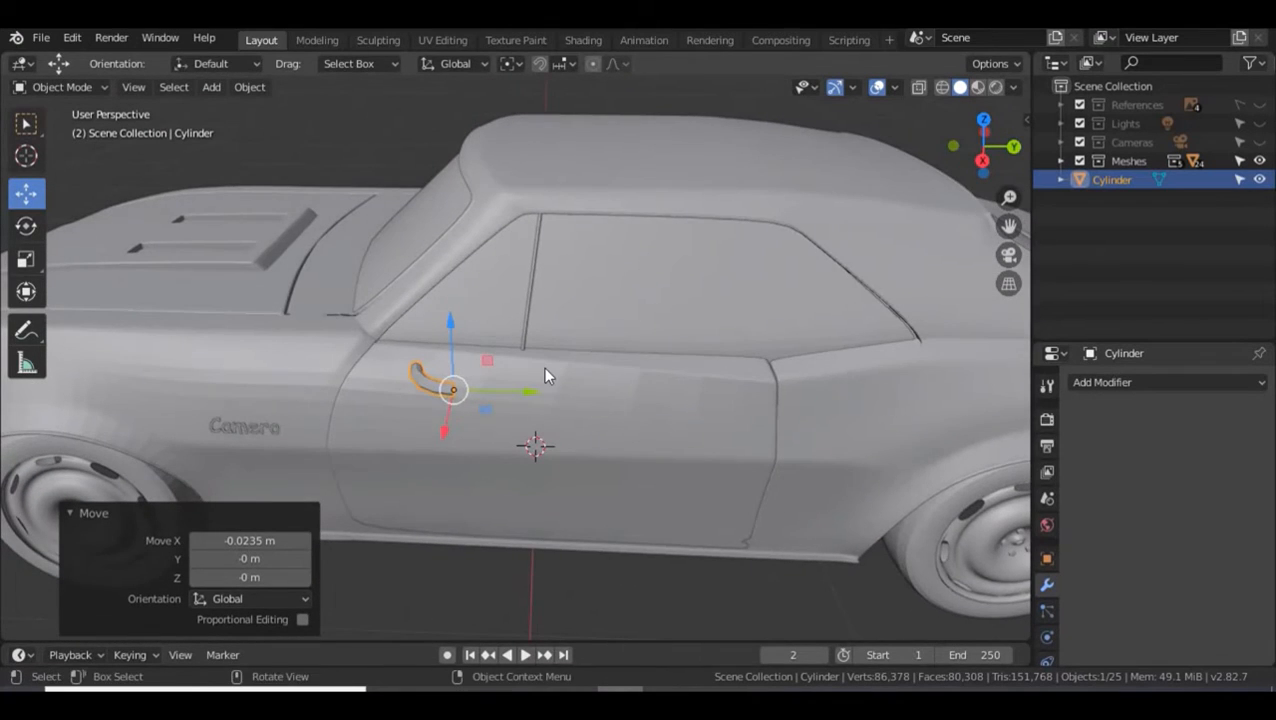
pyautogui.moveTo(543, 367); pyautogui.dragTo(514, 344, button='middle')
pyautogui.scroll(5, 590, 402)
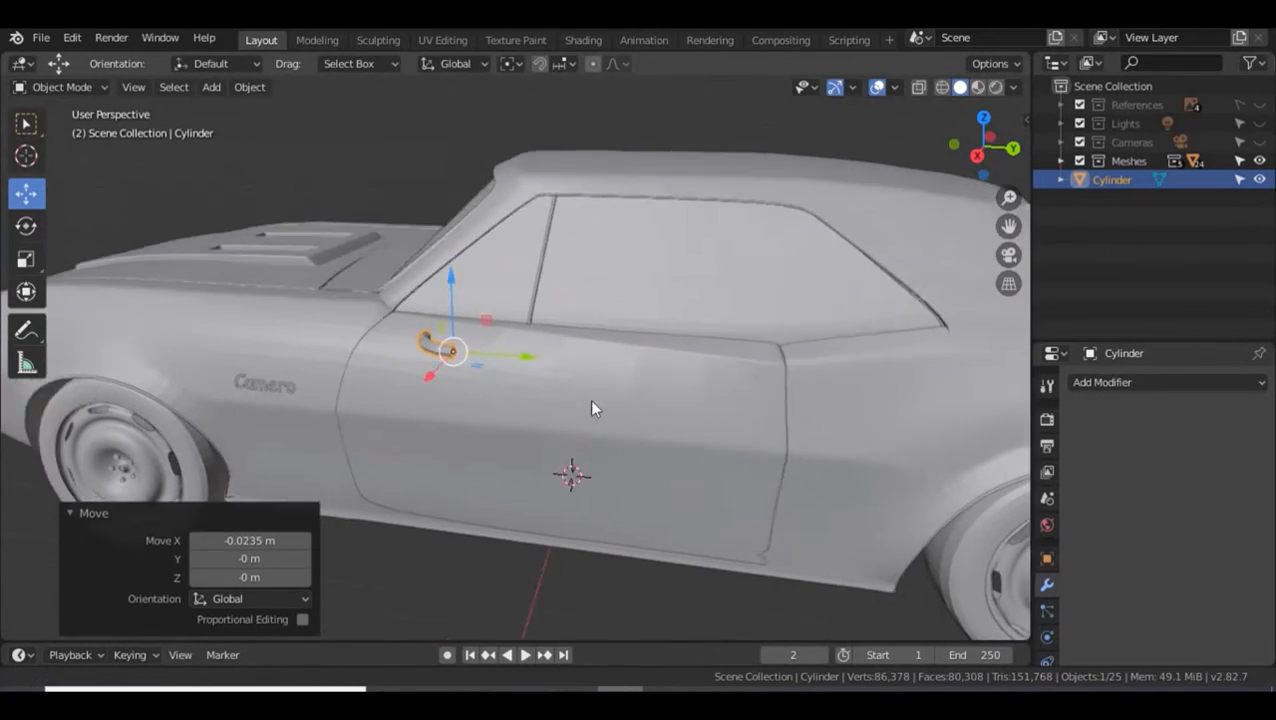
pyautogui.scroll(2, 588, 390)
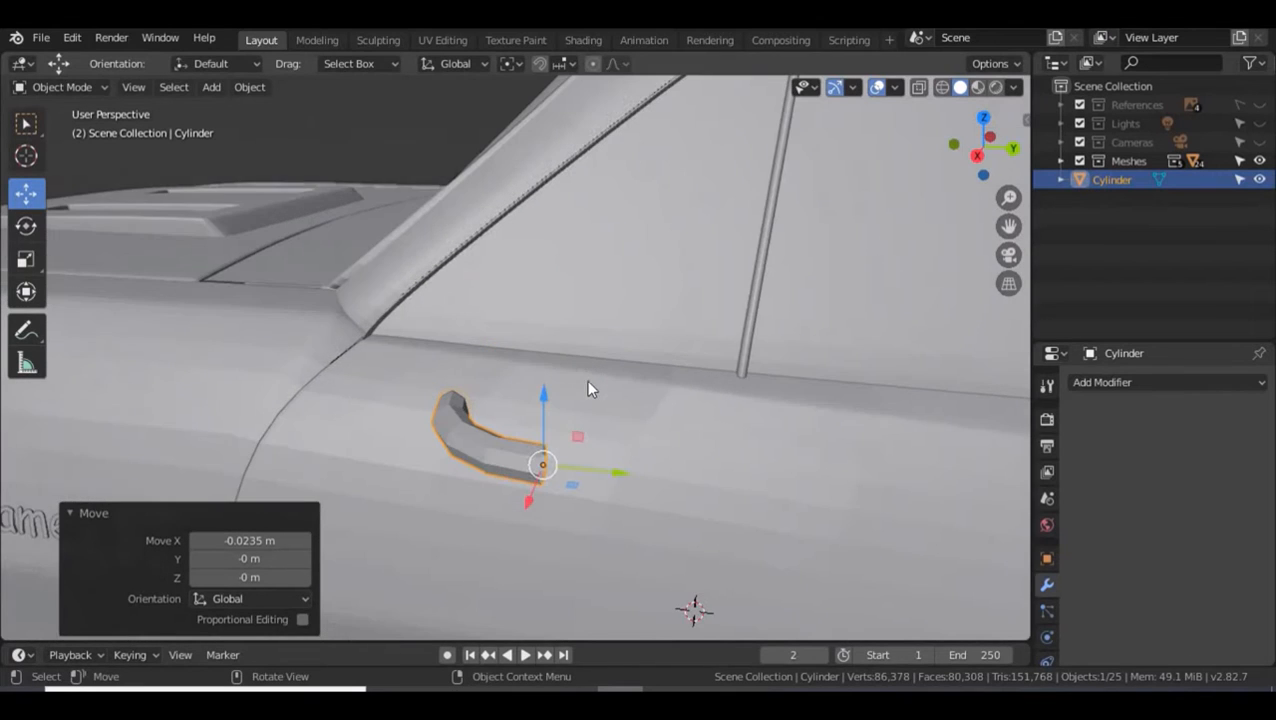
pyautogui.moveTo(535, 472); pyautogui.dragTo(531, 467, button='middle')
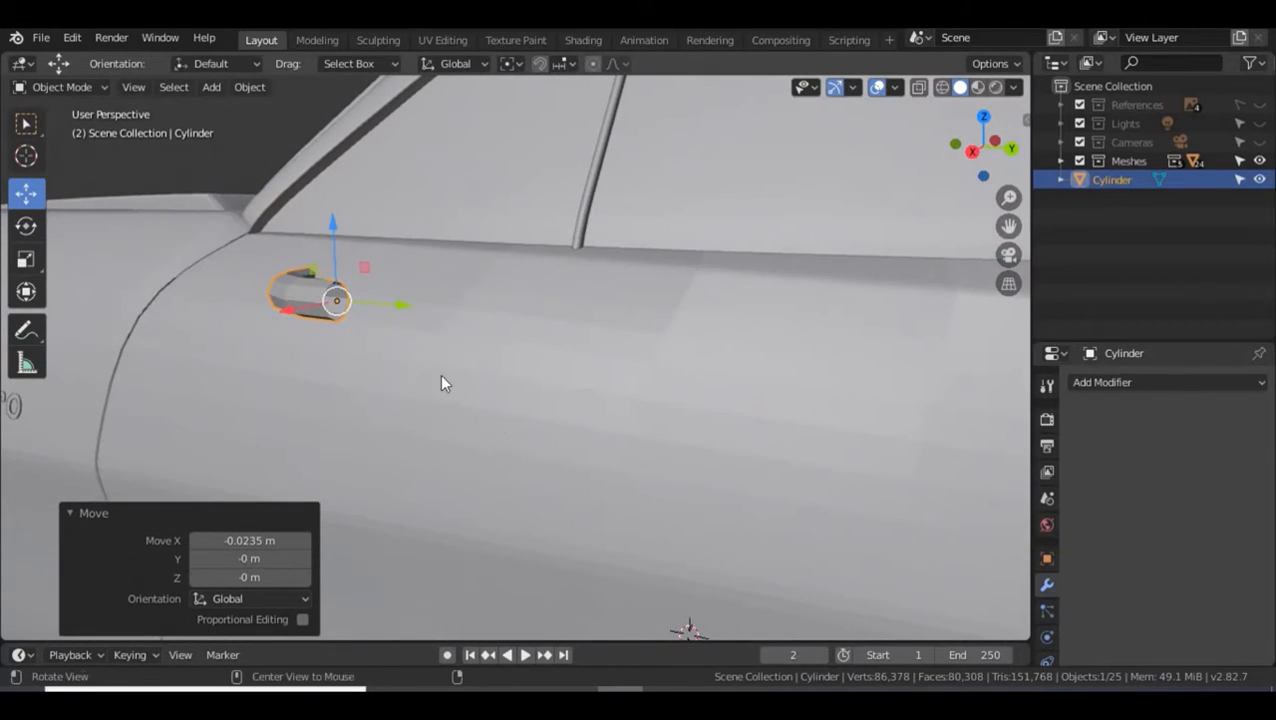
pyautogui.click(358, 300)
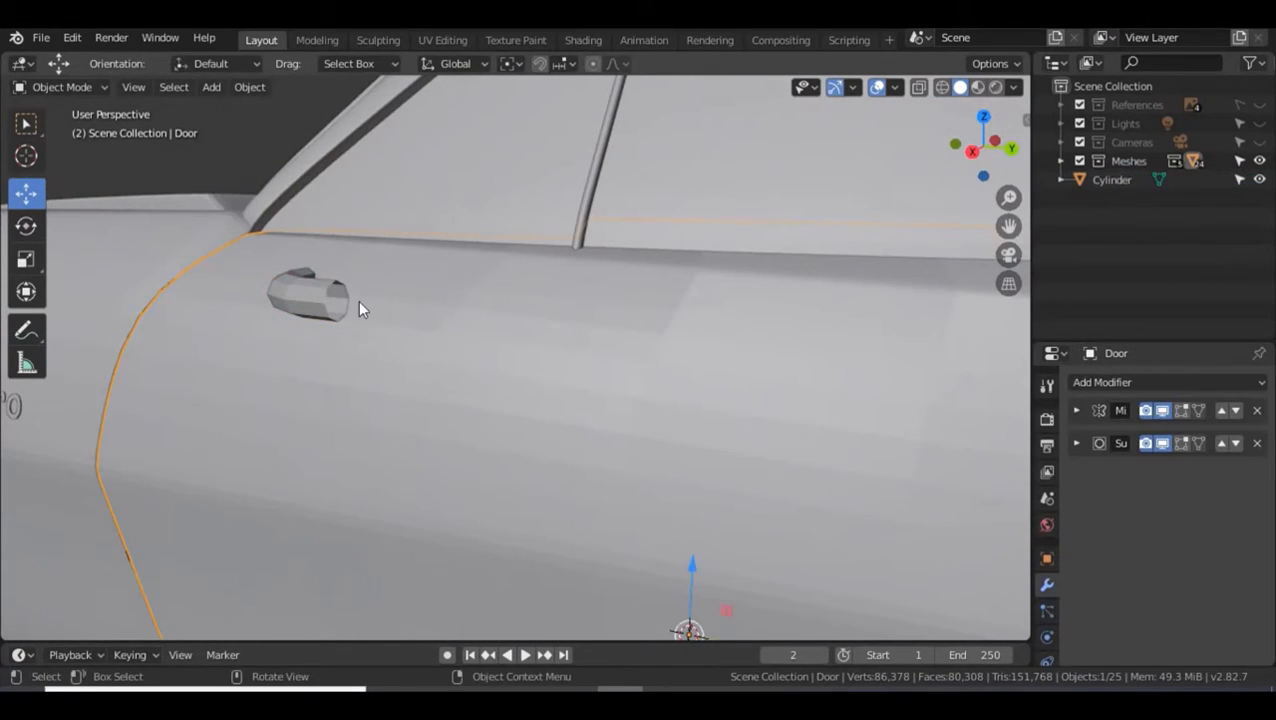
pyautogui.click(287, 307)
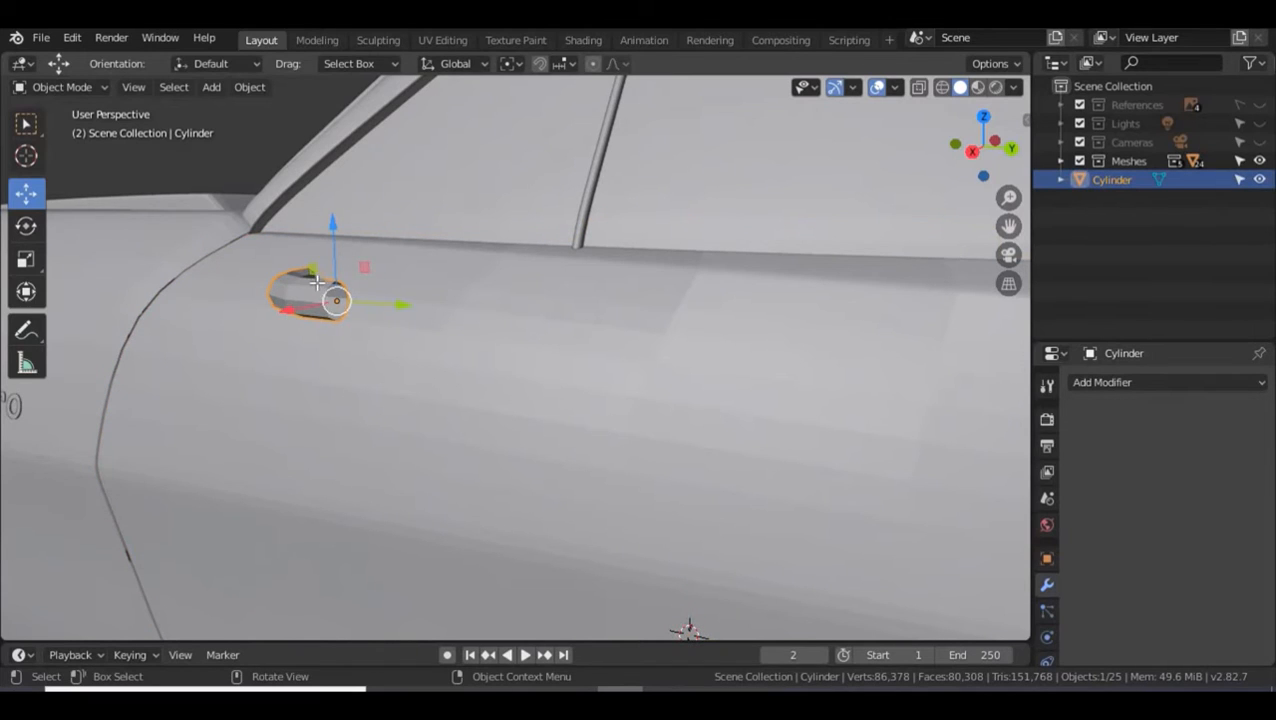
pyautogui.press('Tab')
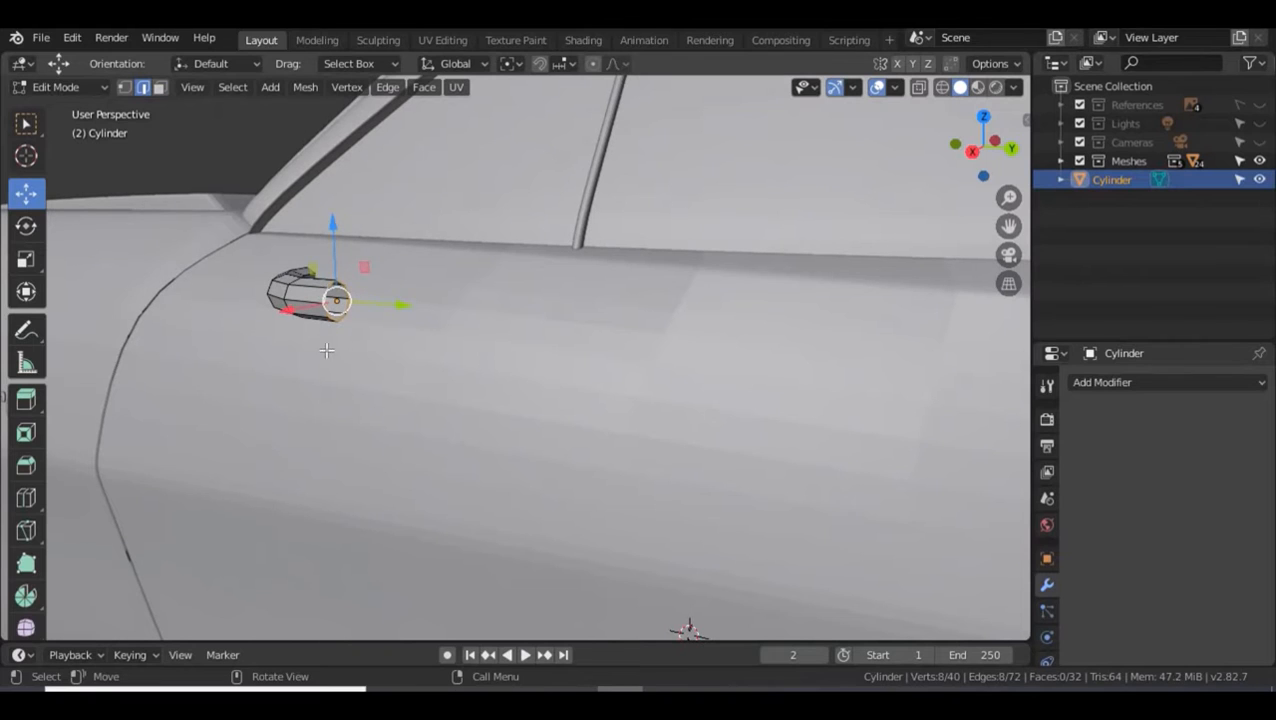
pyautogui.moveTo(320, 378); pyautogui.dragTo(431, 380, button='middle')
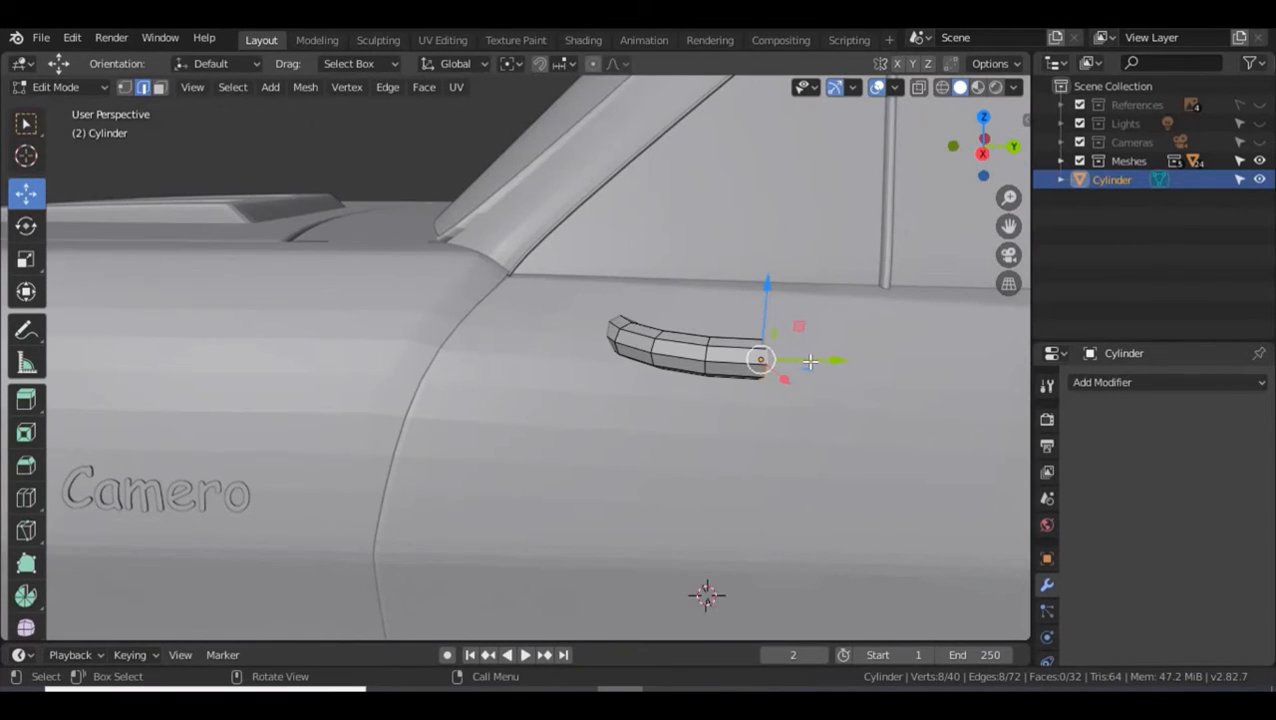
pyautogui.press('e')
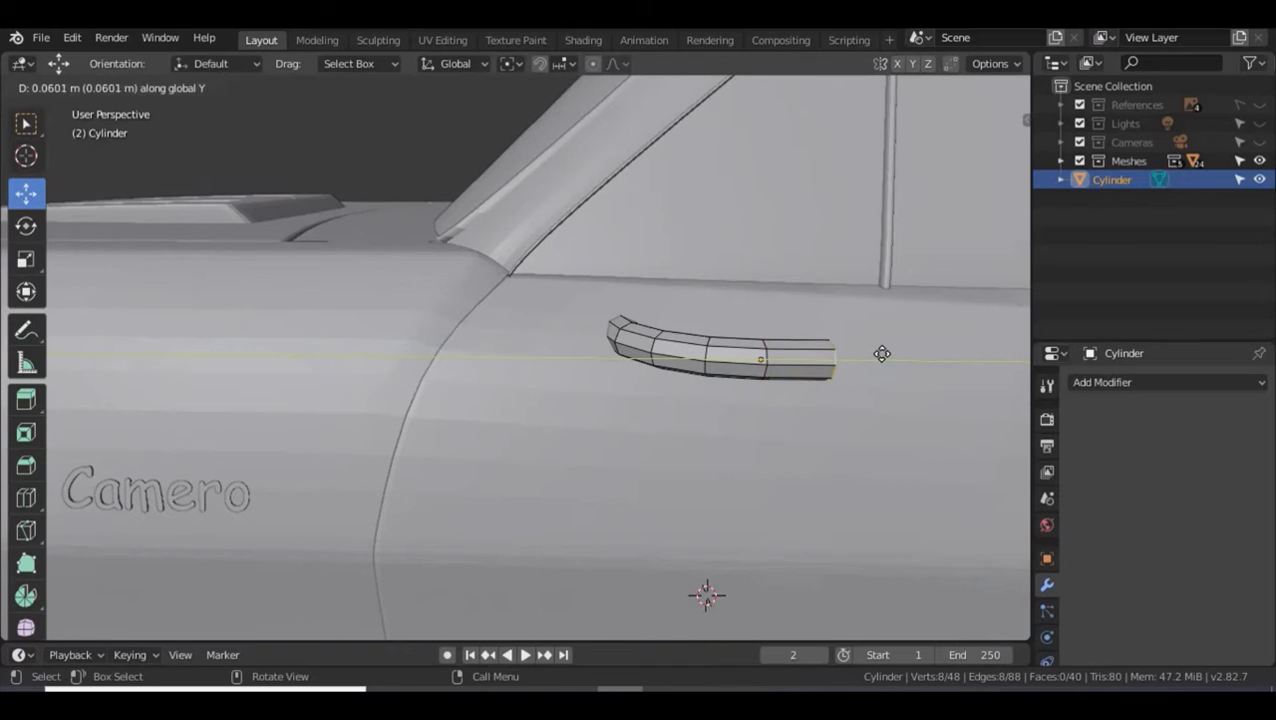
pyautogui.click(848, 349)
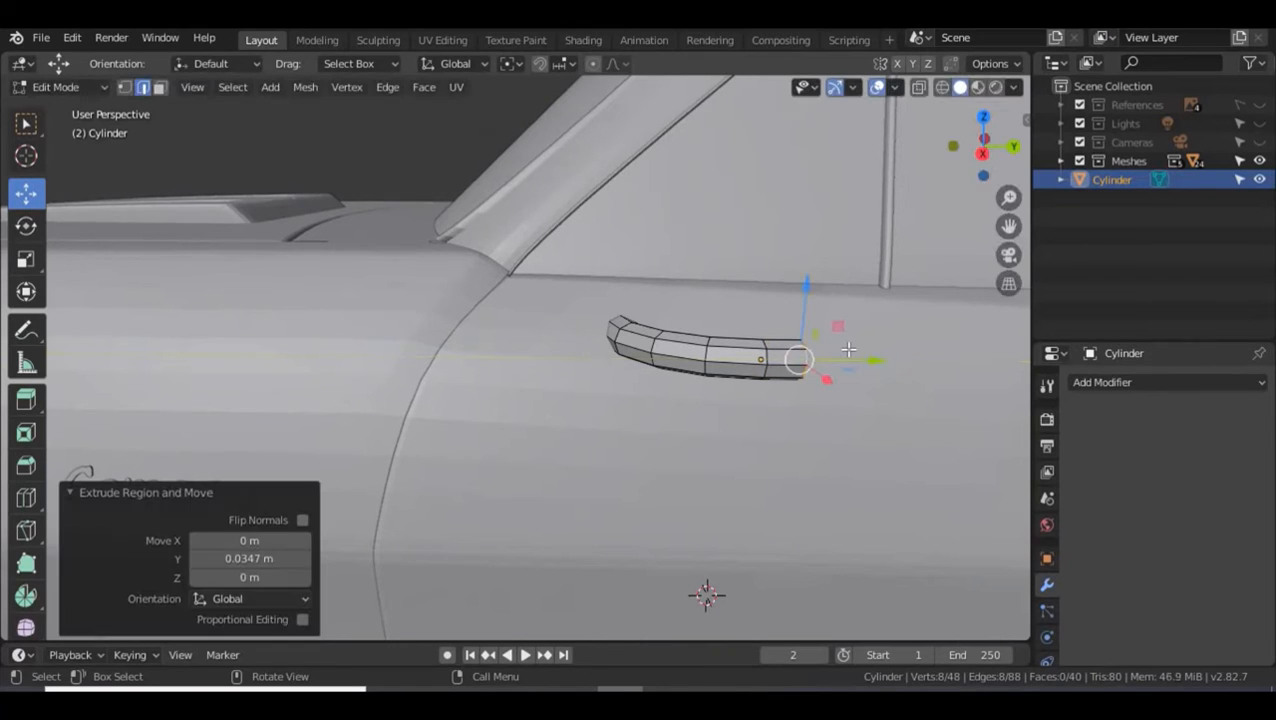
# - Scale the whole tube object down uniformly to 0.656
pyautogui.moveTo(639, 430); pyautogui.dragTo(534, 353, button='middle')
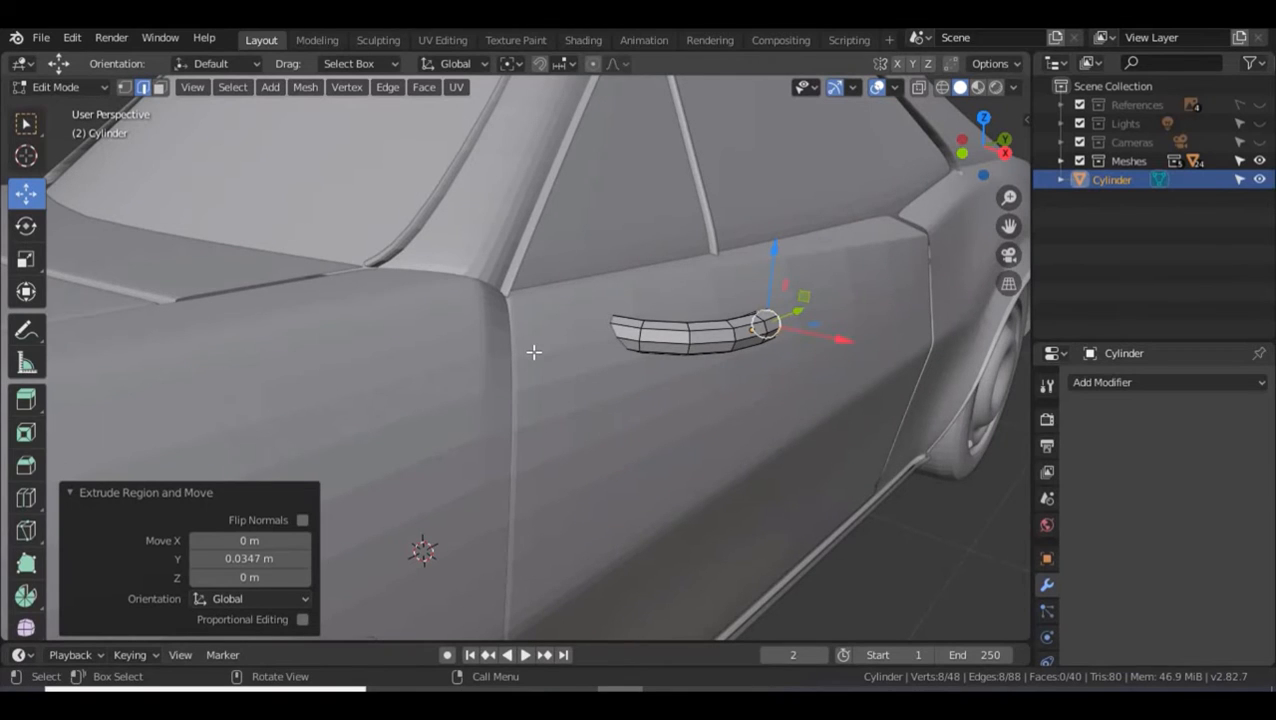
pyautogui.press('Tab')
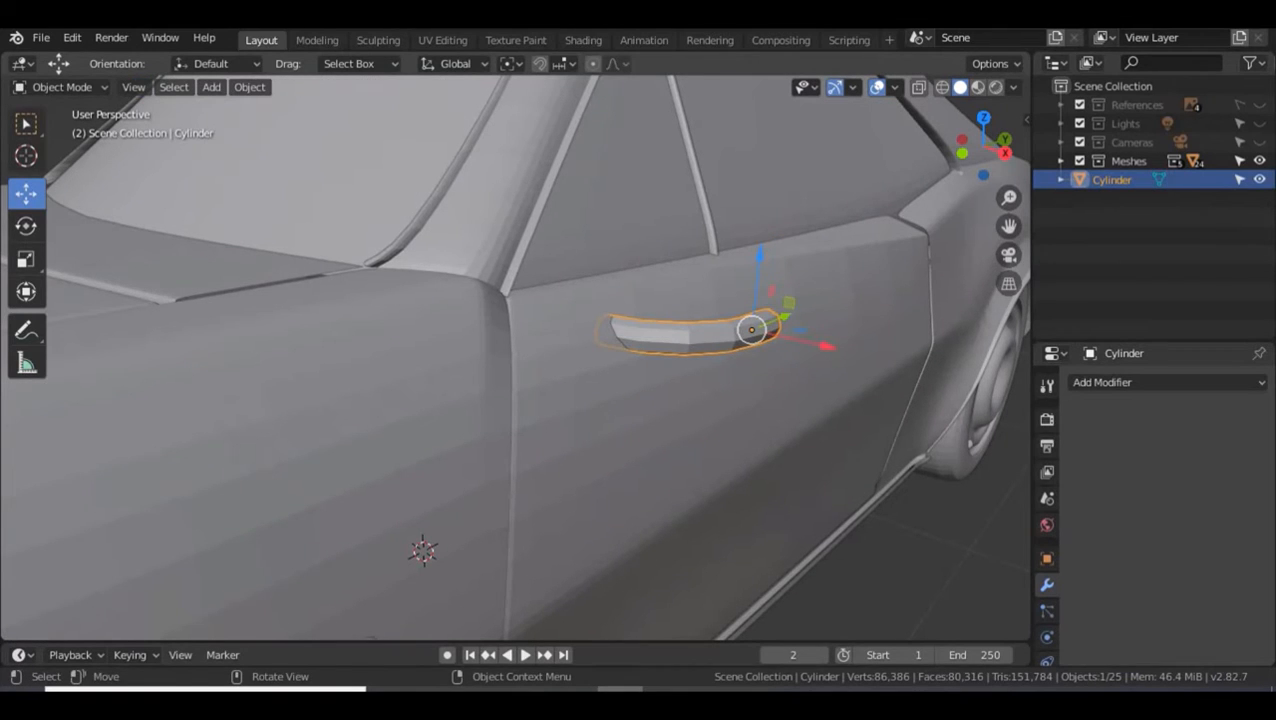
pyautogui.press('s')
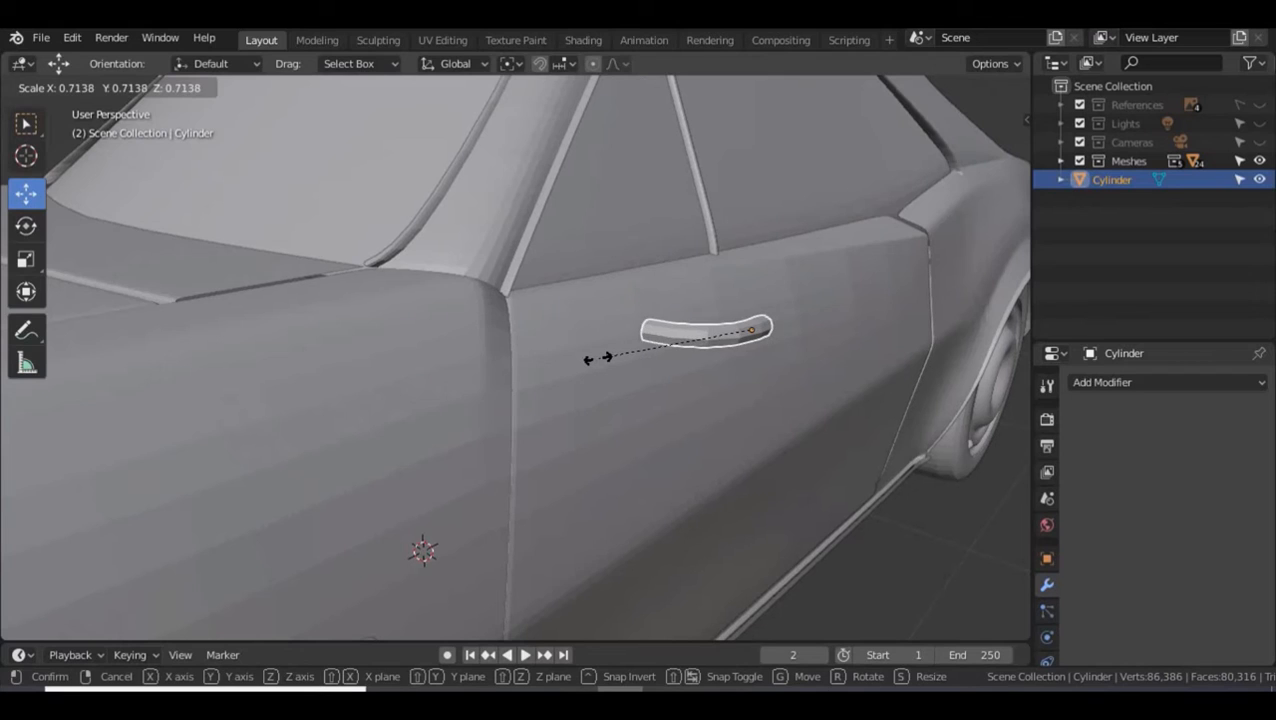
pyautogui.click(609, 358)
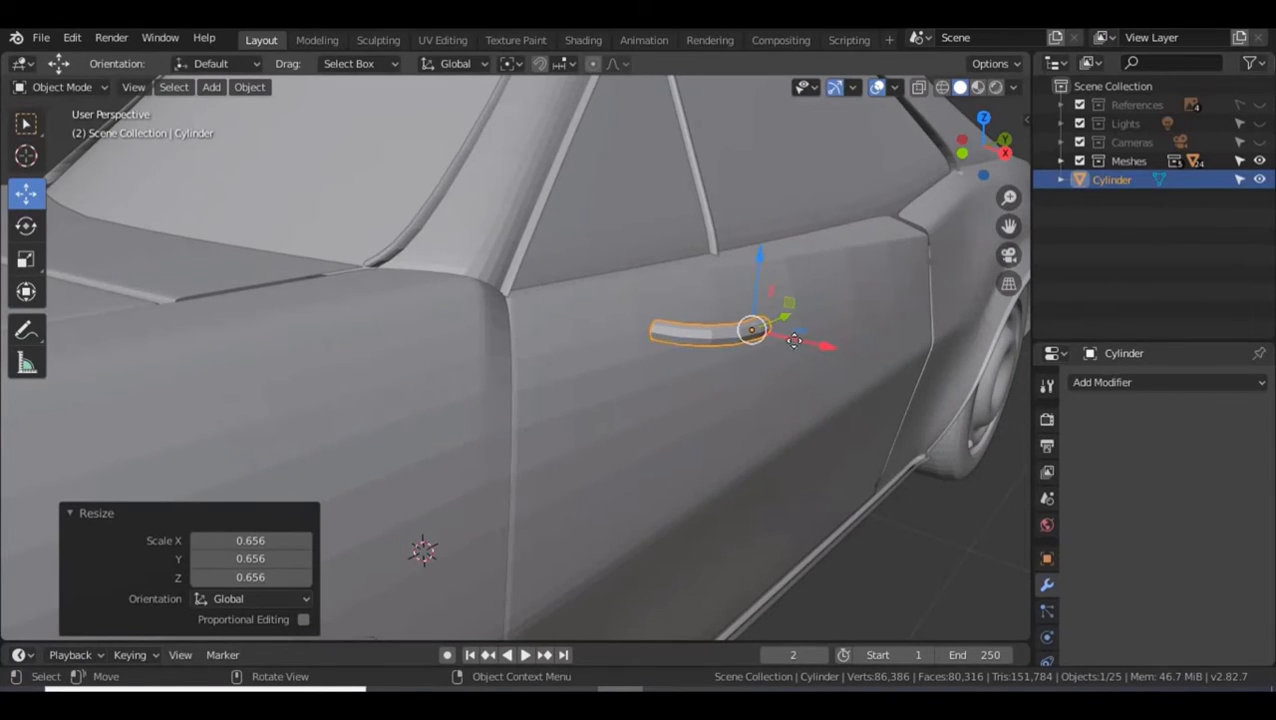
# - Move the tube -0.0326 m along X toward the door and shift it along Y toward the front of the car
pyautogui.moveTo(807, 343); pyautogui.dragTo(779, 335)
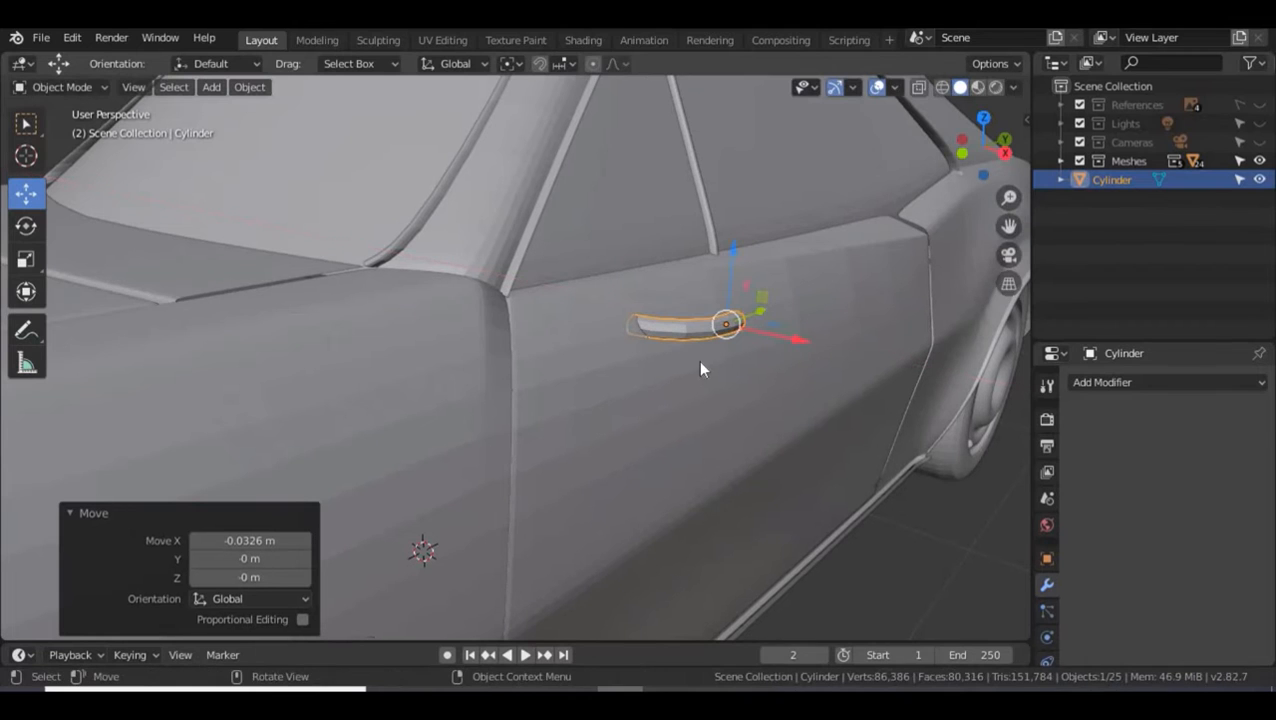
pyautogui.moveTo(724, 377); pyautogui.dragTo(388, 262, button='middle')
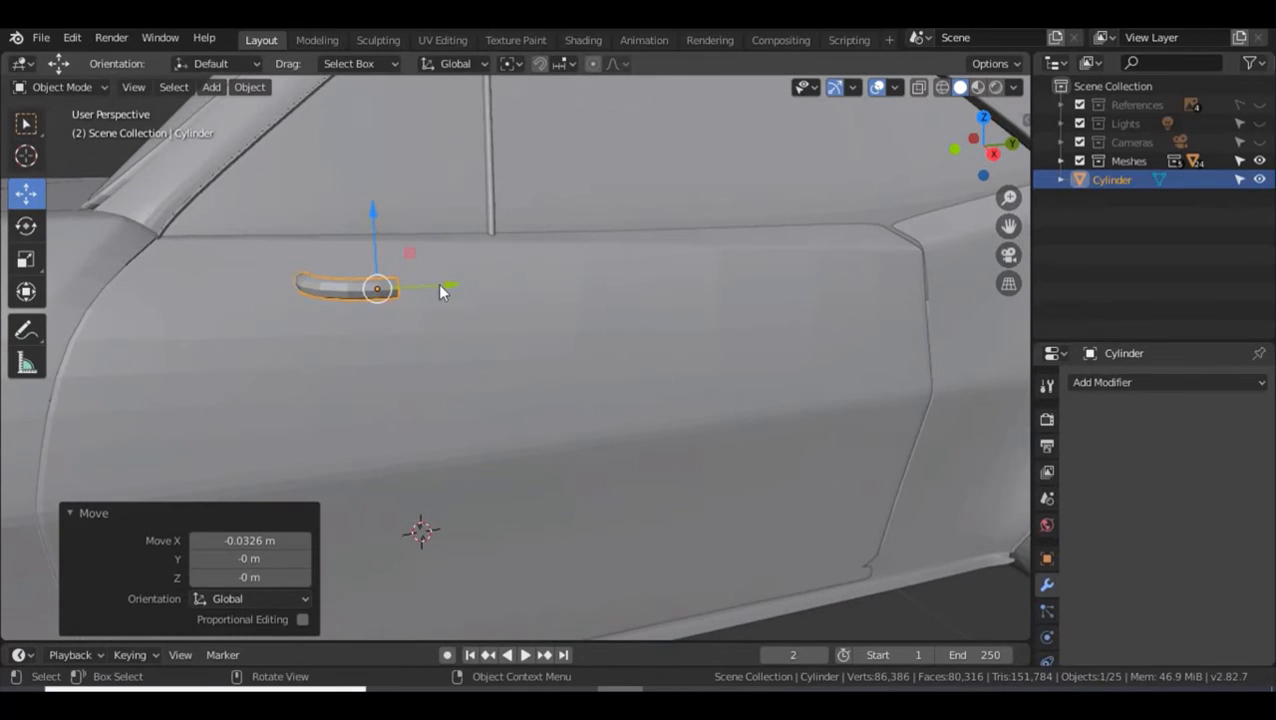
pyautogui.moveTo(442, 288); pyautogui.dragTo(356, 290)
pyautogui.moveTo(432, 388); pyautogui.dragTo(450, 376, button='middle')
# - Extrude the tube's rear end 0.00451 m along Y and scale the new ring up to about twice its size
pyautogui.press('Tab')
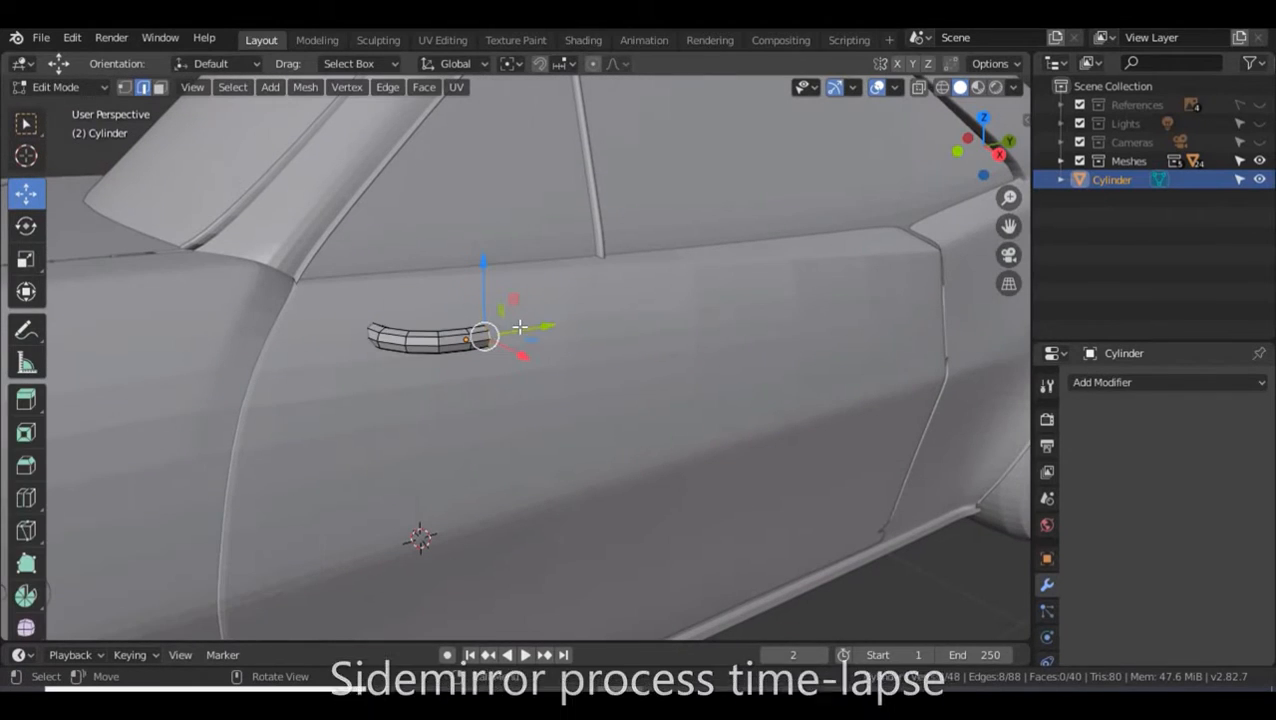
pyautogui.press('e')
pyautogui.click(527, 327)
pyautogui.press('s')
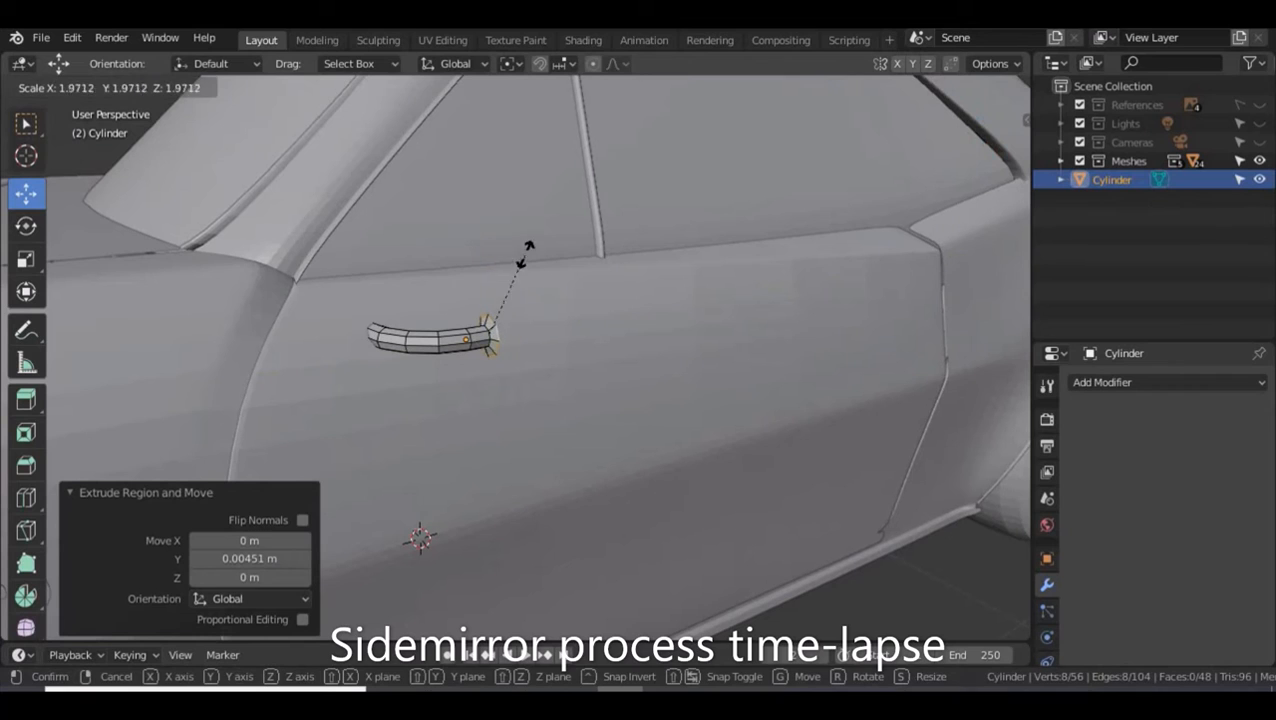
pyautogui.click(526, 254)
# - Extrude the flared end ring twice along Y to thicken the flange, the second time by 0.00817 m
pyautogui.press('e')
pyautogui.press('y')
pyautogui.click(530, 252)
pyautogui.press('e')
pyautogui.press('y')
pyautogui.click(533, 252)
pyautogui.scroll(2, 470, 313)
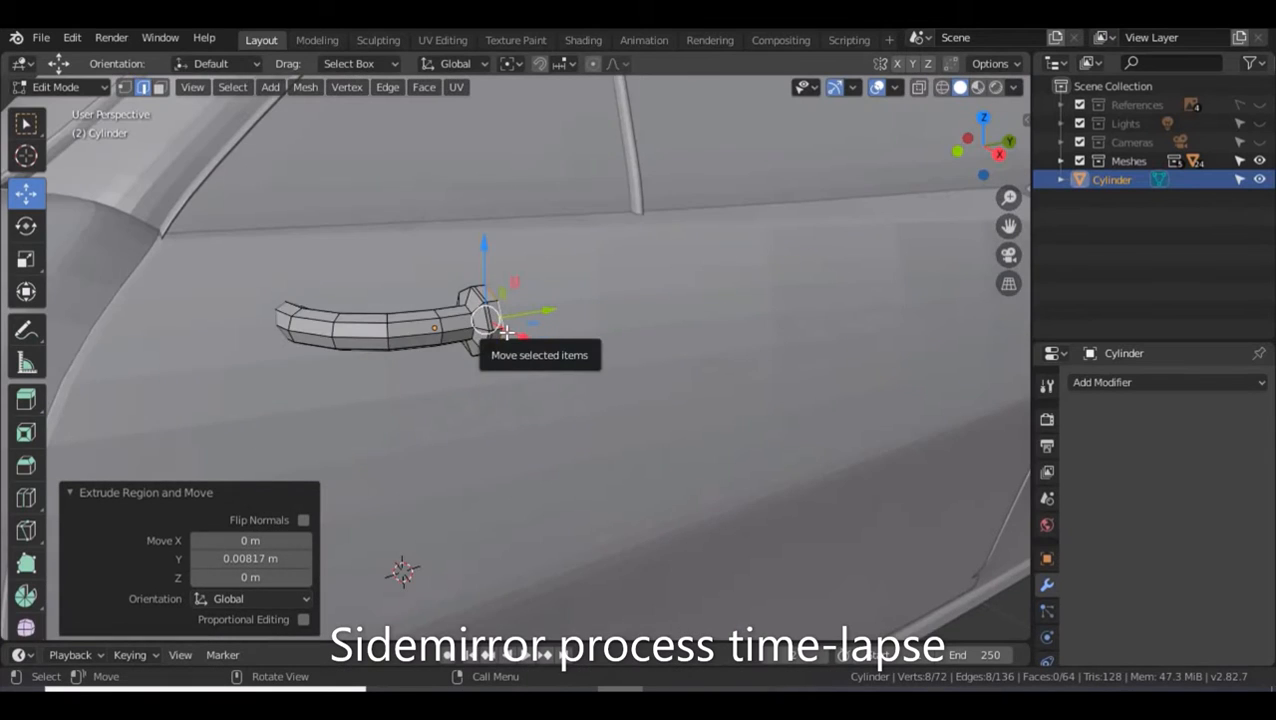
# - Bevel the edge loop where the tube meets the flared flange
pyautogui.keyDown('alt'); pyautogui.click(427, 280); pyautogui.keyUp('alt')
pyautogui.hotkey('ctrl', 'b')
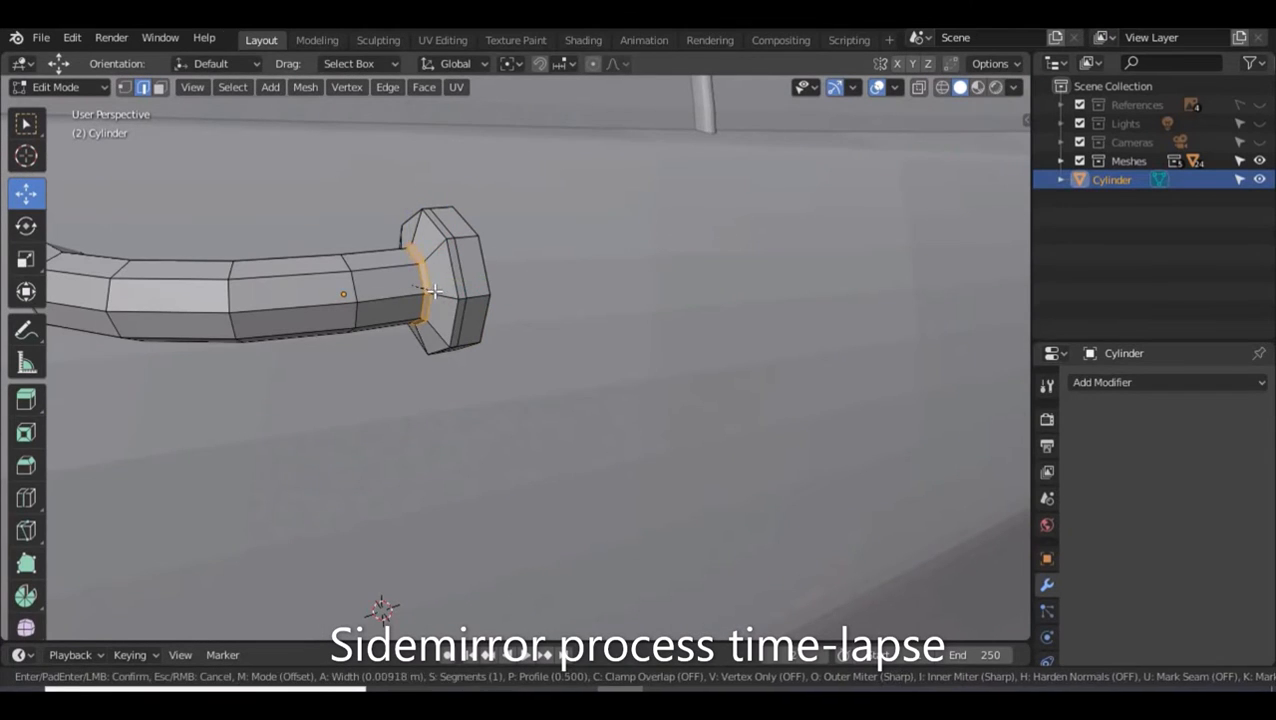
pyautogui.click(445, 302)
pyautogui.scroll(-1, 515, 385)
pyautogui.moveTo(515, 385); pyautogui.dragTo(627, 428, button='middle')
pyautogui.click(191, 285)
pyautogui.scroll(-2, 607, 421)
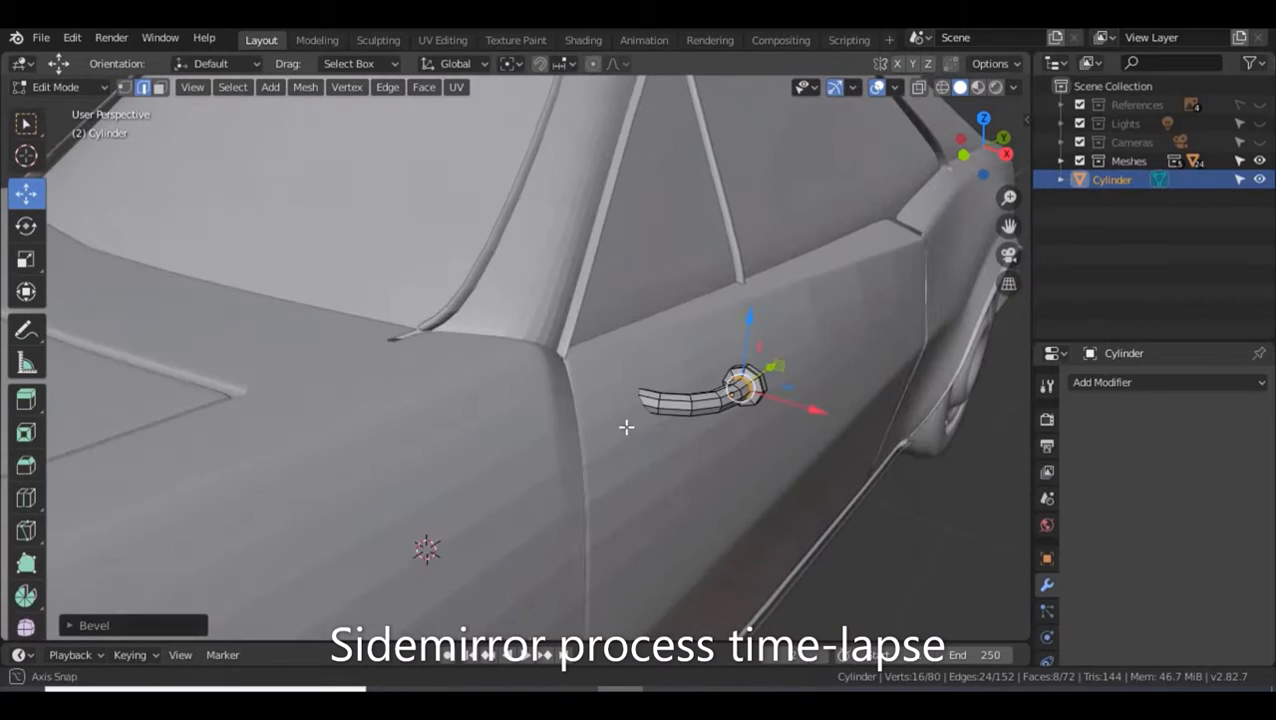
# - Move the arm object outward along X, clear of the door
pyautogui.scroll(-2, 615, 413)
pyautogui.press('Tab')
pyautogui.moveTo(731, 404); pyautogui.dragTo(775, 420)
pyautogui.moveTo(632, 474)
pyautogui.mouseDown(button='middle')
pyautogui.moveTo(679, 482)
pyautogui.moveTo(650, 466)
pyautogui.mouseUp(button='middle')
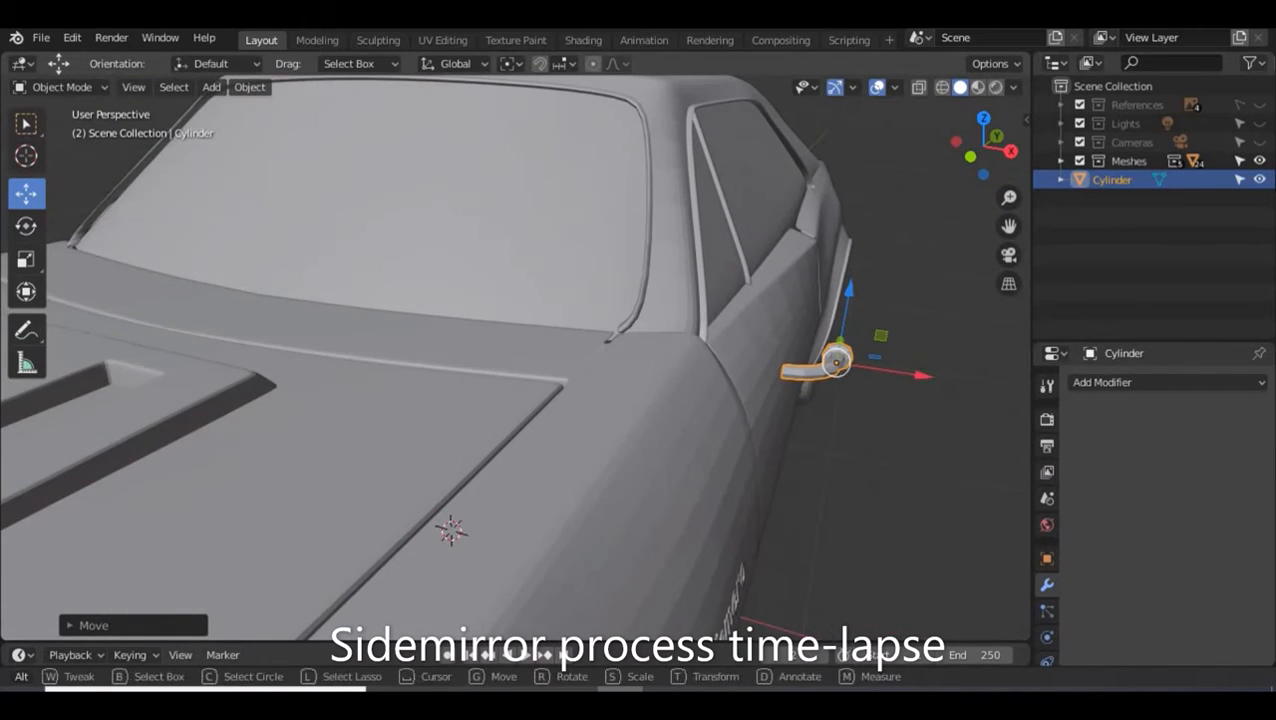
pyautogui.moveTo(710, 430); pyautogui.dragTo(752, 440, button='middle')
# - Select the edge ring at the arm's inner open end and extrude it toward the car body
pyautogui.press('Tab')
pyautogui.scroll(2, 871, 402)
pyautogui.keyDown('shift'); pyautogui.moveTo(832, 430); pyautogui.dragTo(580, 444, button='middle'); pyautogui.keyUp('shift')
pyautogui.moveTo(770, 423); pyautogui.dragTo(786, 424, button='middle')
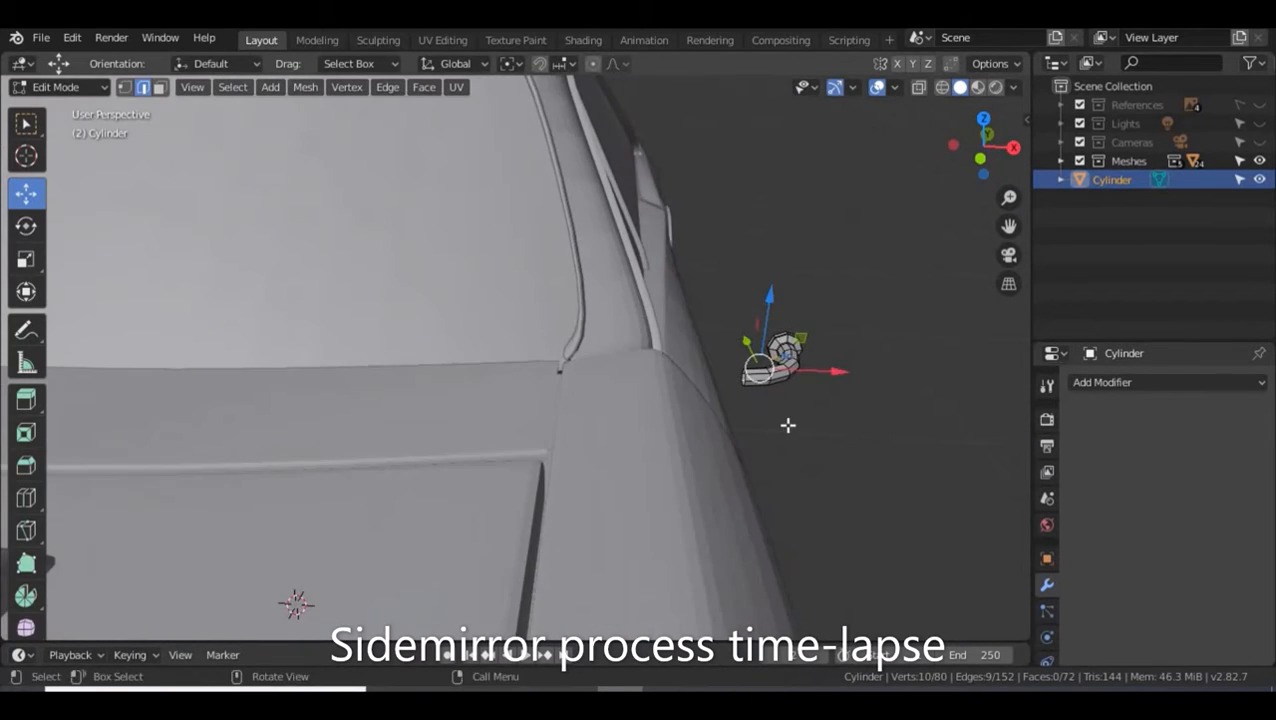
pyautogui.scroll(2, 786, 422)
pyautogui.scroll(2, 786, 419)
pyautogui.keyDown('shift'); pyautogui.moveTo(955, 418); pyautogui.dragTo(723, 425, button='middle'); pyautogui.keyUp('shift')
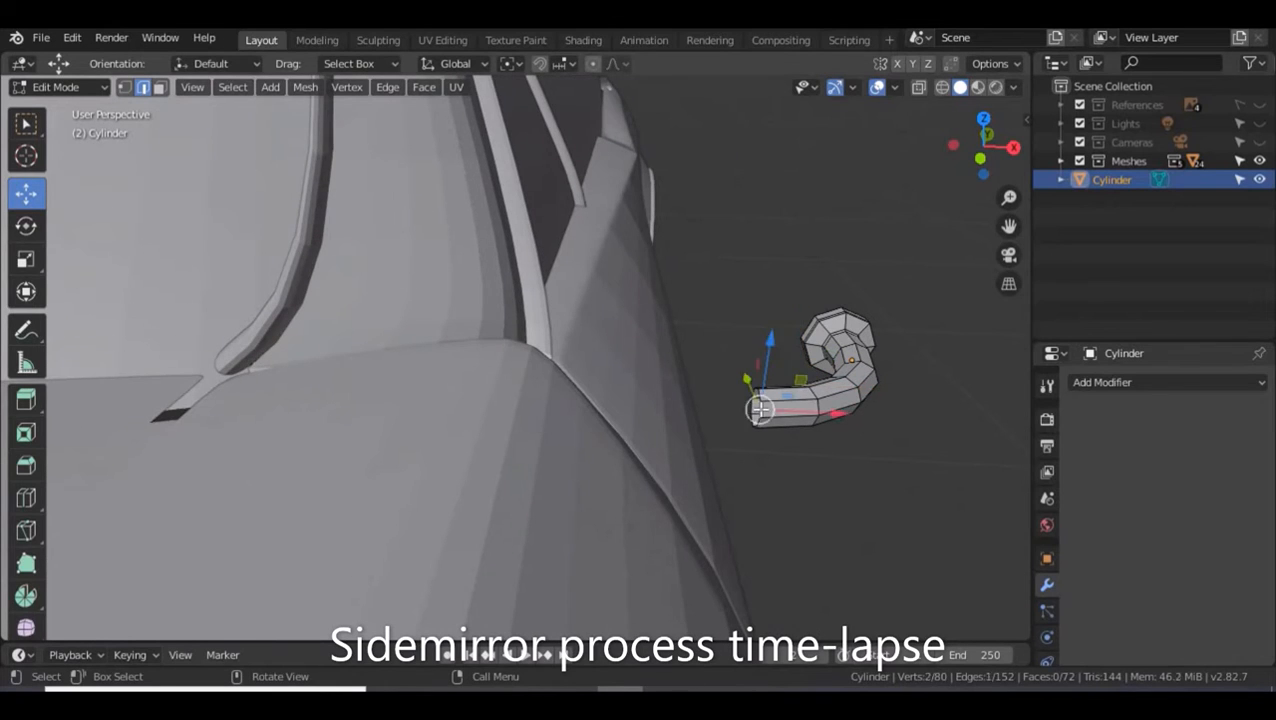
pyautogui.keyDown('alt'); pyautogui.click(760, 408); pyautogui.keyUp('alt')
pyautogui.press('e')
pyautogui.click(726, 412)
# - Move the arm back along X until its inner end meets the door, and deselect it
pyautogui.press('Tab')
pyautogui.moveTo(919, 364); pyautogui.dragTo(872, 366)
pyautogui.moveTo(880, 385); pyautogui.dragTo(940, 394, button='middle')
pyautogui.moveTo(951, 390); pyautogui.dragTo(922, 387)
pyautogui.moveTo(942, 474); pyautogui.dragTo(777, 450, button='middle')
pyautogui.scroll(-3, 777, 450)
pyautogui.scroll(-2, 777, 450)
pyautogui.keyDown('shift'); pyautogui.moveTo(690, 508); pyautogui.dragTo(731, 416, button='middle'); pyautogui.keyUp('shift')
pyautogui.scroll(-1, 731, 416)
pyautogui.click(727, 422)
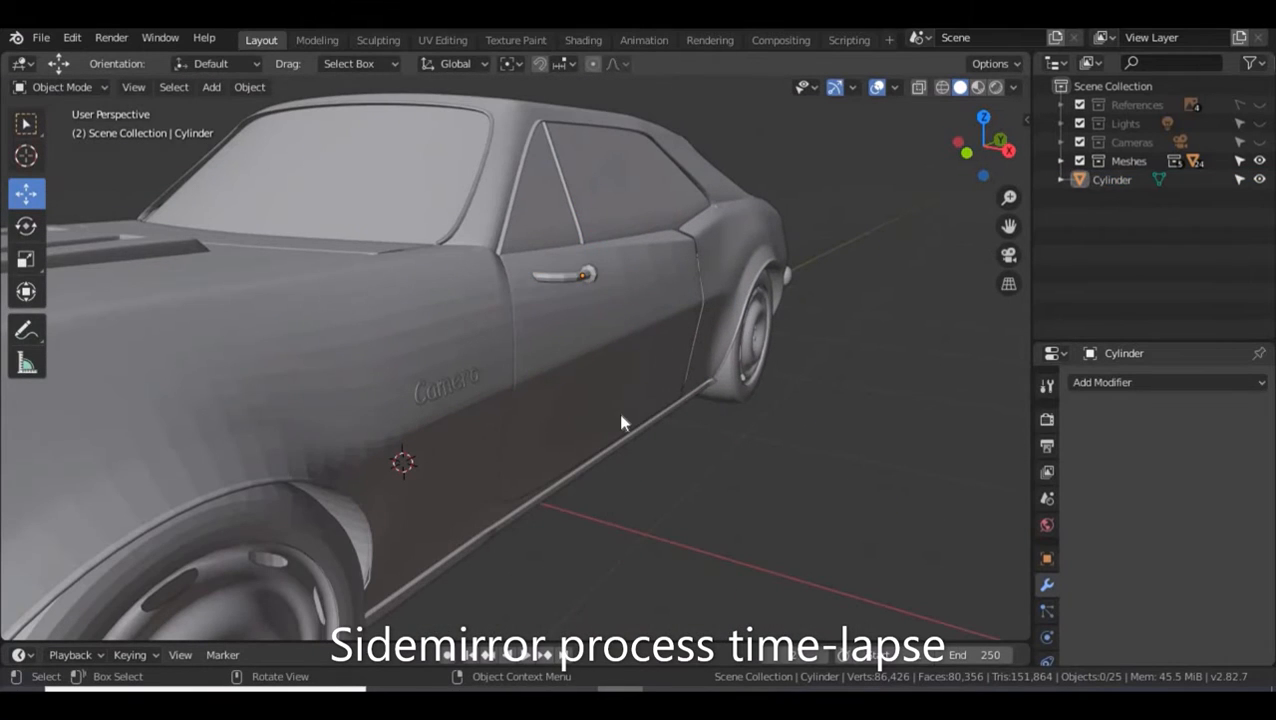
# - Add a cube and scale it down for the side mirror housing
pyautogui.hotkey('shift', 'a')
pyautogui.moveTo(620, 322)
pyautogui.click(748, 341)
pyautogui.press('s')
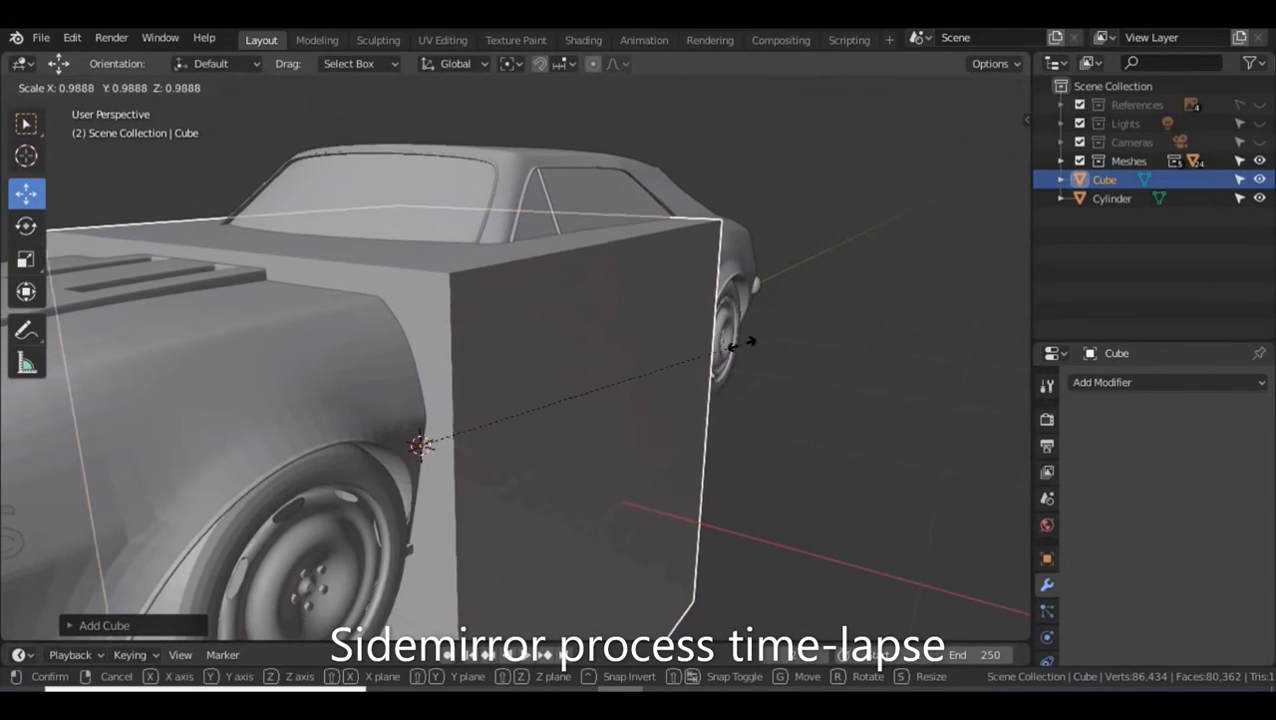
pyautogui.click(533, 488)
# - Move the cube outward along X and raise it along Z beside the mirror arm
pyautogui.moveTo(482, 462); pyautogui.dragTo(775, 508)
pyautogui.moveTo(680, 423); pyautogui.dragTo(676, 208)
pyautogui.keyDown('alt'); pyautogui.moveTo(690, 300); pyautogui.dragTo(592, 334); pyautogui.keyUp('alt')
pyautogui.keyDown('alt'); pyautogui.moveTo(640, 398); pyautogui.dragTo(732, 413); pyautogui.keyUp('alt')
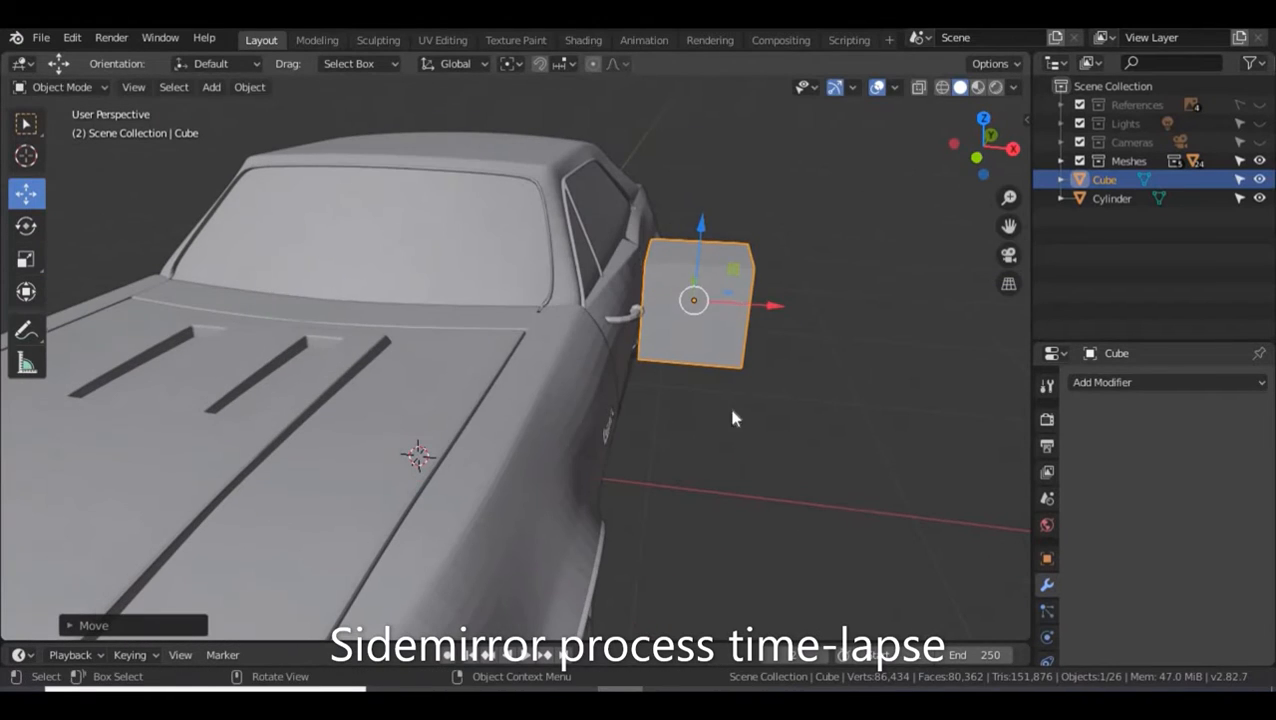
# - Flatten the cube along Y into a thin plate, and shrink it in X and Z while keeping its thickness
pyautogui.moveTo(747, 304); pyautogui.dragTo(631, 362, button='middle')
pyautogui.press('s')
pyautogui.press('y')
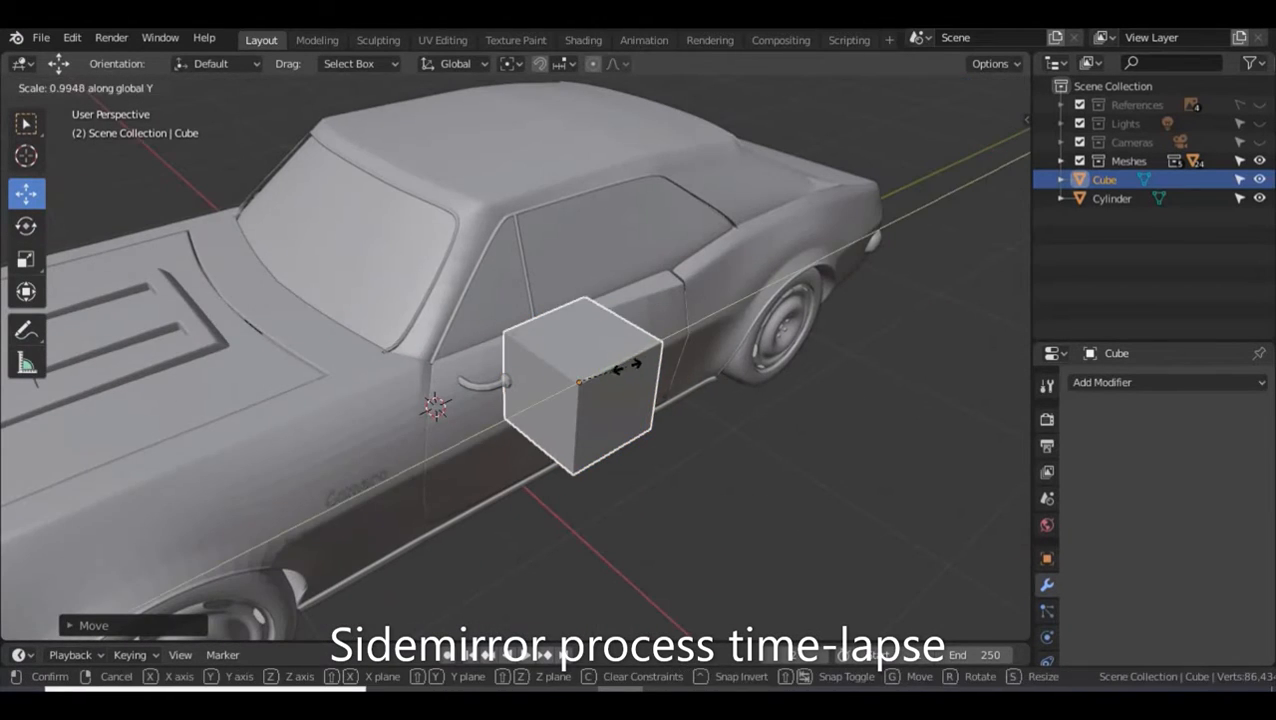
pyautogui.click(585, 381)
pyautogui.press('s')
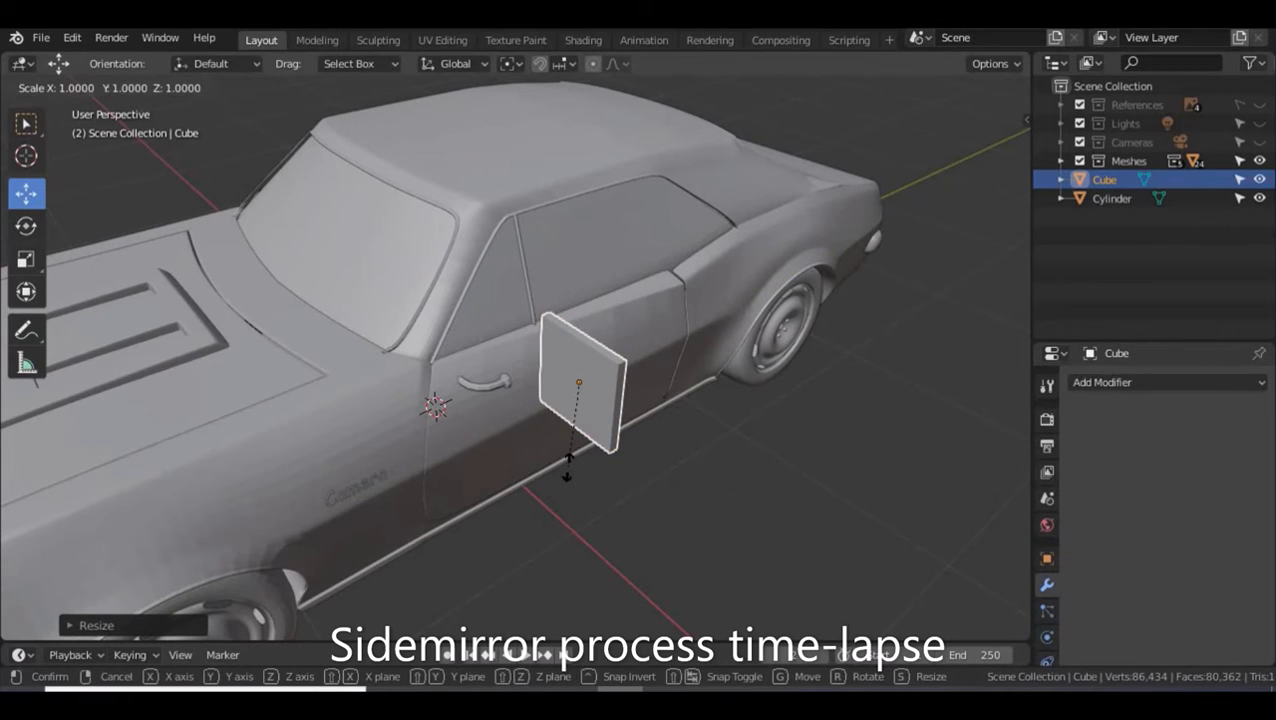
pyautogui.hotkey('shift', 'y')
pyautogui.click(596, 417)
# - Move the plate along X toward the car so it sits behind the arm's flange
pyautogui.moveTo(640, 505); pyautogui.dragTo(722, 472, button='middle')
pyautogui.moveTo(747, 409); pyautogui.dragTo(729, 404)
pyautogui.moveTo(720, 406); pyautogui.dragTo(709, 372, button='middle')
# - Extrude the plate's front face toward the arm and scale it down into a tapered mirror back
pyautogui.press('Tab')
pyautogui.click(603, 441)
pyautogui.press('e')
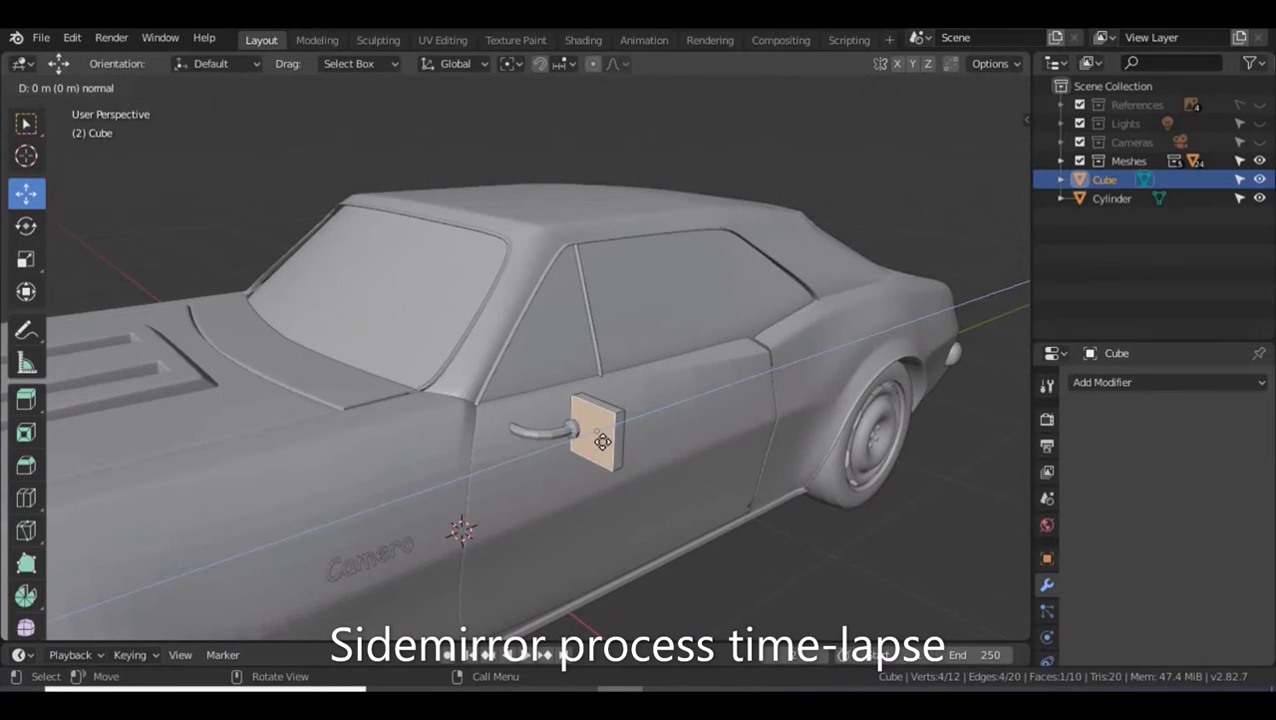
pyautogui.click(593, 444)
pyautogui.press('s')
pyautogui.click(583, 441)
# - Scale the housing's outer side face along Z and raise that face slightly
pyautogui.moveTo(583, 441); pyautogui.dragTo(703, 490, button='middle')
pyautogui.click(728, 413)
pyautogui.press('s')
pyautogui.press('z')
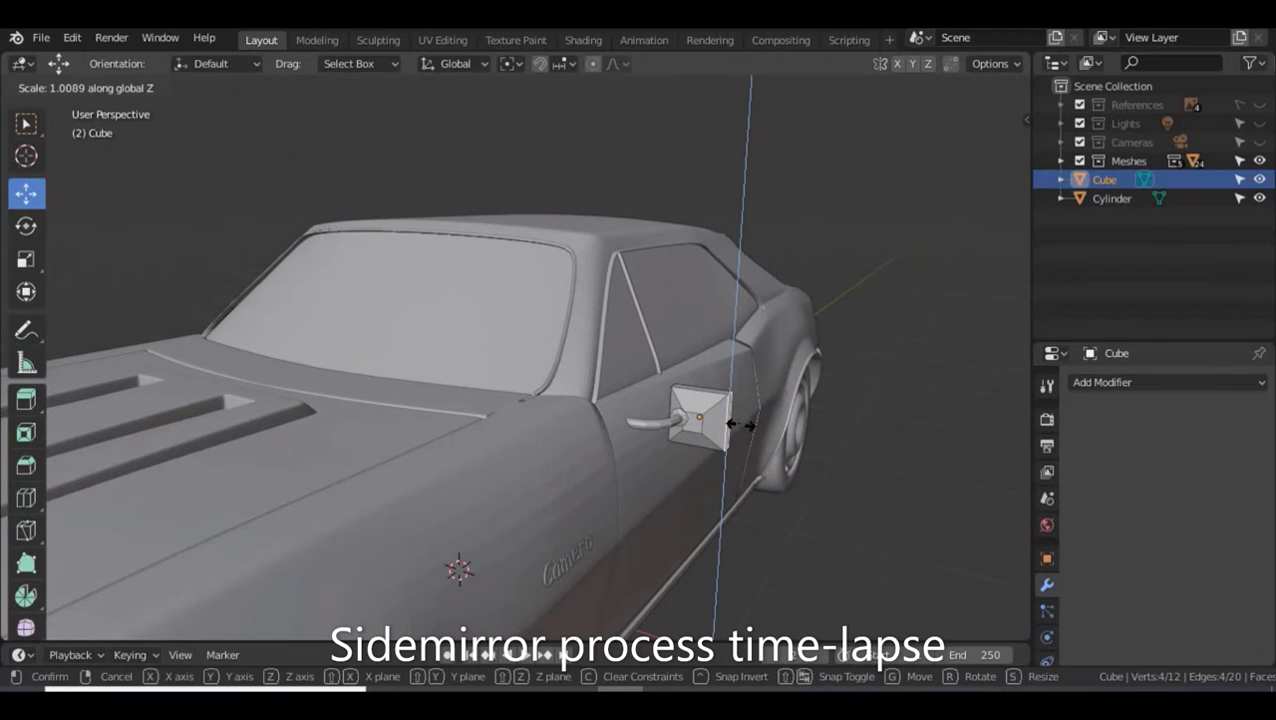
pyautogui.click(771, 484)
pyautogui.moveTo(728, 378); pyautogui.dragTo(729, 367)
# - Scale the outer vertical edge of the housing's small front face along Z
pyautogui.moveTo(842, 440); pyautogui.dragTo(792, 424, button='middle')
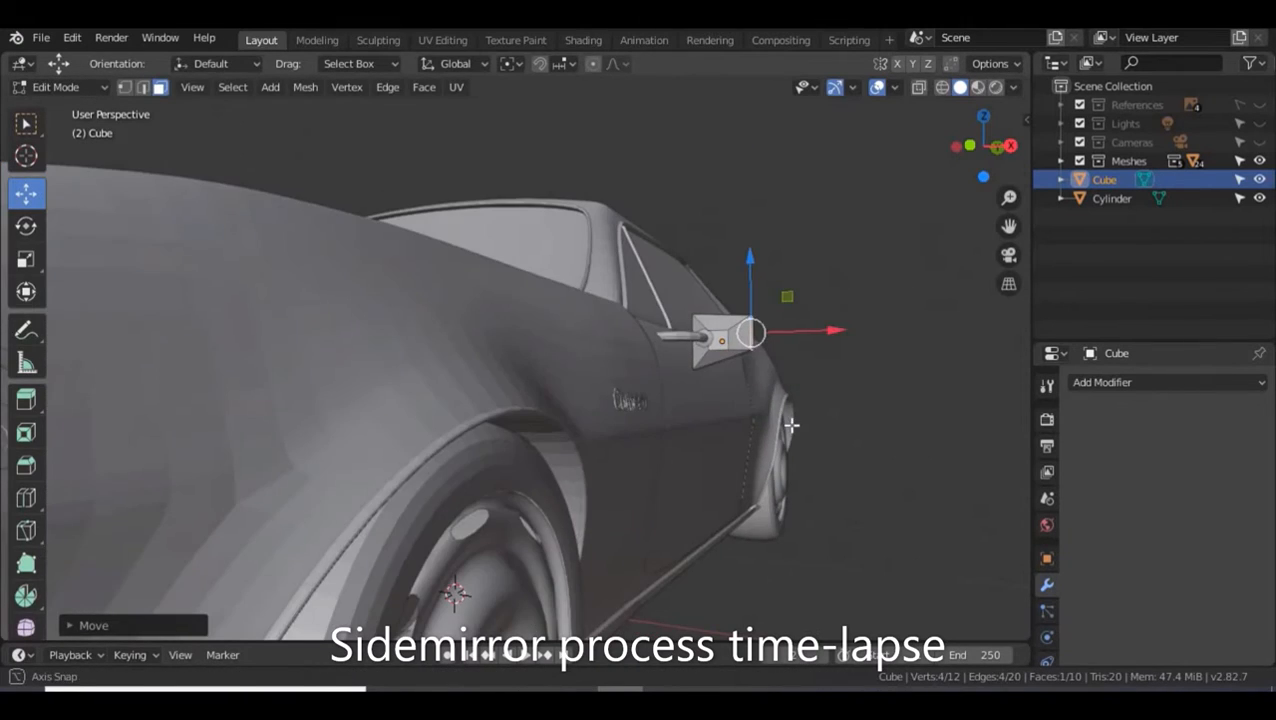
pyautogui.moveTo(700, 455); pyautogui.dragTo(732, 453, button='middle')
pyautogui.scroll(1, 725, 438)
pyautogui.scroll(1, 762, 428)
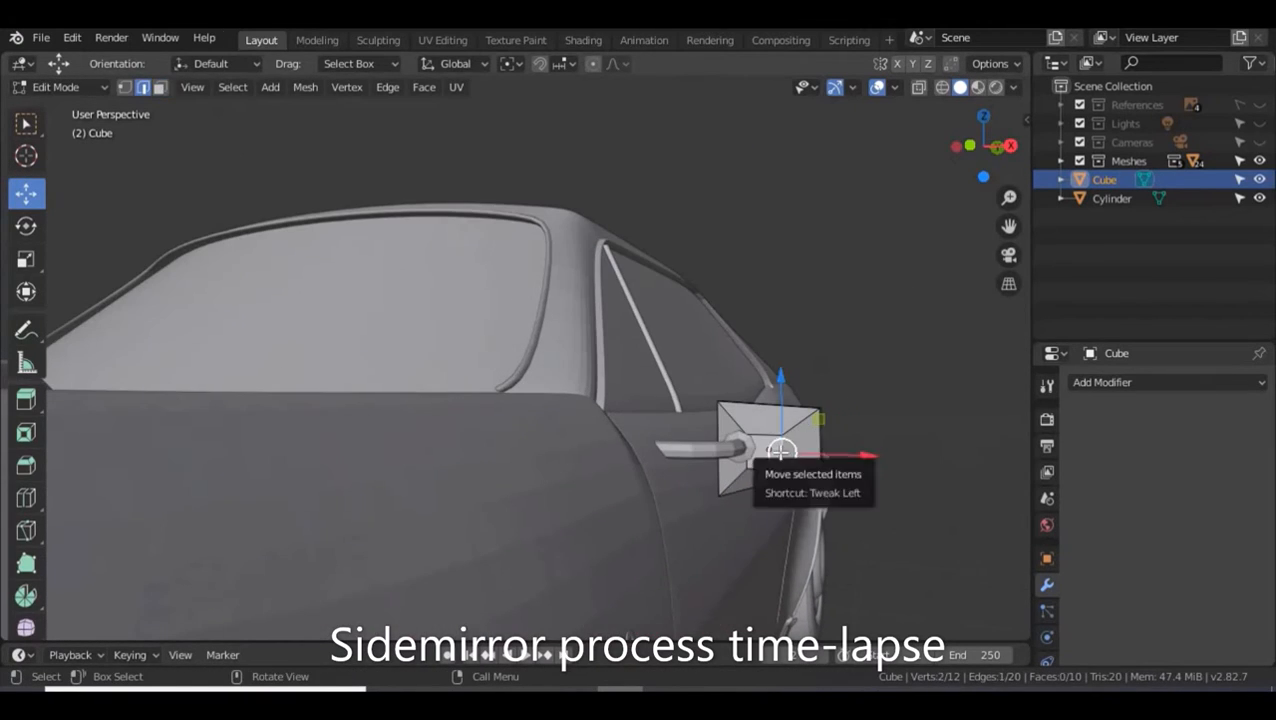
pyautogui.press('s')
pyautogui.press('z')
pyautogui.click(836, 450)
# - Nudge the whole mirror housing slightly outward along X and upward along Z
pyautogui.press('Tab')
pyautogui.moveTo(838, 452); pyautogui.dragTo(842, 450)
pyautogui.moveTo(842, 450); pyautogui.dragTo(700, 407, button='middle')
pyautogui.moveTo(702, 409); pyautogui.dragTo(703, 397)
# - Scale the mirror housing down slightly and shift it along X toward the door
pyautogui.moveTo(703, 400); pyautogui.dragTo(745, 418, button='middle')
pyautogui.press('s')
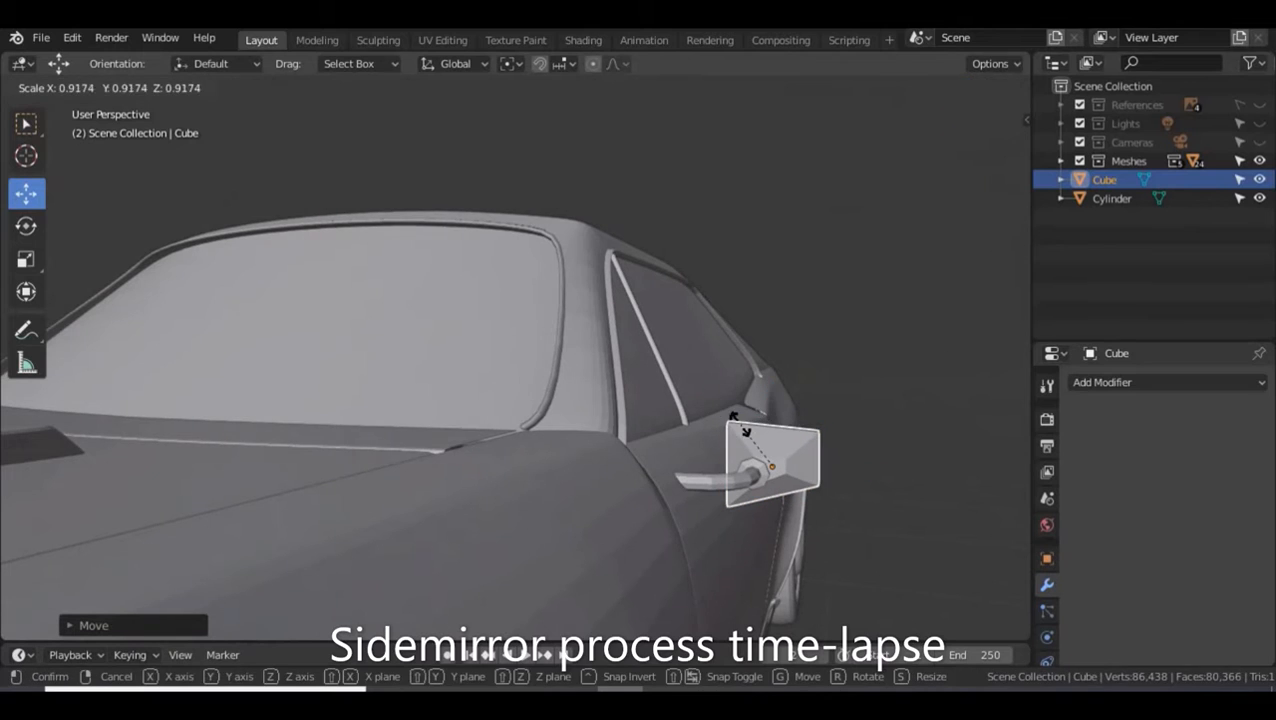
pyautogui.click(748, 430)
pyautogui.moveTo(836, 471); pyautogui.dragTo(830, 471)
# - Select the mirror arm and adjust its position along X between the door and the housing
pyautogui.moveTo(772, 513); pyautogui.dragTo(634, 521, button='middle')
pyautogui.click(634, 521)
pyautogui.press('g')
pyautogui.press('x')
pyautogui.moveTo(714, 529); pyautogui.dragTo(716, 530)
pyautogui.moveTo(716, 530); pyautogui.dragTo(478, 544, button='middle')
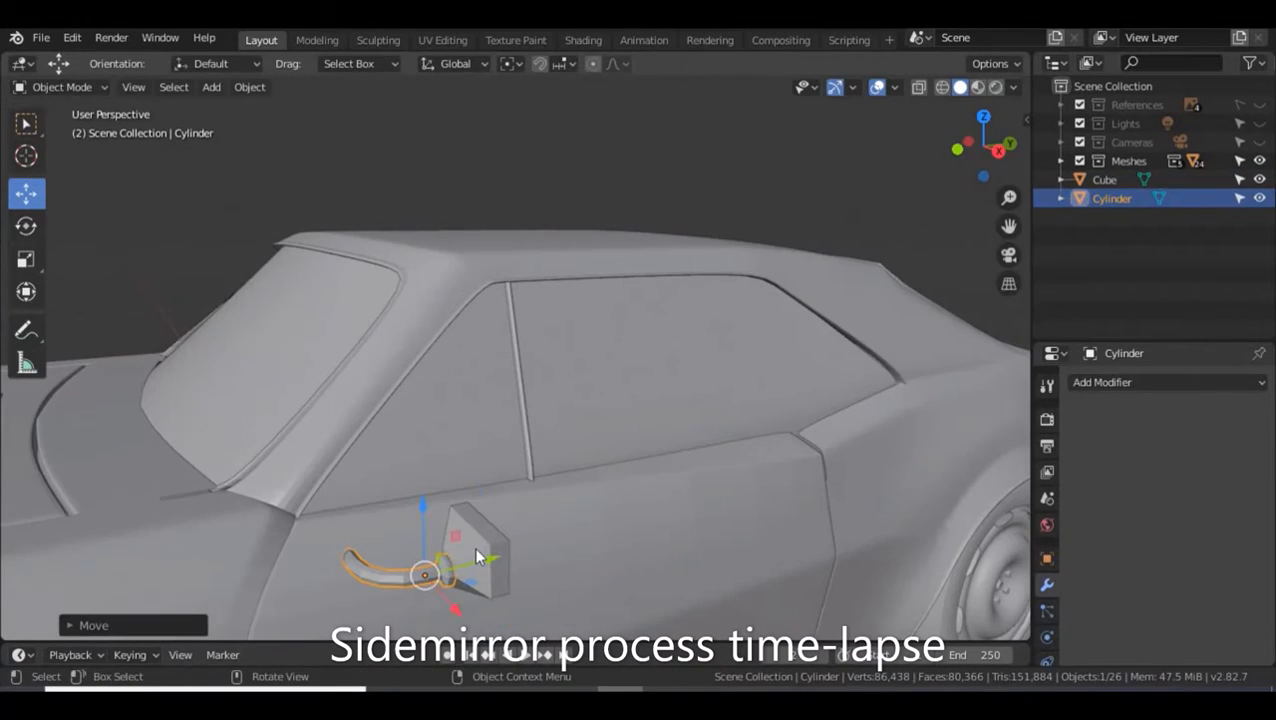
# - Nudge the mirror housing slightly along Y and bevel the edge loop around its wide rim
pyautogui.click(474, 546)
pyautogui.moveTo(523, 550); pyautogui.dragTo(527, 547)
pyautogui.press('Tab')
pyautogui.moveTo(527, 545); pyautogui.dragTo(294, 512, button='middle')
pyautogui.scroll(2, 701, 504)
pyautogui.keyDown('alt'); pyautogui.click(675, 518); pyautogui.keyUp('alt')
pyautogui.hotkey('ctrl', 'b')
pyautogui.click(729, 530)
# - Bevel the edges around the housing's rear glass-side face by about 0.075 m
pyautogui.click(294, 510)
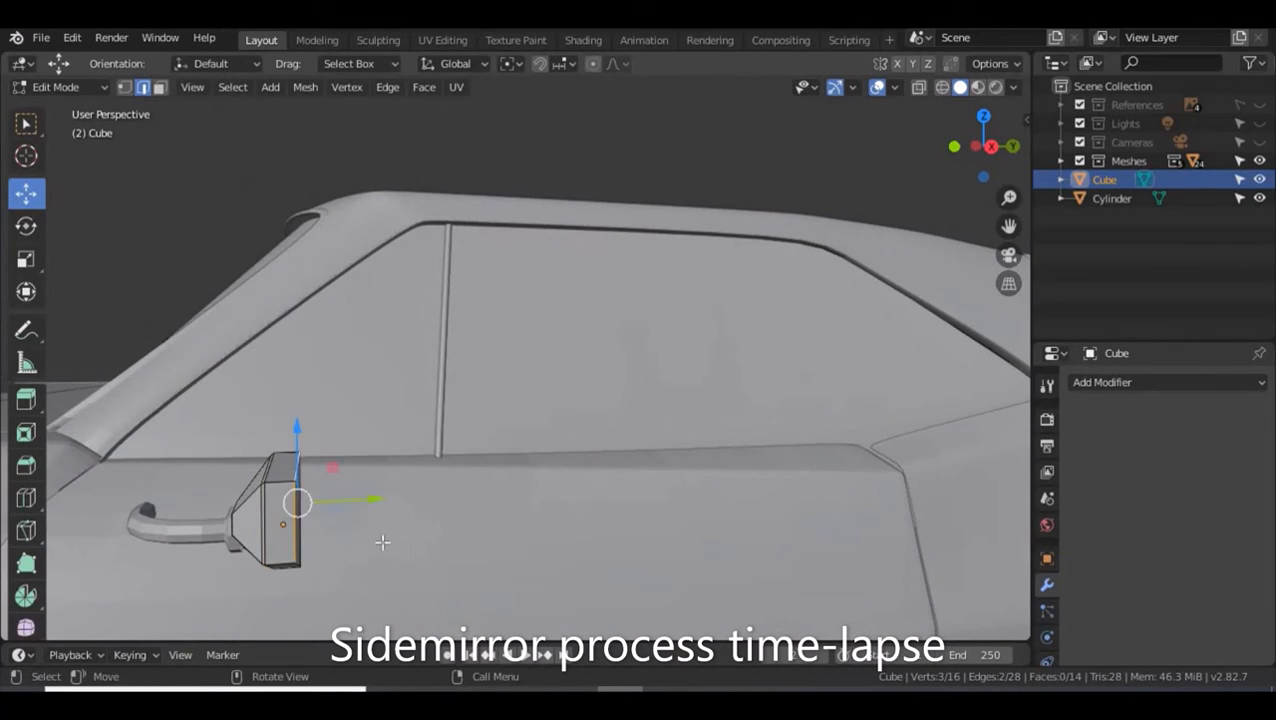
pyautogui.moveTo(382, 542); pyautogui.dragTo(190, 494, button='middle')
pyautogui.press('e')
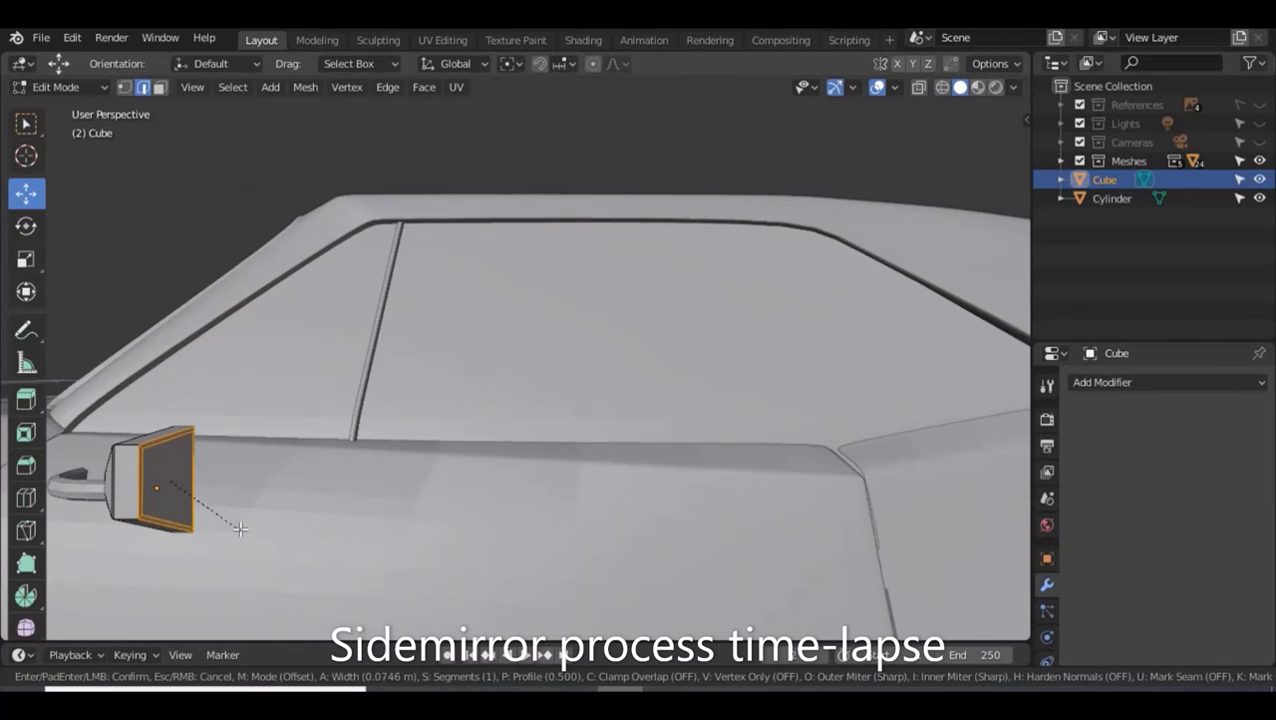
pyautogui.click(240, 528)
# - Select the housing's rear glass-side face and inset it twice toward its centre
pyautogui.click(164, 446)
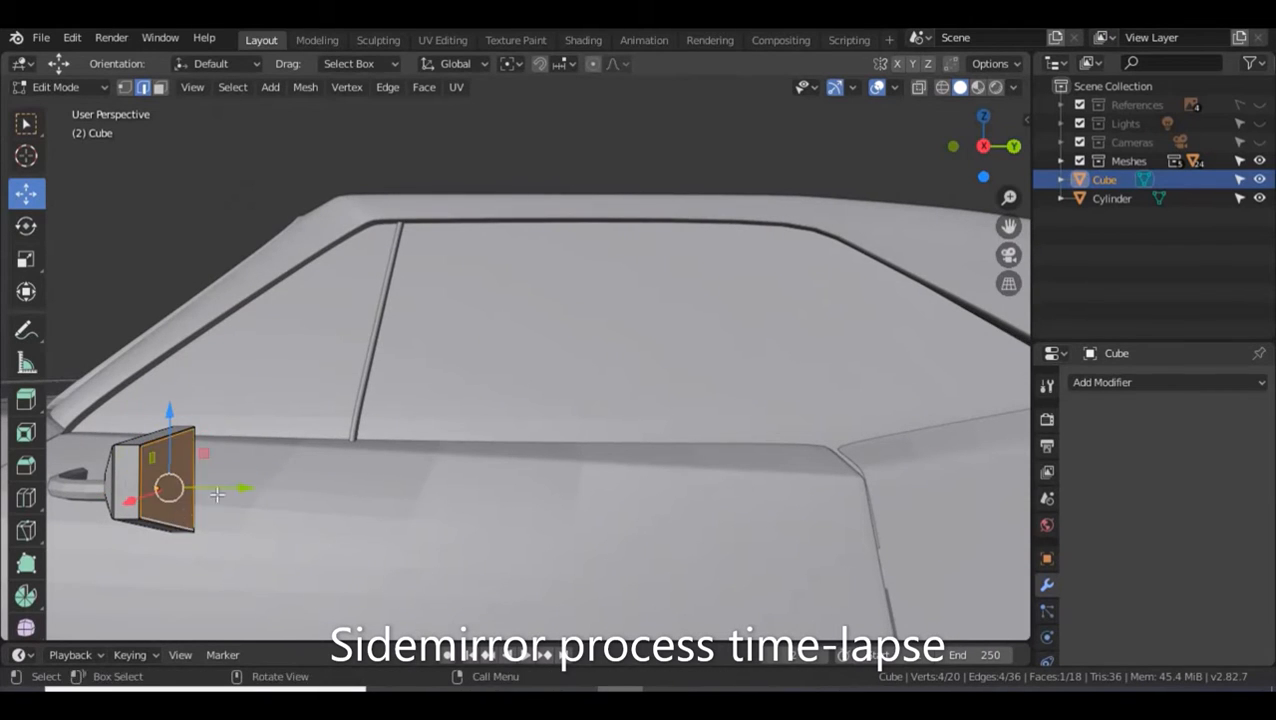
pyautogui.moveTo(217, 494); pyautogui.dragTo(436, 452, button='middle')
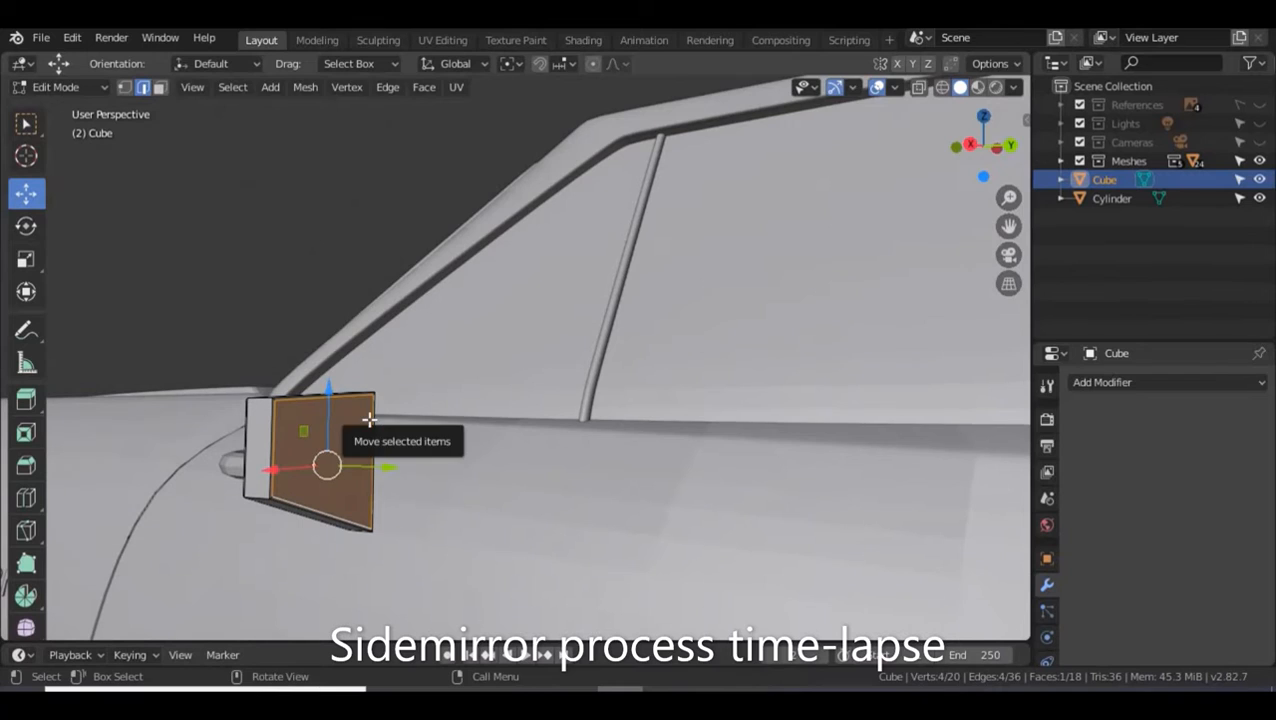
pyautogui.press('i')
pyautogui.click(351, 420)
pyautogui.press('i')
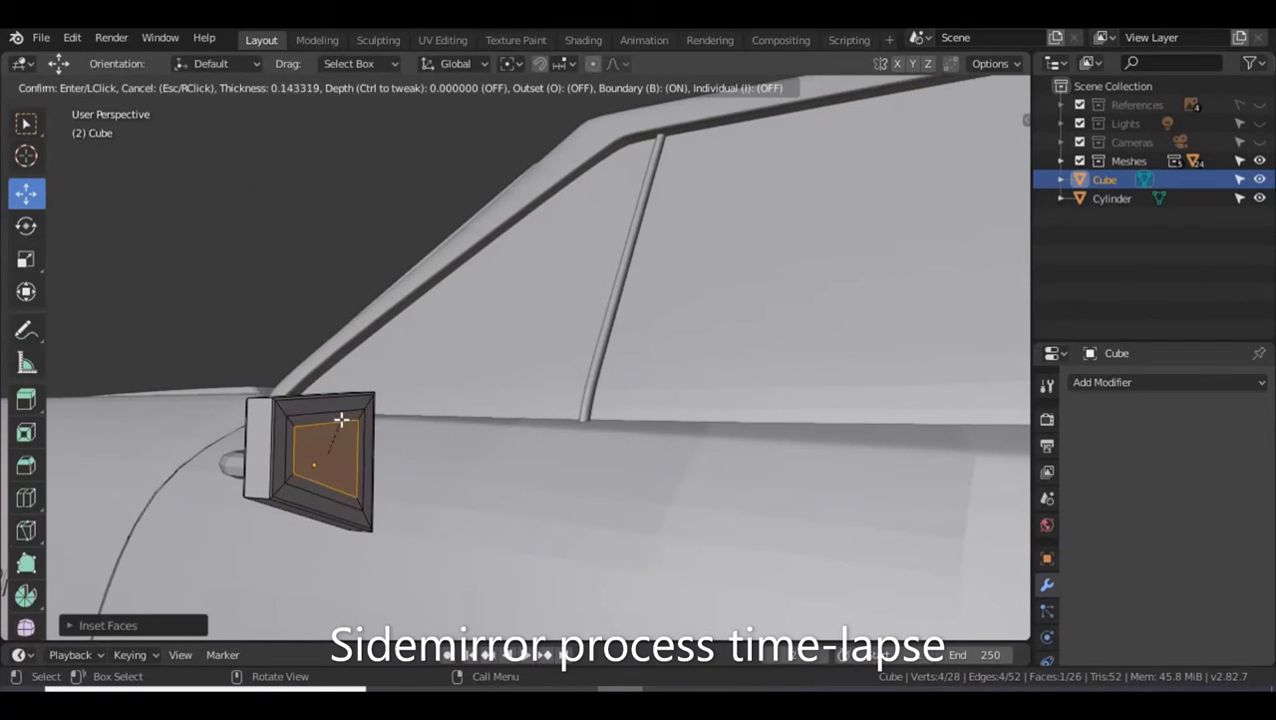
pyautogui.click(340, 428)
# - Extrude the inset glass face inward along Y to recess it into the housing
pyautogui.press('e')
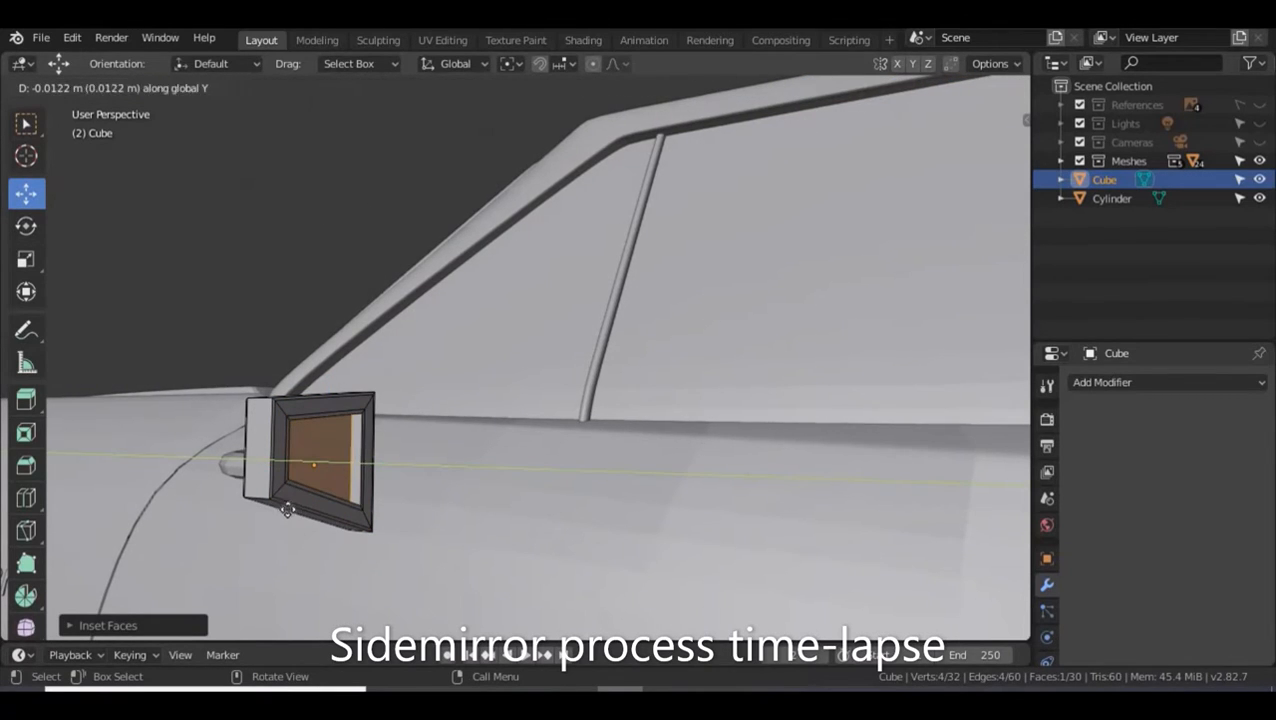
pyautogui.click(288, 509)
pyautogui.press('e')
pyautogui.click(290, 511)
# - Try a Subdivision Surface modifier on the mirror housing, inspect its shape and undo it
pyautogui.moveTo(325, 549); pyautogui.dragTo(438, 541, button='middle')
pyautogui.press('Tab')
pyautogui.keyDown('shift'); pyautogui.moveTo(694, 528); pyautogui.dragTo(510, 492, button='middle'); pyautogui.keyUp('shift')
pyautogui.click(1163, 384)
pyautogui.click(900, 299)
pyautogui.moveTo(899, 313); pyautogui.dragTo(822, 407, button='middle')
pyautogui.hotkey('ctrl', 'z')
# - Bevel the upper and lower corner edges on the housing's outer side, away from the door
pyautogui.press('Tab')
pyautogui.moveTo(450, 430); pyautogui.dragTo(478, 459, button='middle')
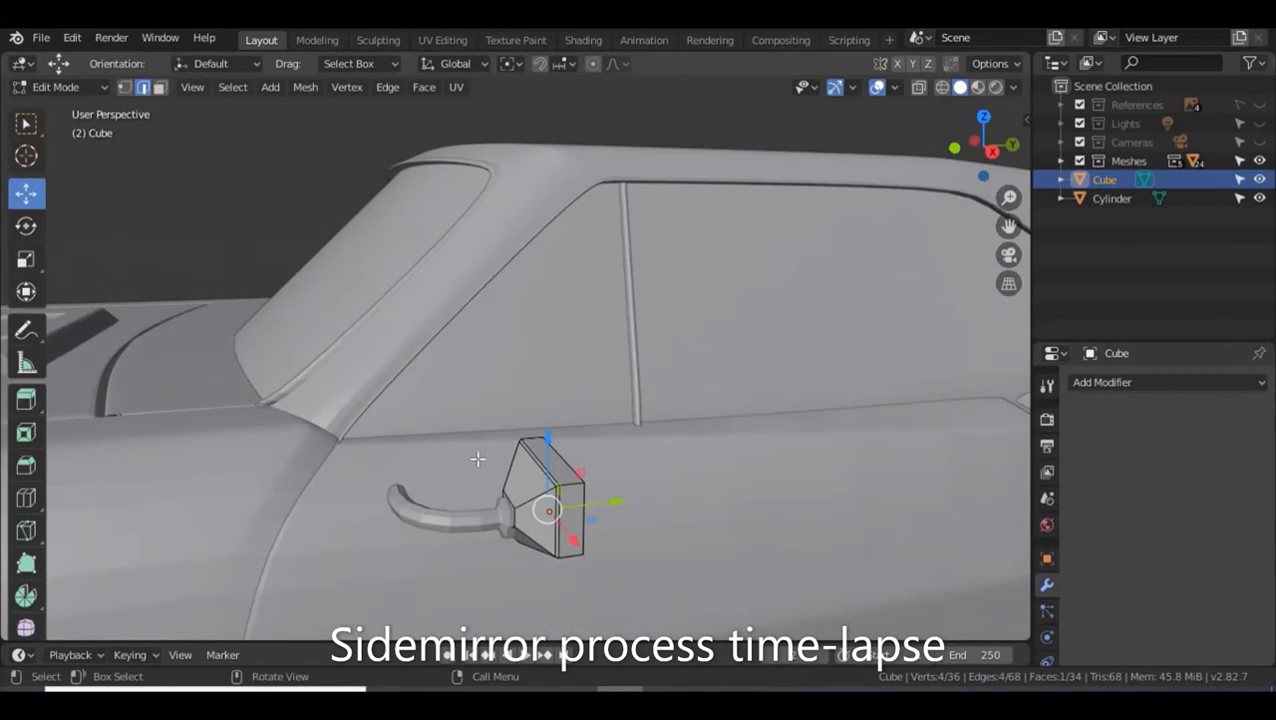
pyautogui.moveTo(570, 483); pyautogui.dragTo(720, 521, button='middle')
pyautogui.hotkey('ctrl', 'b')
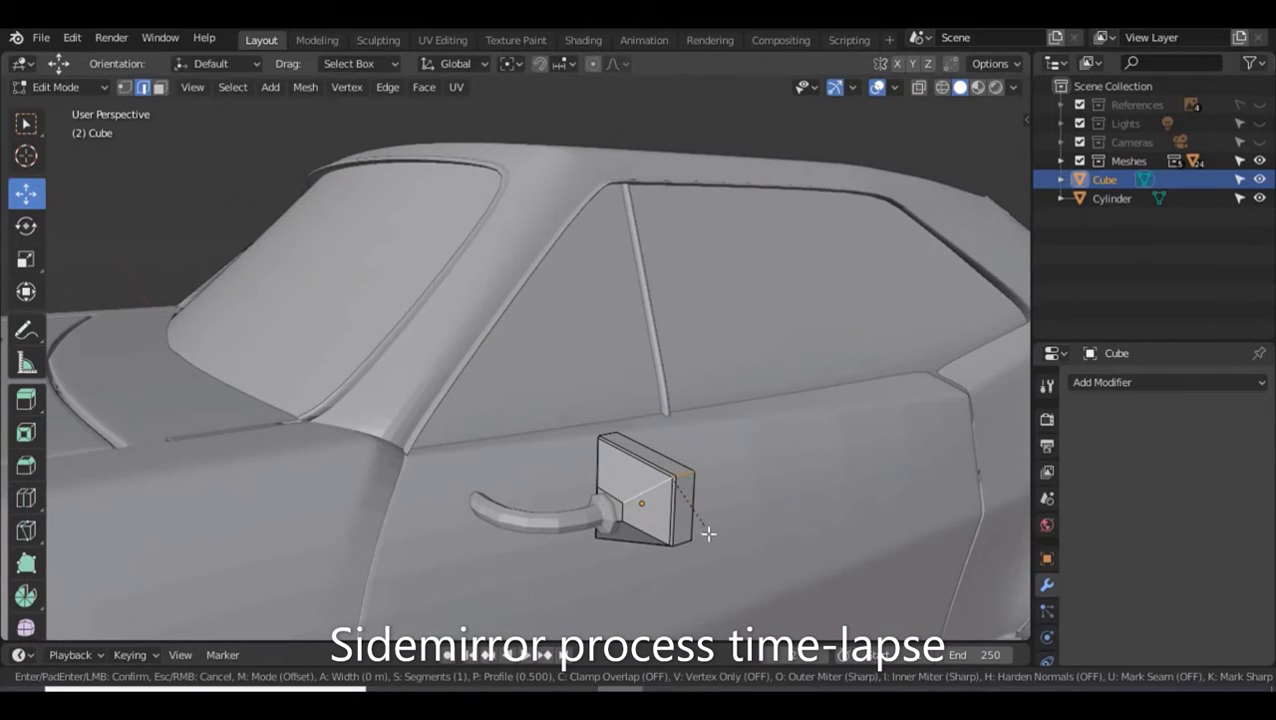
pyautogui.click(716, 539)
pyautogui.keyDown('alt'); pyautogui.click(648, 534); pyautogui.keyUp('alt')
pyautogui.hotkey('ctrl', 'b')
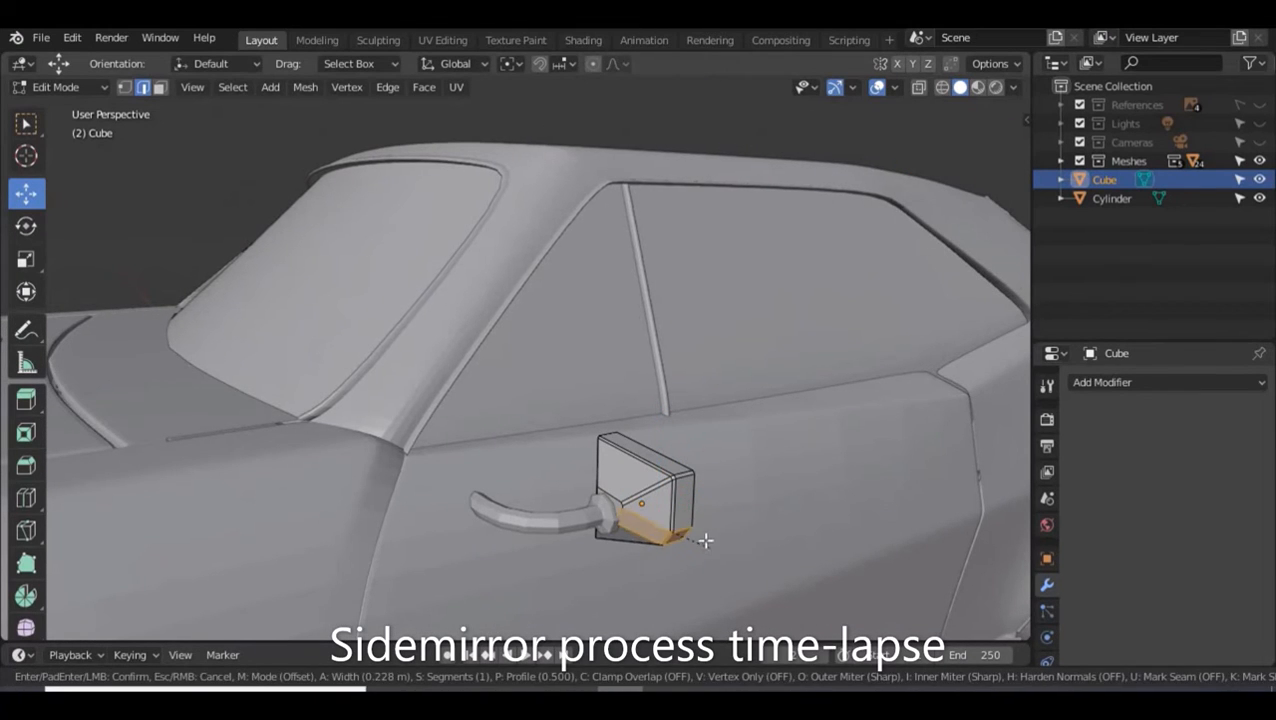
pyautogui.click(699, 540)
# - Bevel the upper and lower corner edge loops on the housing's door side
pyautogui.moveTo(657, 467); pyautogui.dragTo(581, 473, button='middle')
pyautogui.keyDown('alt'); pyautogui.click(307, 426); pyautogui.keyUp('alt')
pyautogui.hotkey('ctrl', 'b')
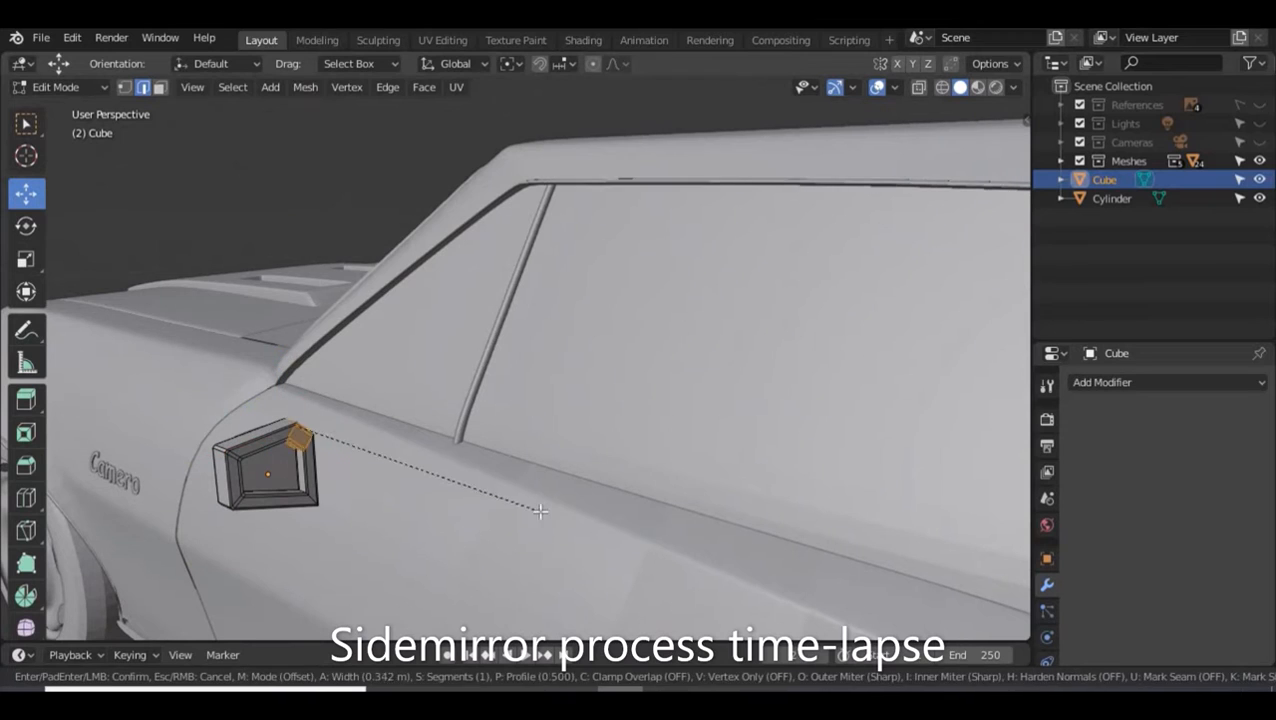
pyautogui.click(534, 495)
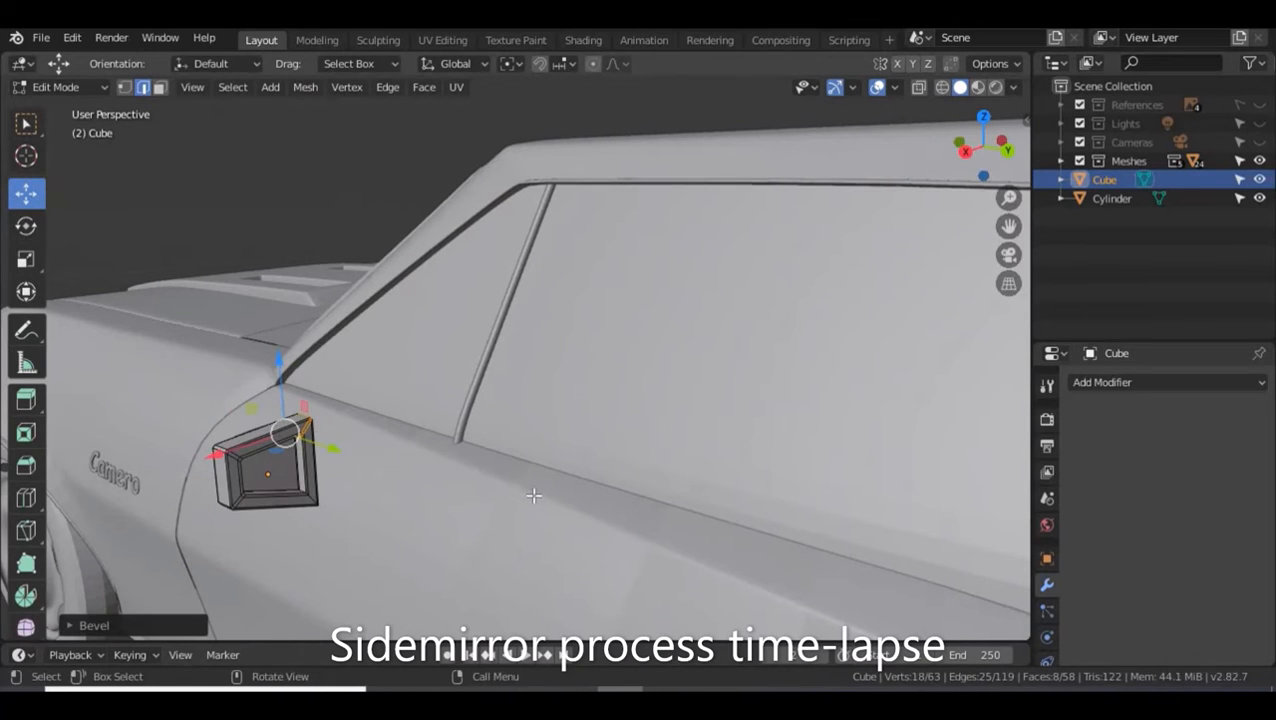
pyautogui.hotkey('ctrl', 'b')
pyautogui.click(475, 520)
pyautogui.moveTo(475, 520); pyautogui.dragTo(480, 481, button='middle')
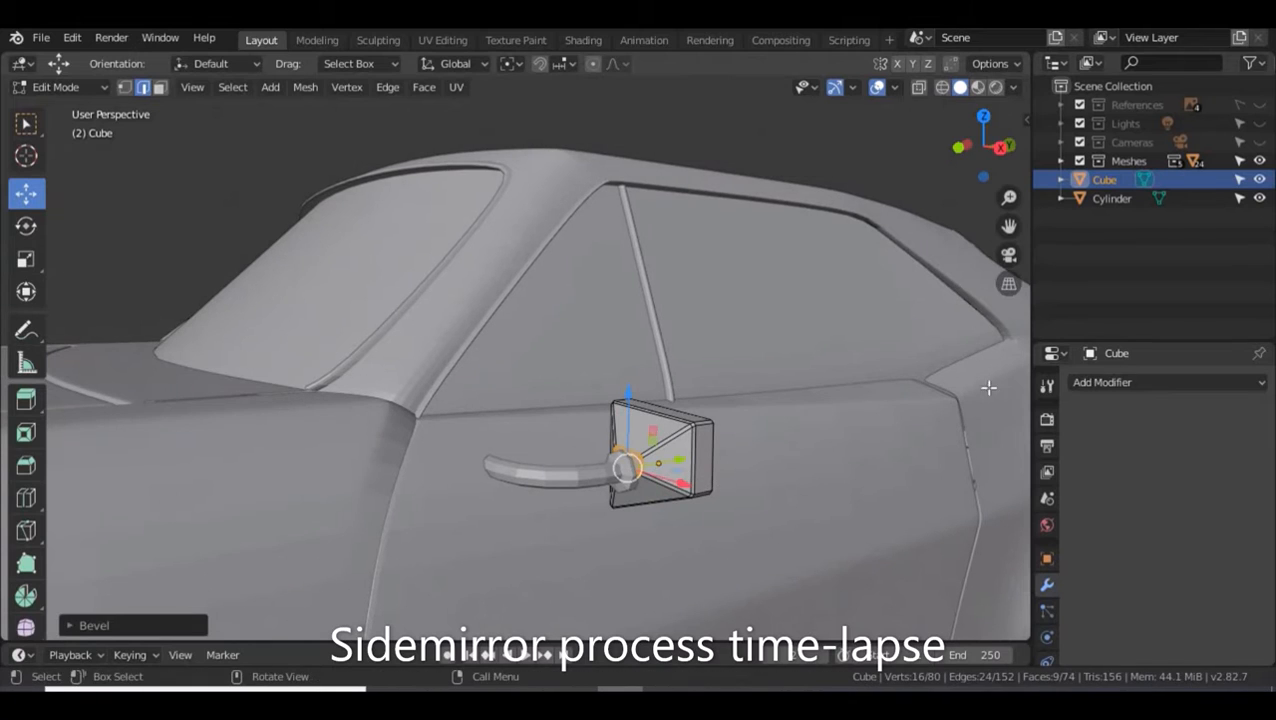
# - Preview the bevelled housing with a Subdivision Surface modifier and remove the modifier again
pyautogui.press('Tab')
pyautogui.click(1116, 384)
pyautogui.click(917, 299)
pyautogui.moveTo(917, 299); pyautogui.dragTo(640, 392, button='middle')
pyautogui.click(1257, 411)
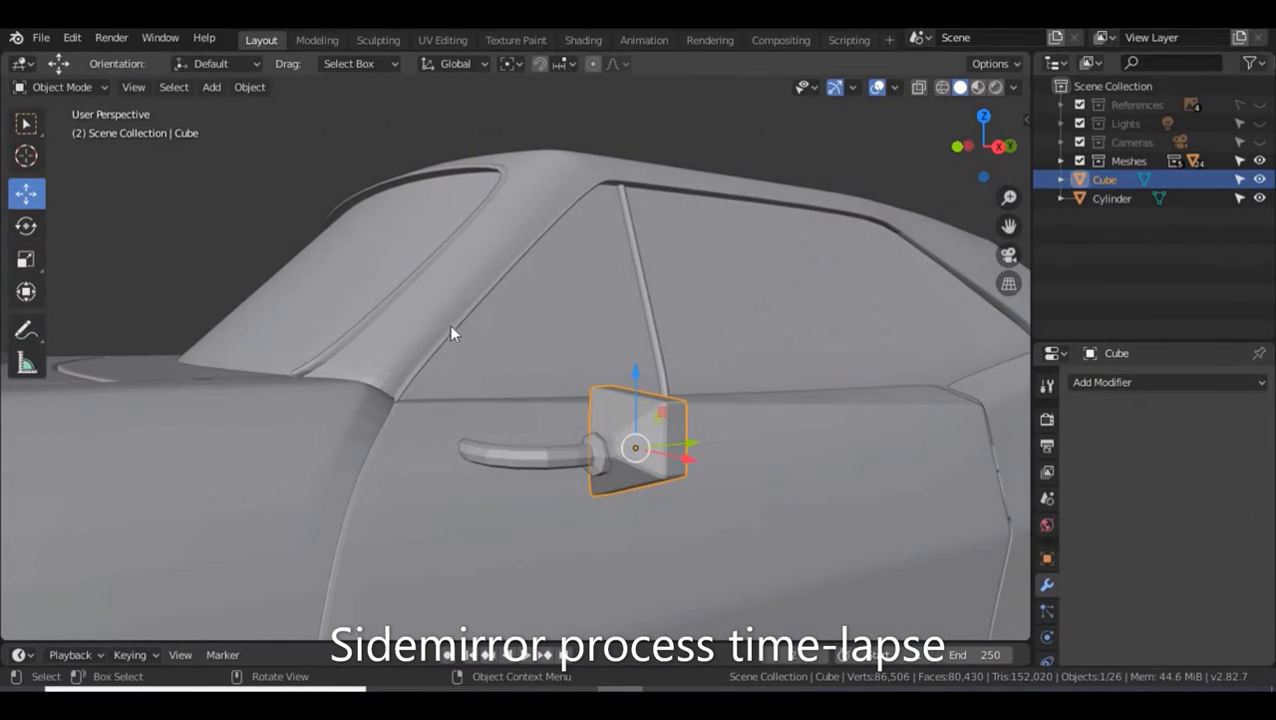
# - Join the mirror arm and the housing into one object and rename it SideMirror
pyautogui.moveTo(449, 324); pyautogui.dragTo(405, 232, button='middle')
pyautogui.keyDown('shift'); pyautogui.click(616, 482); pyautogui.keyUp('shift')
pyautogui.hotkey('ctrl', 'j')
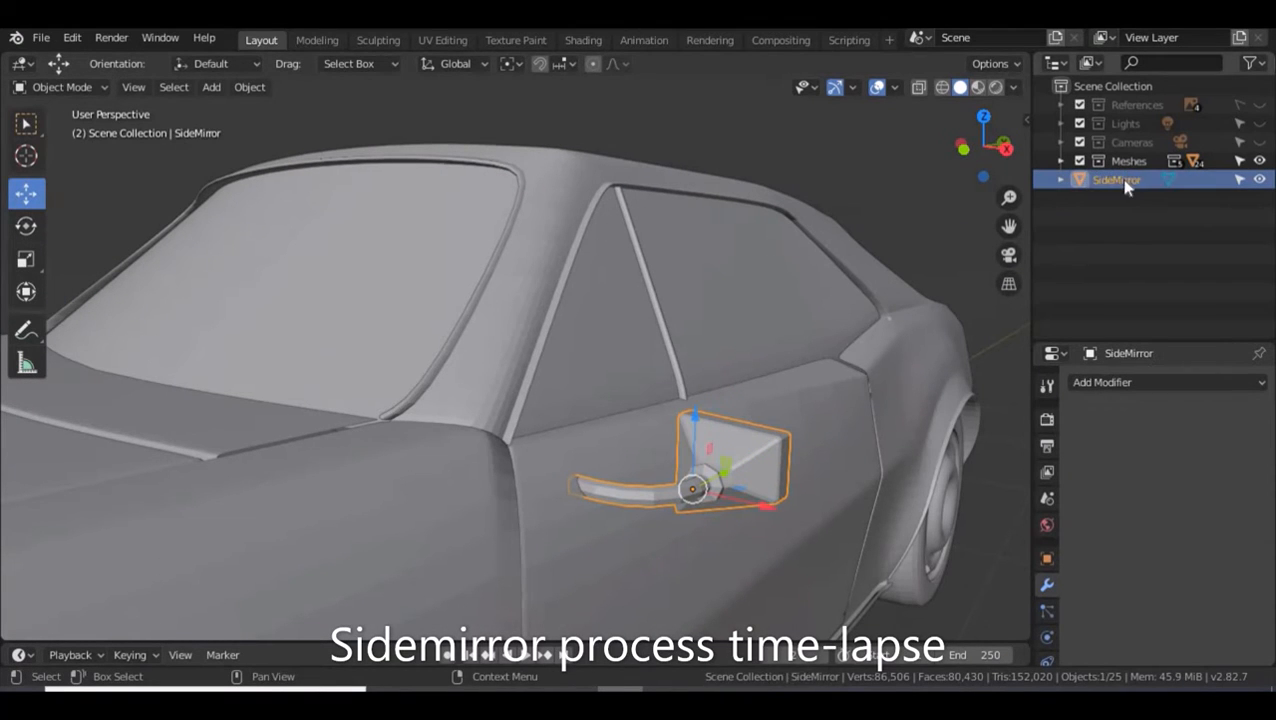
# - Apply the transforms of SideMirror and add a Mirror modifier to copy it to the car's other side
pyautogui.moveTo(774, 151); pyautogui.dragTo(780, 330, button='middle')
pyautogui.hotkey('ctrl', 'a')
pyautogui.click(783, 336)
pyautogui.click(1160, 382)
pyautogui.click(900, 175)
pyautogui.click(1076, 410)
# - Add a Subdivision Surface modifier to SideMirror and check both mirrors from the front of the car
pyautogui.click(1160, 382)
pyautogui.click(907, 296)
pyautogui.moveTo(873, 336); pyautogui.dragTo(866, 365, button='middle')
pyautogui.click(836, 346)
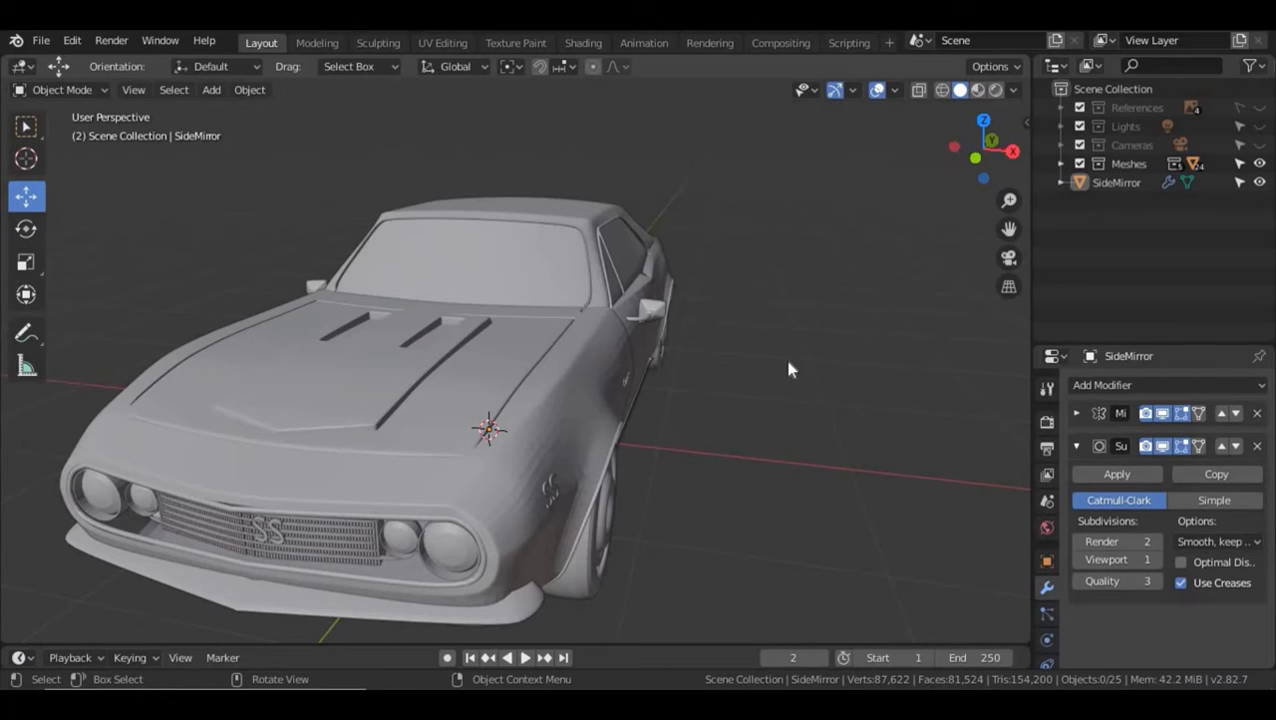
pyautogui.moveTo(785, 371); pyautogui.dragTo(706, 374, button='middle')
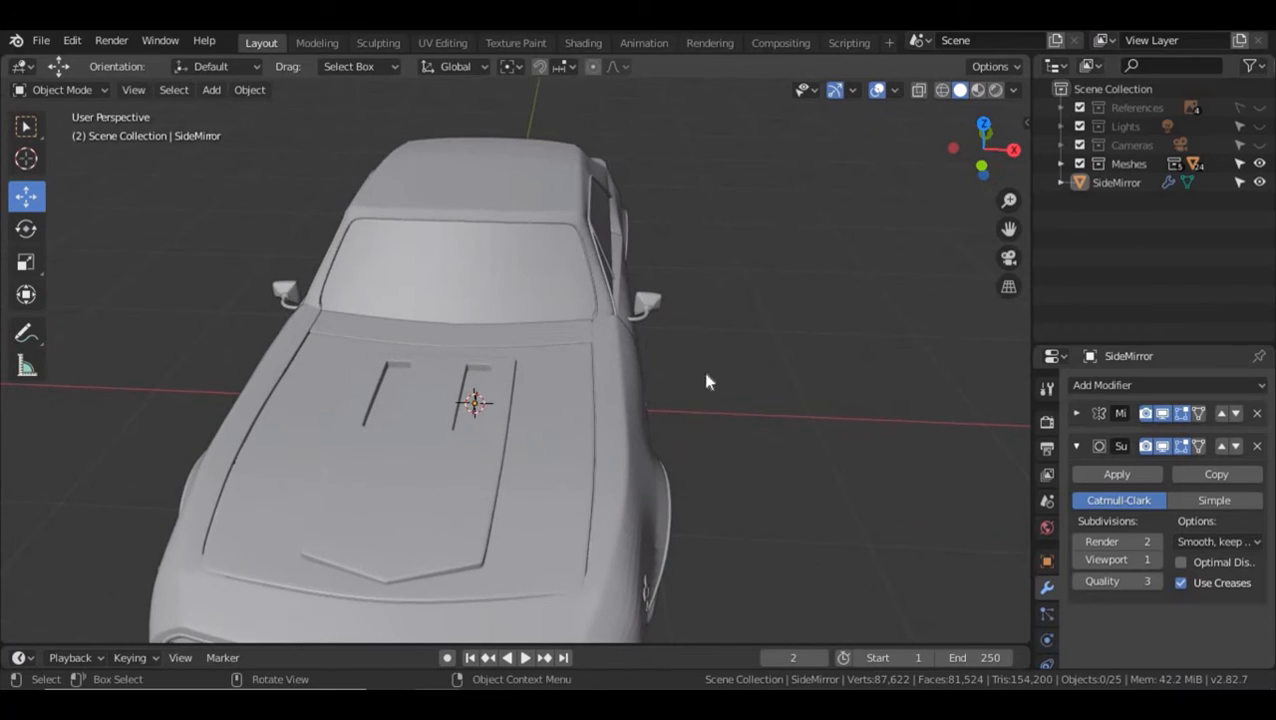
pyautogui.moveTo(712, 320); pyautogui.dragTo(714, 321)
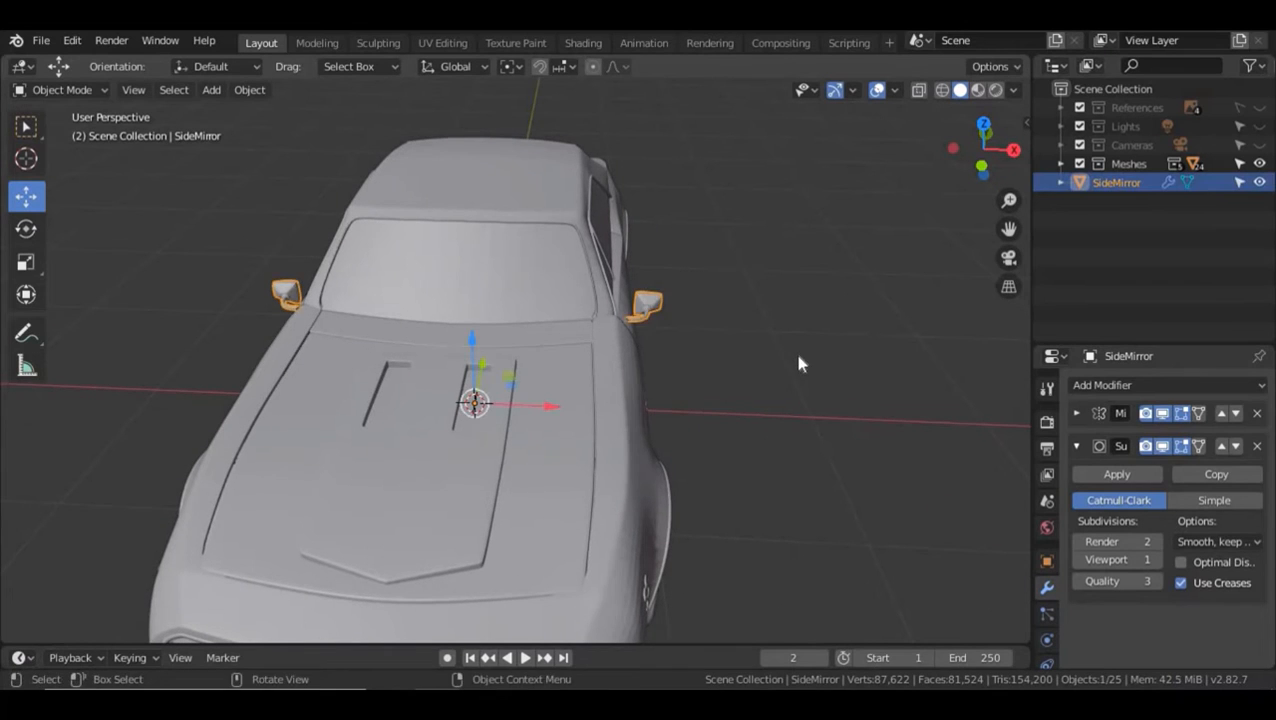
# - Raise the side mirrors slightly along Z and nudge them inward along X toward the doors
pyautogui.moveTo(792, 349); pyautogui.dragTo(532, 388, button='middle')
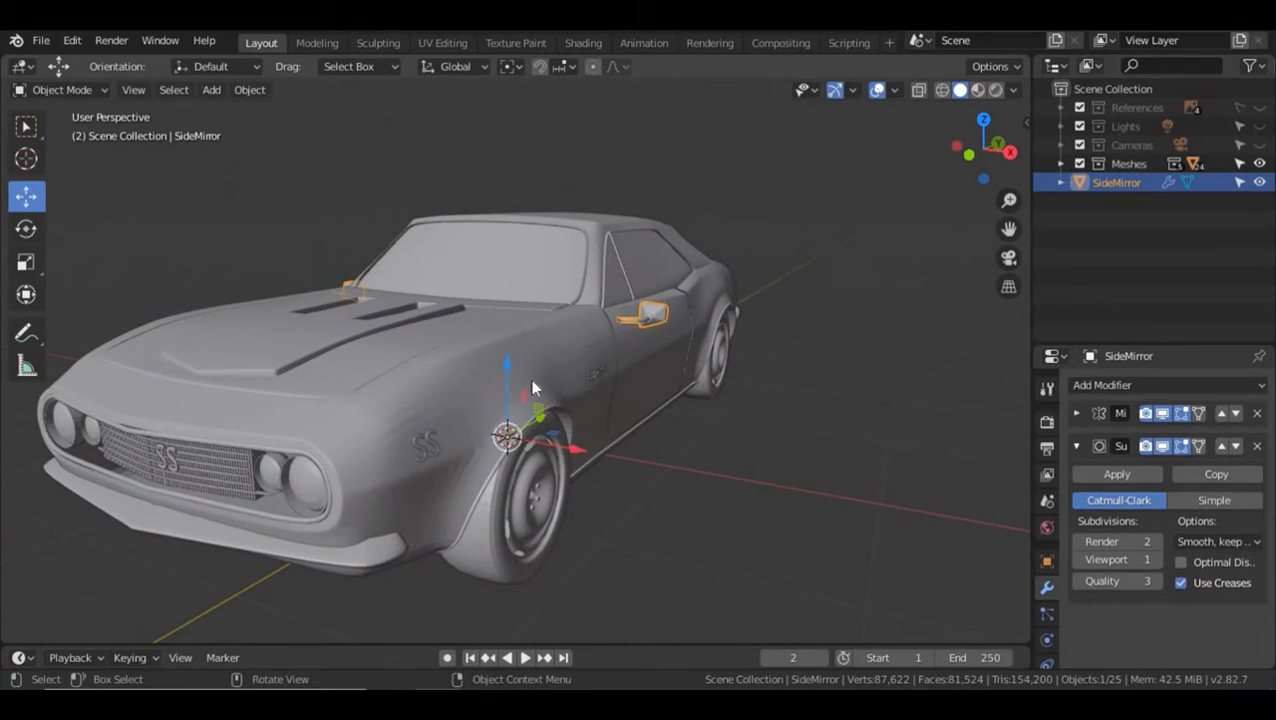
pyautogui.moveTo(507, 366); pyautogui.dragTo(507, 367)
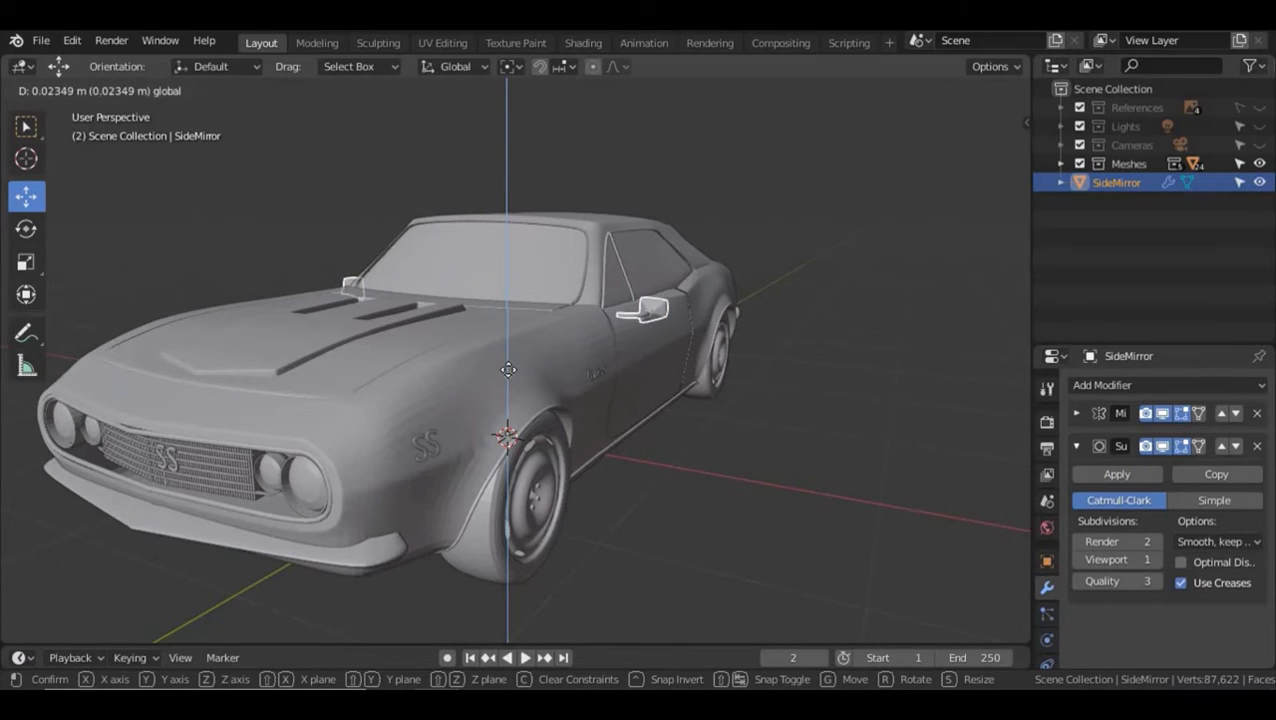
pyautogui.moveTo(508, 370); pyautogui.dragTo(508, 372)
pyautogui.moveTo(650, 378); pyautogui.dragTo(676, 393, button='middle')
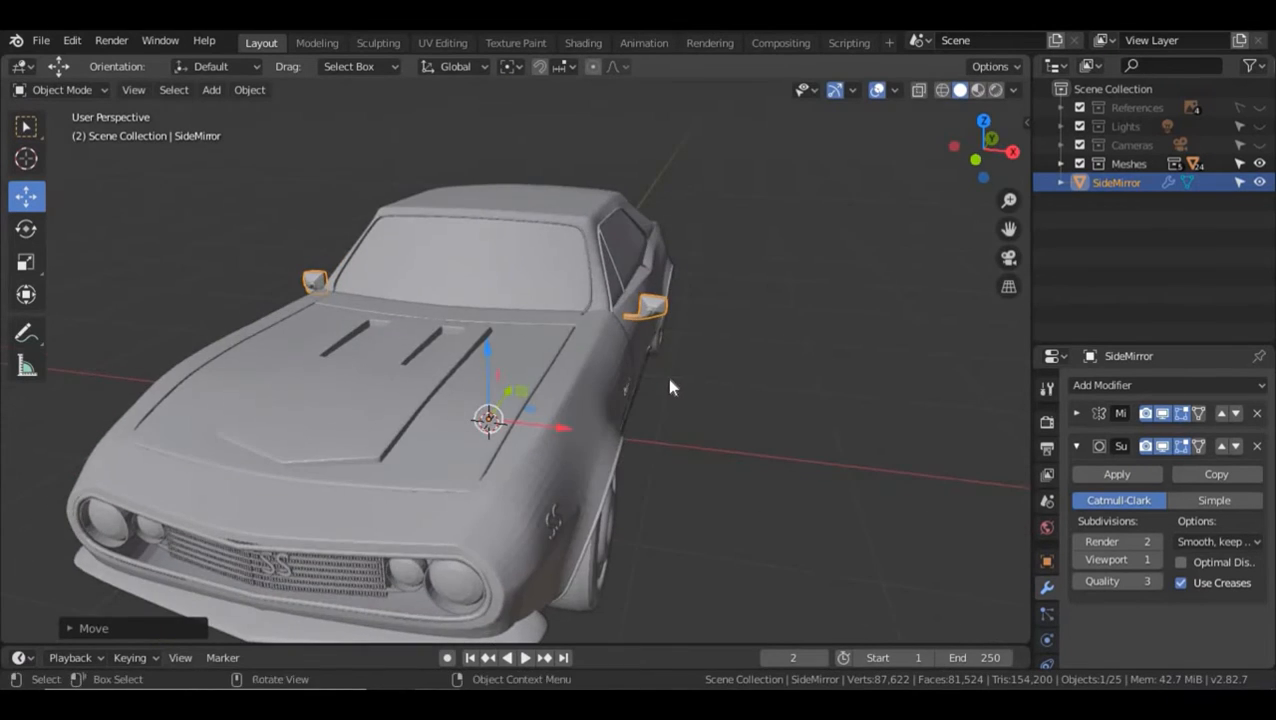
pyautogui.scroll(6, 667, 378)
pyautogui.scroll(-2, 666, 378)
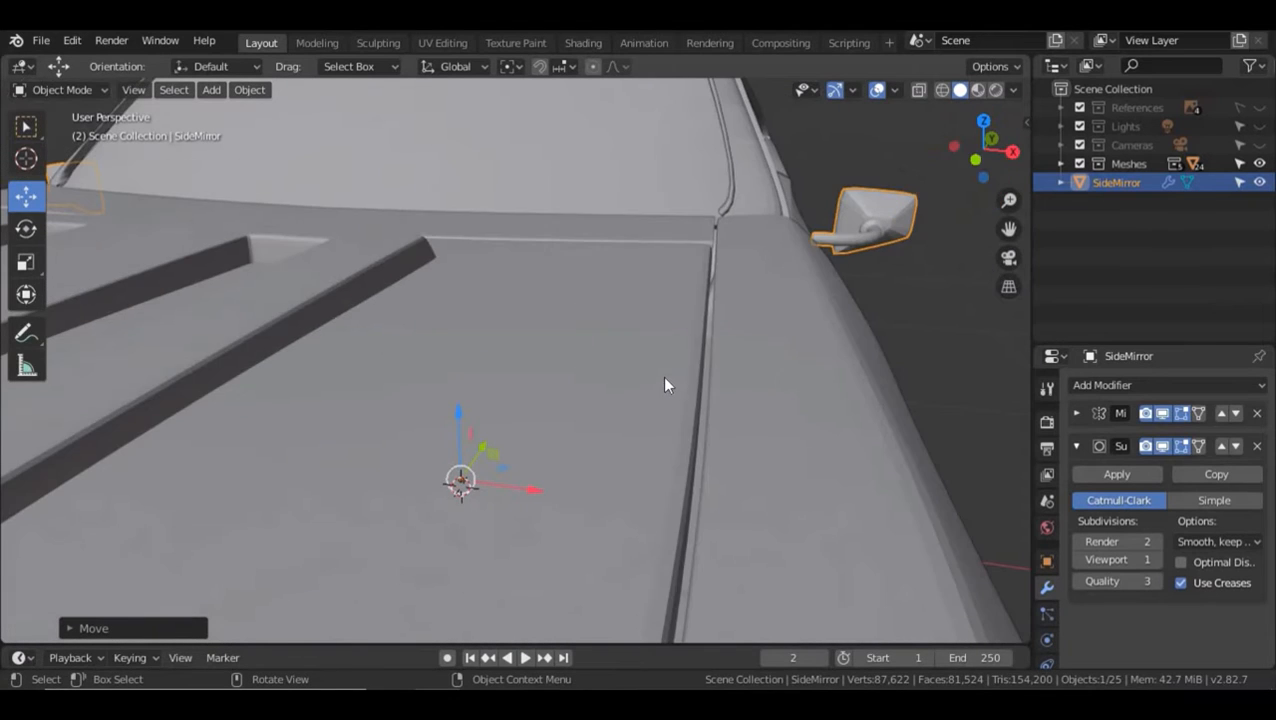
pyautogui.moveTo(665, 385); pyautogui.dragTo(588, 482, button='middle')
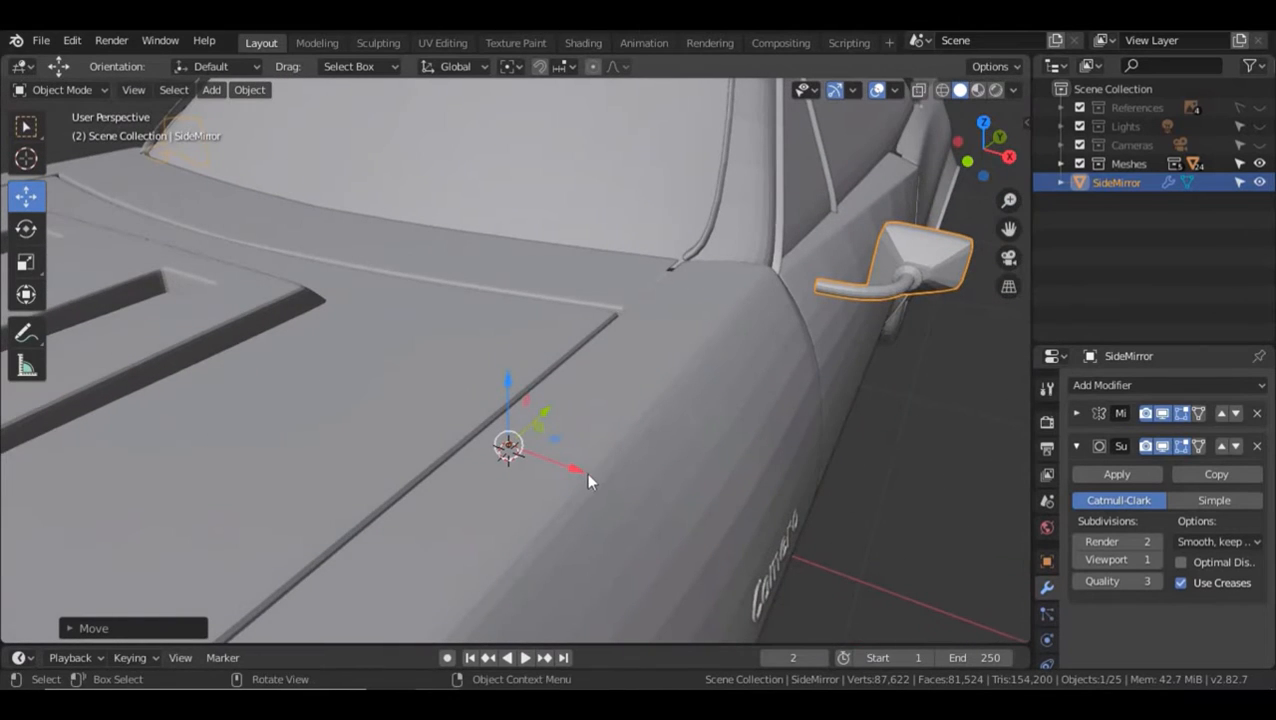
pyautogui.moveTo(567, 467); pyautogui.dragTo(564, 463)
# - Fine-tune the side mirrors' placement, shifting them slightly toward the car's front and adjusting their distance from the doors
pyautogui.moveTo(812, 430); pyautogui.dragTo(780, 416, button='middle')
pyautogui.scroll(-6, 735, 441)
pyautogui.moveTo(797, 392); pyautogui.dragTo(558, 425, button='middle')
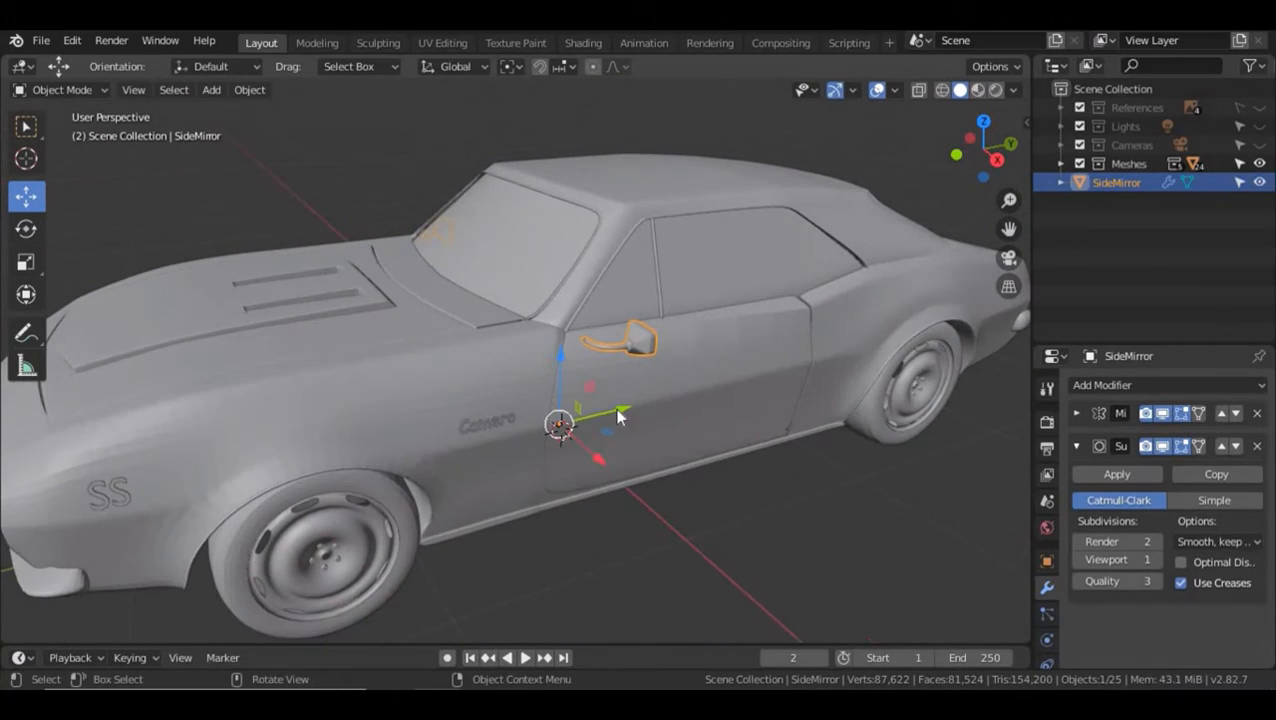
pyautogui.moveTo(616, 410); pyautogui.dragTo(598, 427)
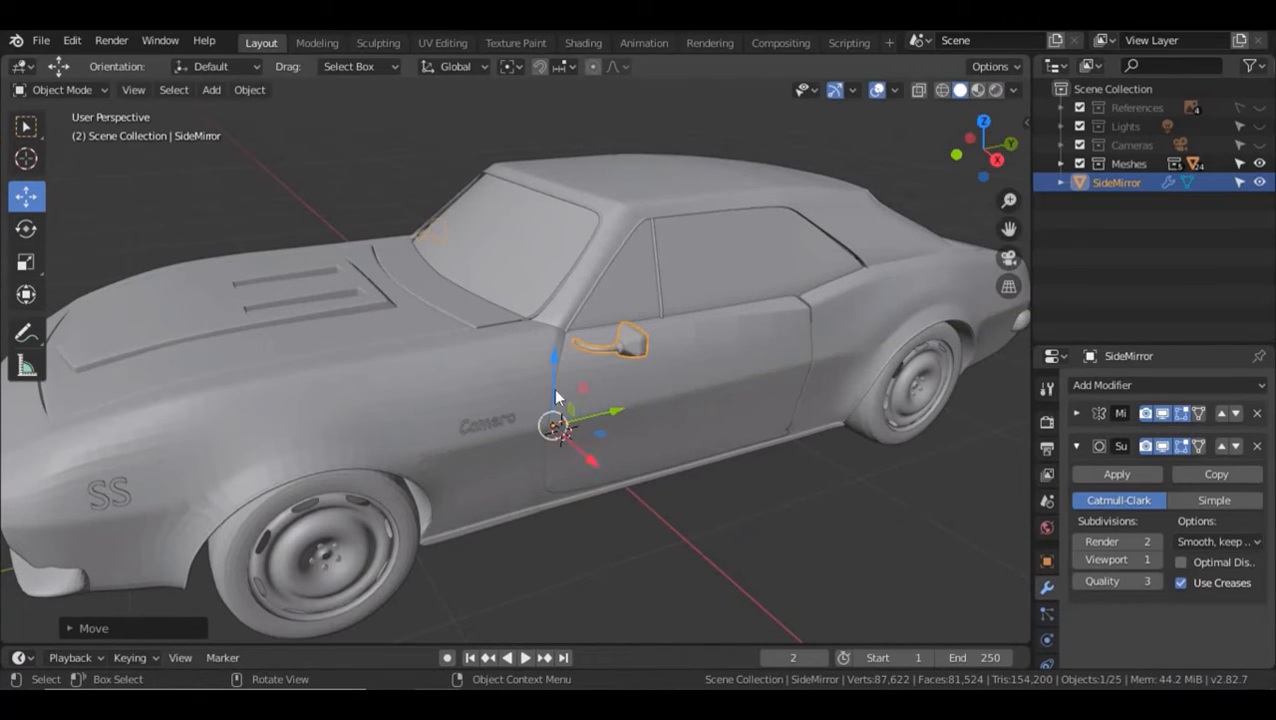
pyautogui.moveTo(555, 386); pyautogui.dragTo(604, 449)
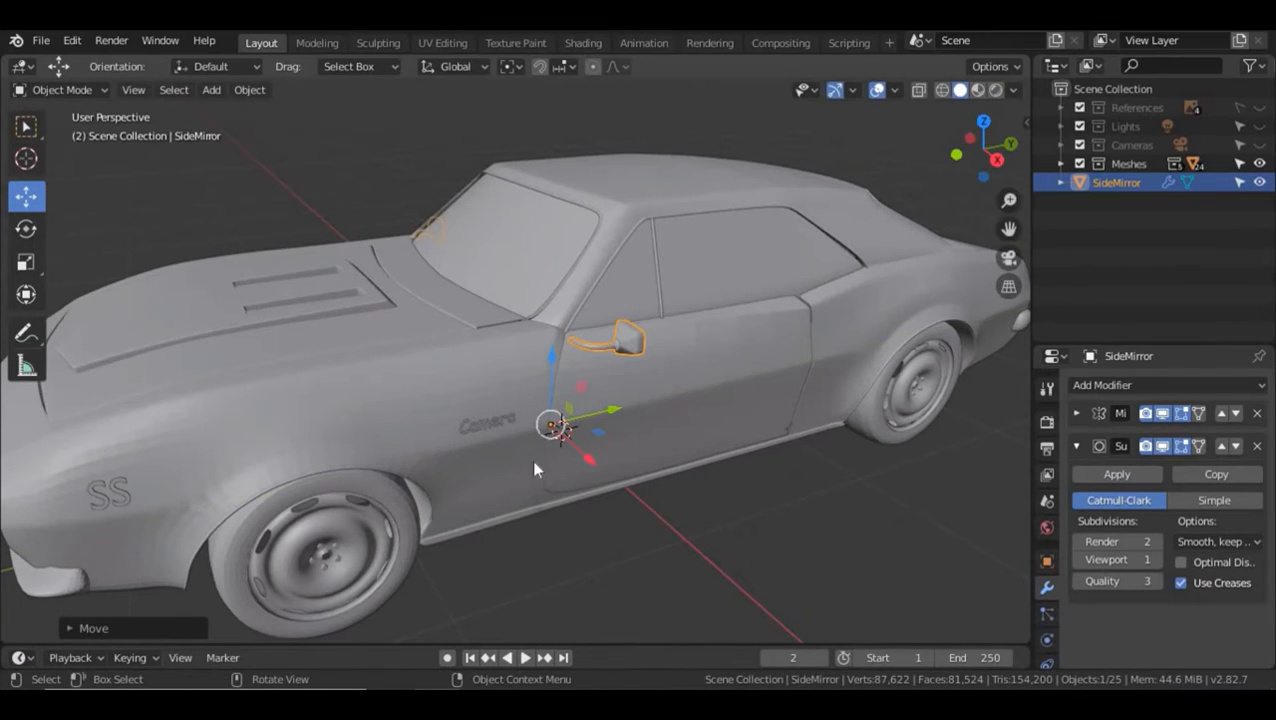
pyautogui.moveTo(535, 468); pyautogui.dragTo(578, 481, button='middle')
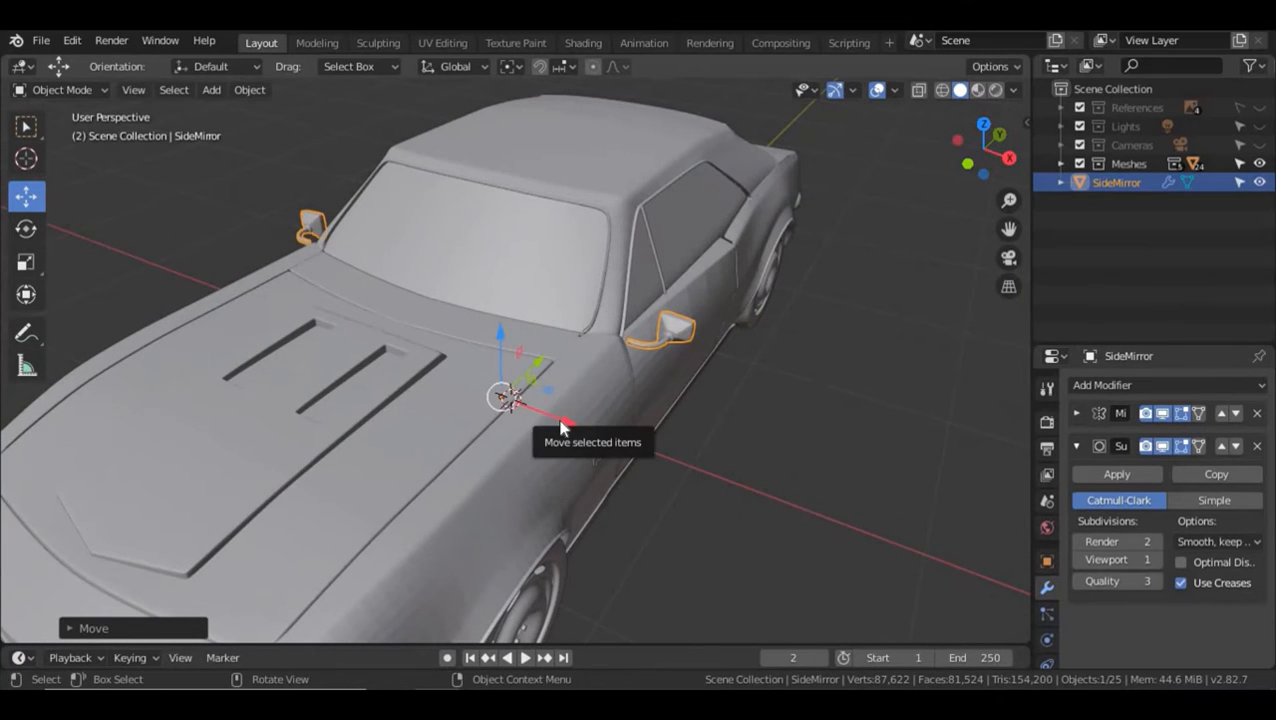
pyautogui.moveTo(555, 418); pyautogui.dragTo(580, 422)
# - Add a cube and scale it down along Z and Y in the right side view
pyautogui.moveTo(791, 438); pyautogui.dragTo(664, 412, button='middle')
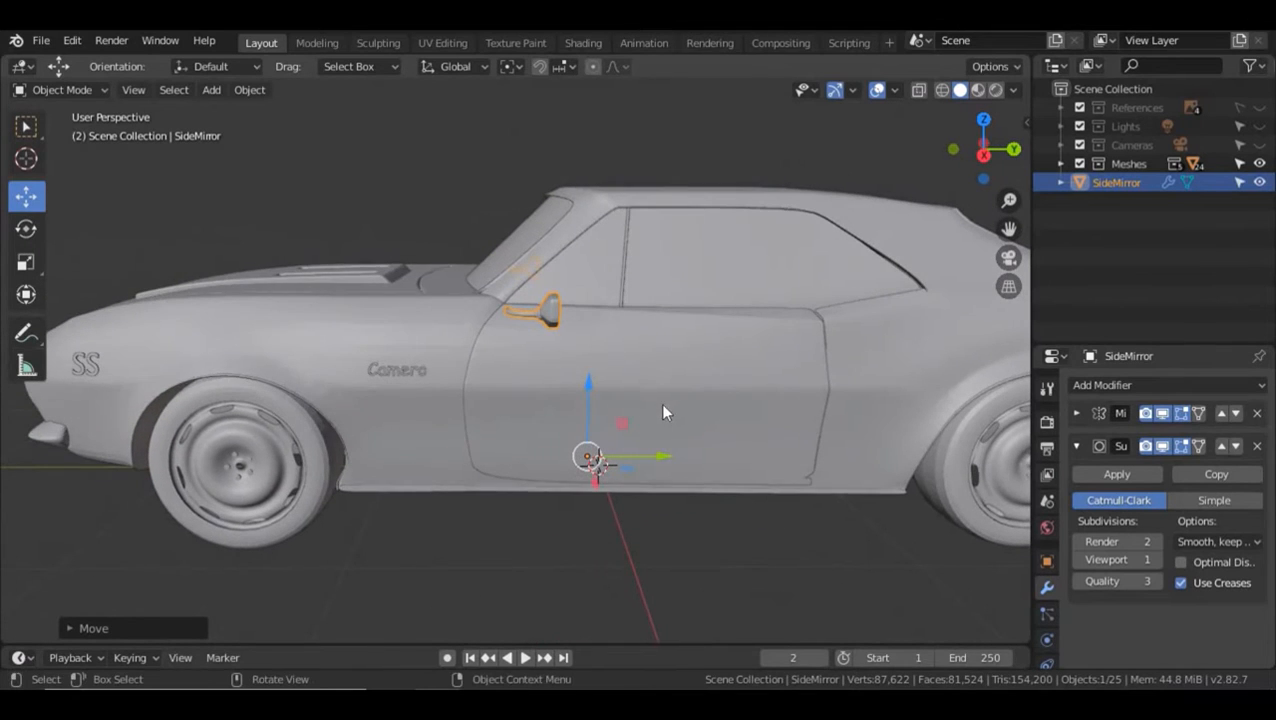
pyautogui.scroll(-4, 664, 433)
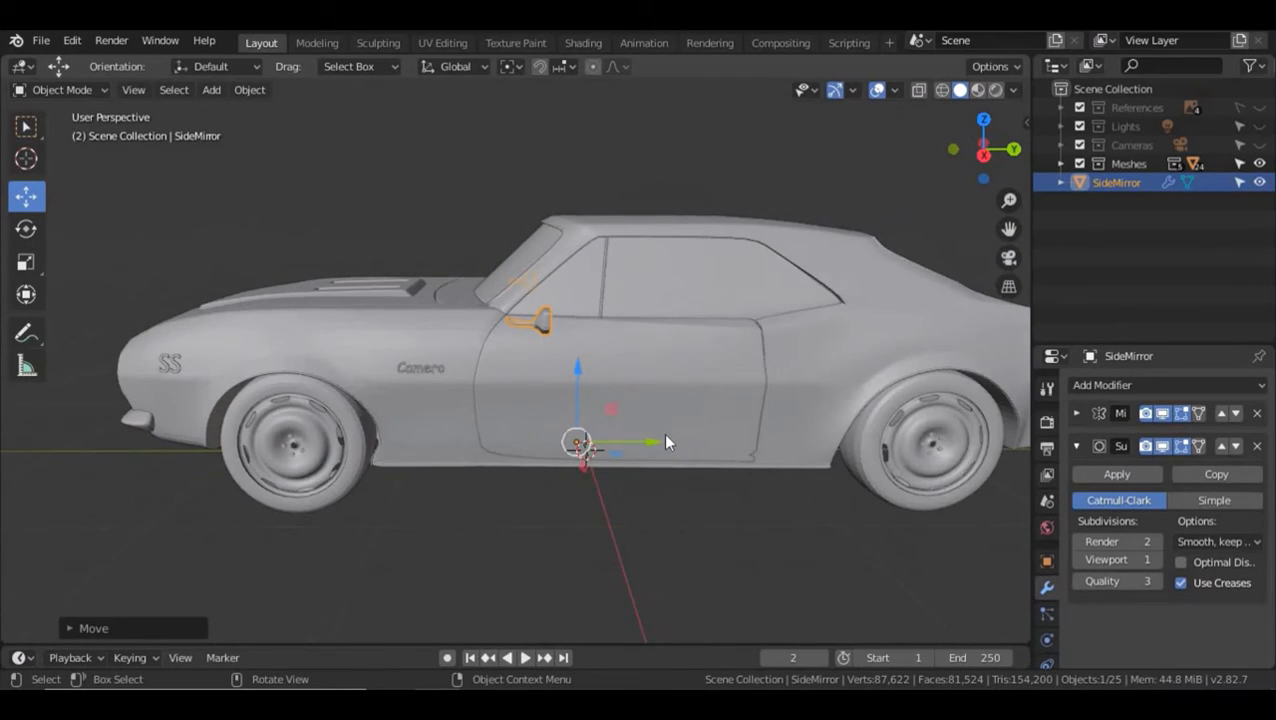
pyautogui.press('KP_3')
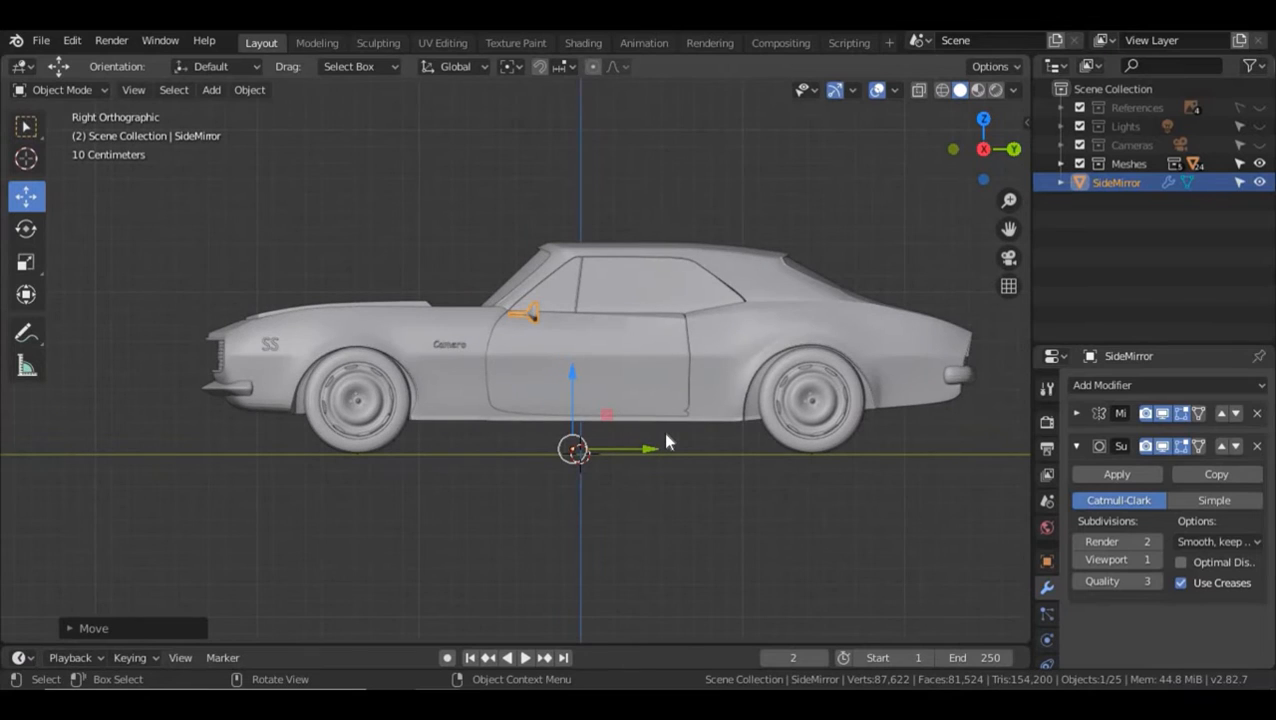
pyautogui.click(669, 509)
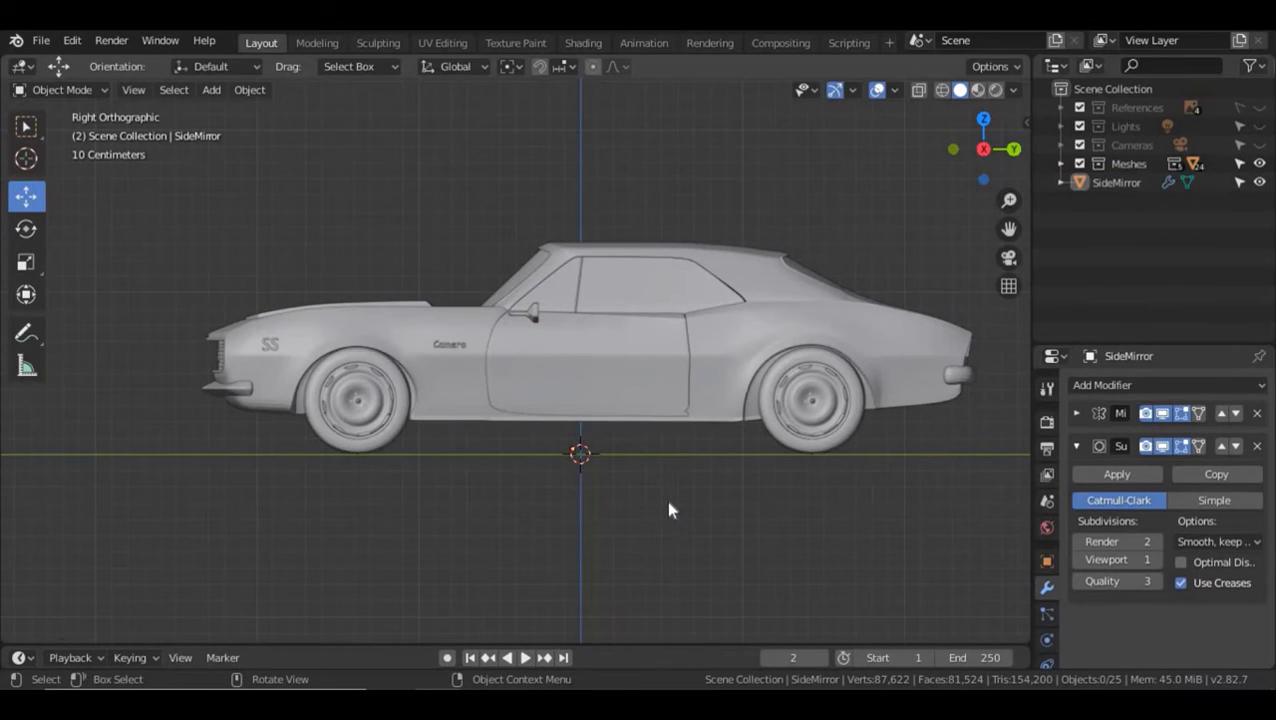
pyautogui.hotkey('shift', 'a')
pyautogui.click(900, 331)
pyautogui.press('s')
pyautogui.press('z')
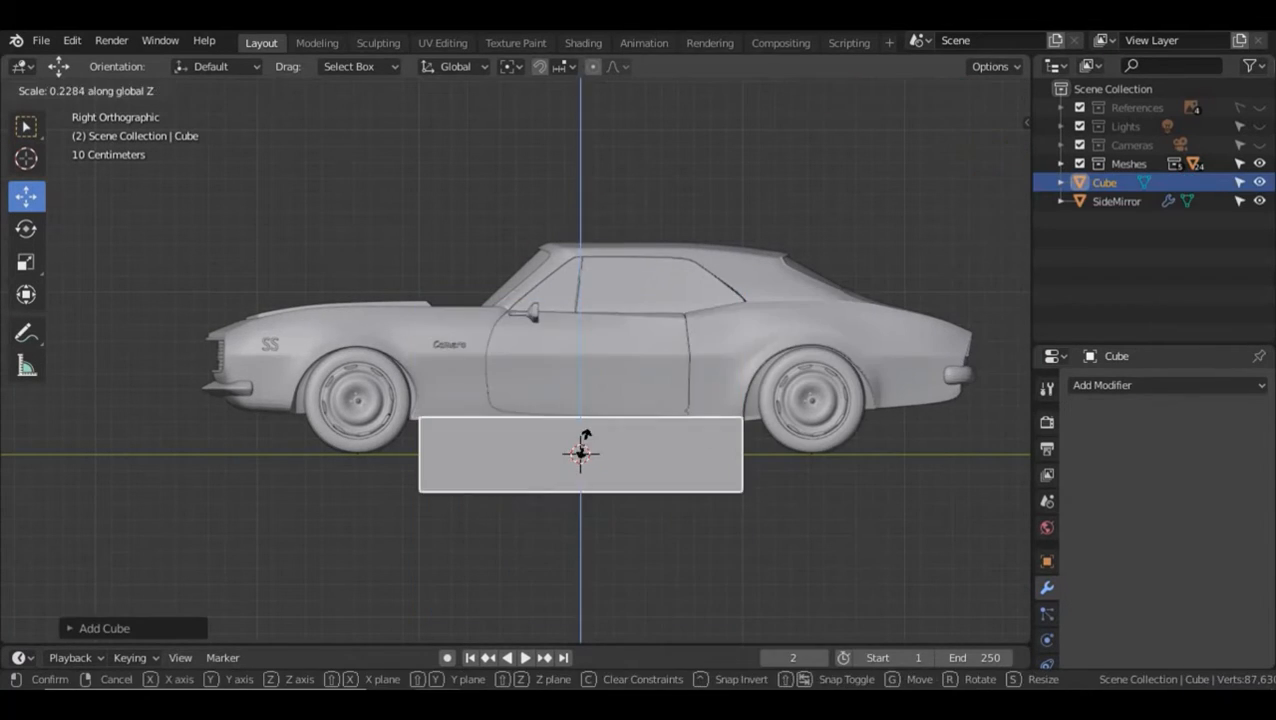
pyautogui.click(590, 445)
pyautogui.press('s')
pyautogui.press('y')
pyautogui.click(602, 450)
# - Move the block up to door level, narrow it along X and shift it sideways beside the door
pyautogui.moveTo(620, 422); pyautogui.dragTo(706, 318)
pyautogui.press('KP_1')
pyautogui.press('s')
pyautogui.press('x')
pyautogui.click(477, 354)
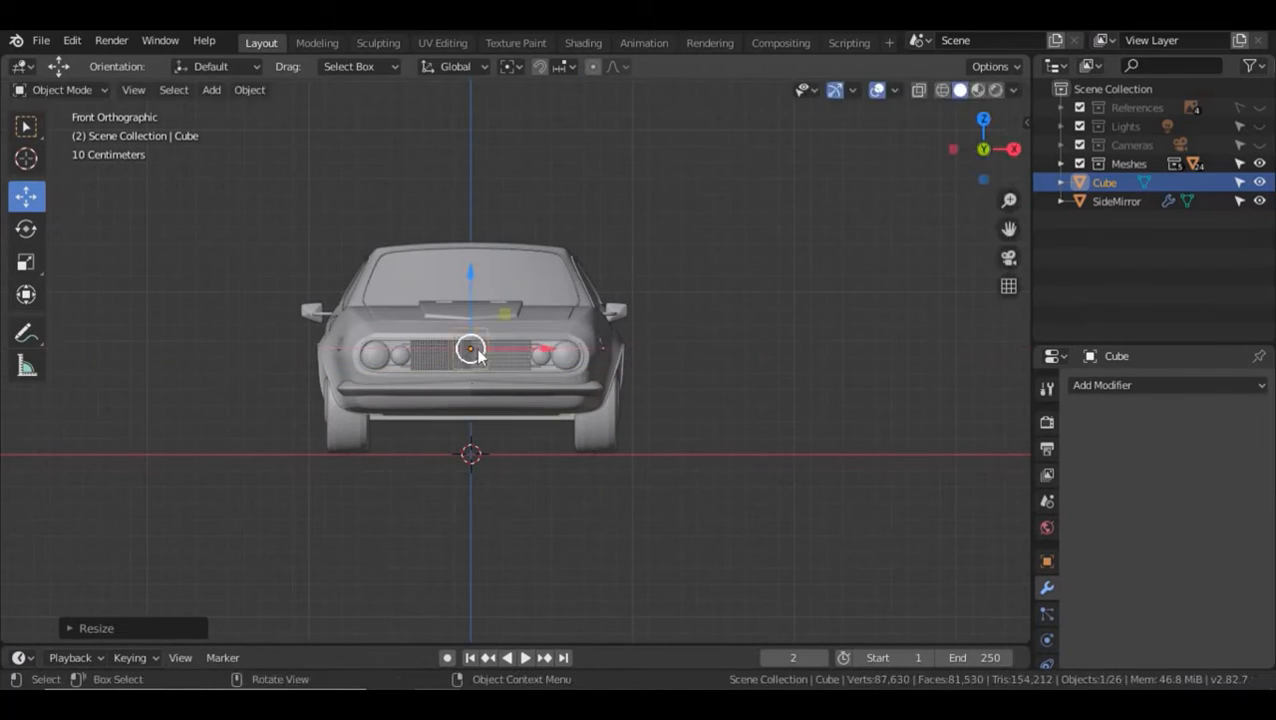
pyautogui.moveTo(534, 350); pyautogui.dragTo(682, 350)
pyautogui.moveTo(620, 316); pyautogui.dragTo(620, 297)
# - Shrink the block, place it near the door's rear edge and reduce its height
pyautogui.scroll(6, 773, 334)
pyautogui.press('KP_3')
pyautogui.press('s')
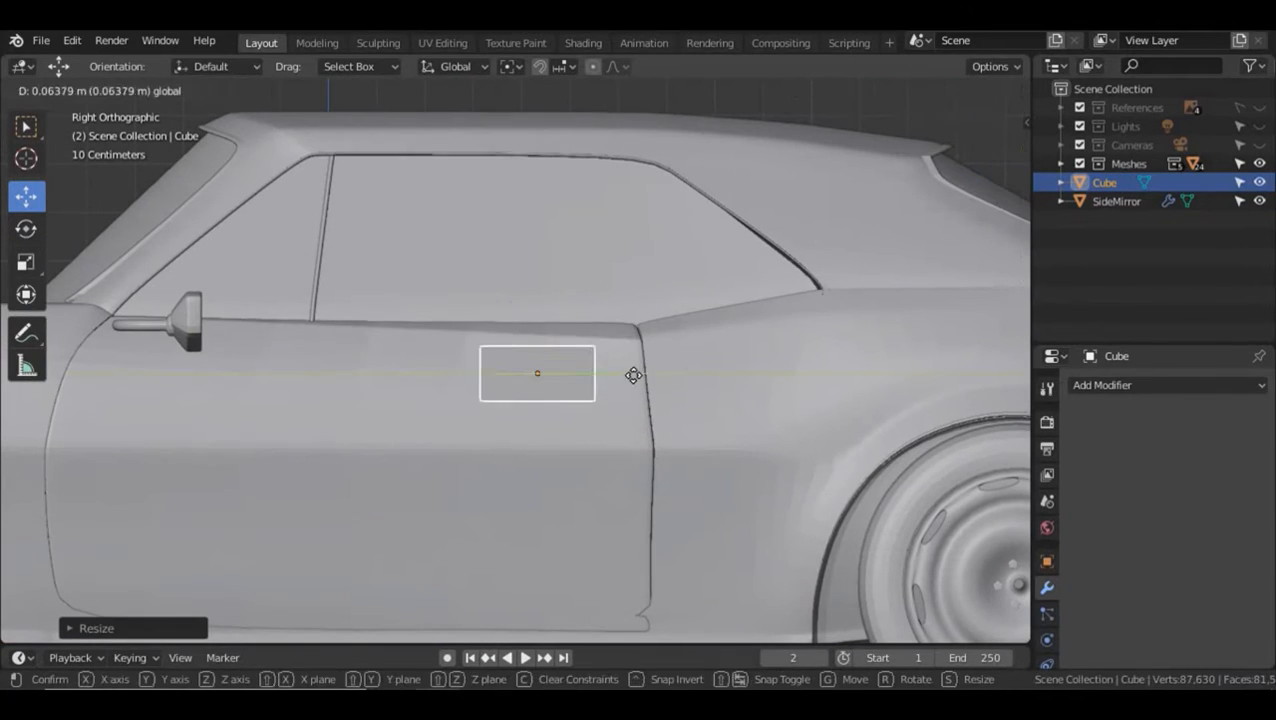
pyautogui.press('z')
pyautogui.click(643, 367)
# - Thin the block along X in the top view and move it inward close to the door surface
pyautogui.press('KP_7')
pyautogui.press('s')
pyautogui.press('x')
pyautogui.click(887, 322)
pyautogui.moveTo(884, 317); pyautogui.dragTo(832, 316)
pyautogui.press('s')
pyautogui.press('x')
pyautogui.click(844, 314)
pyautogui.press('s')
pyautogui.press('x')
pyautogui.click(834, 317)
# - Flatten the block along Z into a slim horizontal handle bar
pyautogui.press('KP_3')
pyautogui.press('s')
pyautogui.press('z')
pyautogui.click(804, 348)
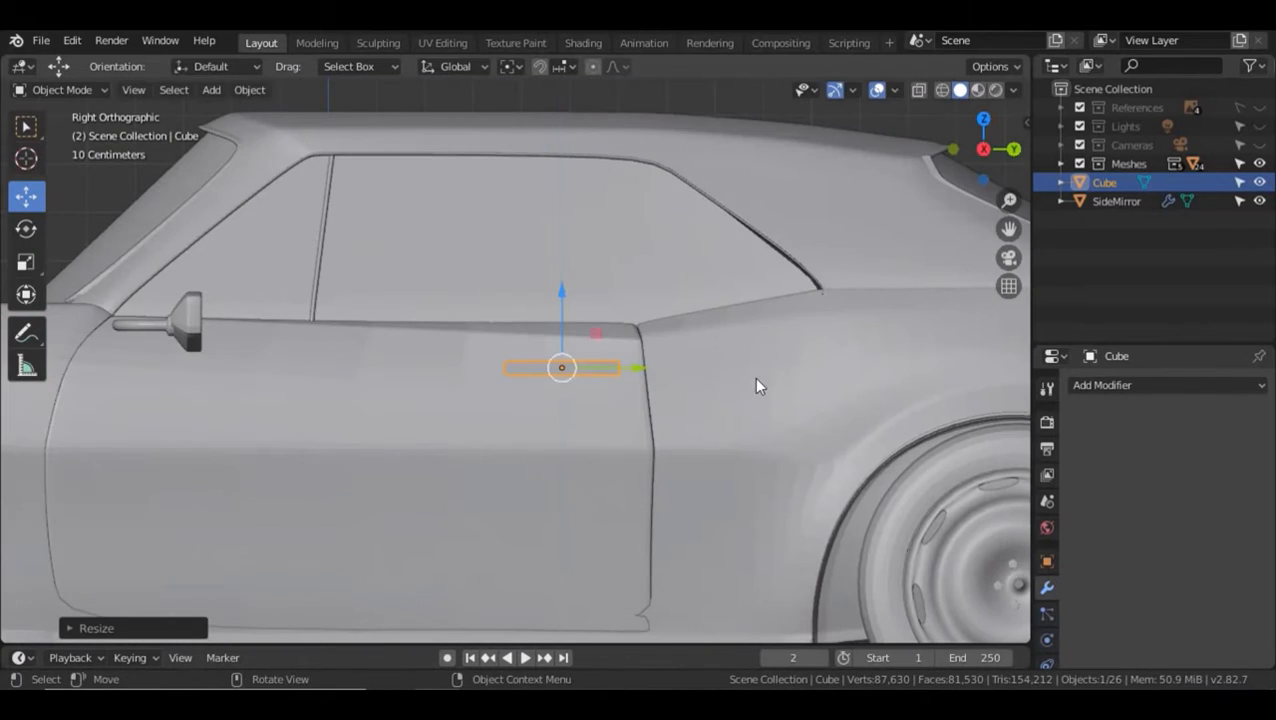
# - Add two edge loops across the handle bar and slide them apart along Y, one toward each end
pyautogui.scroll(6, 754, 382)
pyautogui.press('Tab')
pyautogui.hotkey('ctrl', 'r')
pyautogui.scroll(1, 752, 382)
pyautogui.doubleClick(752, 382)
pyautogui.keyDown('alt'); pyautogui.click(711, 381); pyautogui.keyUp('alt')
pyautogui.moveTo(785, 381); pyautogui.dragTo(829, 381)
pyautogui.keyDown('alt'); pyautogui.click(597, 381); pyautogui.keyUp('alt')
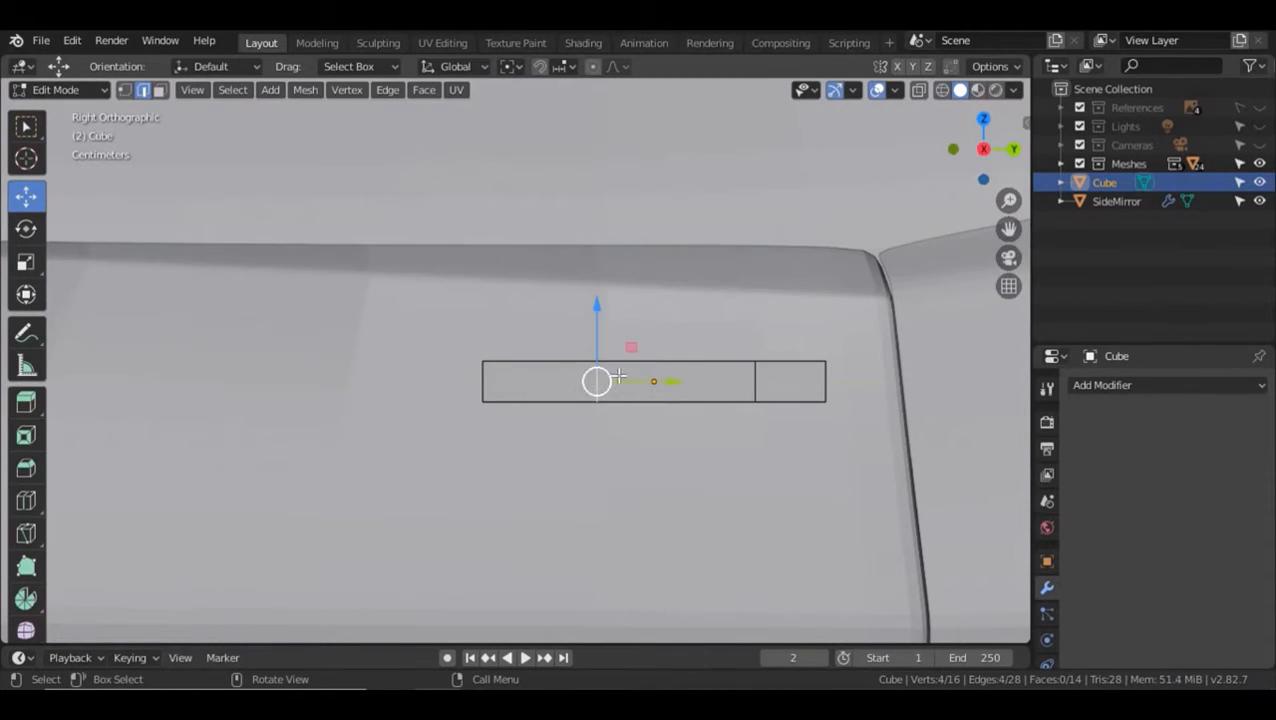
pyautogui.moveTo(671, 381); pyautogui.dragTo(620, 381)
# - Select the handle bar's front end face and move it inward along X toward the door
pyautogui.press('KP_7')
pyautogui.scroll(-3, 772, 379)
pyautogui.keyDown('shift'); pyautogui.moveTo(772, 379); pyautogui.dragTo(529, 403, button='middle'); pyautogui.keyUp('shift')
pyautogui.keyDown('shift'); pyautogui.moveTo(859, 338); pyautogui.dragTo(683, 356, button='middle'); pyautogui.keyUp('shift')
pyautogui.scroll(4, 683, 356)
pyautogui.press('KP_1')
pyautogui.press('3')
pyautogui.click(591, 385)
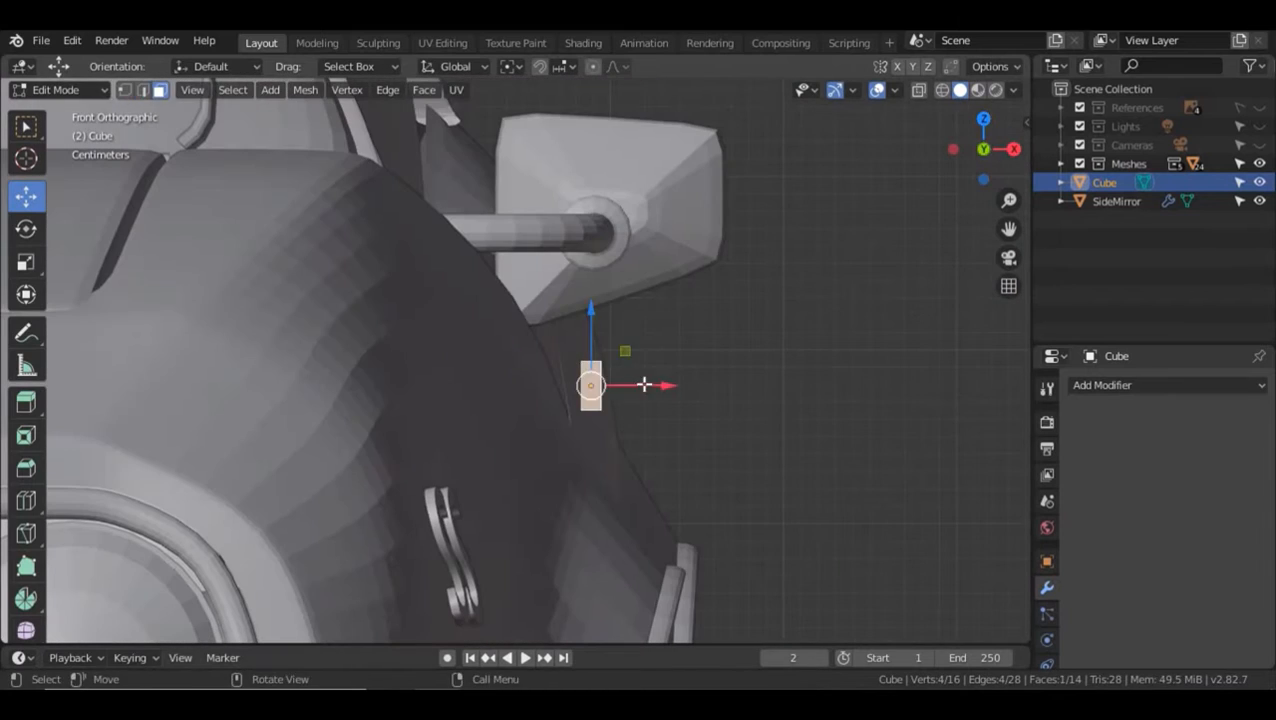
pyautogui.press('2')
pyautogui.moveTo(644, 384); pyautogui.dragTo(611, 387)
# - Move the front end's outer edge inward along X so the handle tapers to a thin tip
pyautogui.click(579, 386)
pyautogui.press('KP_7')
pyautogui.moveTo(622, 546); pyautogui.dragTo(619, 546)
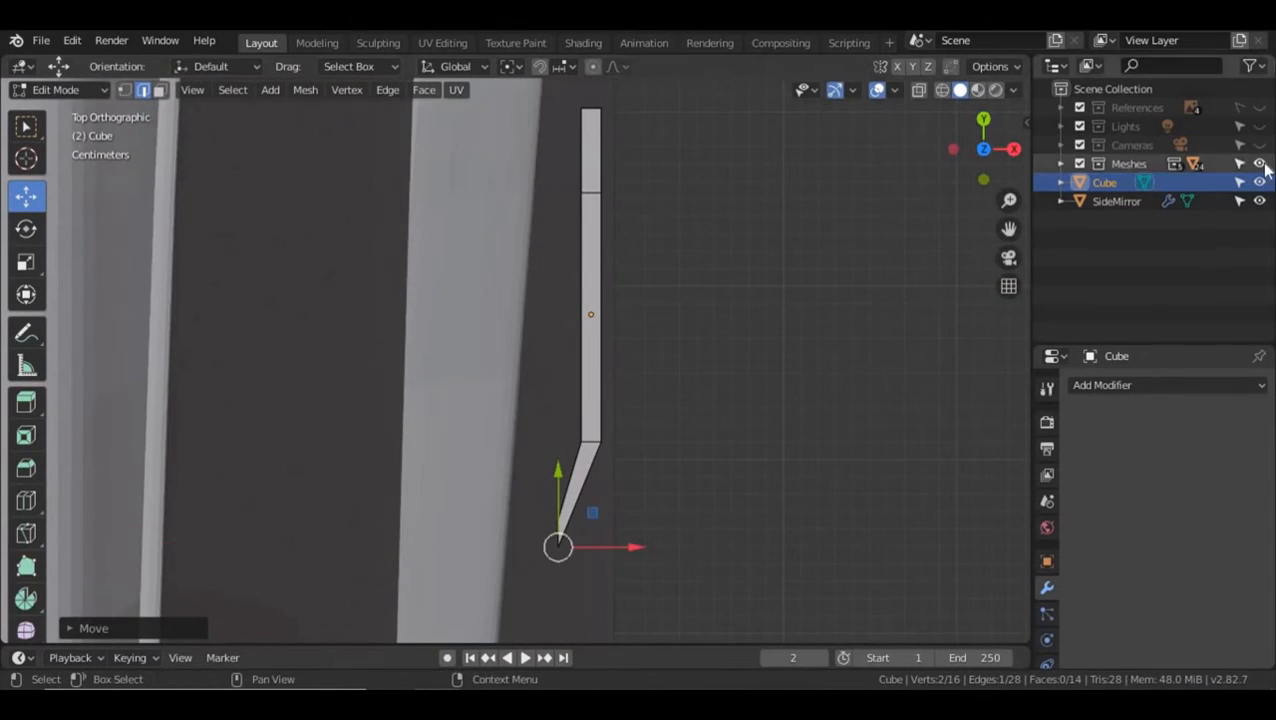
# - Hide the Meshes collection and extrude the inner face of the handle's rear segment toward the car
pyautogui.click(1259, 164)
pyautogui.moveTo(600, 400); pyautogui.dragTo(690, 320, button='middle')
pyautogui.press('3')
pyautogui.click(416, 287)
pyautogui.press('e')
pyautogui.click(396, 299)
pyautogui.press('shift+KP_1')
pyautogui.press('shift+KP_3')
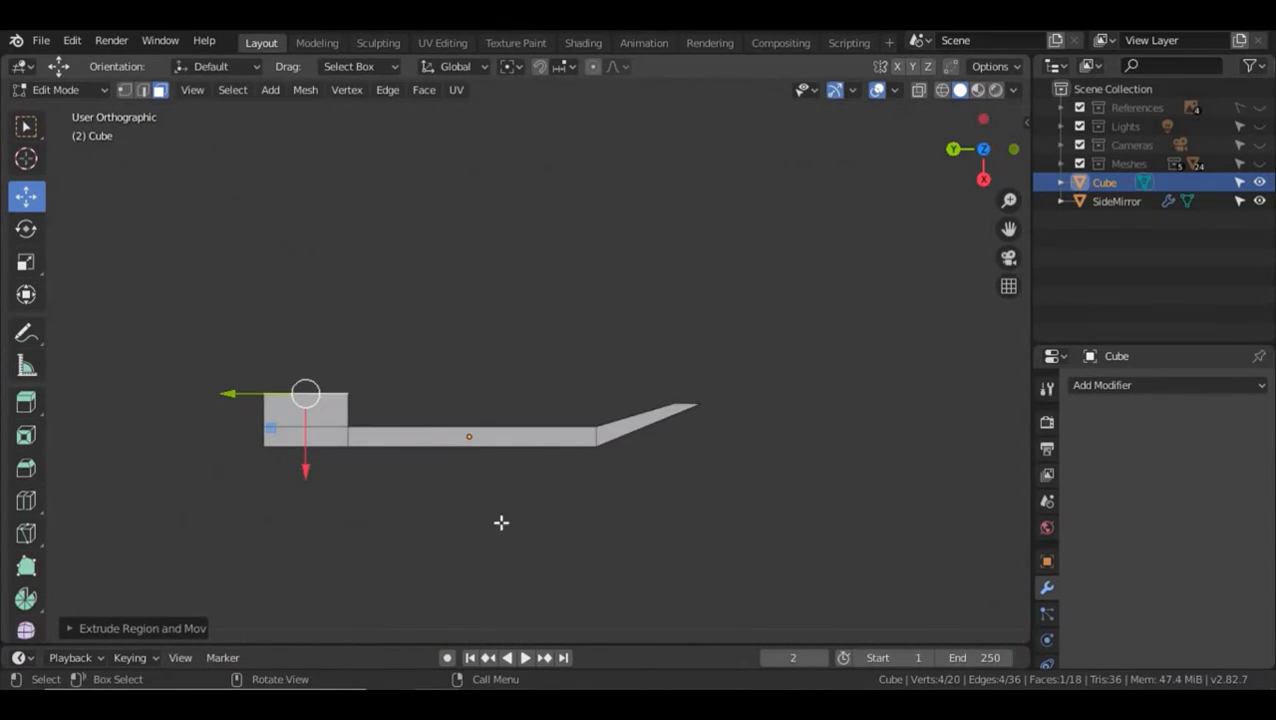
# - Move the two vertical edges at the handle's rear end along X to angle that end inward
pyautogui.moveTo(501, 524); pyautogui.dragTo(547, 471, button='middle')
pyautogui.press('2')
pyautogui.click(569, 467)
pyautogui.keyDown('shift'); pyautogui.click(551, 469); pyautogui.keyUp('shift')
pyautogui.moveTo(494, 478); pyautogui.dragTo(511, 475)
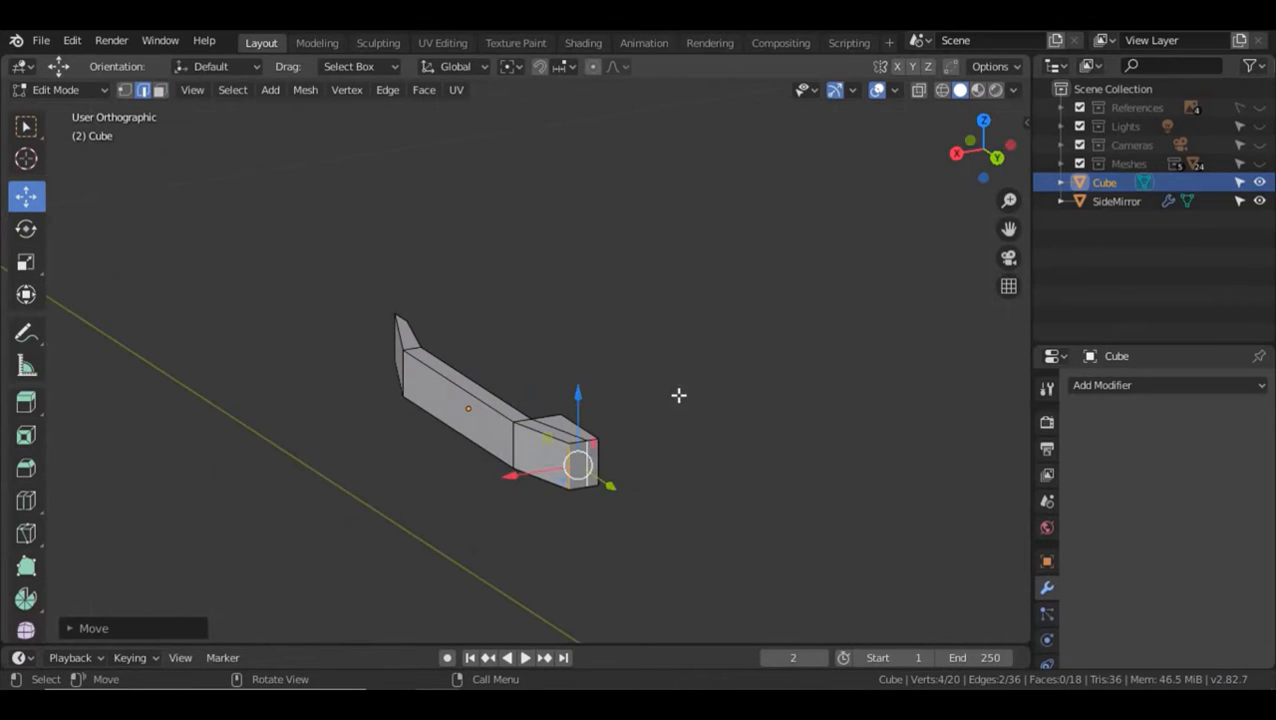
# - Delete the inner faces at both ends of the handle, leaving them open
pyautogui.press('KP_1')
pyautogui.press('KP_3')
pyautogui.click(446, 403)
pyautogui.scroll(-2, 446, 403)
pyautogui.moveTo(446, 403); pyautogui.dragTo(482, 339, button='middle')
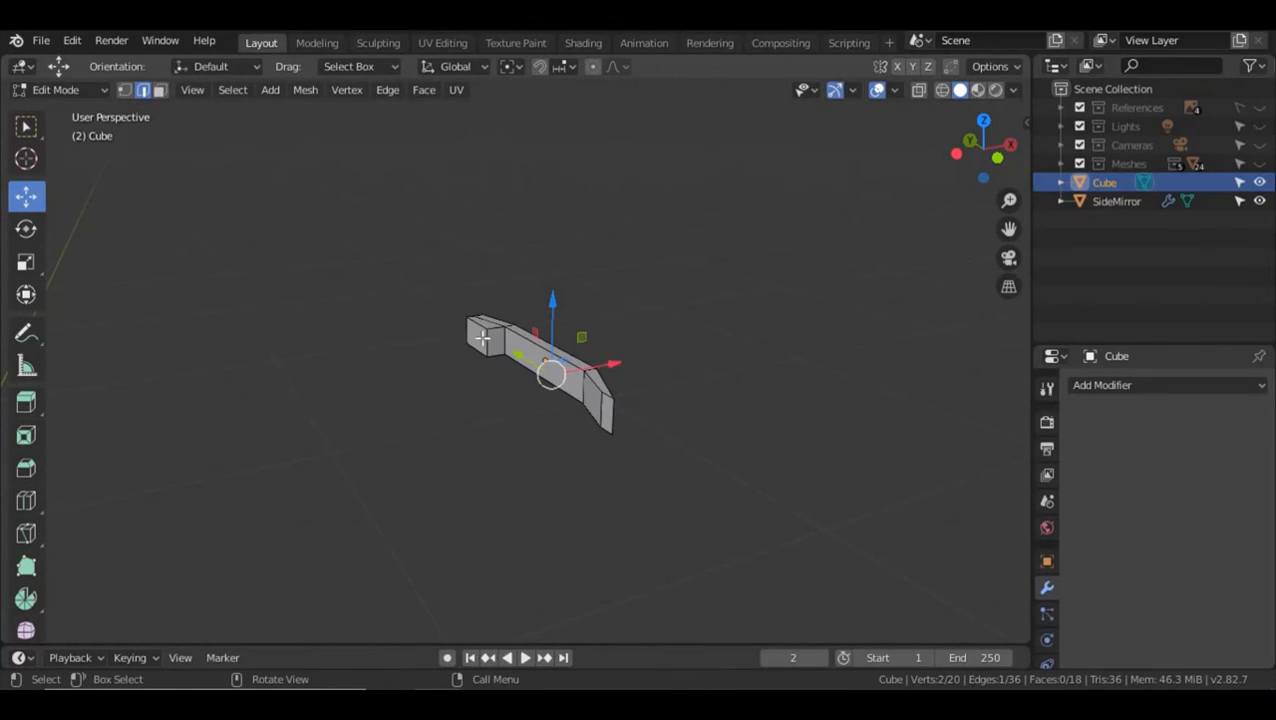
pyautogui.press('2')
pyautogui.hotkey('alt', 'a')
pyautogui.moveTo(709, 390); pyautogui.dragTo(507, 318, button='middle')
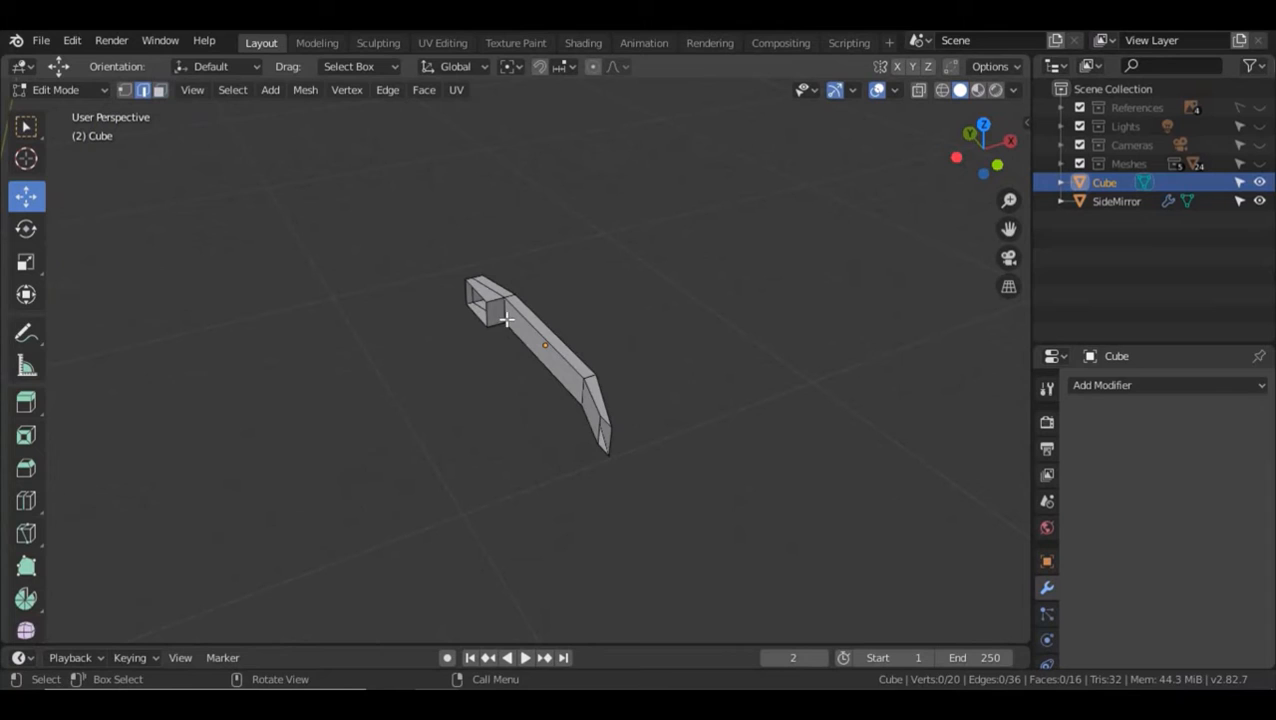
# - Extrude the open borders at both ends of the handle along X
pyautogui.press('e')
pyautogui.press('x')
pyautogui.click(622, 396)
pyautogui.press('e')
pyautogui.press('x')
pyautogui.click(590, 359)
# - Select the path of edges along the handle's inner side and bevel them
pyautogui.moveTo(590, 359); pyautogui.dragTo(768, 474, button='middle')
pyautogui.click(644, 419)
pyautogui.scroll(3, 646, 444)
pyautogui.click(644, 447)
pyautogui.scroll(2, 646, 444)
pyautogui.keyDown('ctrl'); pyautogui.click(582, 307); pyautogui.keyUp('ctrl')
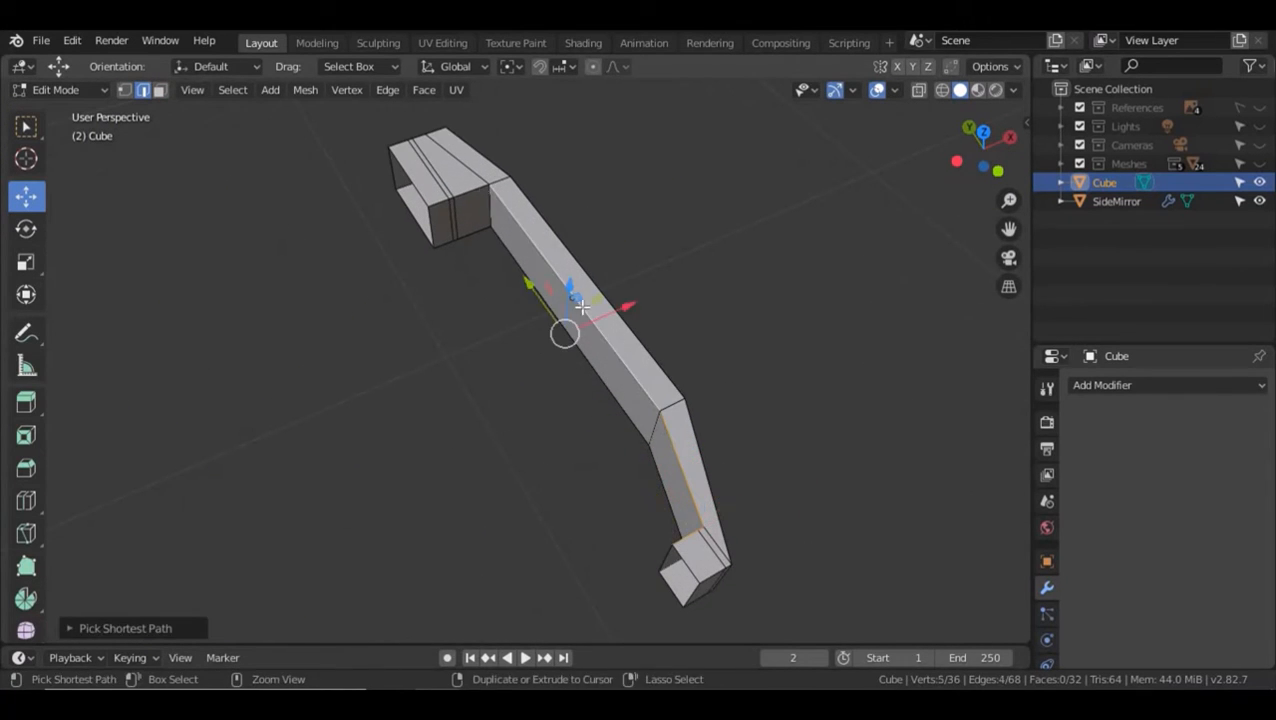
pyautogui.keyDown('ctrl'); pyautogui.click(436, 247); pyautogui.keyUp('ctrl')
pyautogui.hotkey('ctrl', 'b')
pyautogui.click(786, 354)
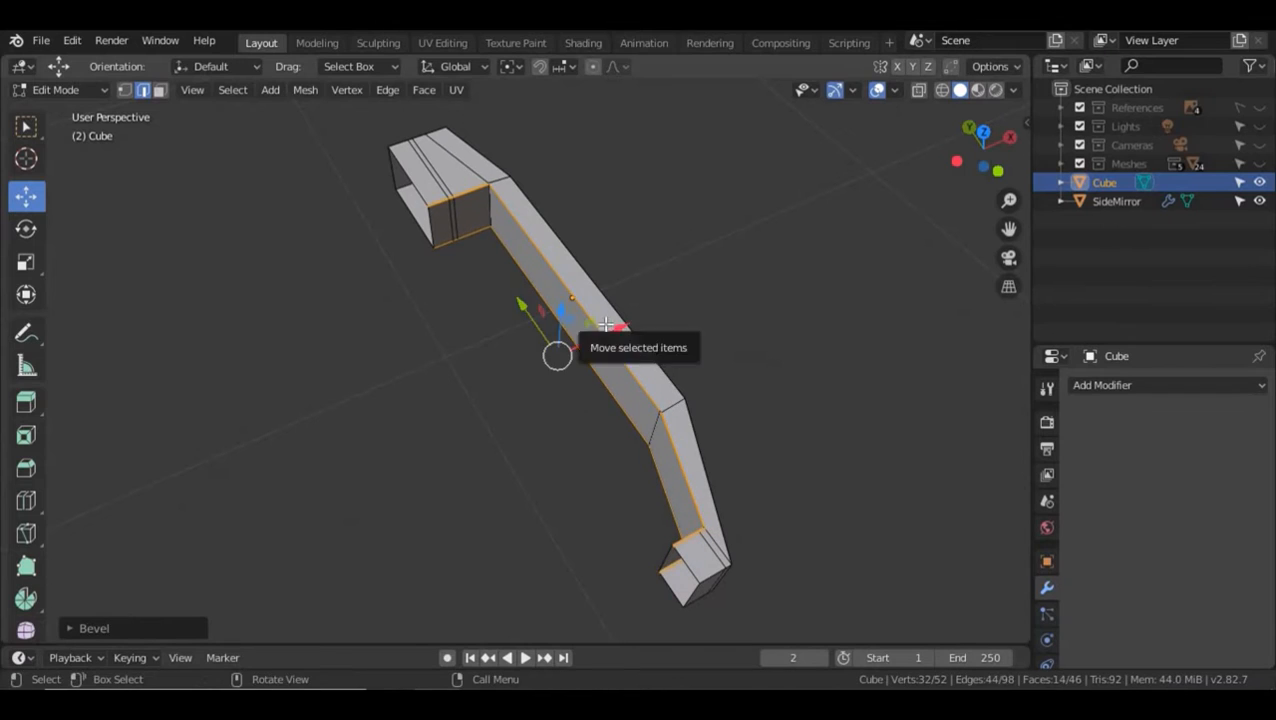
# - Nudge the handle's long inner face along X and flatten it with a scale factor of 0
pyautogui.click(570, 536)
pyautogui.moveTo(570, 536); pyautogui.dragTo(558, 475, button='middle')
pyautogui.press('3')
pyautogui.click(576, 347)
pyautogui.moveTo(595, 297); pyautogui.dragTo(589, 298)
pyautogui.write('s')
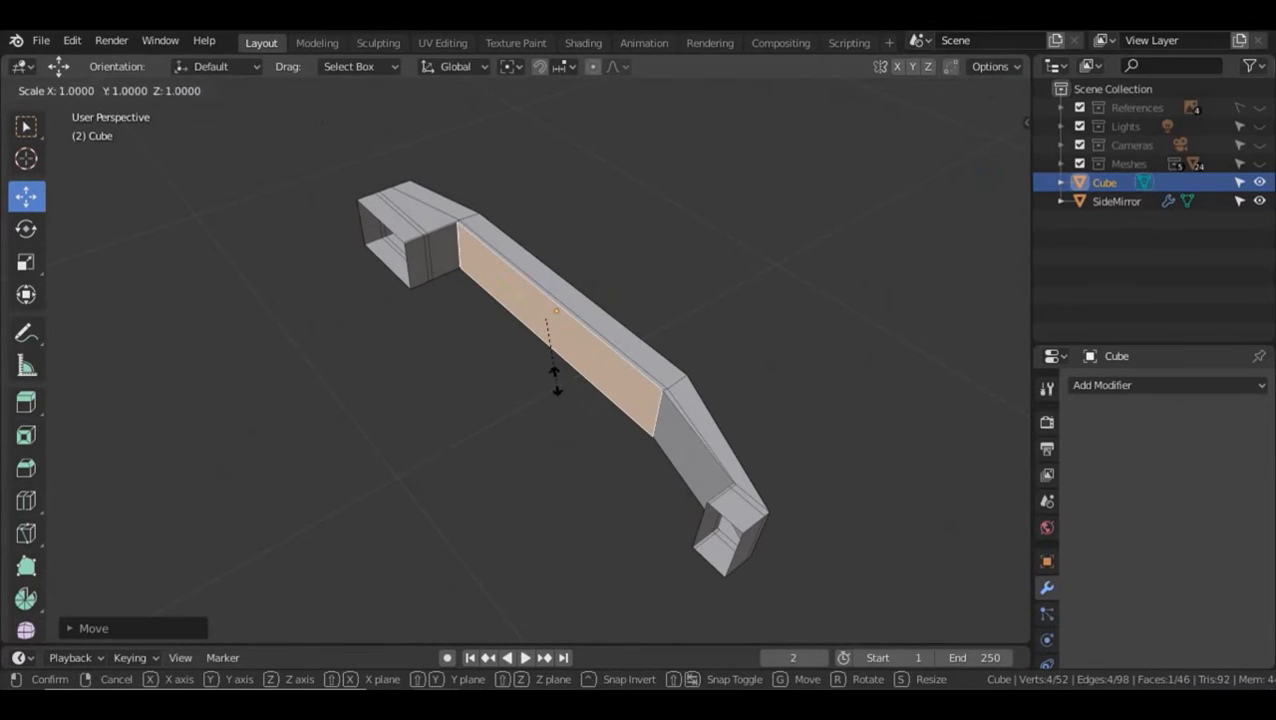
pyautogui.write('y0')
pyautogui.press('Return')
# - Add a Subdivision Surface modifier to the handle and return to Object Mode
pyautogui.moveTo(561, 378); pyautogui.dragTo(770, 348, button='middle')
pyautogui.click(772, 348)
pyautogui.click(1130, 386)
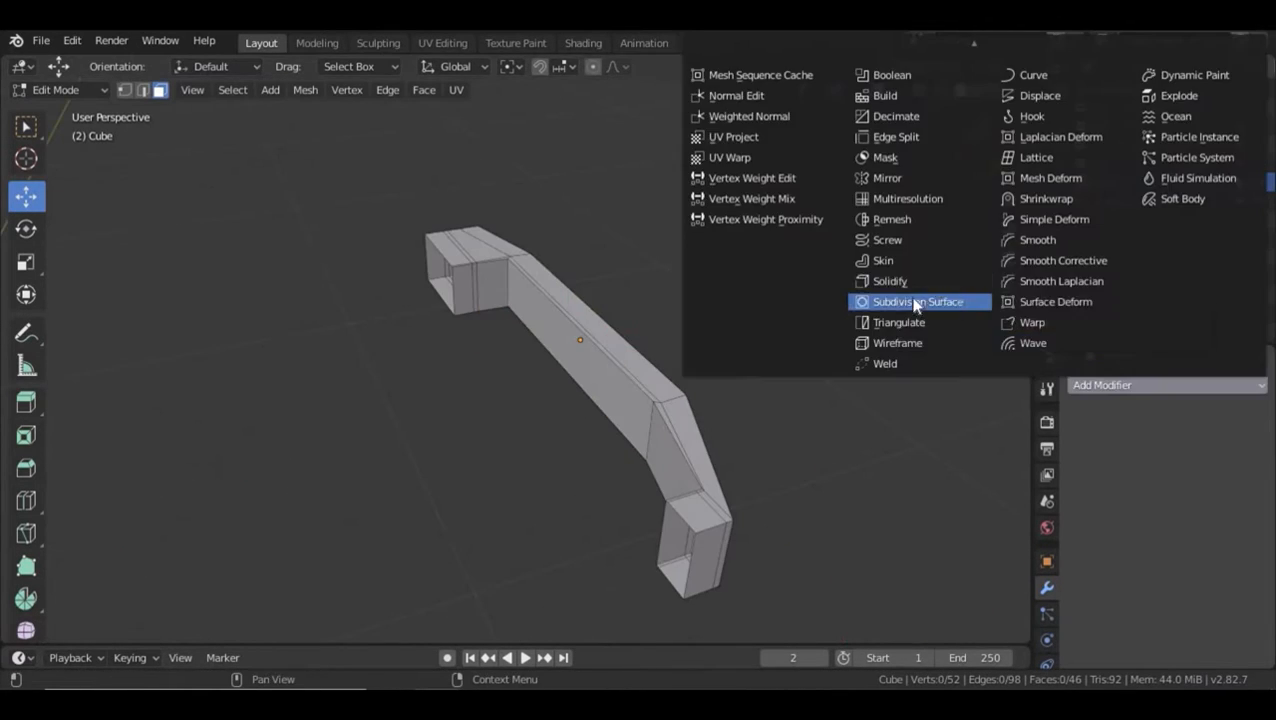
pyautogui.click(917, 305)
pyautogui.moveTo(790, 435); pyautogui.dragTo(645, 420, button='middle')
pyautogui.press('Tab')
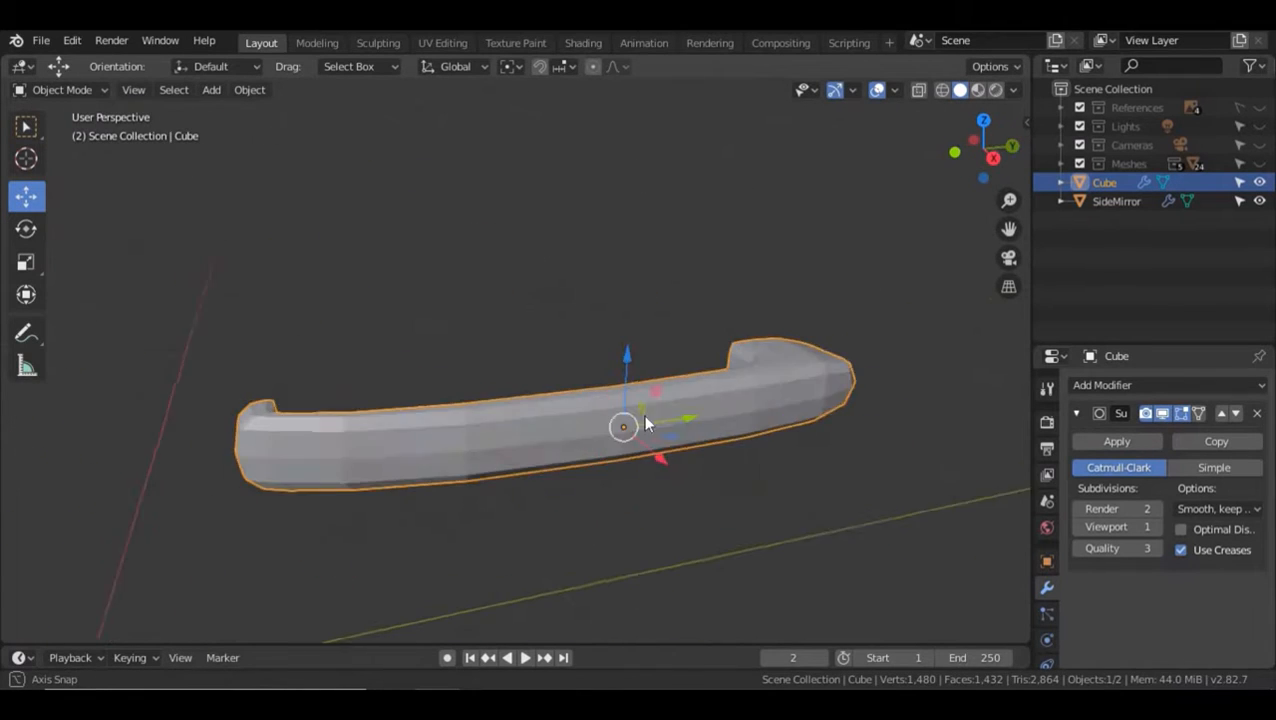
# - Turn off the Subdivision Surface modifier's Edit Mode display and raise its viewport subdivision level by one
pyautogui.press('Tab')
pyautogui.click(1181, 413)
pyautogui.moveTo(843, 444); pyautogui.dragTo(640, 425, button='middle')
pyautogui.press('2')
pyautogui.click(674, 552)
pyautogui.moveTo(632, 557); pyautogui.dragTo(780, 430, button='middle')
pyautogui.press('Tab')
pyautogui.click(1157, 528)
# - Add a cylinder with 8 vertices
pyautogui.moveTo(950, 480); pyautogui.dragTo(783, 415, button='middle')
pyautogui.press('KP_3')
pyautogui.scroll(-5, 722, 424)
pyautogui.click(718, 424)
pyautogui.hotkey('shift', 'a')
pyautogui.moveTo(715, 326)
pyautogui.click(793, 419)
pyautogui.scroll(-2, 700, 418)
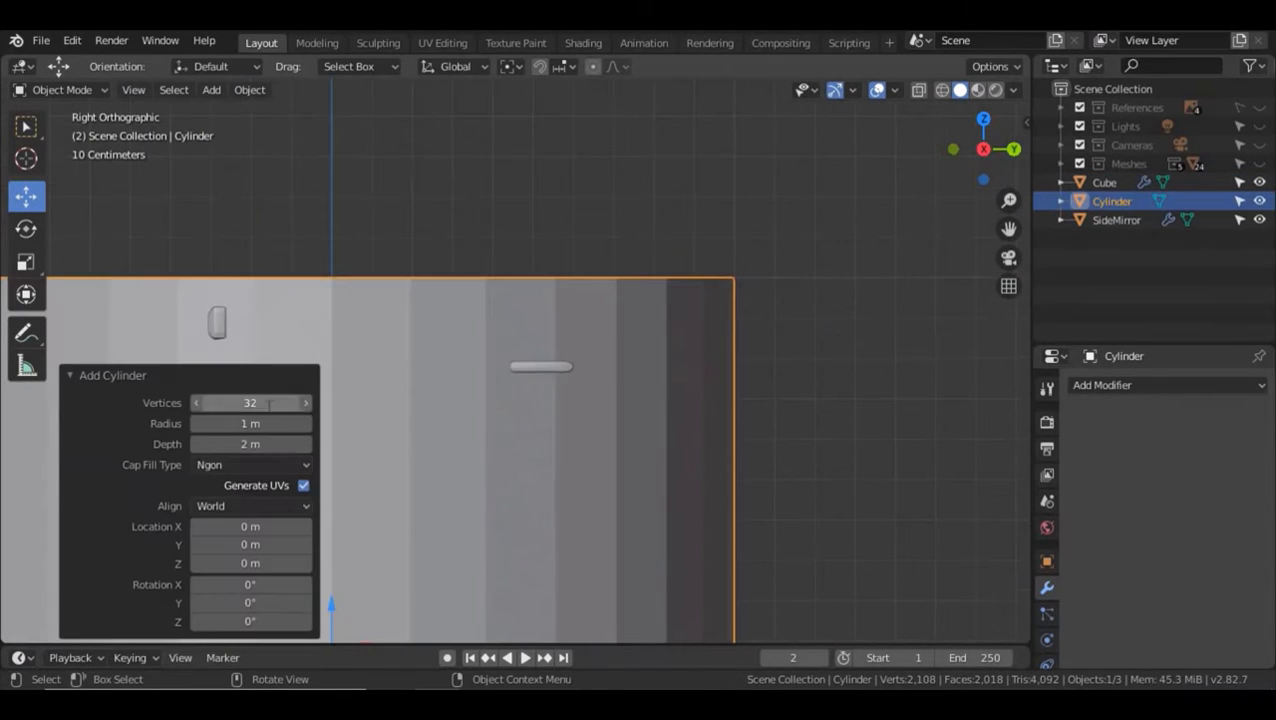
pyautogui.doubleClick(250, 403)
pyautogui.write('8')
pyautogui.press('Return')
# - Move the cylinder 0.462 m along Y and 0.779 m along Z onto the handle, and scale it down to the handle's height
pyautogui.scroll(-4, 511, 413)
pyautogui.press('s')
pyautogui.press('g')
pyautogui.scroll(9, 609, 372)
pyautogui.press('s')
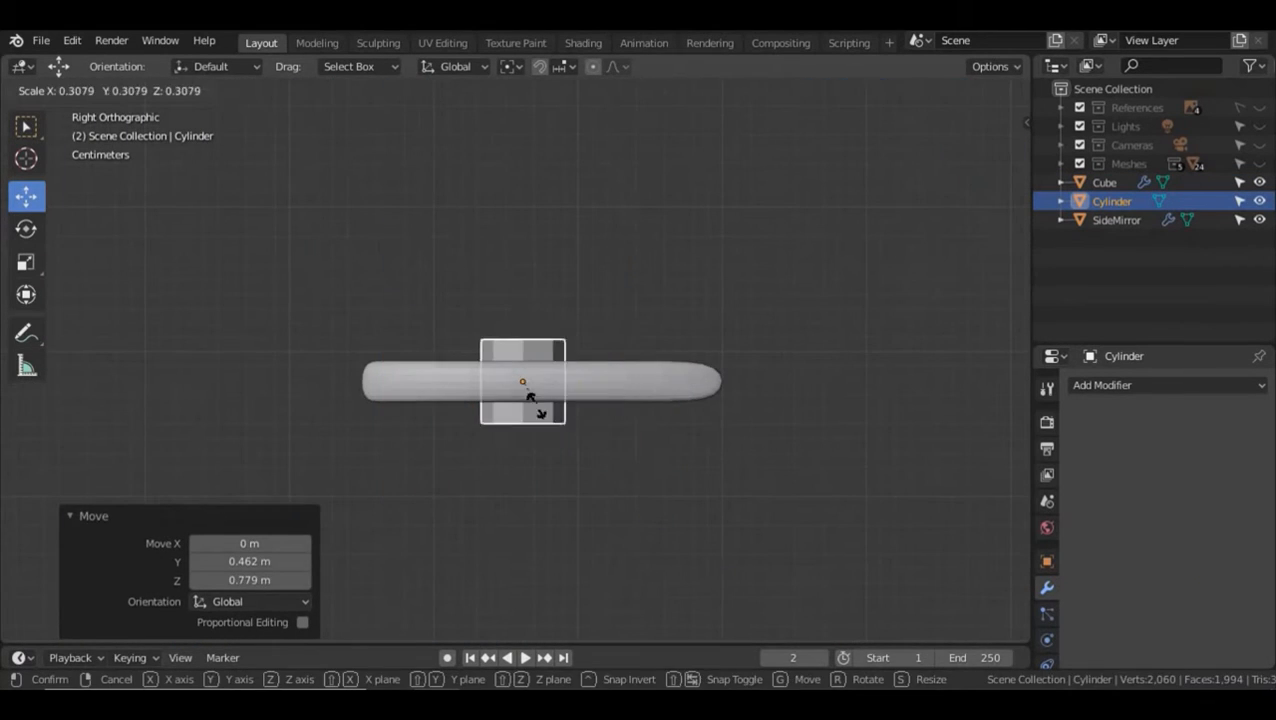
pyautogui.click(539, 410)
pyautogui.press('s')
pyautogui.click(548, 385)
# - Move the cylinder 0.933 m along X beyond the handle and rotate it about the Y axis to lie lengthwise along X
pyautogui.press('KP_1')
pyautogui.scroll(-7, 547, 385)
pyautogui.moveTo(248, 370); pyautogui.dragTo(623, 374)
pyautogui.scroll(6, 700, 418)
pyautogui.write('g')
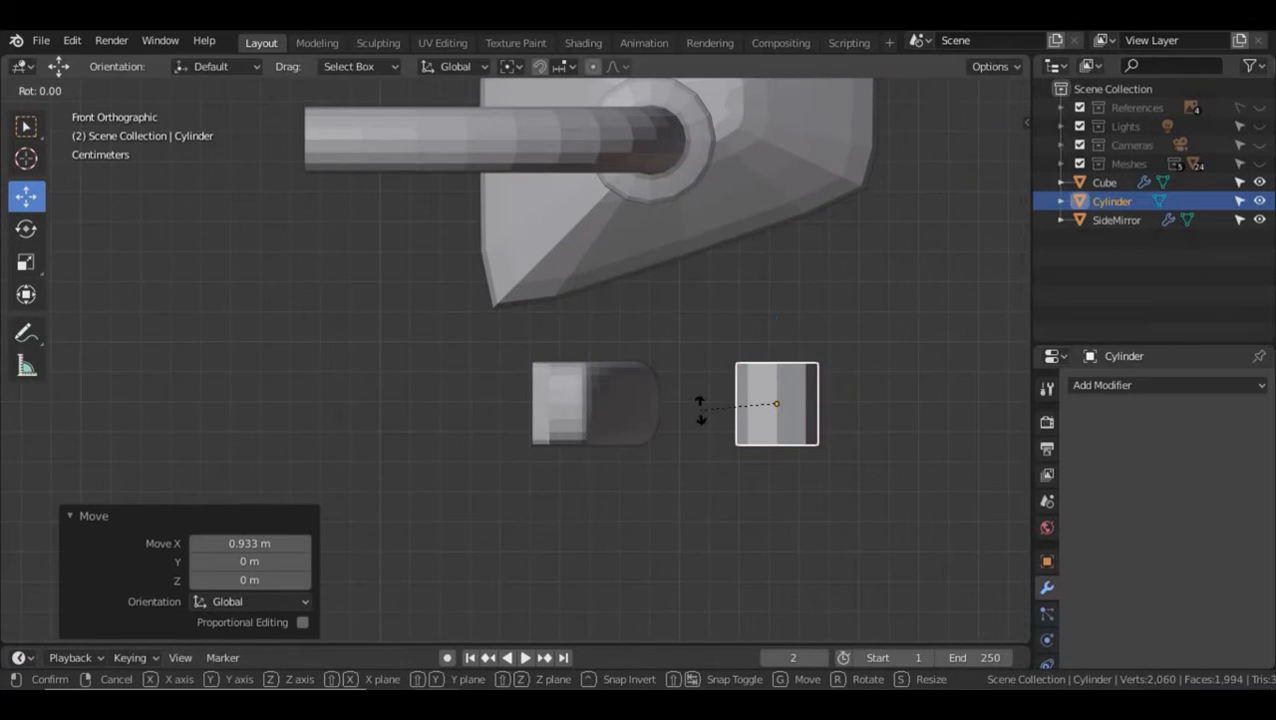
pyautogui.write('y0.1')
pyautogui.press('Return')
# - Scale the cylinder down and position it against the handle's outer face, adjusting it in the side and front views
pyautogui.press('KP_3')
pyautogui.press('s')
pyautogui.click(870, 416)
pyautogui.moveTo(901, 405); pyautogui.dragTo(948, 408)
pyautogui.press('KP_1')
pyautogui.moveTo(755, 405); pyautogui.dragTo(731, 407)
pyautogui.press('KP_3')
pyautogui.moveTo(878, 351); pyautogui.dragTo(878, 351)
pyautogui.press('KP_1')
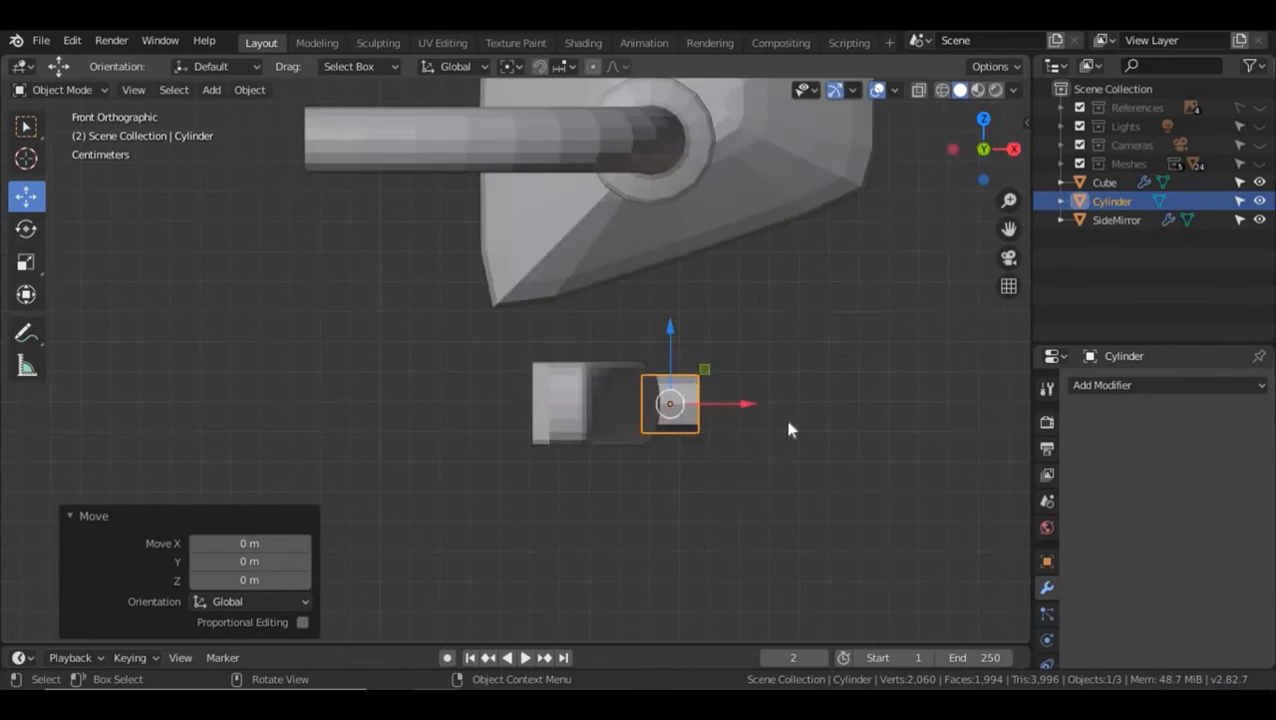
pyautogui.moveTo(746, 404); pyautogui.dragTo(738, 404)
# - Enter Edit Mode on the cylinder and hide the SideMirror and Cube objects to isolate it
pyautogui.press('Tab')
pyautogui.moveTo(817, 394); pyautogui.dragTo(680, 430, button='middle')
pyautogui.keyDown('shift'); pyautogui.moveTo(600, 450); pyautogui.dragTo(481, 484, button='middle'); pyautogui.keyUp('shift')
pyautogui.click(1260, 220)
pyautogui.moveTo(812, 400); pyautogui.dragTo(859, 385, button='middle')
pyautogui.click(1260, 183)
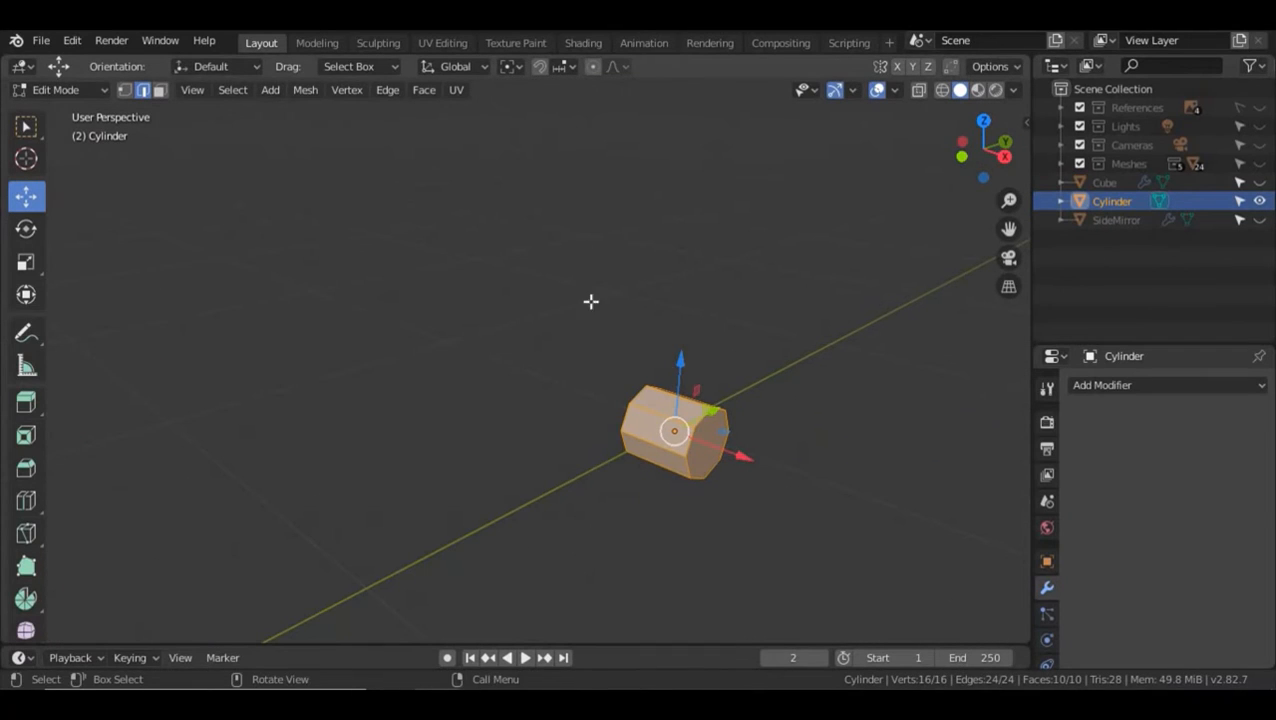
# - Bevel the edge loop around the end of the cylinder
pyautogui.keyDown('alt'); pyautogui.keyDown('shift'); pyautogui.click(623, 413); pyautogui.keyUp('shift'); pyautogui.keyUp('alt')
pyautogui.hotkey('ctrl', 'b')
pyautogui.click(696, 462)
# - Switch to face selection, pick the cylinder's end face, clear the selection and start a Knife cut
pyautogui.moveTo(507, 435); pyautogui.dragTo(520, 340, button='middle')
pyautogui.press('3')
pyautogui.click(507, 415)
pyautogui.scroll(2, 520, 450)
pyautogui.hotkey('alt', 'a')
pyautogui.press('k')
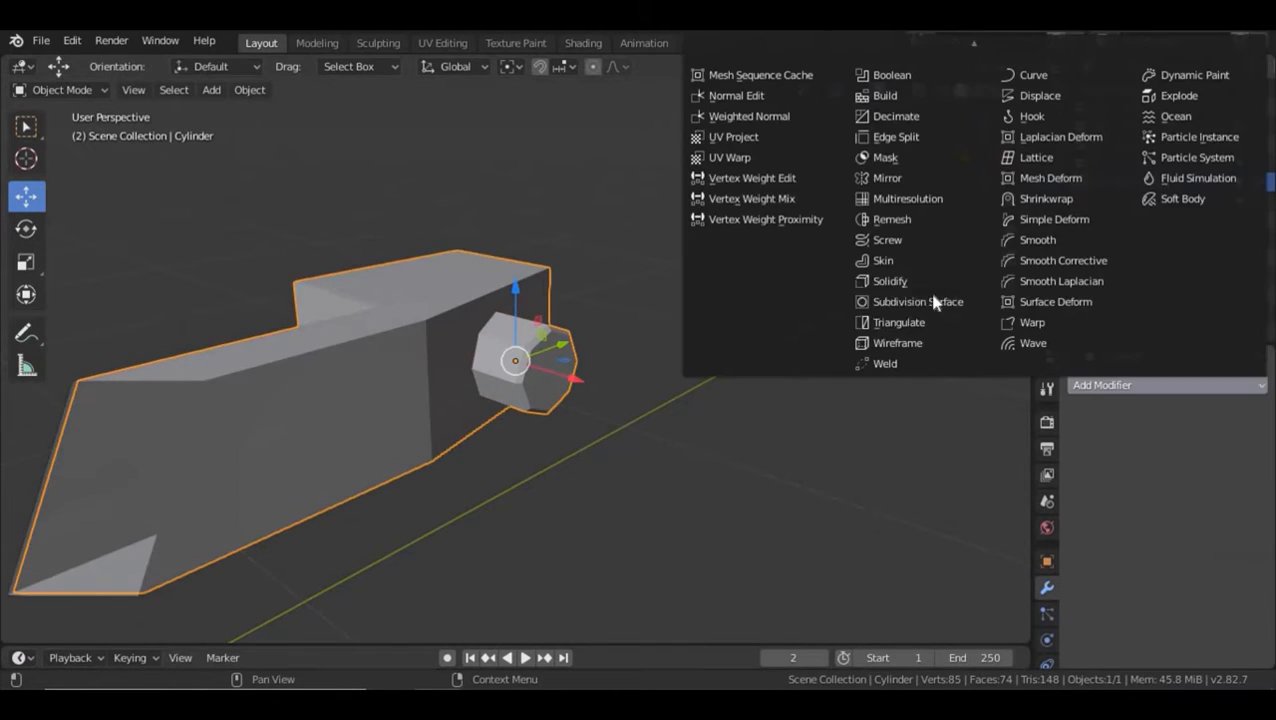
# - Add a Subdivision Surface modifier to the combined handle and cylinder object and raise its viewport subdivision level
pyautogui.click(910, 302)
pyautogui.click(1158, 529)
pyautogui.scroll(-5, 700, 420)
pyautogui.moveTo(700, 400); pyautogui.dragTo(780, 375, button='middle')
# - Show the SideMirror object and the Meshes collection again, and rename the handle object DoorHandle
pyautogui.click(1259, 202)
pyautogui.click(1259, 164)
pyautogui.scroll(-10, 750, 355)
pyautogui.scroll(3, 798, 257)
pyautogui.click(1077, 413)
pyautogui.click(1134, 386)
pyautogui.click(800, 395)
pyautogui.doubleClick(1112, 182)
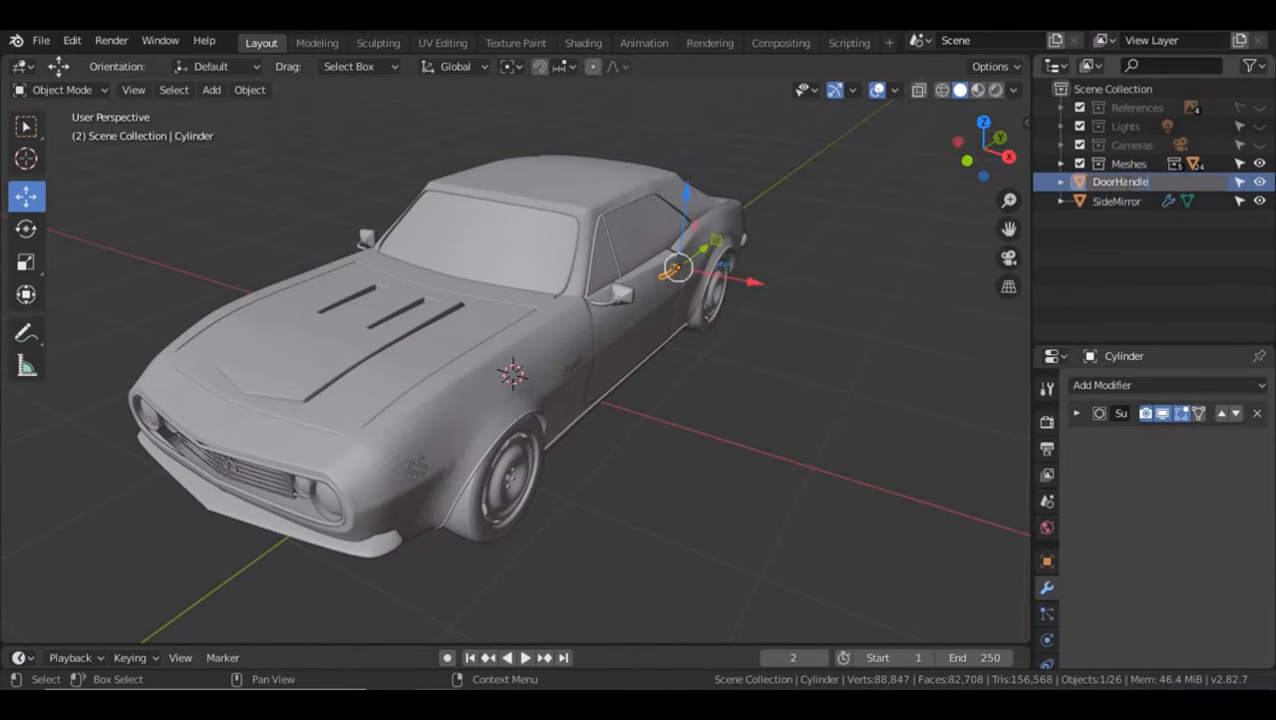
pyautogui.press('Return')
# - Add a Mirror modifier to the door handle and apply its object transforms
pyautogui.click(1134, 386)
pyautogui.click(913, 183)
pyautogui.moveTo(545, 465); pyautogui.dragTo(654, 483, button='middle')
pyautogui.hotkey('ctrl', 'a')
pyautogui.click(635, 397)
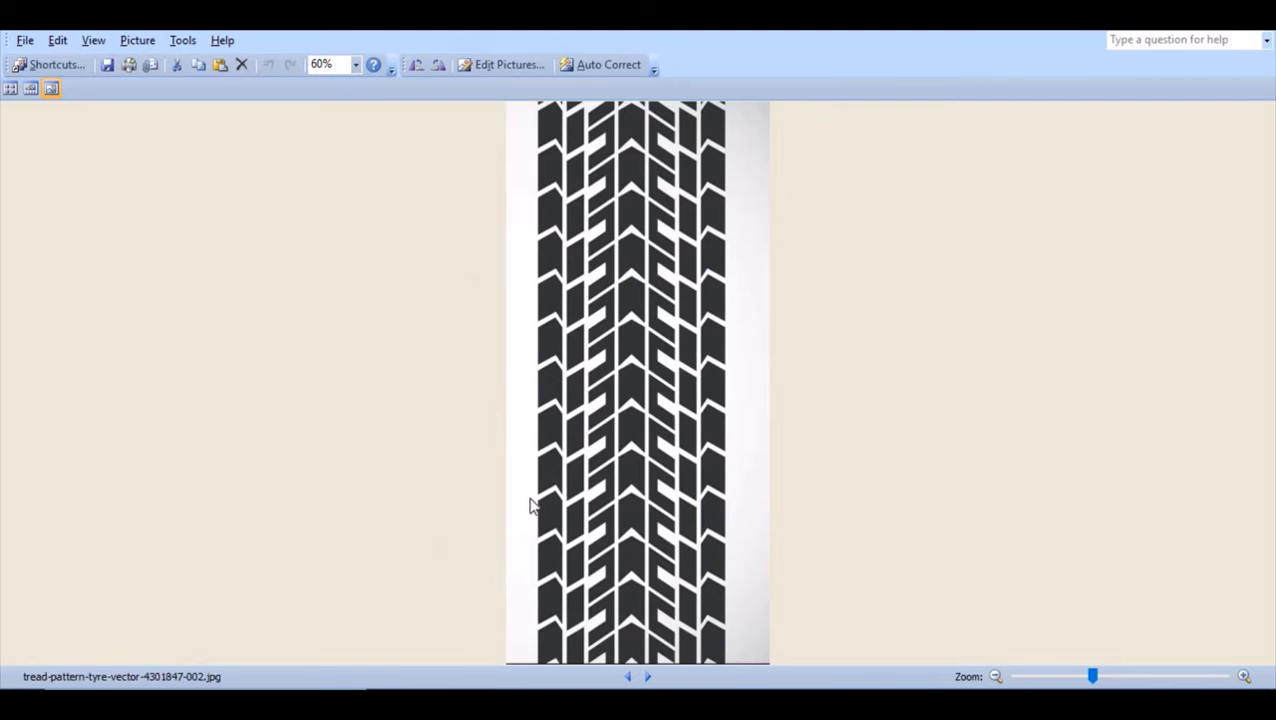
# - Bring tread-pattern-tyre-vector-4301847-002.jpg from the References folder into the Top Orthographic view as a reference image
pyautogui.moveTo(391, 704)
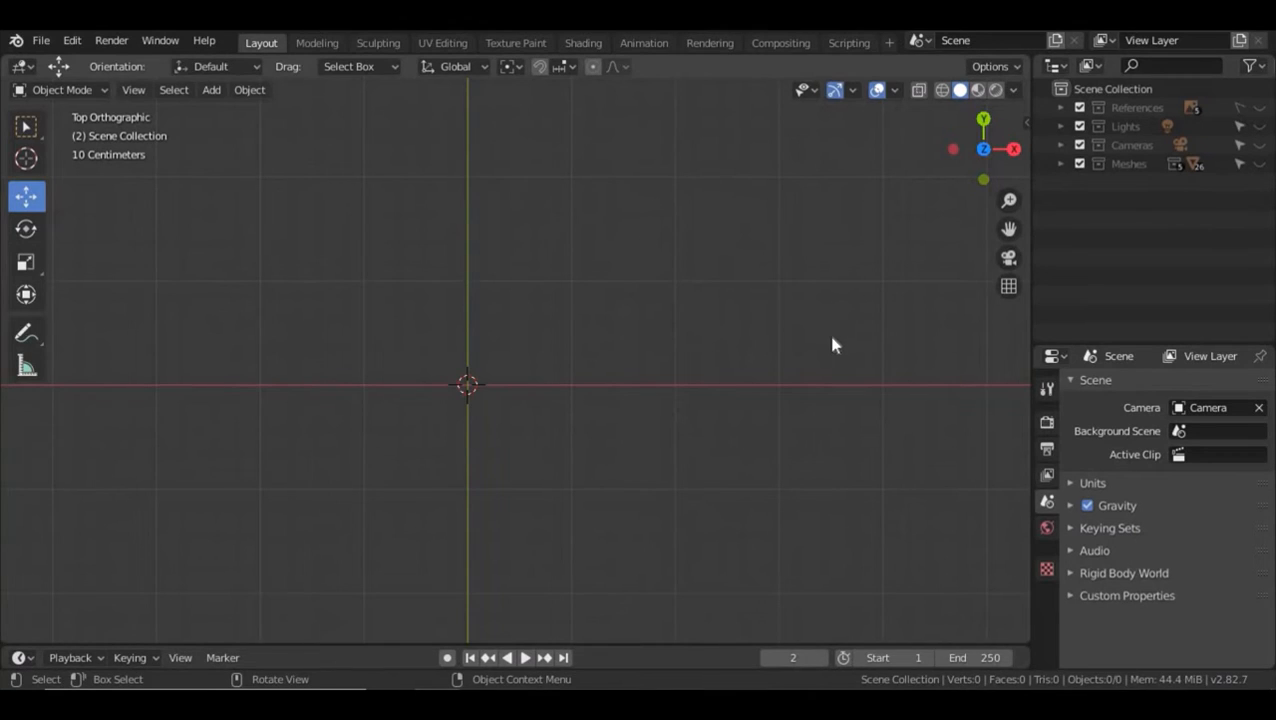
pyautogui.keyDown('shift'); pyautogui.moveTo(812, 343); pyautogui.dragTo(834, 307, button='middle'); pyautogui.keyUp('shift')
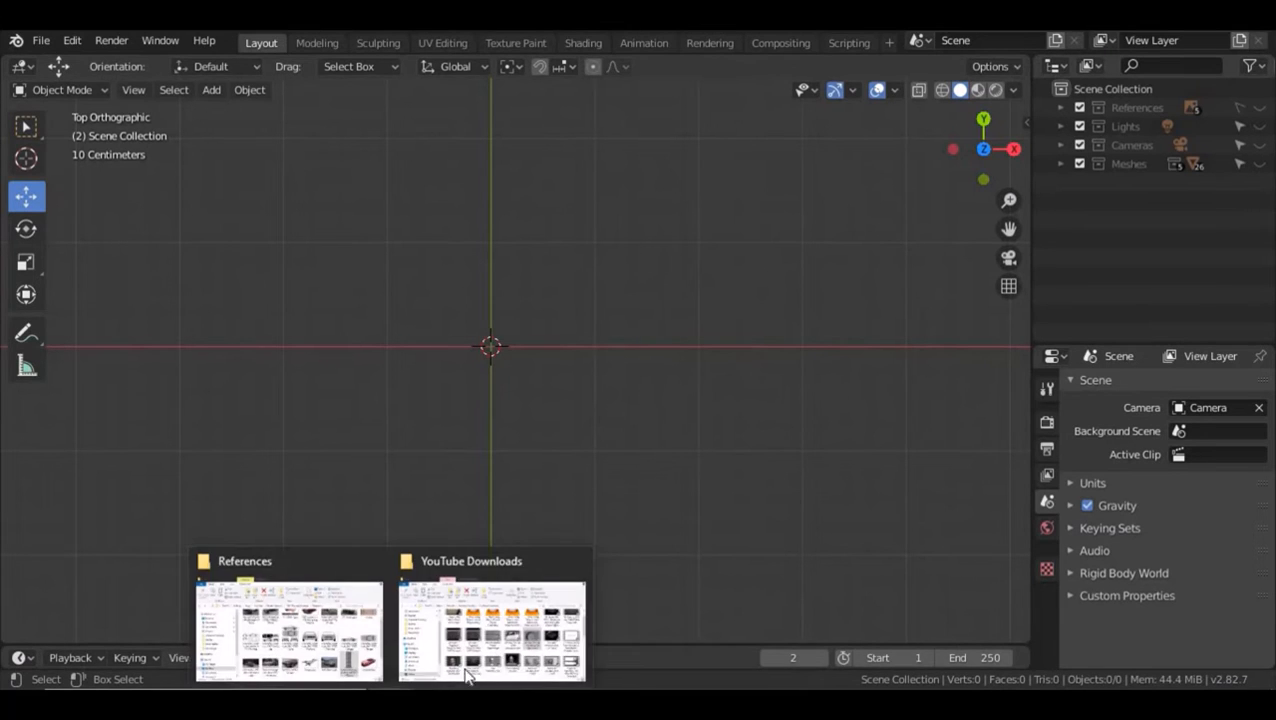
pyautogui.click(262, 645)
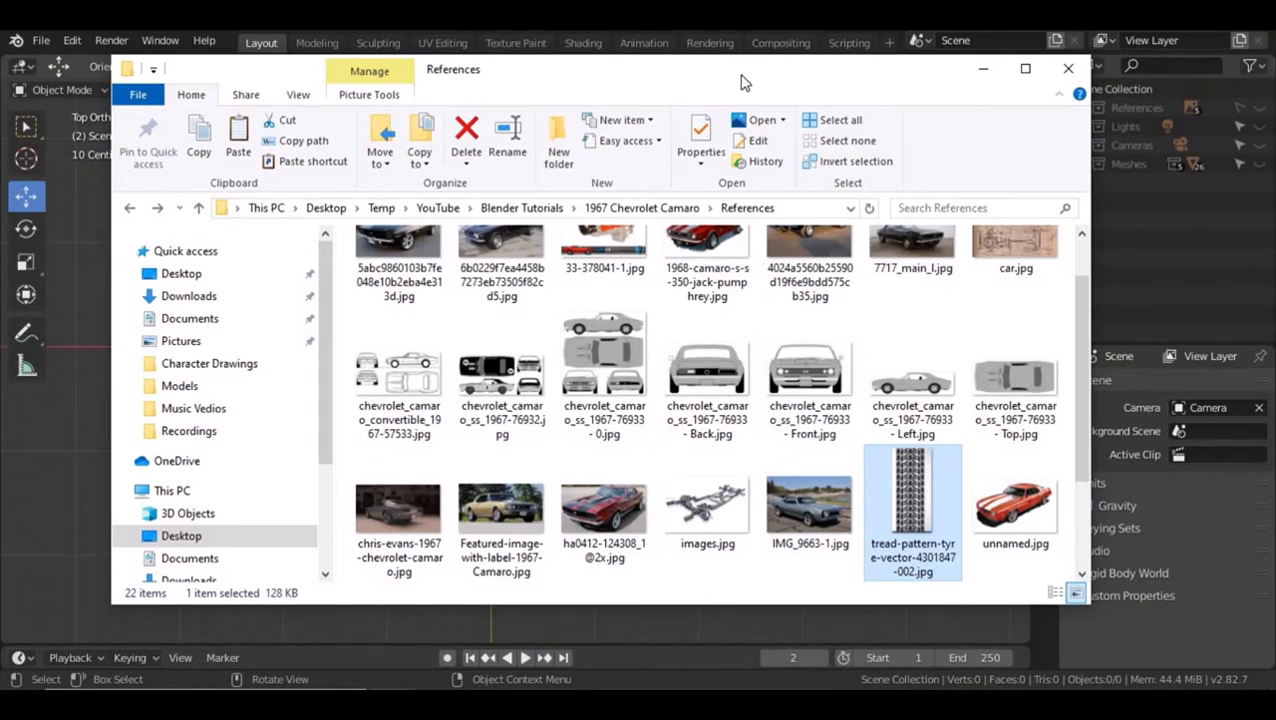
pyautogui.moveTo(741, 82); pyautogui.dragTo(290, 170)
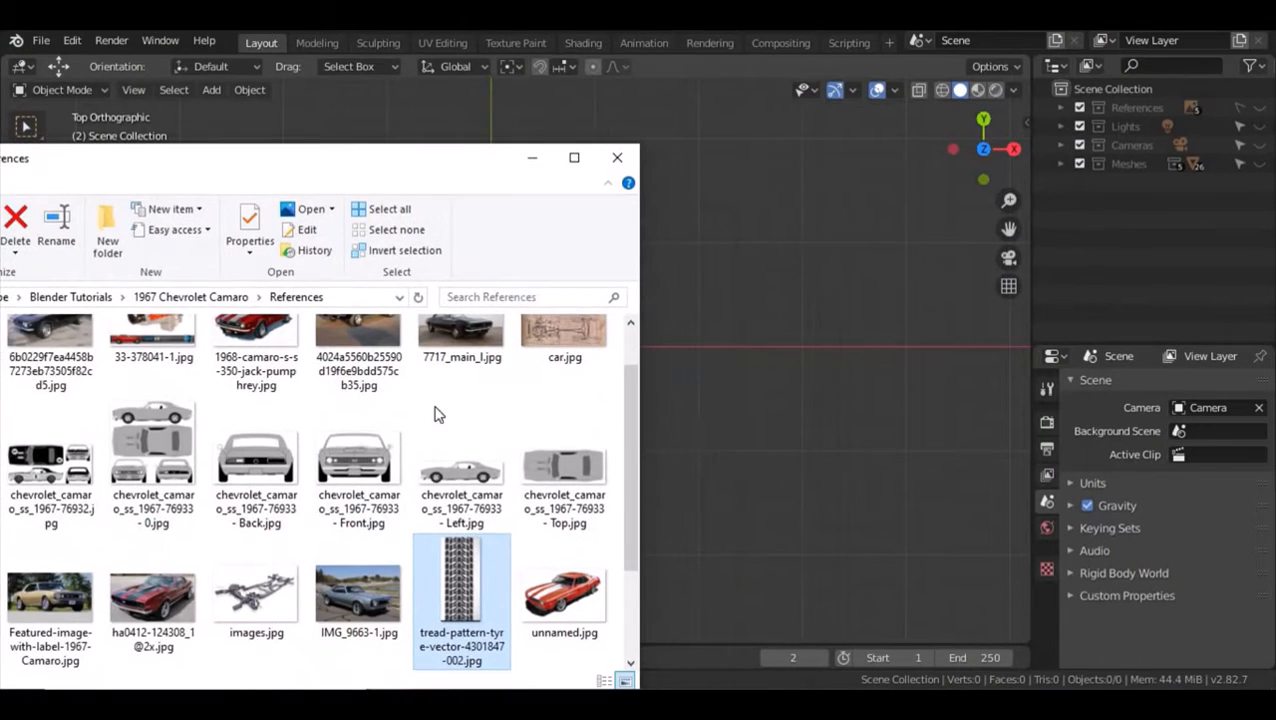
pyautogui.moveTo(726, 301); pyautogui.dragTo(726, 301)
pyautogui.click(724, 305)
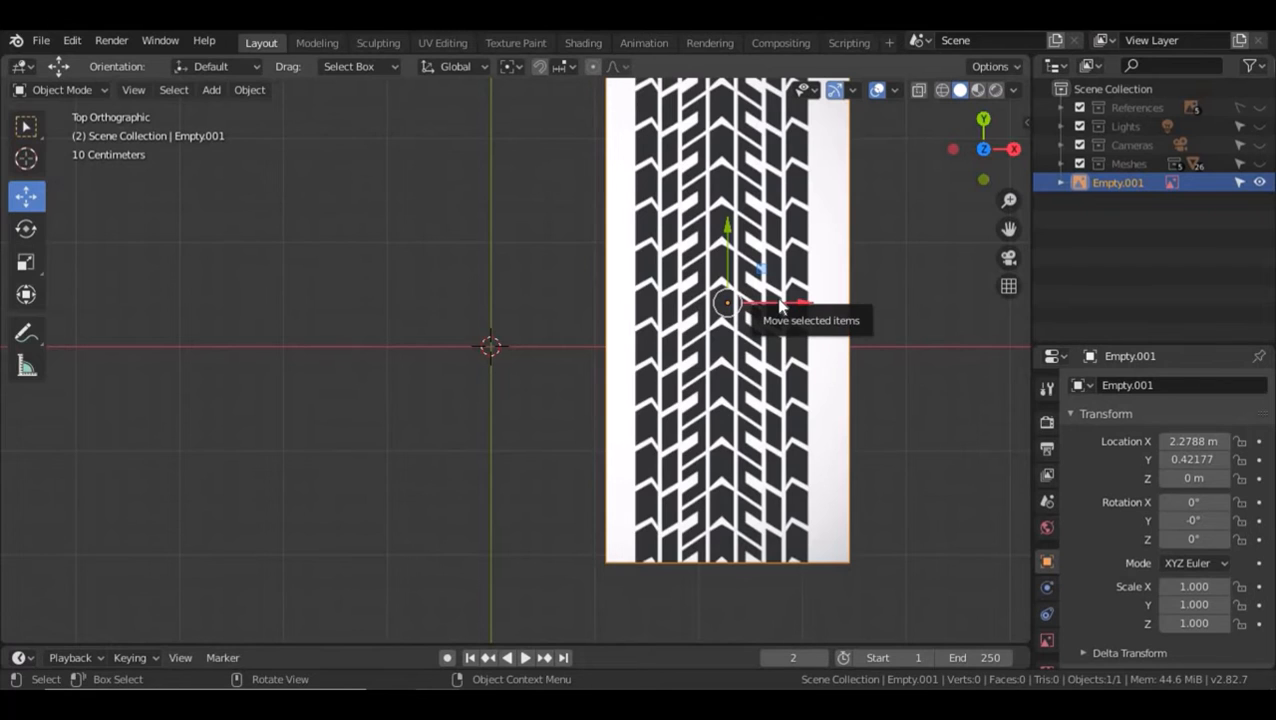
# - Move the tread image to about 1.604 m on X, show the Meshes collection, and scale the image down to about 0.208
pyautogui.moveTo(779, 307); pyautogui.dragTo(703, 348)
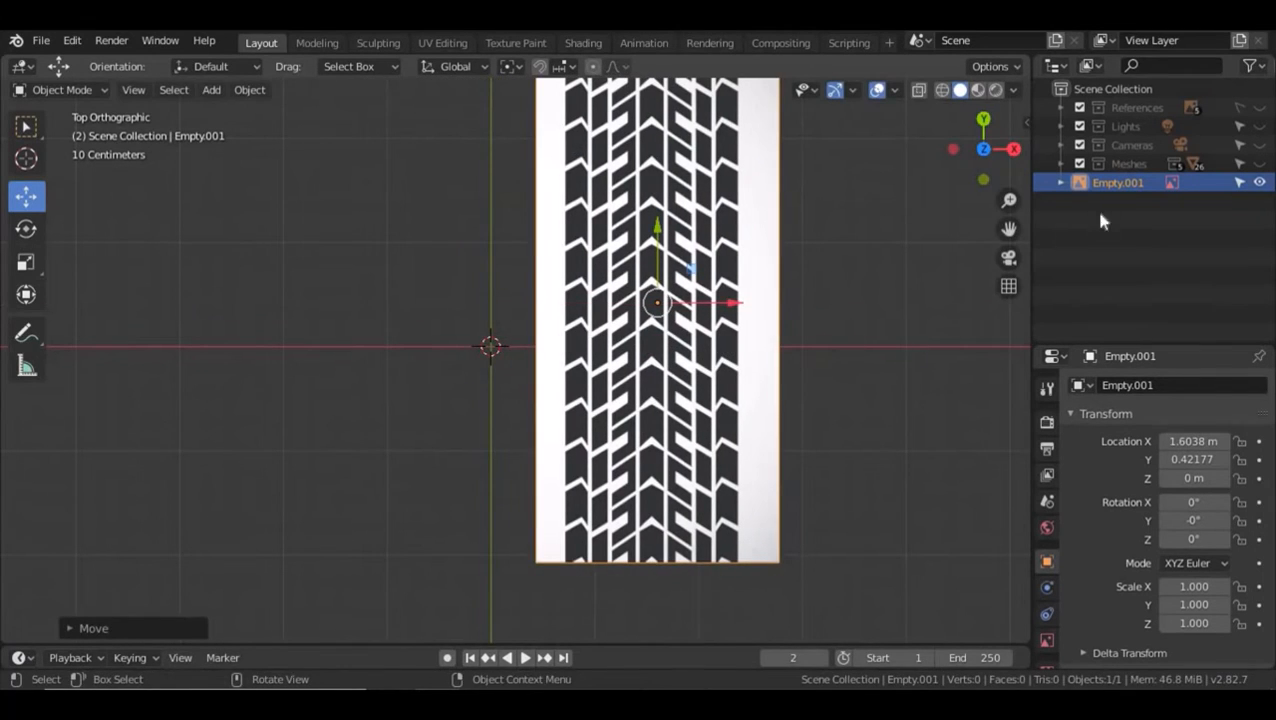
pyautogui.click(1259, 164)
pyautogui.press('s')
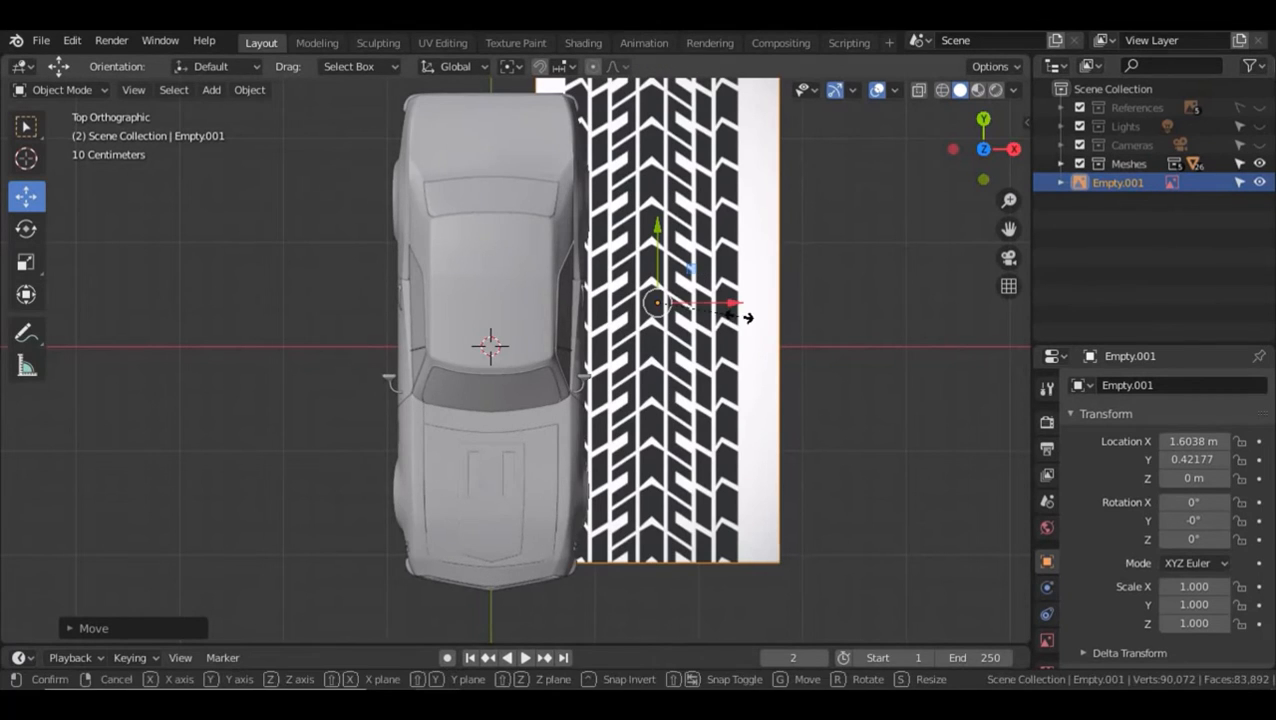
pyautogui.click(664, 290)
# - Hide the Front, Windows, Body and Exterior collections inside Meshes, leaving only Tyres displayed
pyautogui.click(1059, 165)
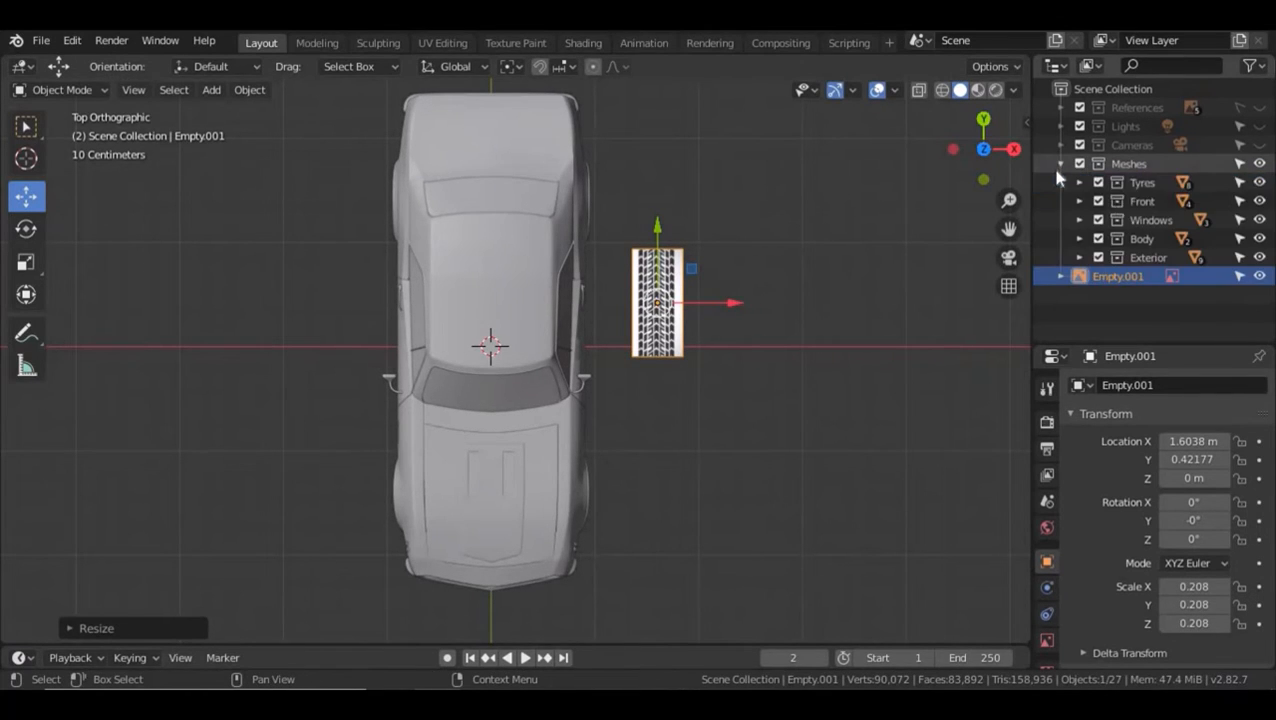
pyautogui.click(1259, 201)
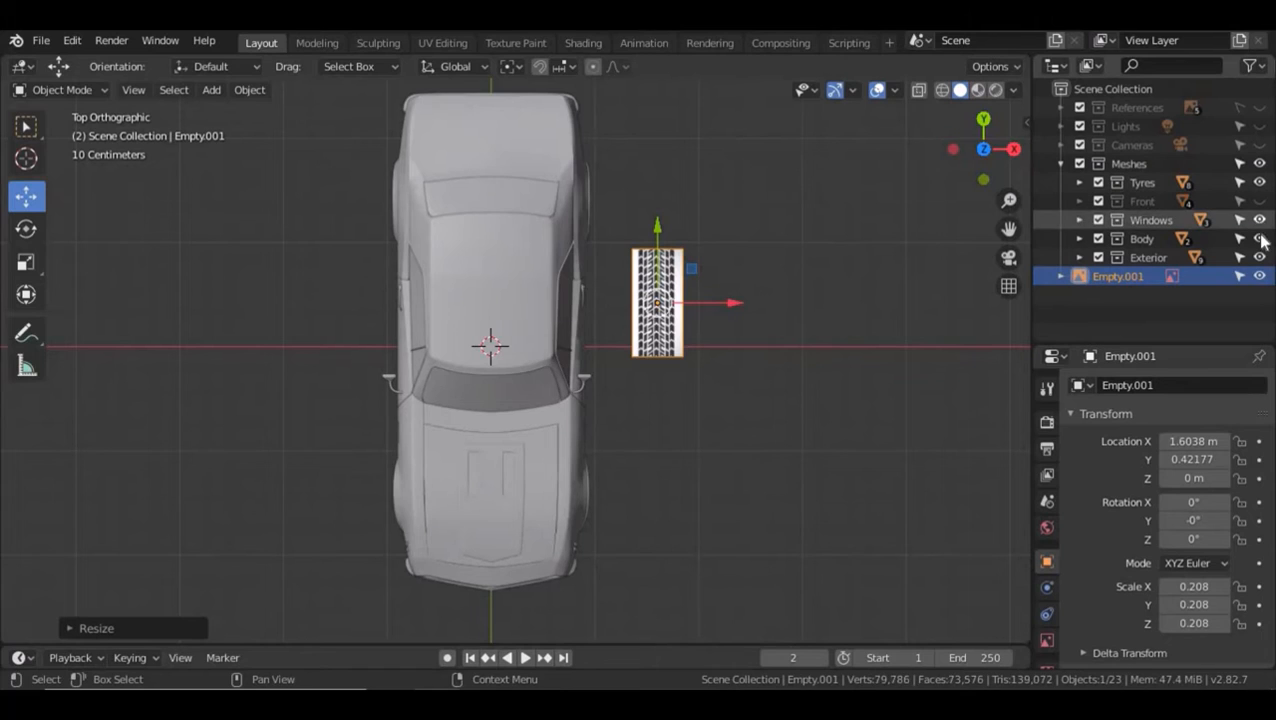
pyautogui.click(1259, 220)
pyautogui.click(1259, 239)
pyautogui.click(1259, 257)
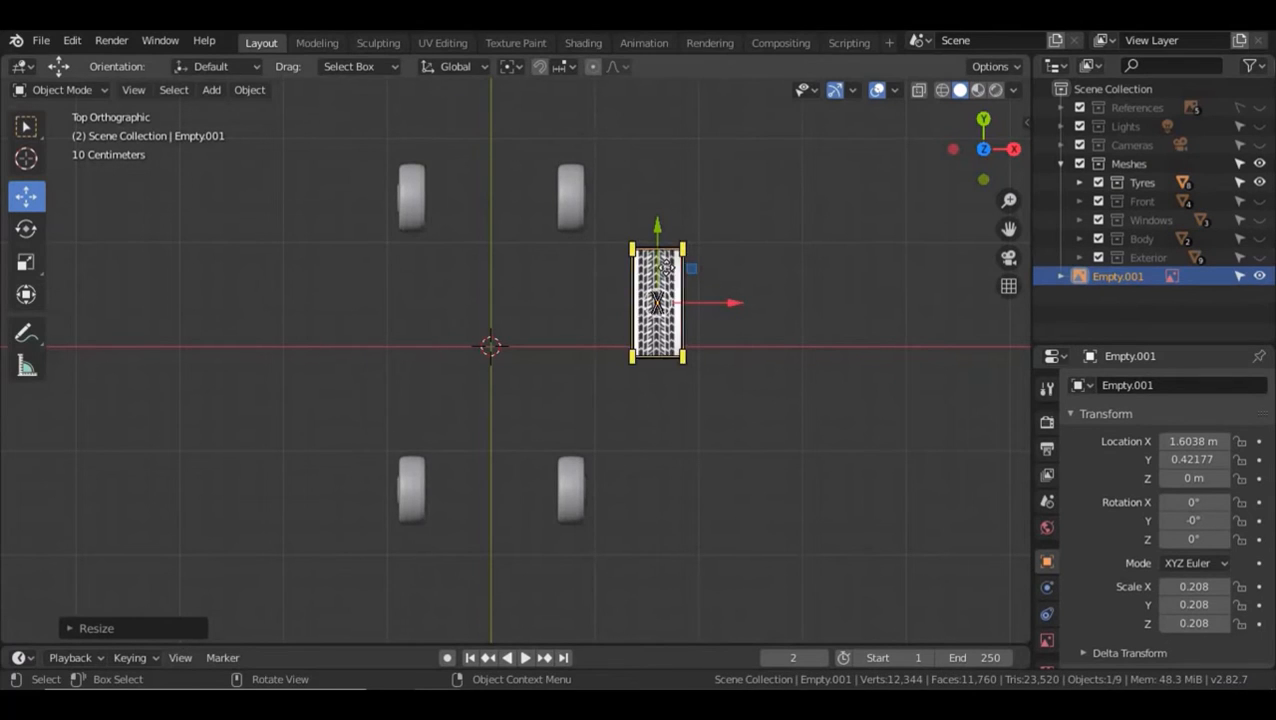
# - Move the tread image over the front tyre on the positive X side, to about X 0.794 m and Y -1.45 m
pyautogui.press('g')
pyautogui.press('y')
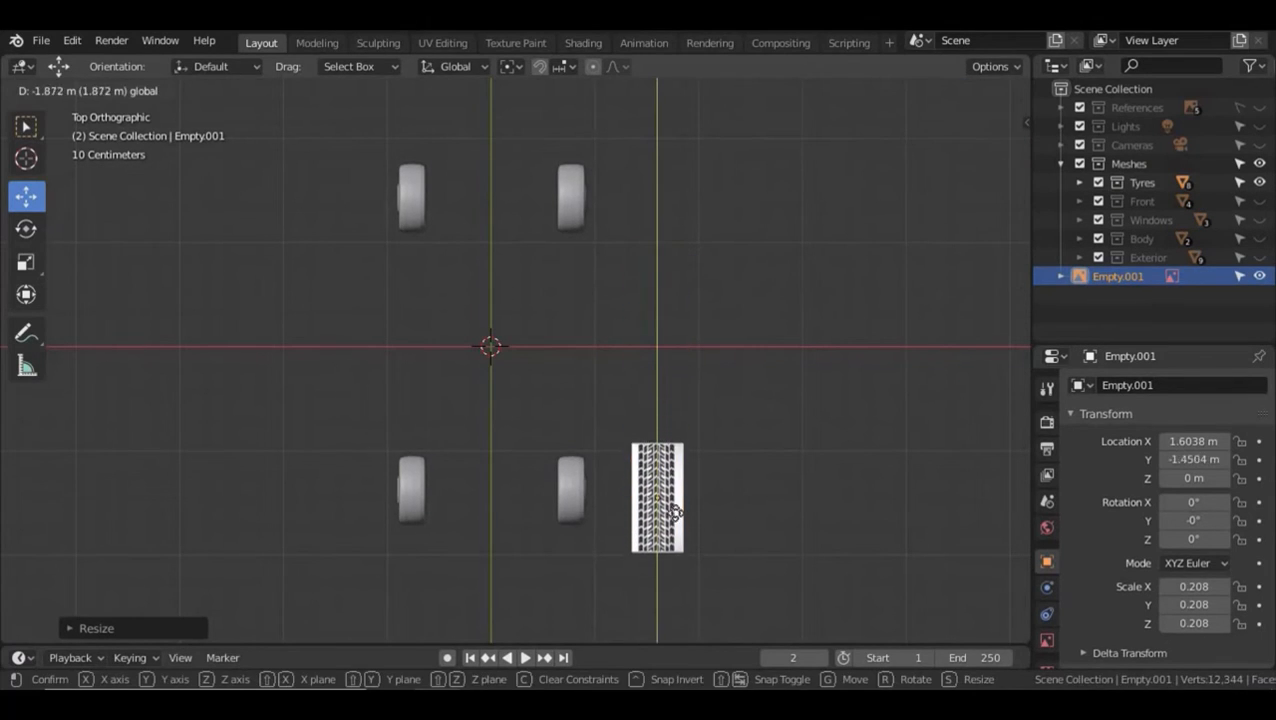
pyautogui.click(678, 510)
pyautogui.press('g')
pyautogui.press('x')
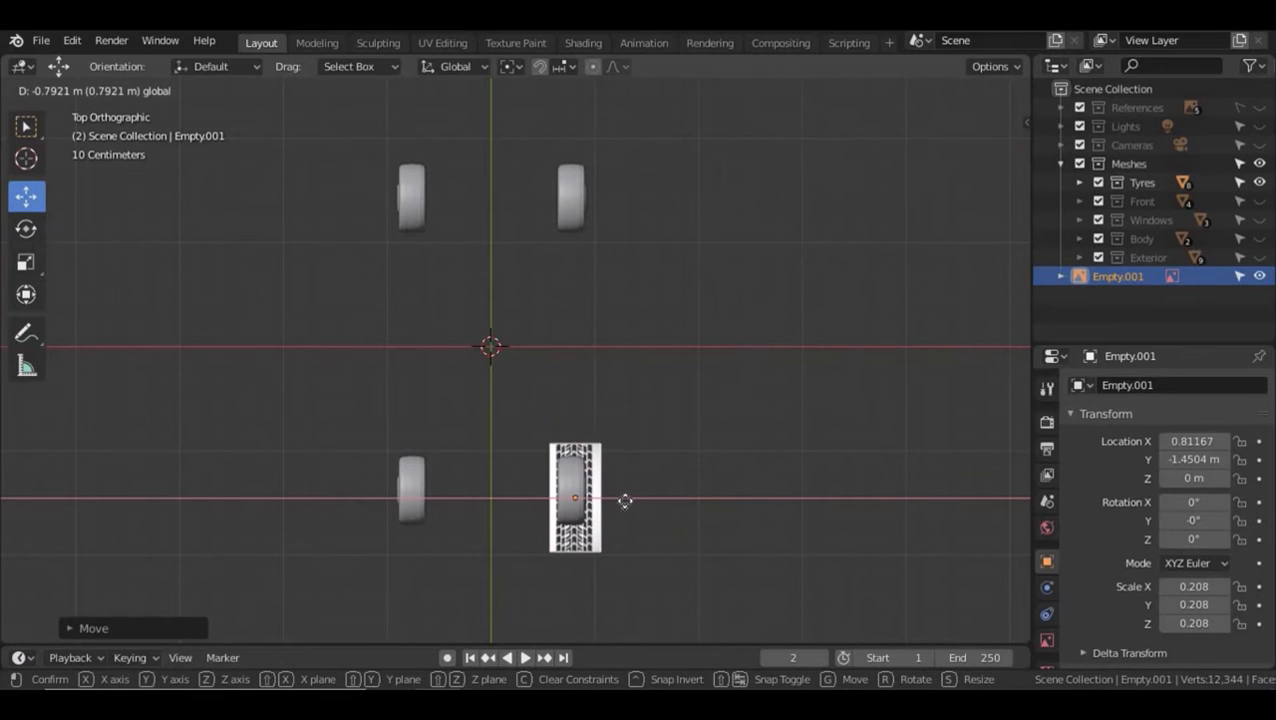
pyautogui.click(623, 504)
# - Match the tread image to the tyre's width by scaling it to about 0.159 and moving it to X 0.7832 m
pyautogui.scroll(6, 624, 502)
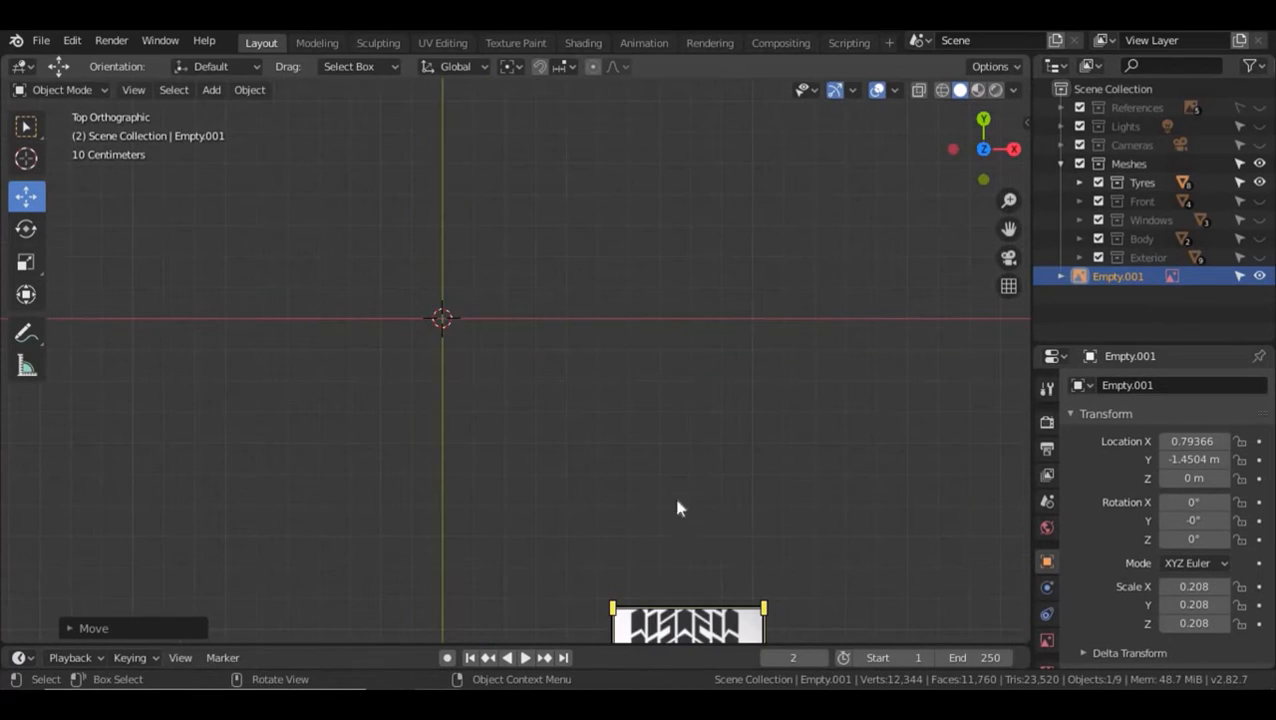
pyautogui.keyDown('shift'); pyautogui.moveTo(675, 499); pyautogui.dragTo(492, 185, button='middle'); pyautogui.keyUp('shift')
pyautogui.scroll(3, 525, 388)
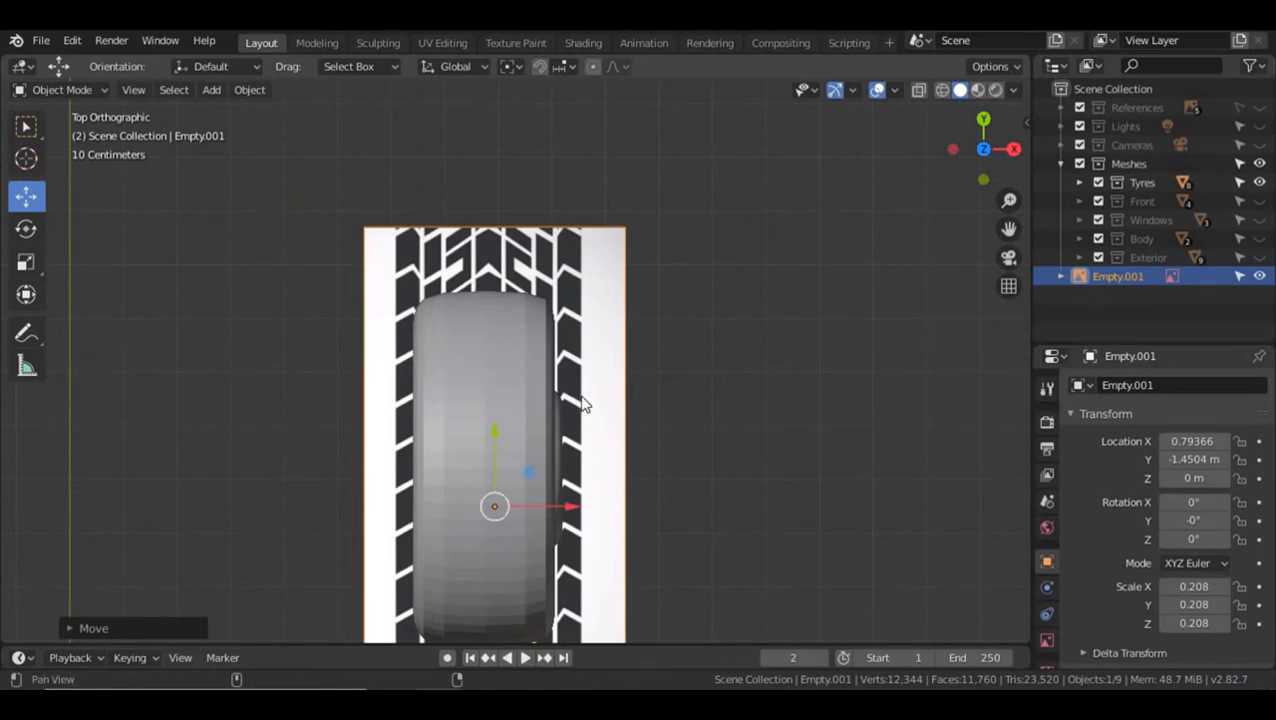
pyautogui.keyDown('shift'); pyautogui.moveTo(590, 465); pyautogui.dragTo(576, 379, button='middle'); pyautogui.keyUp('shift')
pyautogui.press('s')
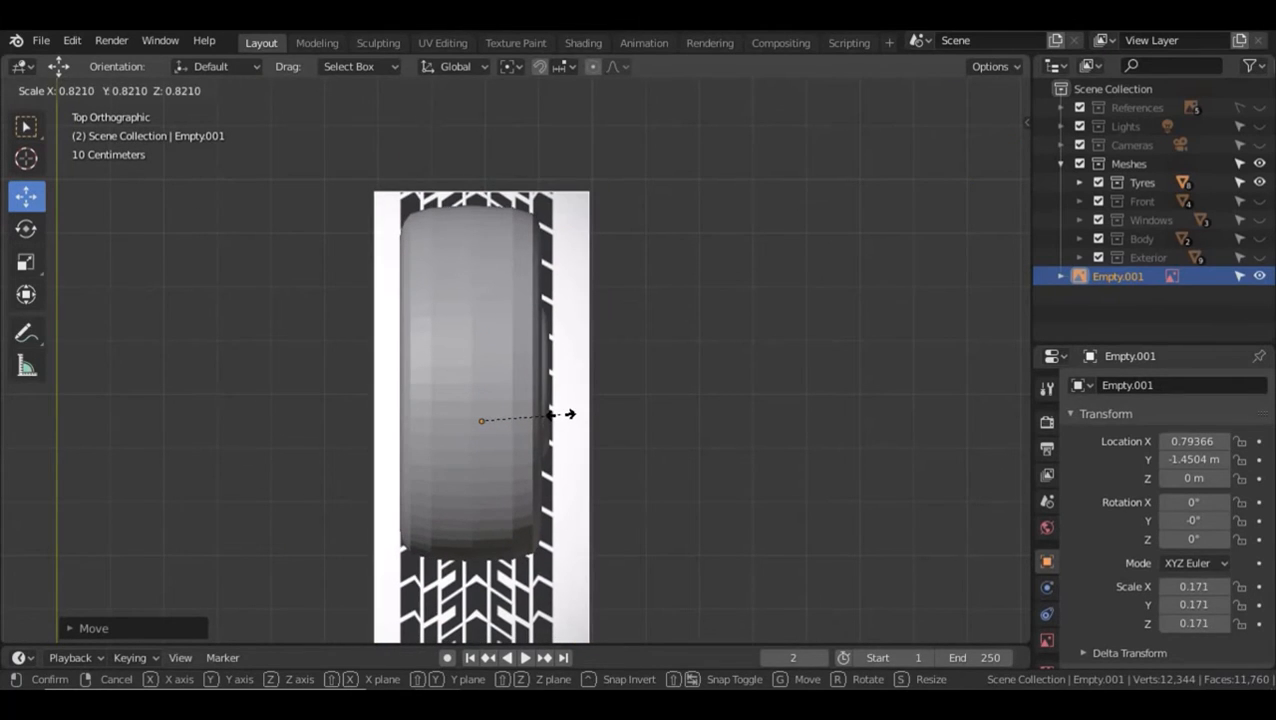
pyautogui.click(559, 424)
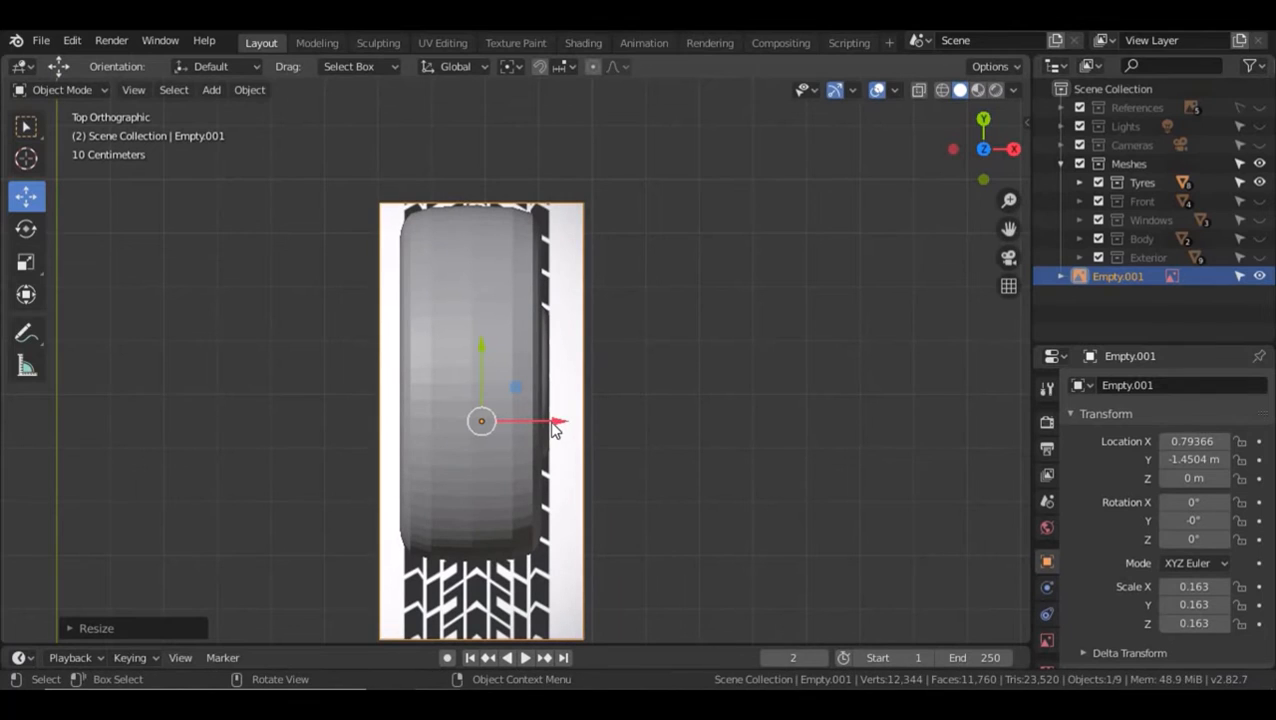
pyautogui.moveTo(557, 428); pyautogui.dragTo(545, 421)
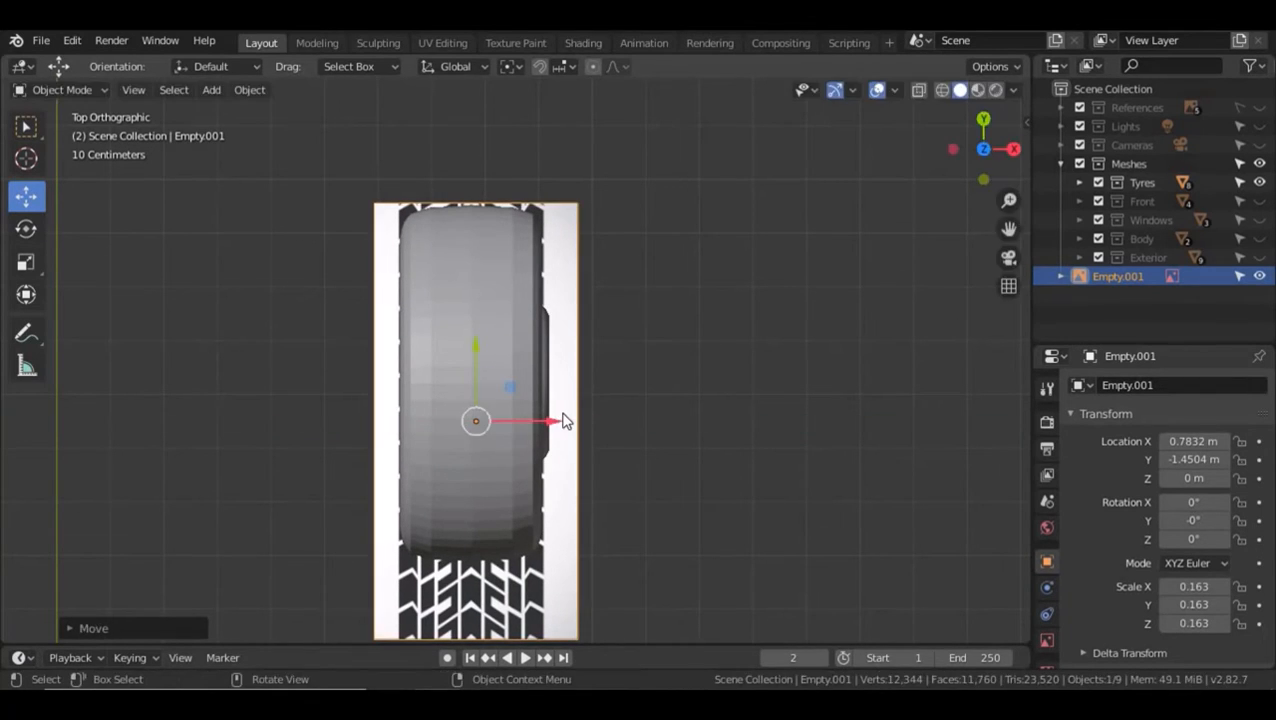
pyautogui.press('s')
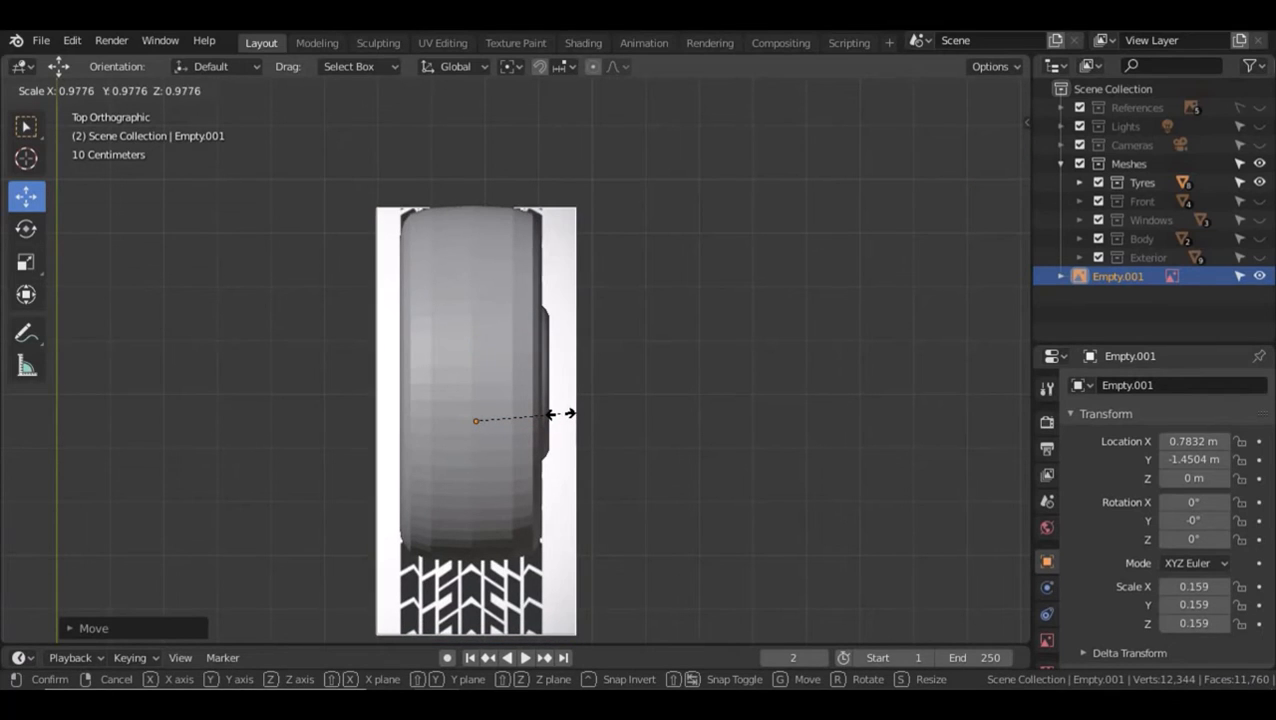
pyautogui.click(562, 419)
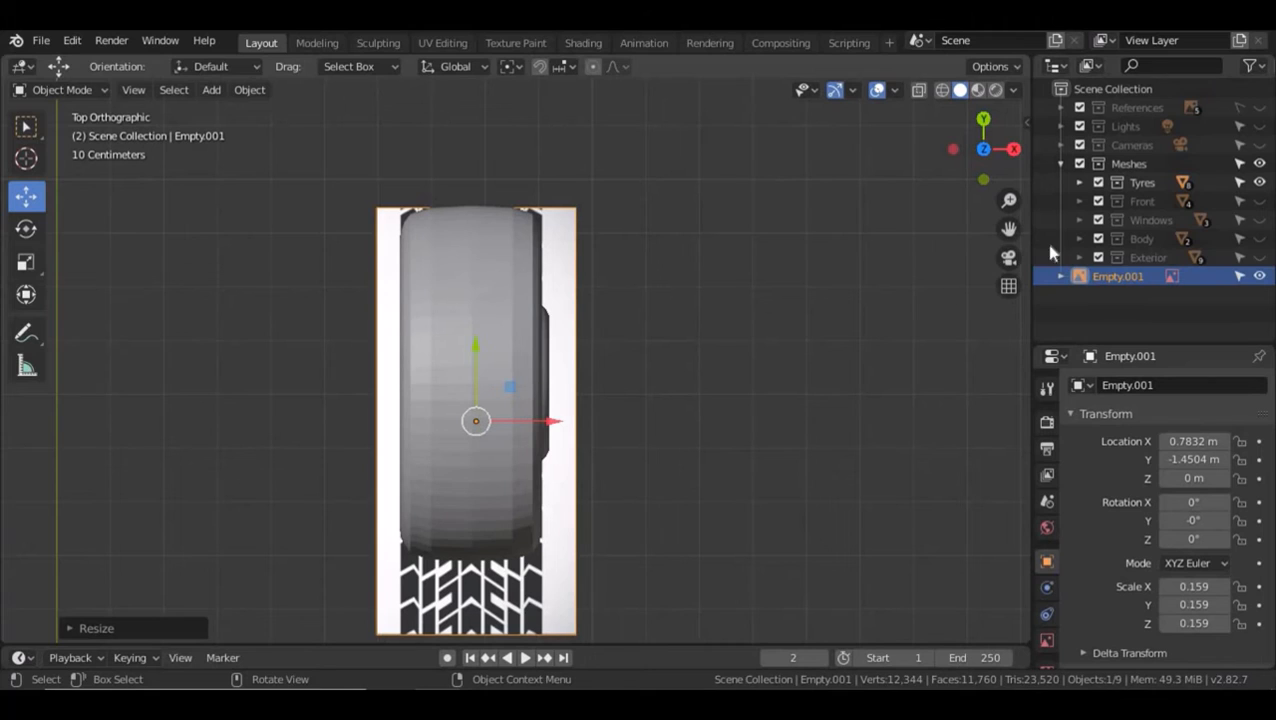
# - Show the Front, Windows, Body and Exterior collections again, then hide and collapse the whole Meshes collection
pyautogui.click(1260, 221)
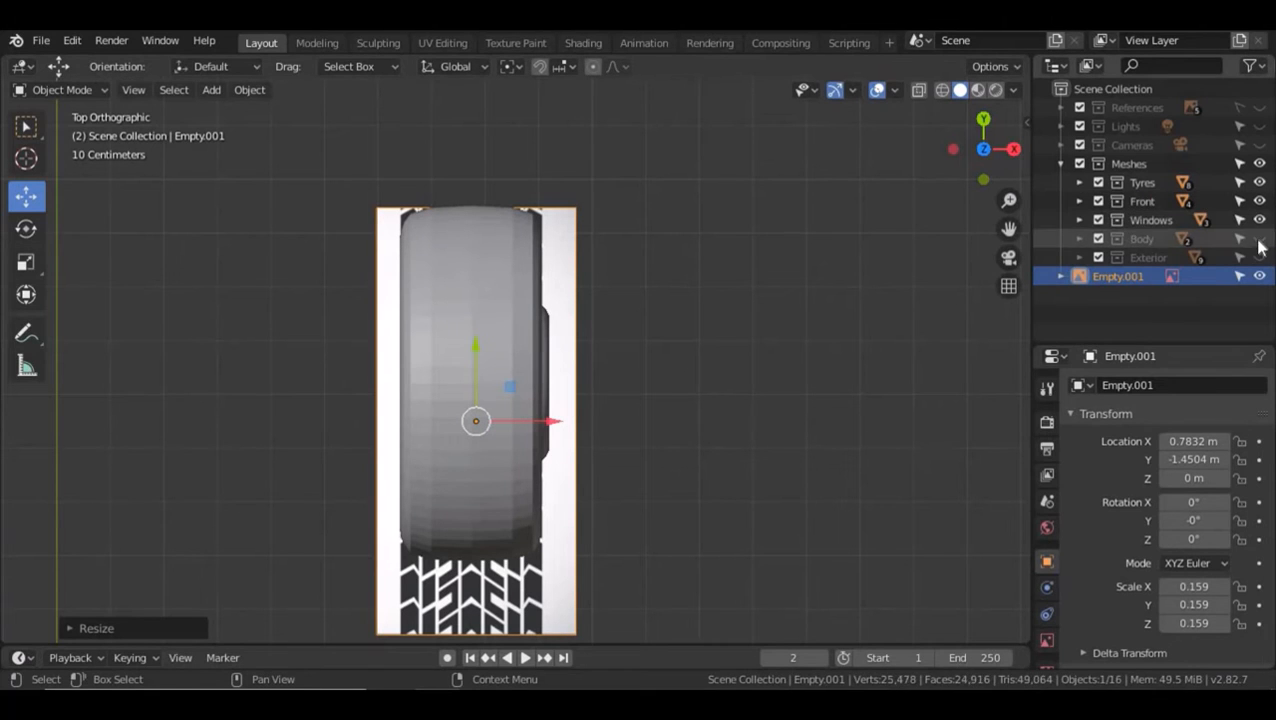
pyautogui.click(1260, 240)
pyautogui.click(1260, 258)
pyautogui.click(1259, 164)
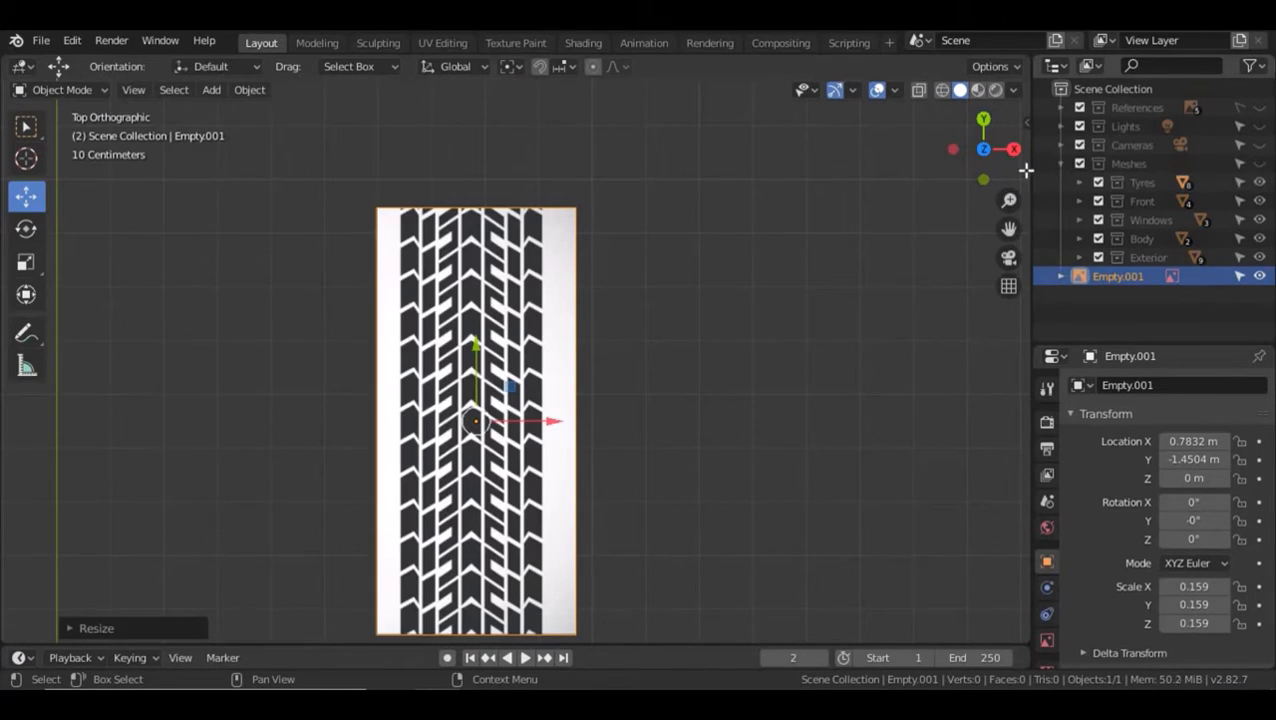
pyautogui.click(1061, 164)
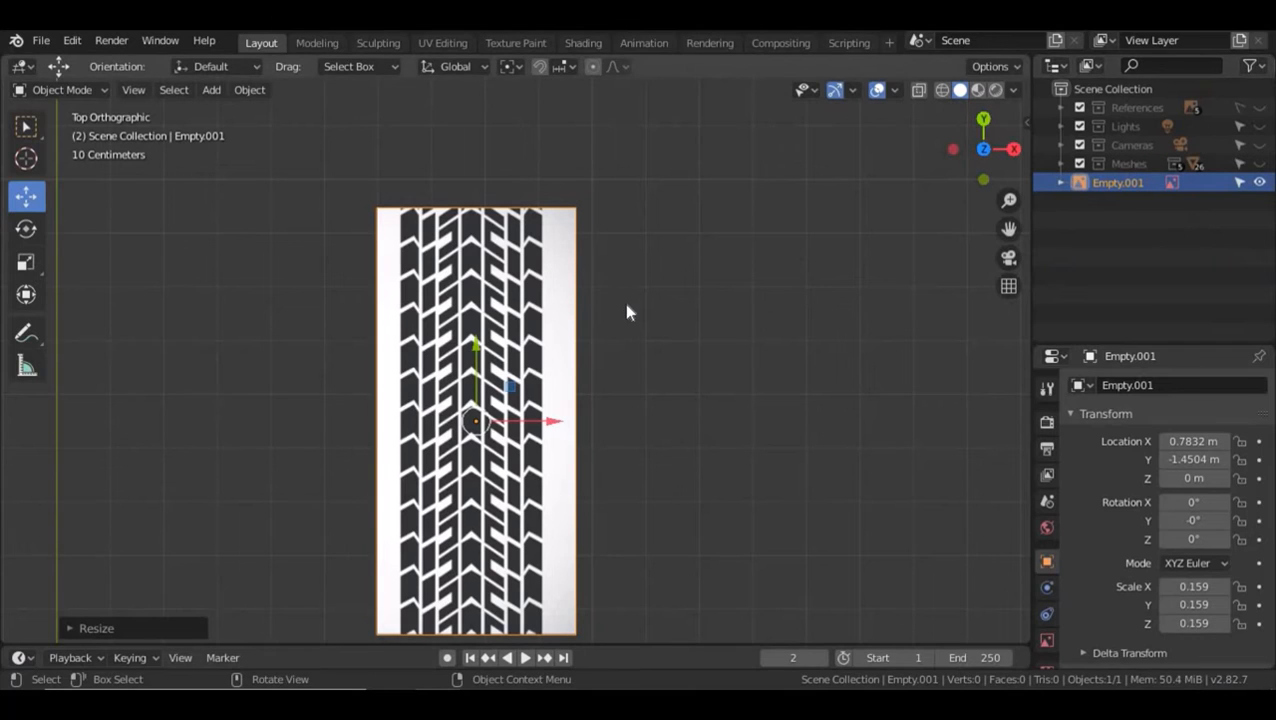
# - Add a plane mesh for modeling the tyre tread
pyautogui.scroll(2, 626, 310)
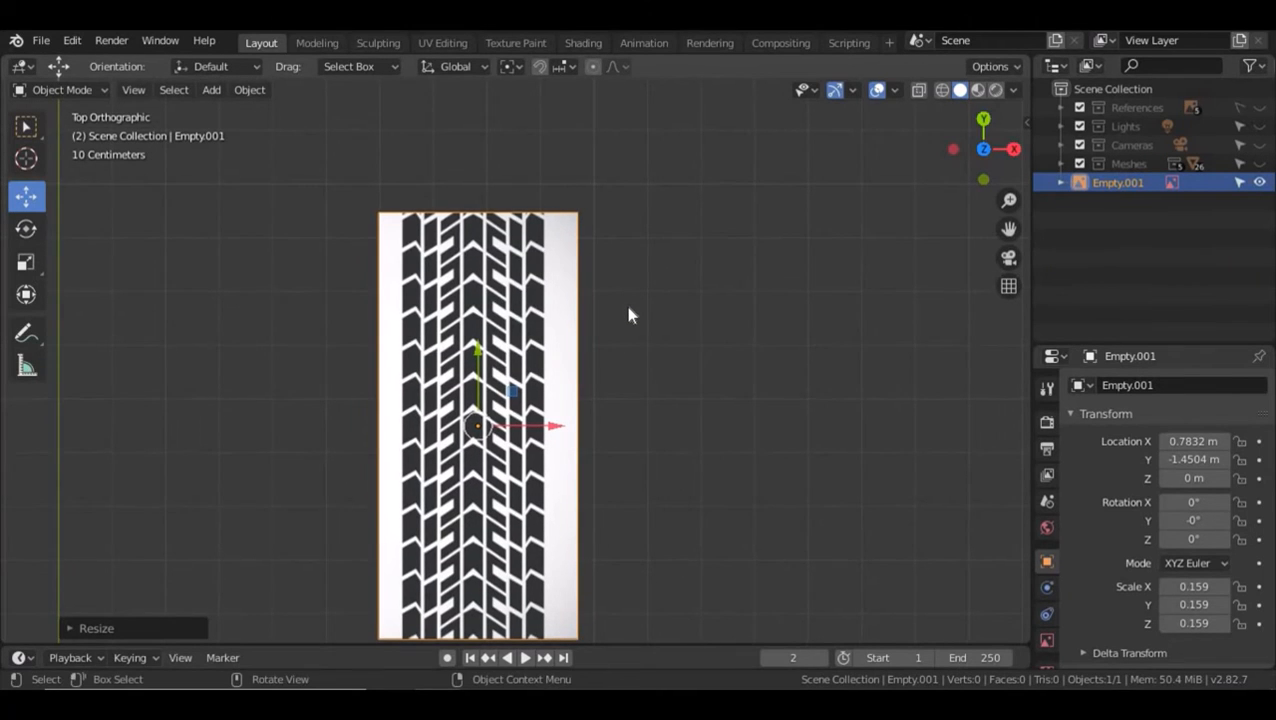
pyautogui.scroll(3, 628, 315)
pyautogui.scroll(-1, 628, 315)
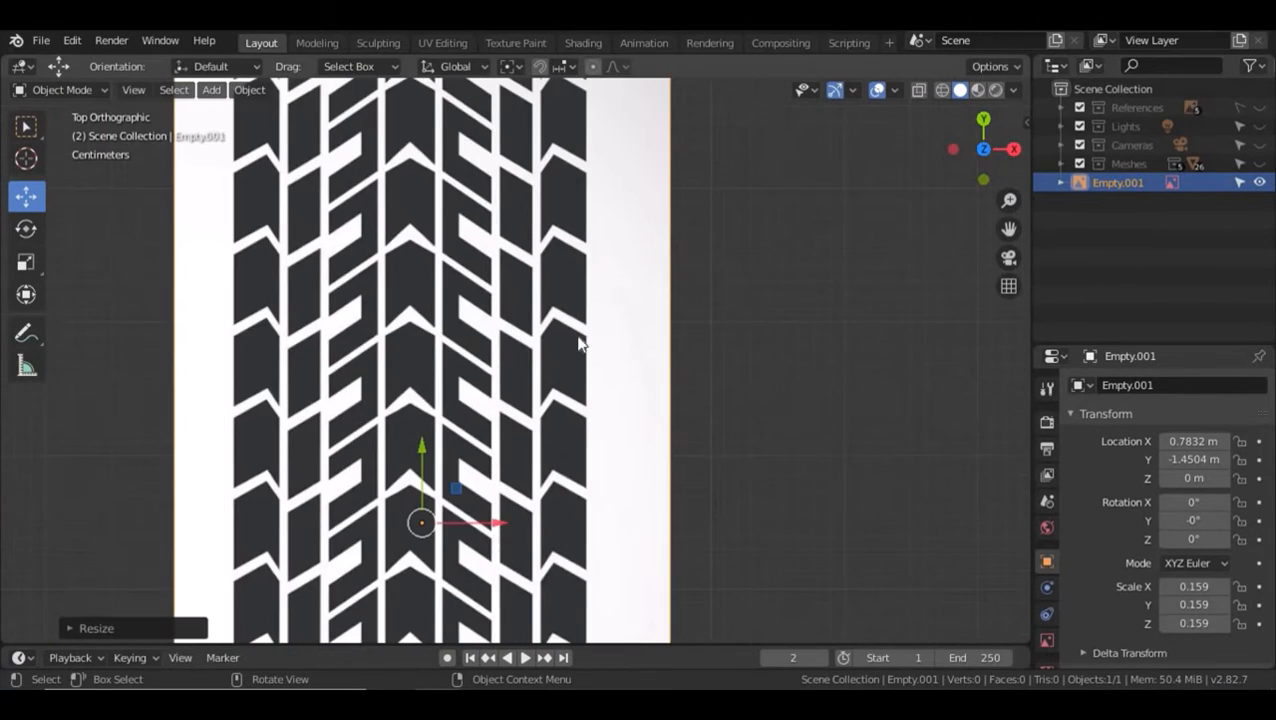
pyautogui.keyDown('shift'); pyautogui.moveTo(578, 342); pyautogui.dragTo(660, 435, button='middle'); pyautogui.keyUp('shift')
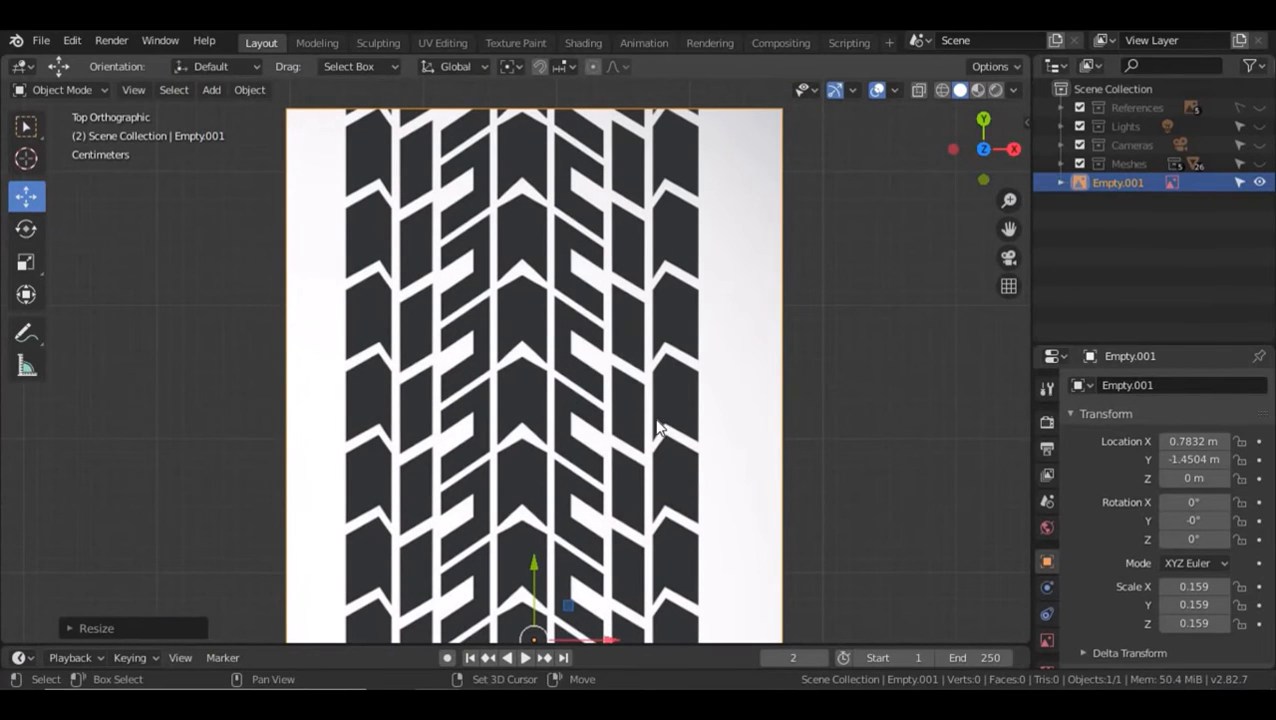
pyautogui.hotkey('shift', 'a')
pyautogui.moveTo(665, 325)
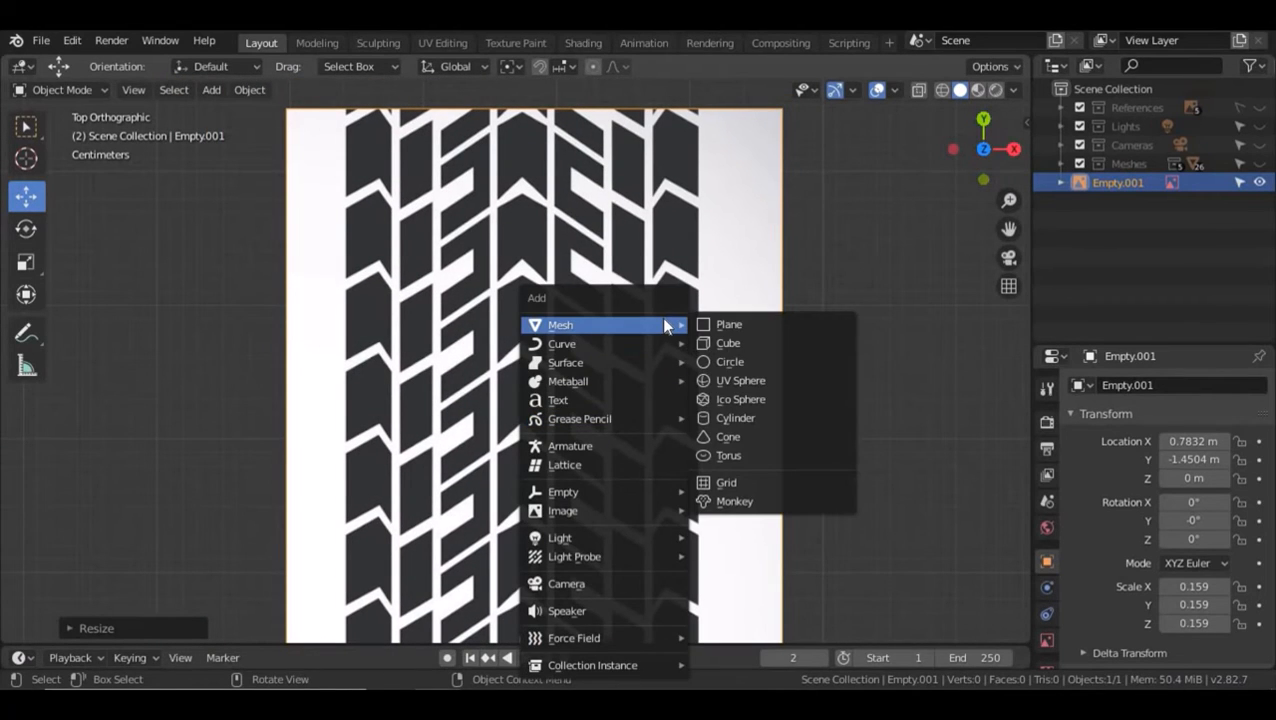
pyautogui.click(712, 324)
# - Move the plane over the tyre tread reference image
pyautogui.scroll(-6, 700, 328)
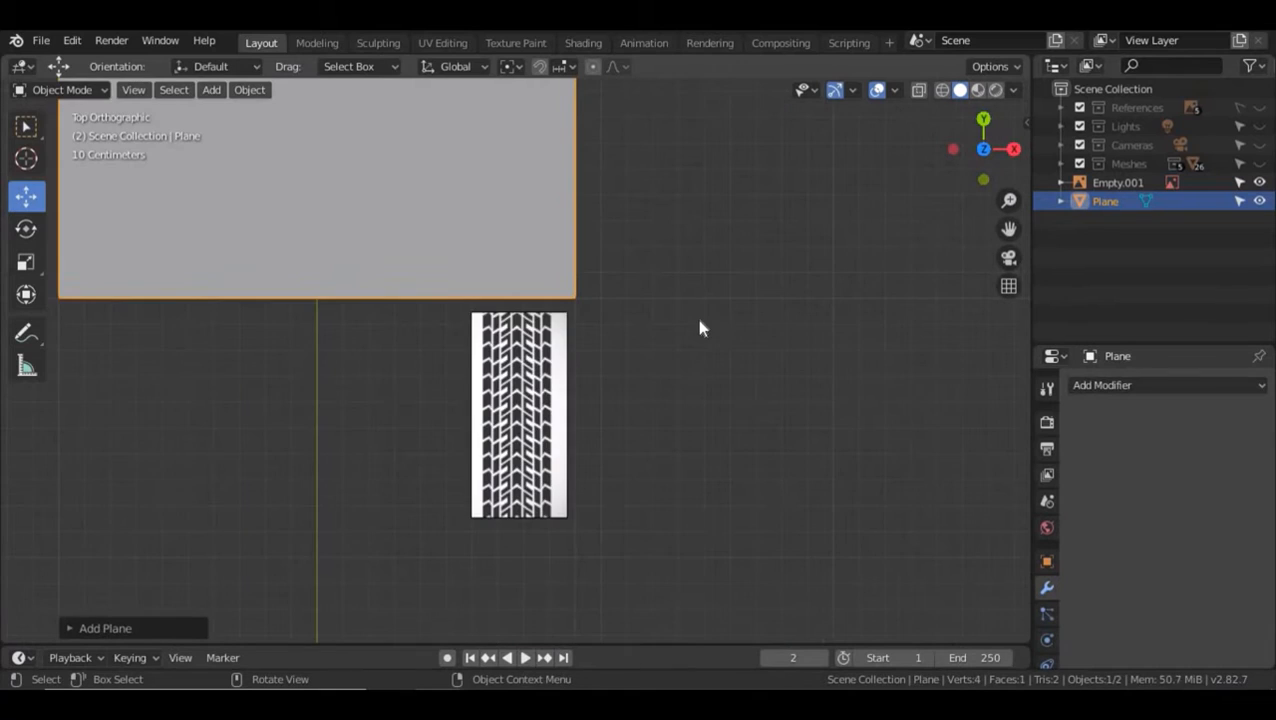
pyautogui.scroll(-4, 640, 310)
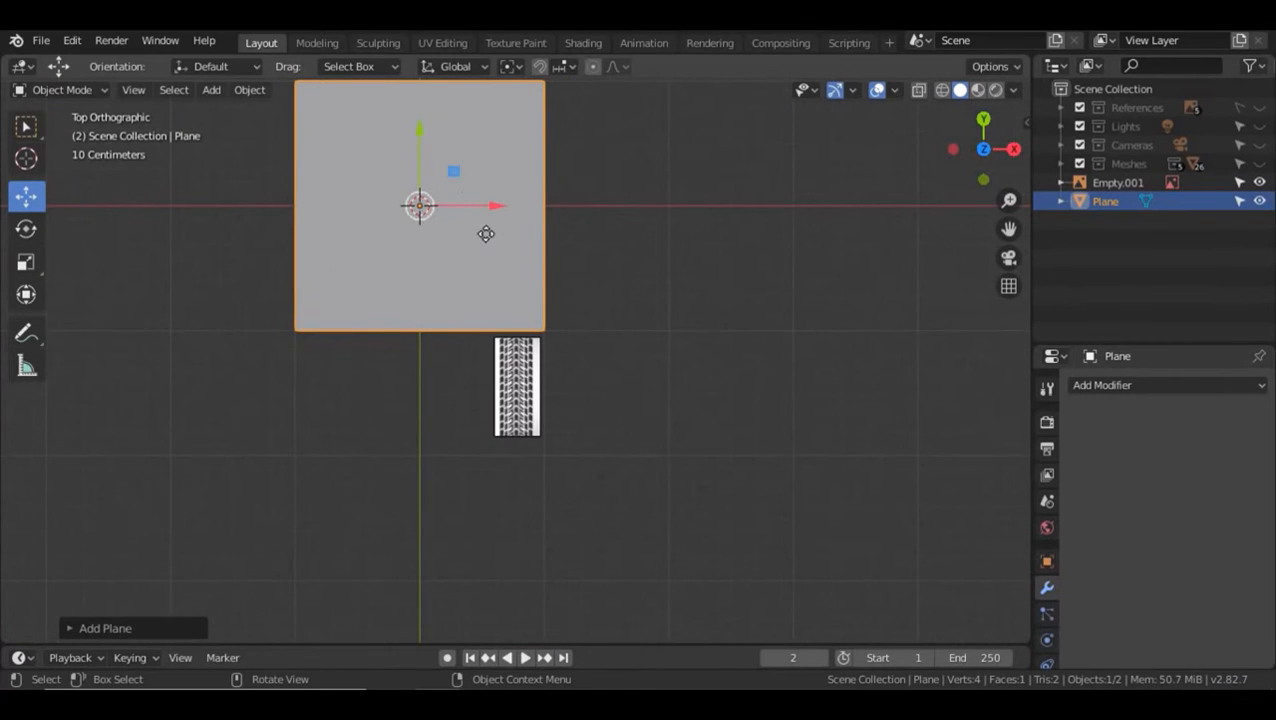
pyautogui.press('g')
pyautogui.click(584, 407)
pyautogui.scroll(5, 585, 412)
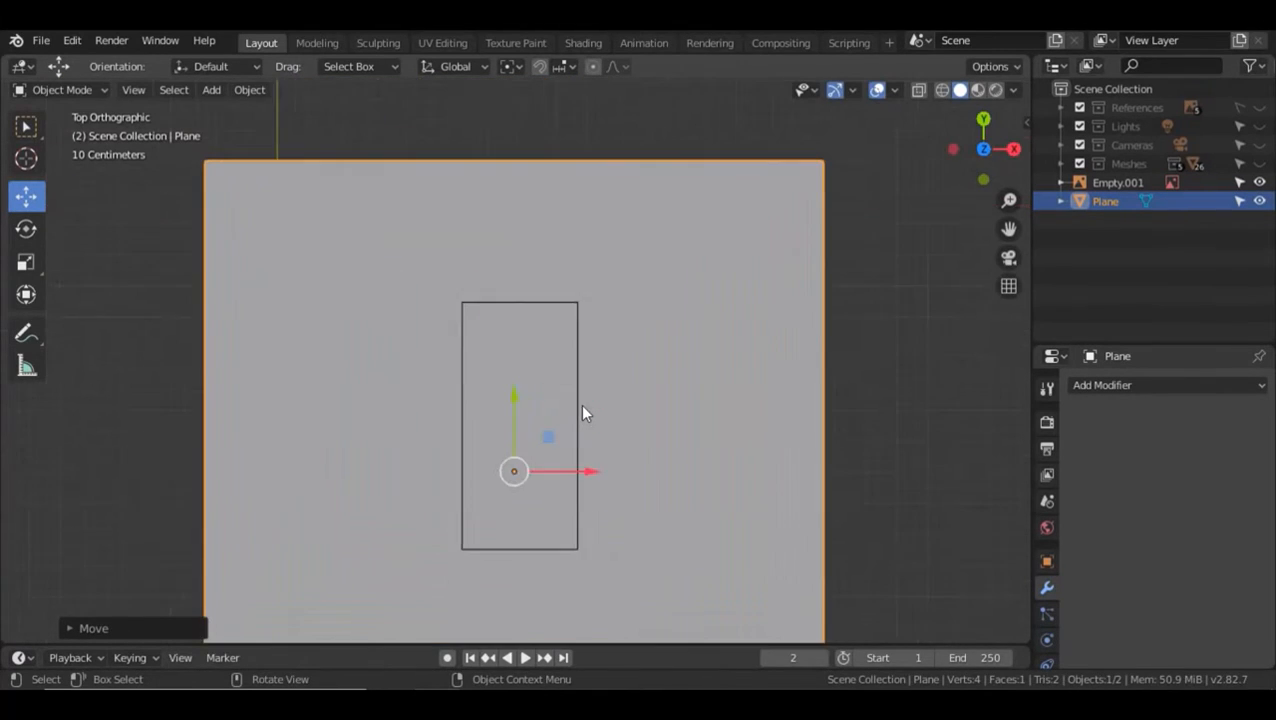
# - Scale the plane down to fit within the tread image and move it up towards the image's upper end
pyautogui.scroll(-4, 582, 410)
pyautogui.press('s')
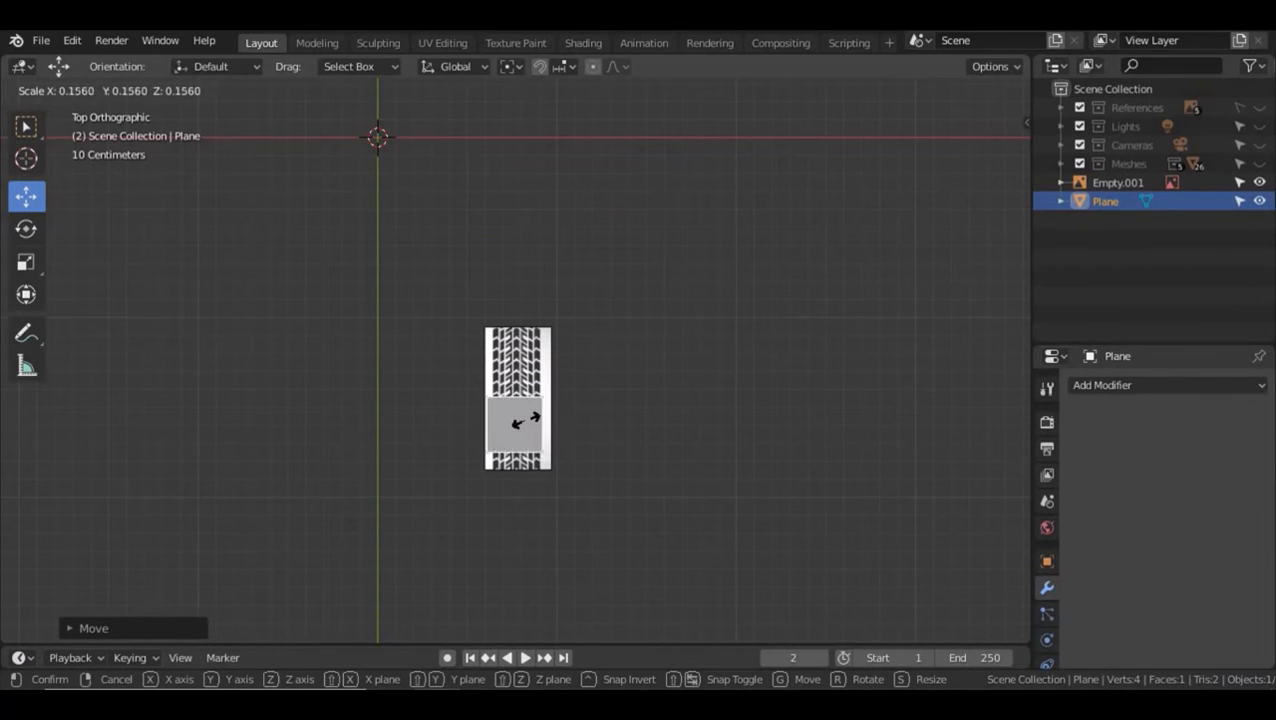
pyautogui.click(518, 427)
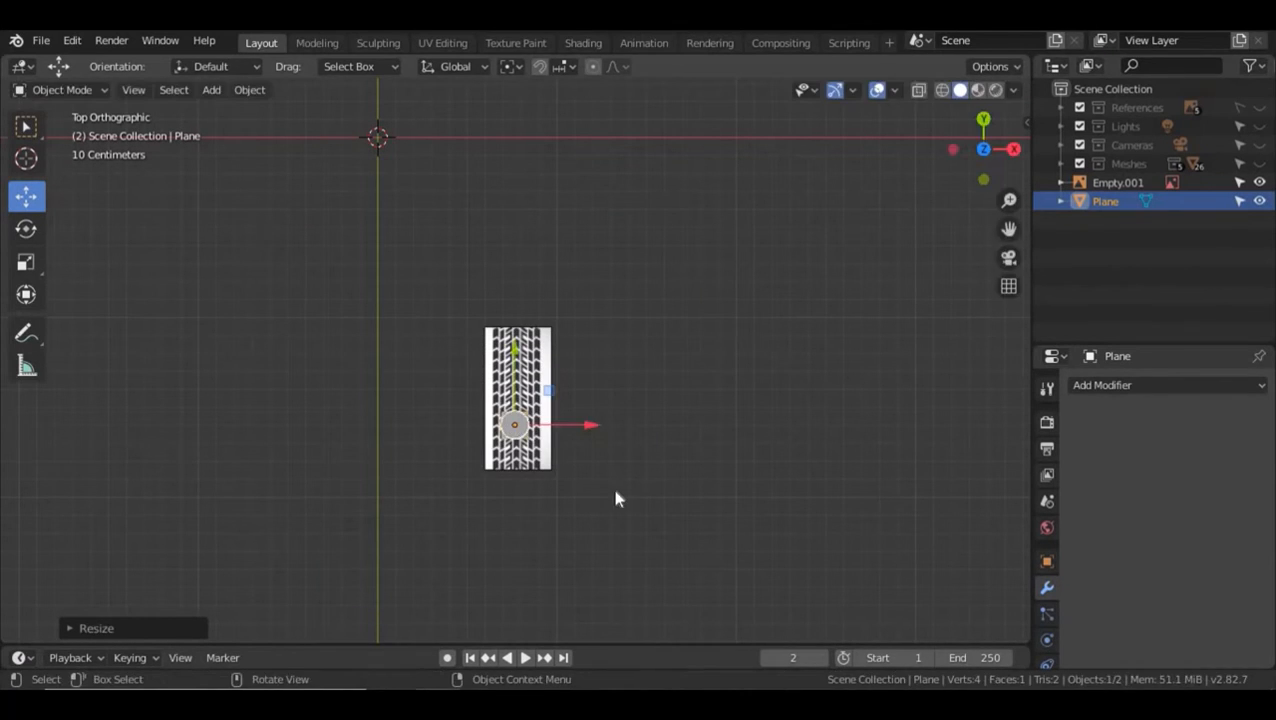
pyautogui.keyDown('shift'); pyautogui.moveTo(615, 498); pyautogui.dragTo(561, 515, button='middle'); pyautogui.keyUp('shift')
pyautogui.scroll(5, 558, 513)
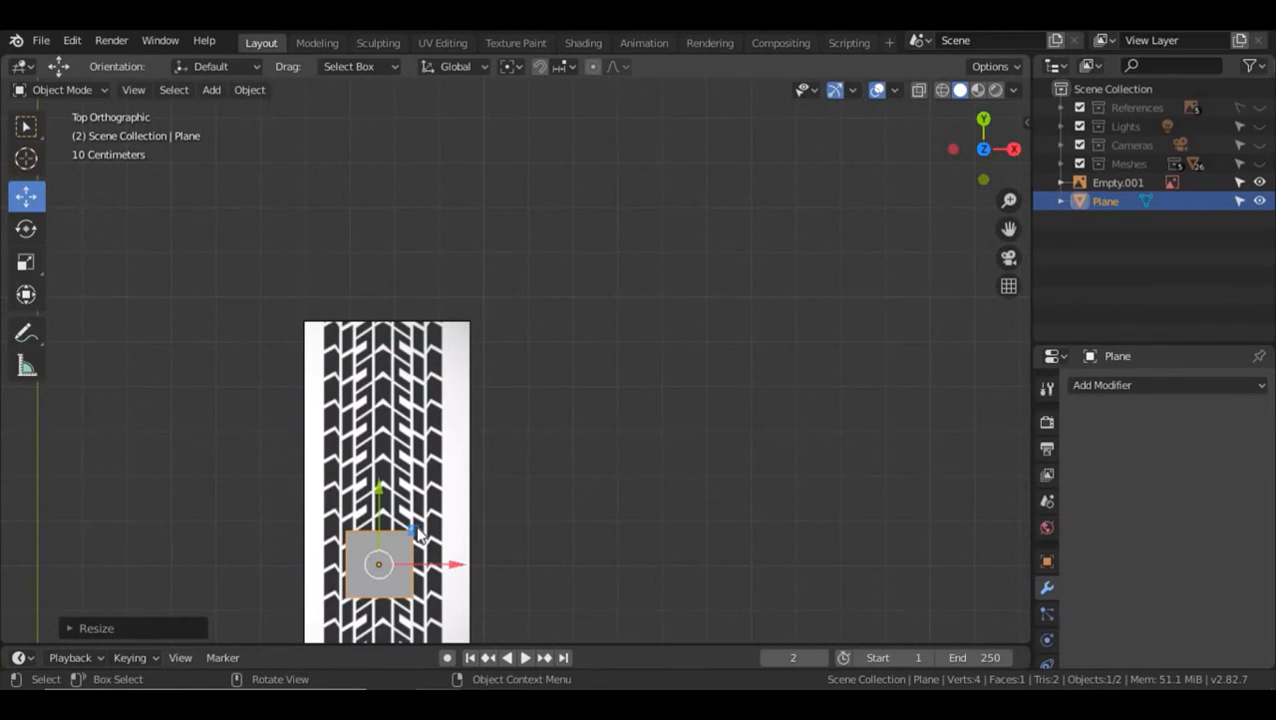
pyautogui.moveTo(410, 500); pyautogui.dragTo(387, 341)
# - Shrink the plane further in wireframe view and align its upper-left corner with a tread block in the leftmost column
pyautogui.keyDown('shift'); pyautogui.moveTo(473, 443); pyautogui.dragTo(636, 489, button='middle'); pyautogui.keyUp('shift')
pyautogui.scroll(4, 636, 497)
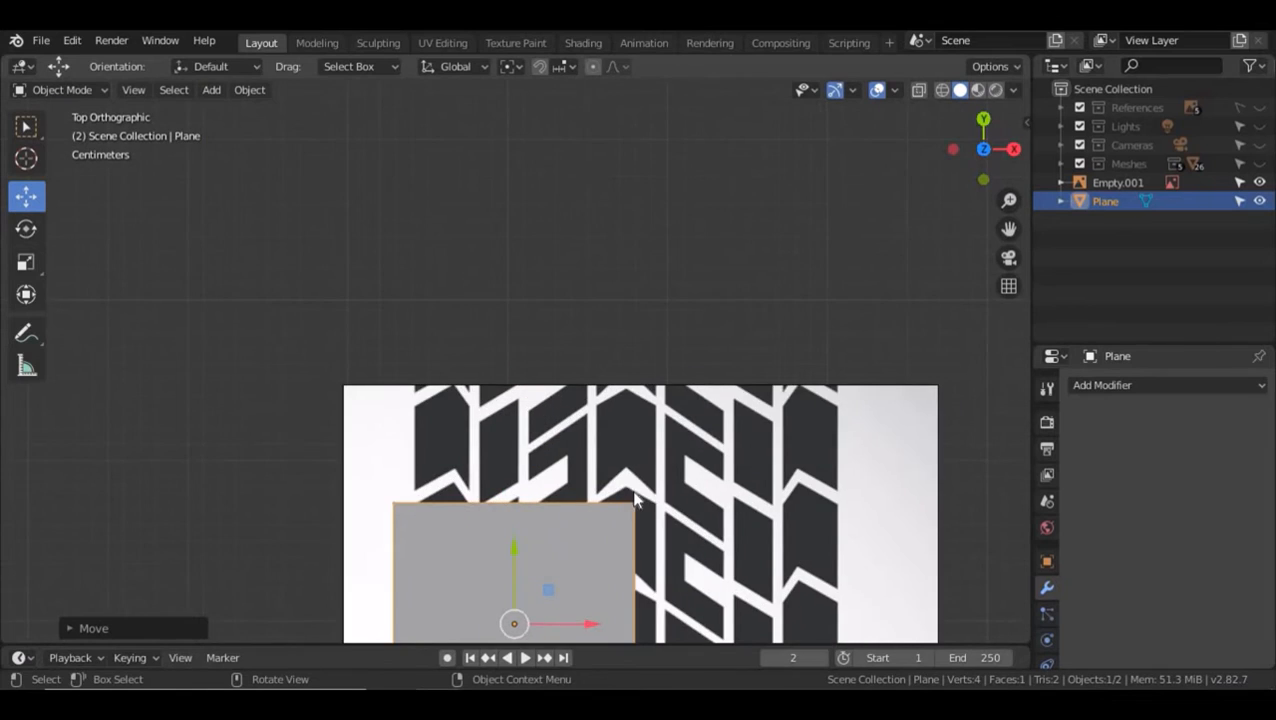
pyautogui.keyDown('shift'); pyautogui.moveTo(636, 497); pyautogui.dragTo(650, 258, button='middle'); pyautogui.keyUp('shift')
pyautogui.hotkey('shift', 'z')
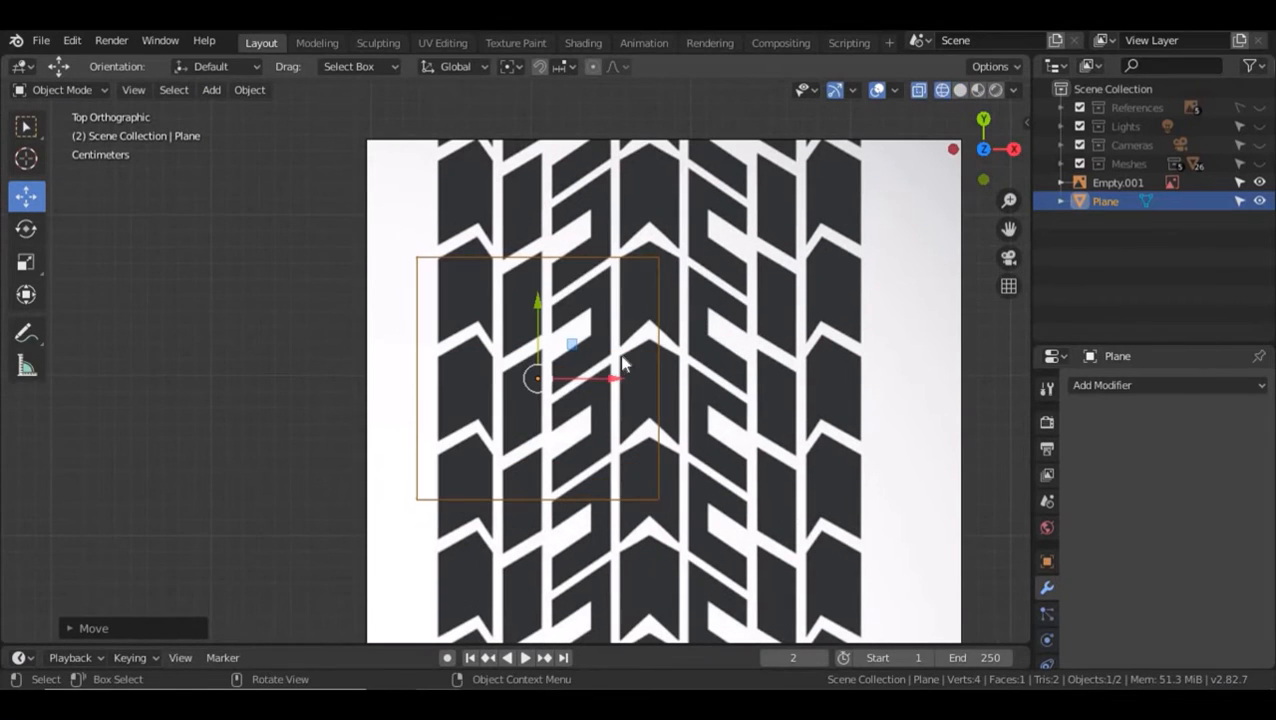
pyautogui.press('s')
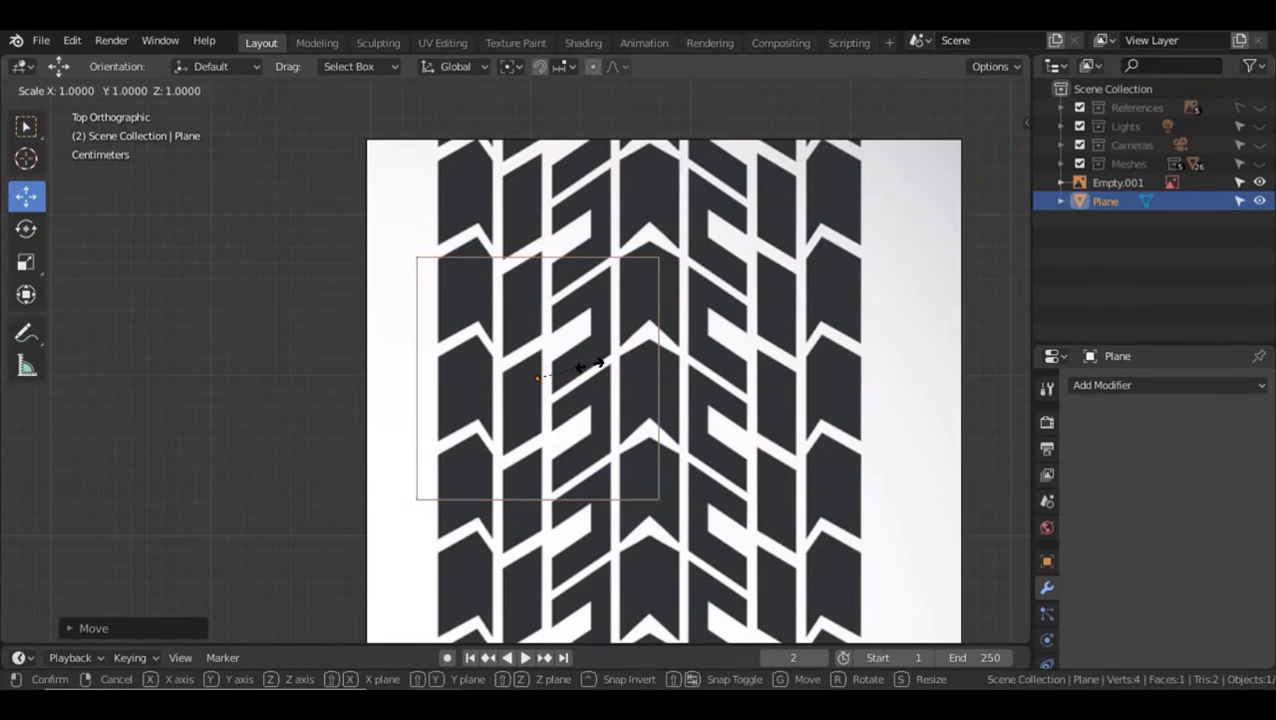
pyautogui.click(540, 379)
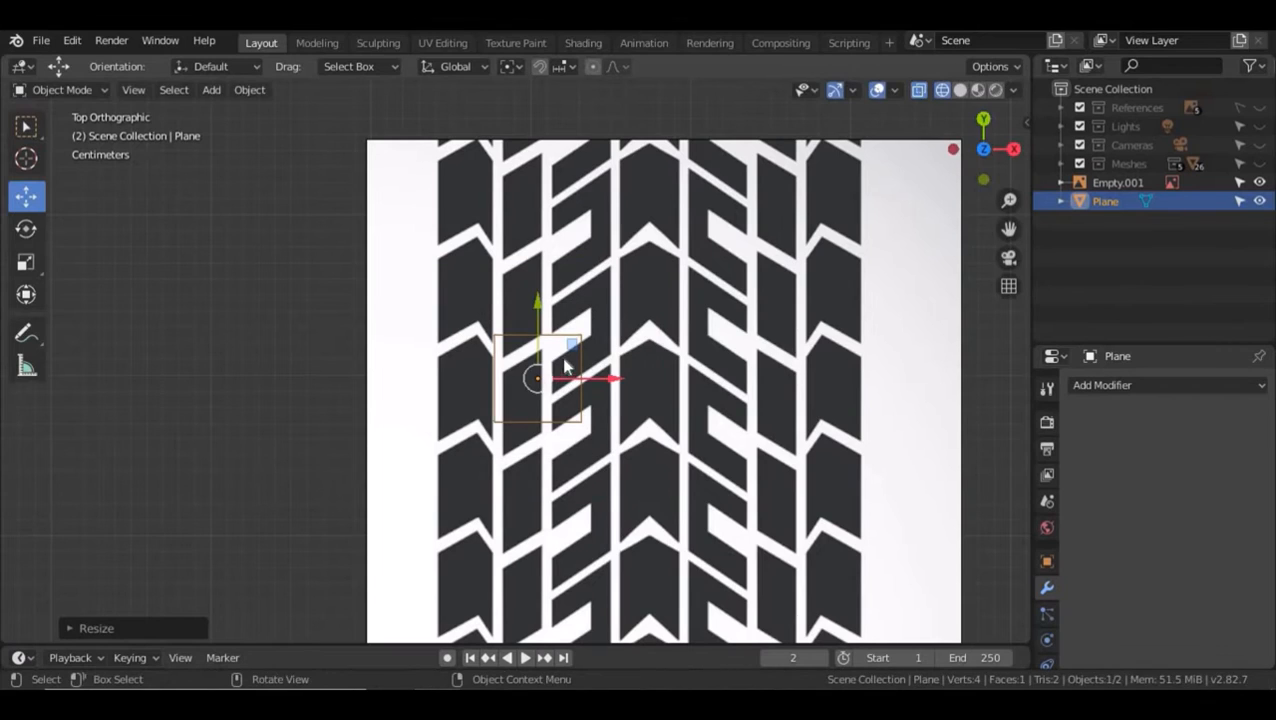
pyautogui.moveTo(571, 349); pyautogui.dragTo(510, 262)
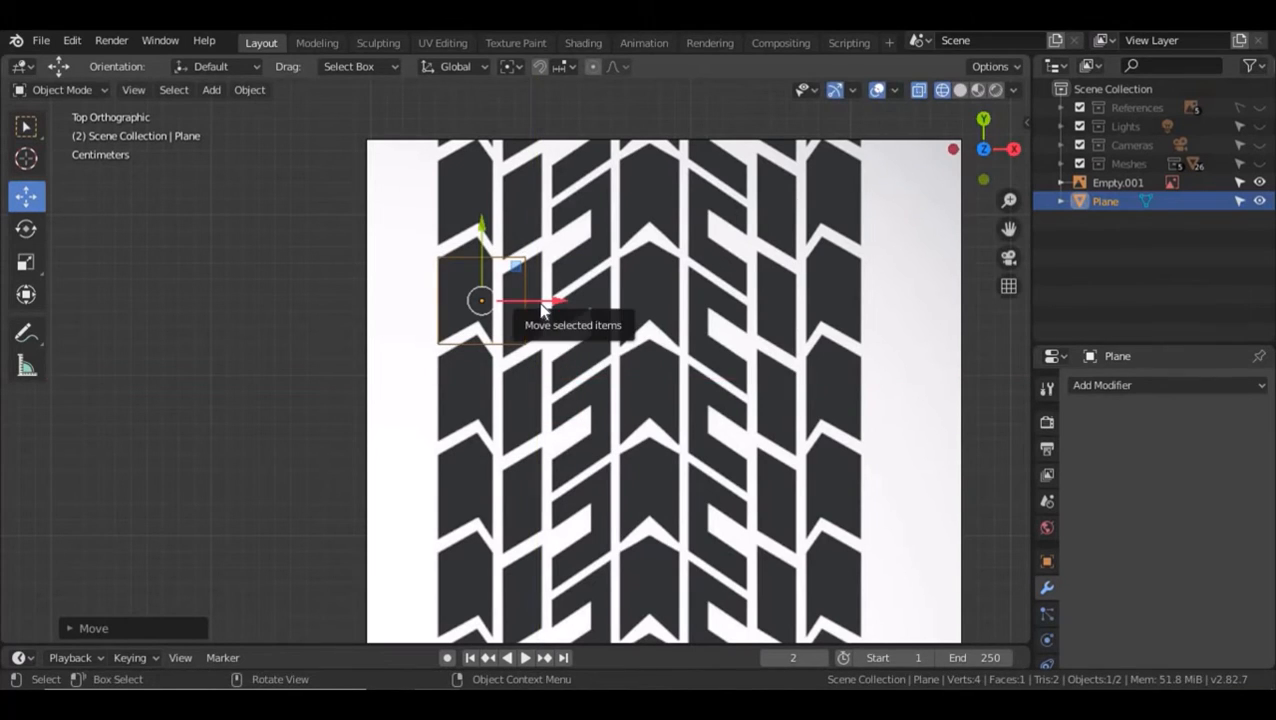
# - Move the plane's right edge inward along X to match the width of the leftmost tread block
pyautogui.press('Tab')
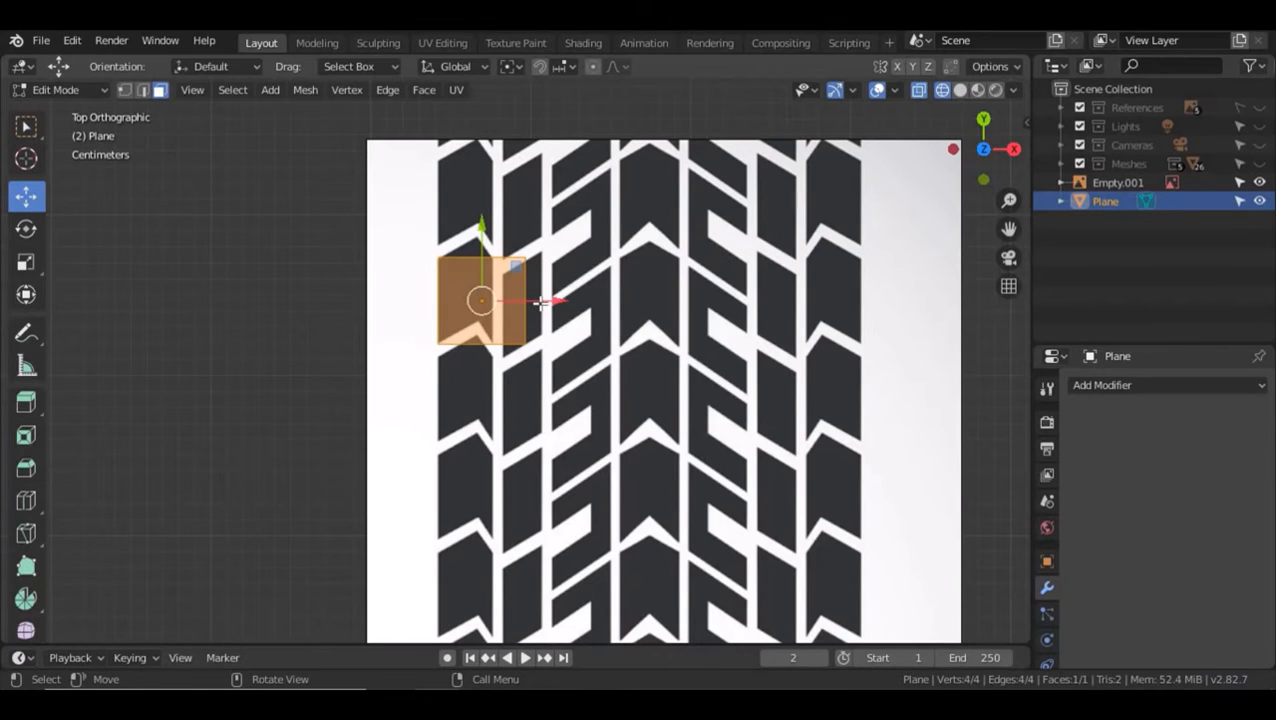
pyautogui.press('2')
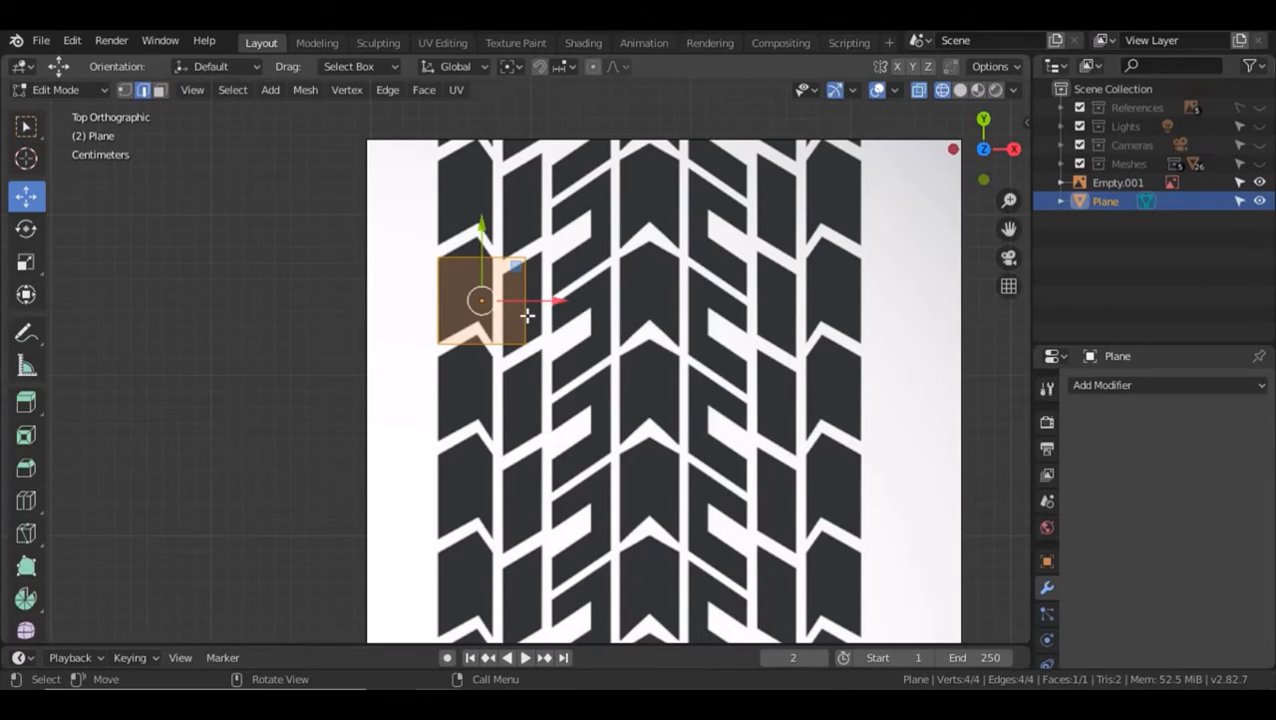
pyautogui.click(525, 316)
pyautogui.press('g')
pyautogui.press('x')
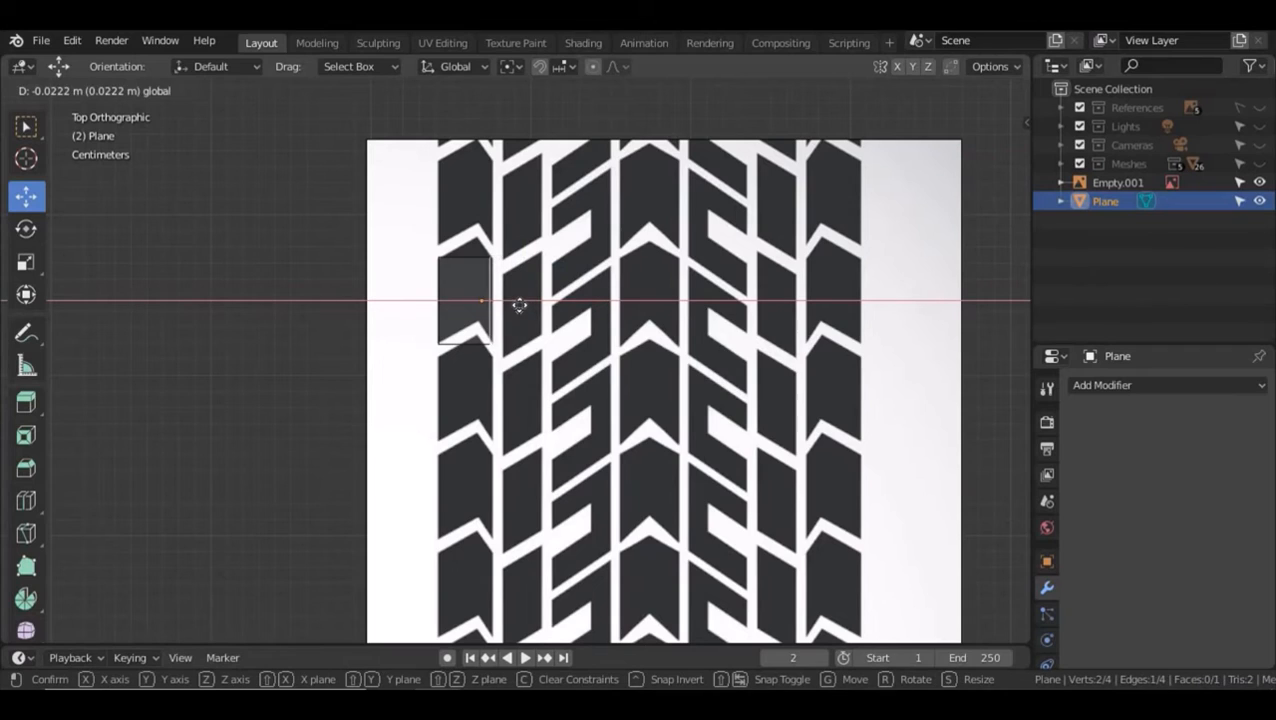
pyautogui.click(521, 303)
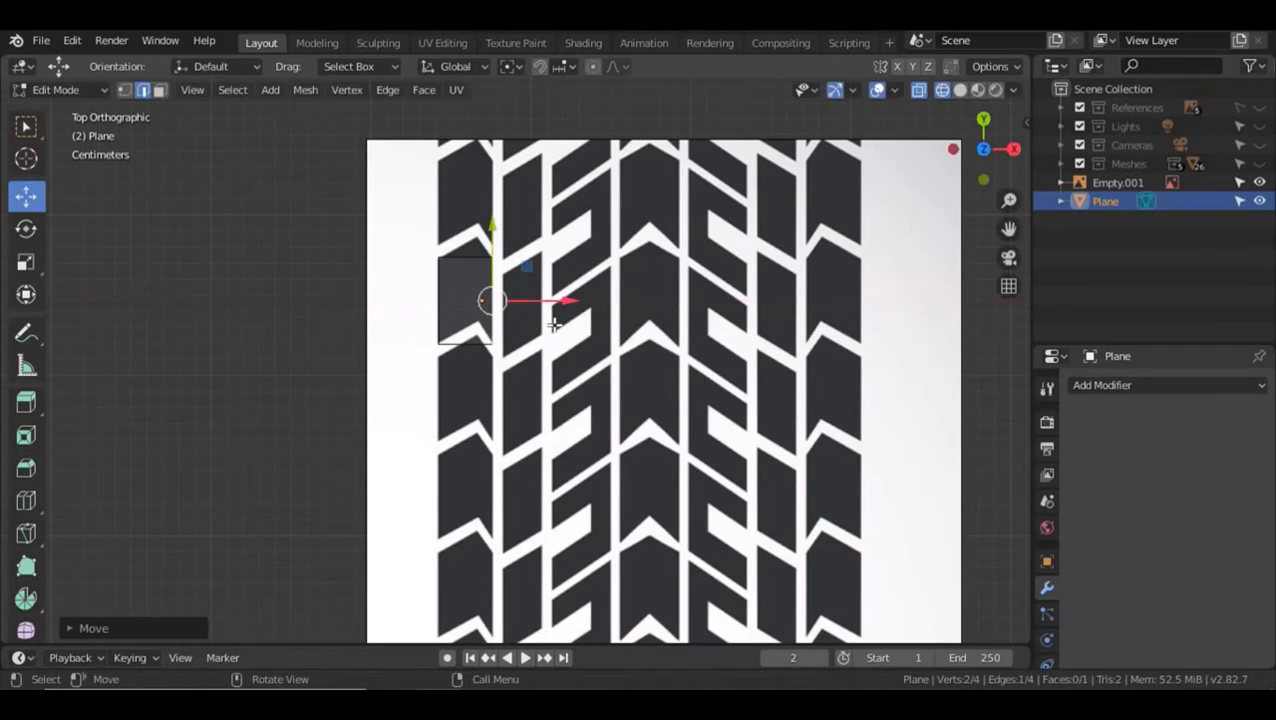
# - Add a vertical loop cut at the tread block's peak and move it up to form the chevron outline
pyautogui.hotkey('ctrl', 'r')
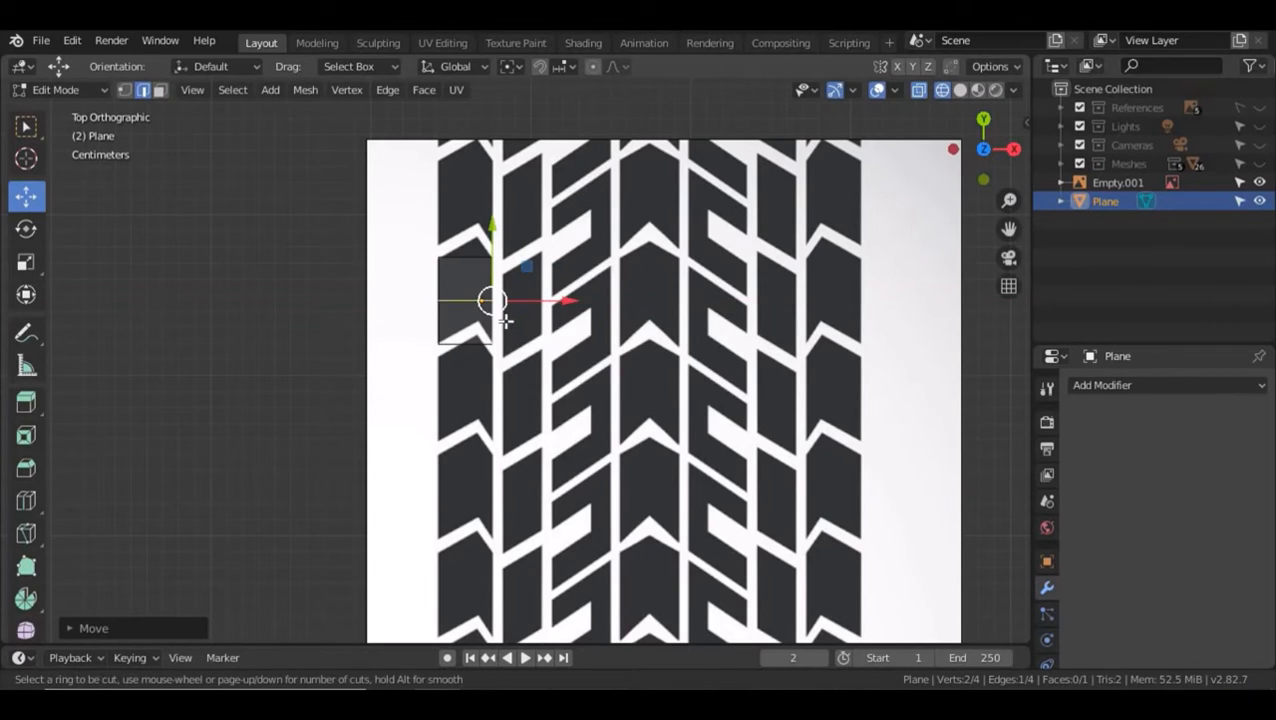
pyautogui.click(480, 256)
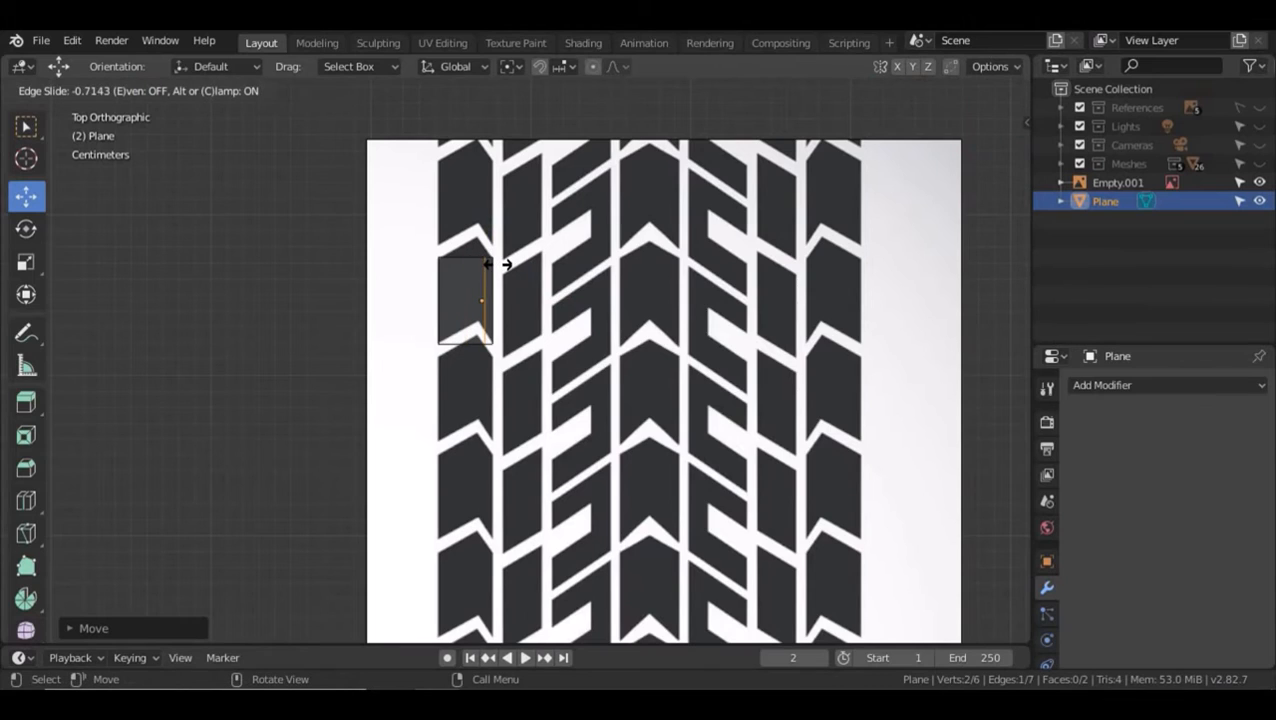
pyautogui.click(486, 264)
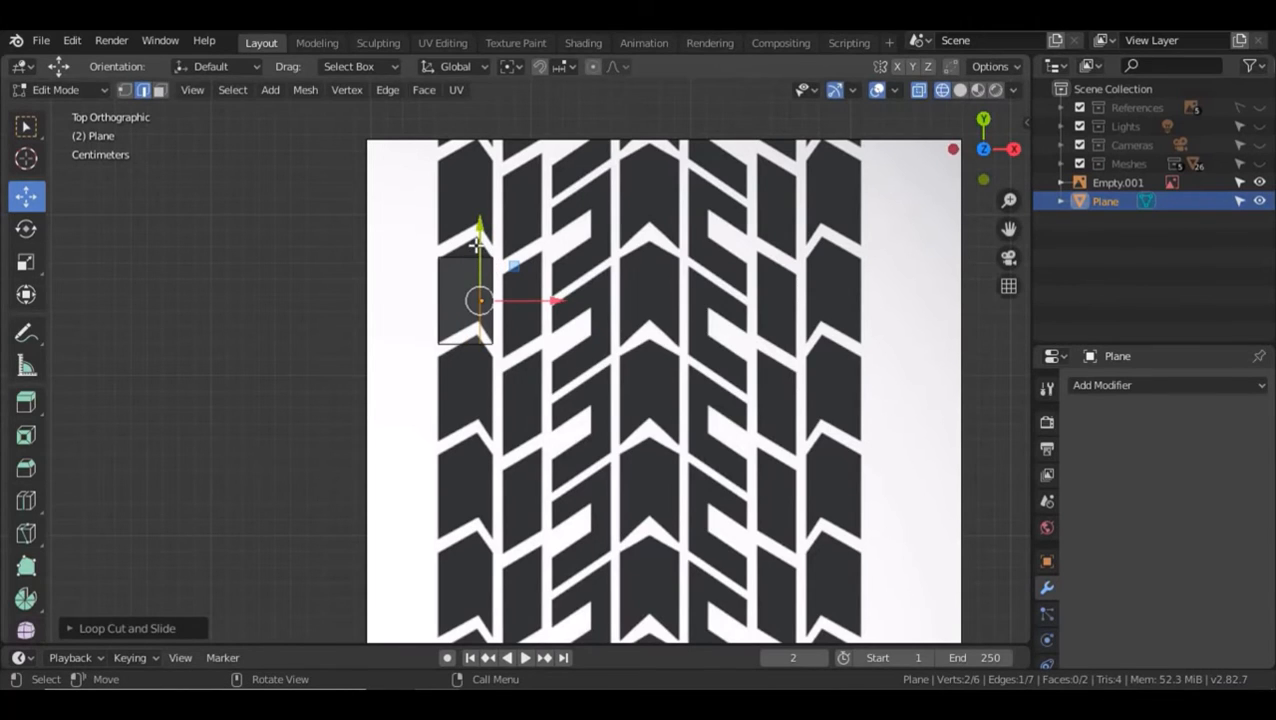
pyautogui.moveTo(475, 230)
pyautogui.mouseDown()
pyautogui.moveTo(472, 216)
pyautogui.moveTo(473, 228)
pyautogui.mouseUp()
pyautogui.moveTo(567, 376)
pyautogui.keyDown('shift'); pyautogui.mouseDown(button='middle')
pyautogui.moveTo(563, 478)
pyautogui.moveTo(584, 373)
pyautogui.mouseUp(button='middle'); pyautogui.keyUp('shift')
pyautogui.scroll(4, 562, 462)
pyautogui.scroll(1, 578, 376)
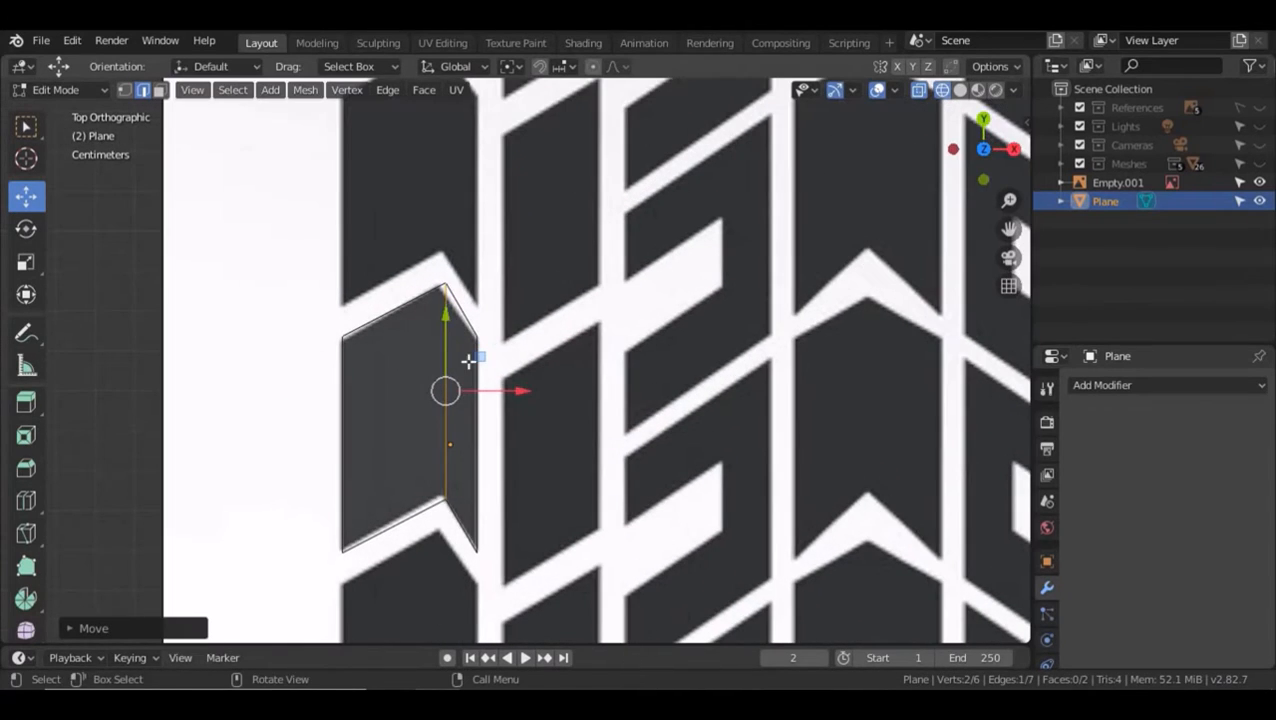
pyautogui.moveTo(478, 393); pyautogui.dragTo(460, 379)
pyautogui.scroll(-1, 705, 382)
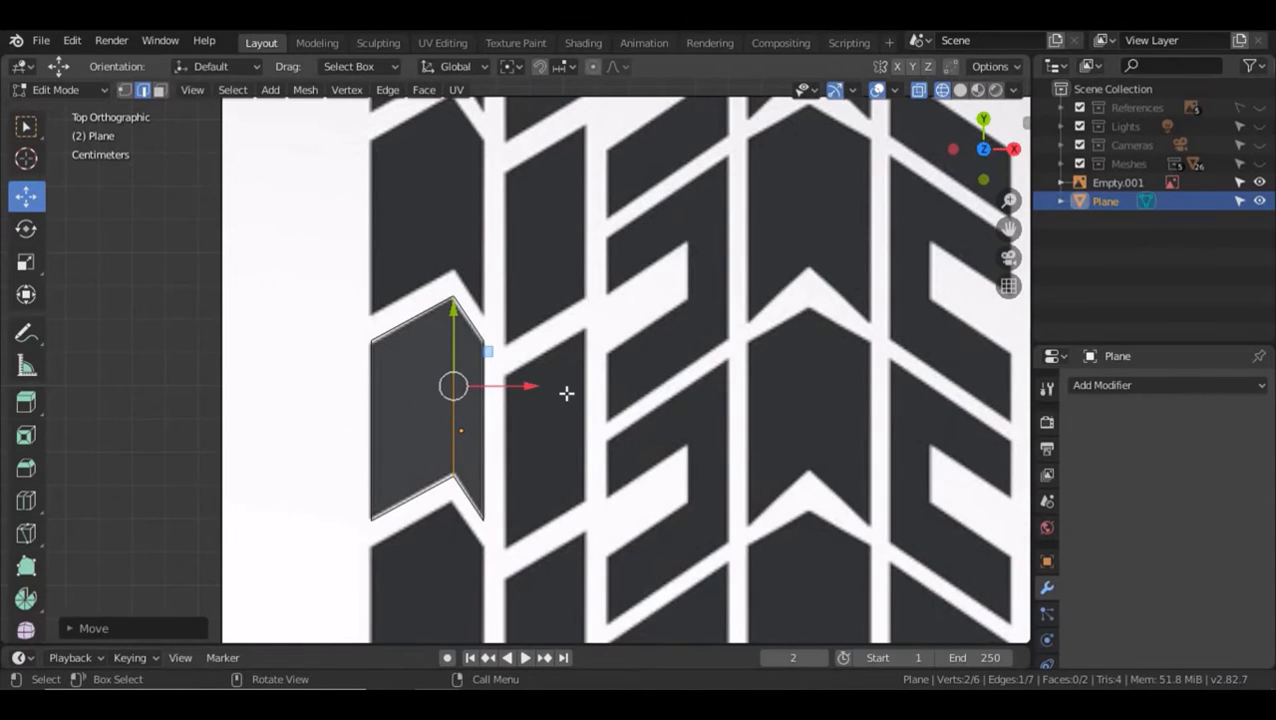
# - Duplicate the chevron block in solid view and place the copy over the block in the second tread column
pyautogui.press('Tab')
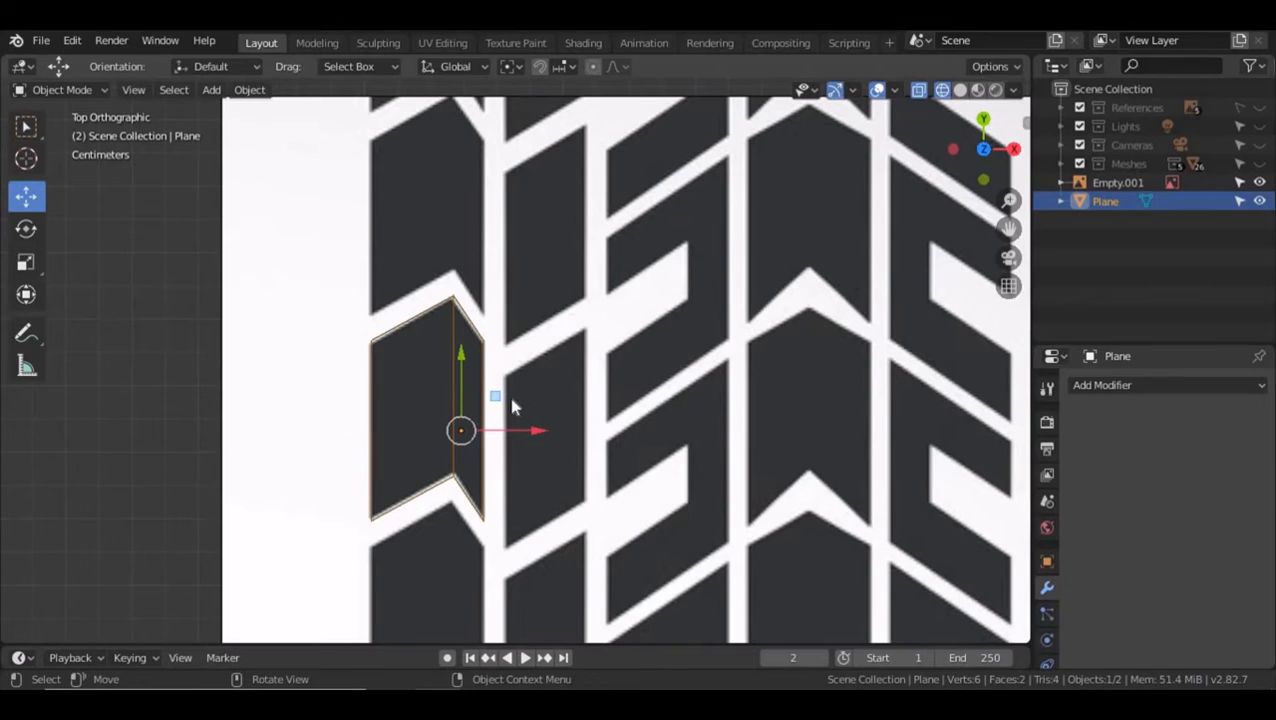
pyautogui.hotkey('shift', 'z')
pyautogui.hotkey('shift', 'd')
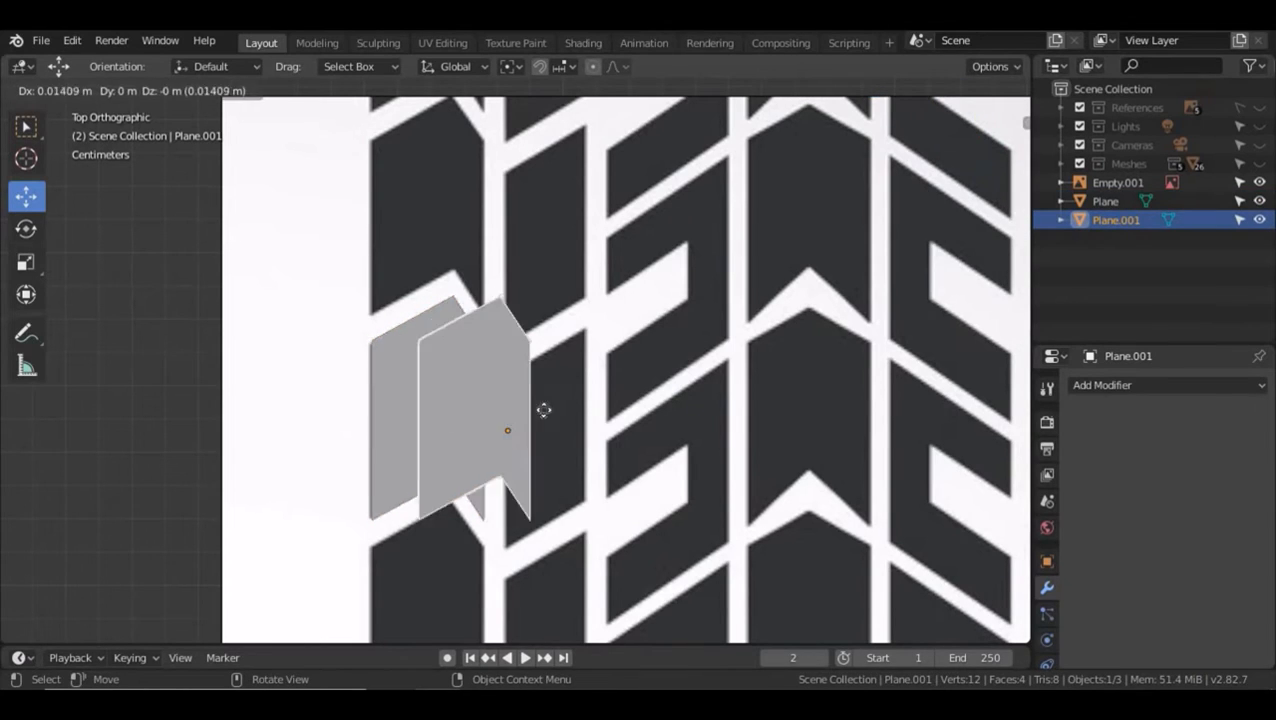
pyautogui.click(565, 434)
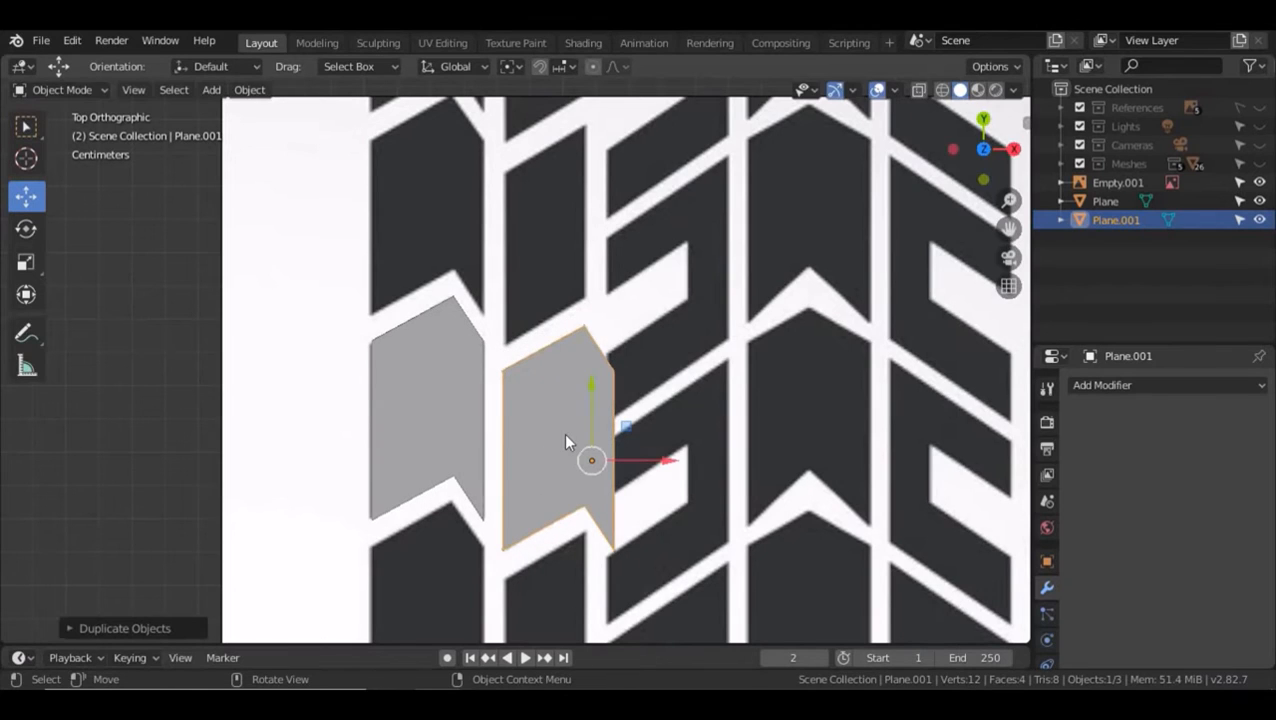
# - Delete the narrow right face of the duplicated block, keeping only the slanted four-sided shape
pyautogui.press('Tab')
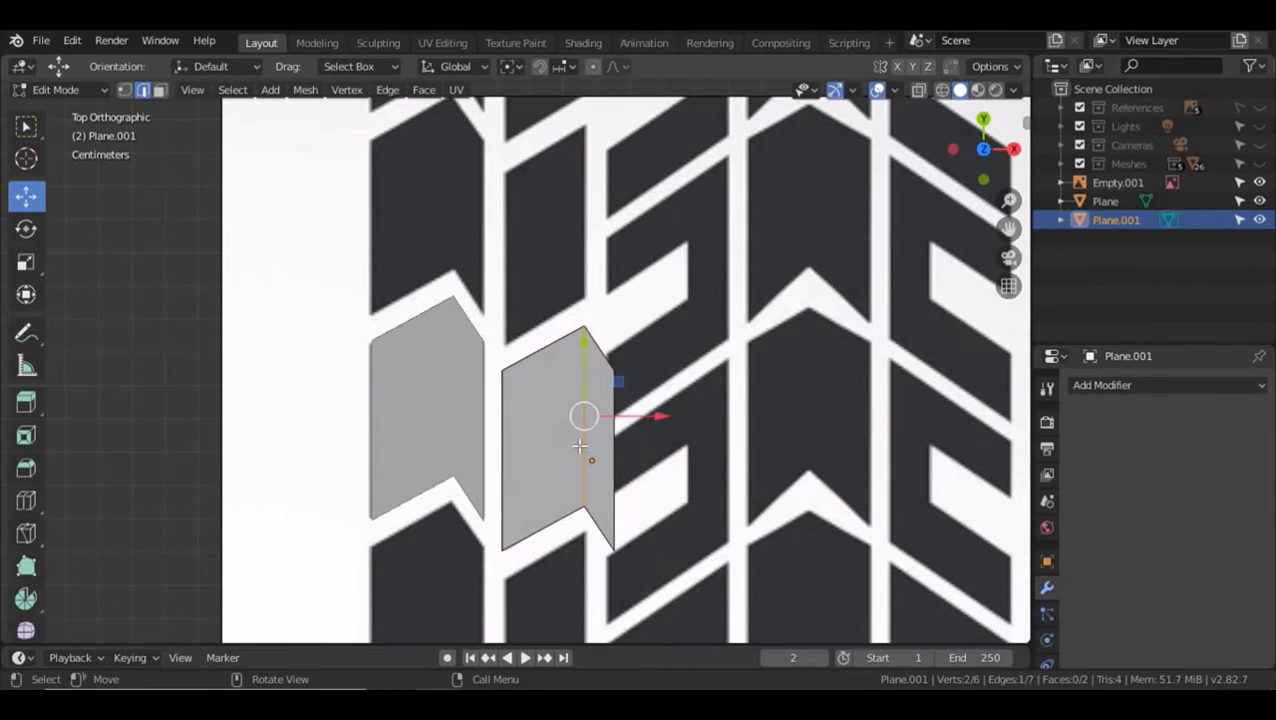
pyautogui.press('3')
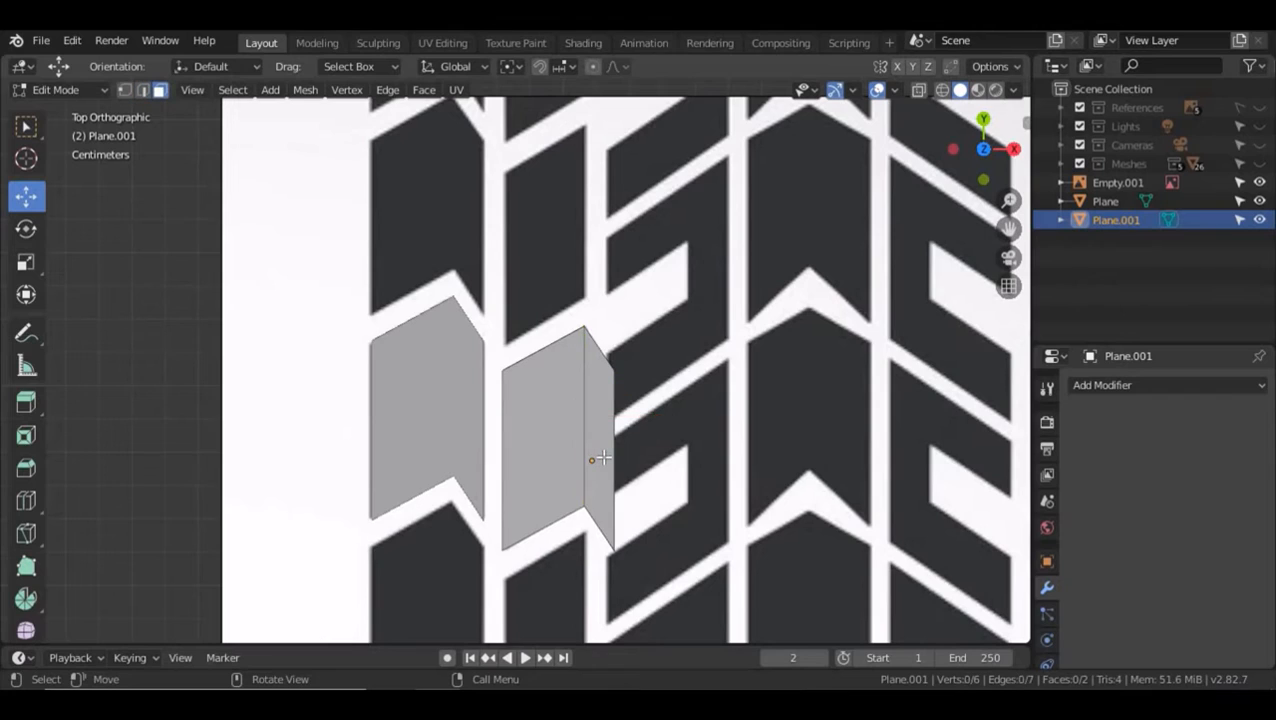
pyautogui.click(599, 457)
pyautogui.press('x')
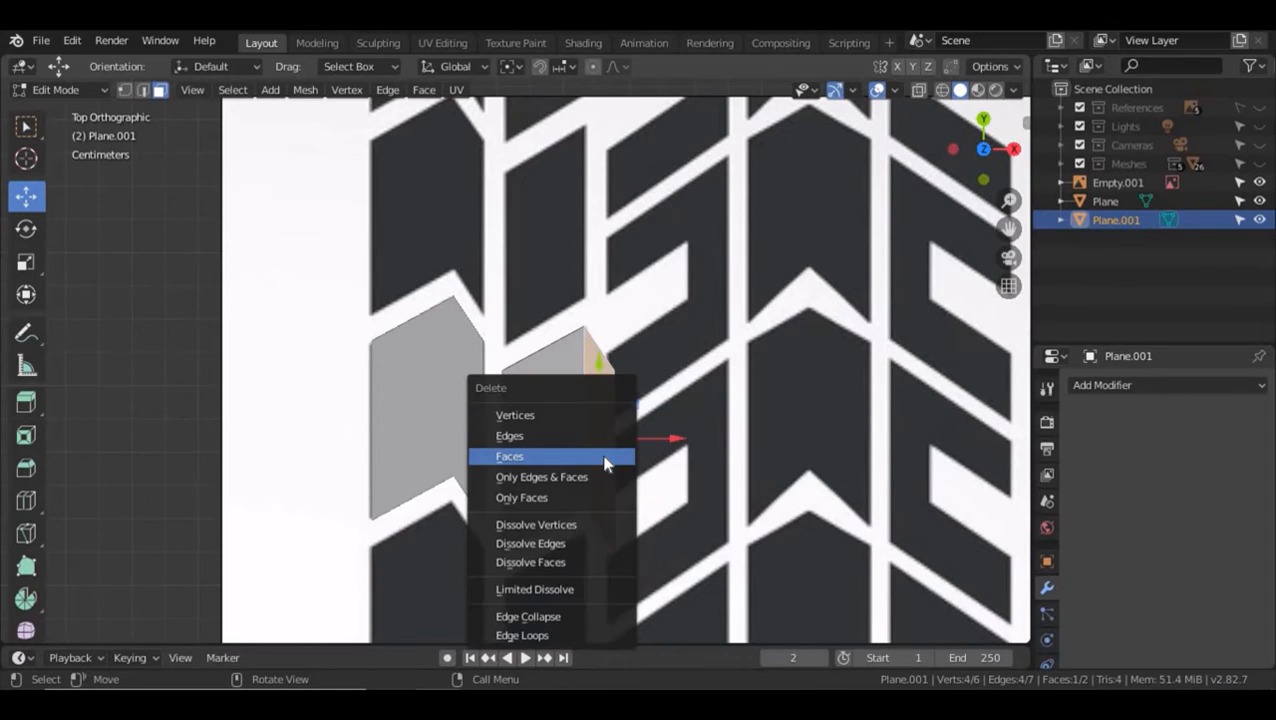
pyautogui.click(604, 456)
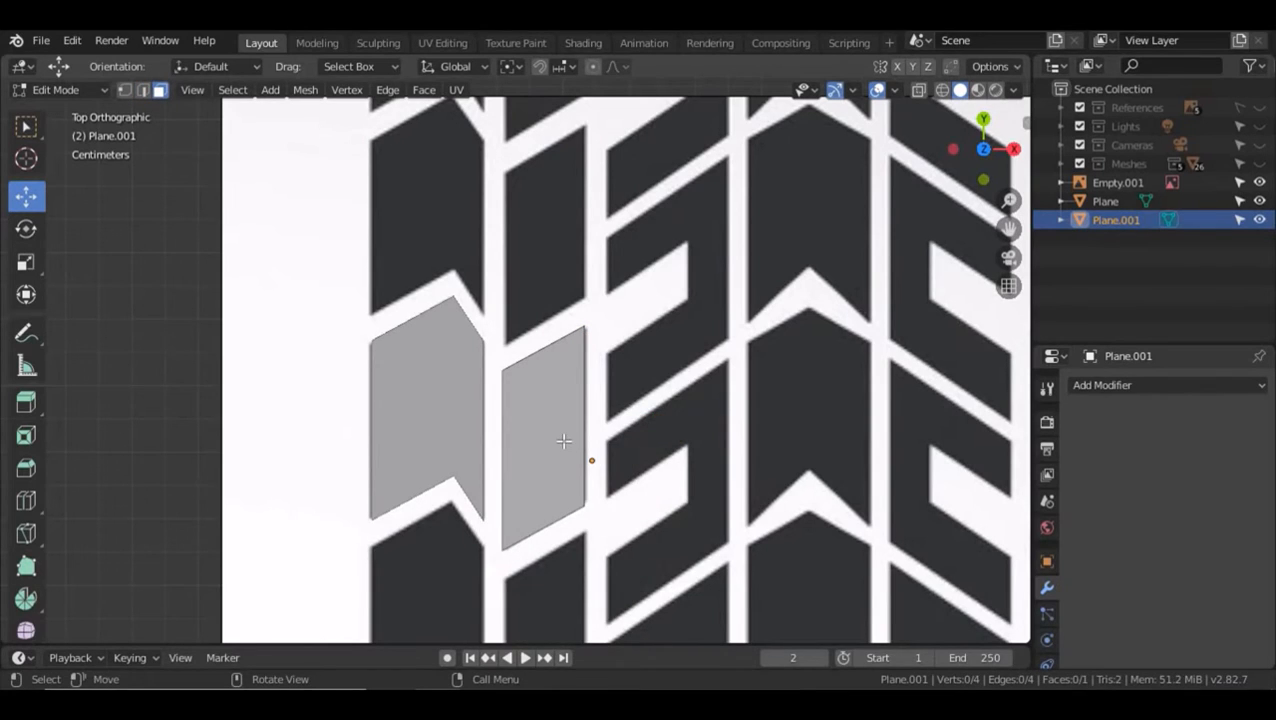
pyautogui.hotkey('shift', 'd')
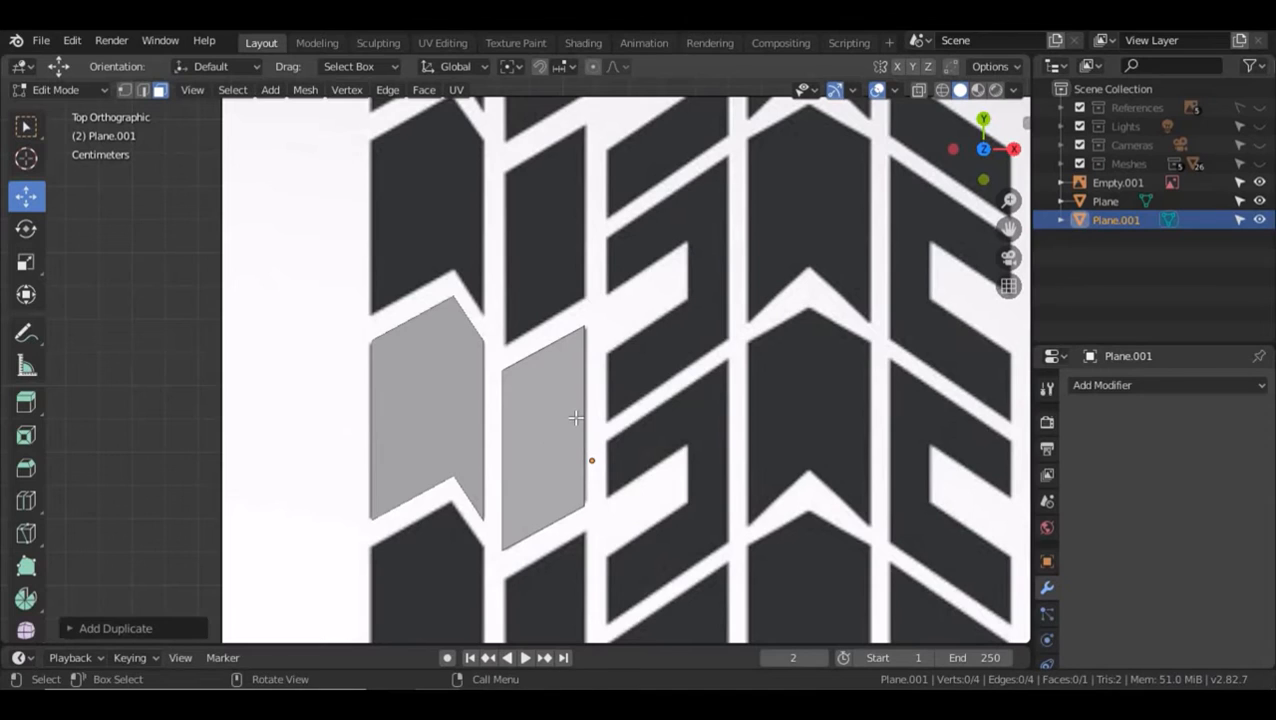
pyautogui.press('Tab')
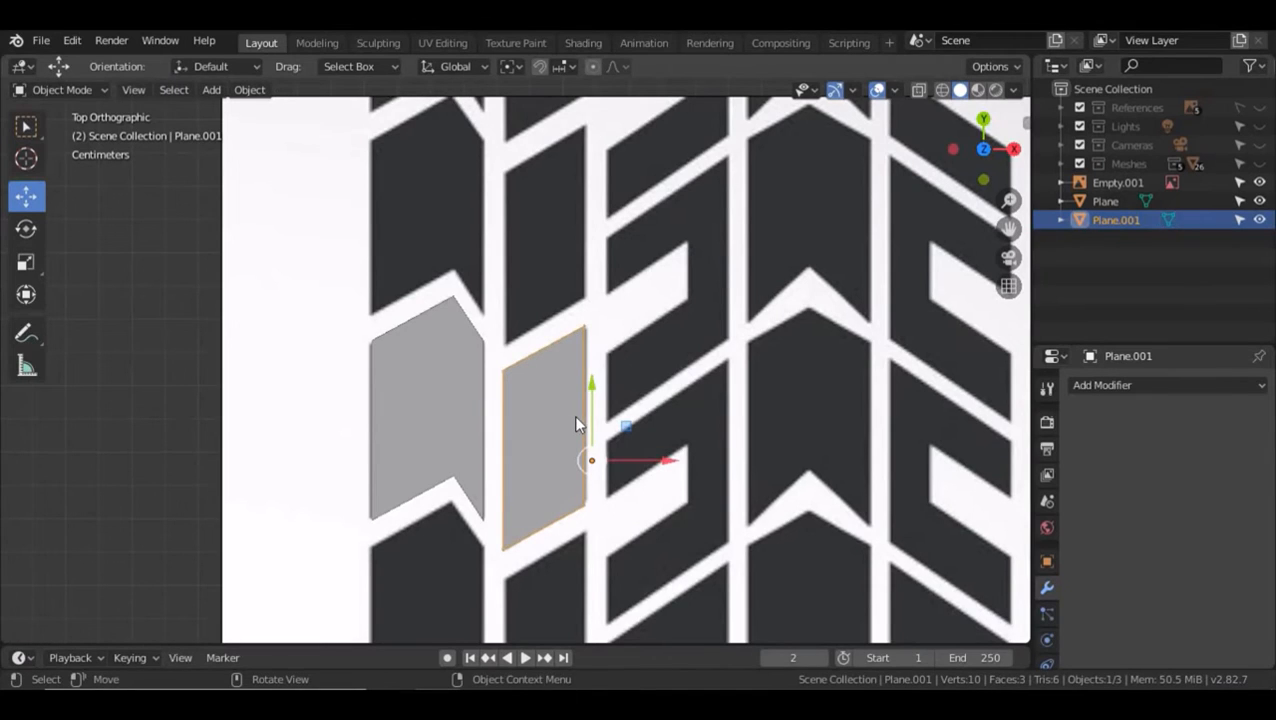
# - Duplicate the slanted block and place the copy over the notched block in the third tread column
pyautogui.hotkey('shift', 'd')
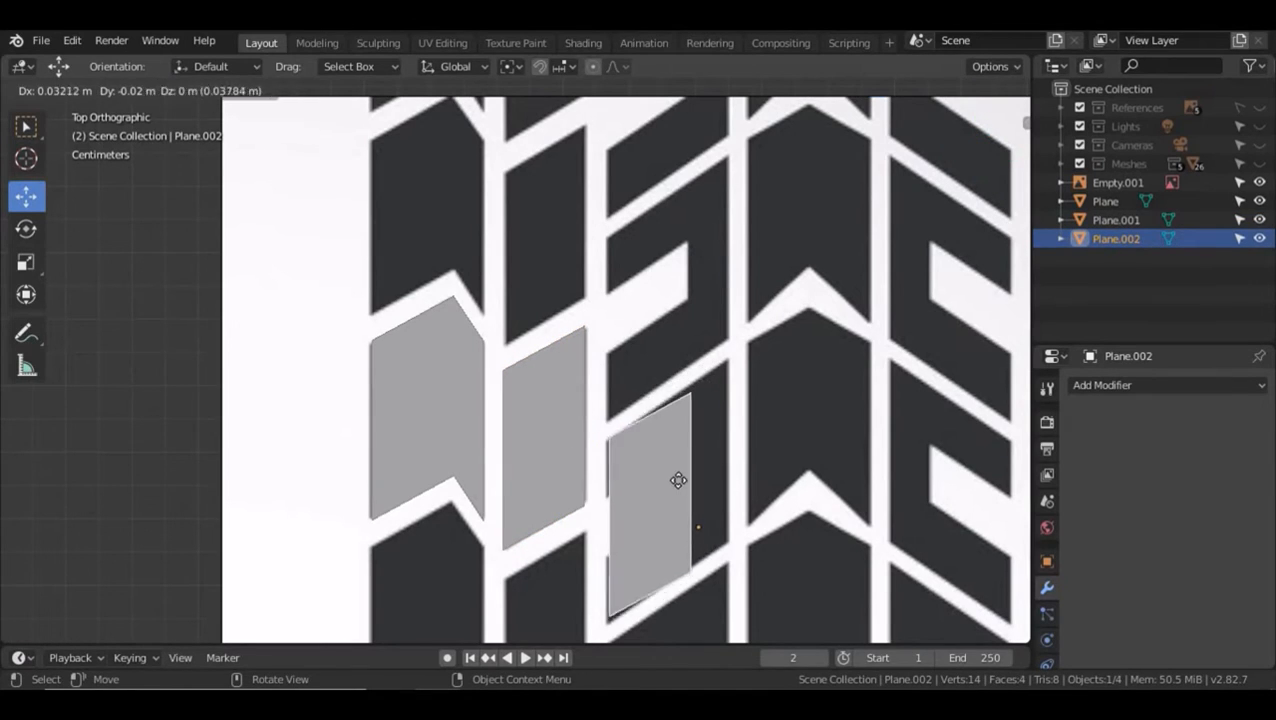
pyautogui.click(679, 494)
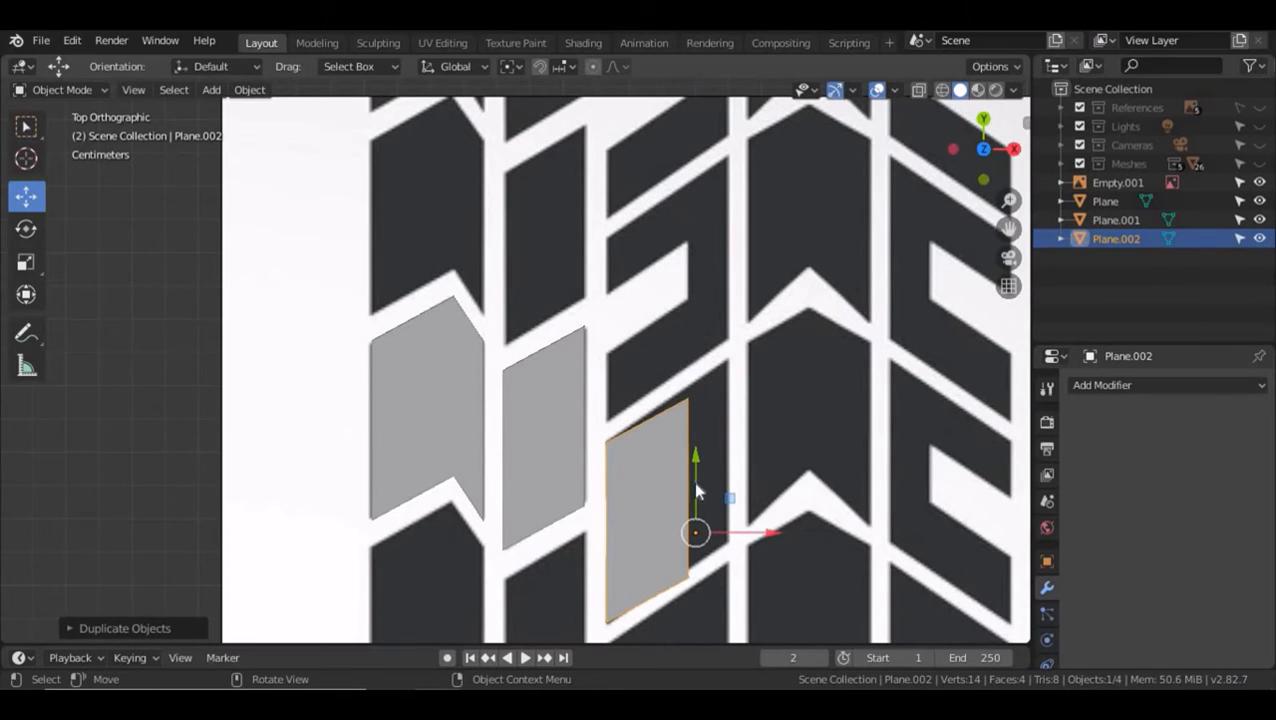
pyautogui.click(713, 495)
pyautogui.click(686, 478)
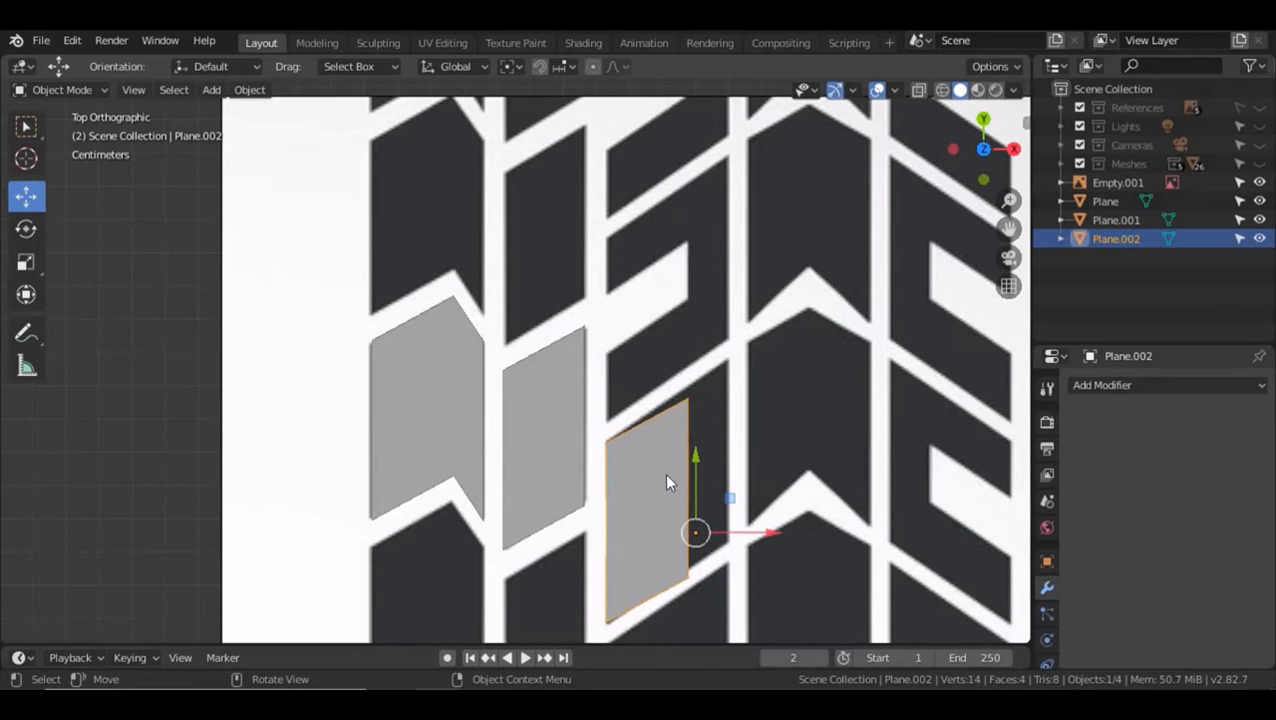
# - Move the third block's right edge about 0.012 m along X and 0.010 m along Y to match the reference
pyautogui.press('Tab')
pyautogui.click(684, 475)
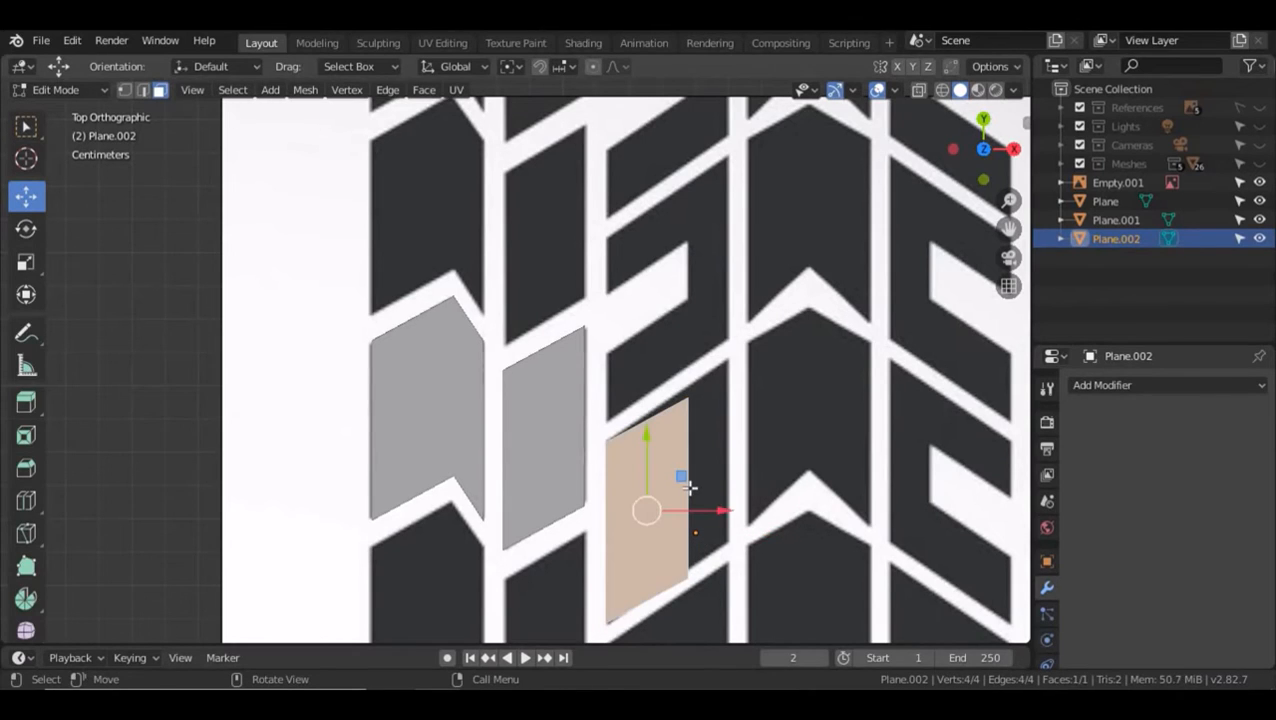
pyautogui.press('2')
pyautogui.click(687, 487)
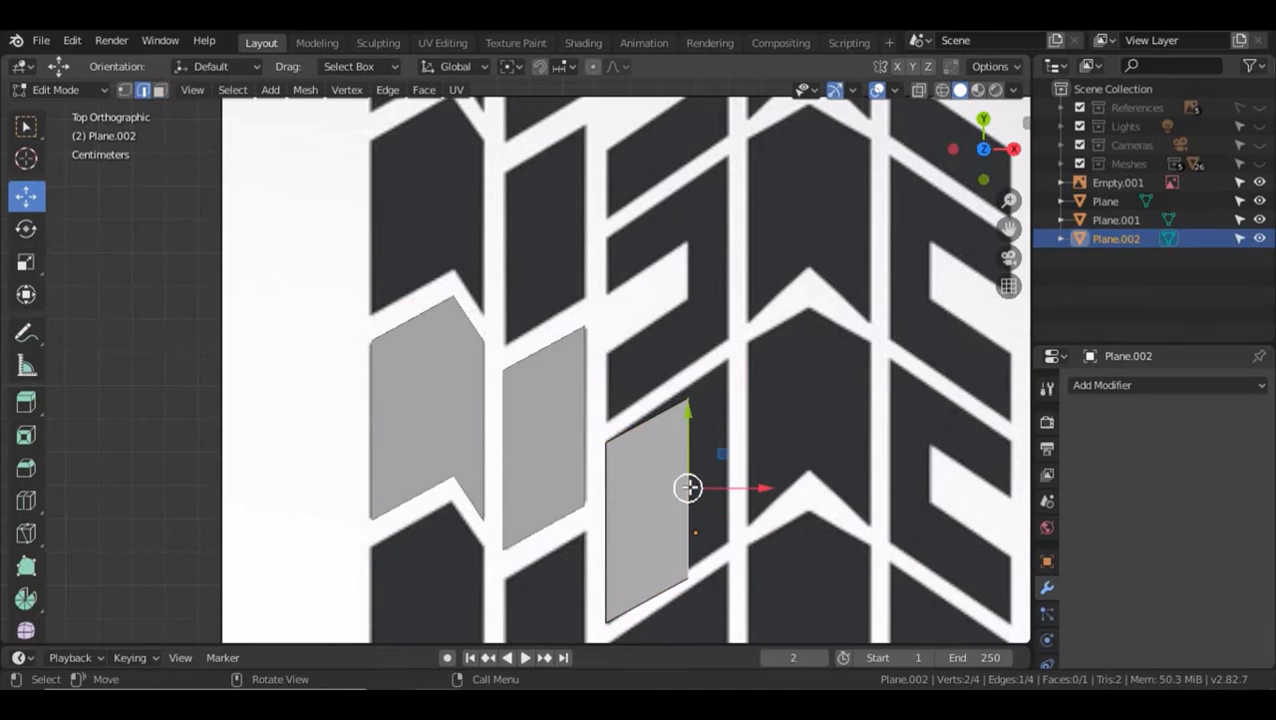
pyautogui.press('g')
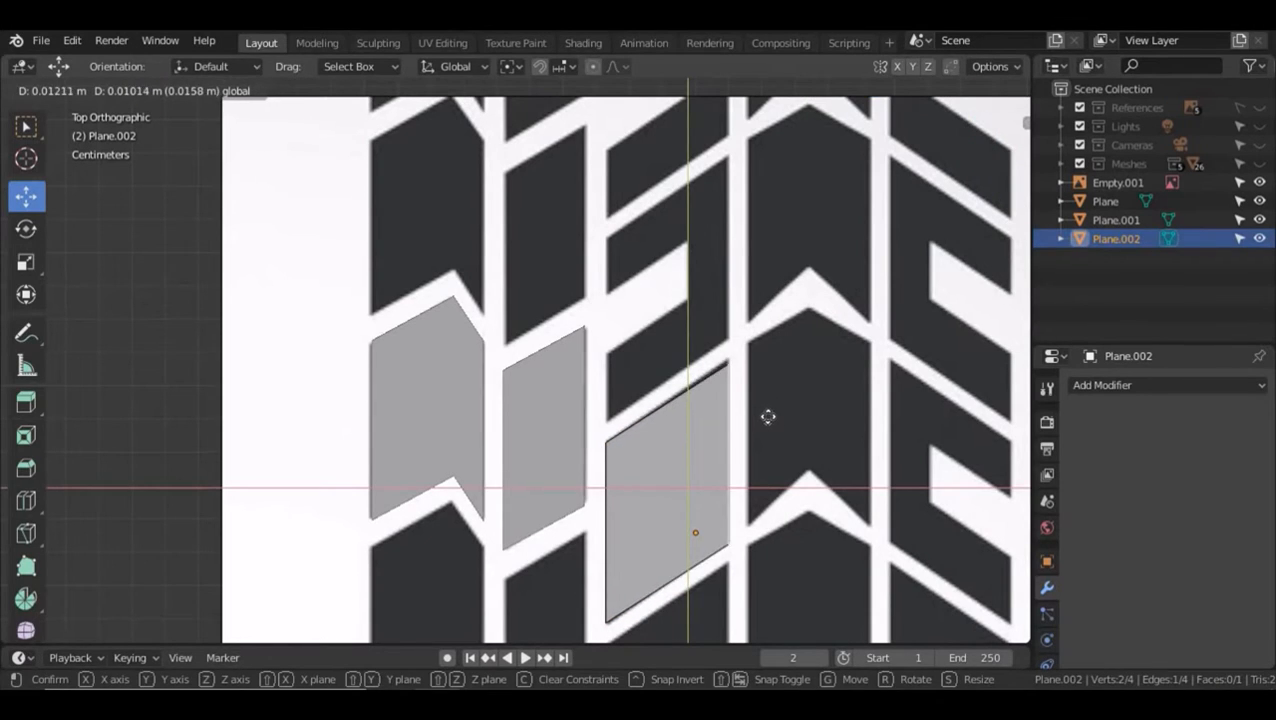
pyautogui.click(767, 415)
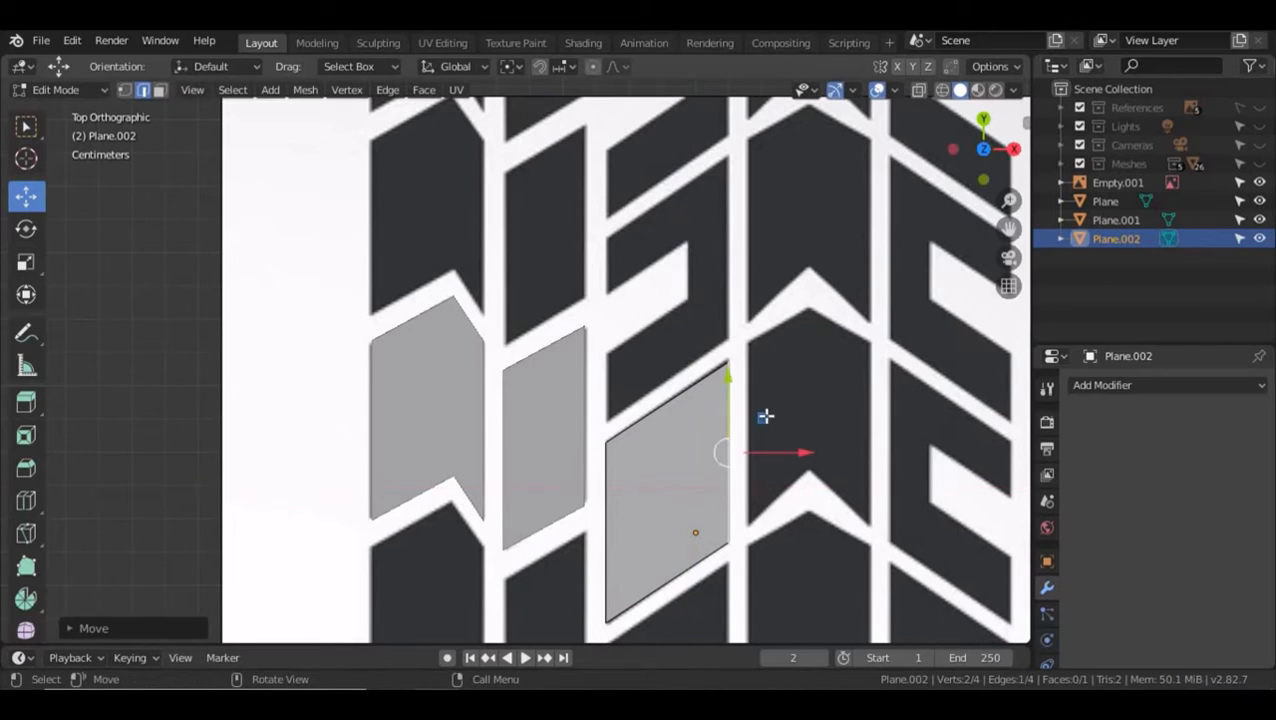
# - Add a slanted loop cut across the third block along the notch's upper edge and switch to wireframe view
pyautogui.hotkey('ctrl', 'r')
pyautogui.click(694, 447)
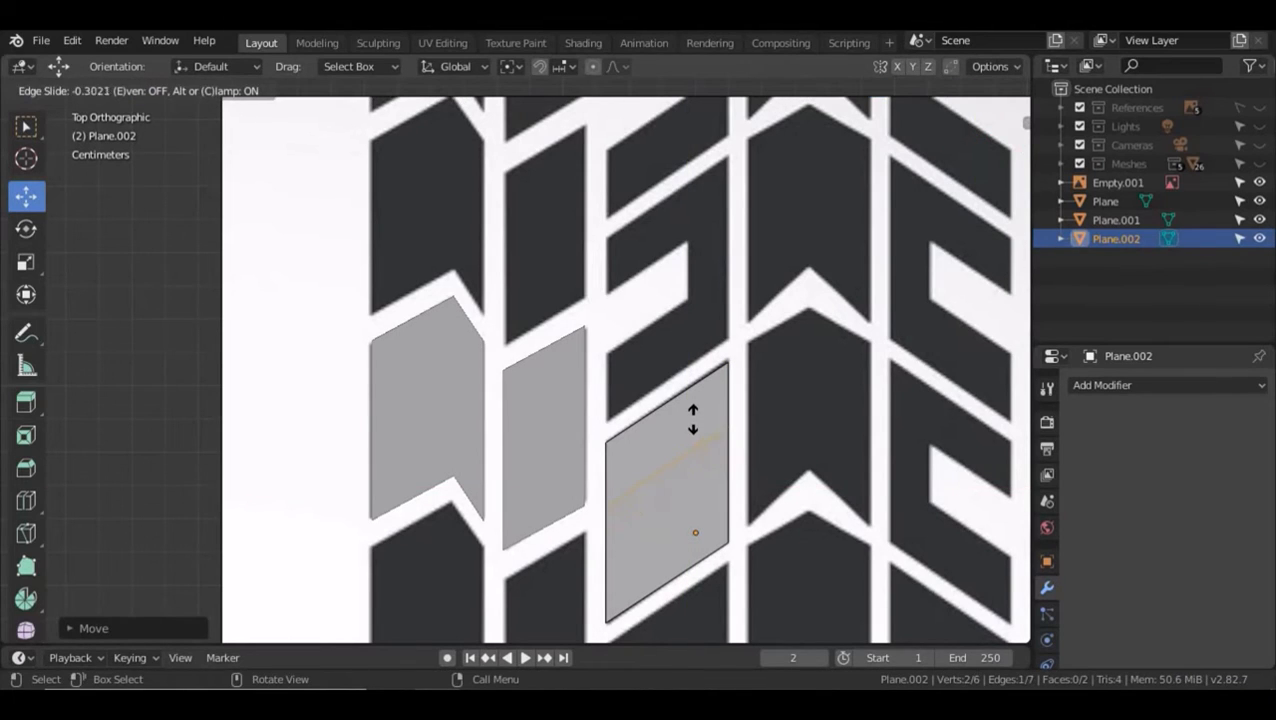
pyautogui.click(692, 416)
pyautogui.hotkey('alt', 'z')
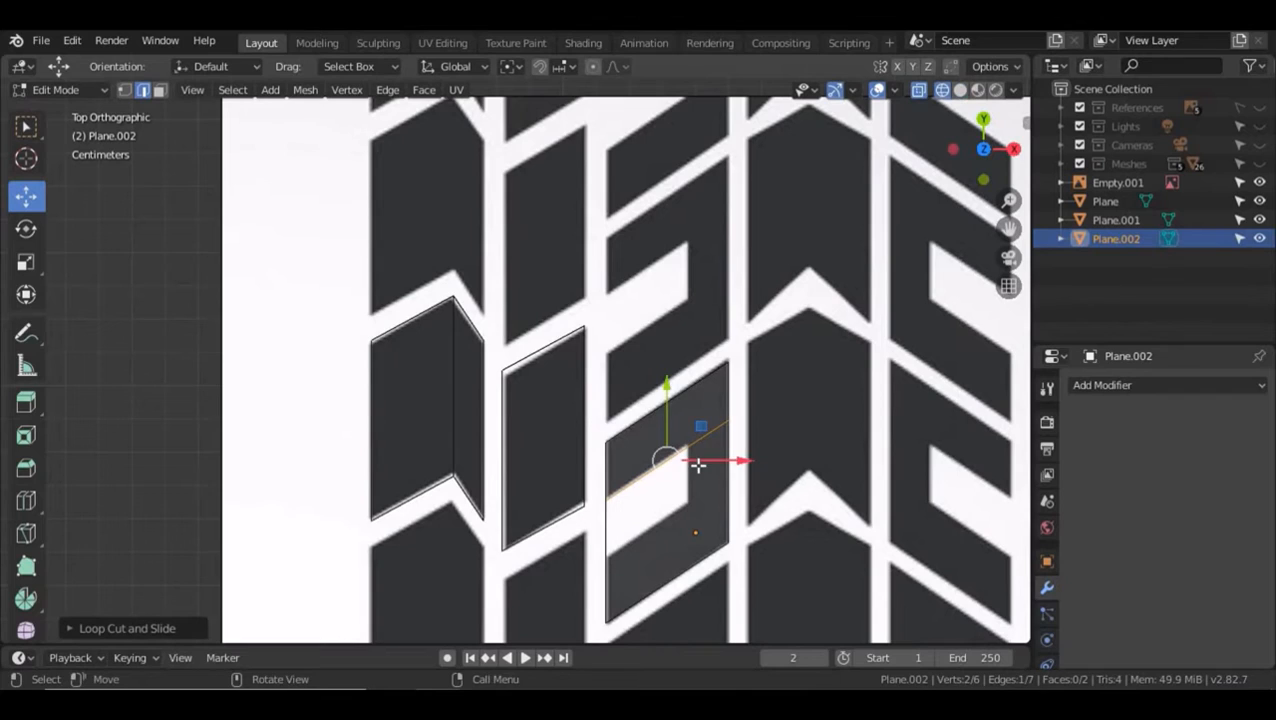
# - Add a slanted loop cut along the notch's lower edge and a vertical one along its inner side on the third block
pyautogui.hotkey('ctrl', 'r')
pyautogui.click(695, 487)
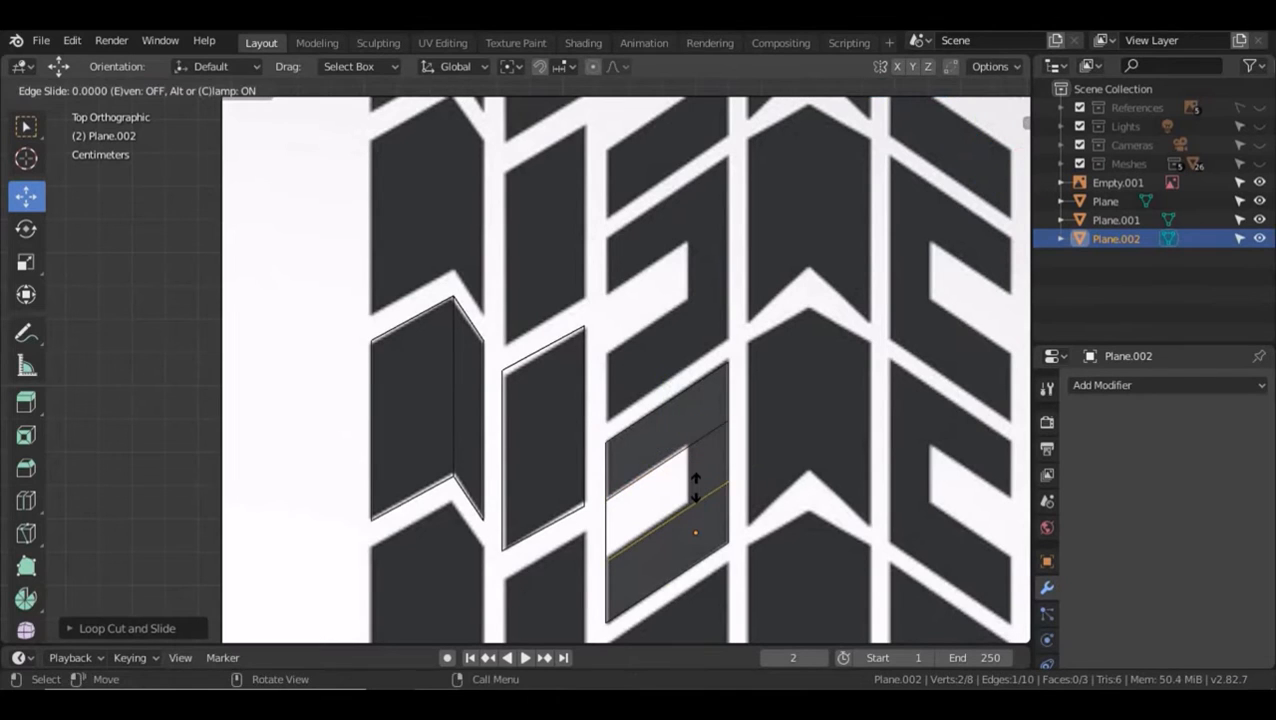
pyautogui.click(696, 484)
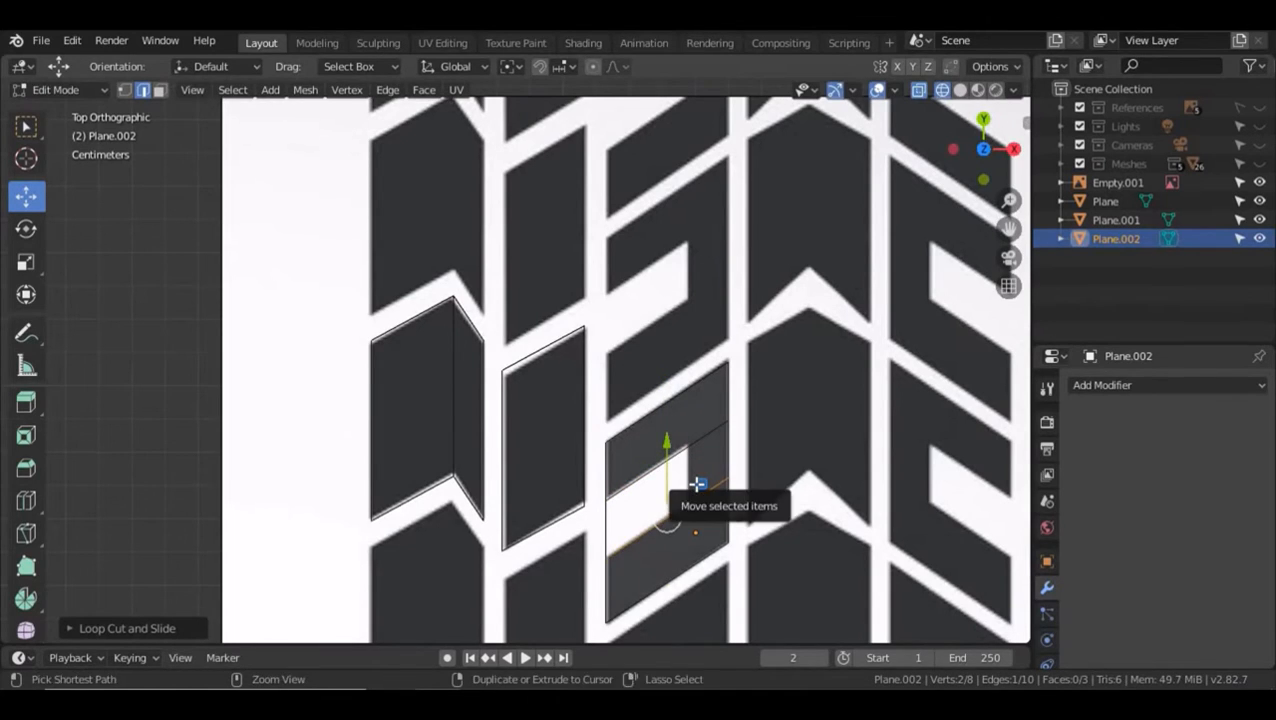
pyautogui.hotkey('ctrl', 'r')
pyautogui.click(704, 478)
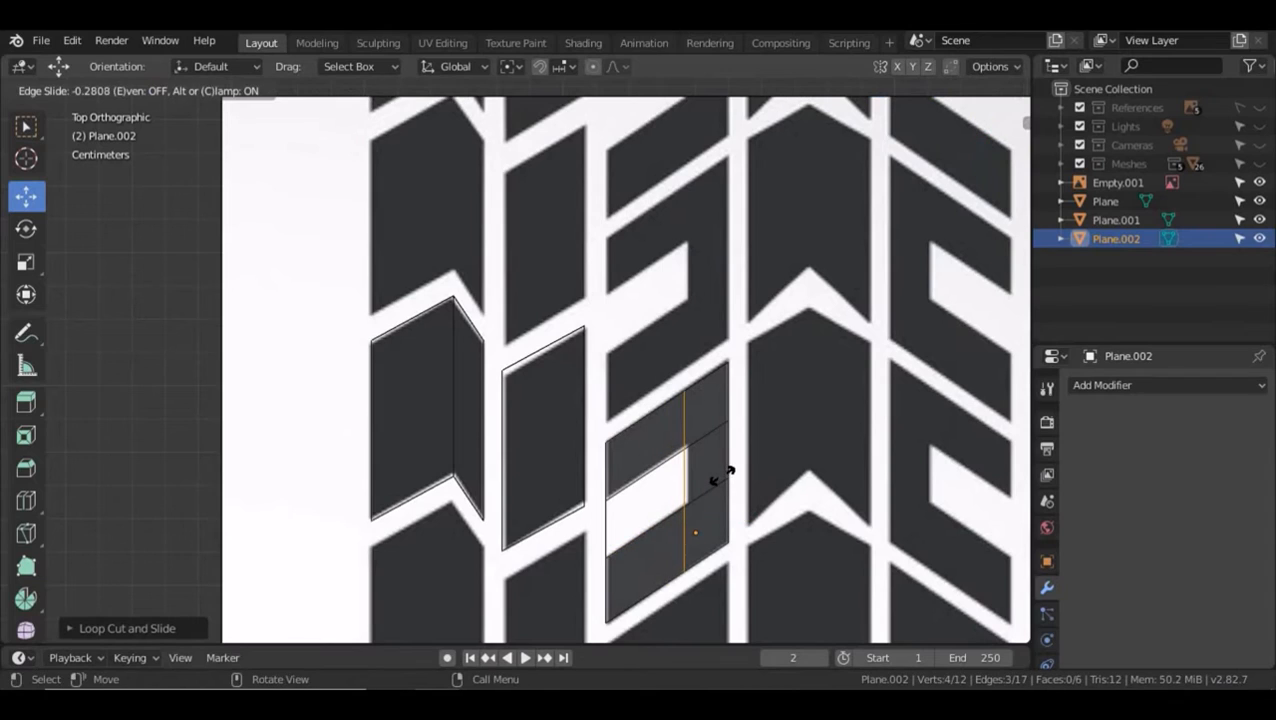
pyautogui.click(726, 474)
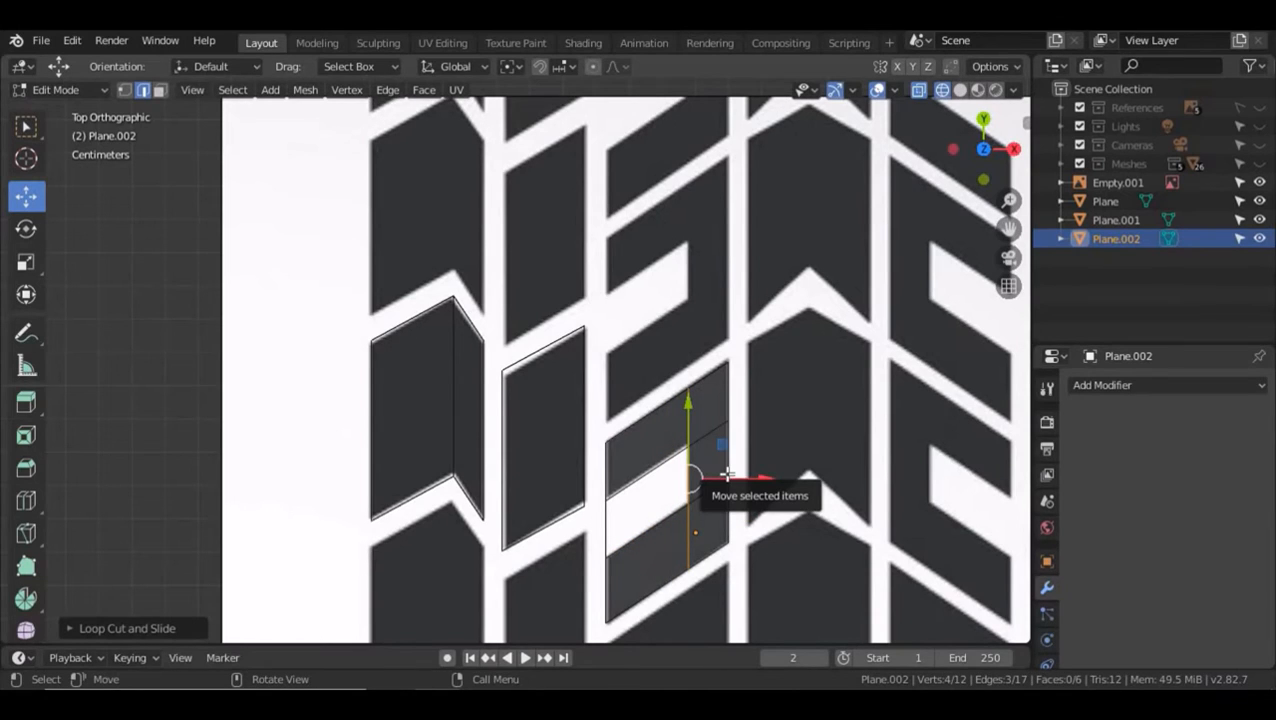
# - Delete the face covering the white notch in the third block and return to solid shading
pyautogui.press('3')
pyautogui.click(668, 492)
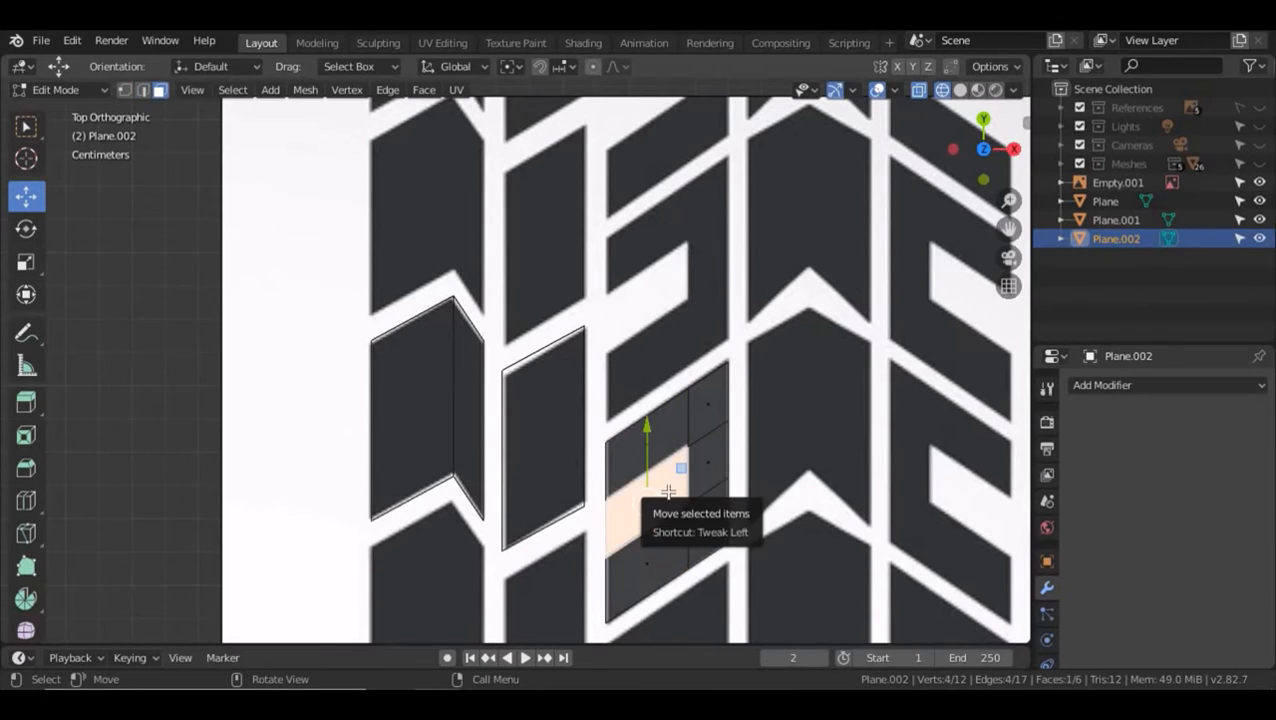
pyautogui.press('x')
pyautogui.click(669, 493)
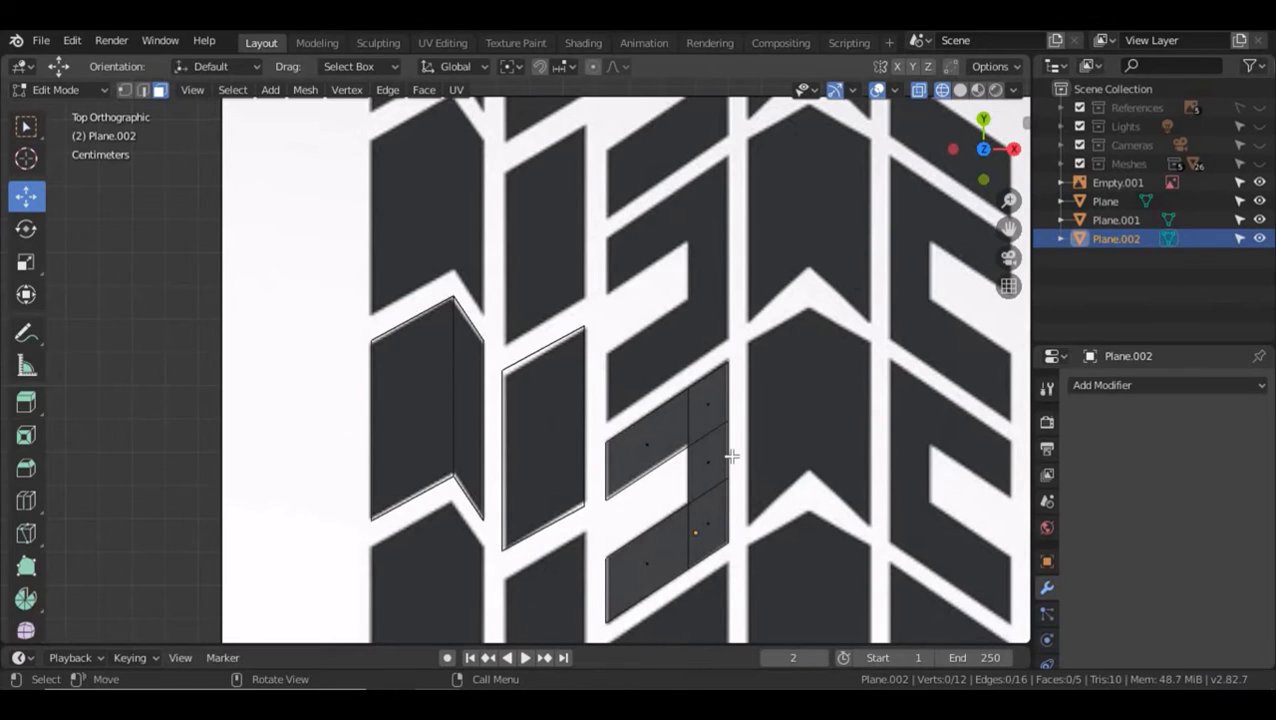
pyautogui.hotkey('shift', 'z')
pyautogui.scroll(-2, 732, 456)
pyautogui.keyDown('shift'); pyautogui.moveTo(725, 455); pyautogui.dragTo(583, 397, button='middle'); pyautogui.keyUp('shift')
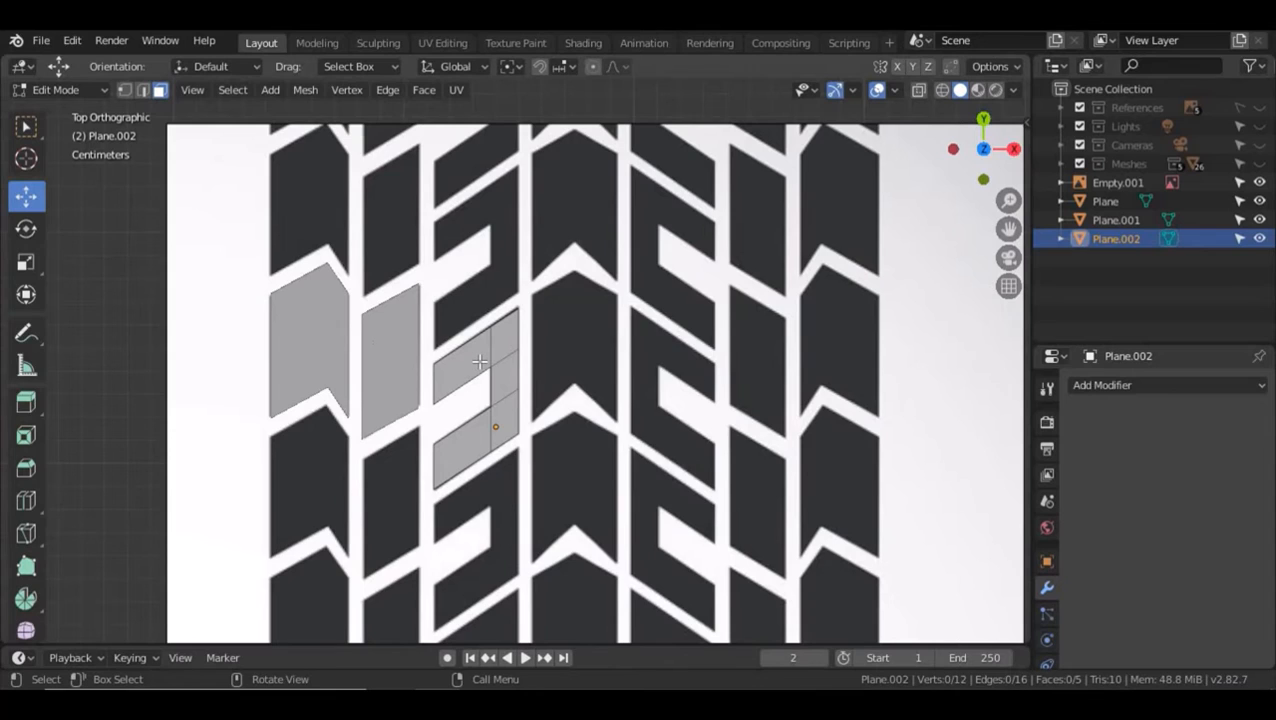
# - Duplicate the second column's slanted block and place the copy over the left half of the centre chevron, about 0.075 m along X
pyautogui.press('Tab')
pyautogui.click(401, 344)
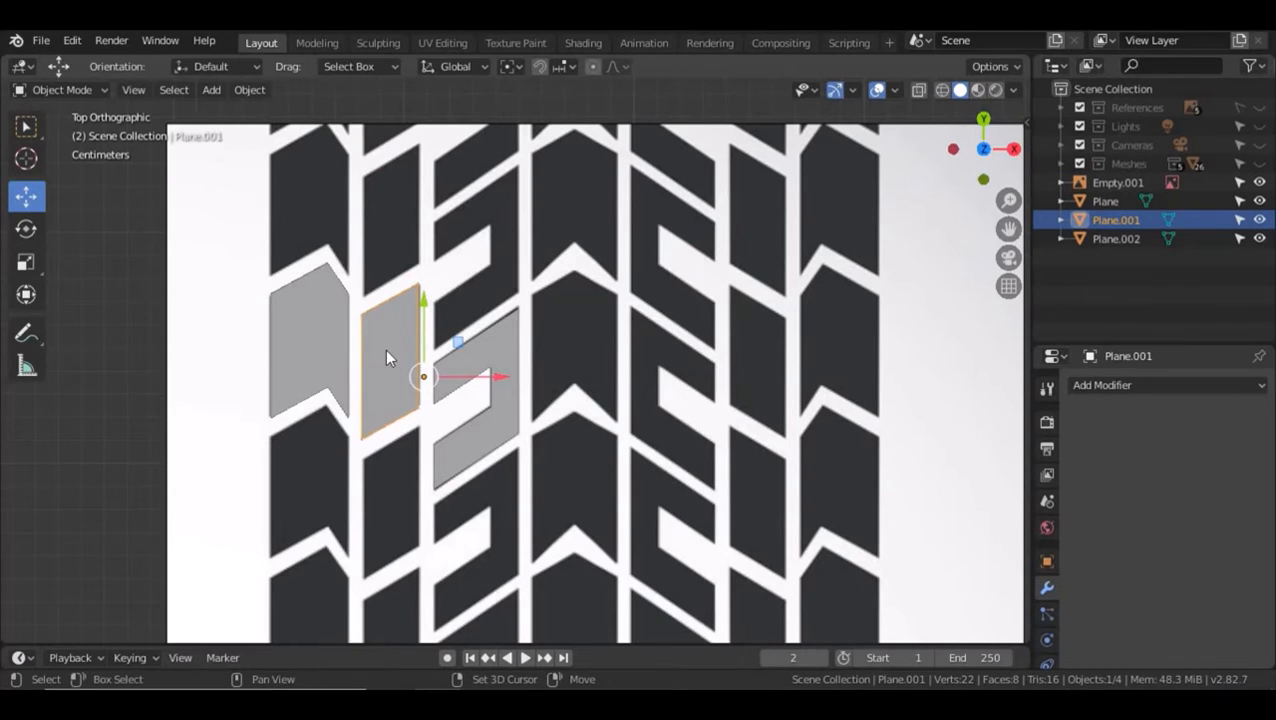
pyautogui.hotkey('shift', 'd')
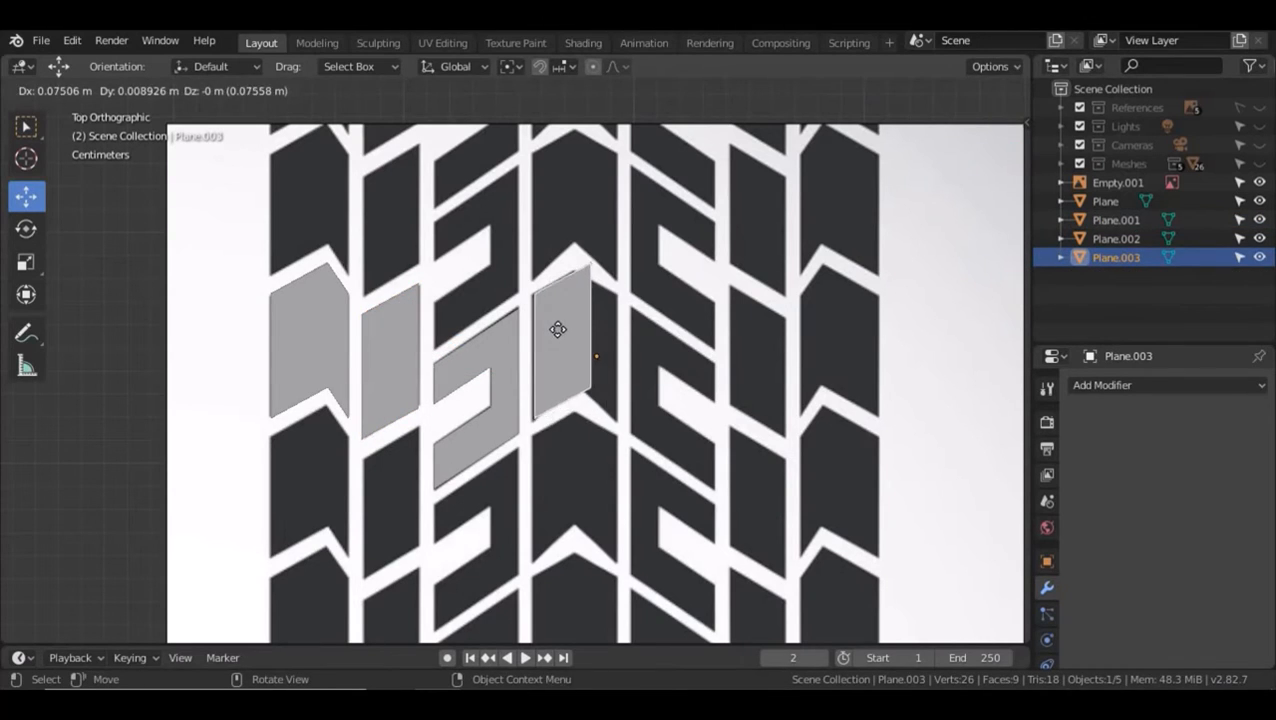
pyautogui.click(557, 337)
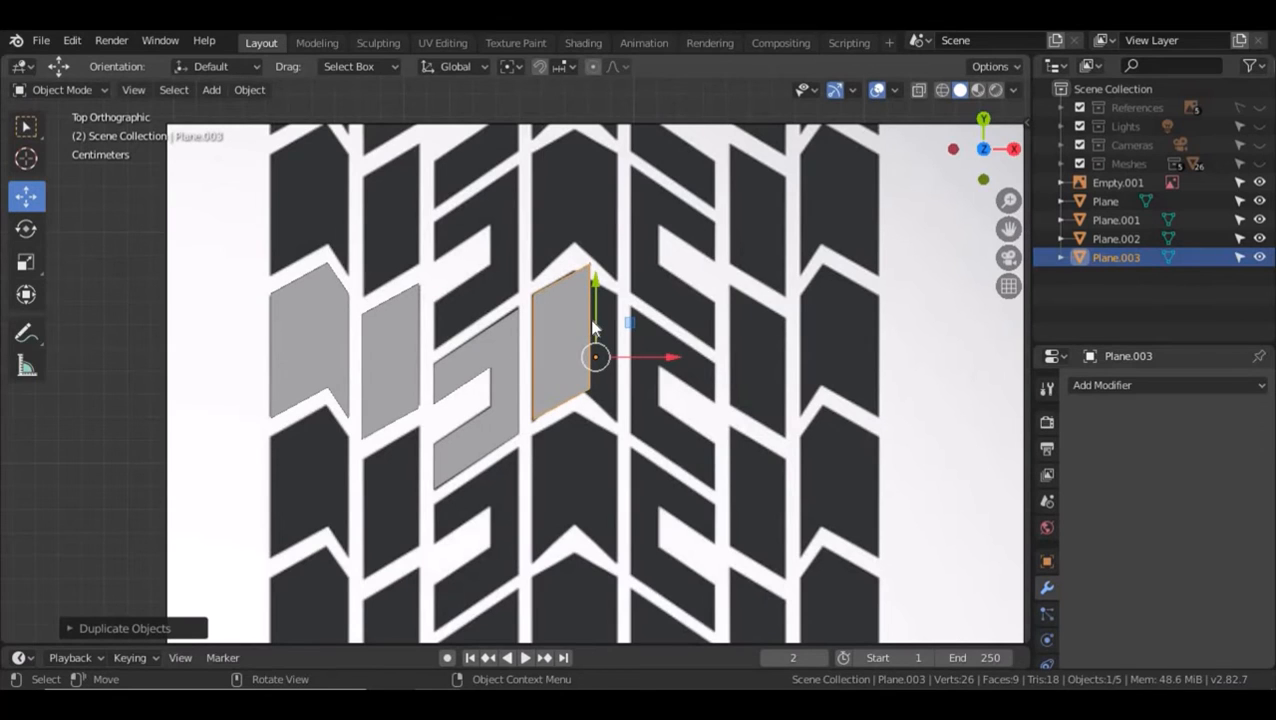
# - Move the copy's right edge about 0.008 m along negative X to the chevron's peak and adjust its left edge along X
pyautogui.press('Tab')
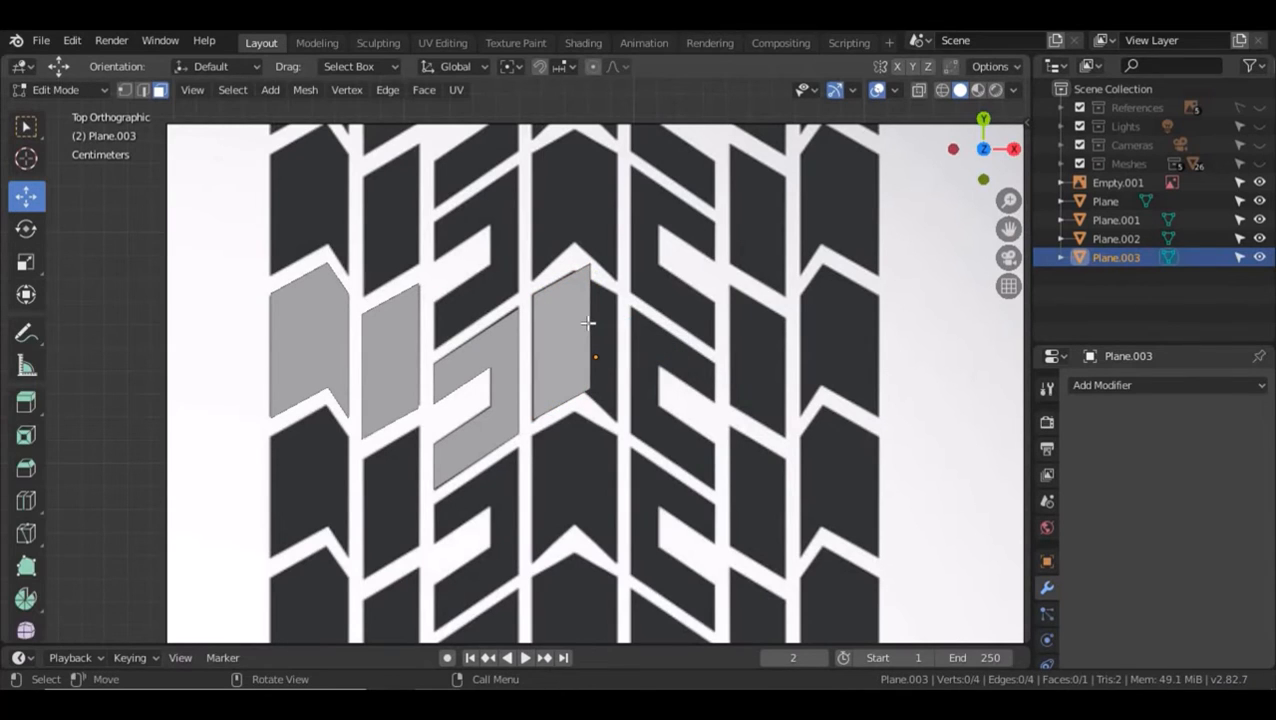
pyautogui.click(588, 322)
pyautogui.press('2')
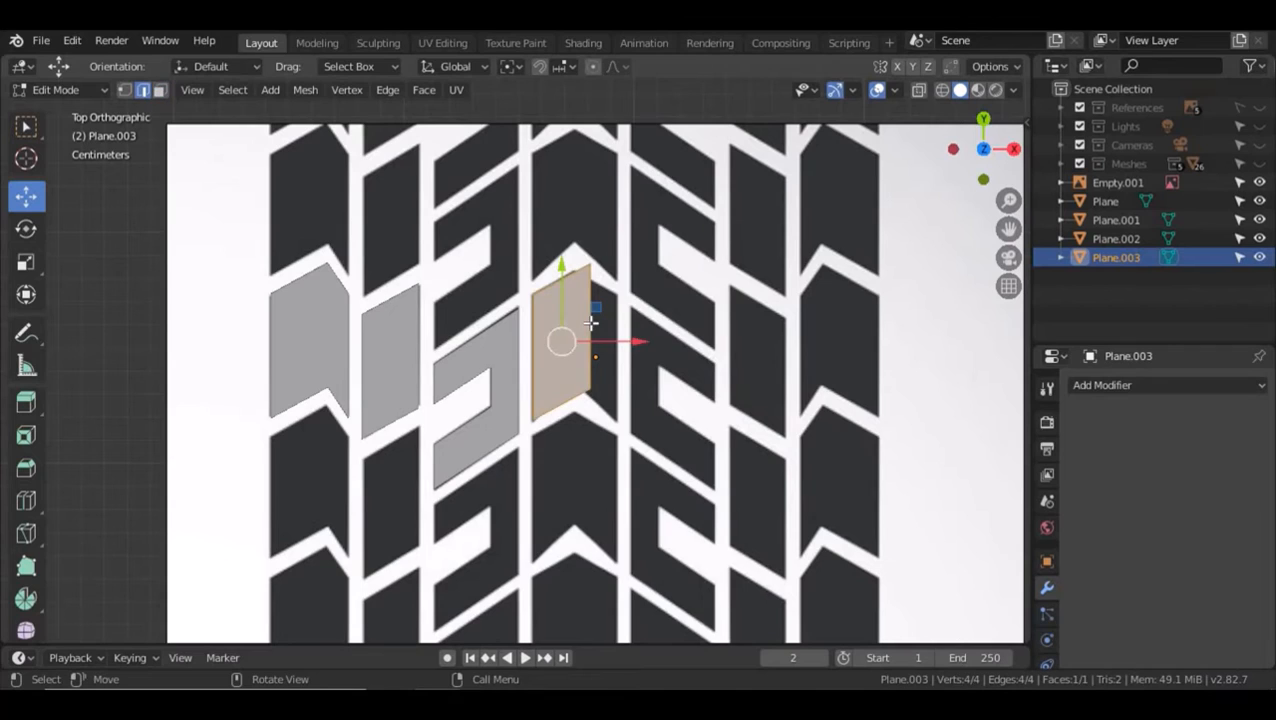
pyautogui.click(590, 325)
pyautogui.press('g')
pyautogui.press('x')
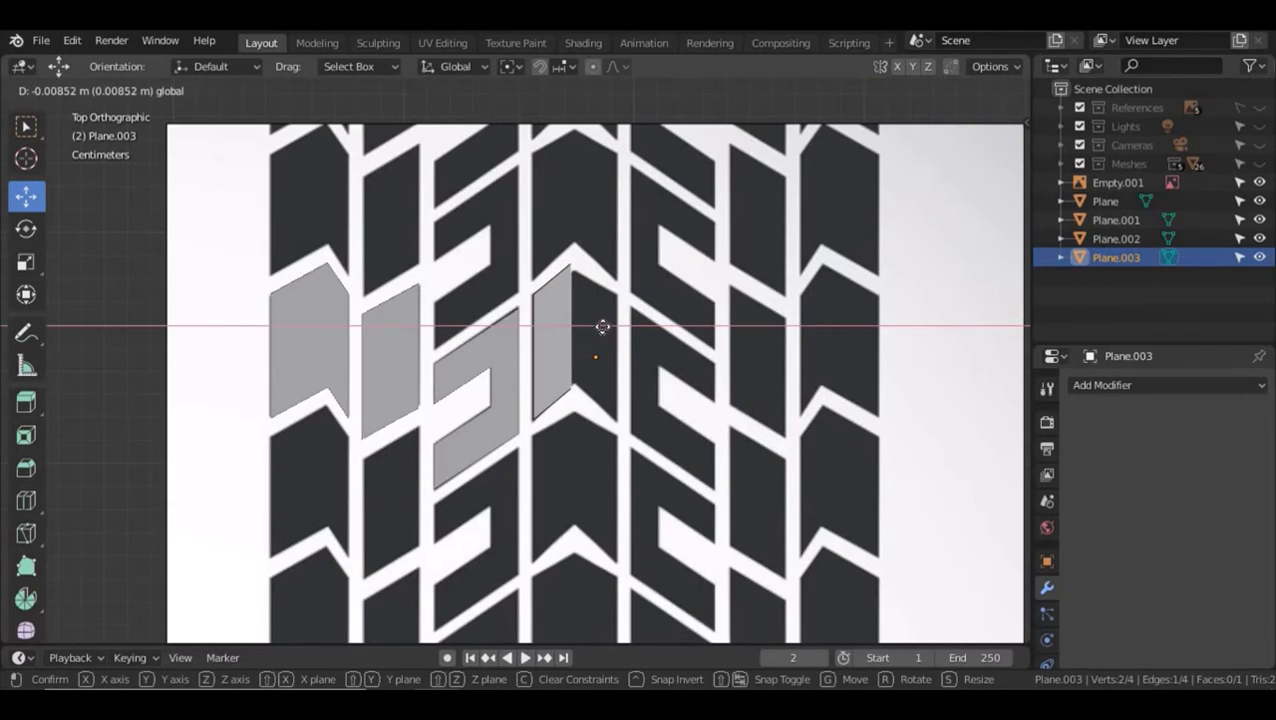
pyautogui.click(605, 325)
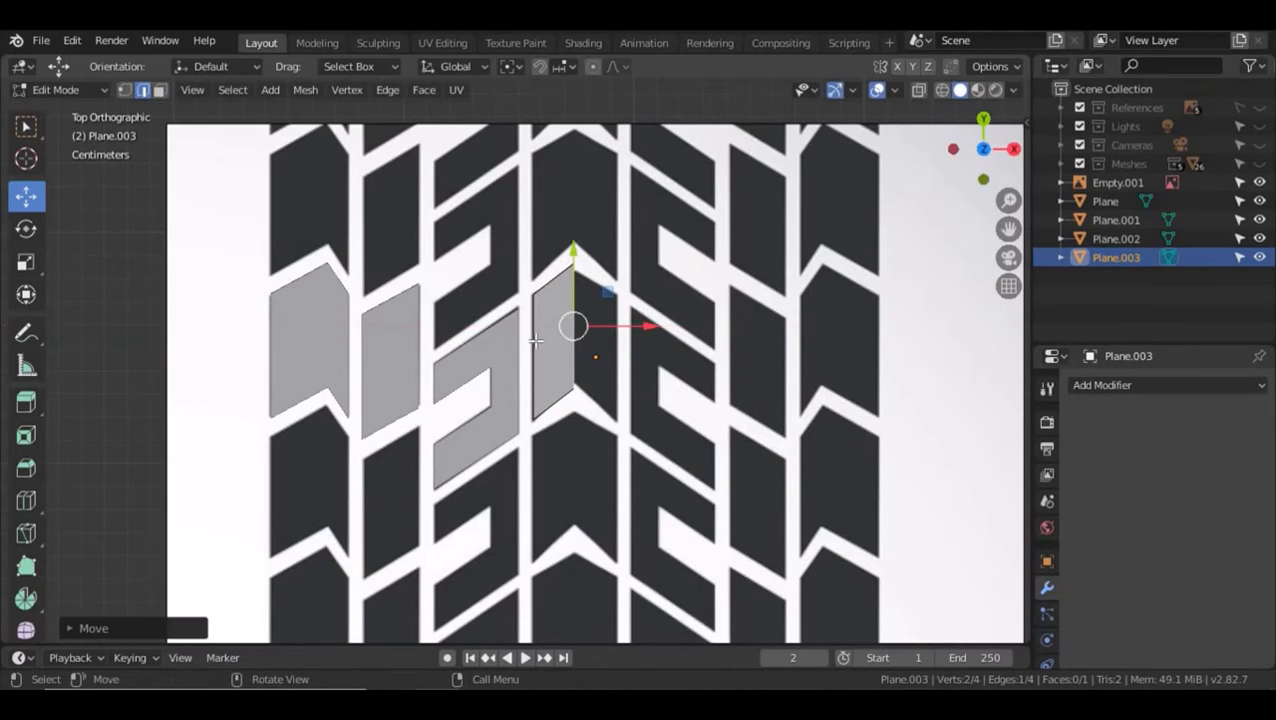
pyautogui.click(535, 341)
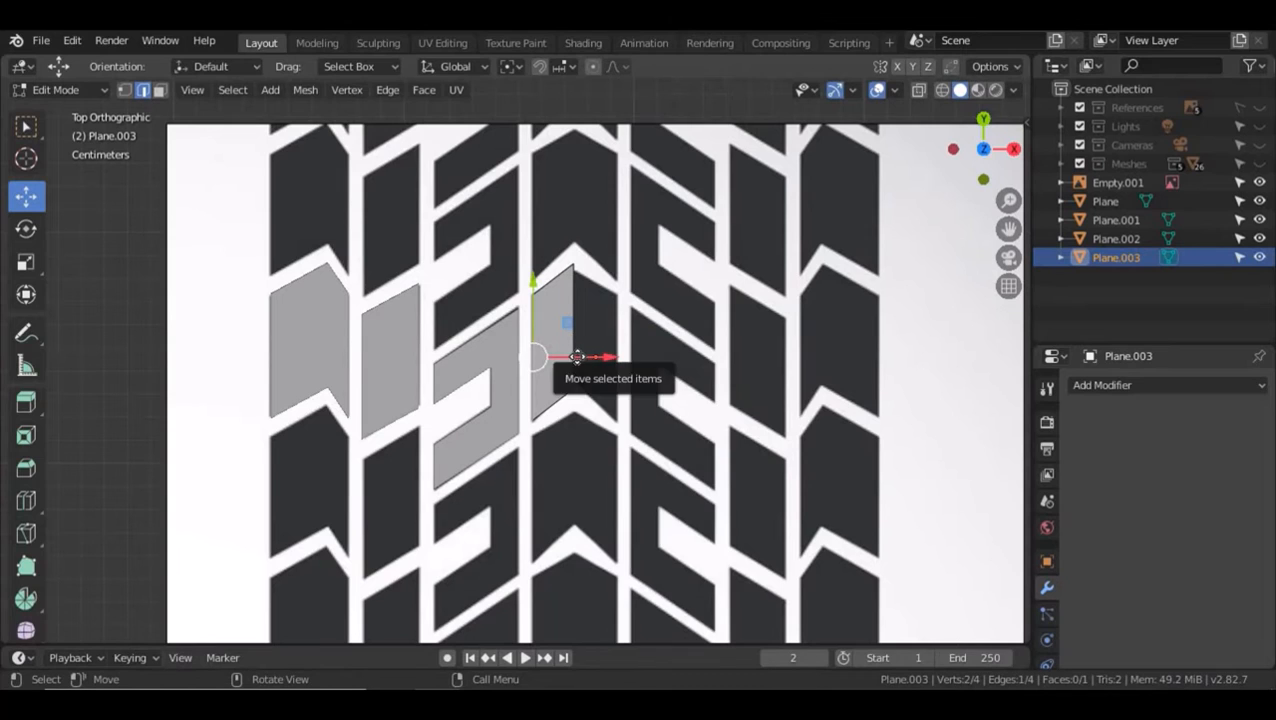
pyautogui.moveTo(579, 357); pyautogui.dragTo(643, 370)
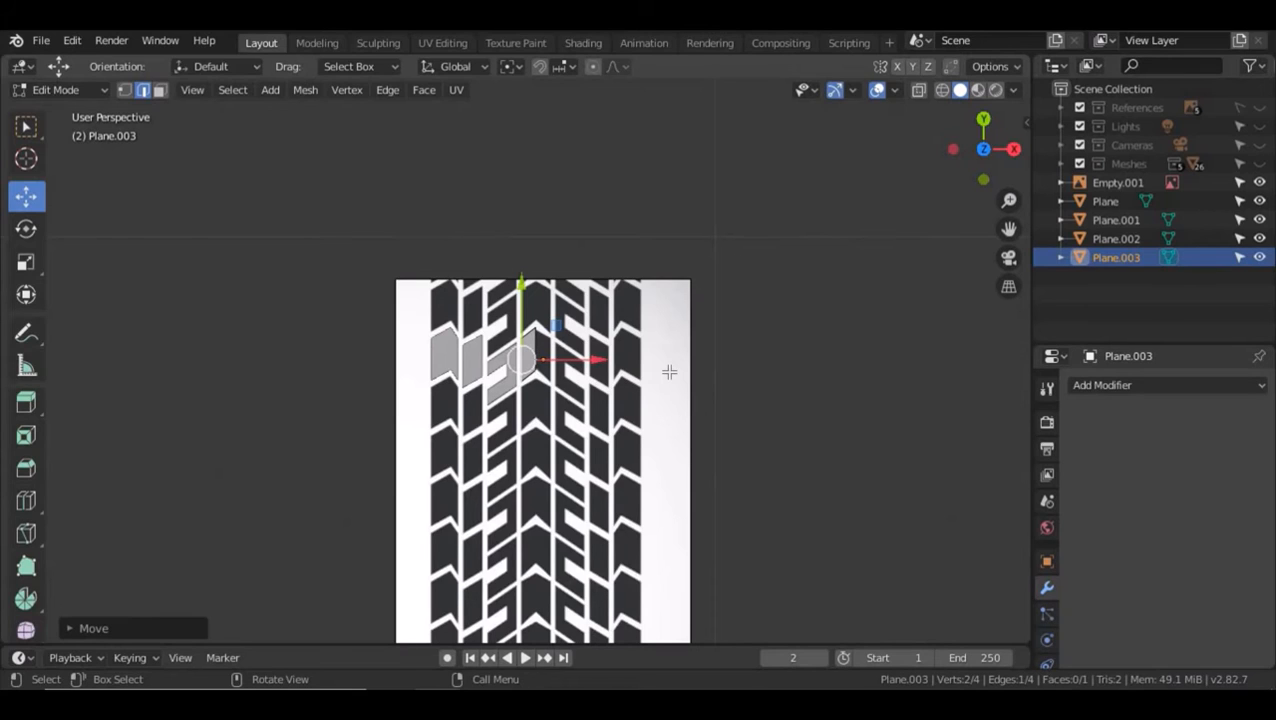
pyautogui.scroll(1, 699, 375)
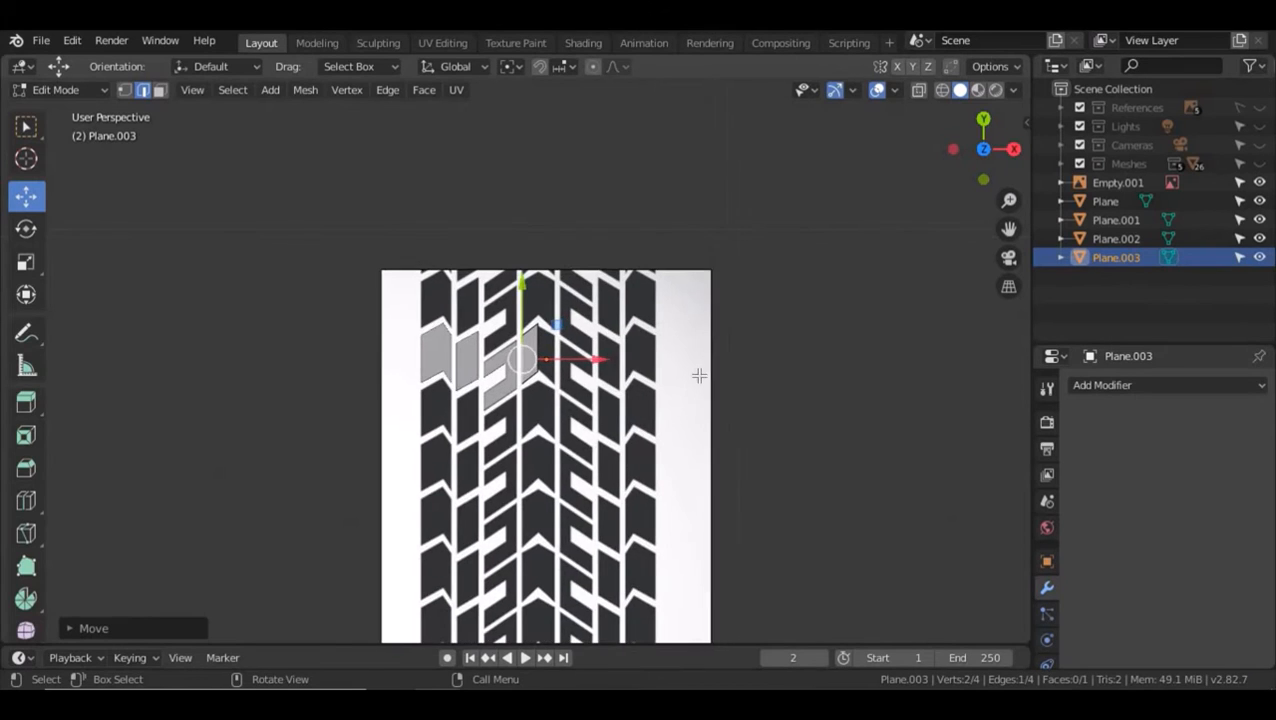
pyautogui.scroll(1, 699, 375)
pyautogui.scroll(2, 699, 375)
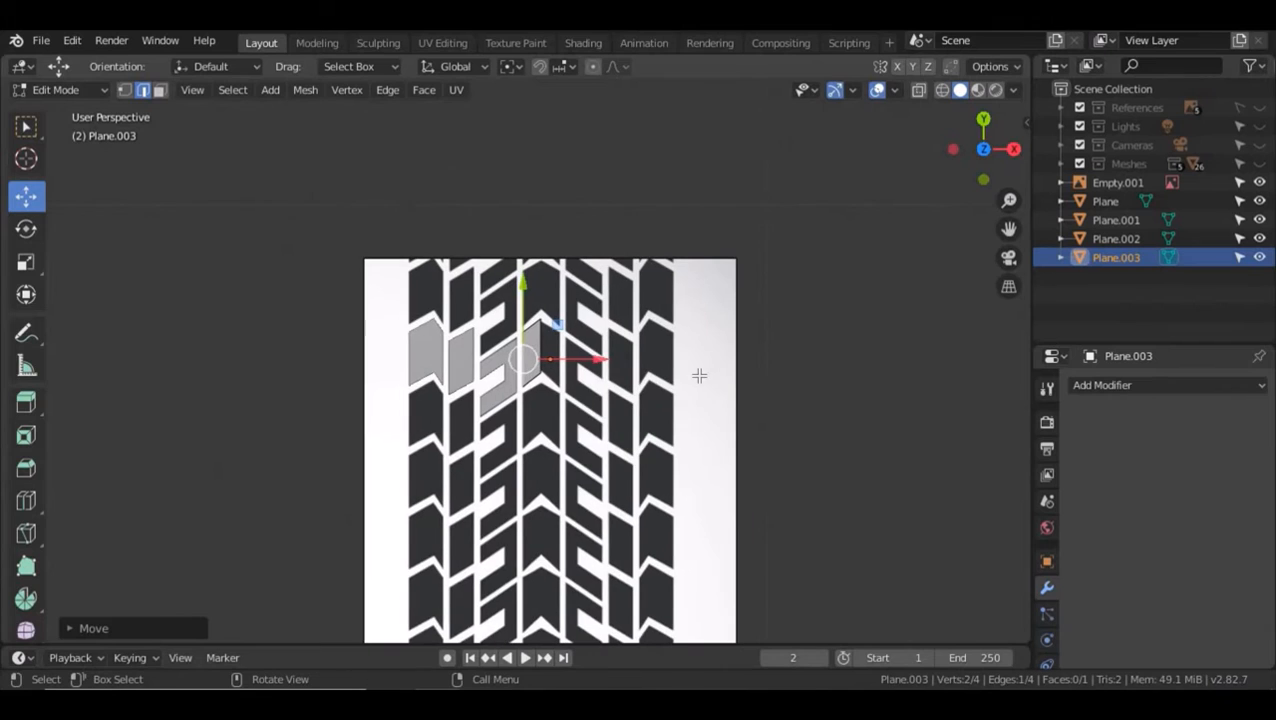
pyautogui.scroll(2, 699, 375)
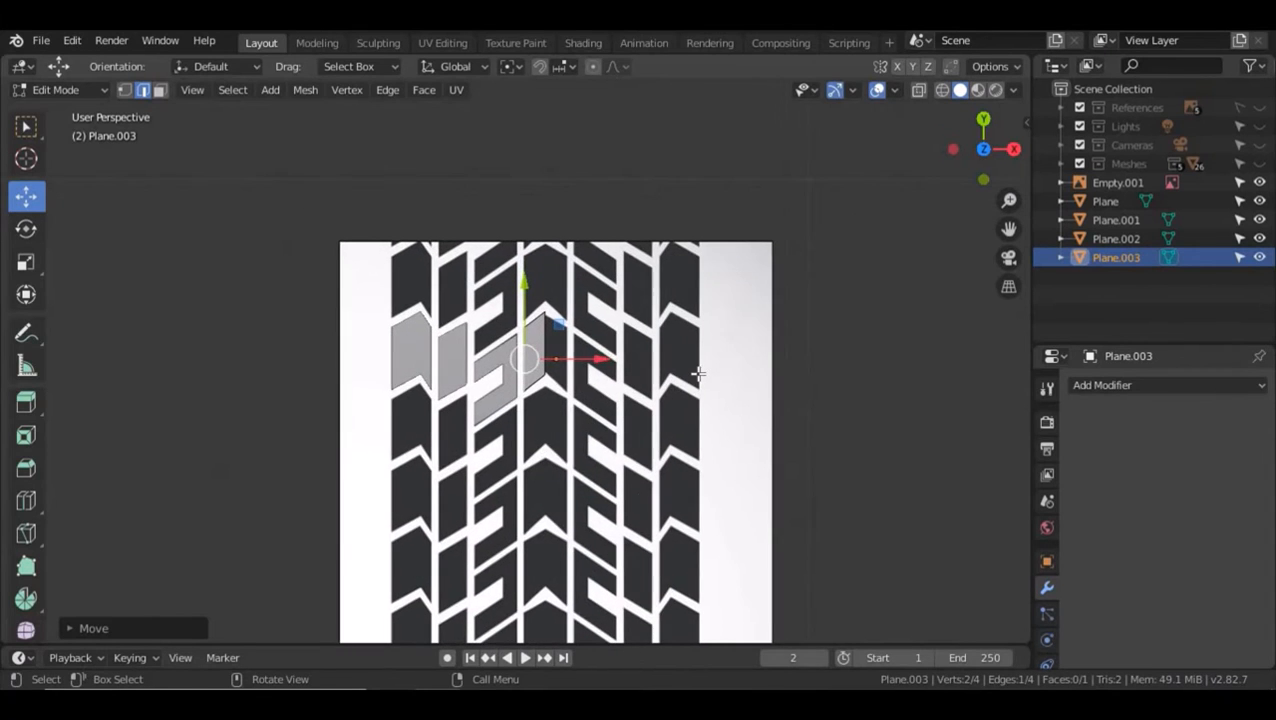
pyautogui.scroll(-1, 697, 375)
pyautogui.scroll(-8, 697, 375)
pyautogui.scroll(9, 697, 375)
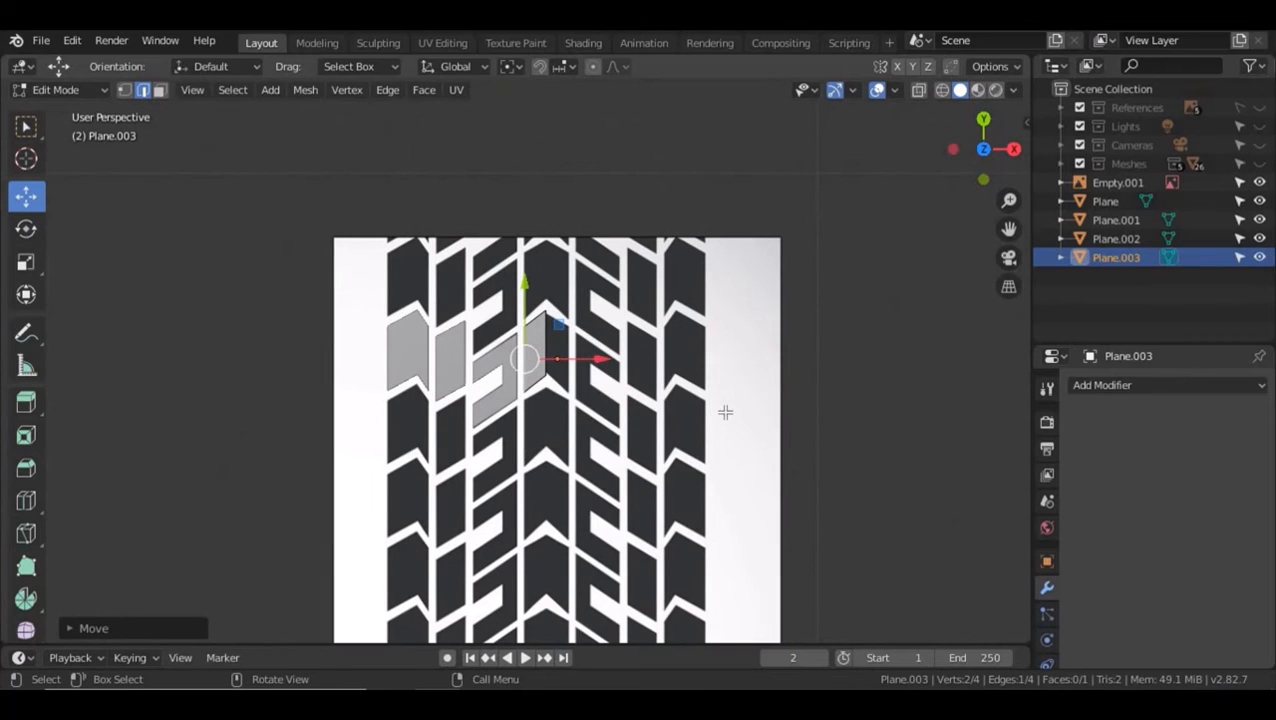
pyautogui.keyDown('shift'); pyautogui.moveTo(732, 412); pyautogui.dragTo(637, 399, button='middle'); pyautogui.keyUp('shift')
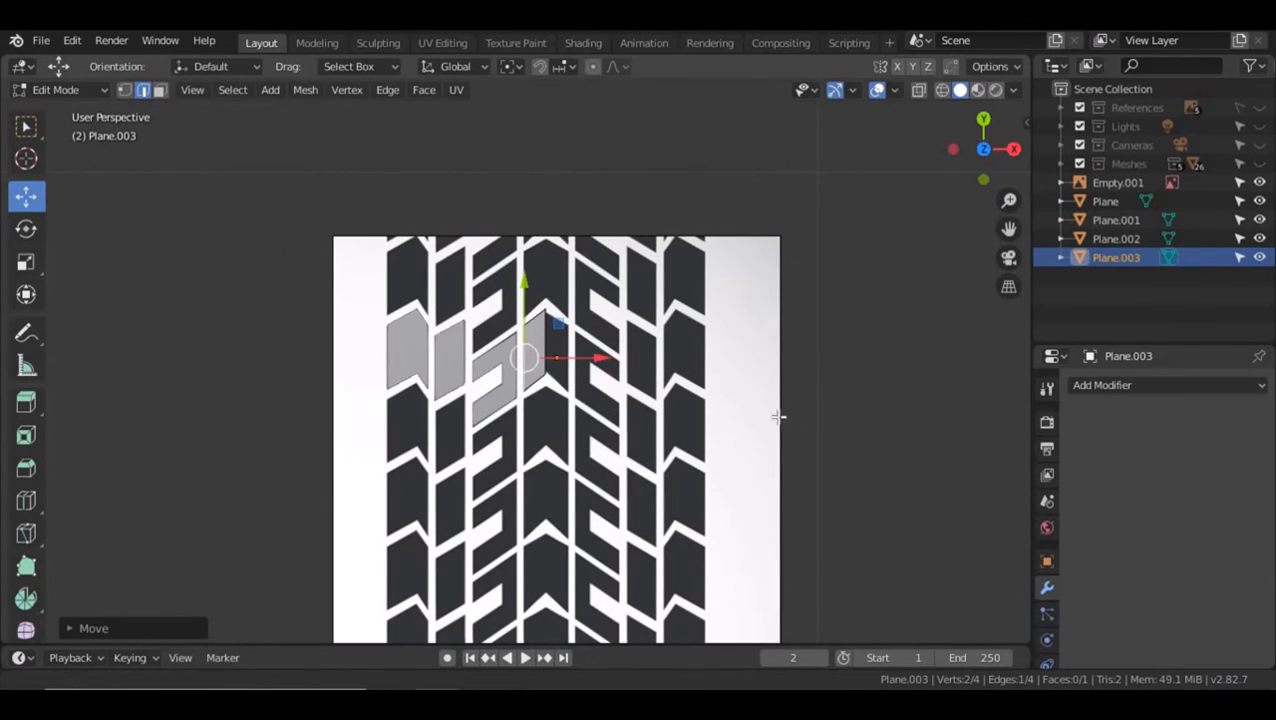
pyautogui.moveTo(880, 467); pyautogui.dragTo(761, 445, button='middle')
pyautogui.scroll(-10, 750, 460)
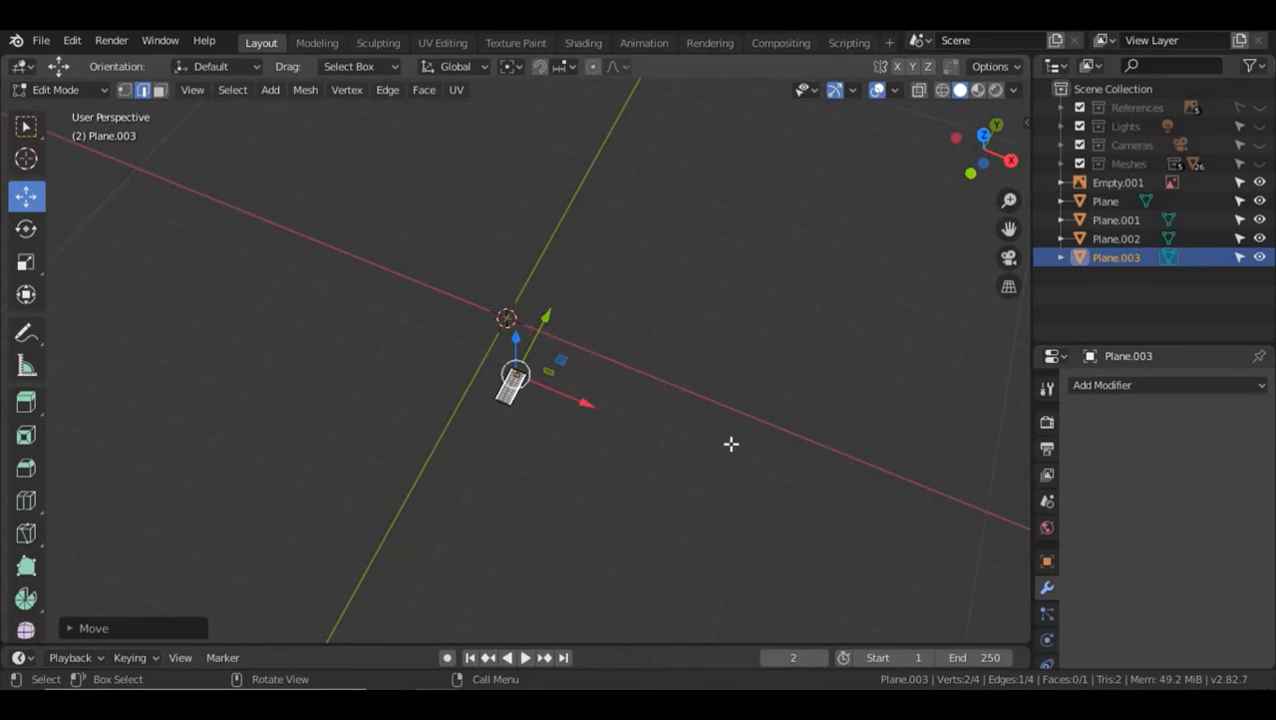
pyautogui.moveTo(729, 444); pyautogui.dragTo(722, 365, button='middle')
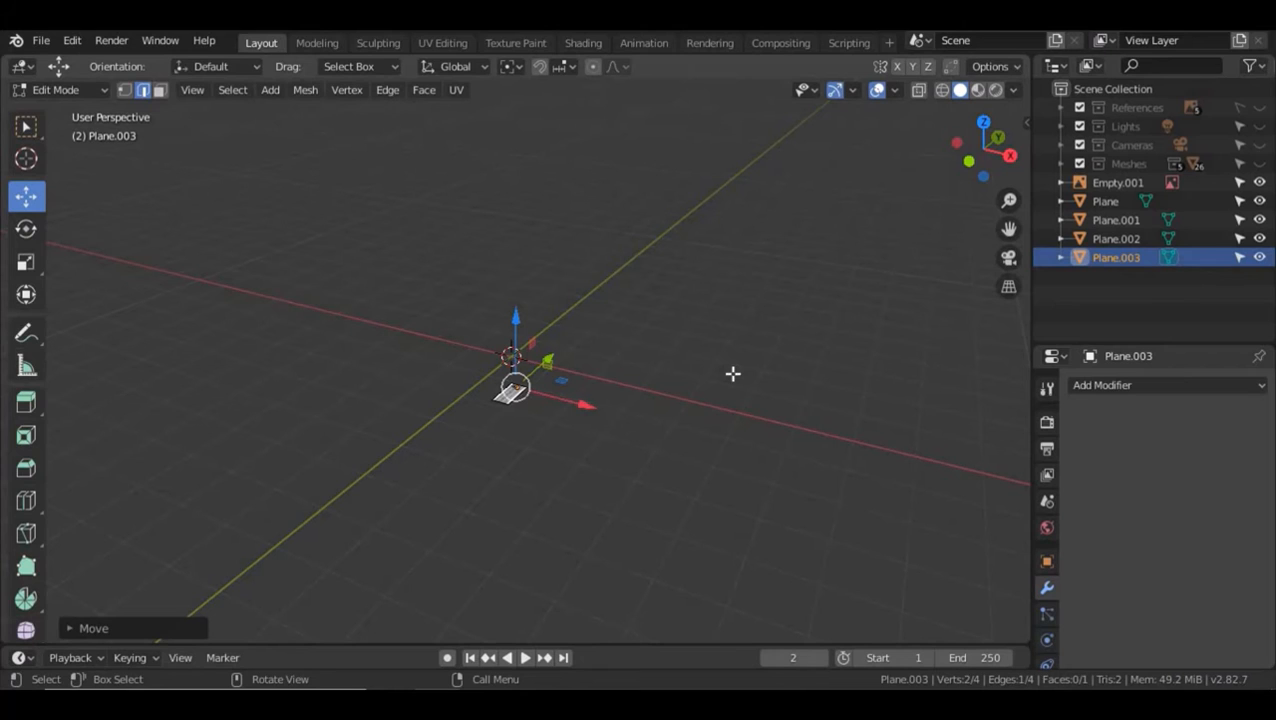
# - In top view, extrude the centre block's right edge horizontally to the right side of the reference chevron
pyautogui.press('KP_7')
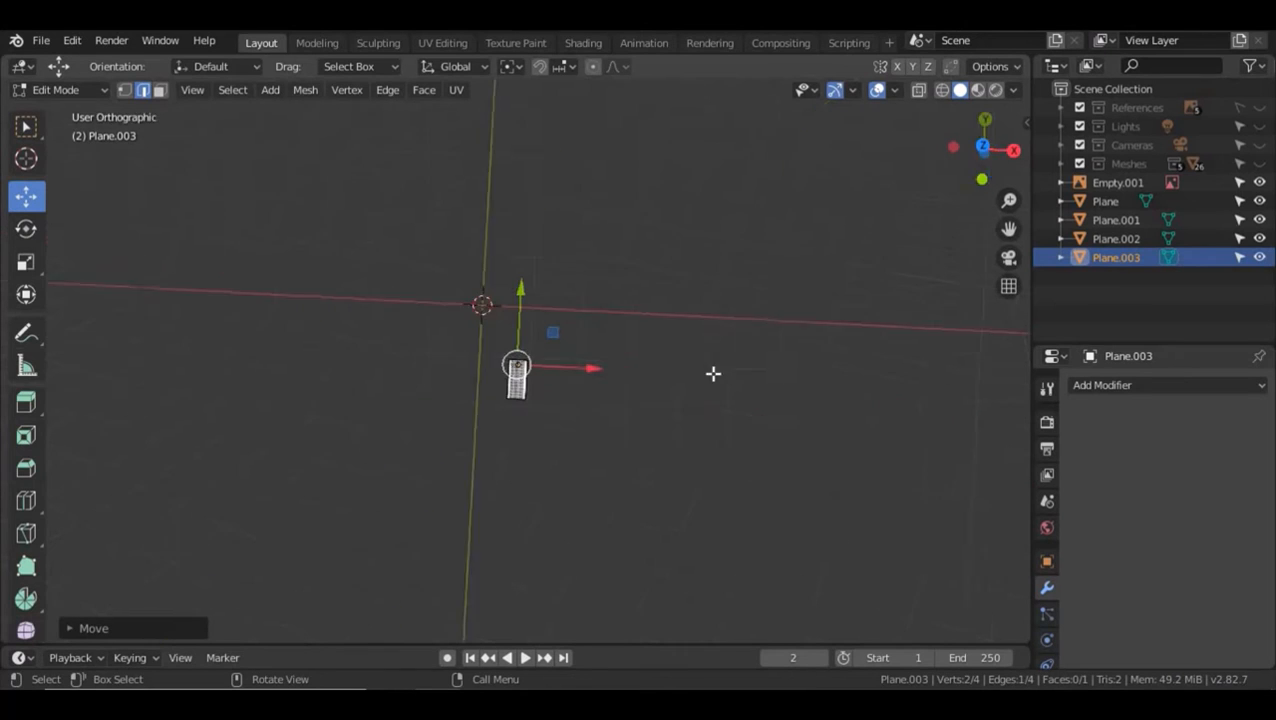
pyautogui.scroll(8, 689, 360)
pyautogui.scroll(7, 689, 360)
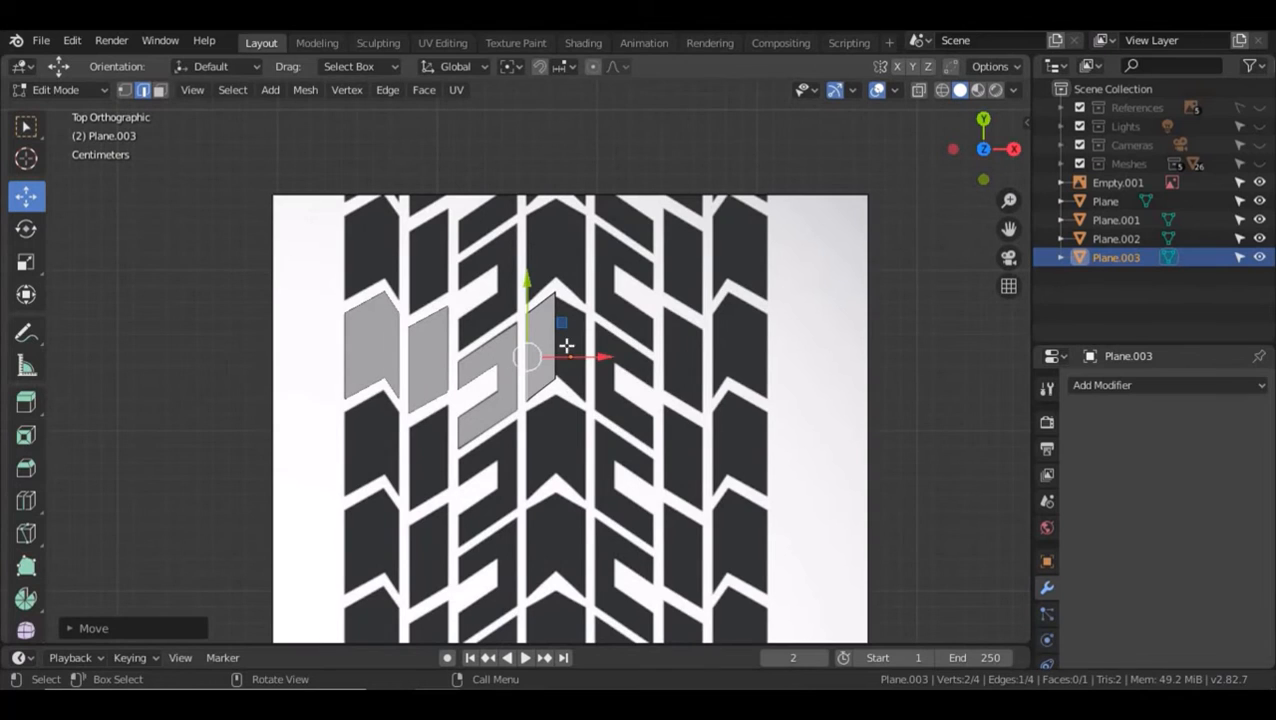
pyautogui.scroll(6, 560, 346)
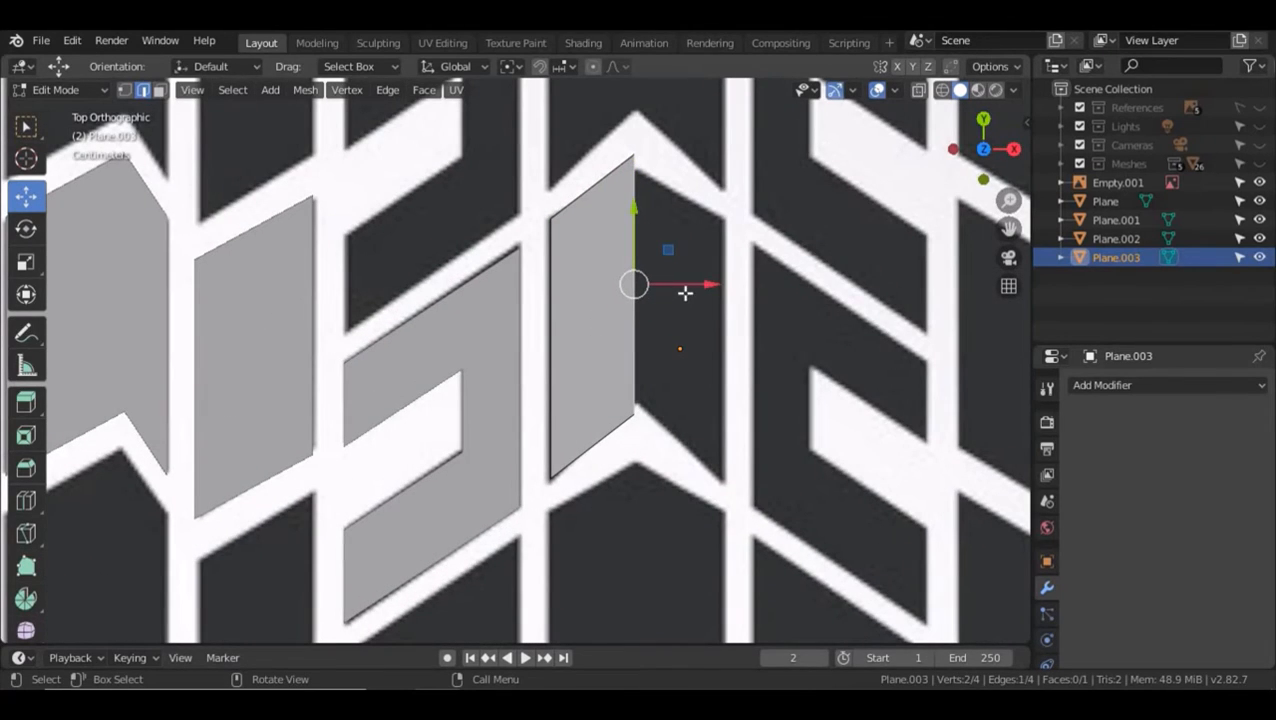
pyautogui.press('e')
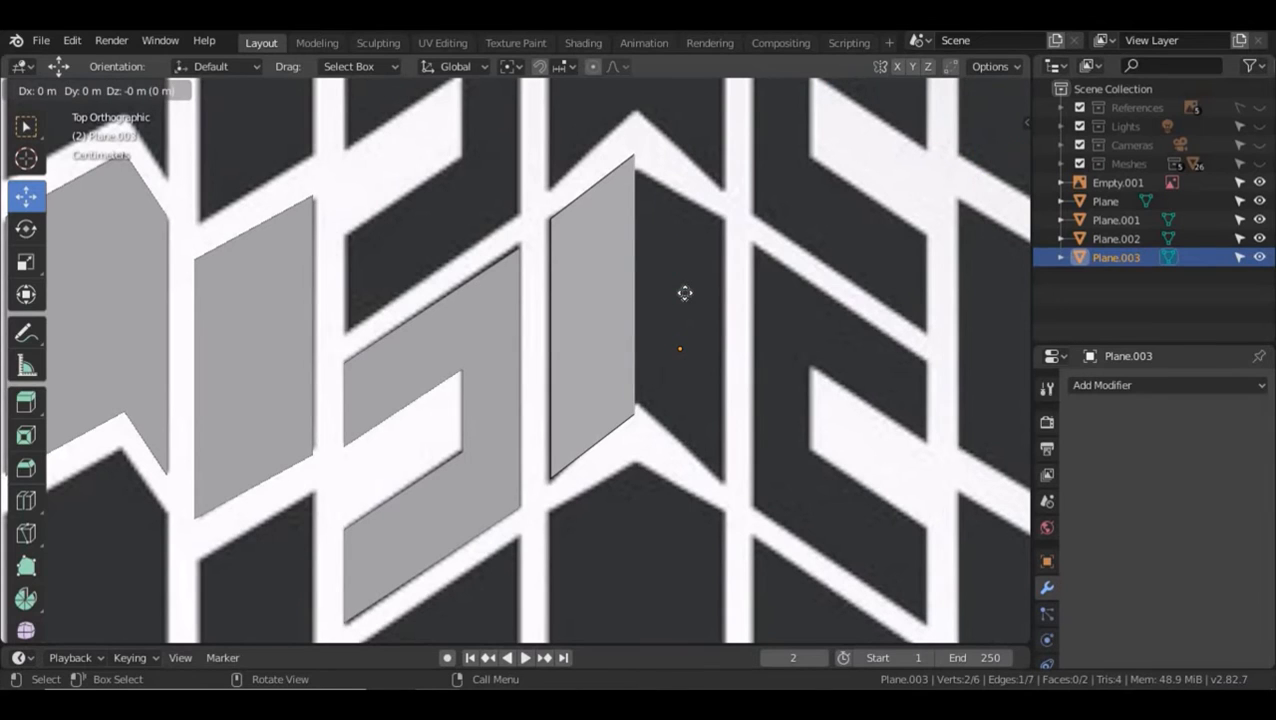
pyautogui.click(757, 296)
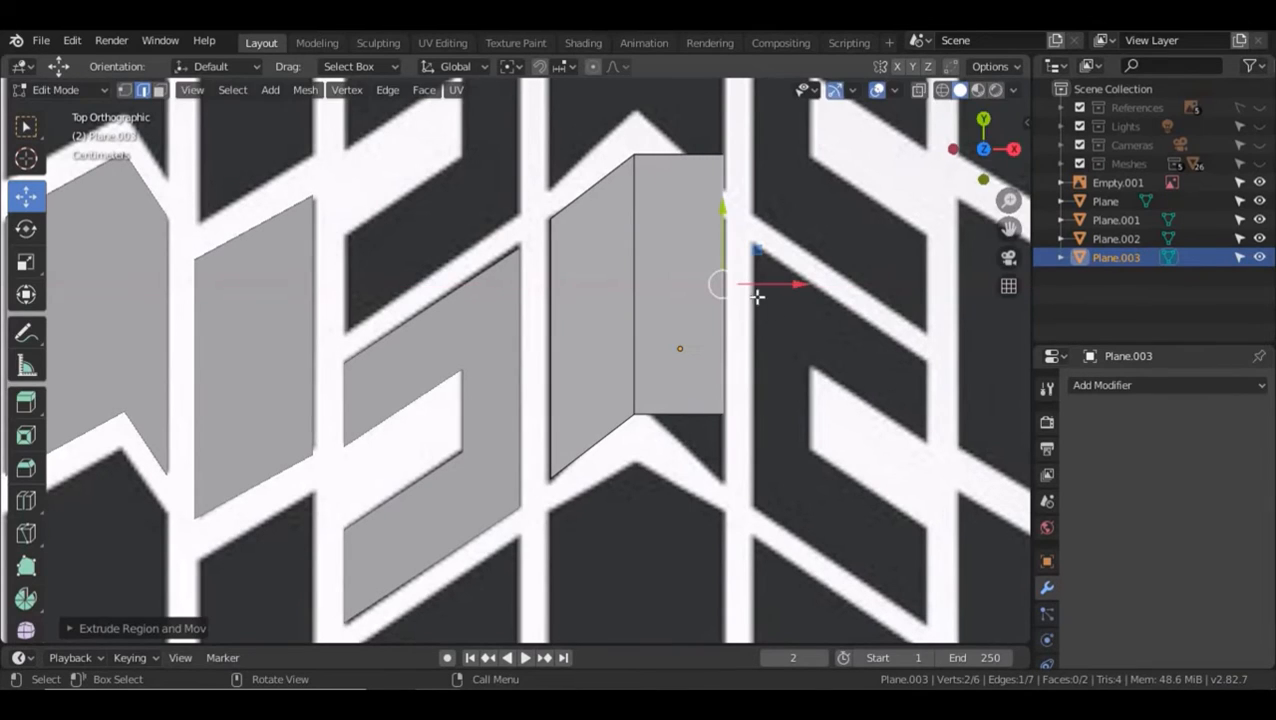
# - Lower the extruded edge about 0.014 m along Y to complete the centre chevron's slanted right half
pyautogui.press('g')
pyautogui.press('y')
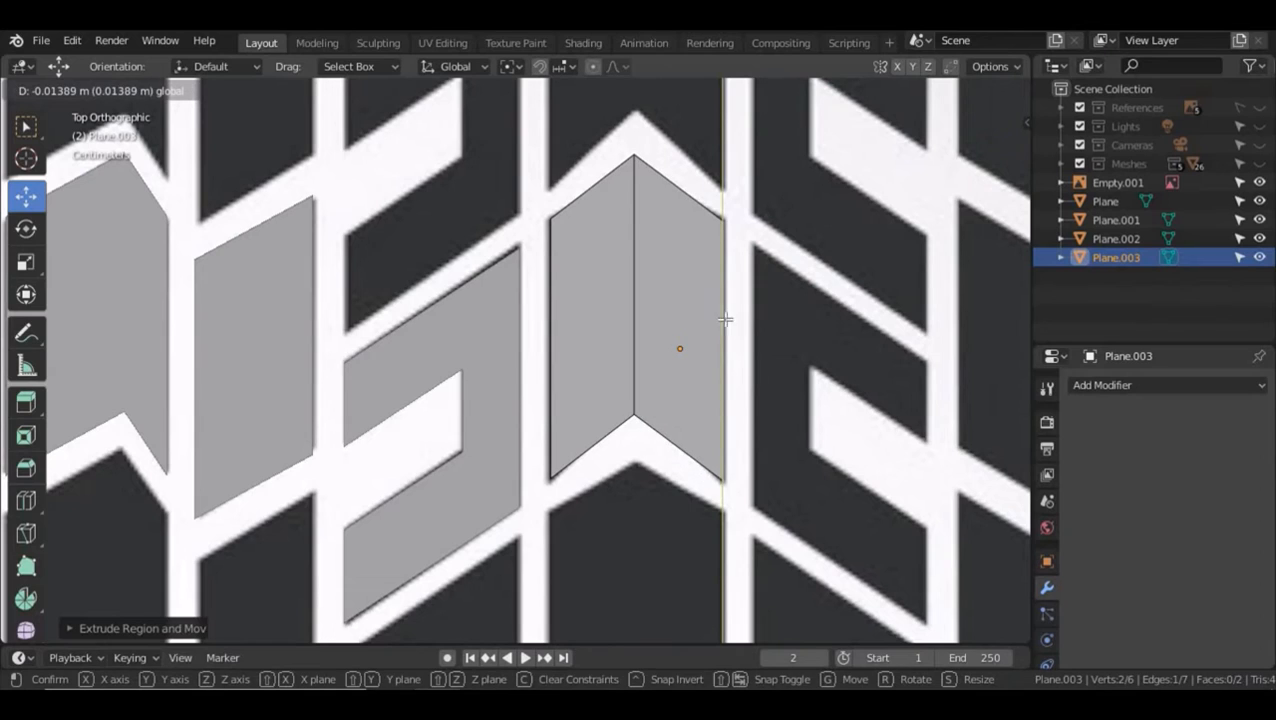
pyautogui.click(860, 343)
pyautogui.scroll(-6, 866, 345)
pyautogui.scroll(3, 866, 347)
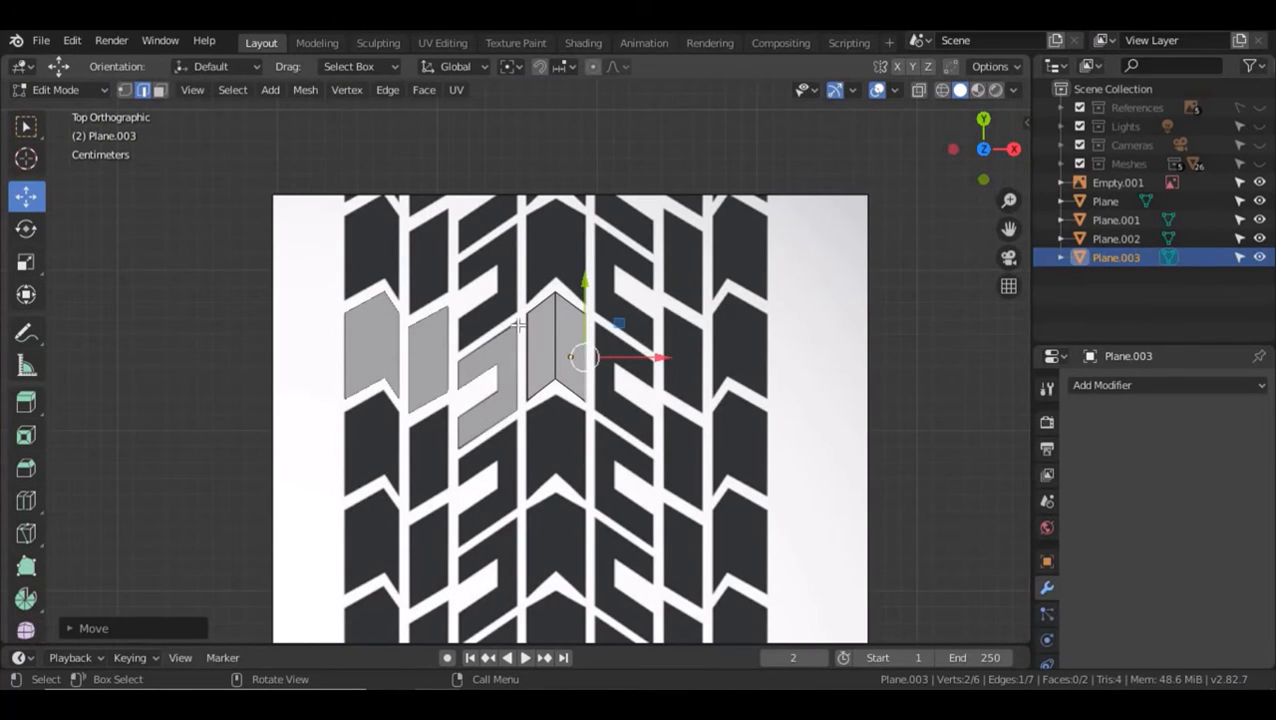
# - Return to object mode and select only the three tread blocks on the left half of the reference
pyautogui.moveTo(272, 260); pyautogui.dragTo(498, 440)
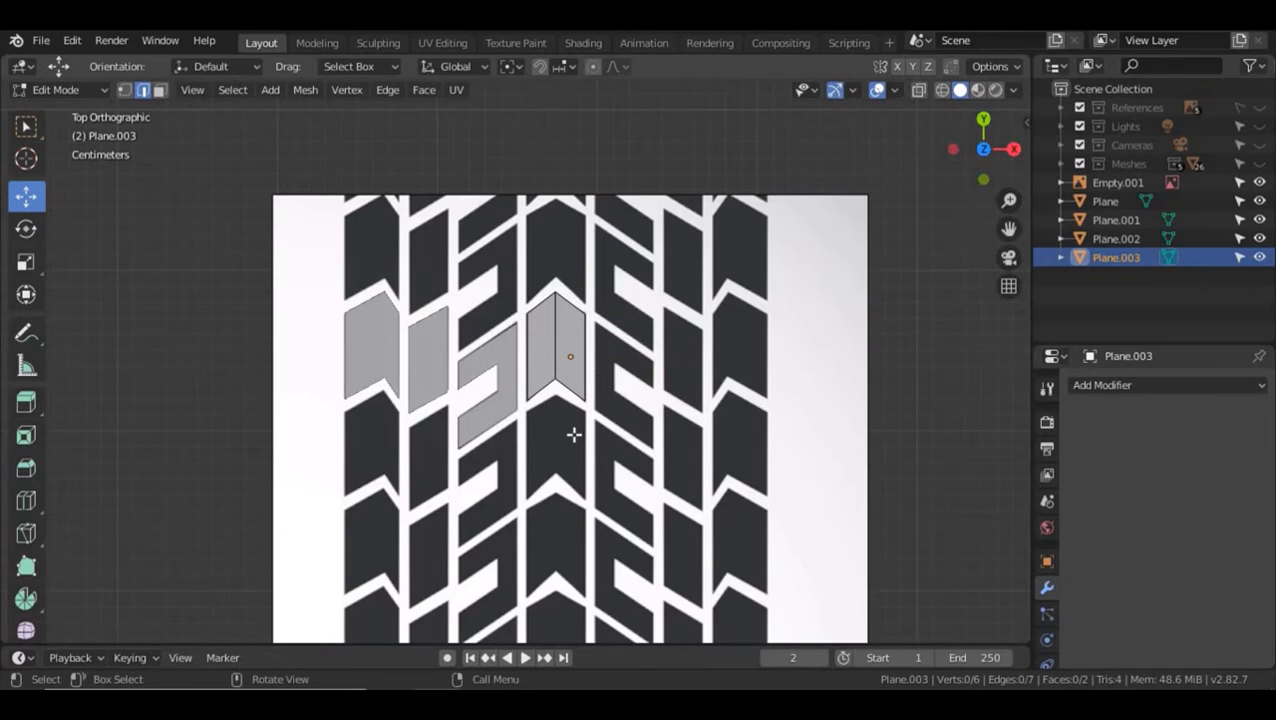
pyautogui.press('Tab')
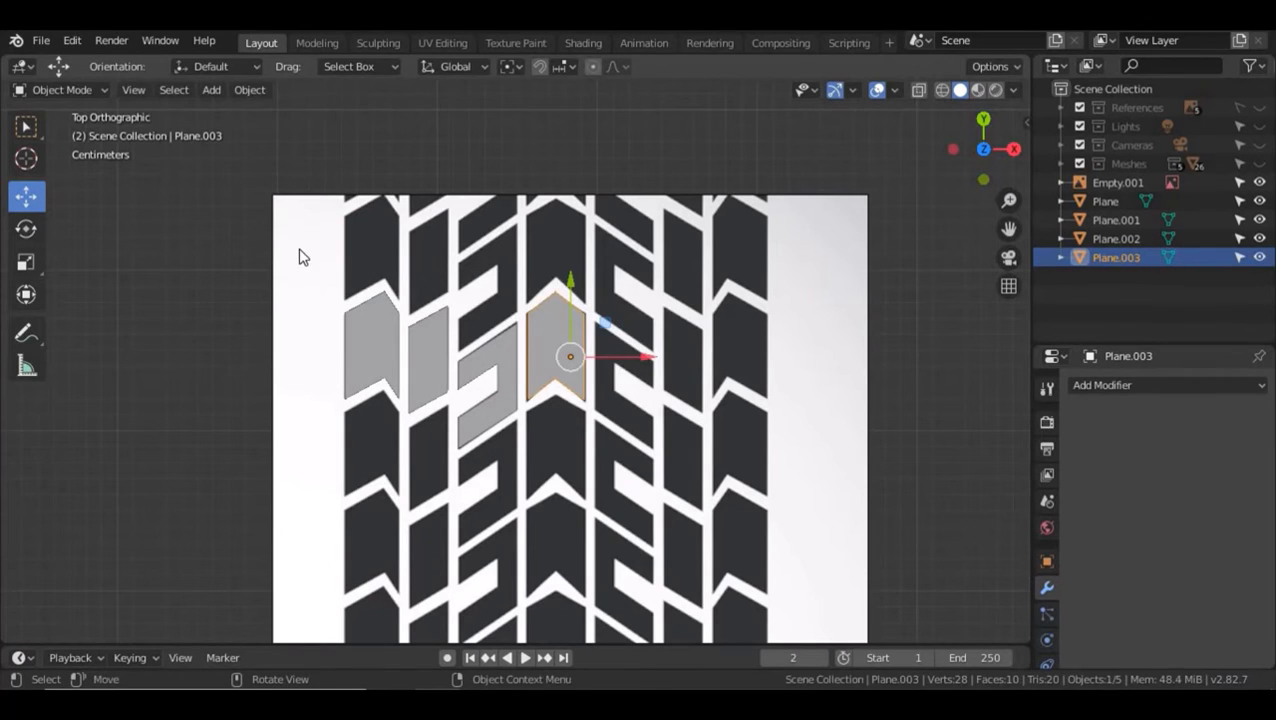
pyautogui.moveTo(299, 250); pyautogui.dragTo(508, 432)
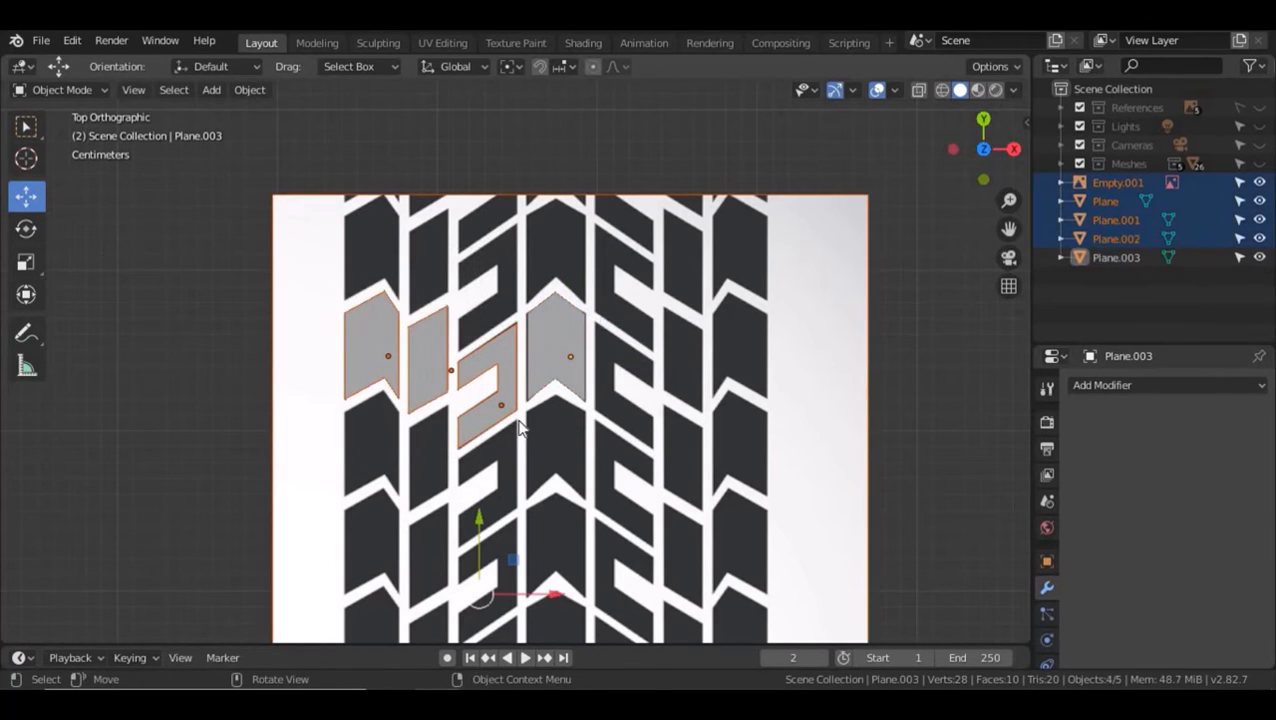
pyautogui.click(373, 356)
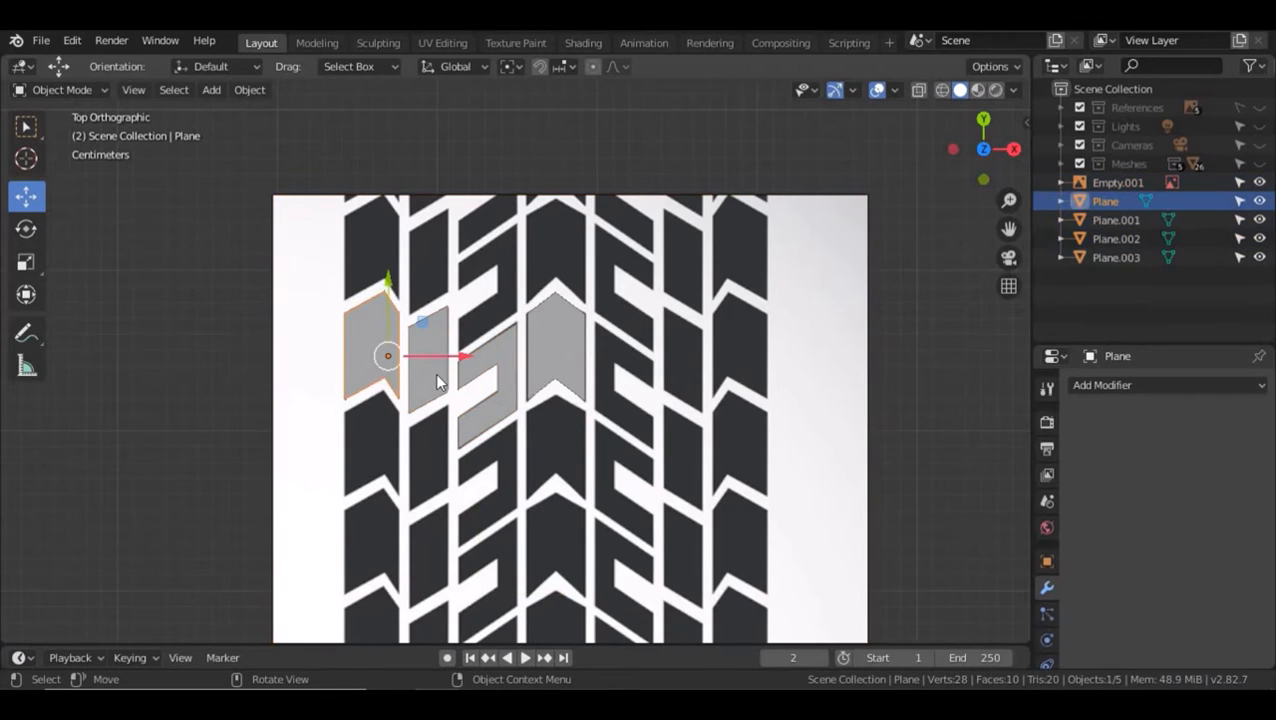
pyautogui.keyDown('shift'); pyautogui.click(482, 379); pyautogui.keyUp('shift')
pyautogui.keyDown('shift'); pyautogui.click(512, 366); pyautogui.keyUp('shift')
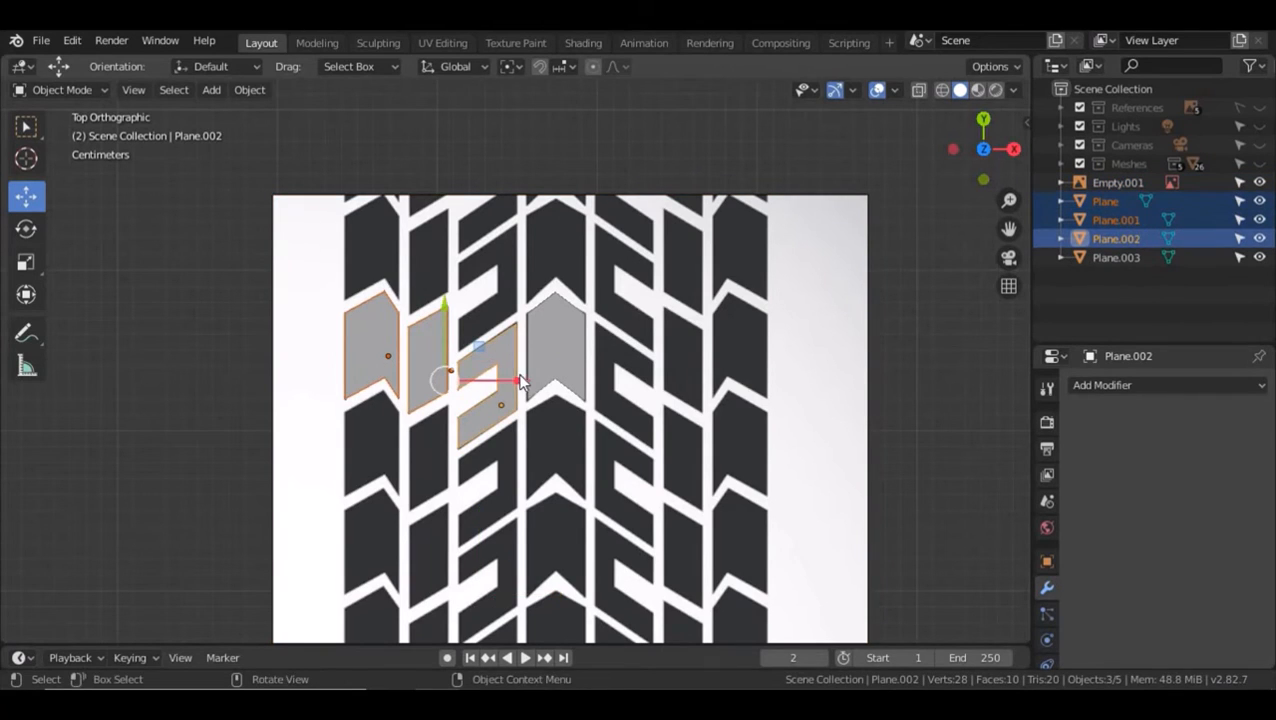
pyautogui.hotkey('shift', 'd')
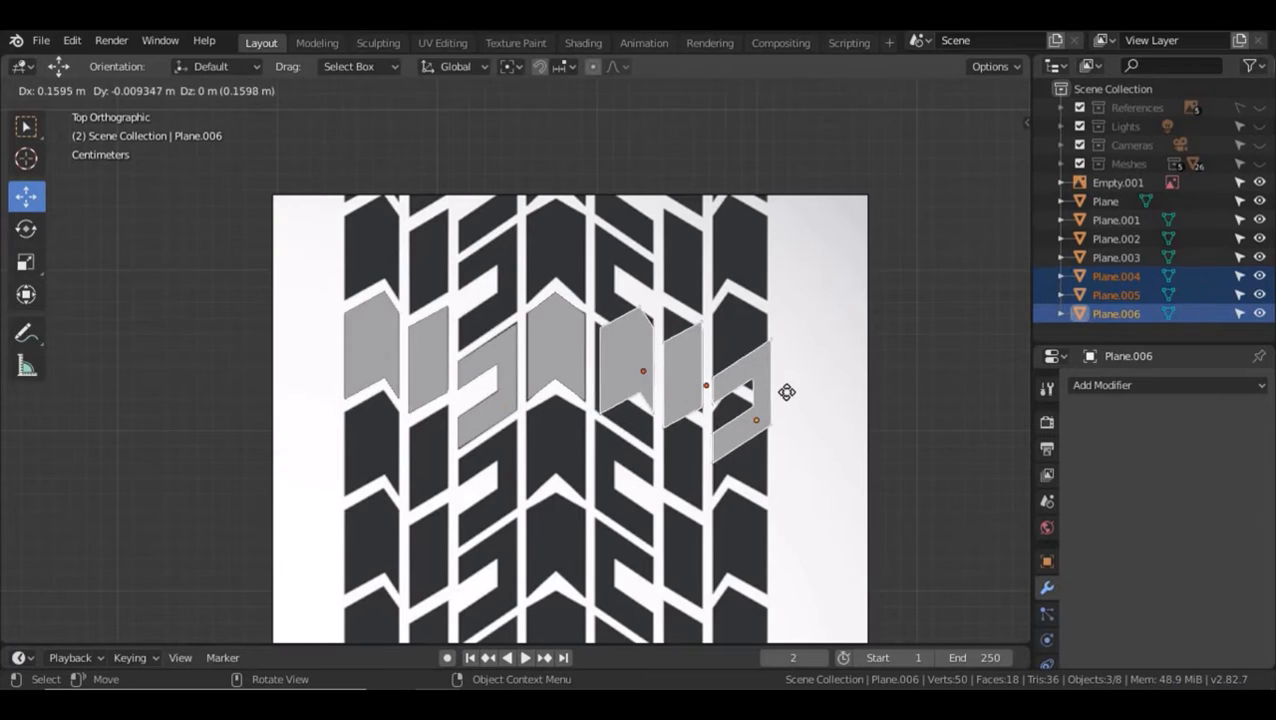
pyautogui.click(770, 400)
pyautogui.press('r')
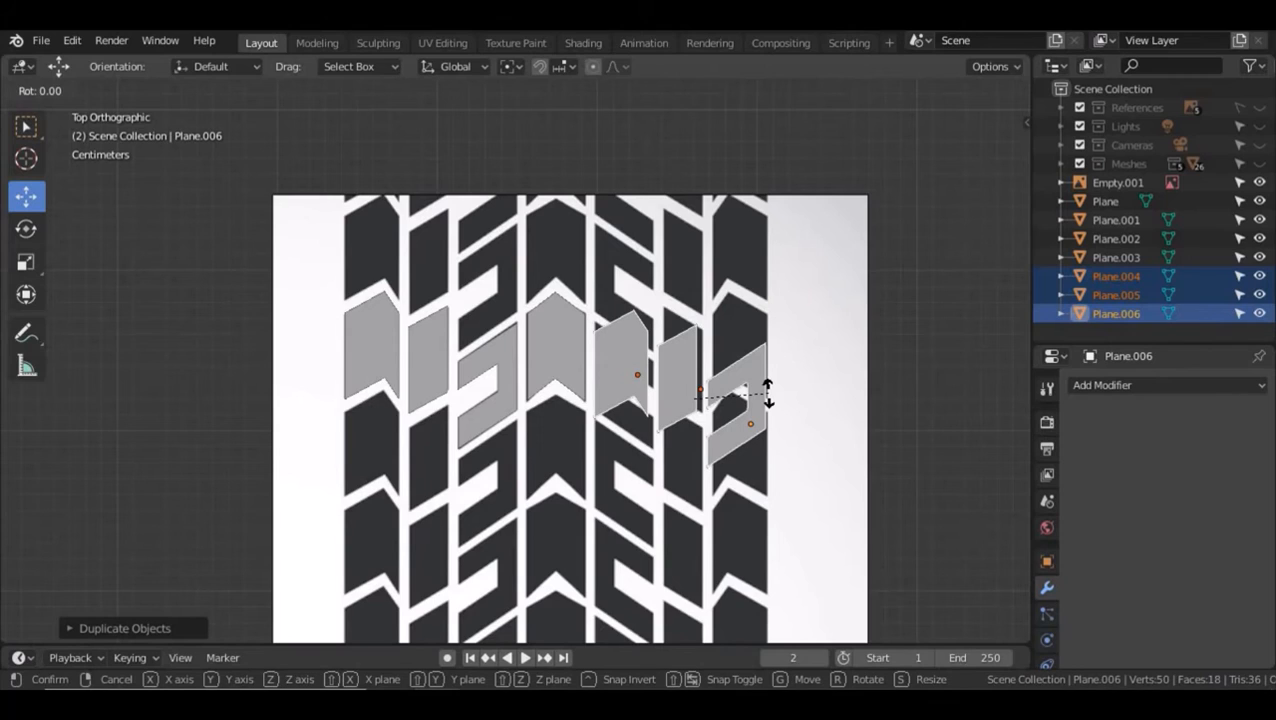
pyautogui.write('x')
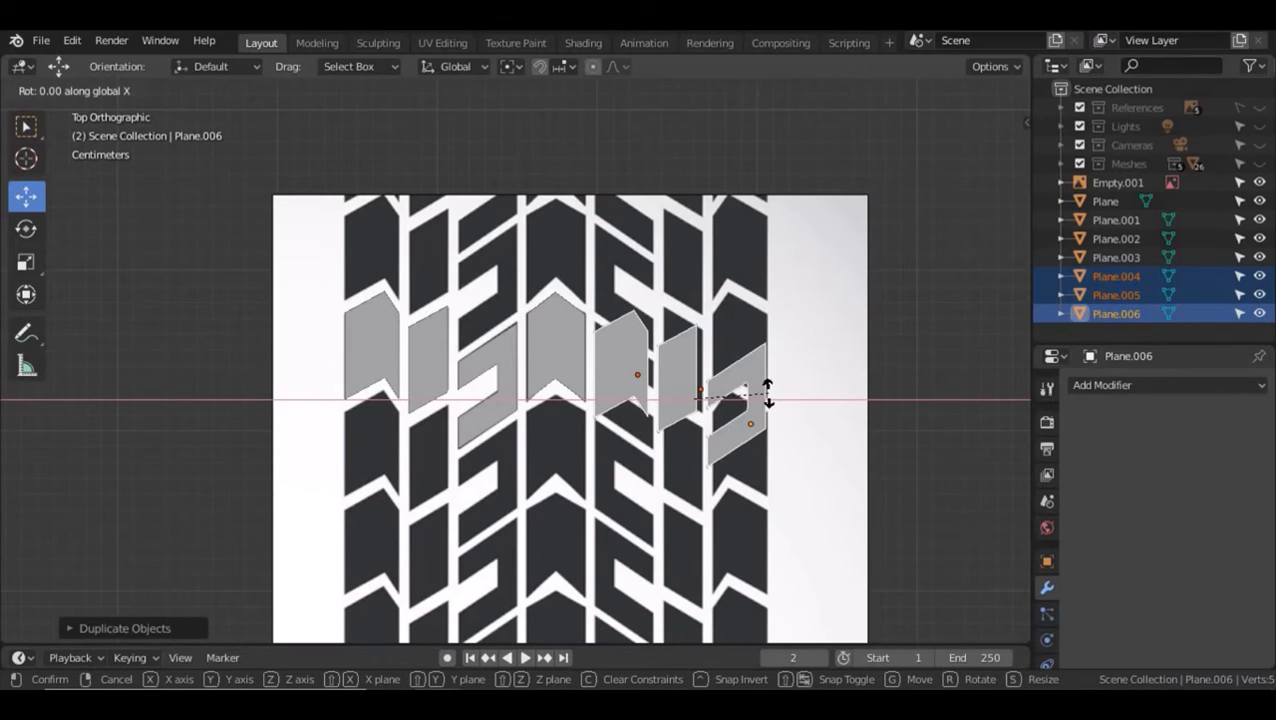
pyautogui.write('90')
pyautogui.press('BackSpace')
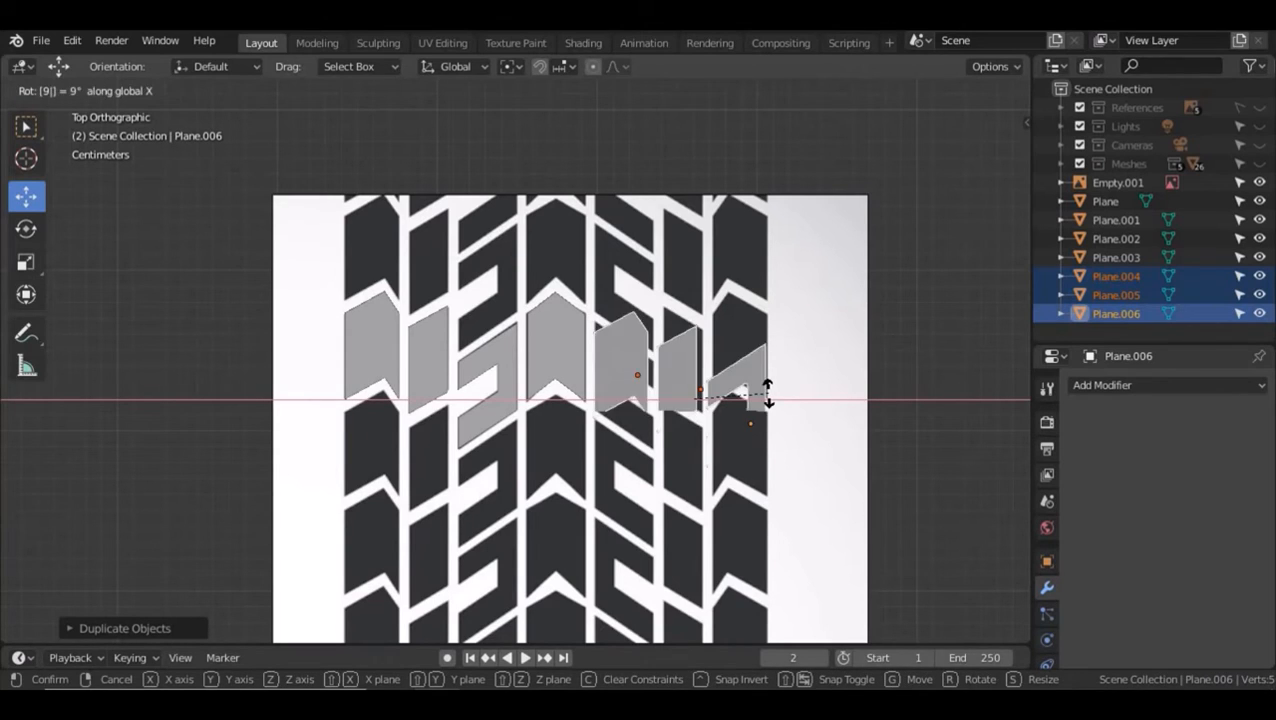
pyautogui.press('Return')
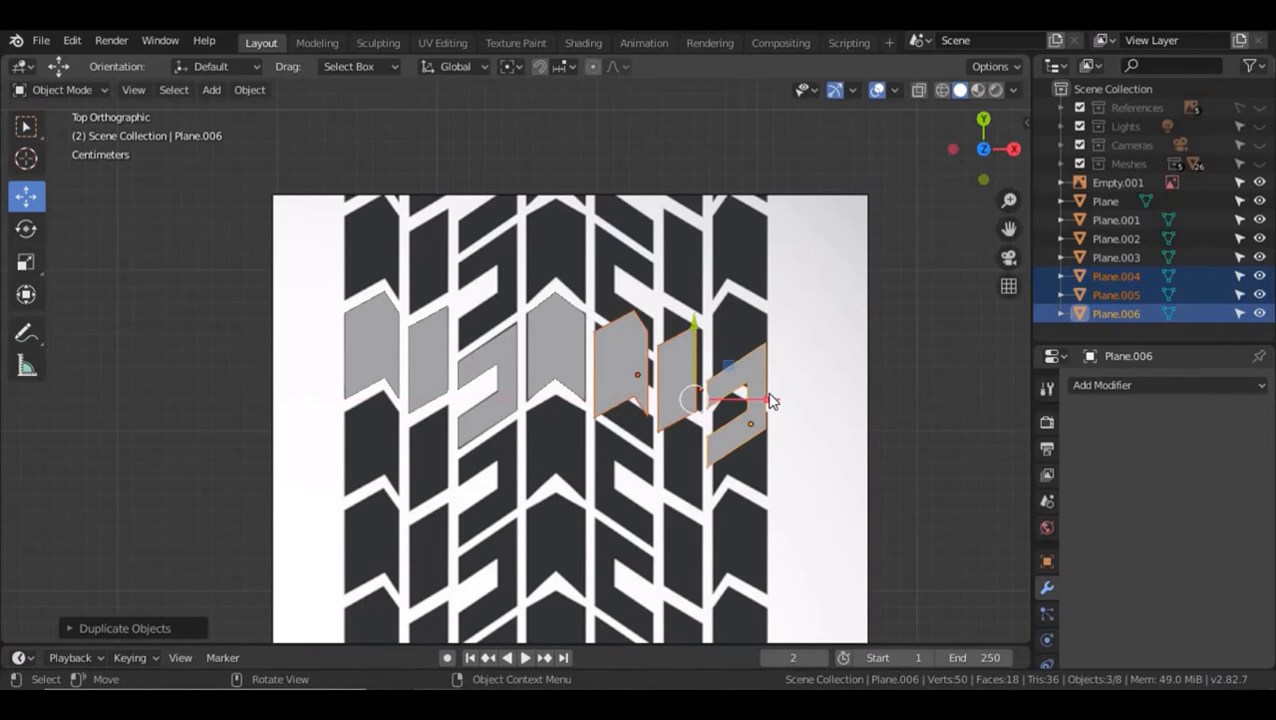
pyautogui.hotkey('ctrl', 'z')
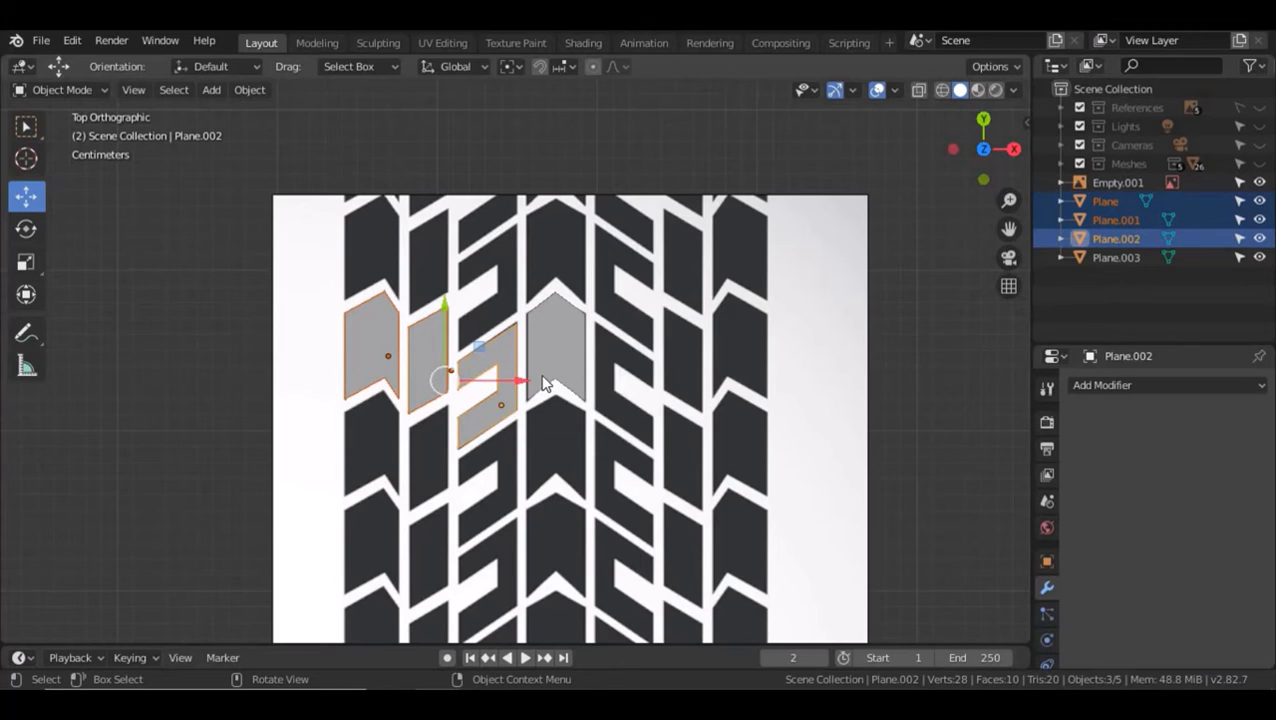
# - Place copies of the three left blocks, rotated 180° about Y, over the three matching right-hand columns of the reference
pyautogui.hotkey('shift', 'd')
pyautogui.click(797, 382)
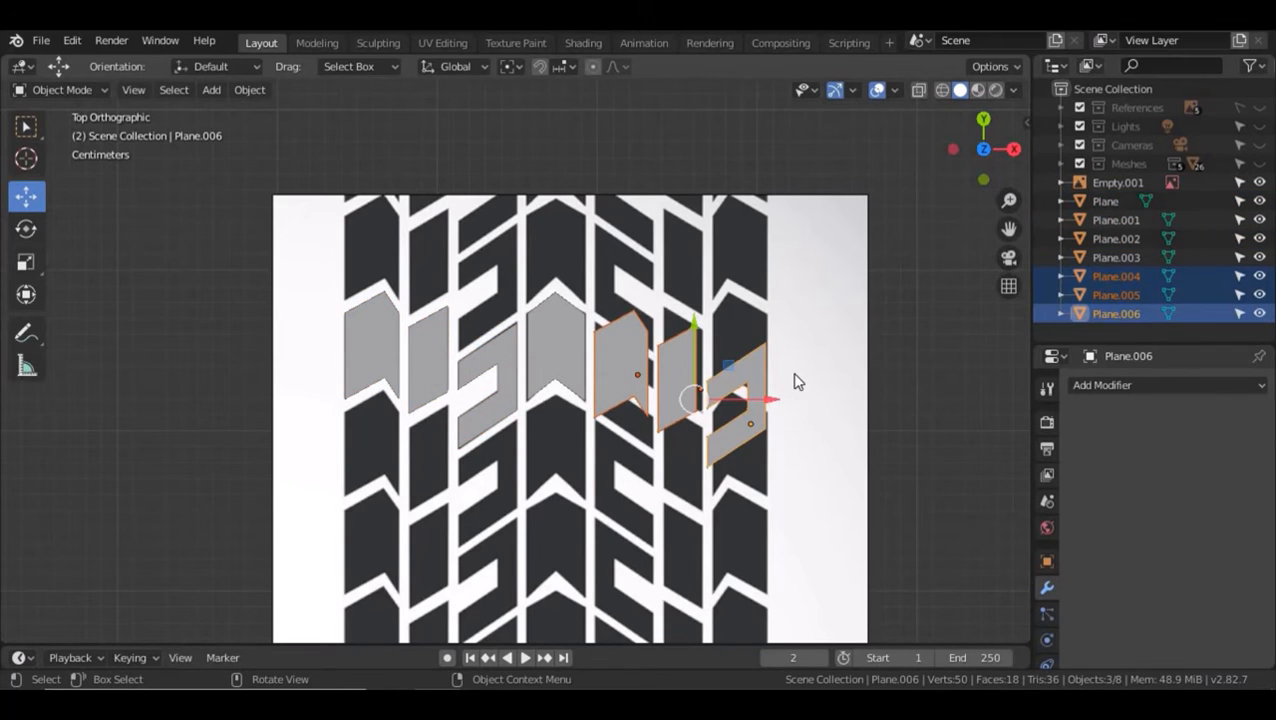
pyautogui.press('r')
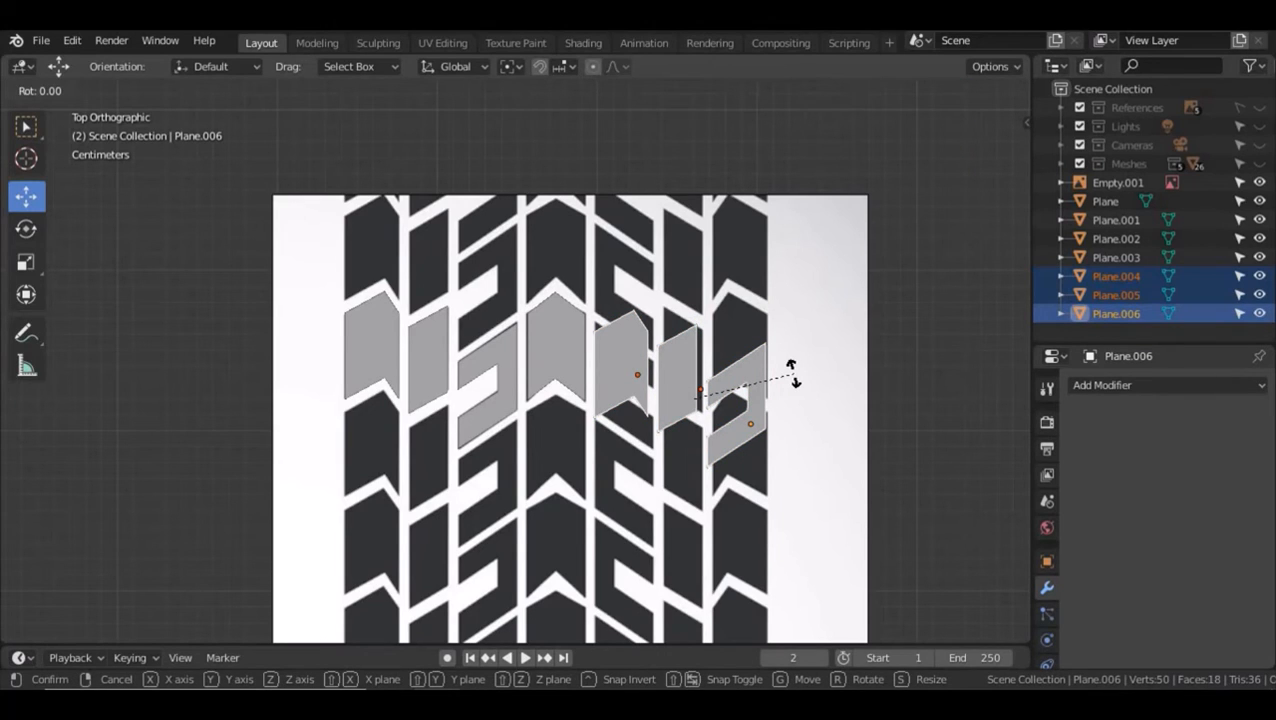
pyautogui.write('y')
pyautogui.write('180')
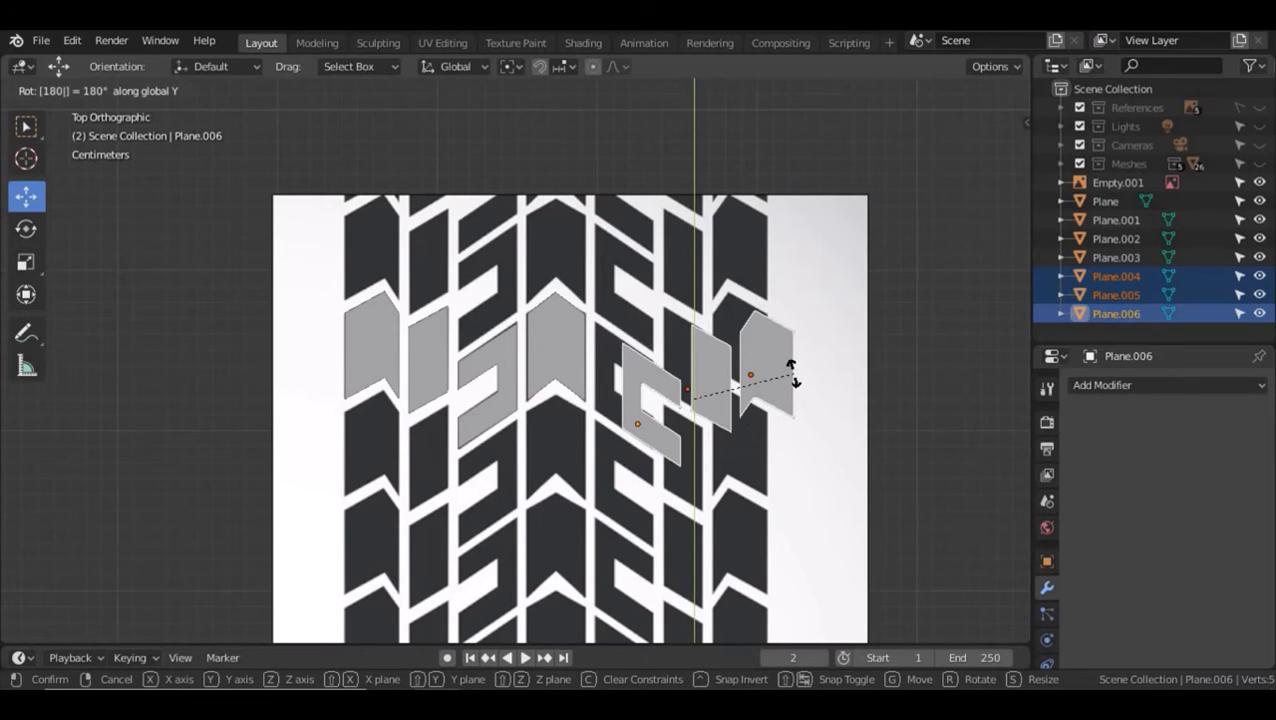
pyautogui.press('Return')
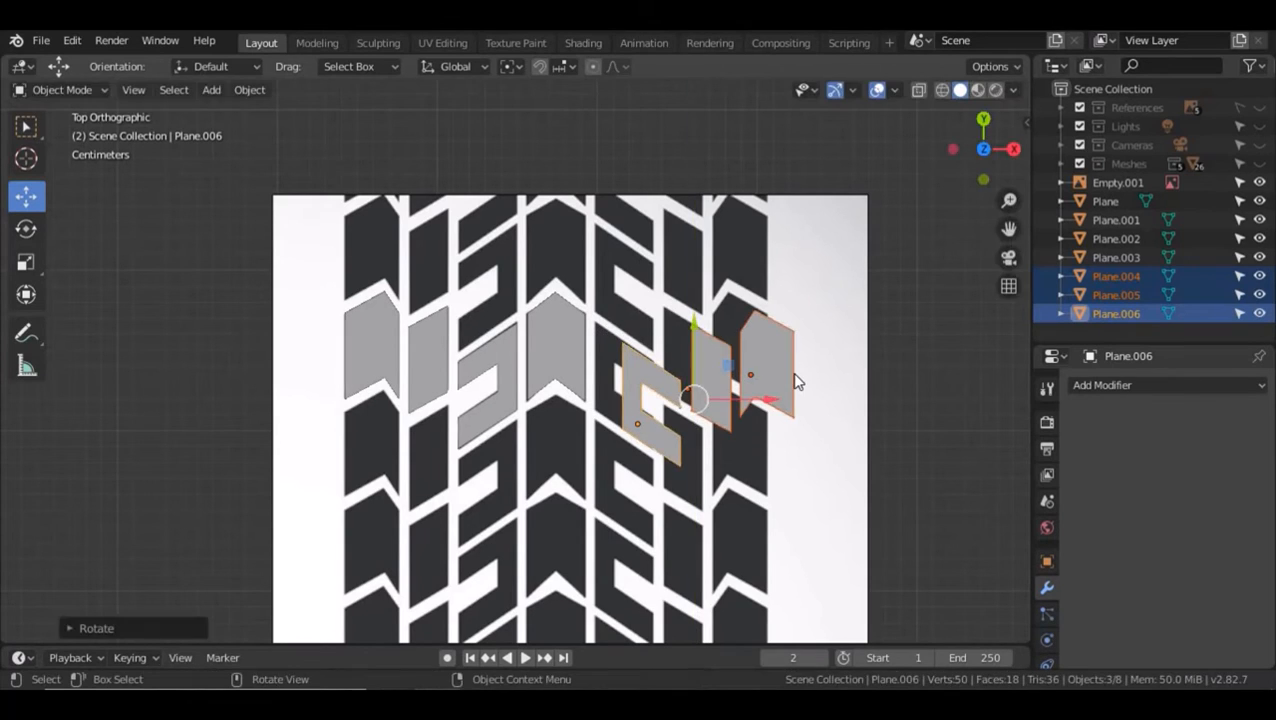
pyautogui.moveTo(755, 408); pyautogui.dragTo(668, 349)
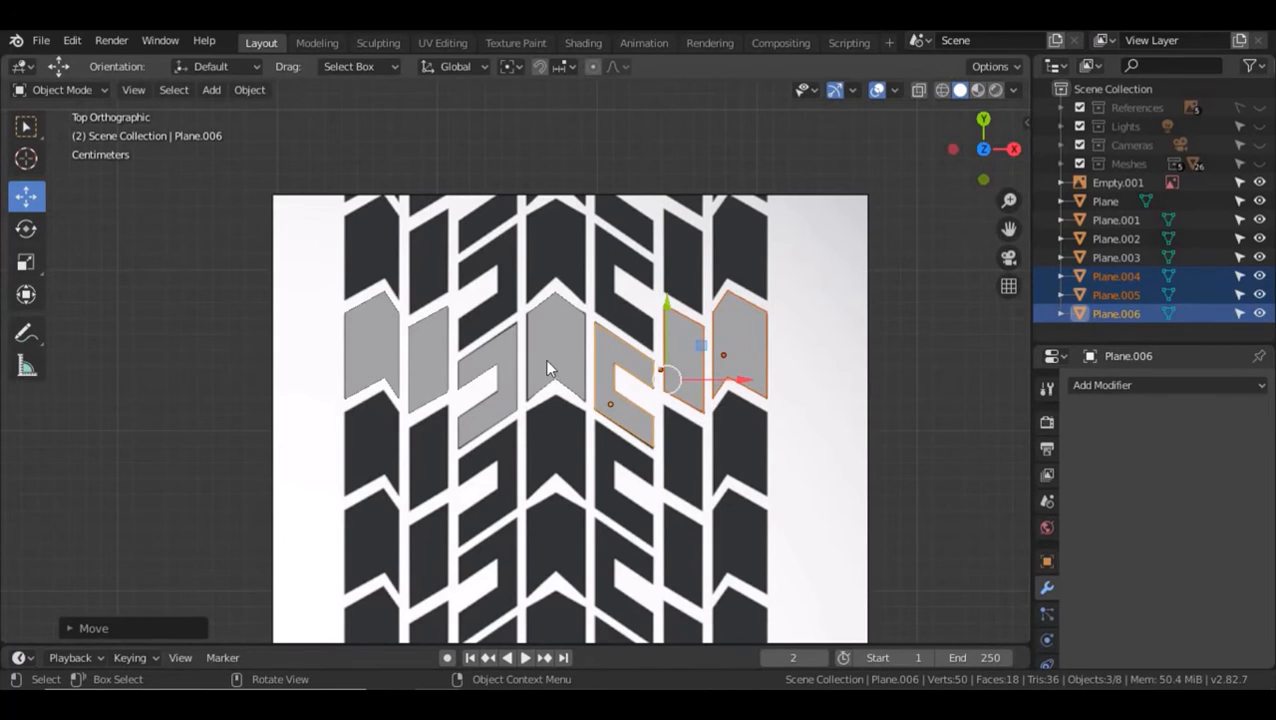
# - Join all seven tread blocks into one object, with the outermost left block as the active object
pyautogui.keyDown('shift'); pyautogui.click(498, 370); pyautogui.keyUp('shift')
pyautogui.keyDown('shift'); pyautogui.click(489, 364); pyautogui.keyUp('shift')
pyautogui.keyDown('shift'); pyautogui.click(419, 357); pyautogui.keyUp('shift')
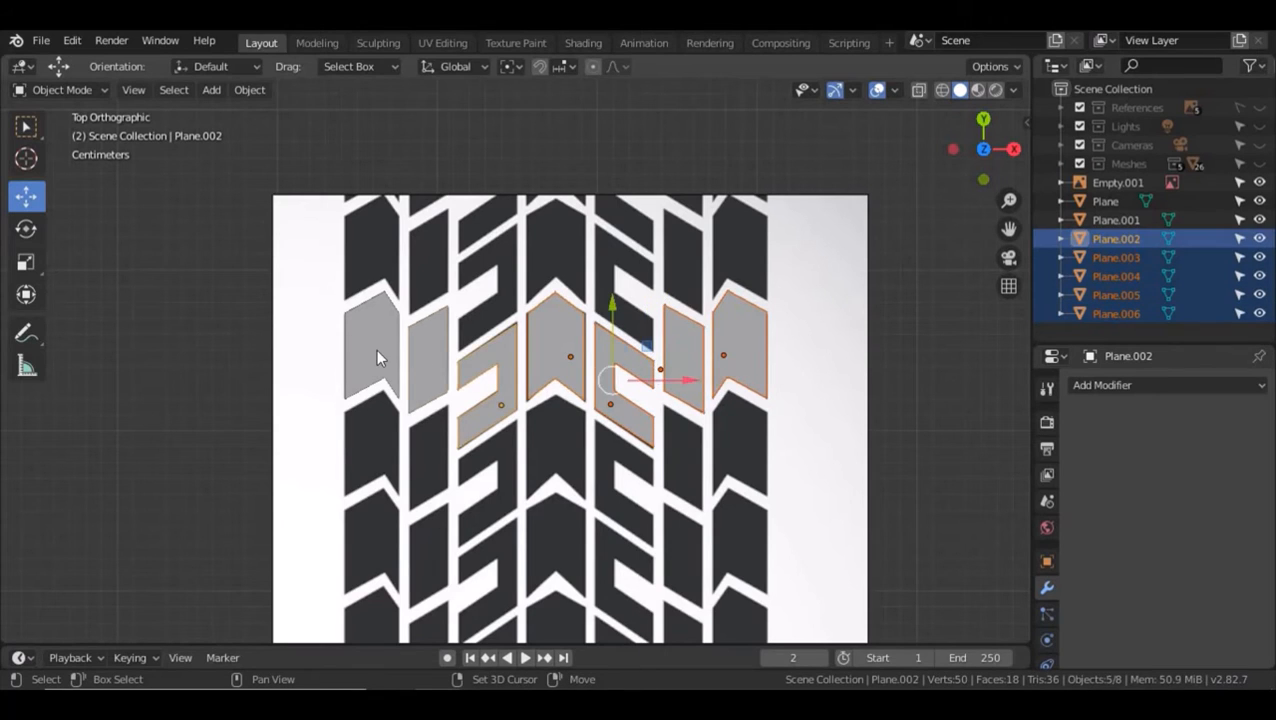
pyautogui.keyDown('shift'); pyautogui.click(377, 351); pyautogui.keyUp('shift')
pyautogui.hotkey('ctrl', 'j')
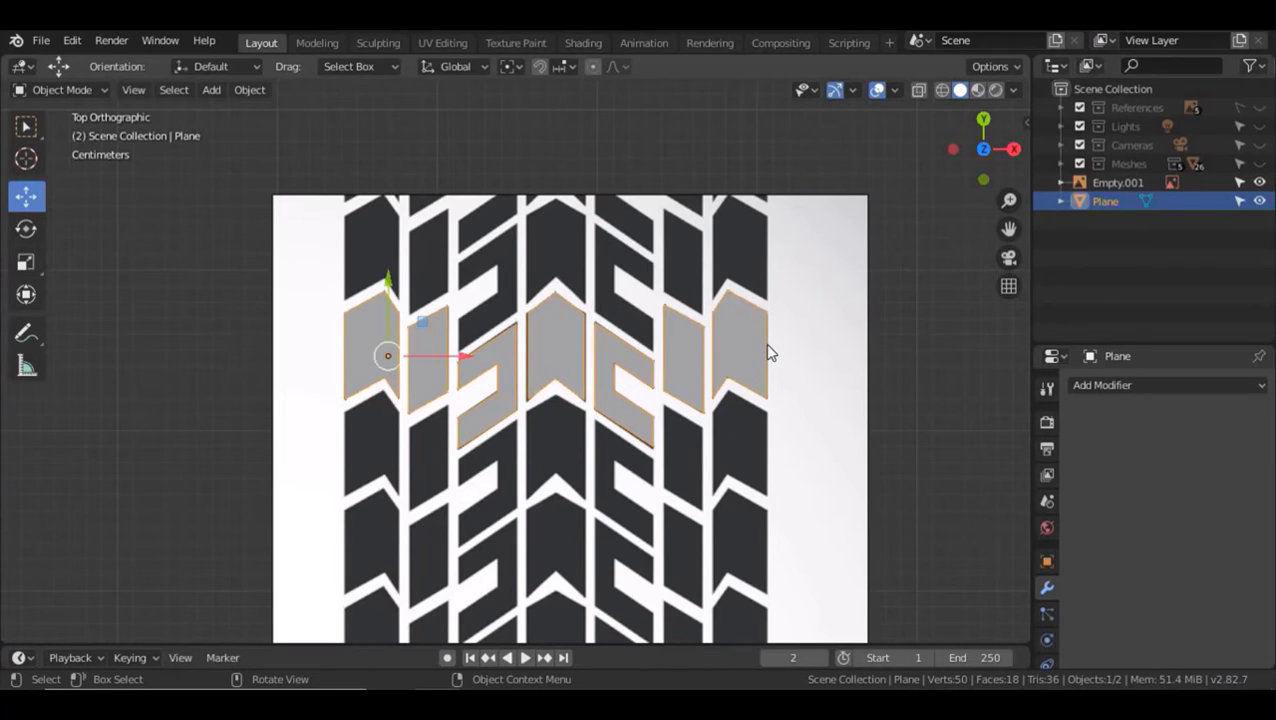
# - In right view, enter edit mode on the joined blocks with wireframe shading and hide the Empty.001 reference image
pyautogui.press('KP_3')
pyautogui.scroll(-9, 765, 363)
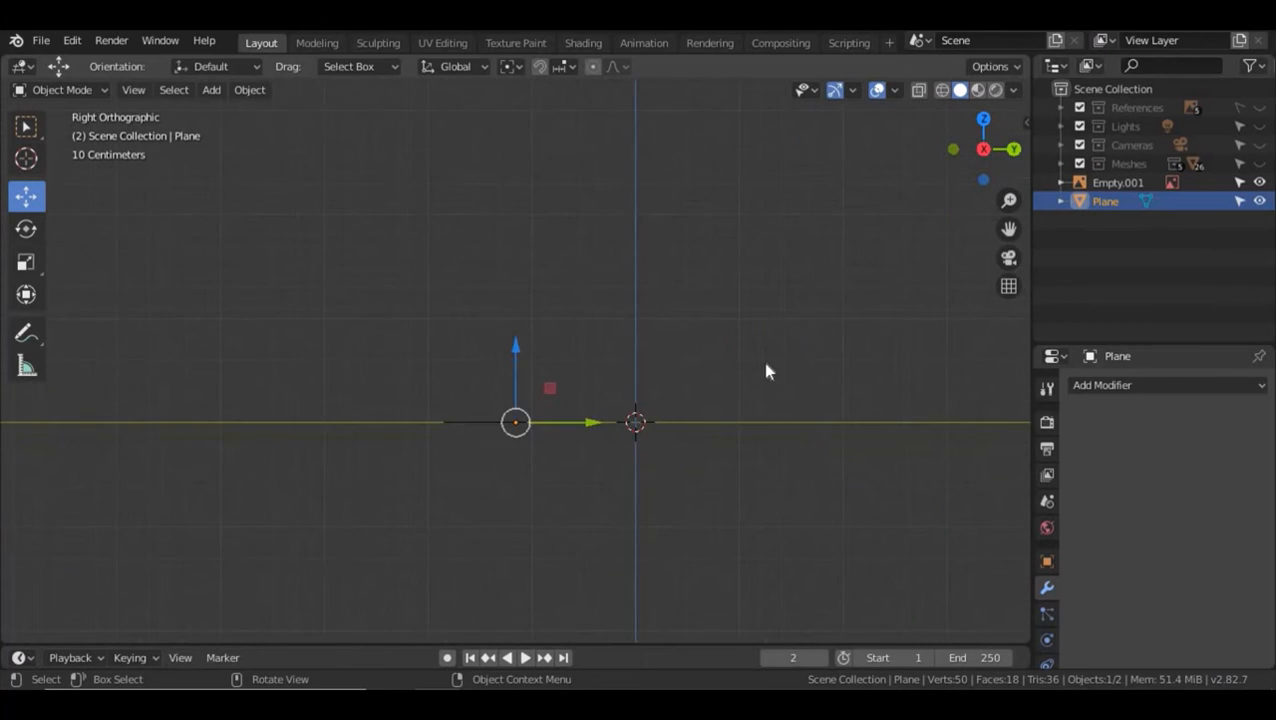
pyautogui.scroll(4, 765, 363)
pyautogui.keyDown('alt'); pyautogui.keyDown('shift'); pyautogui.moveTo(750, 387); pyautogui.dragTo(779, 208); pyautogui.keyUp('shift'); pyautogui.keyUp('alt')
pyautogui.scroll(2, 727, 264)
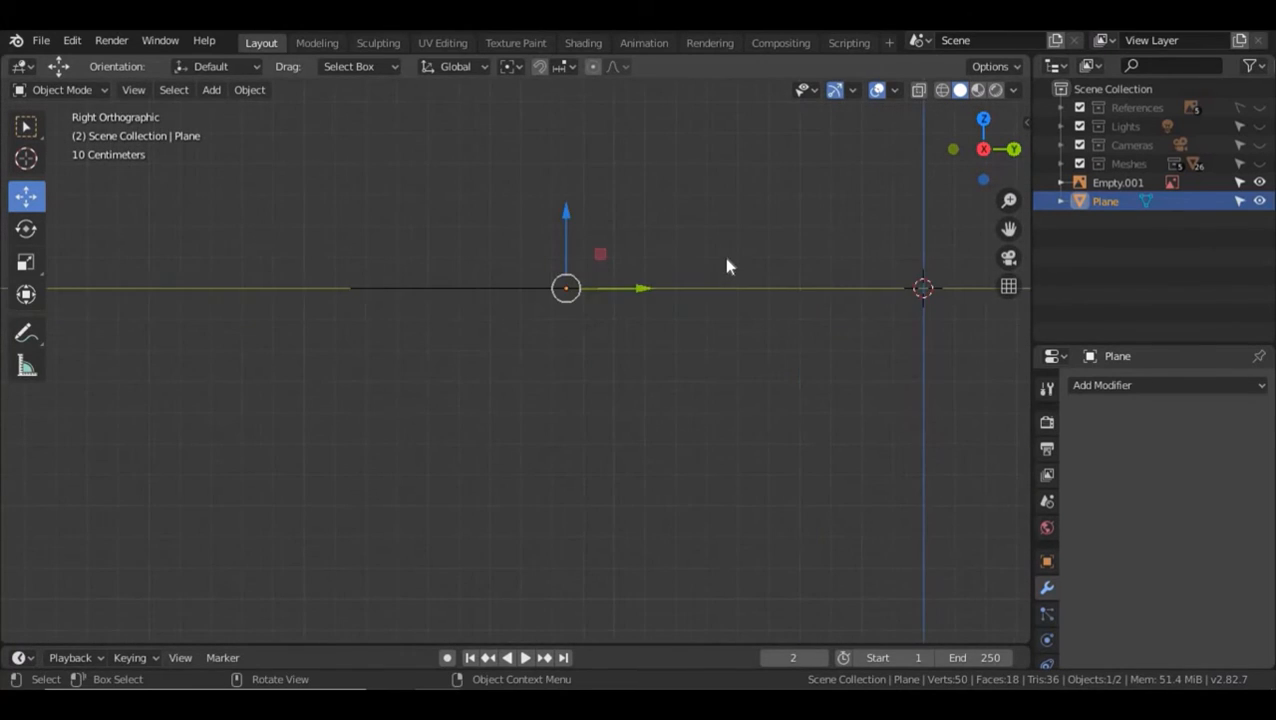
pyautogui.scroll(3, 723, 260)
pyautogui.keyDown('alt'); pyautogui.keyDown('shift'); pyautogui.moveTo(700, 303); pyautogui.dragTo(618, 286); pyautogui.keyUp('shift'); pyautogui.keyUp('alt')
pyautogui.scroll(4, 601, 478)
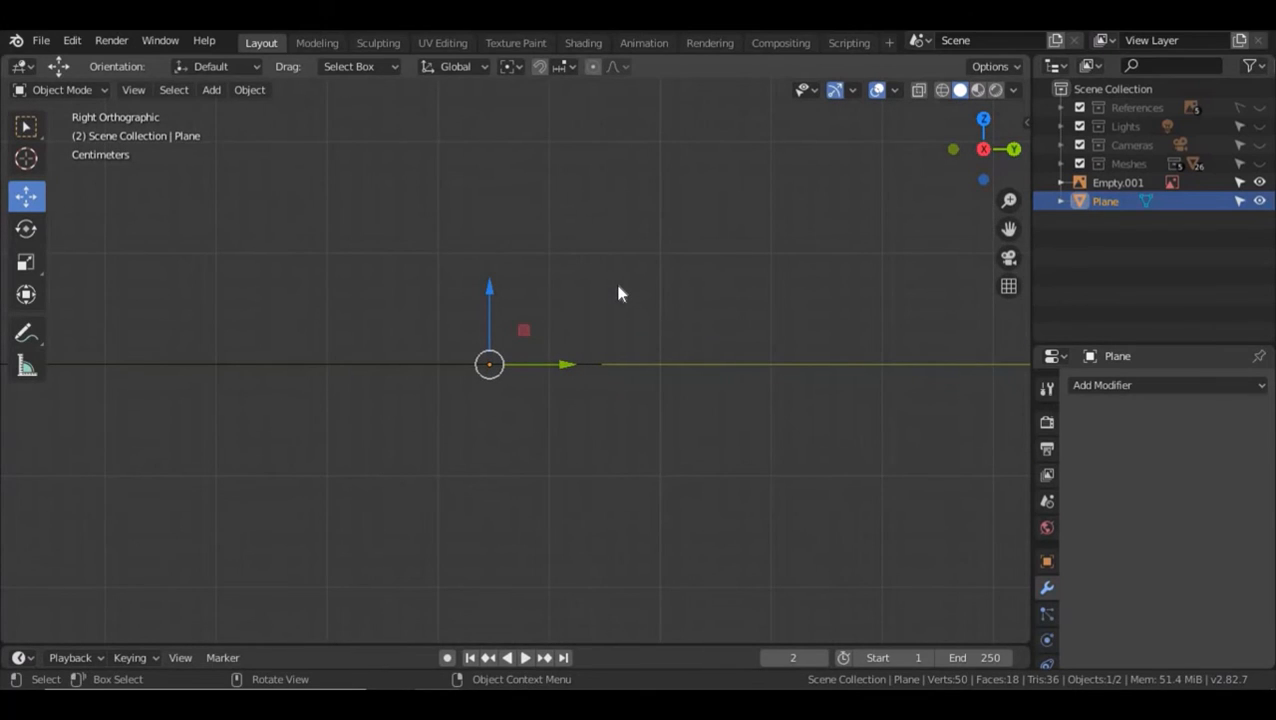
pyautogui.press('Tab')
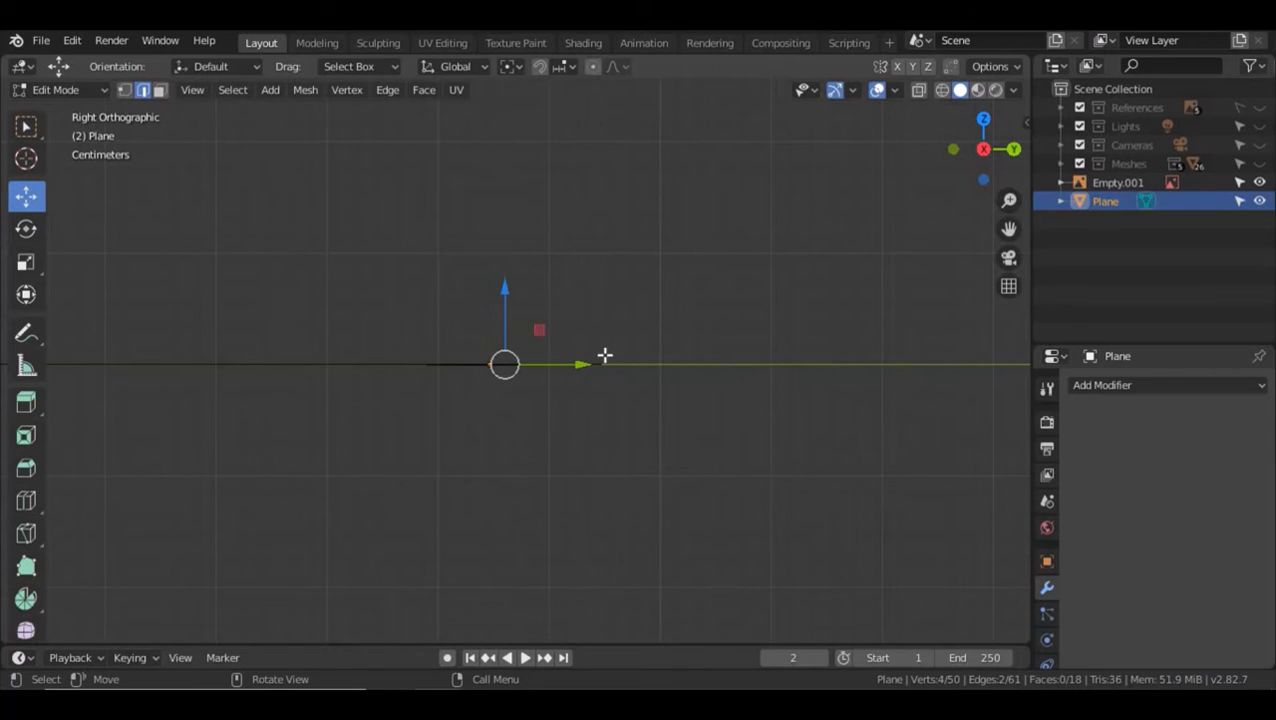
pyautogui.scroll(8, 605, 355)
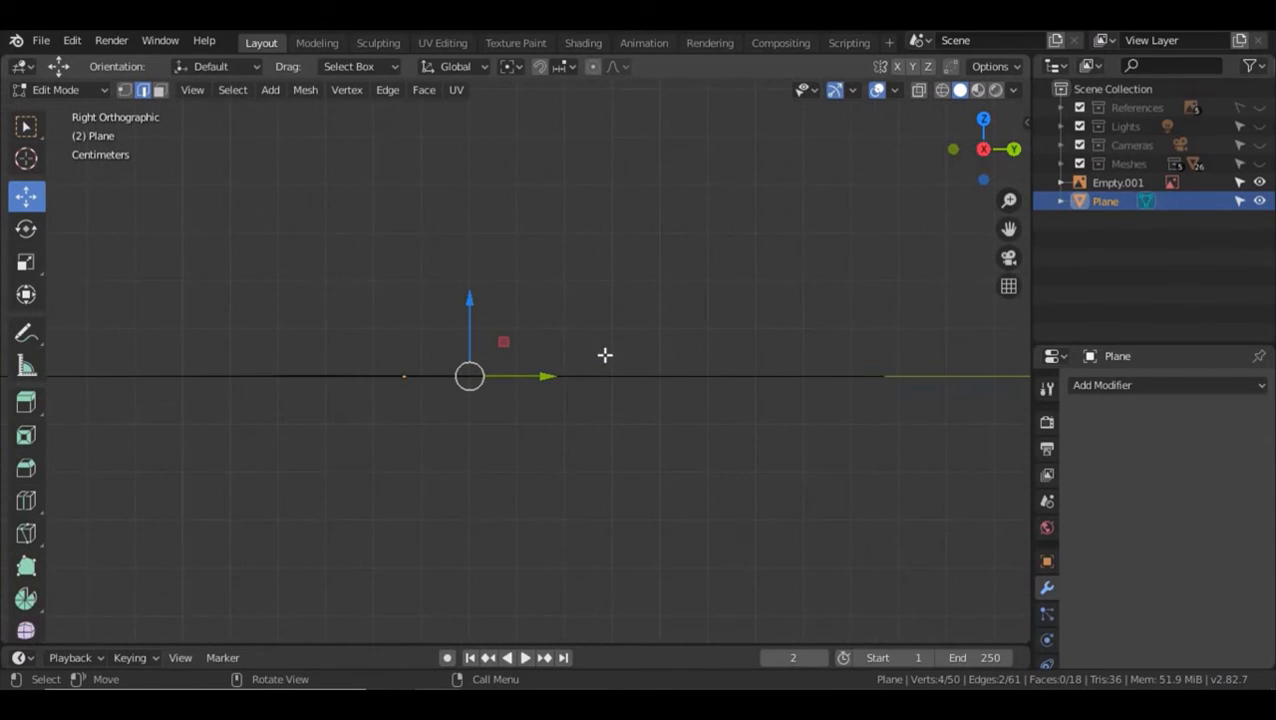
pyautogui.moveTo(578, 472); pyautogui.dragTo(358, 292)
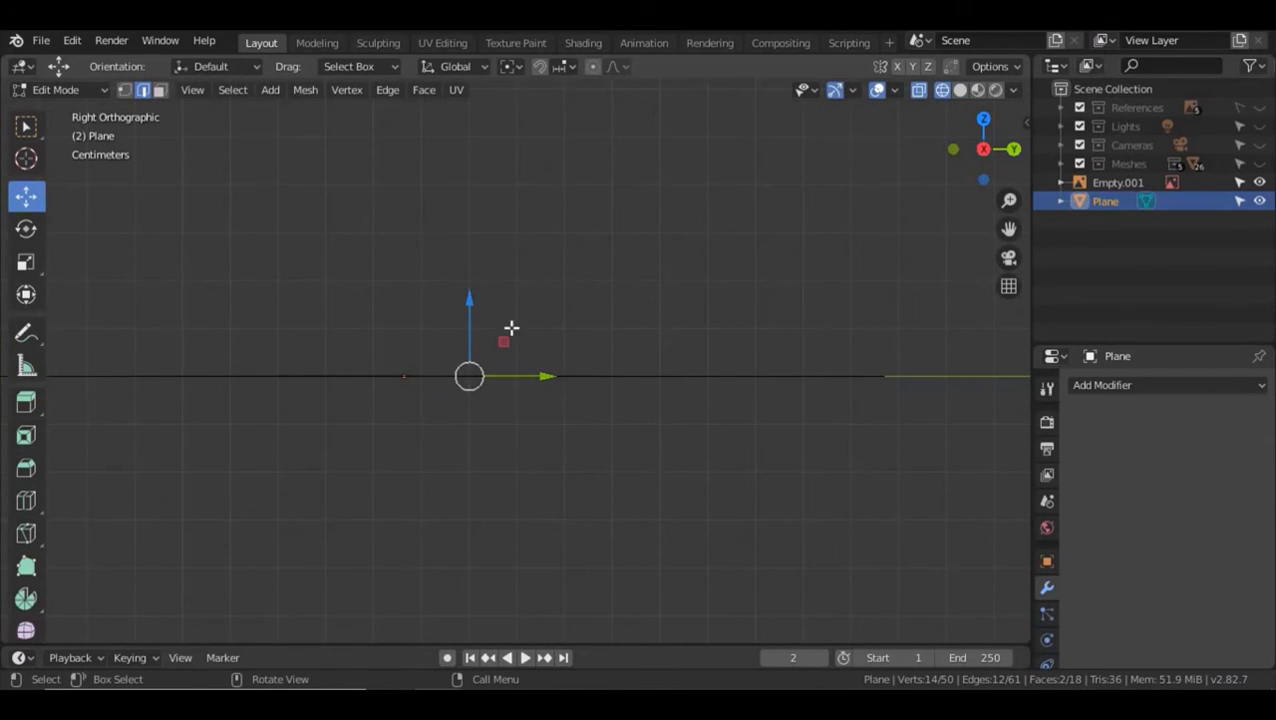
pyautogui.click(1259, 182)
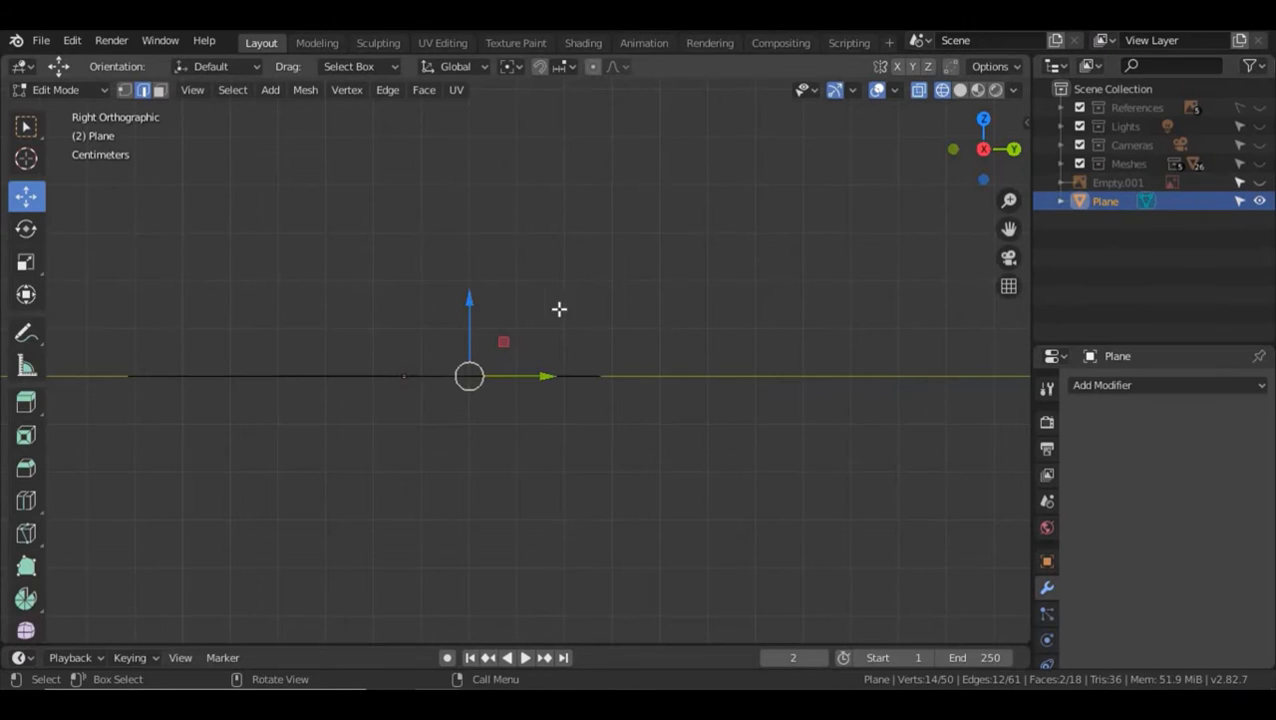
# - Select all the tread block faces and extrude them about 0.012 m downward along Z
pyautogui.moveTo(359, 313); pyautogui.dragTo(391, 345, button='middle')
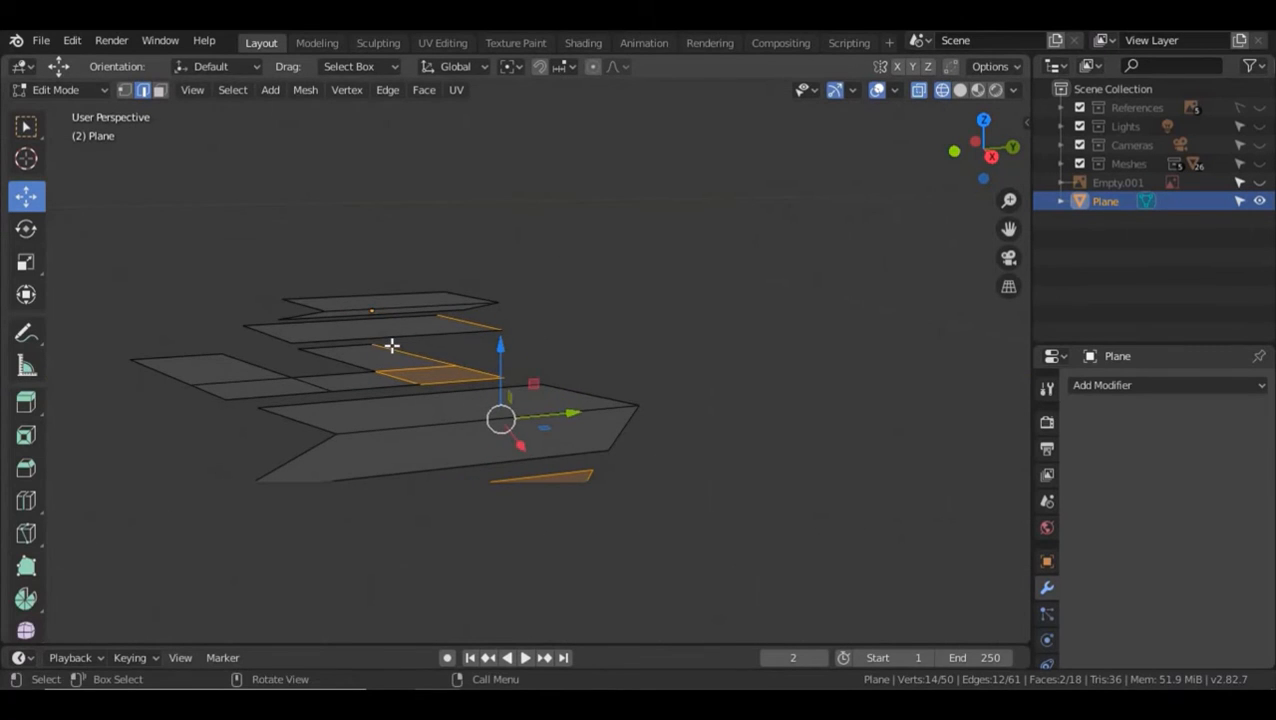
pyautogui.scroll(-6, 391, 345)
pyautogui.scroll(1, 391, 345)
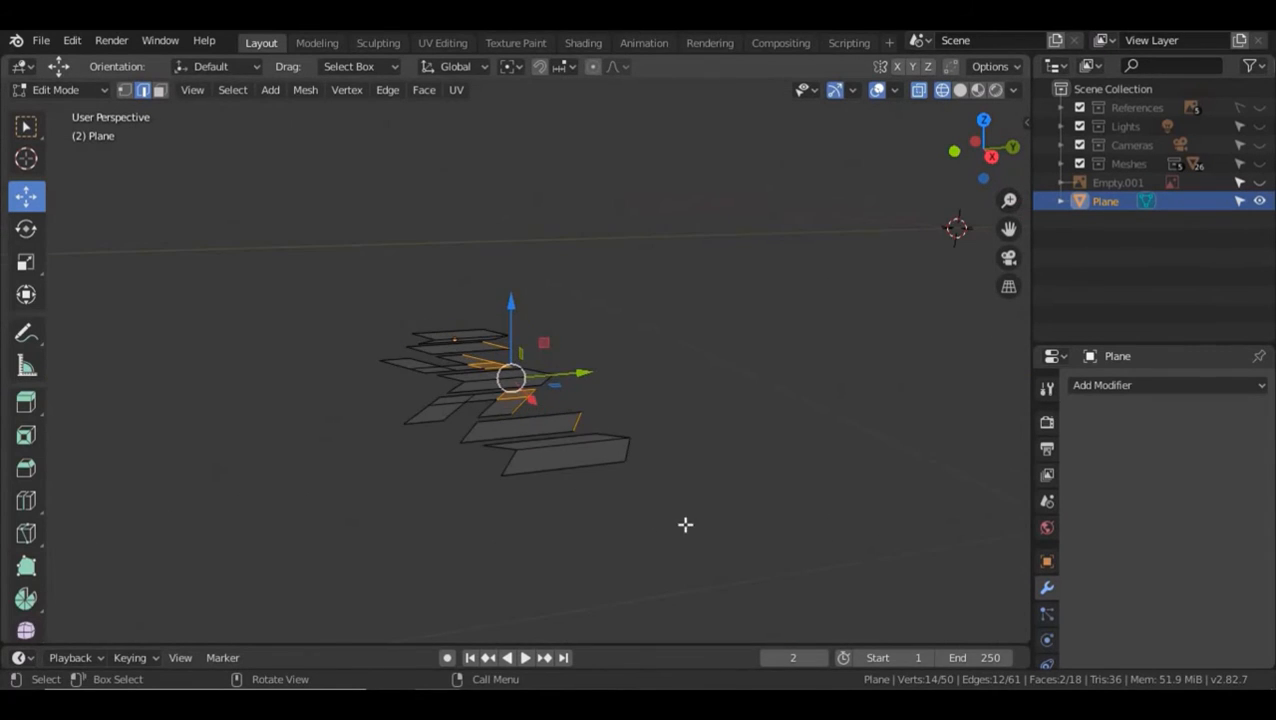
pyautogui.moveTo(685, 524); pyautogui.dragTo(316, 286)
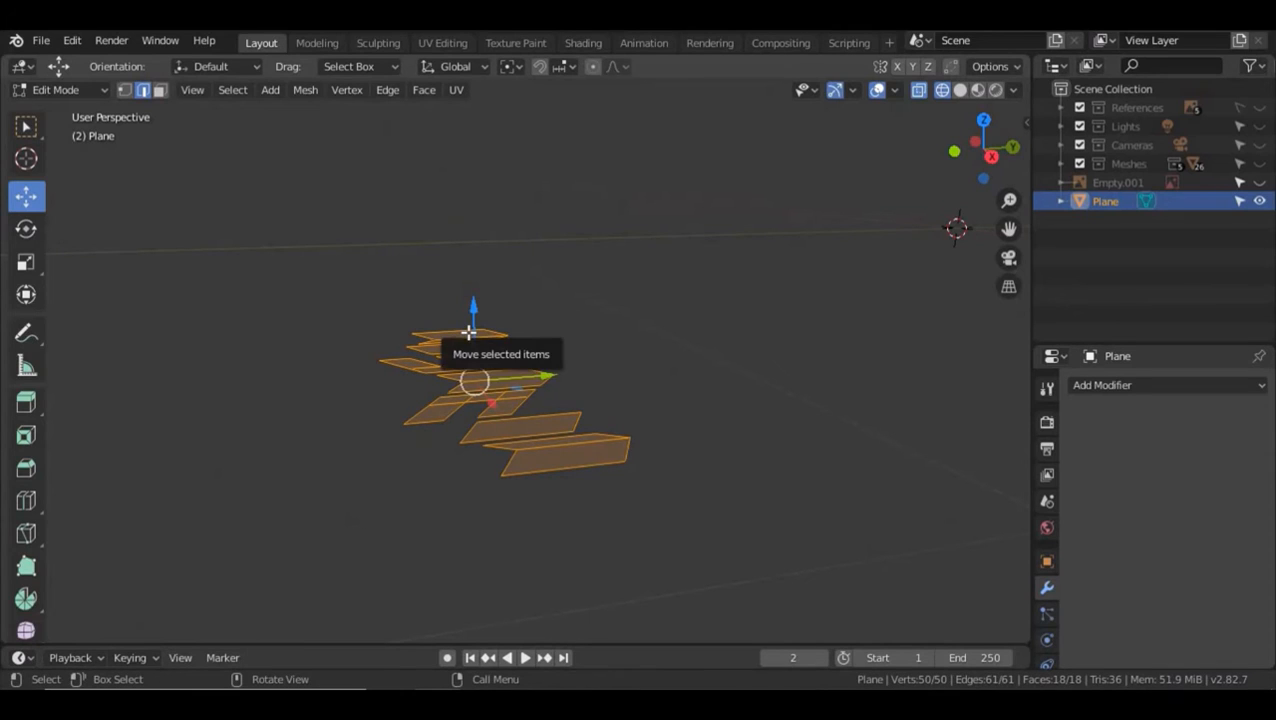
pyautogui.press('e')
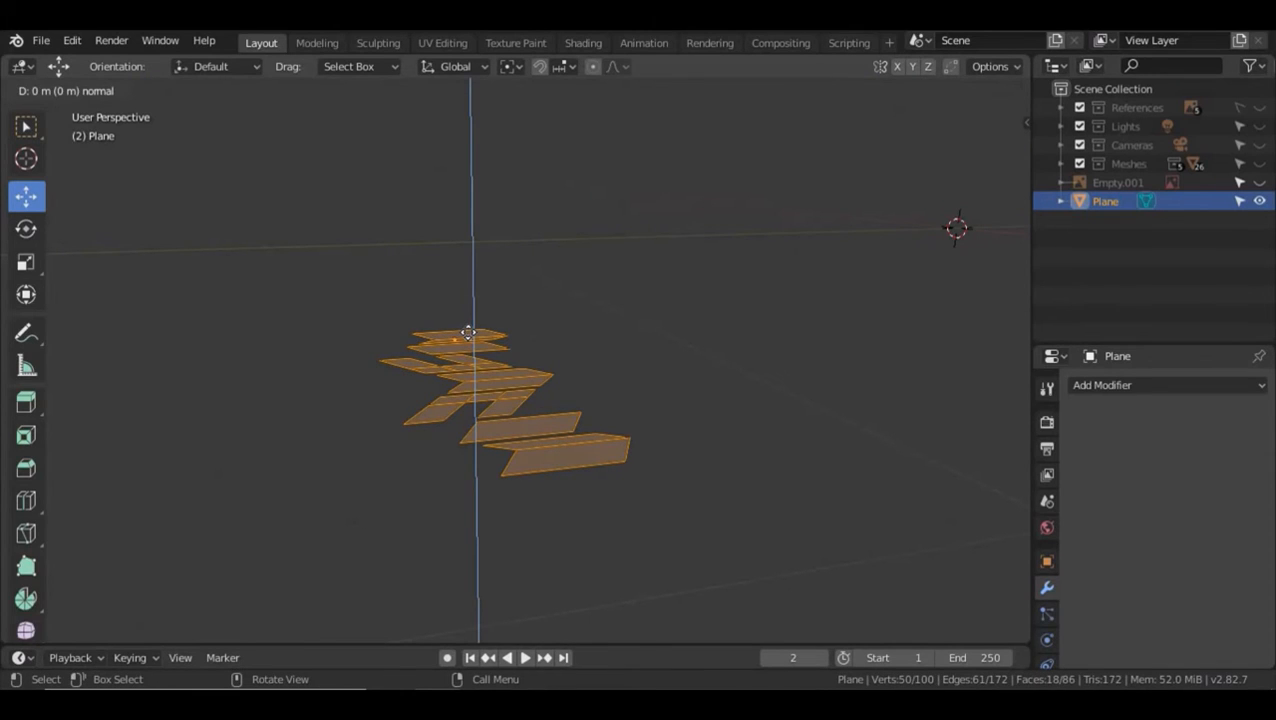
pyautogui.press('z')
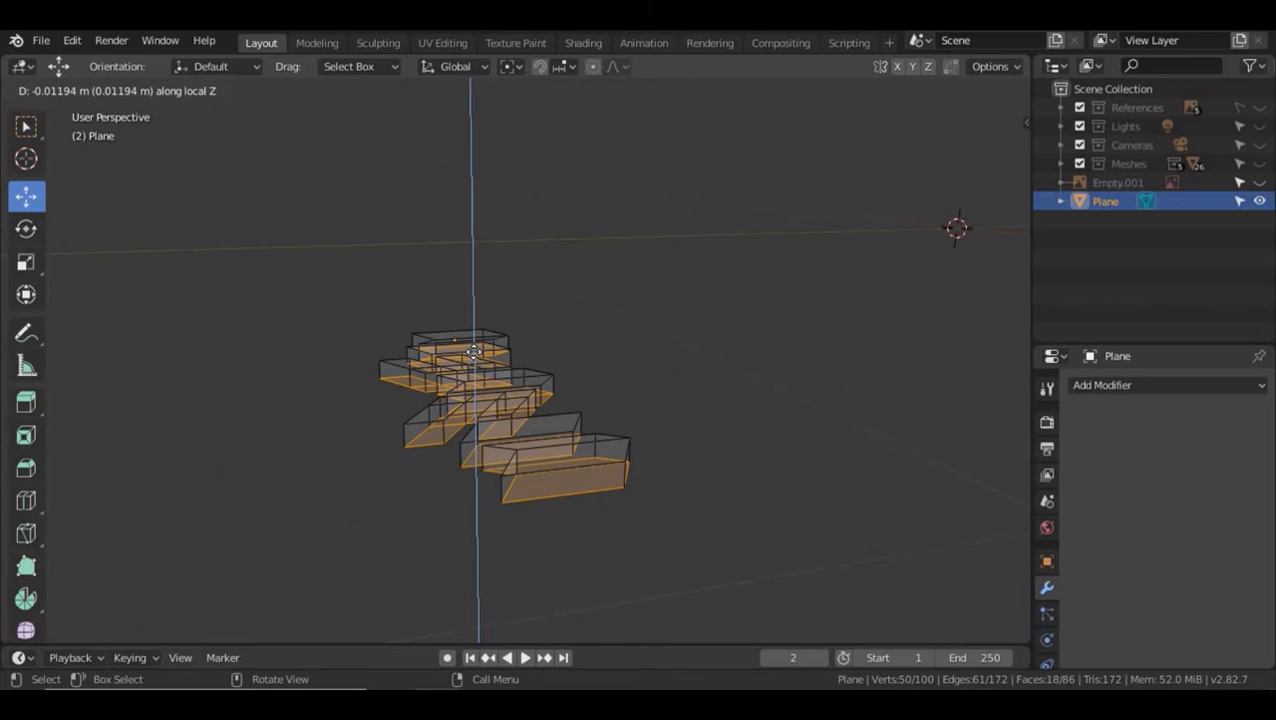
pyautogui.click(474, 353)
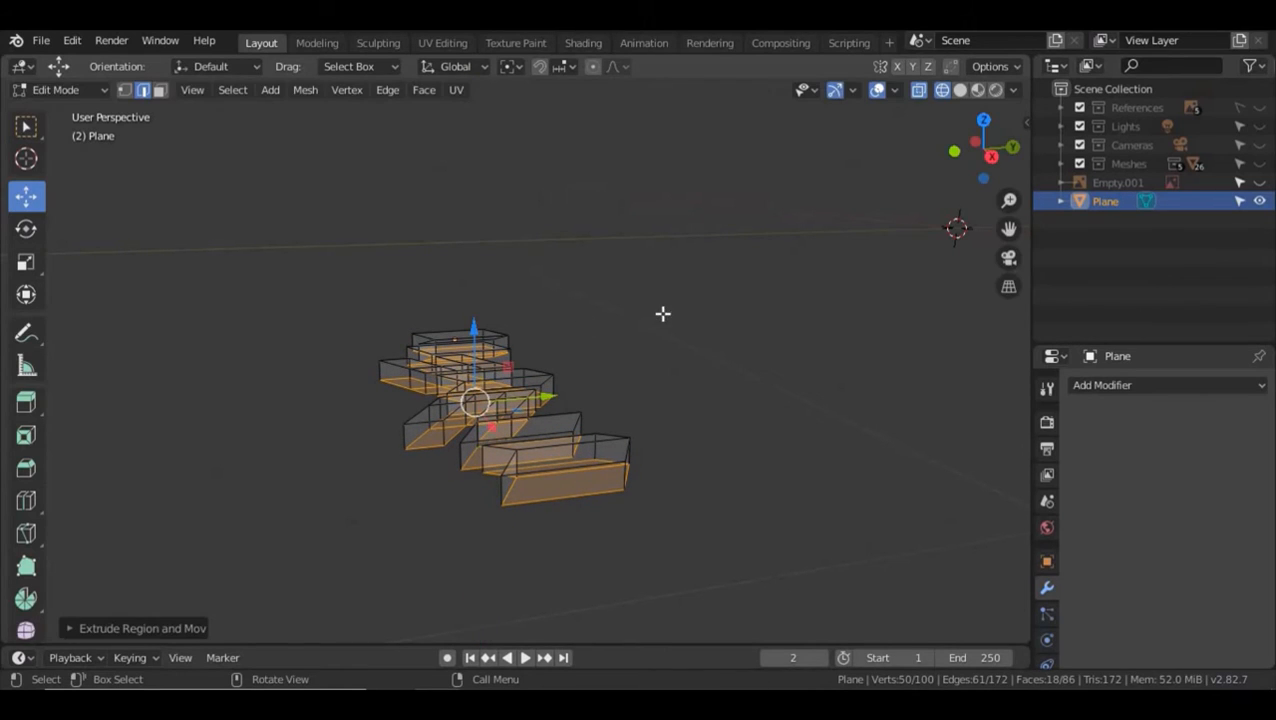
# - Check the extruded blocks from front and top, restore solid shading, and show the Empty.001 reference image again
pyautogui.press('KP_1')
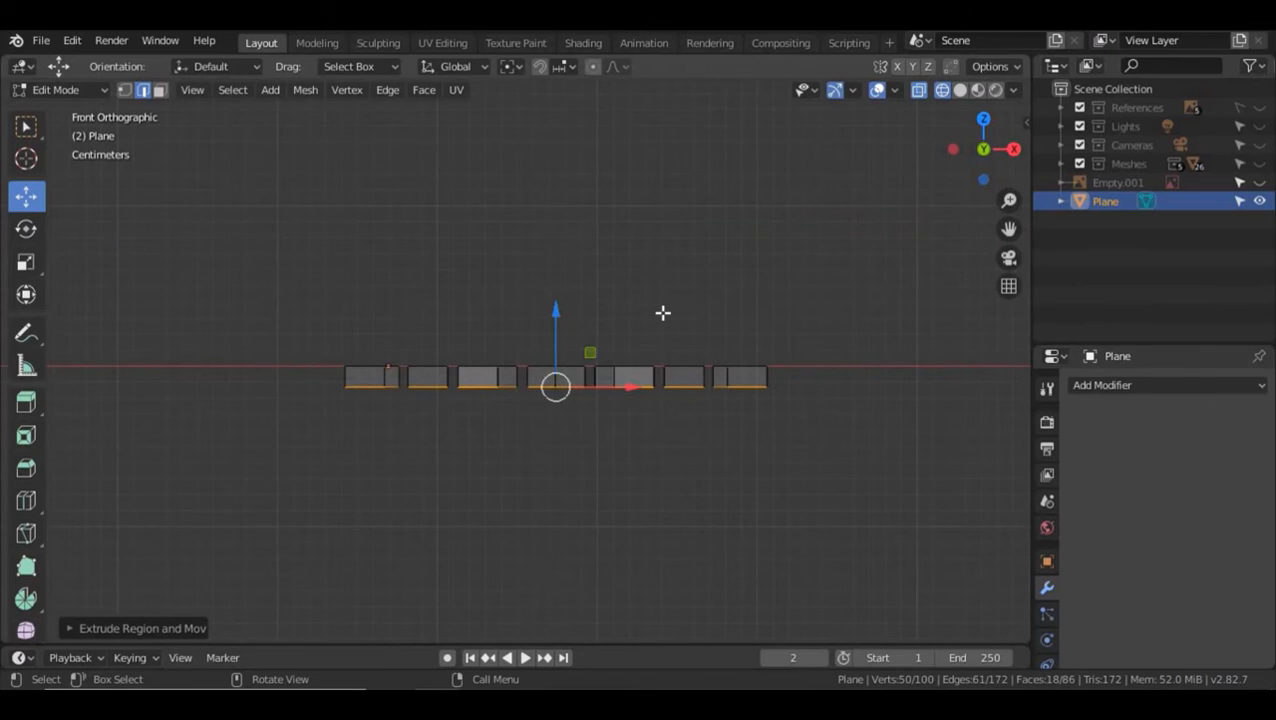
pyautogui.press('KP_3')
pyautogui.press('KP_7')
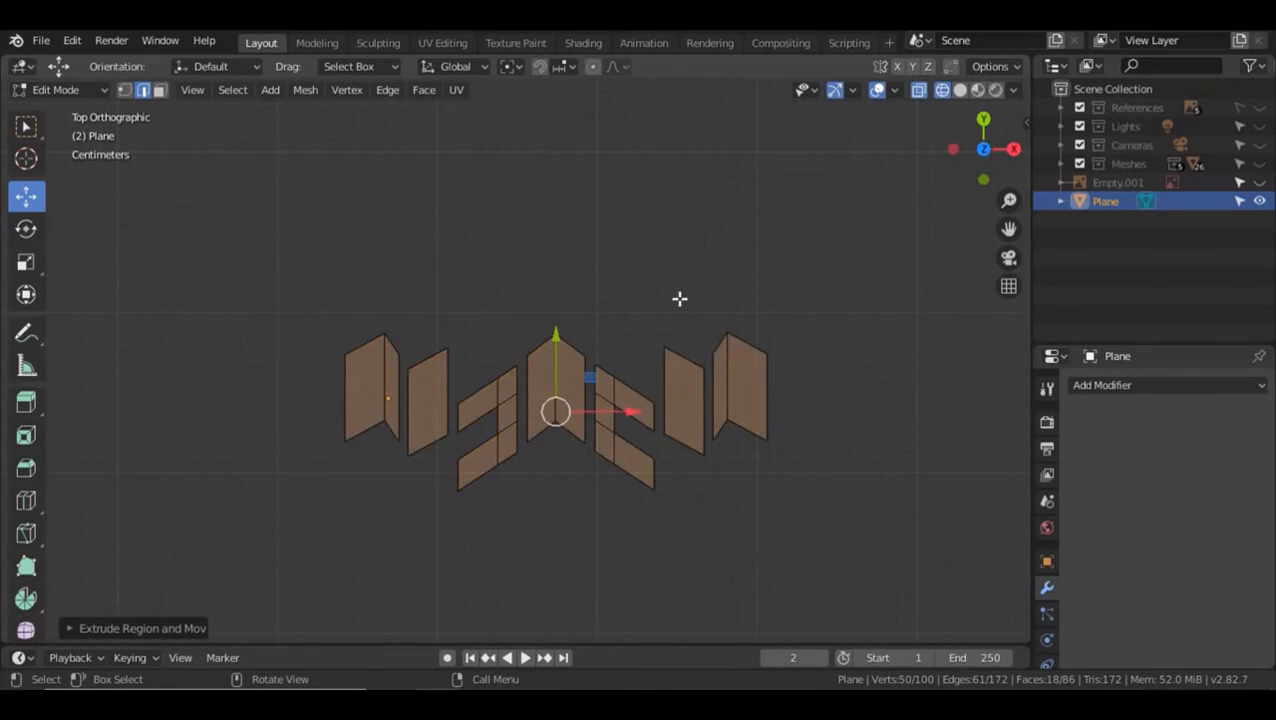
pyautogui.hotkey('shift', 'z')
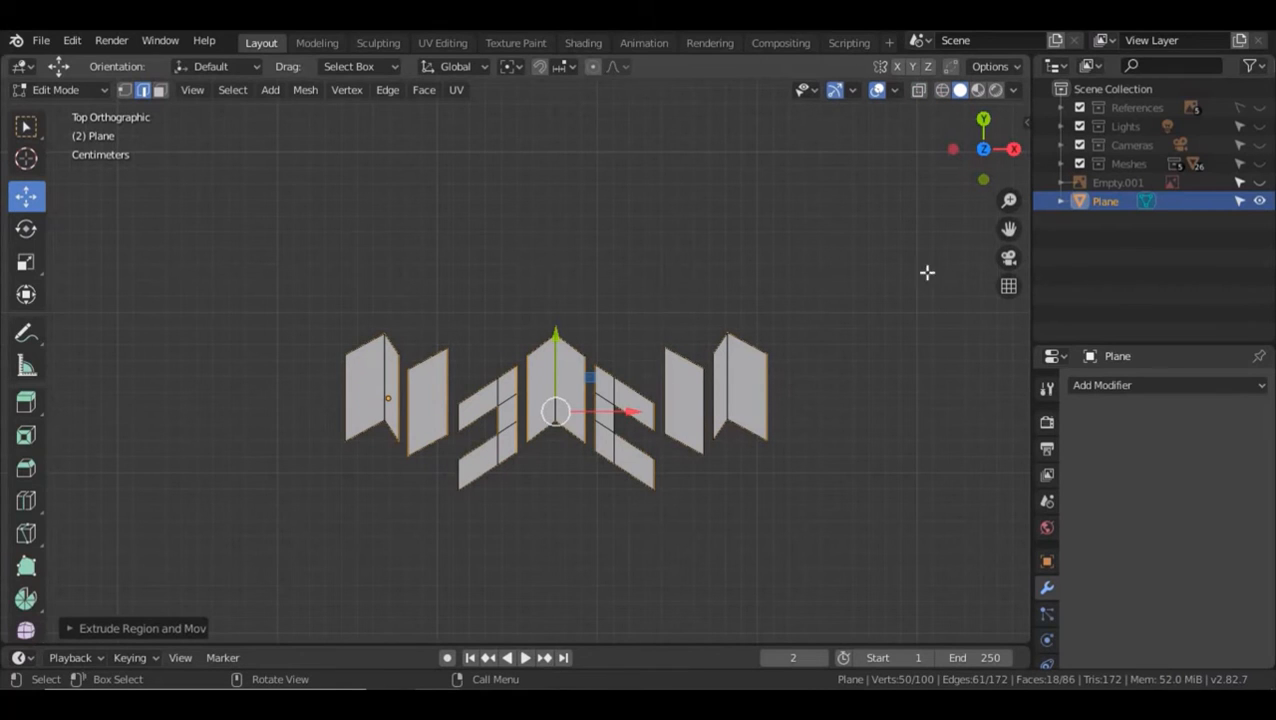
pyautogui.click(1259, 182)
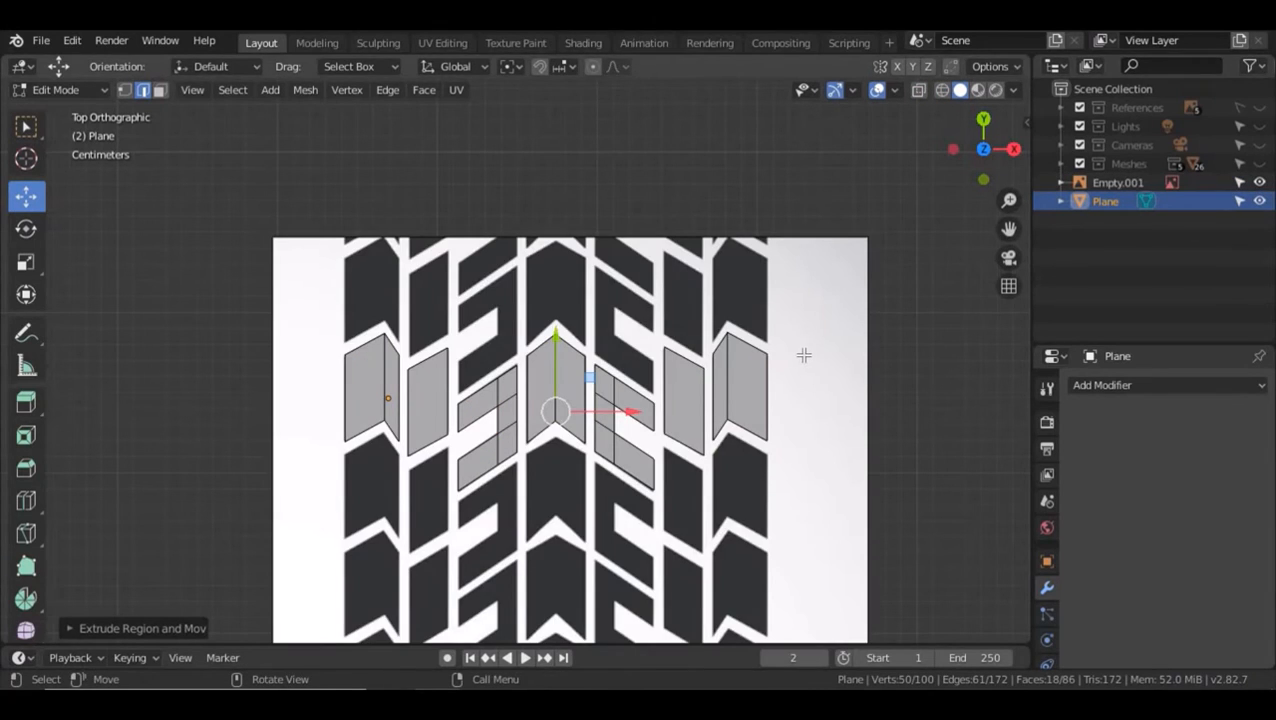
pyautogui.keyDown('shift'); pyautogui.moveTo(773, 320); pyautogui.dragTo(712, 305, button='middle'); pyautogui.keyUp('shift')
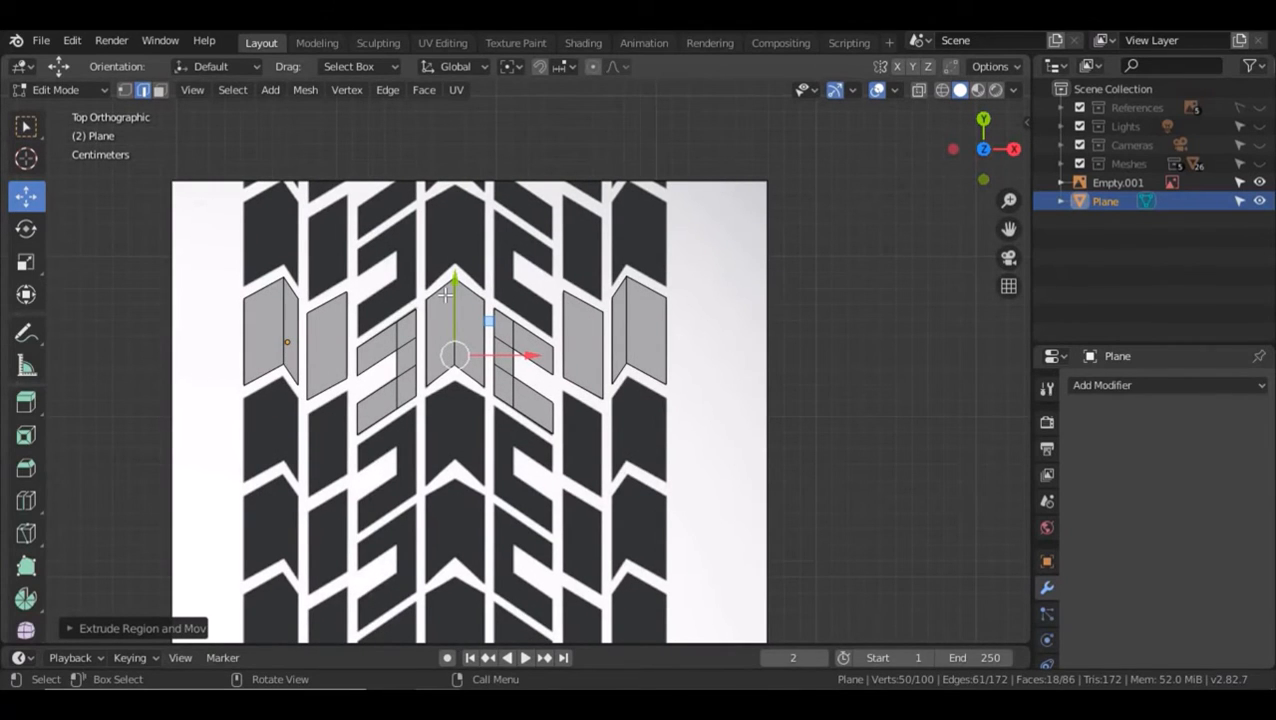
pyautogui.press('e')
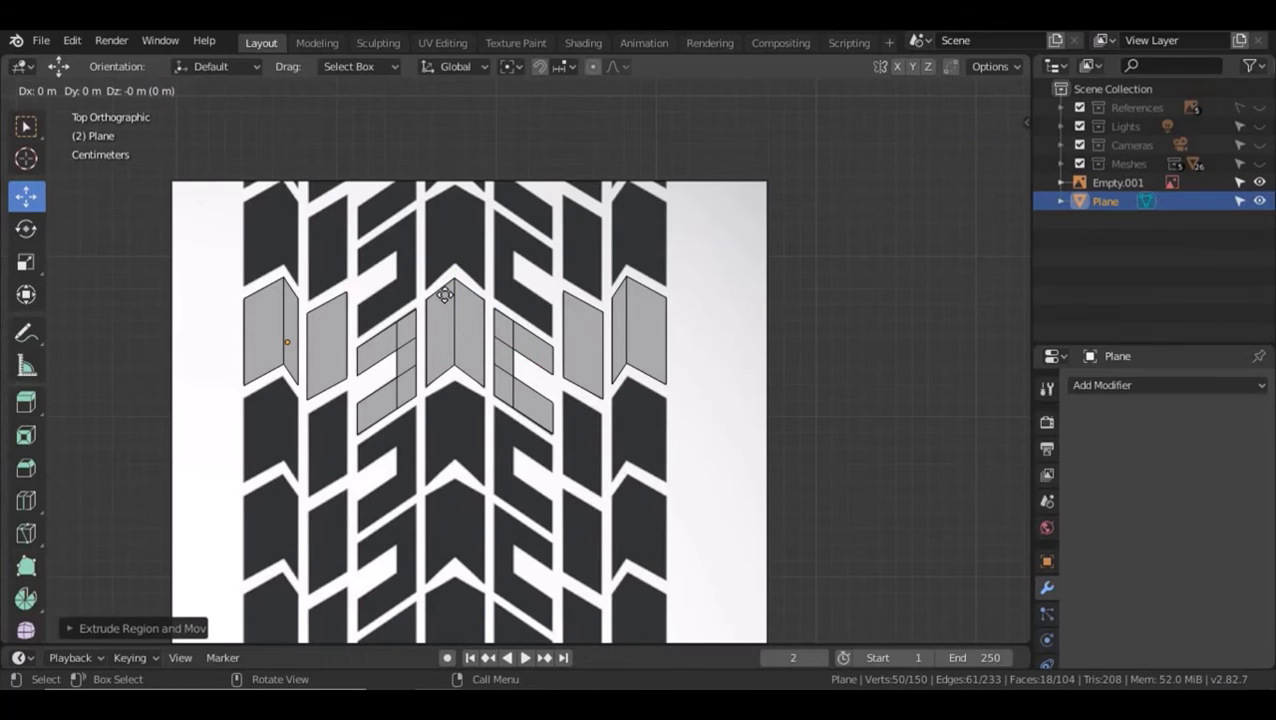
pyautogui.press('y')
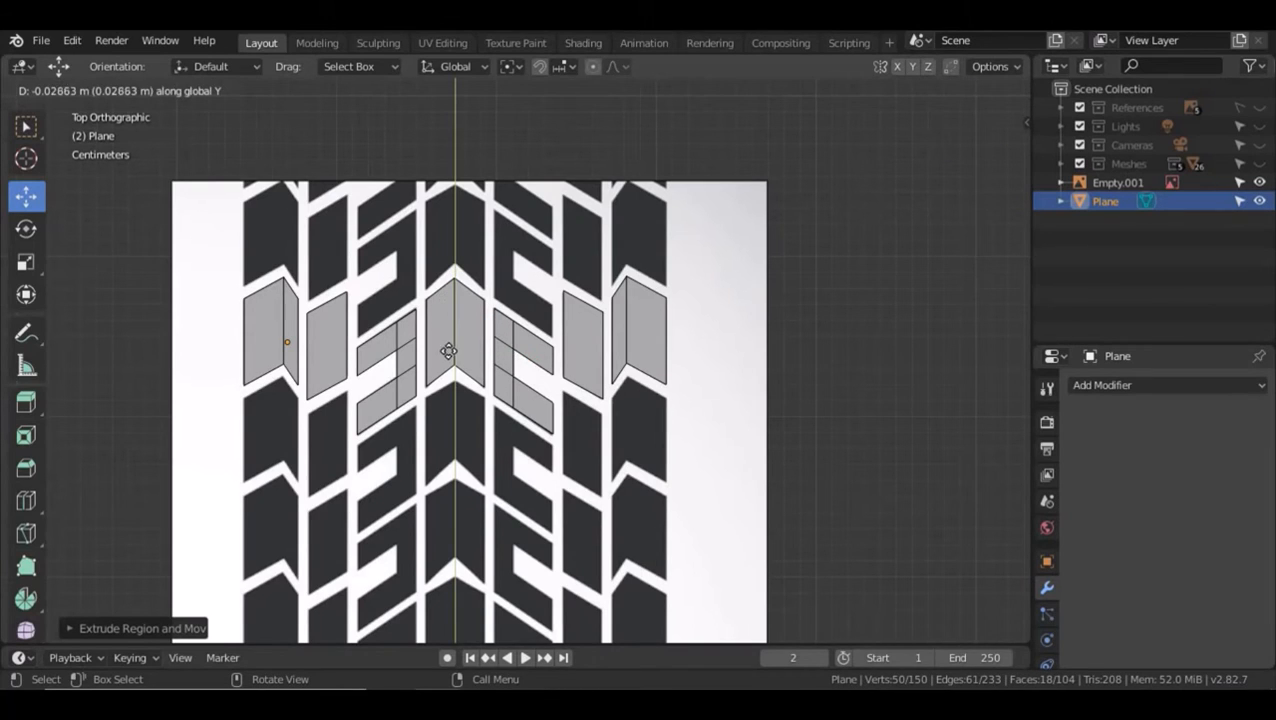
pyautogui.rightClick(483, 314)
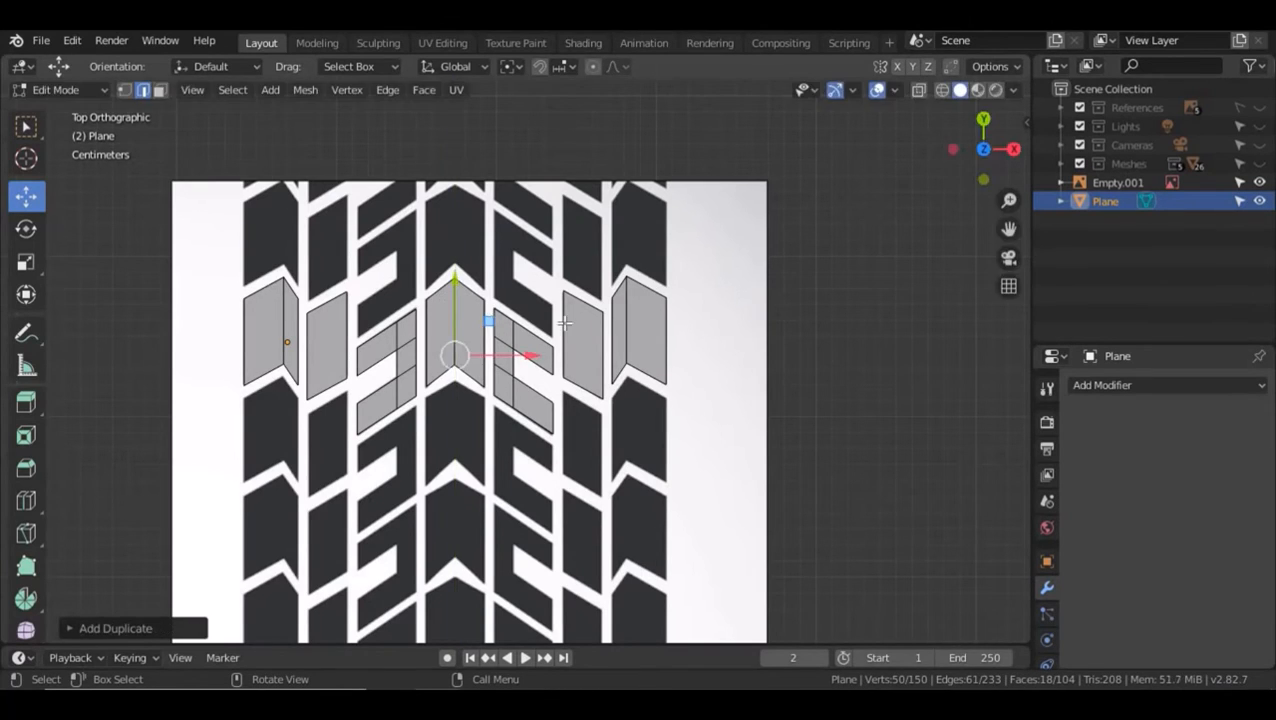
pyautogui.hotkey('shift', 'd')
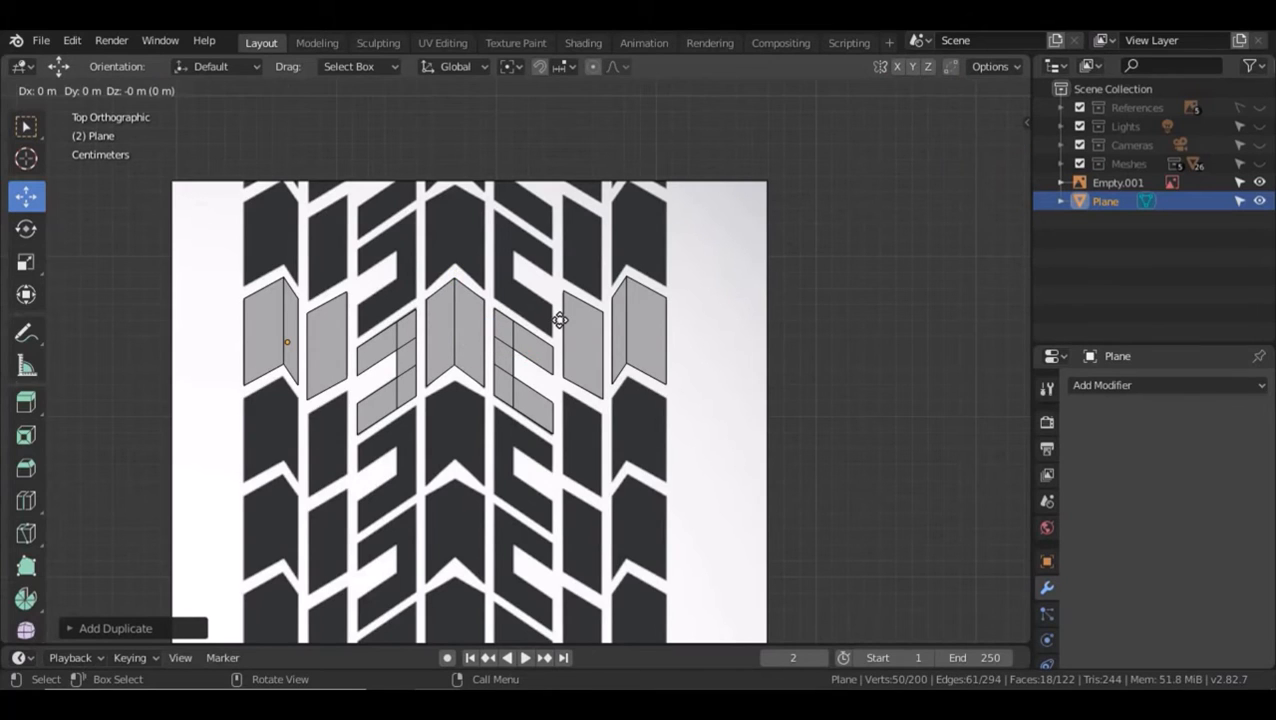
pyautogui.press('y')
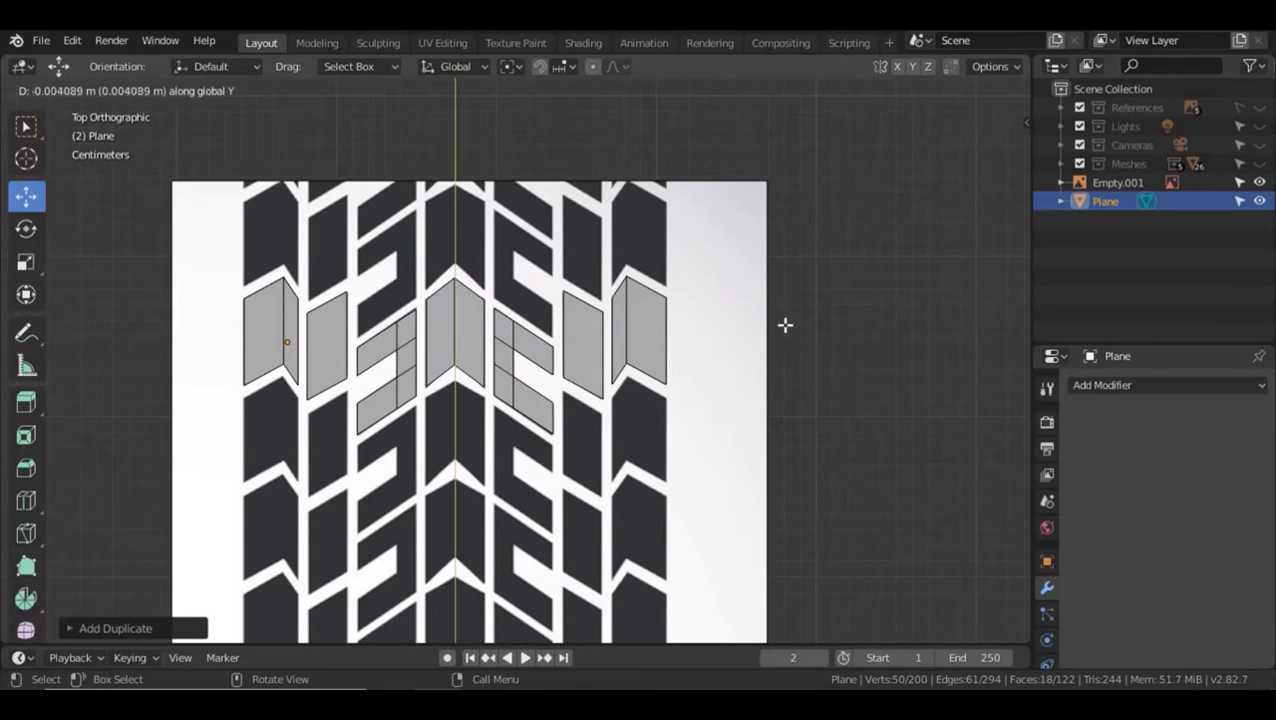
pyautogui.rightClick(760, 316)
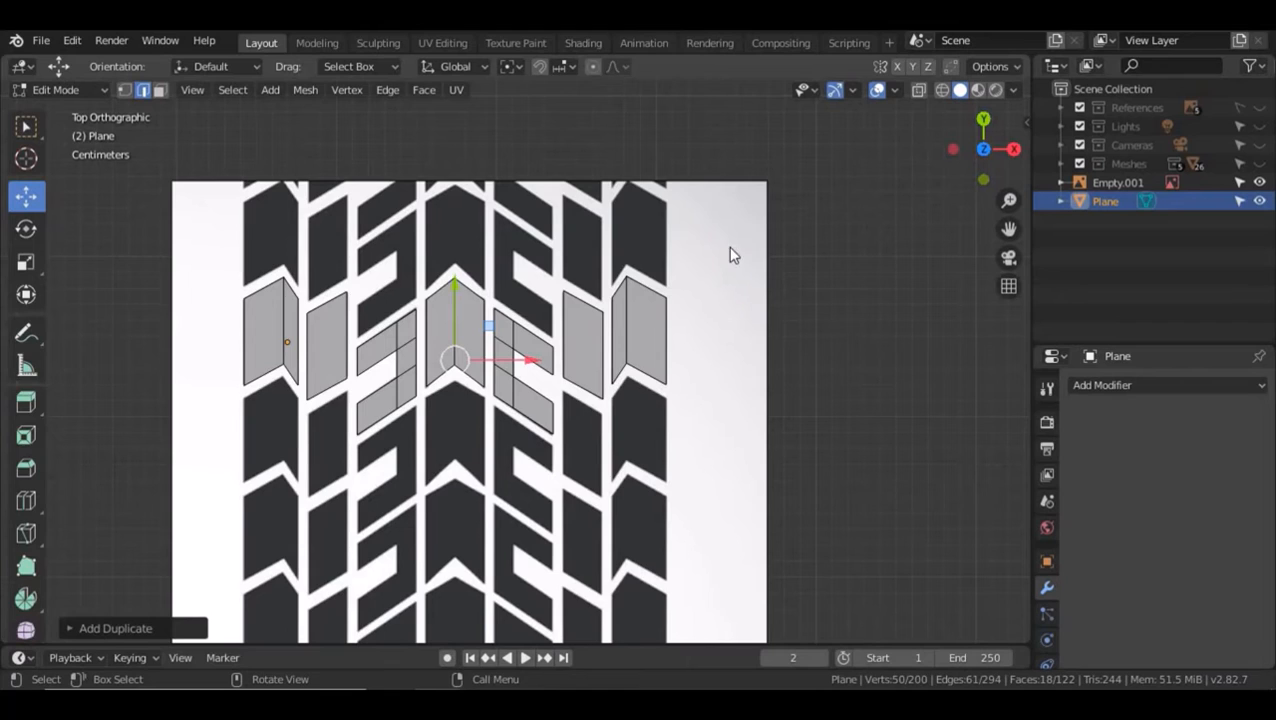
# - In object mode, duplicate the tread row down along Y onto the next reference row and join both rows into one object
pyautogui.press('Tab')
pyautogui.hotkey('shift', 'd')
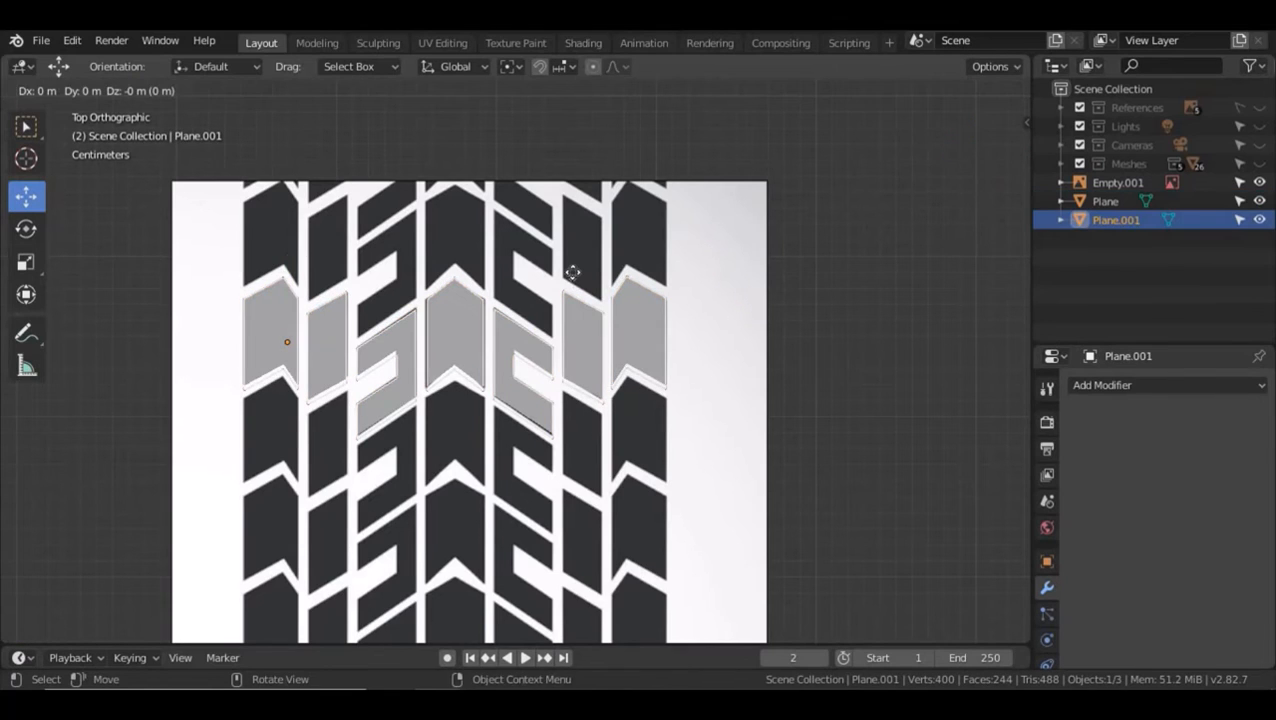
pyautogui.press('y')
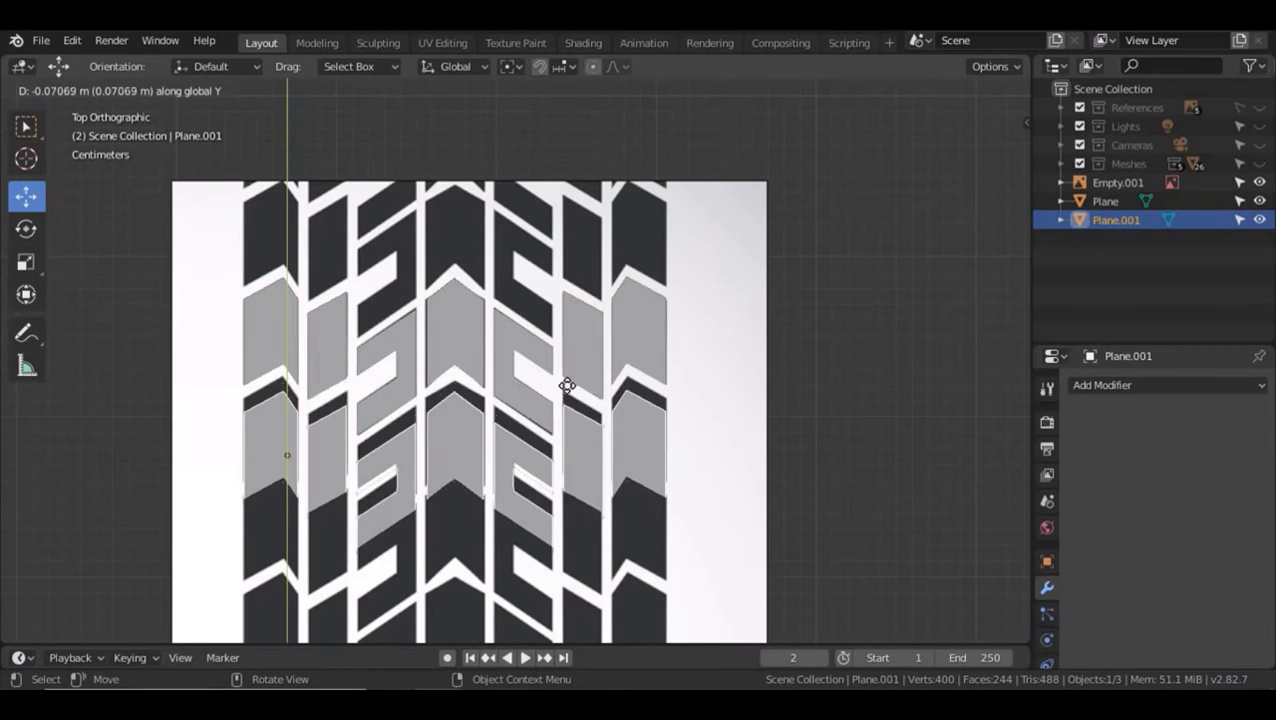
pyautogui.click(566, 370)
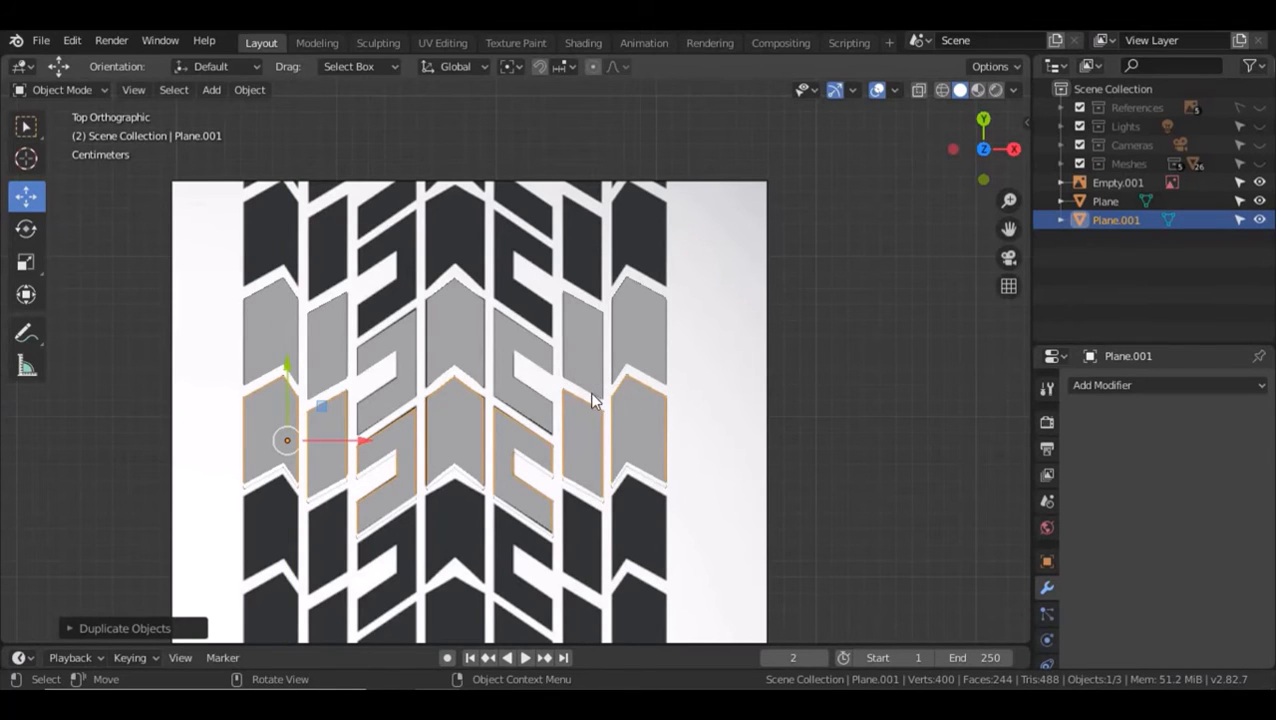
pyautogui.scroll(-1, 700, 355)
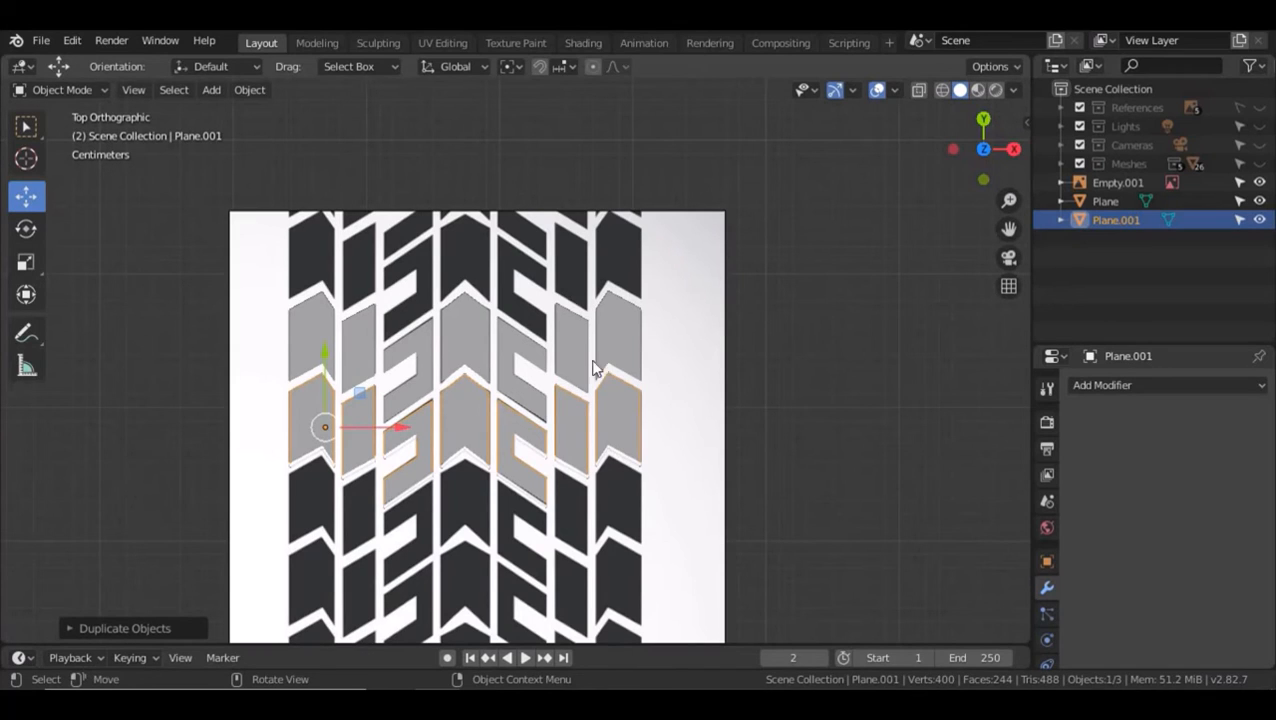
pyautogui.keyDown('shift'); pyautogui.click(612, 338); pyautogui.keyUp('shift')
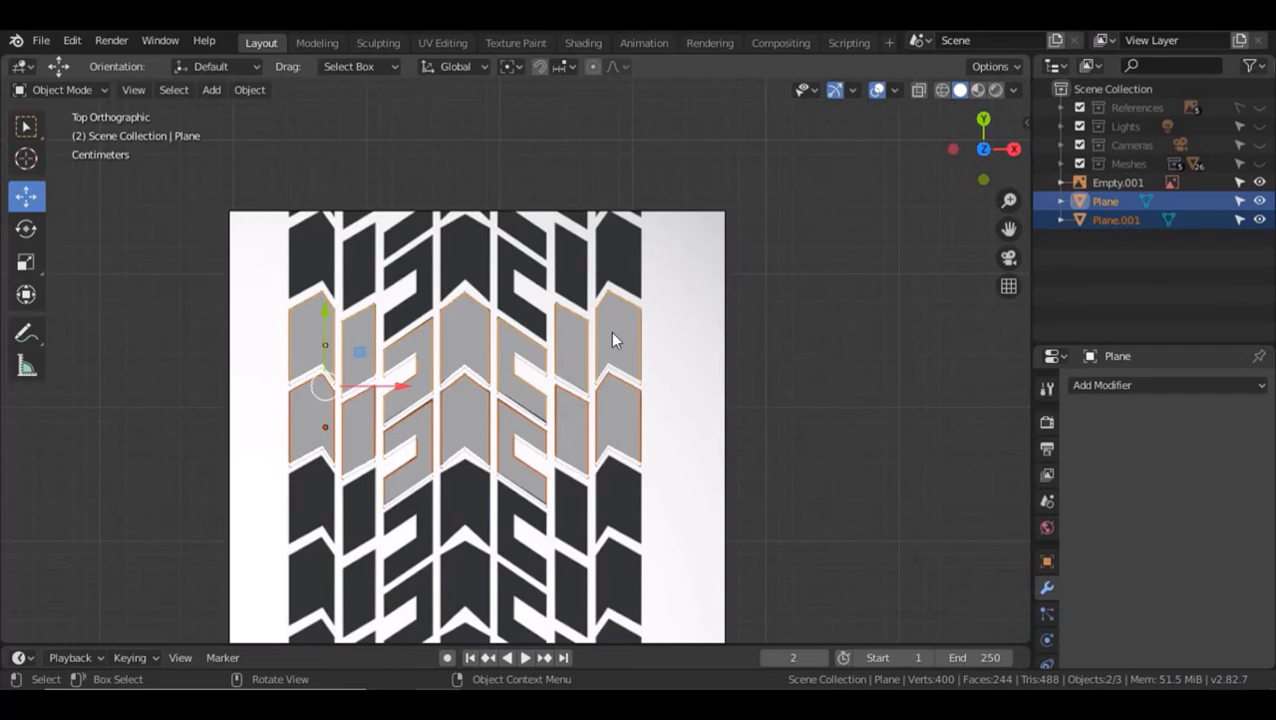
pyautogui.hotkey('ctrl', 'j')
# - Duplicate the two-row tread object about 0.123 m down along Y and join the copy into one four-row object
pyautogui.hotkey('shift', 'd')
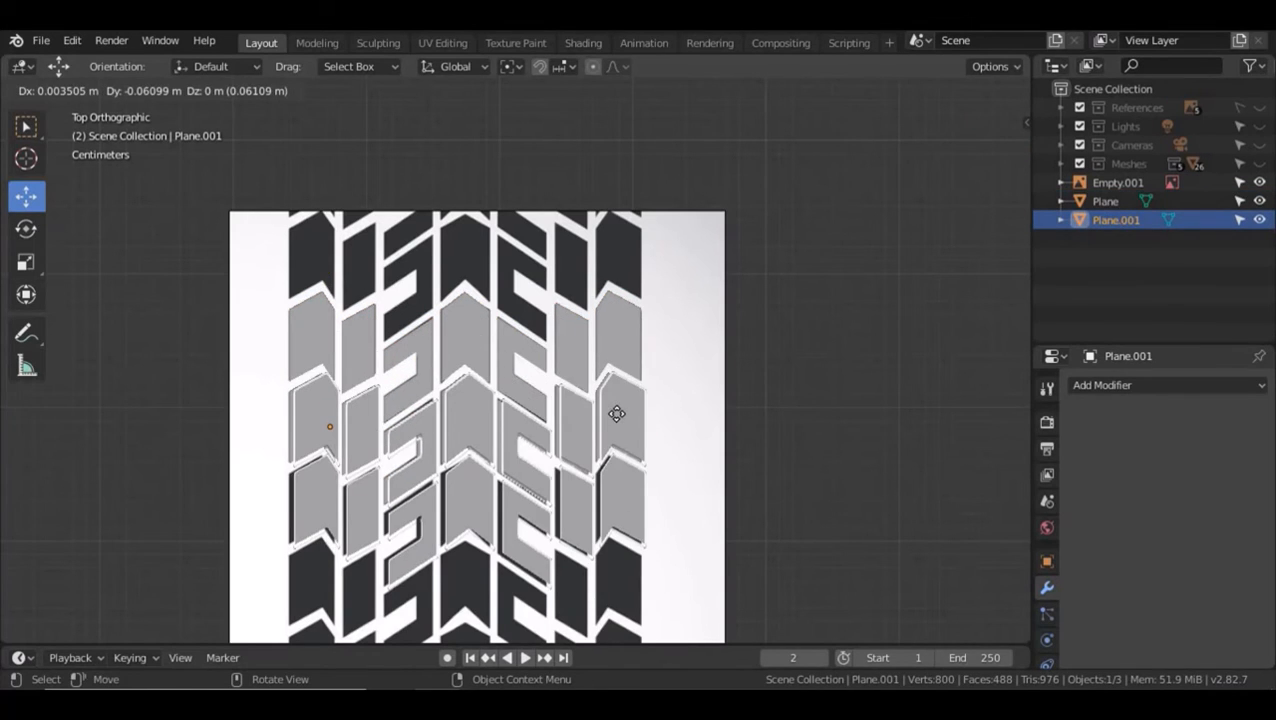
pyautogui.press('y')
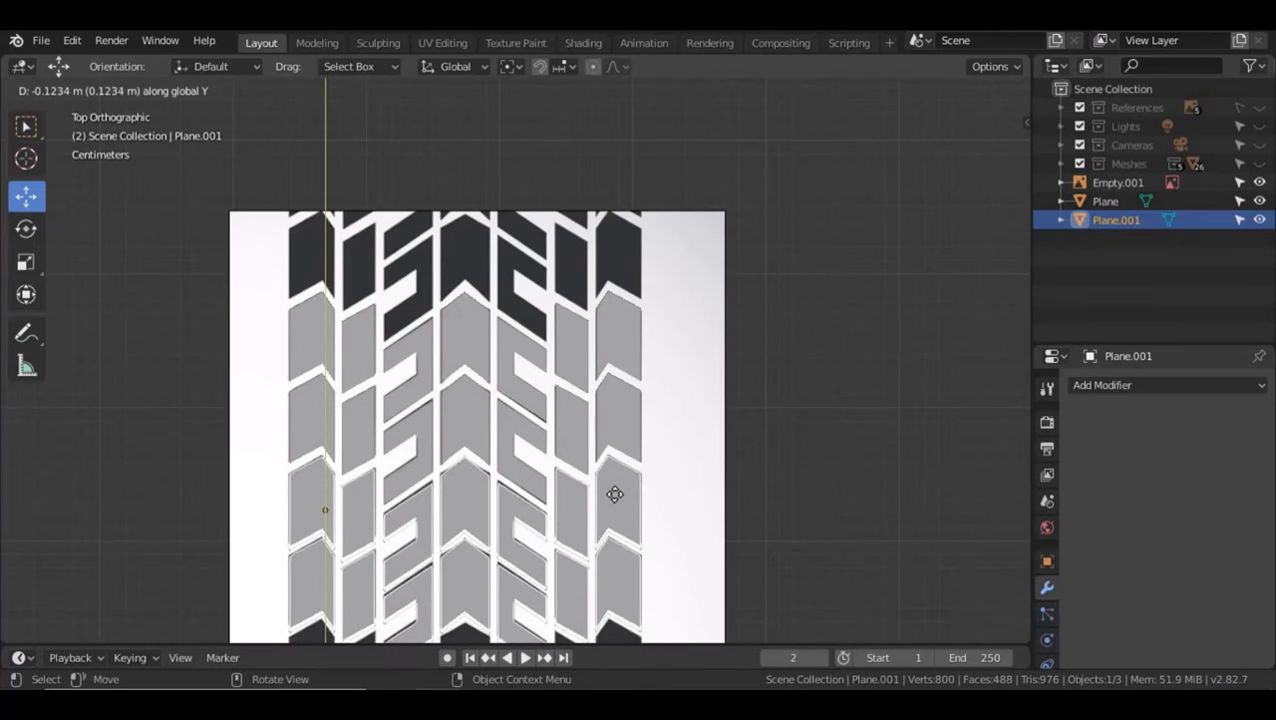
pyautogui.click(613, 492)
pyautogui.keyDown('shift'); pyautogui.moveTo(666, 278); pyautogui.dragTo(664, 249, button='middle'); pyautogui.keyUp('shift')
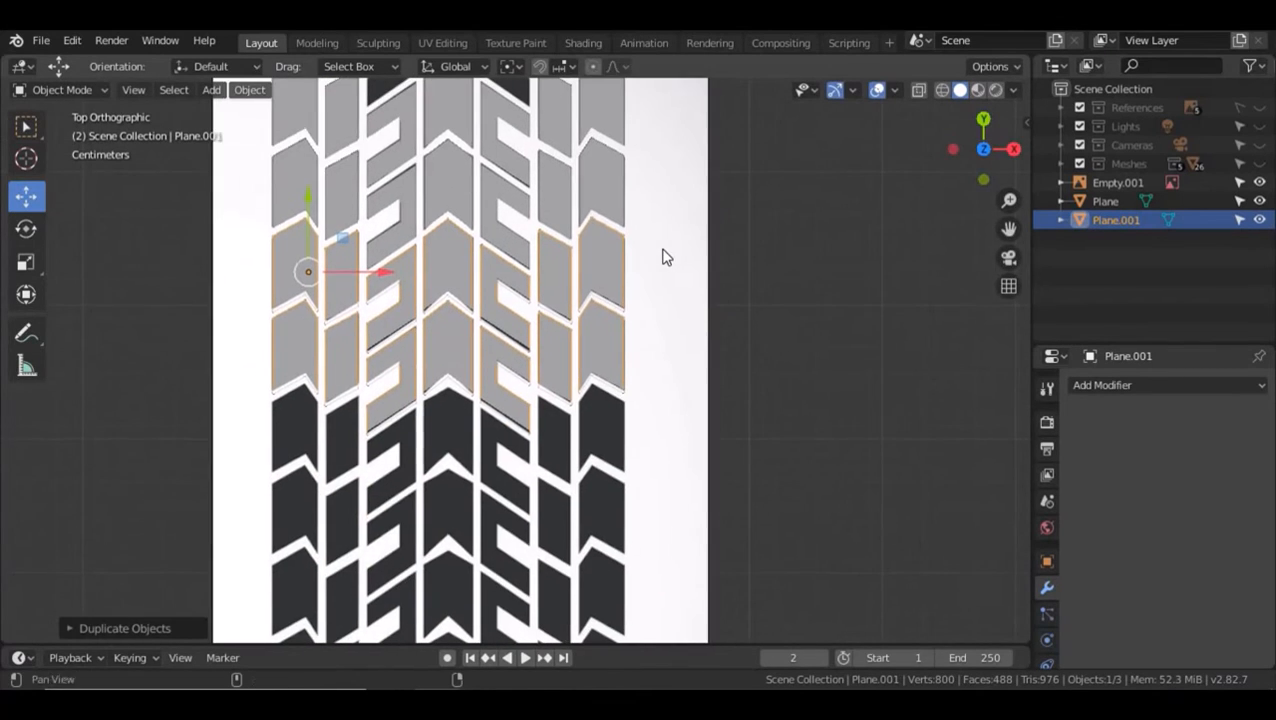
pyautogui.scroll(-3, 662, 249)
pyautogui.scroll(1, 648, 252)
pyautogui.hotkey('ctrl', 'z')
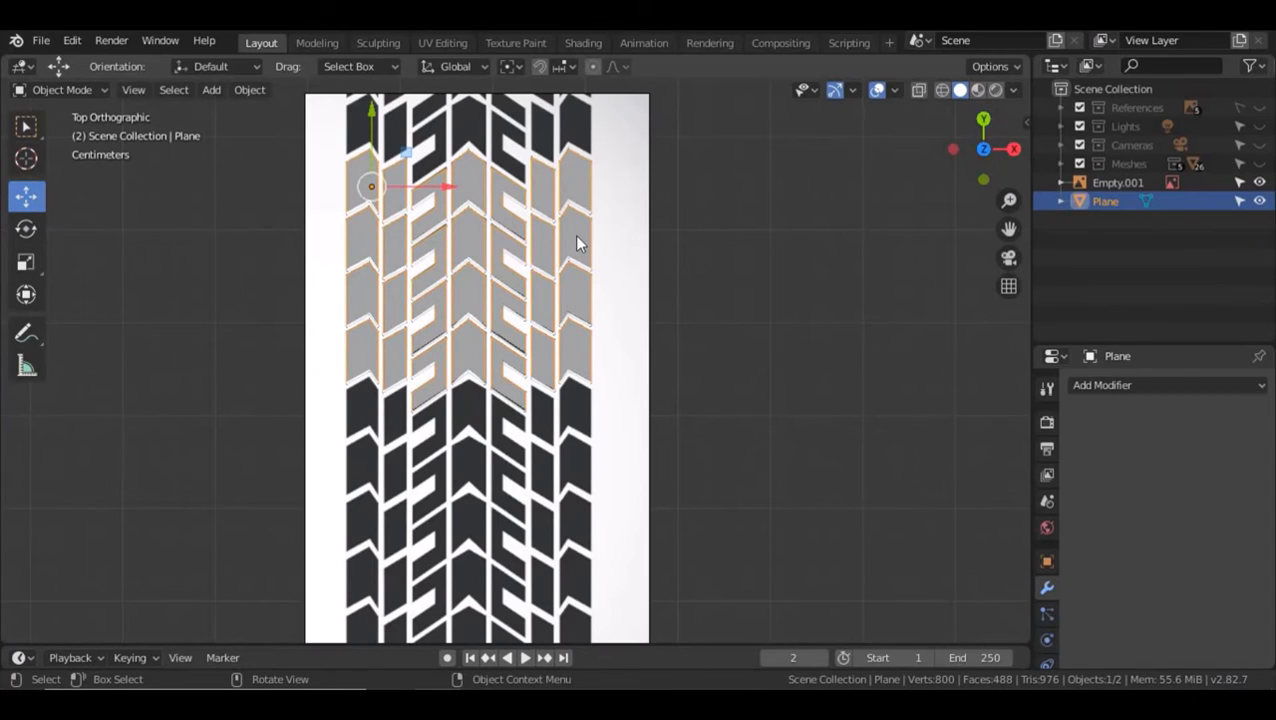
# - Duplicate the four-row tread object about 0.245 m down along Y and join the copy into one eight-row object
pyautogui.hotkey('shift', 'd')
pyautogui.press('y')
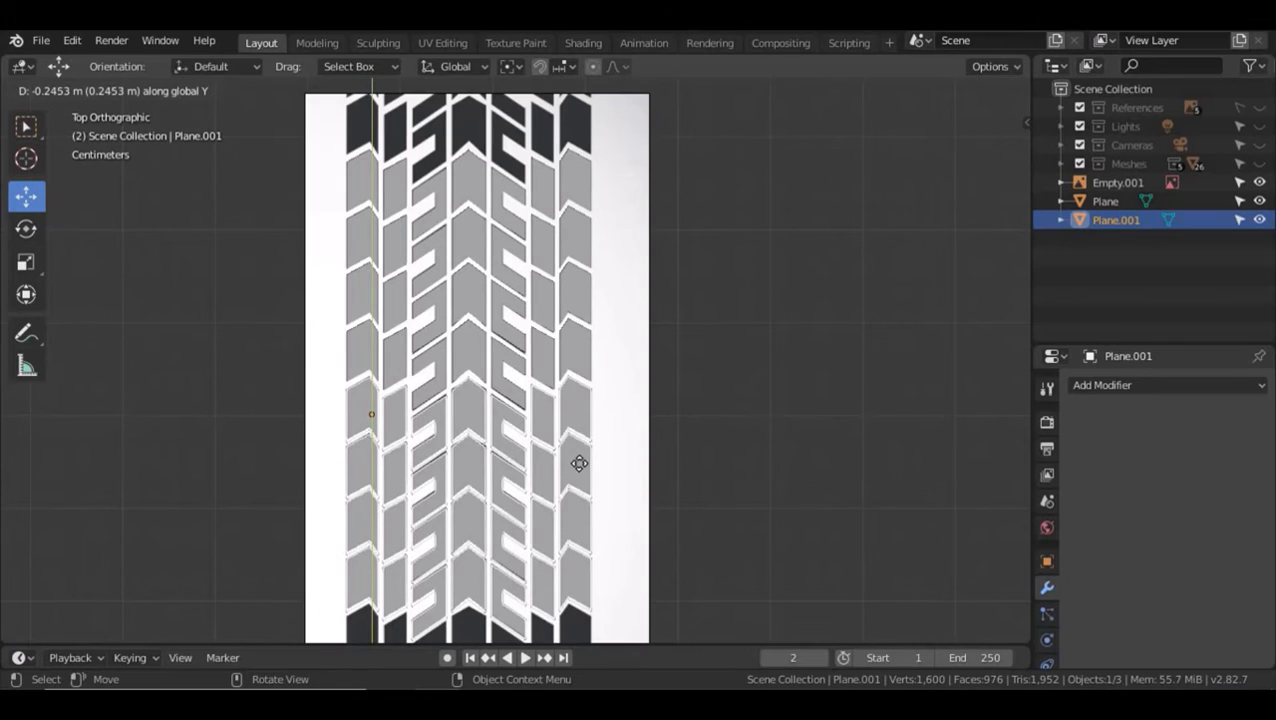
pyautogui.click(578, 463)
pyautogui.keyDown('shift'); pyautogui.click(580, 302); pyautogui.keyUp('shift')
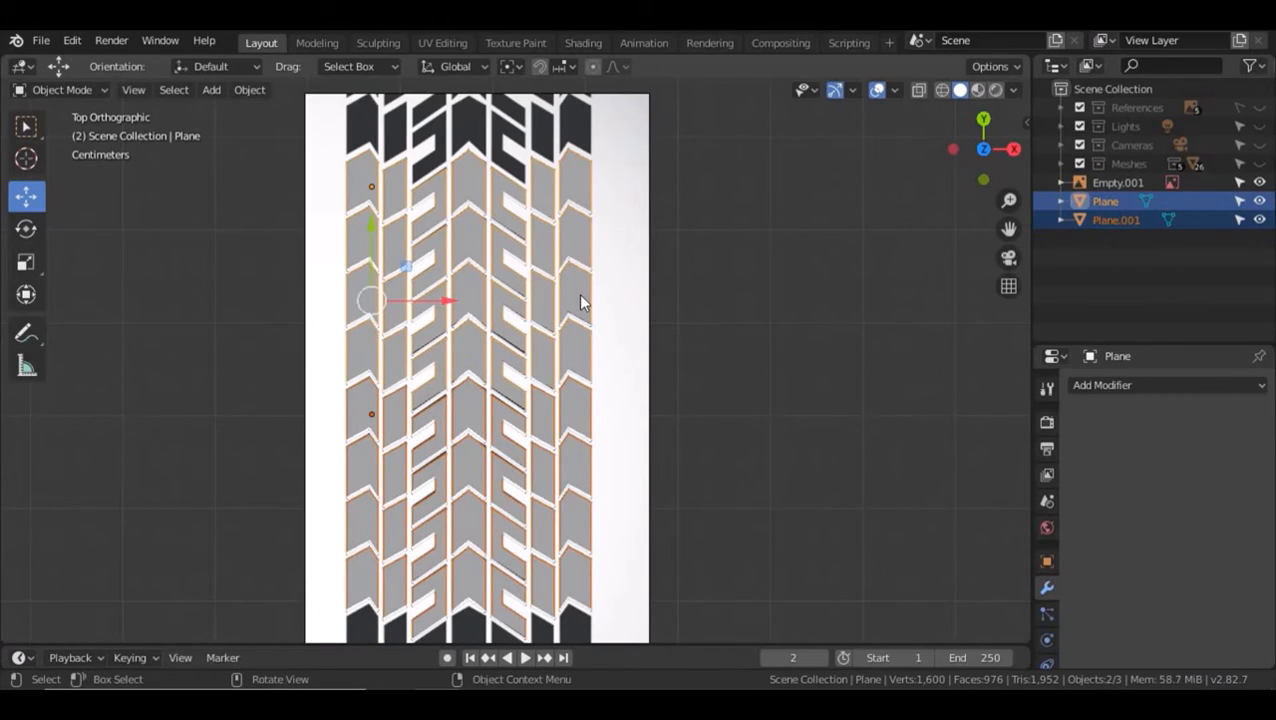
pyautogui.hotkey('ctrl', 'j')
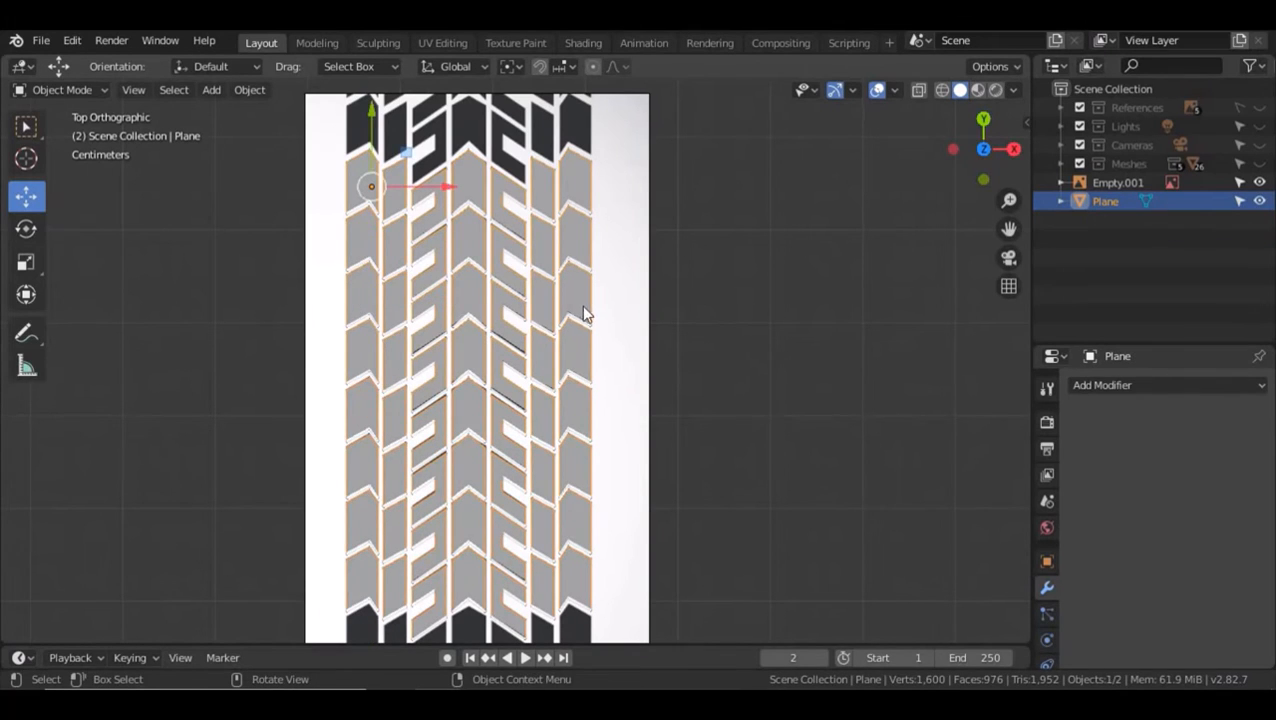
# - Move the eight-row tread strip up one row and extend it to sixteen rows with a joined duplicate placed directly below along Y
pyautogui.scroll(-4, 580, 302)
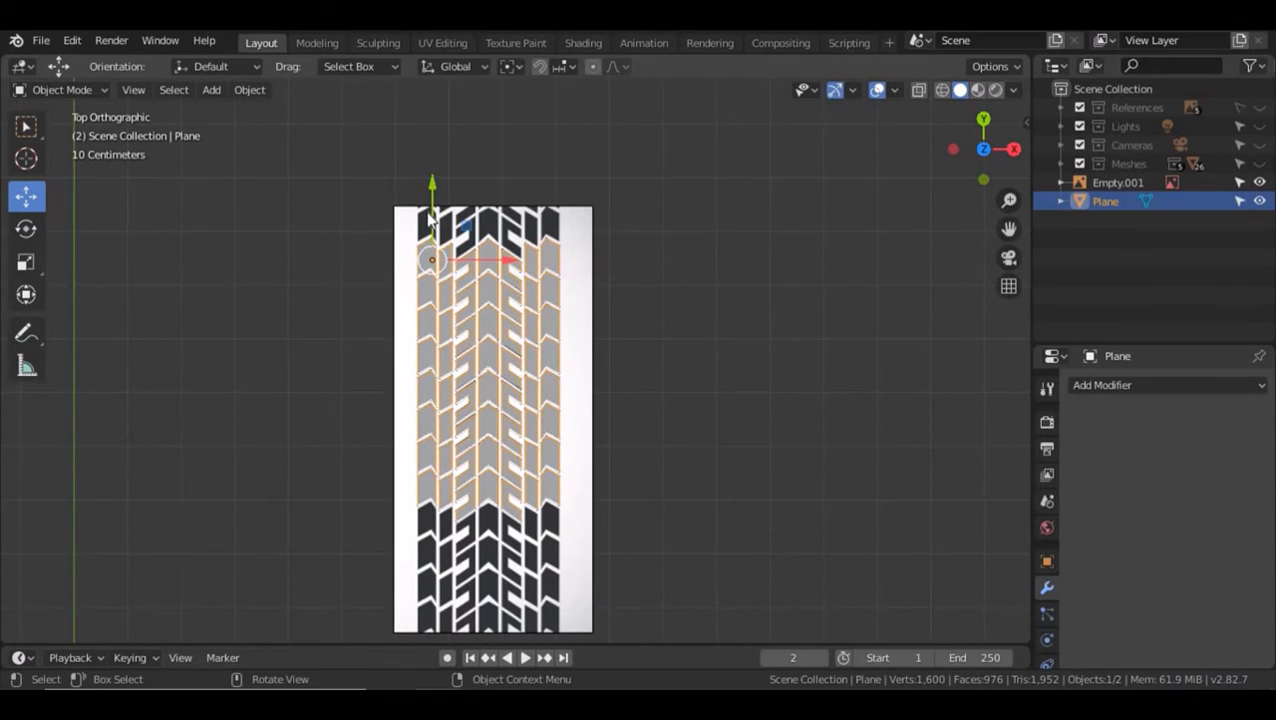
pyautogui.moveTo(432, 208); pyautogui.dragTo(433, 179)
pyautogui.hotkey('shift', 'd')
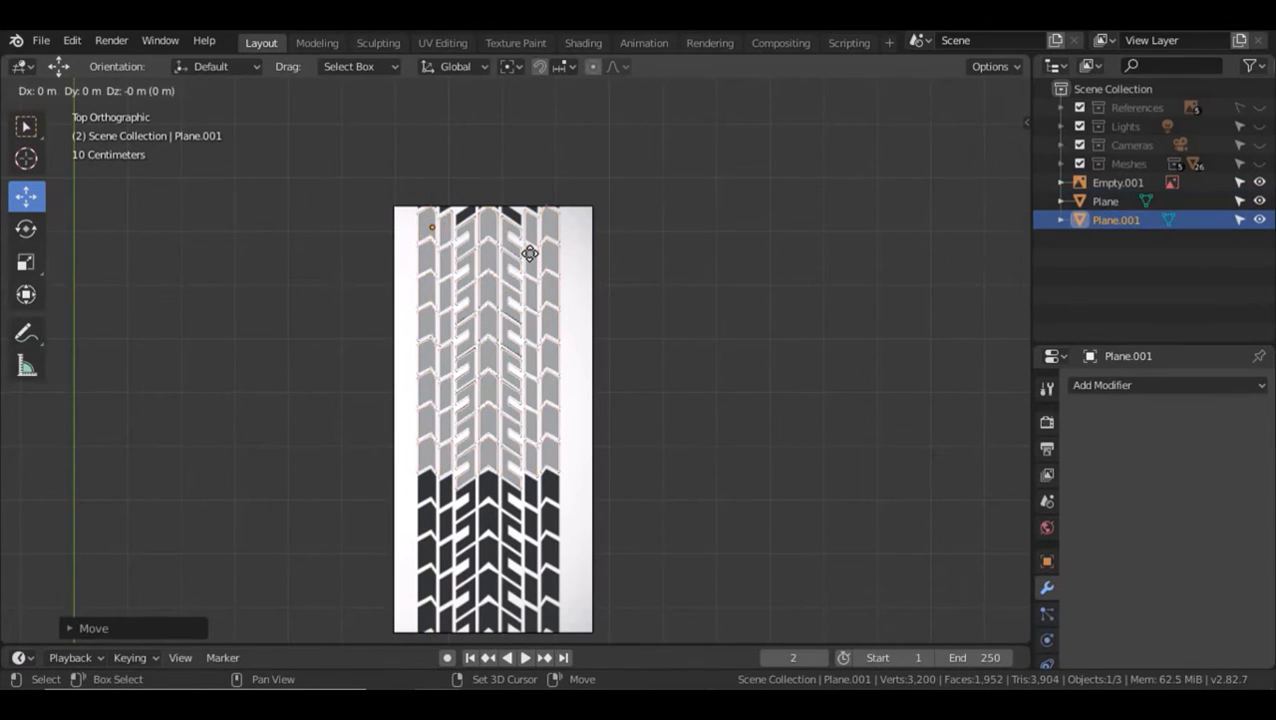
pyautogui.press('y')
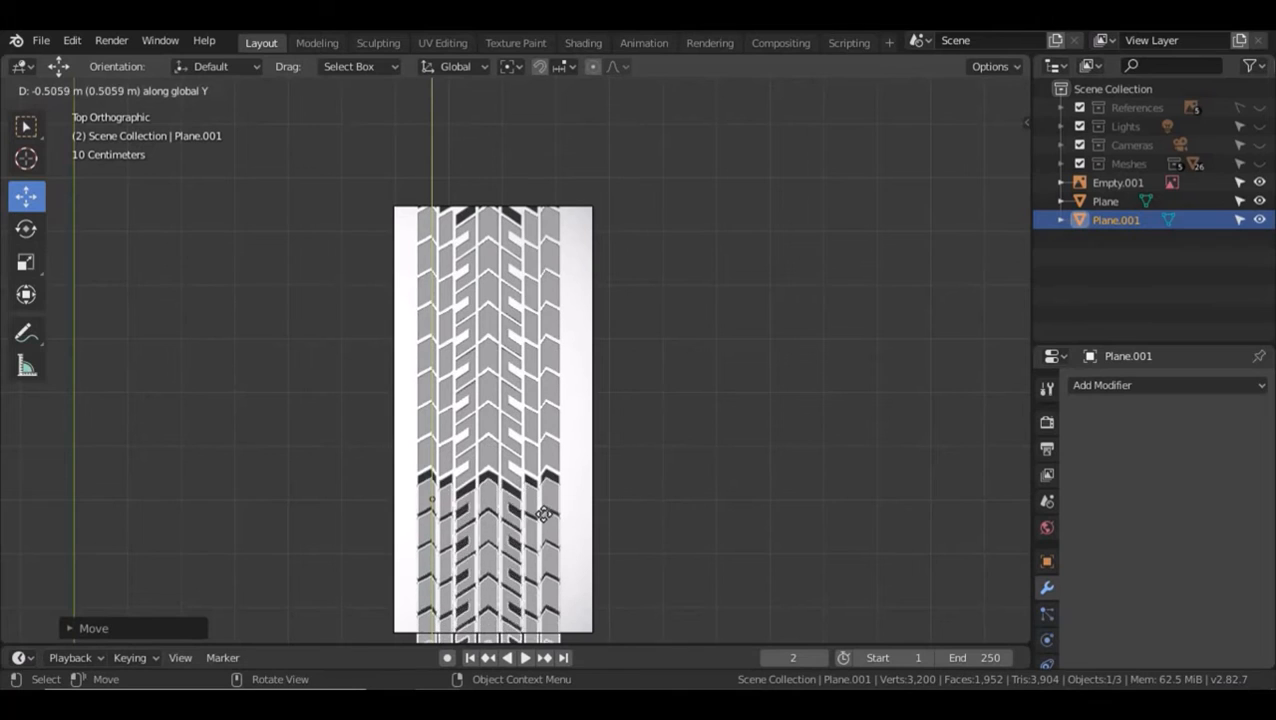
pyautogui.click(550, 520)
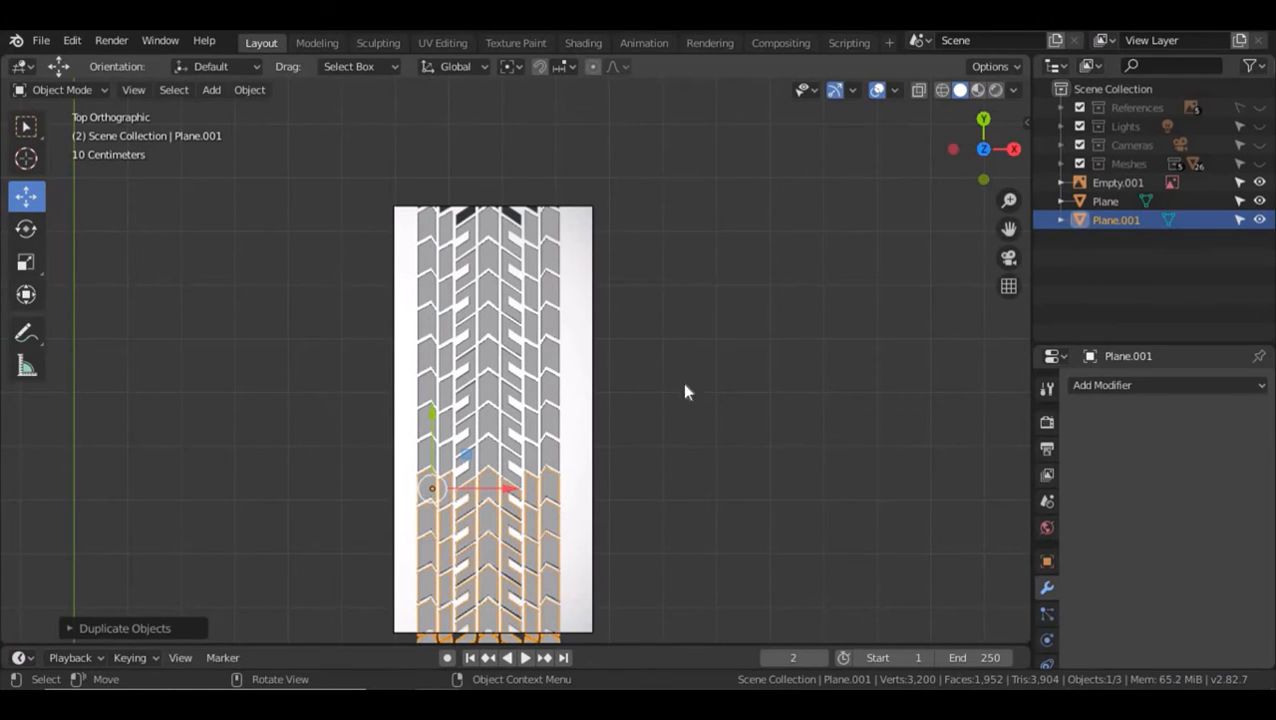
pyautogui.keyDown('shift'); pyautogui.click(558, 400); pyautogui.keyUp('shift')
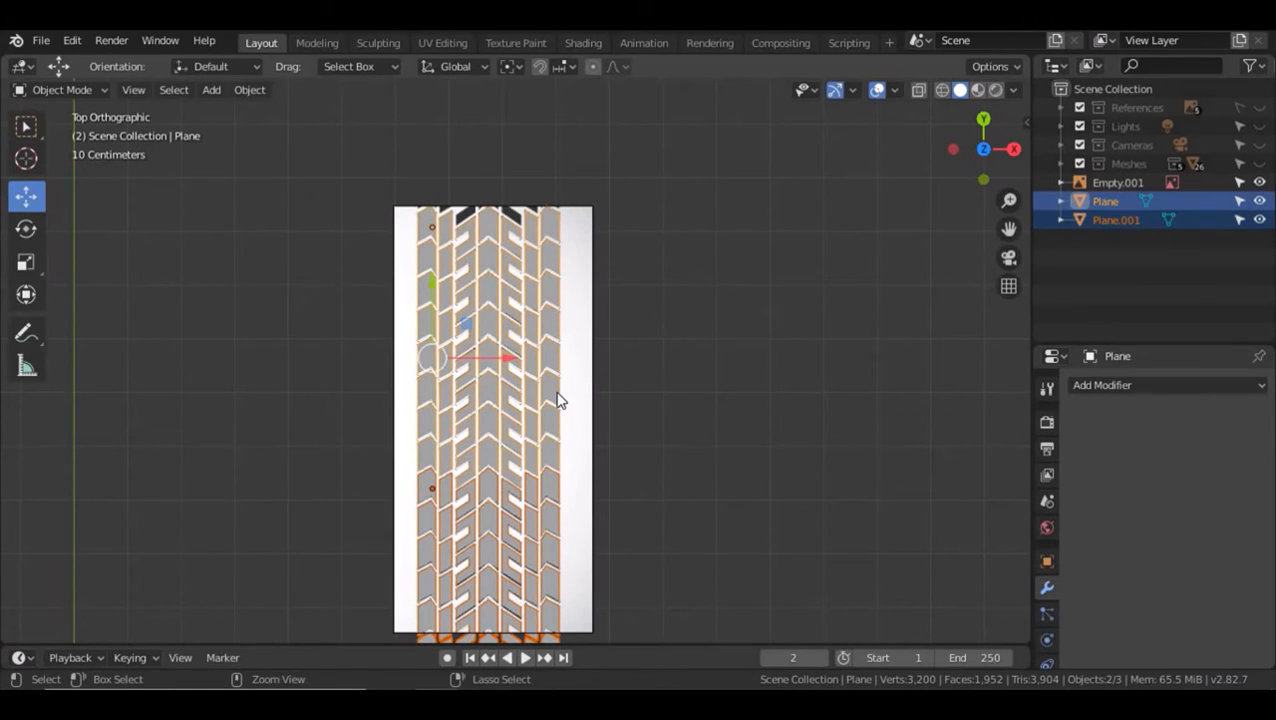
pyautogui.hotkey('ctrl', 'j')
# - Duplicate the sixteen-row tread strip and move the copy about 1 m down along Y to continue the pattern
pyautogui.scroll(-4, 535, 210)
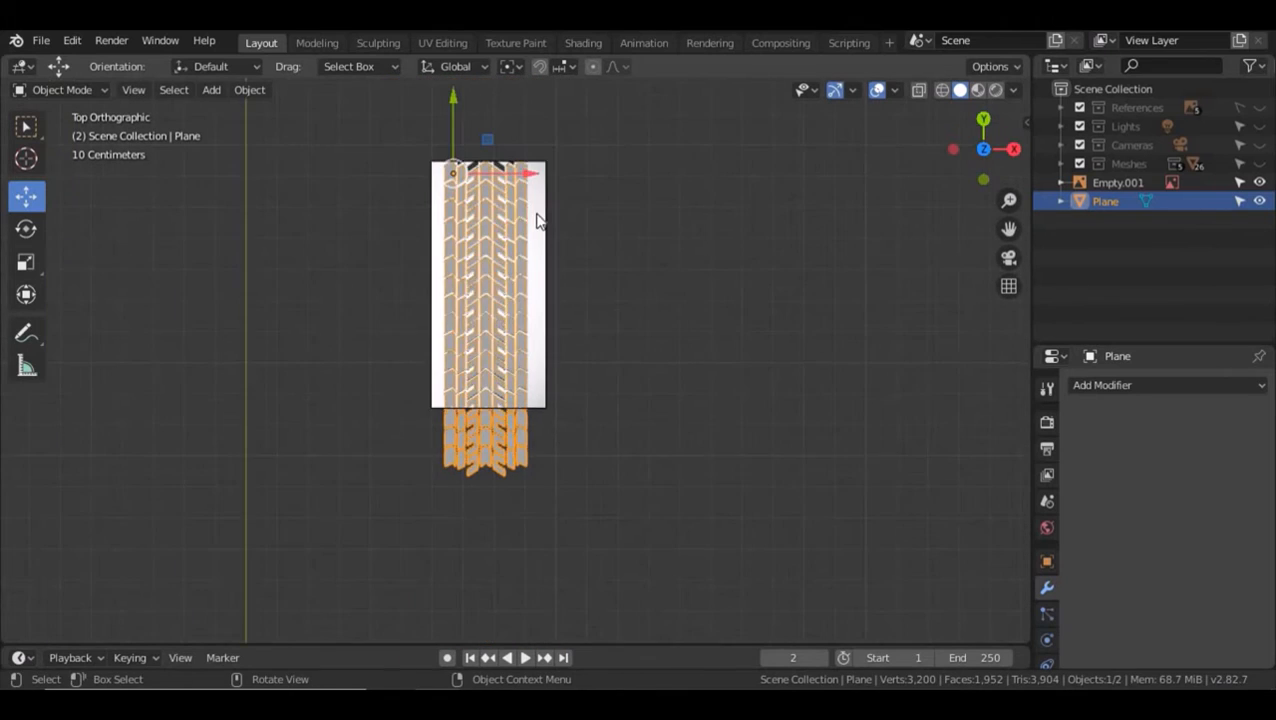
pyautogui.hotkey('shift', 'd')
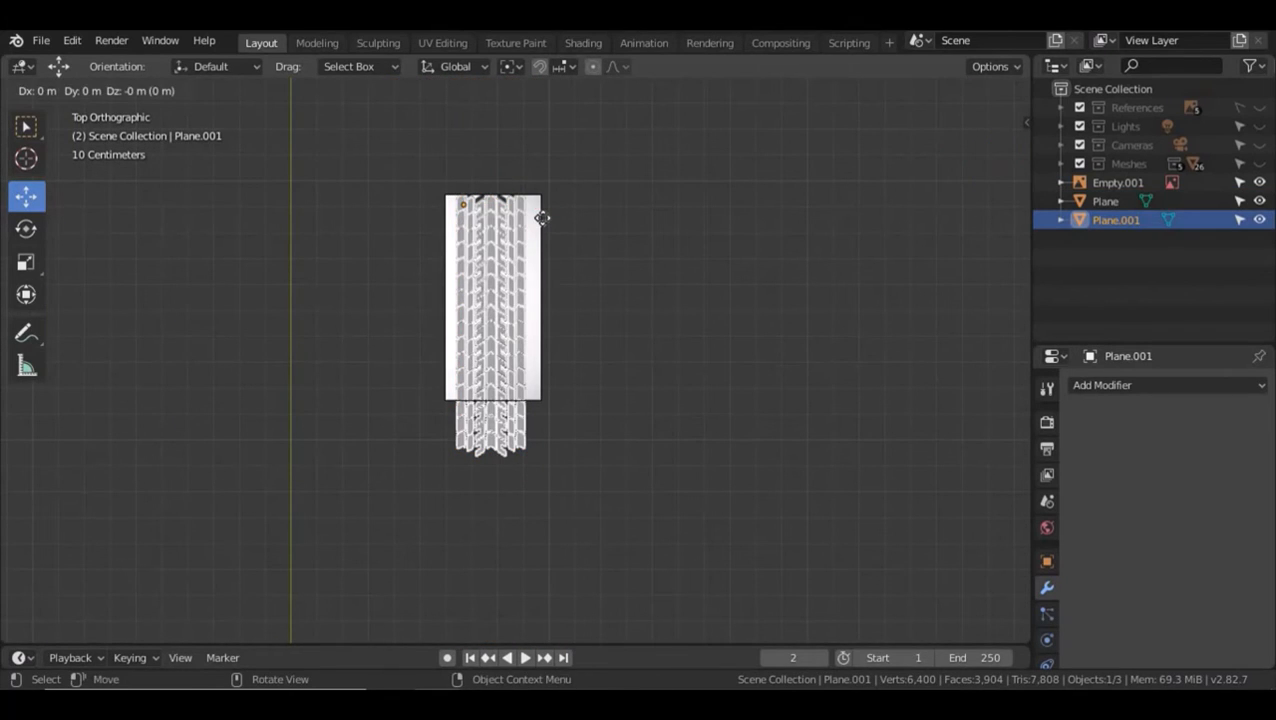
pyautogui.press('y')
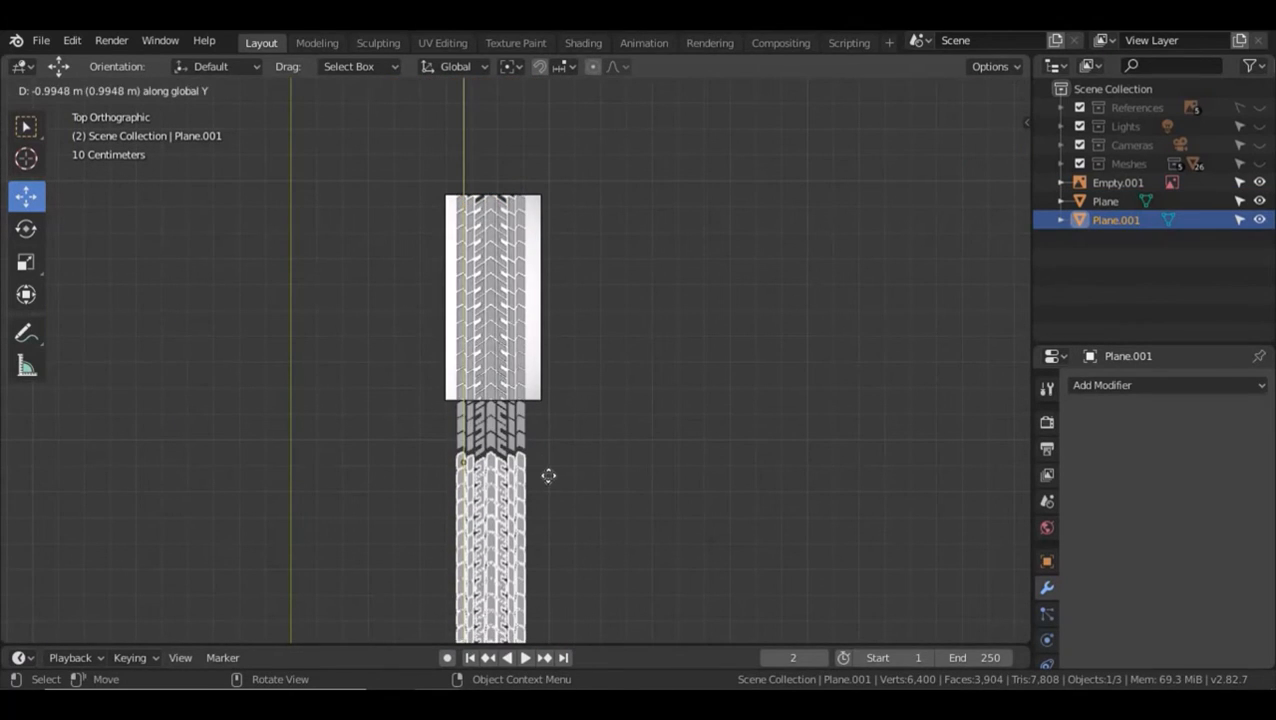
pyautogui.click(548, 468)
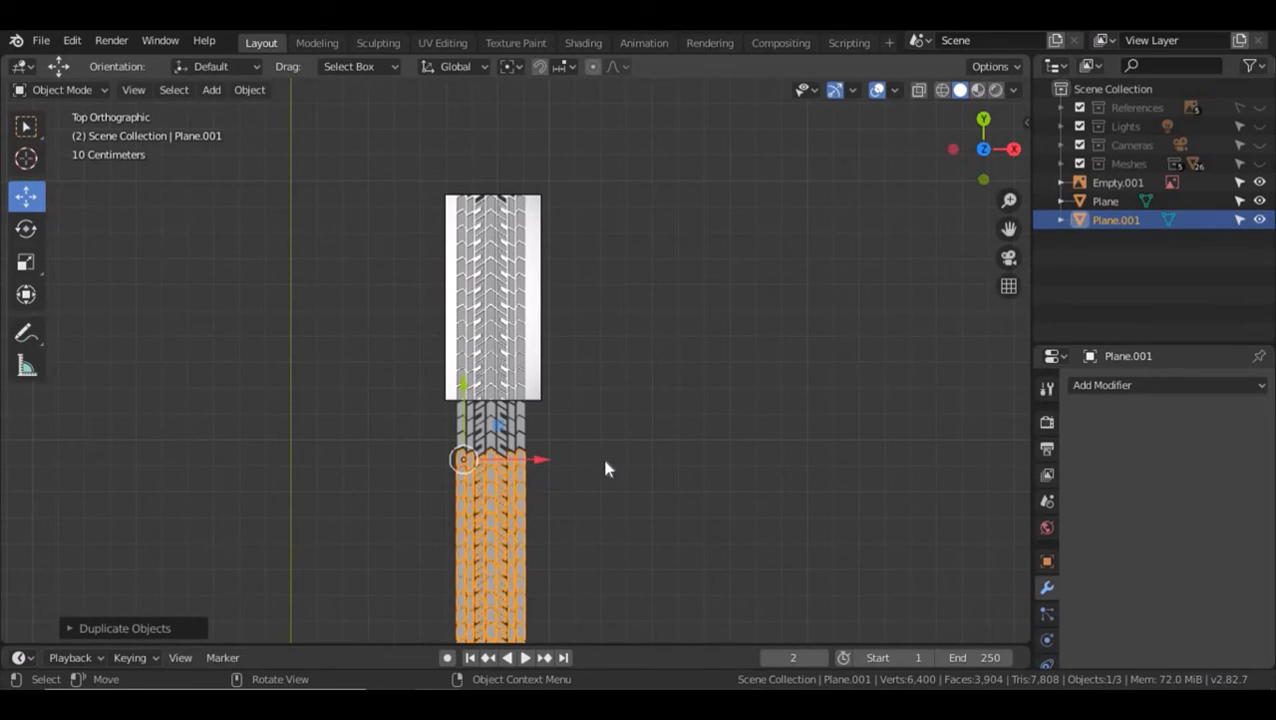
# - Duplicate the lower tread strip once more, align the copy directly below it along Y, and show the Meshes collection
pyautogui.hotkey('shift', 'd')
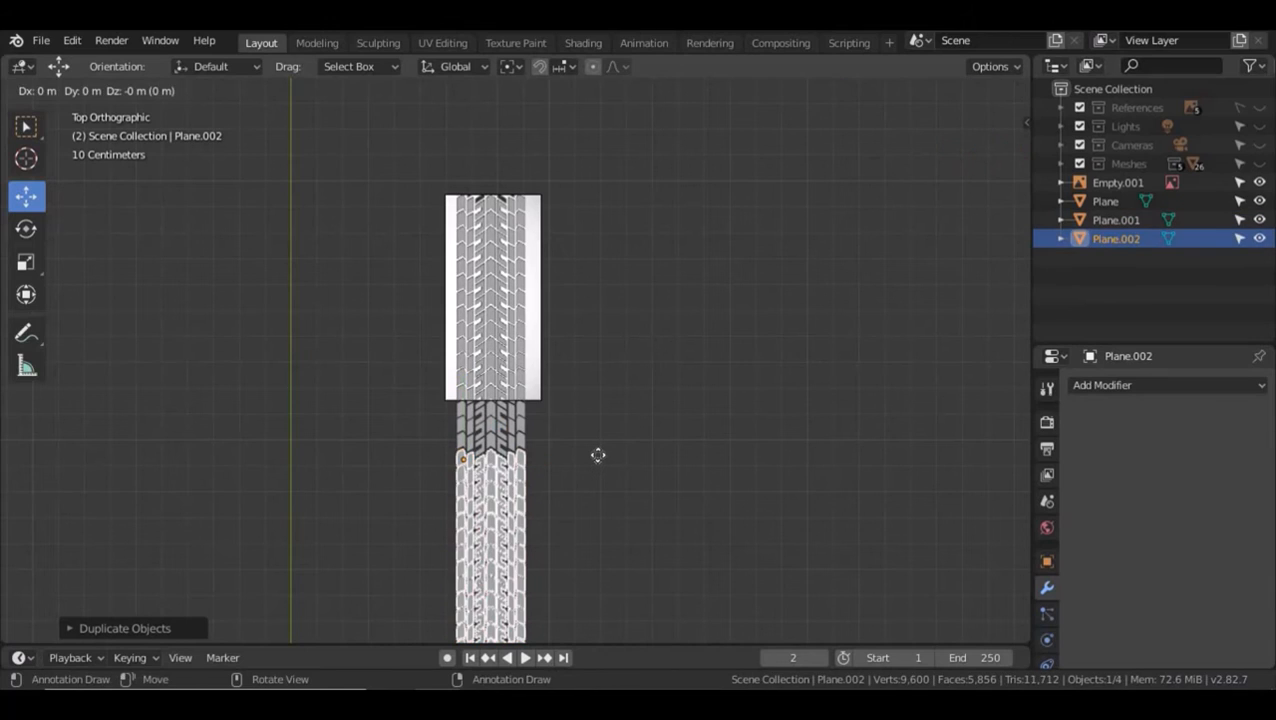
pyautogui.press('y')
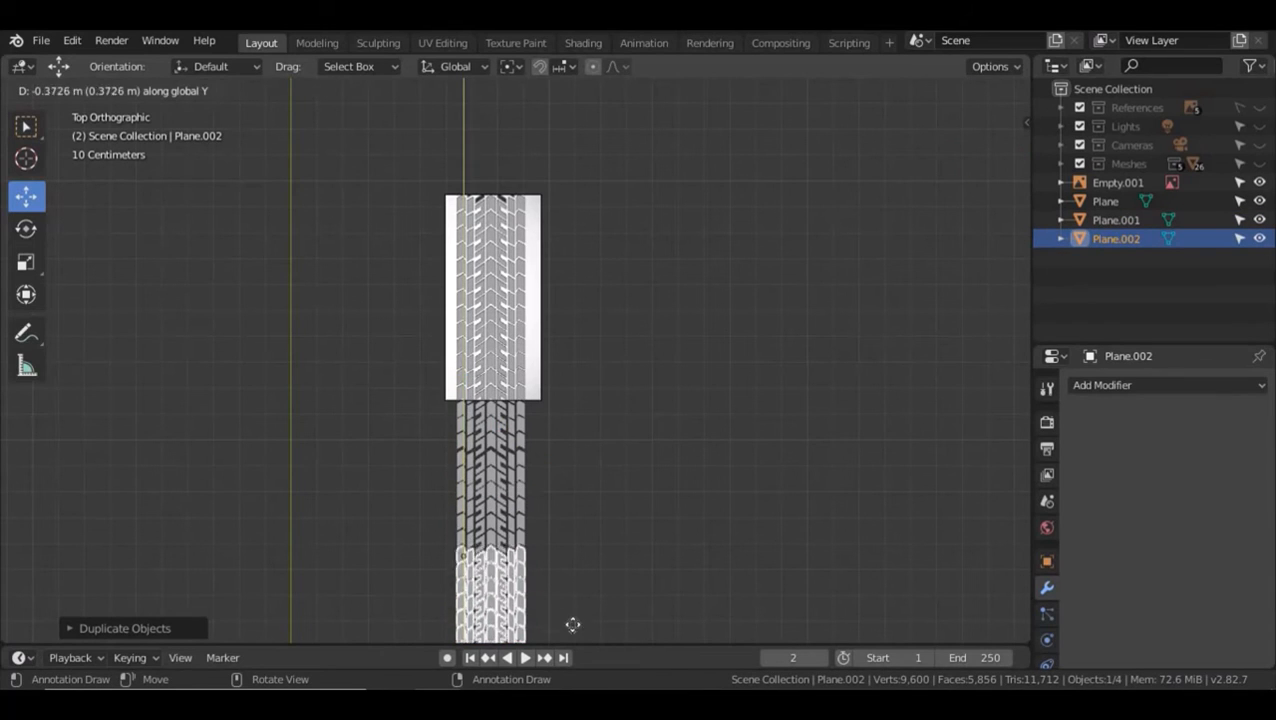
pyautogui.click(577, 174)
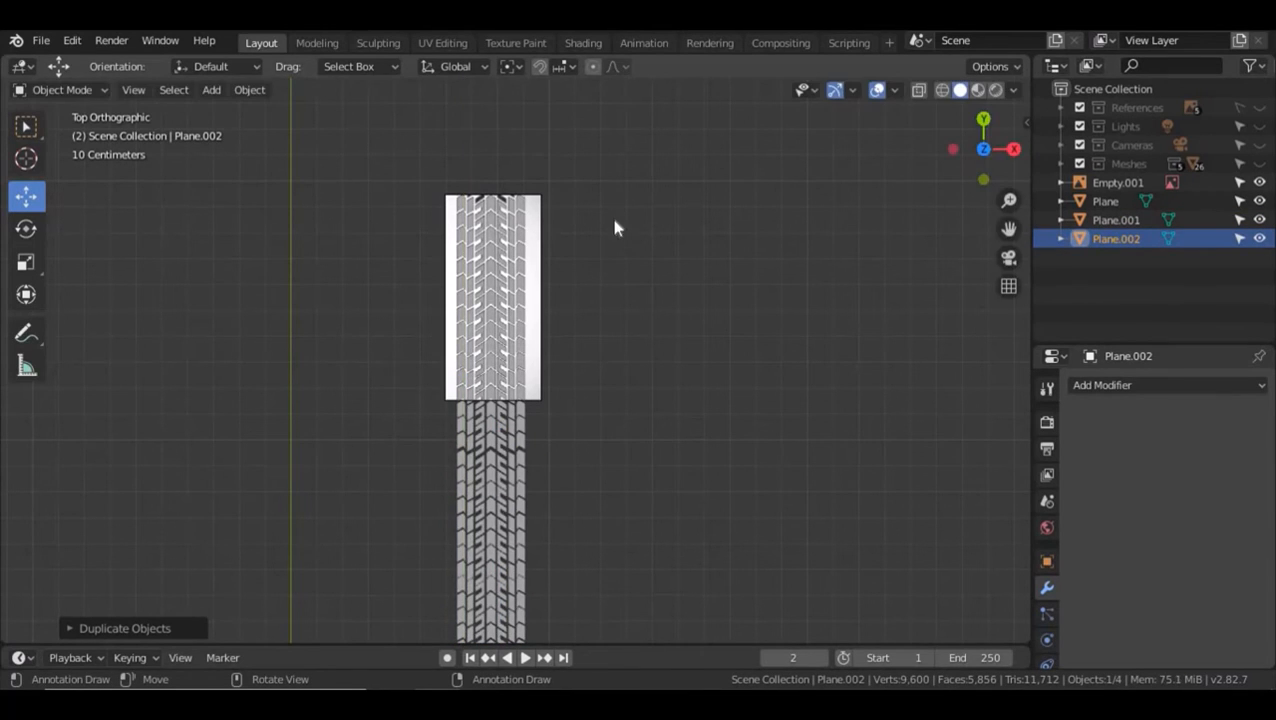
pyautogui.keyDown('shift'); pyautogui.moveTo(609, 188); pyautogui.dragTo(600, 617, button='middle'); pyautogui.keyUp('shift')
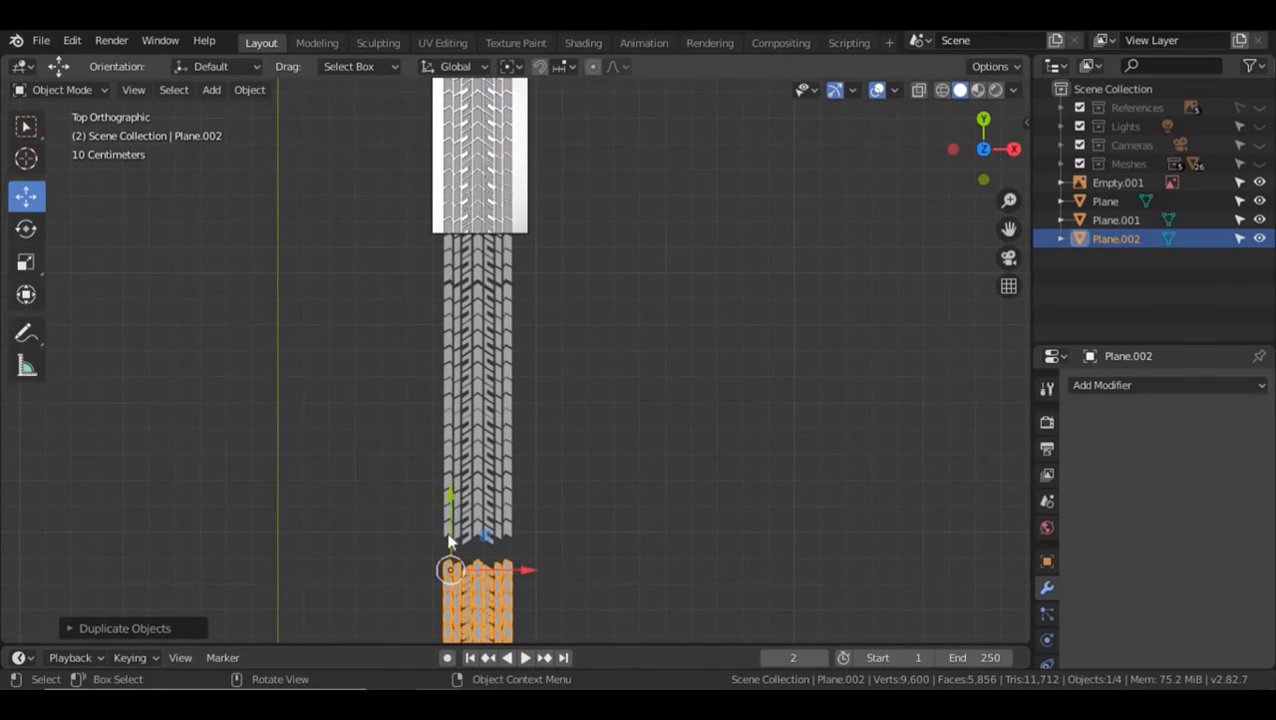
pyautogui.moveTo(450, 537); pyautogui.dragTo(451, 513)
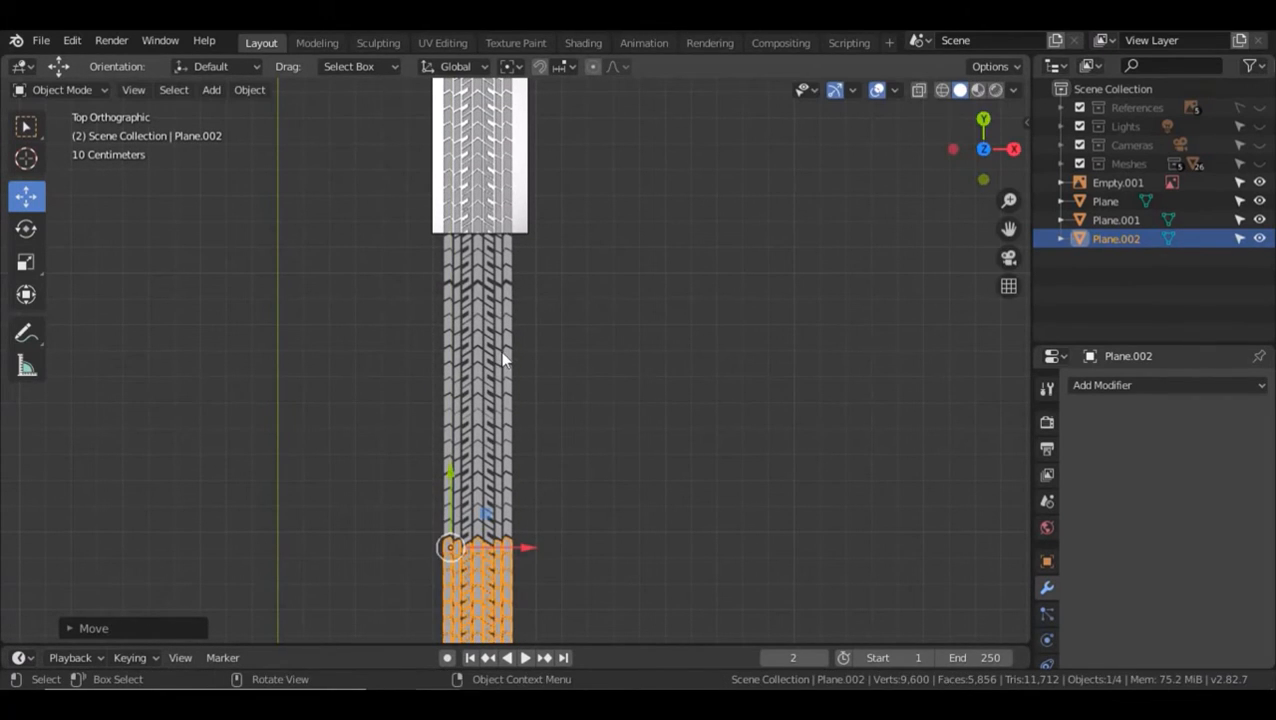
pyautogui.scroll(-5, 500, 351)
pyautogui.scroll(2, 500, 368)
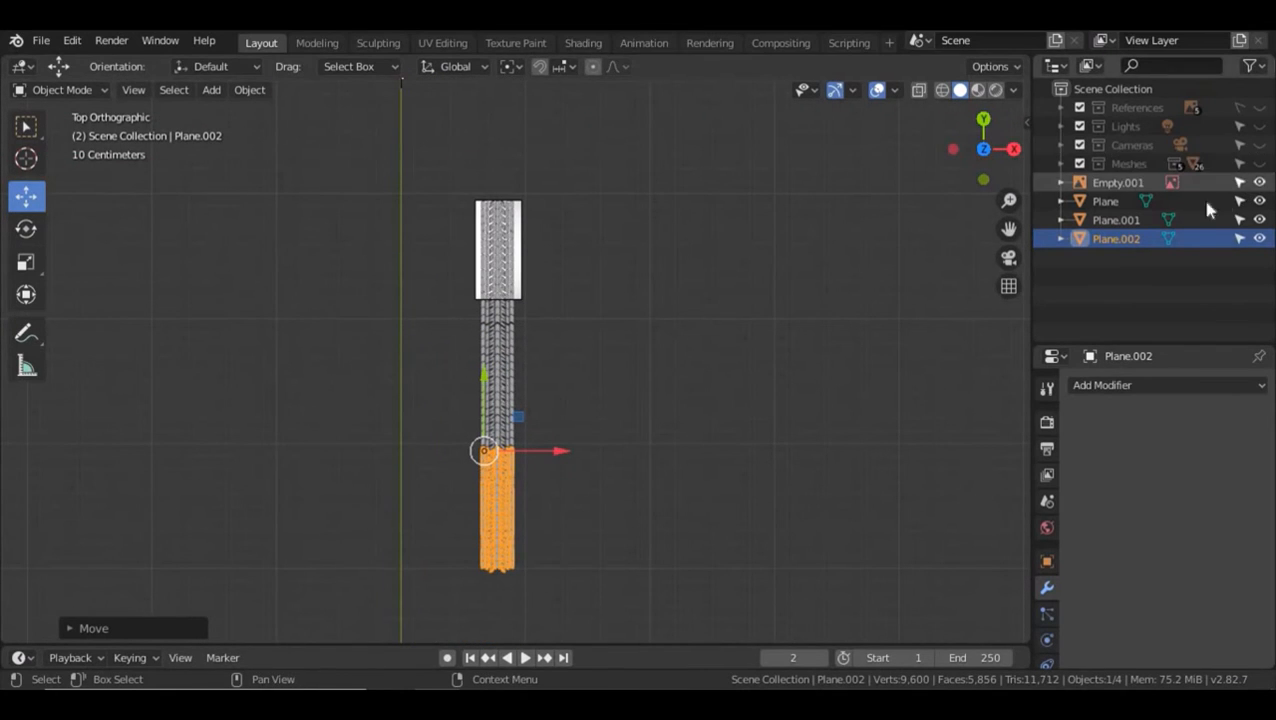
pyautogui.click(1259, 164)
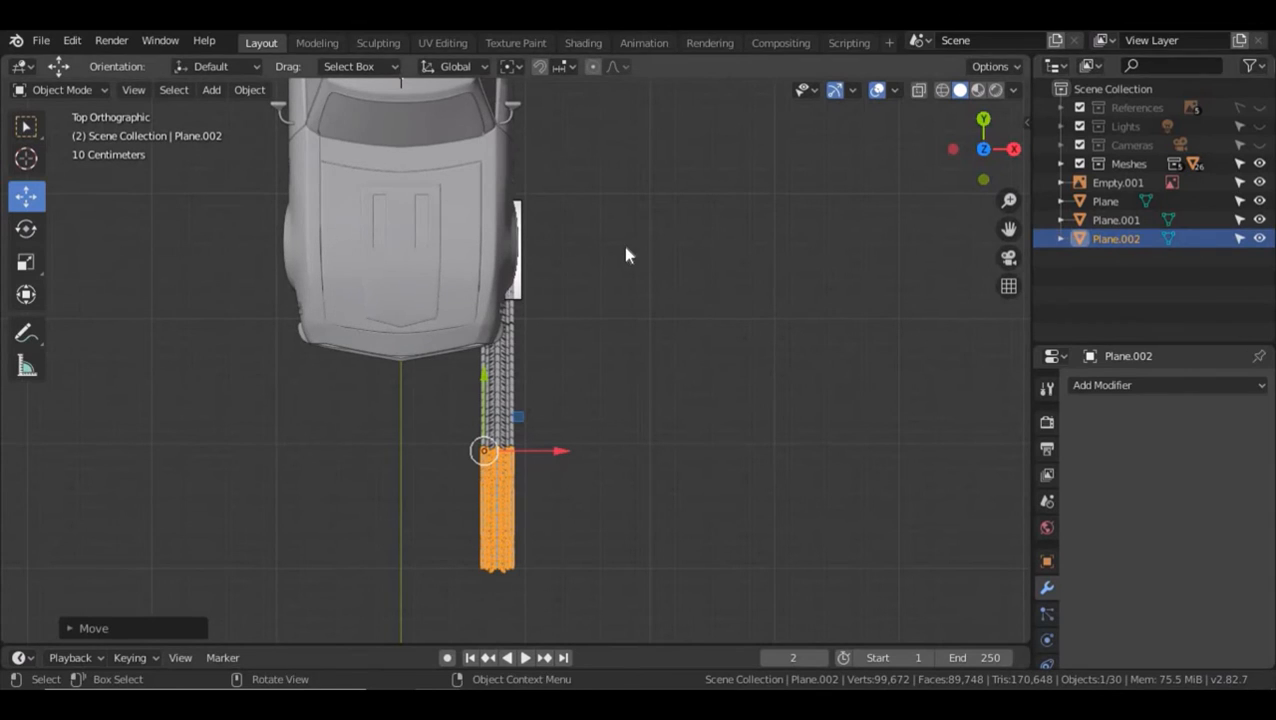
# - Join the three stacked tread strips into a single object and hide the Meshes collection
pyautogui.keyDown('shift'); pyautogui.click(498, 377); pyautogui.keyUp('shift')
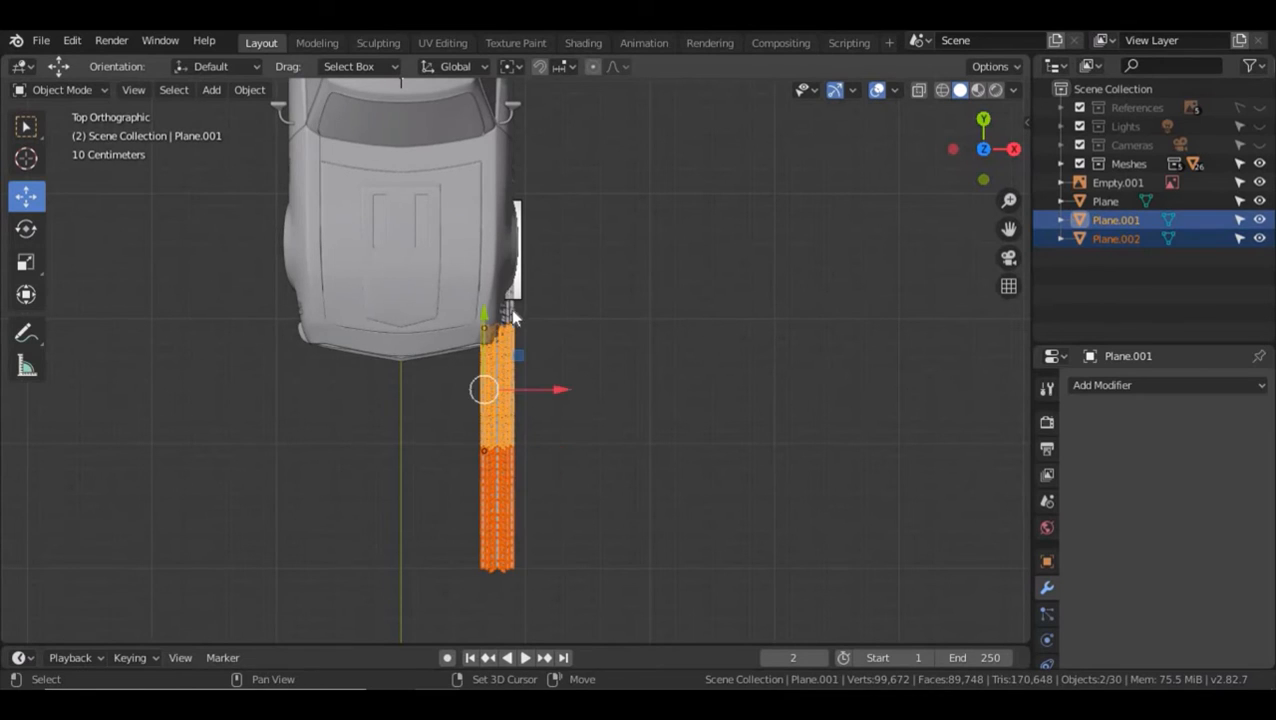
pyautogui.keyDown('shift'); pyautogui.click(511, 309); pyautogui.keyUp('shift')
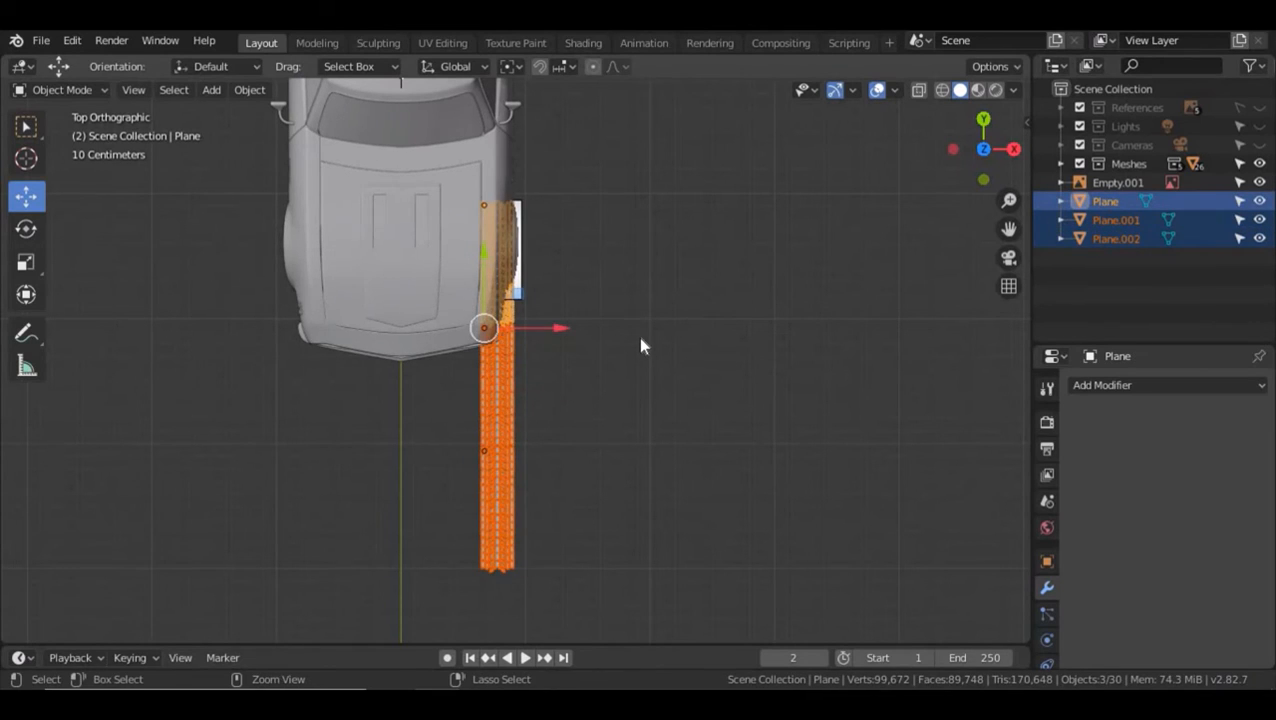
pyautogui.hotkey('ctrl', 'j')
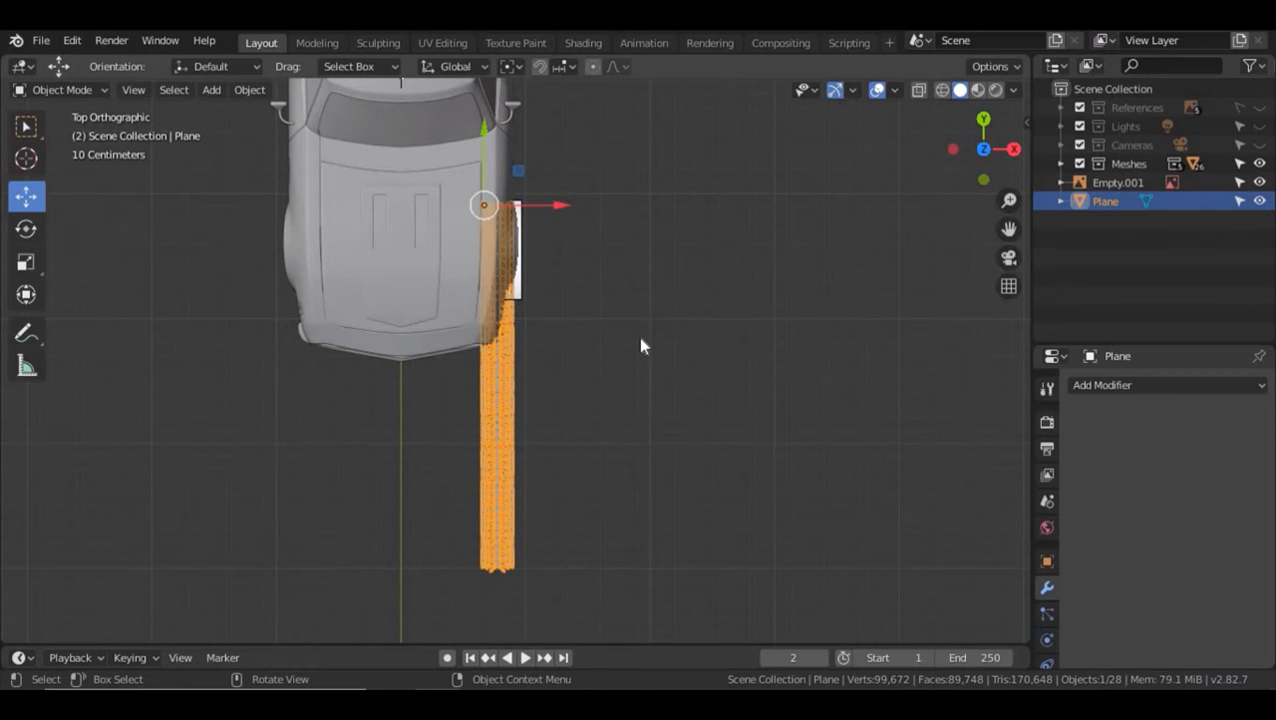
pyautogui.click(1259, 163)
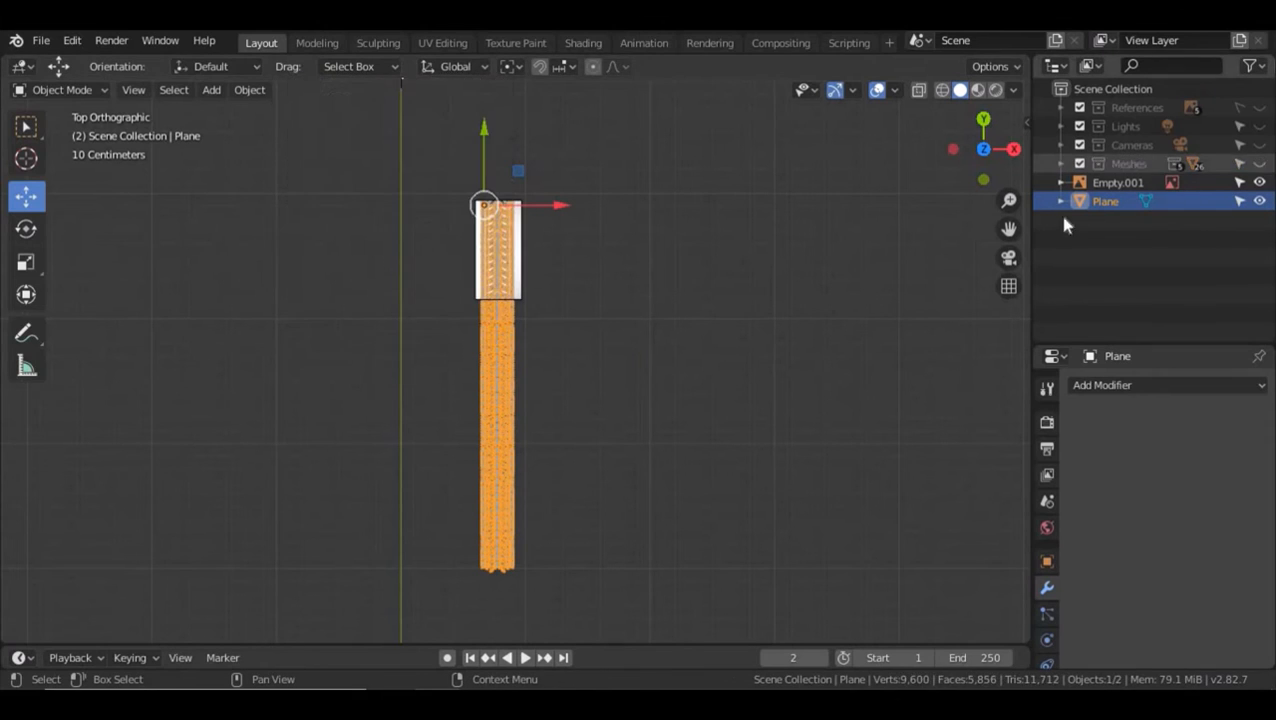
# - Move the Empty.001 reference image into the hidden References collection
pyautogui.moveTo(723, 280); pyautogui.dragTo(671, 224, button='middle')
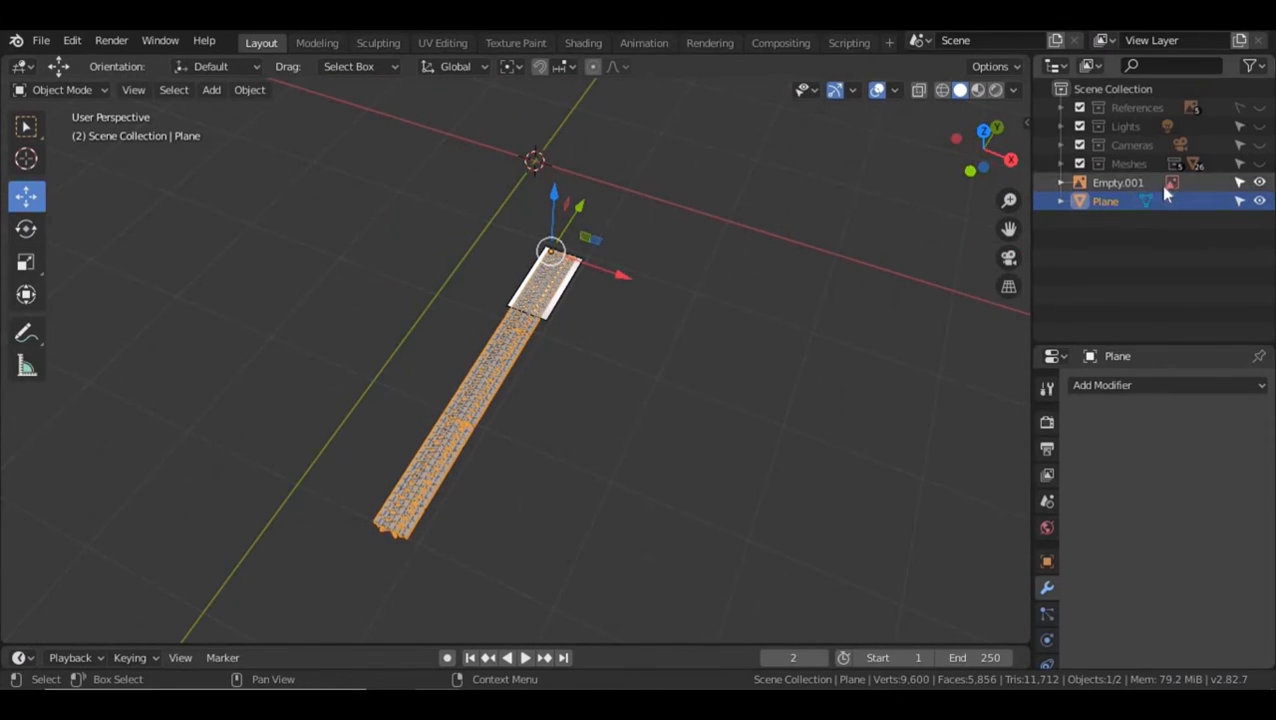
pyautogui.click(1117, 184)
pyautogui.moveTo(1124, 166); pyautogui.dragTo(1130, 107)
pyautogui.moveTo(641, 276); pyautogui.dragTo(910, 288, button='middle')
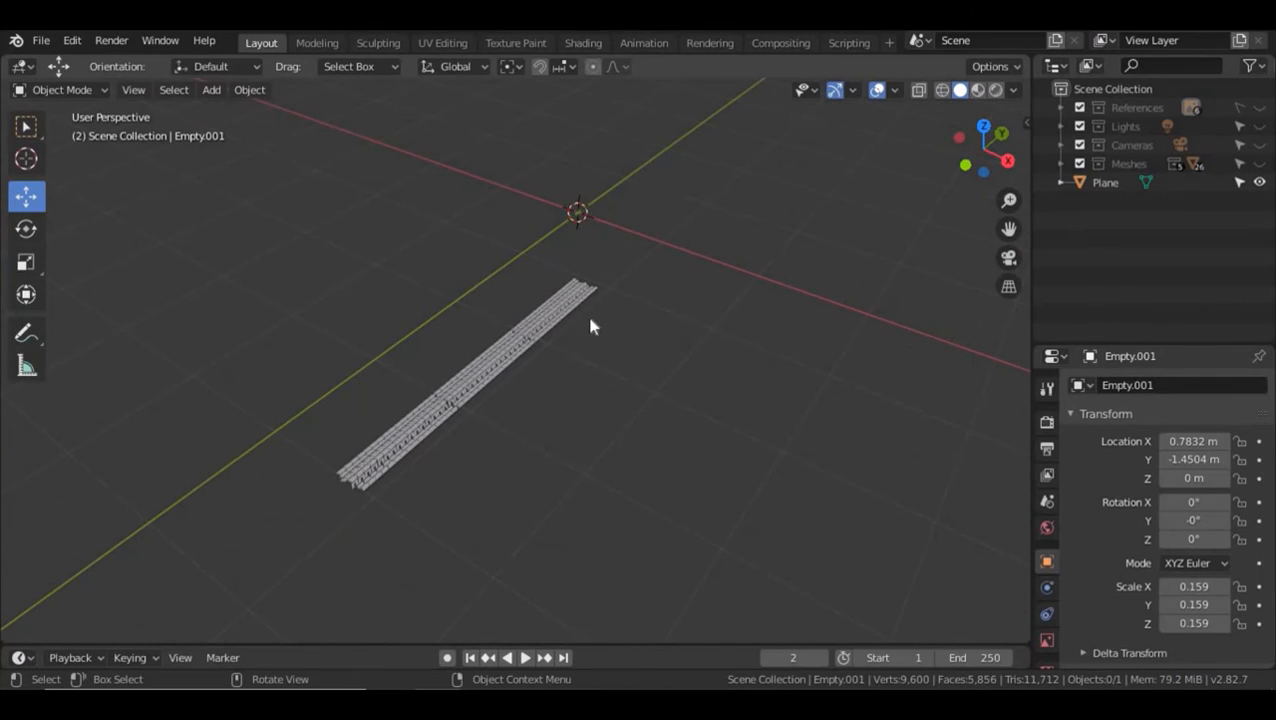
# - Set the tread strip's origin to the 3D cursor and move its geometry to that origin
pyautogui.click(562, 318)
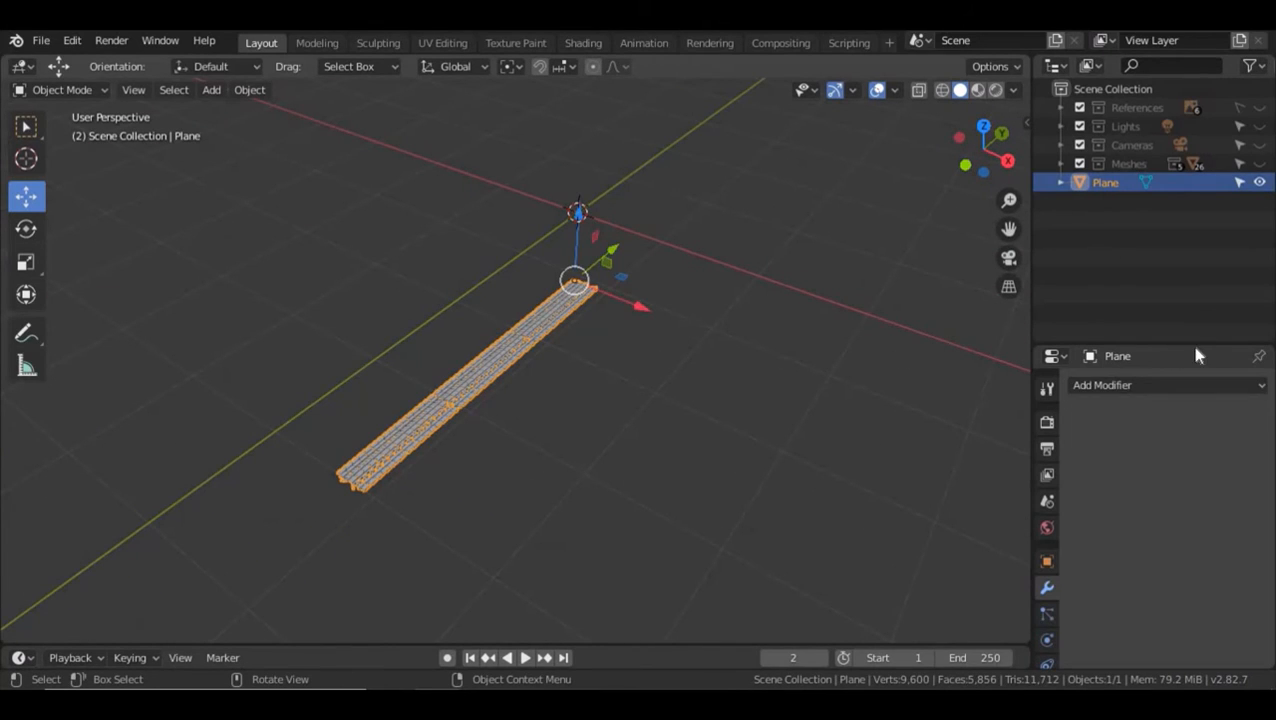
pyautogui.rightClick(506, 356)
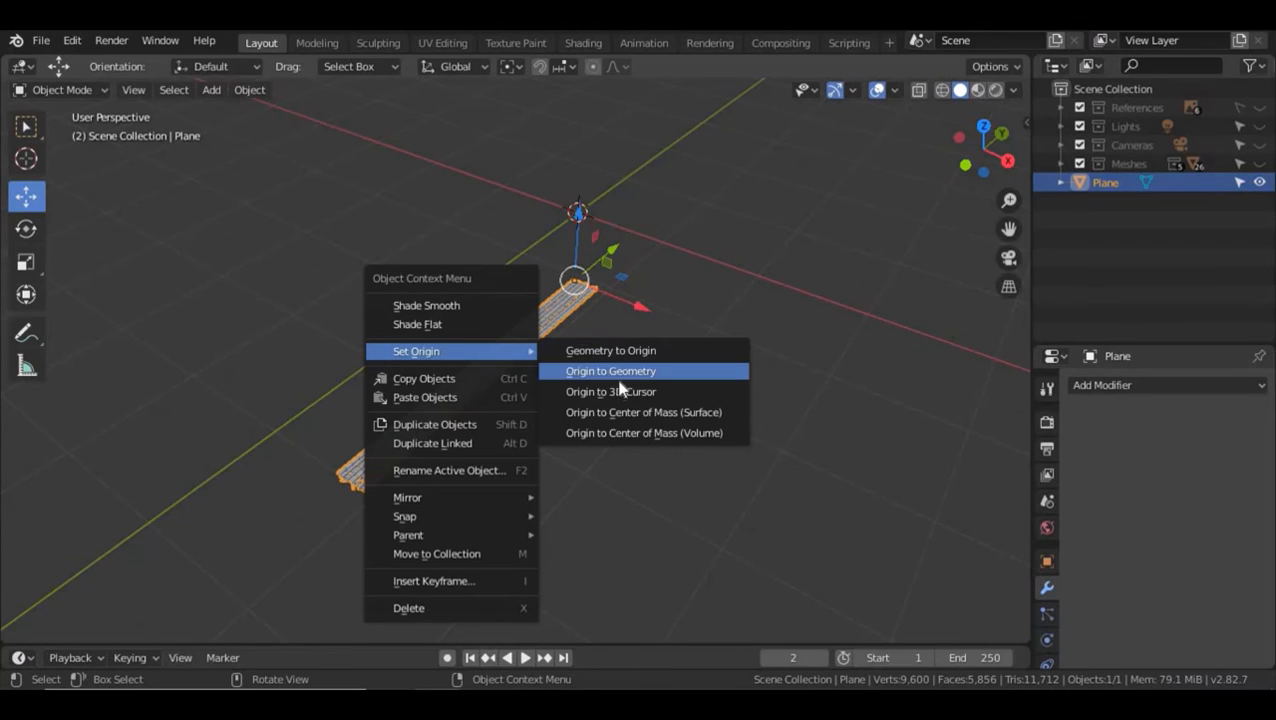
pyautogui.click(645, 397)
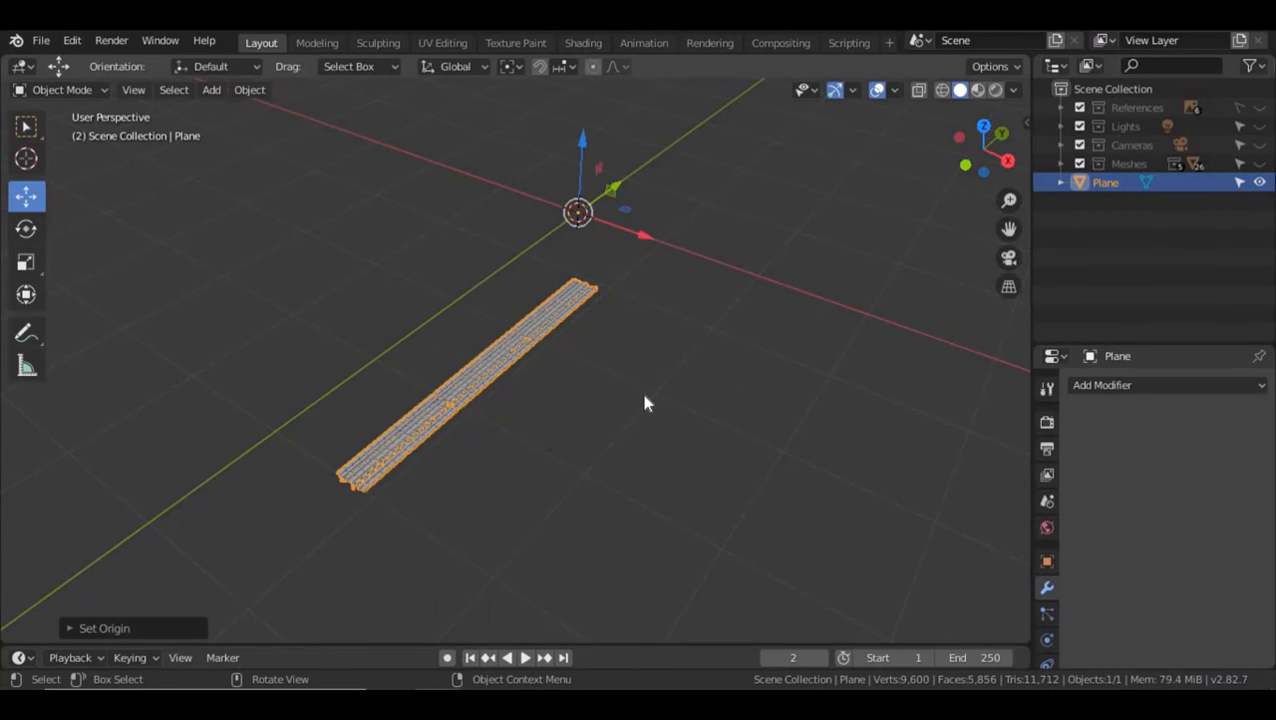
pyautogui.rightClick(480, 364)
pyautogui.moveTo(480, 364)
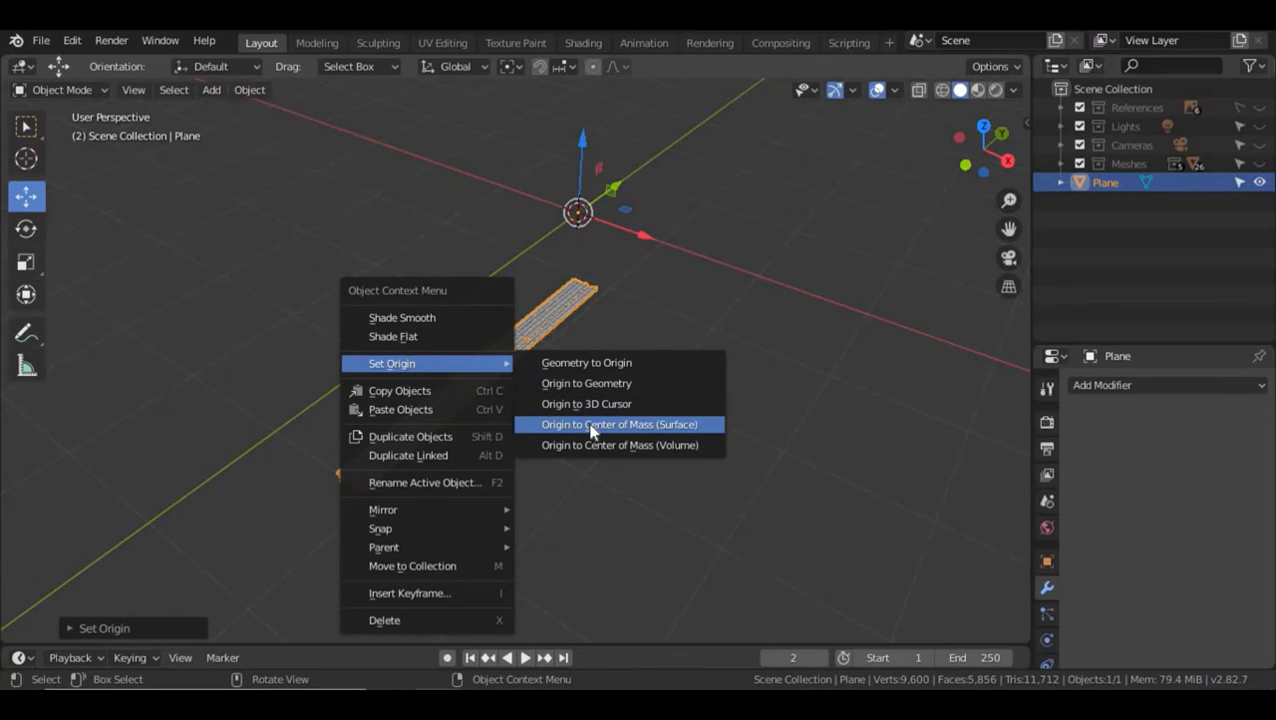
pyautogui.click(608, 362)
pyautogui.scroll(1, 588, 428)
pyautogui.scroll(2, 582, 412)
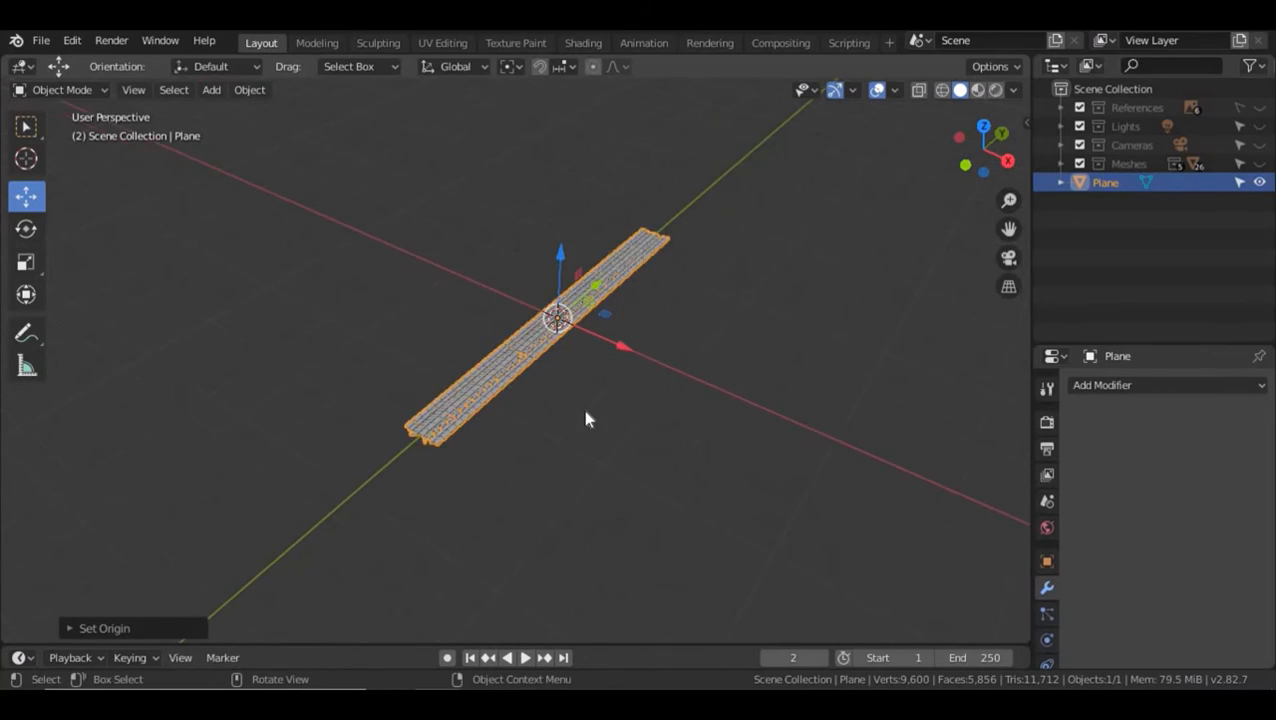
pyautogui.scroll(1, 580, 398)
pyautogui.moveTo(583, 412); pyautogui.dragTo(692, 276, button='middle')
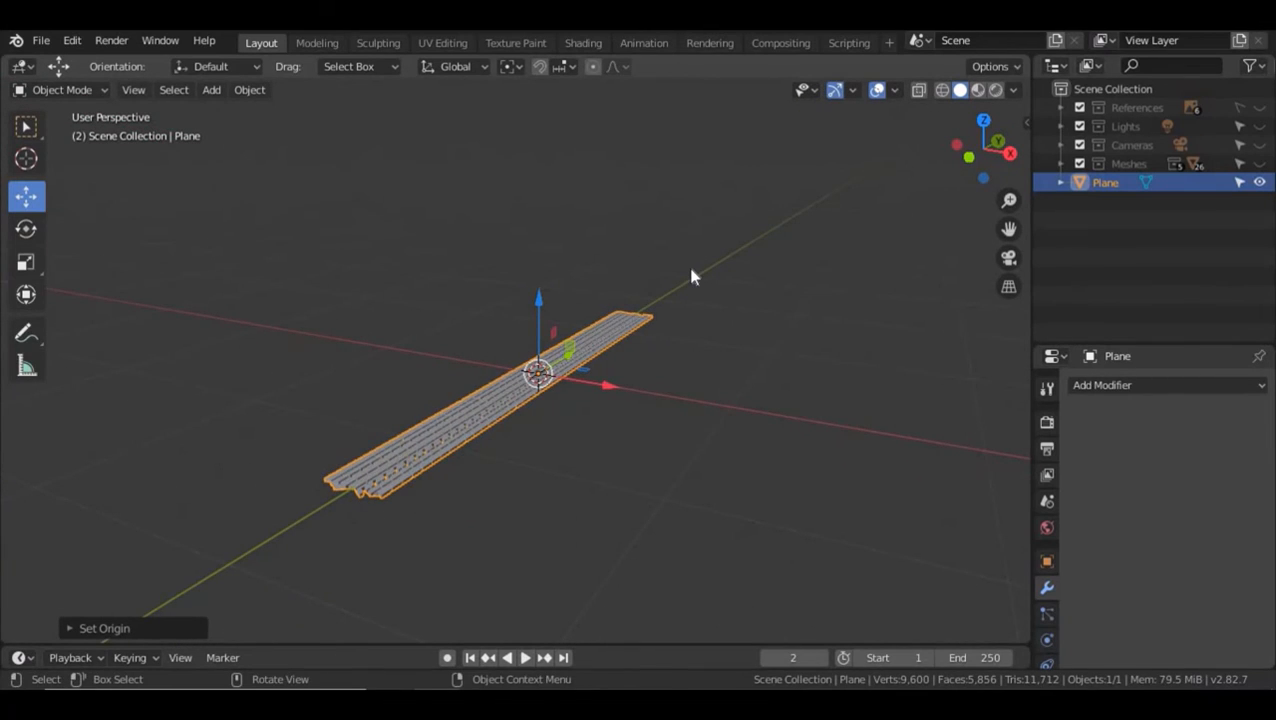
# - Select all faces of the tread strip in Edit Mode and add a Simple Deform modifier set to Bend
pyautogui.press('Tab')
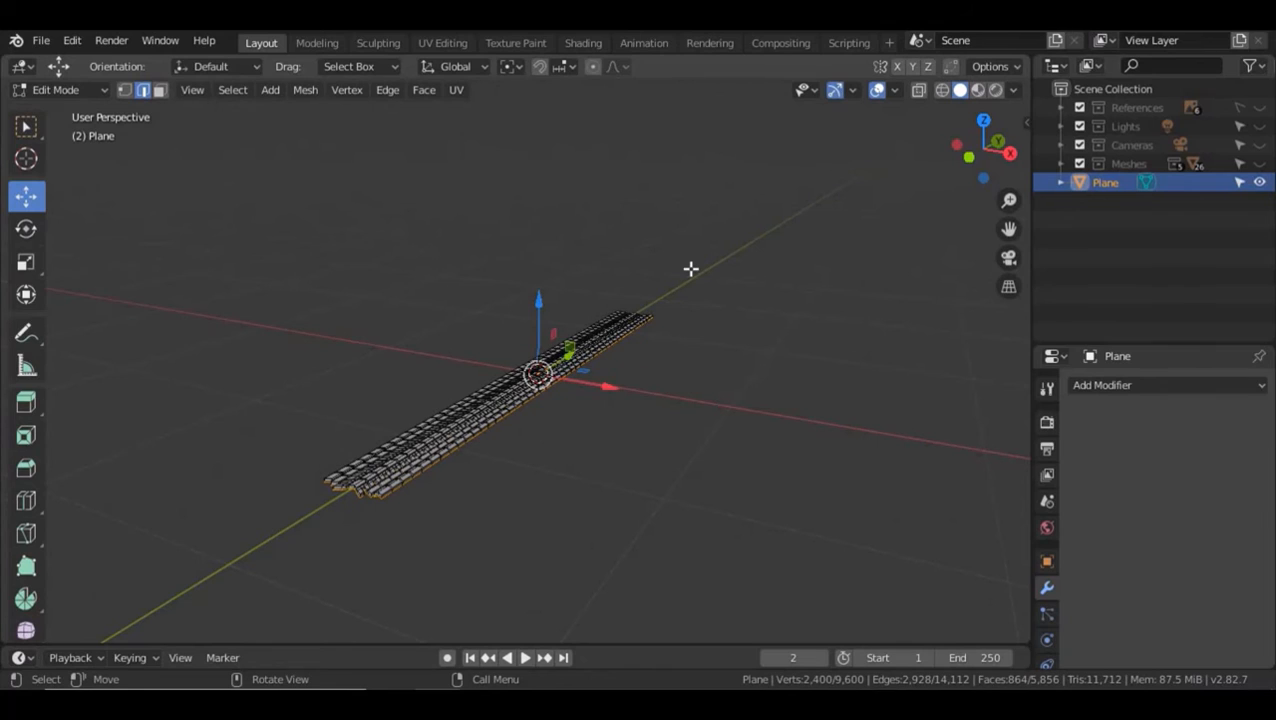
pyautogui.press('3')
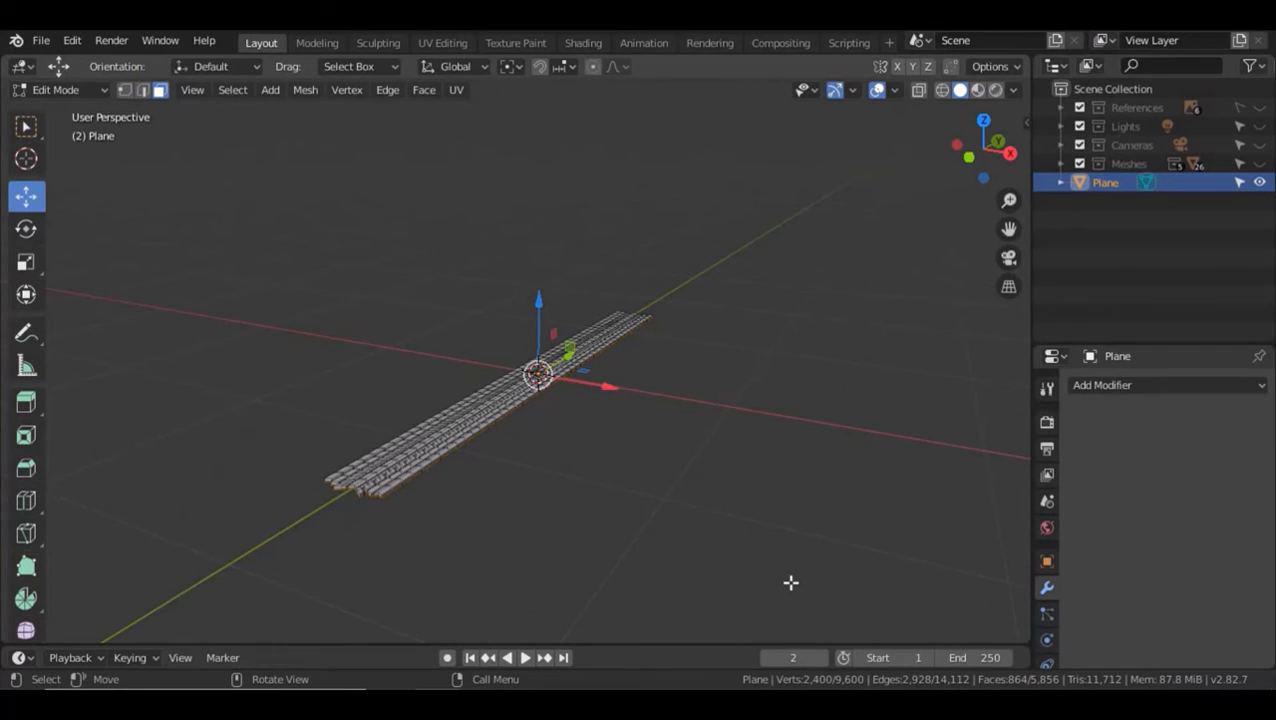
pyautogui.press('a')
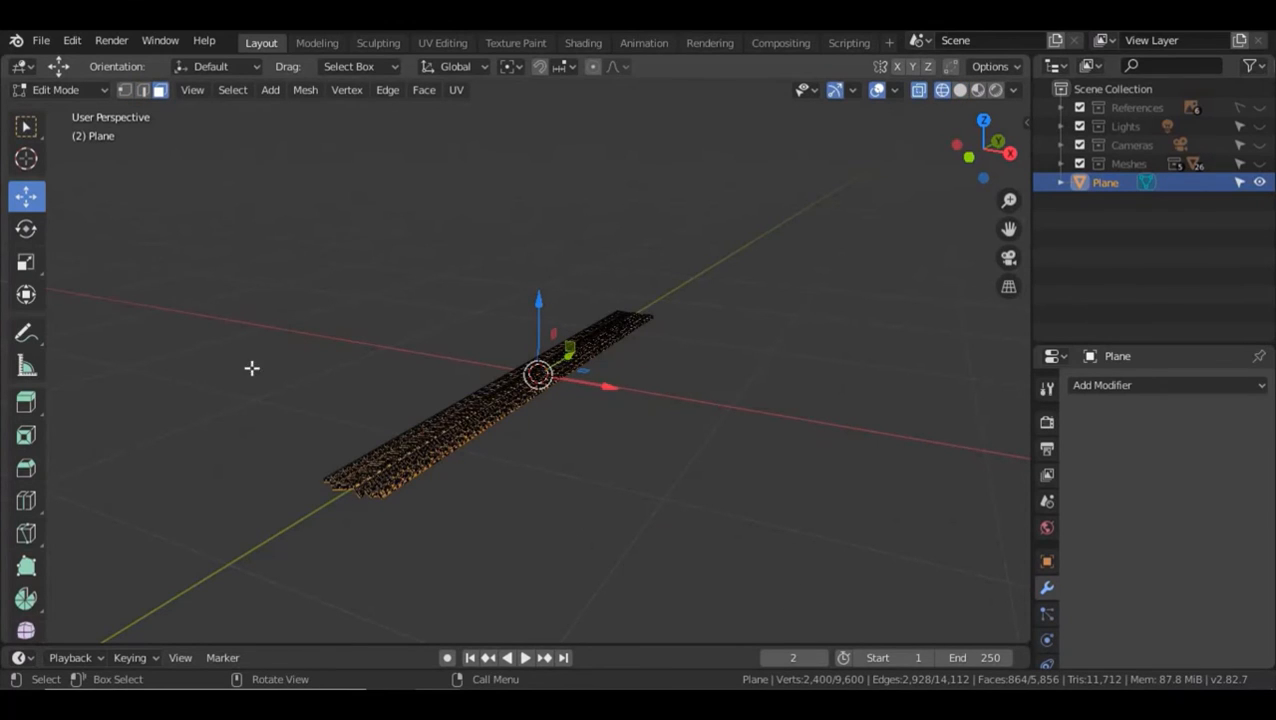
pyautogui.moveTo(784, 598); pyautogui.dragTo(222, 216)
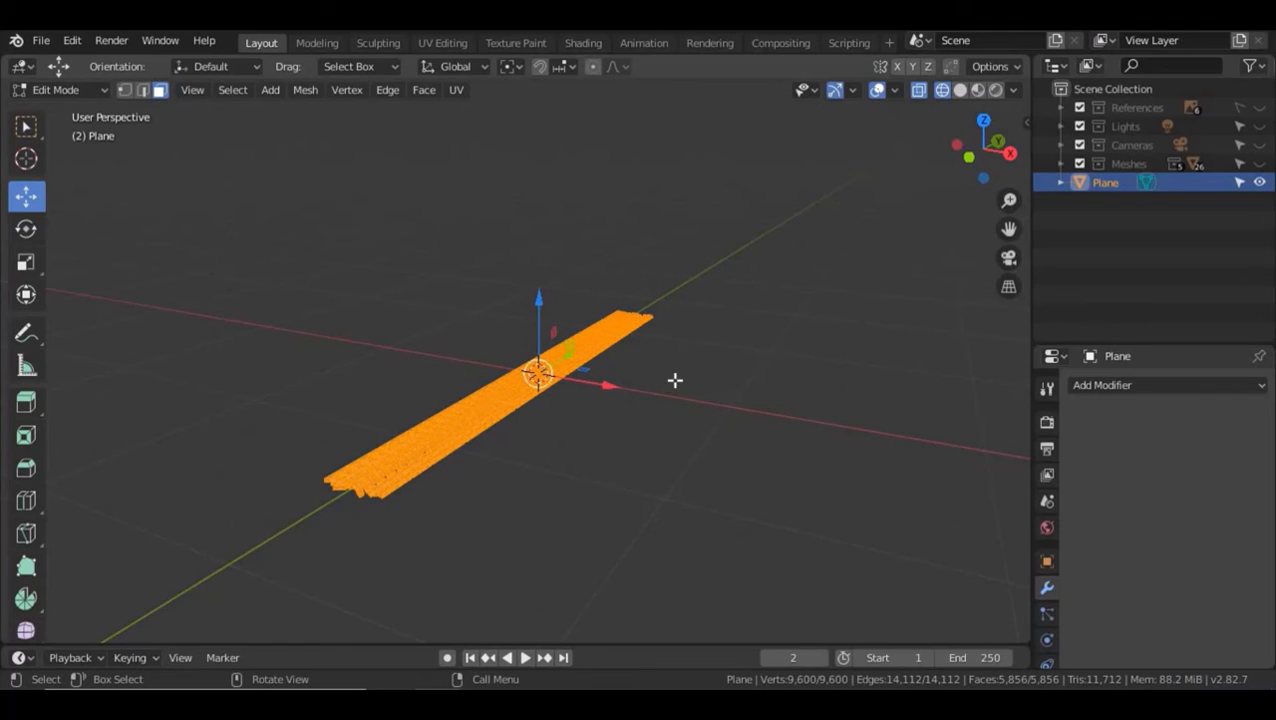
pyautogui.hotkey('alt', 'a')
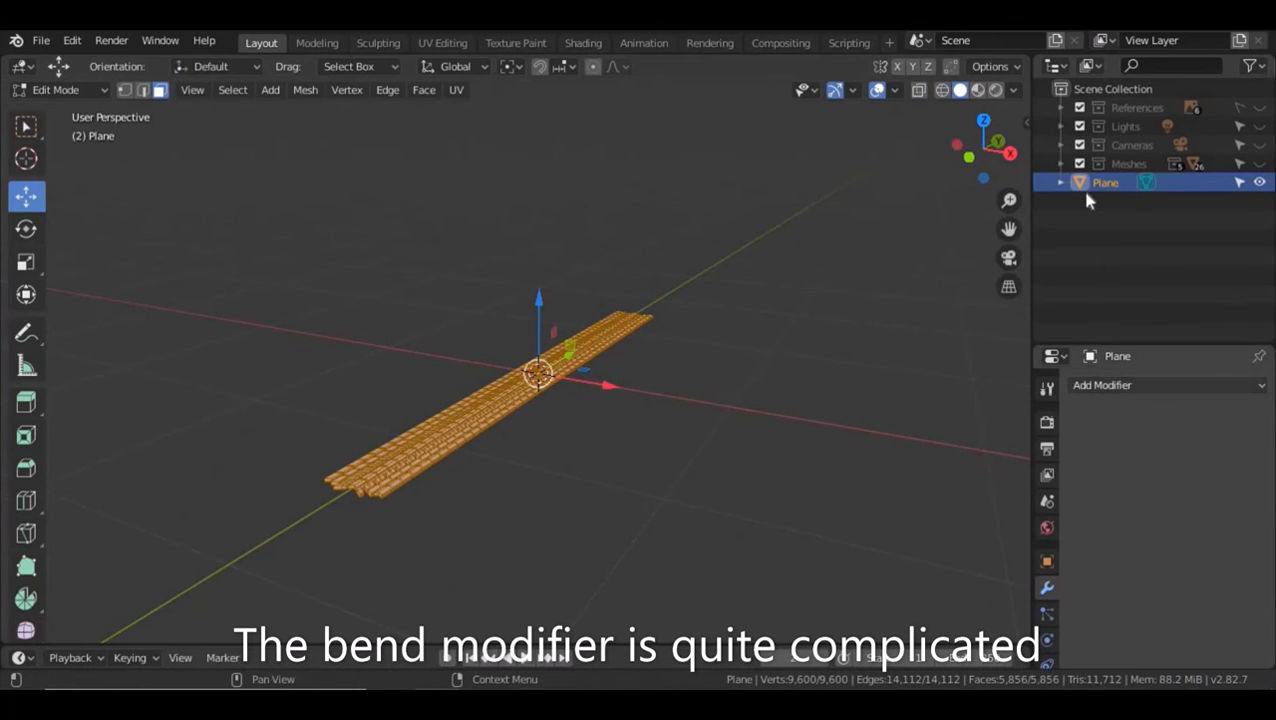
pyautogui.click(1158, 387)
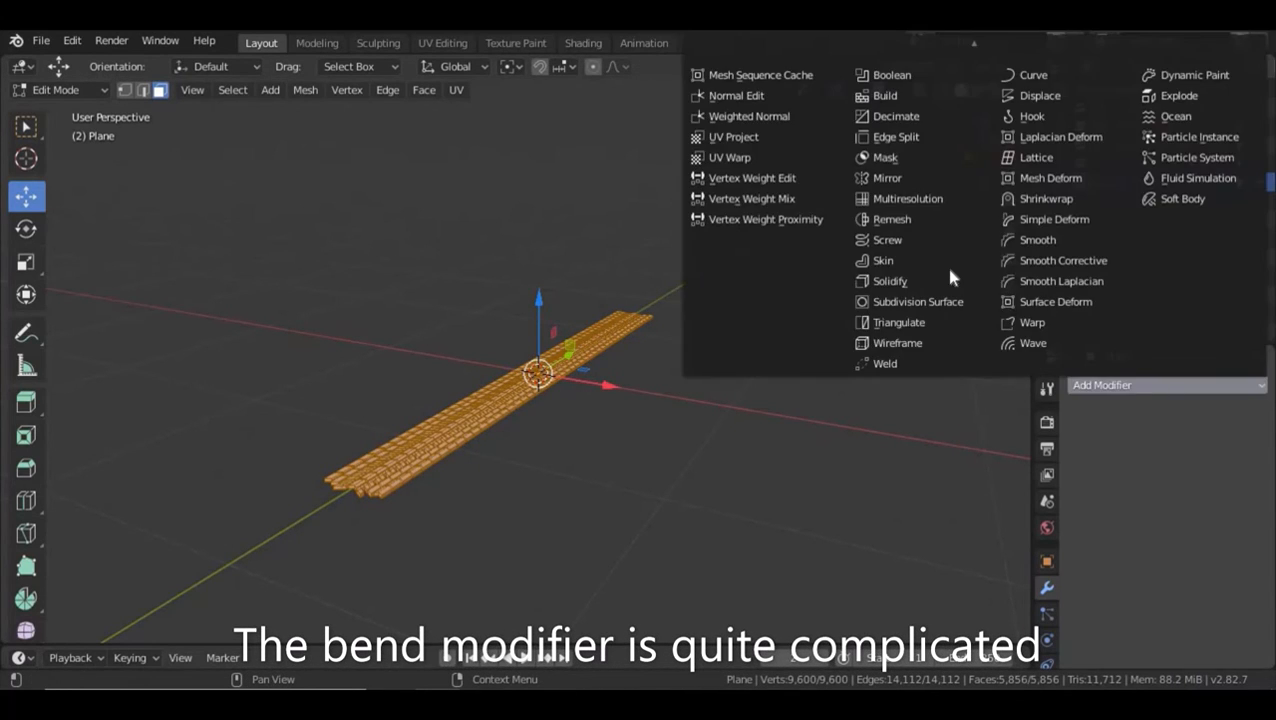
pyautogui.click(1048, 222)
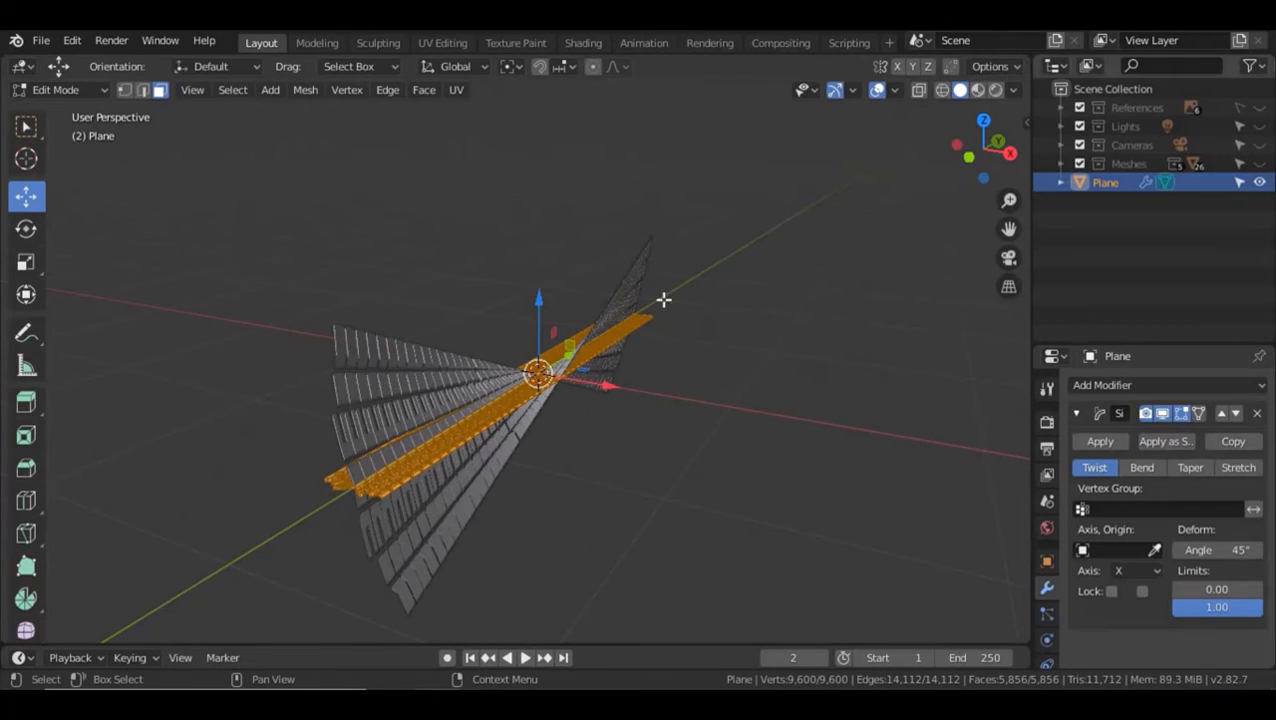
pyautogui.click(1143, 468)
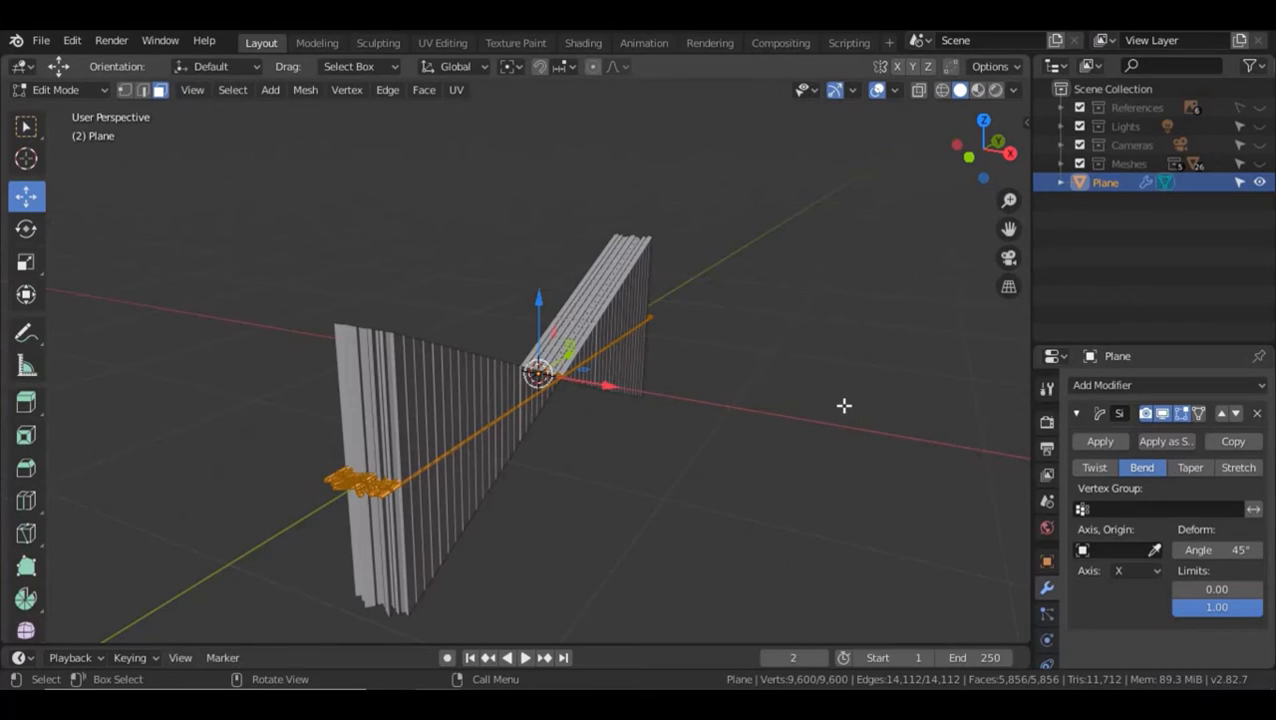
# - Rotate the selected strip geometry by 90° about the global X axis
pyautogui.press('r')
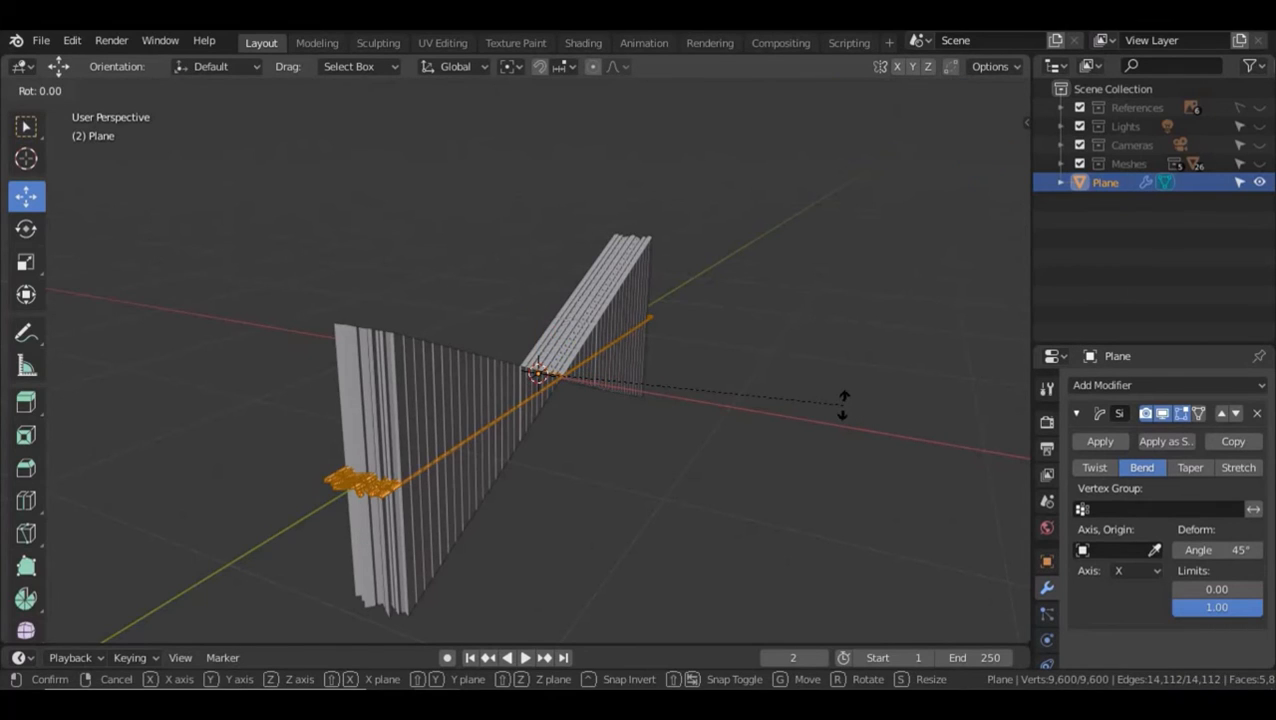
pyautogui.write('x90')
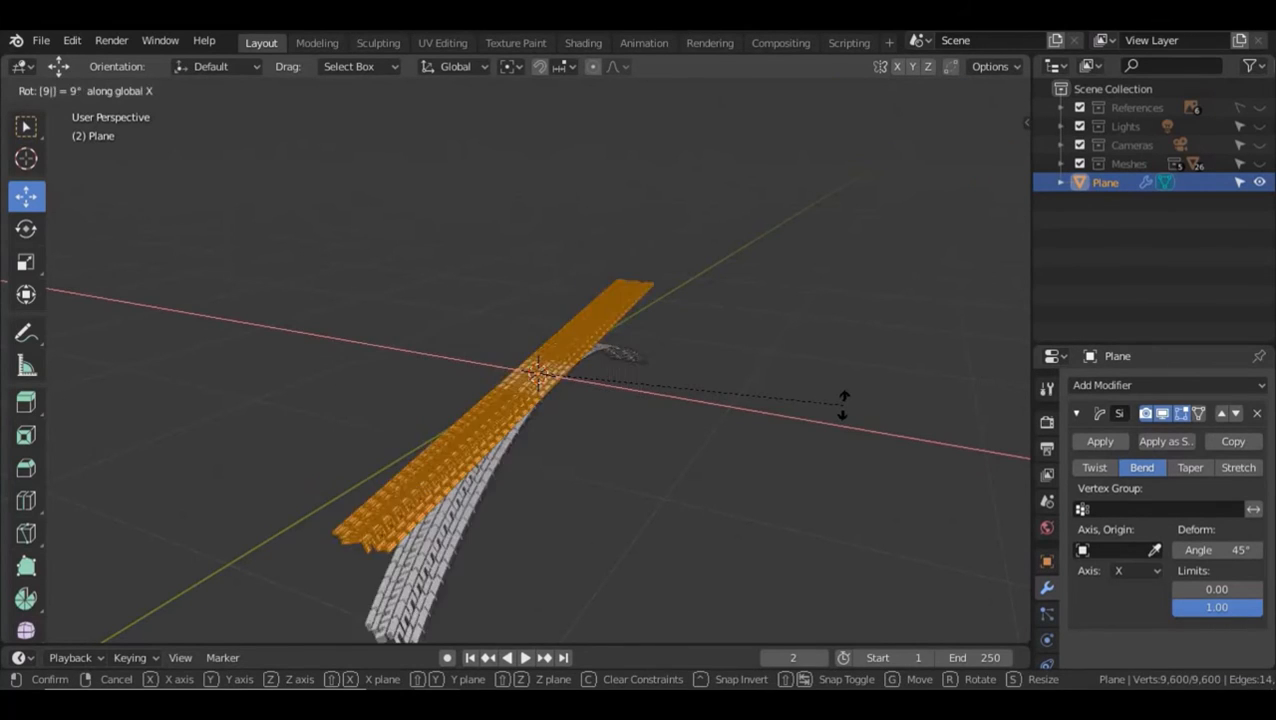
pyautogui.press('Return')
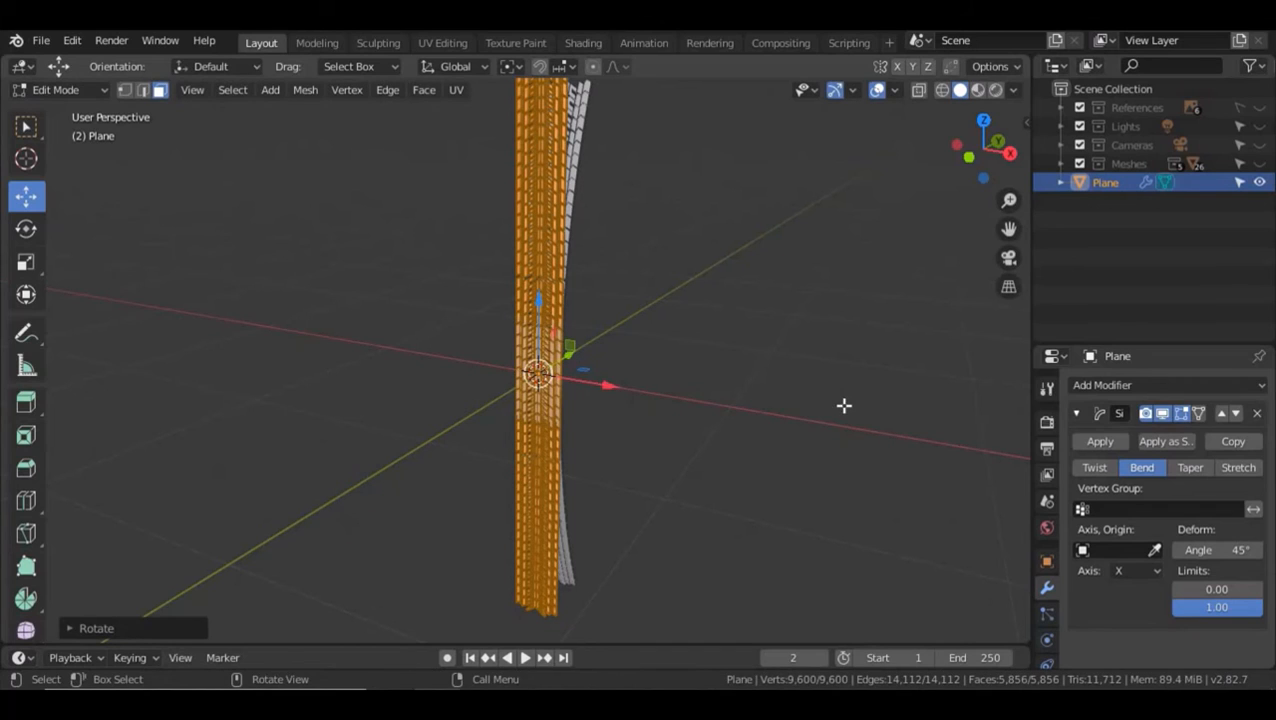
# - Set the Simple Deform bend angle to 360° to curl the tread strip into a ring
pyautogui.keyDown('shift'); pyautogui.moveTo(844, 405); pyautogui.dragTo(770, 399, button='middle'); pyautogui.keyUp('shift')
pyautogui.keyDown('shift'); pyautogui.moveTo(703, 335); pyautogui.dragTo(693, 364, button='middle'); pyautogui.keyUp('shift')
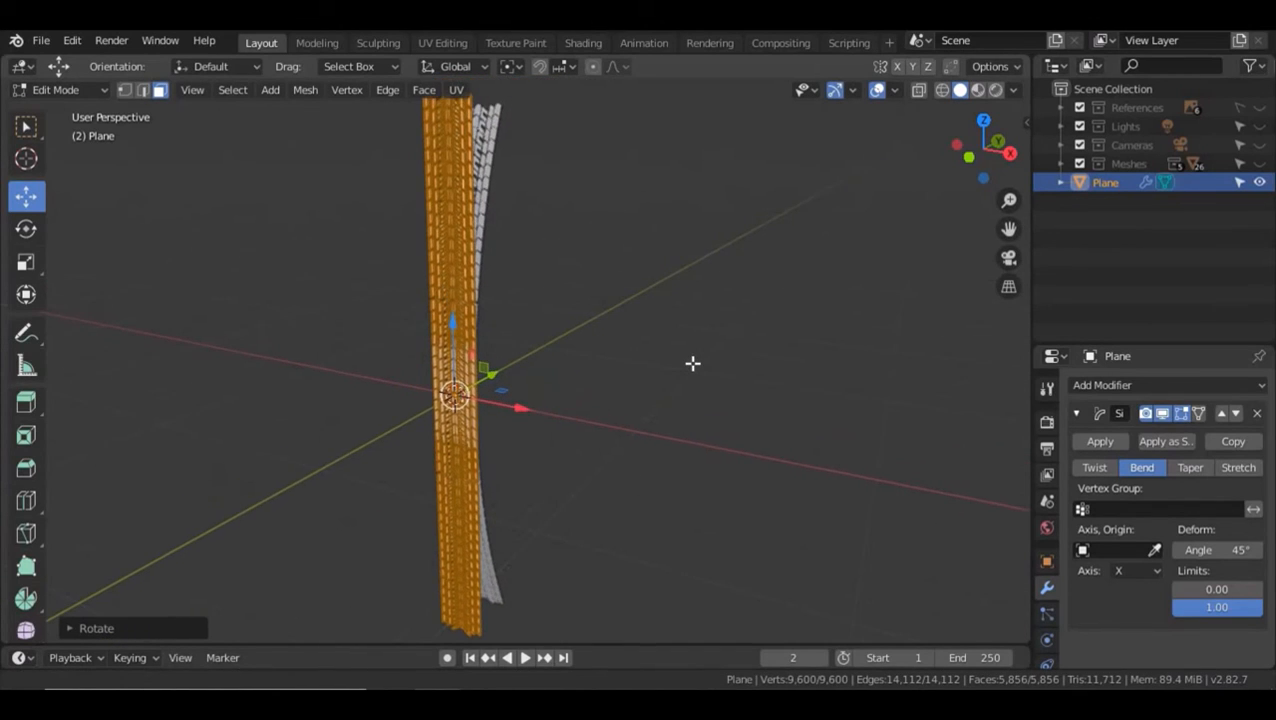
pyautogui.scroll(-1, 692, 363)
pyautogui.click(1215, 550)
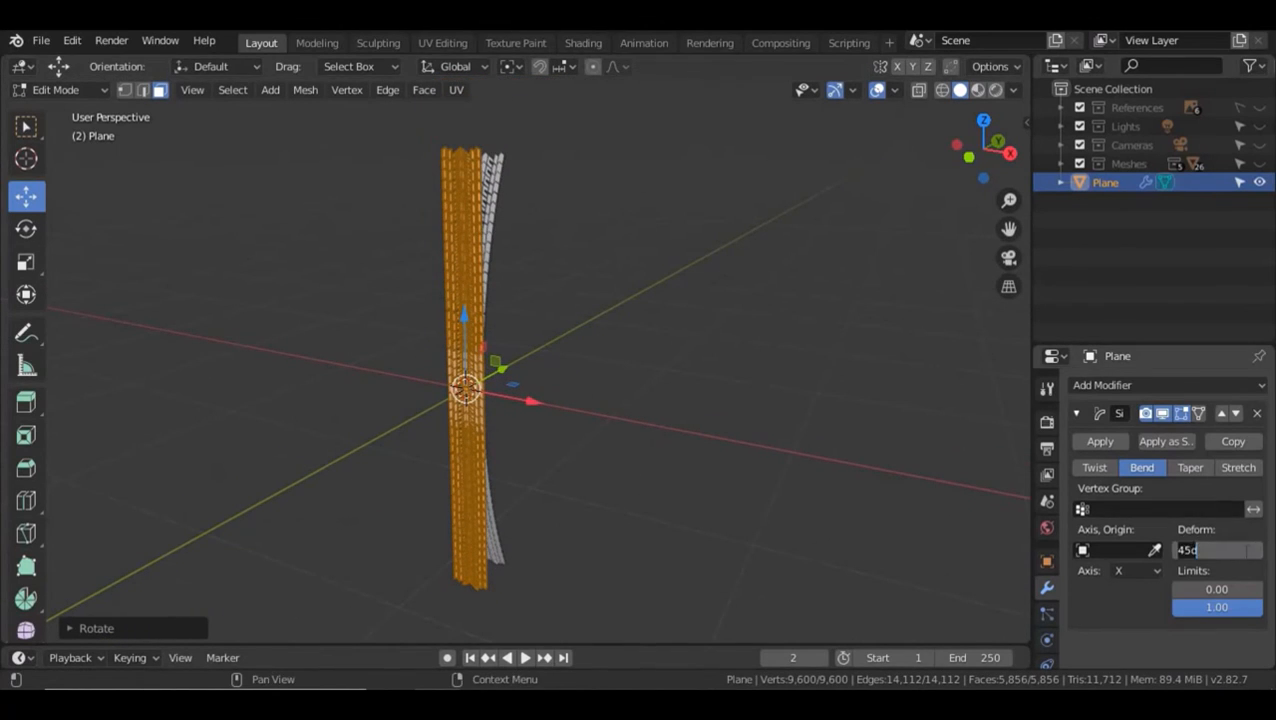
pyautogui.write('360')
pyautogui.press('Return')
pyautogui.moveTo(963, 535); pyautogui.dragTo(629, 347, button='middle')
pyautogui.scroll(2, 629, 347)
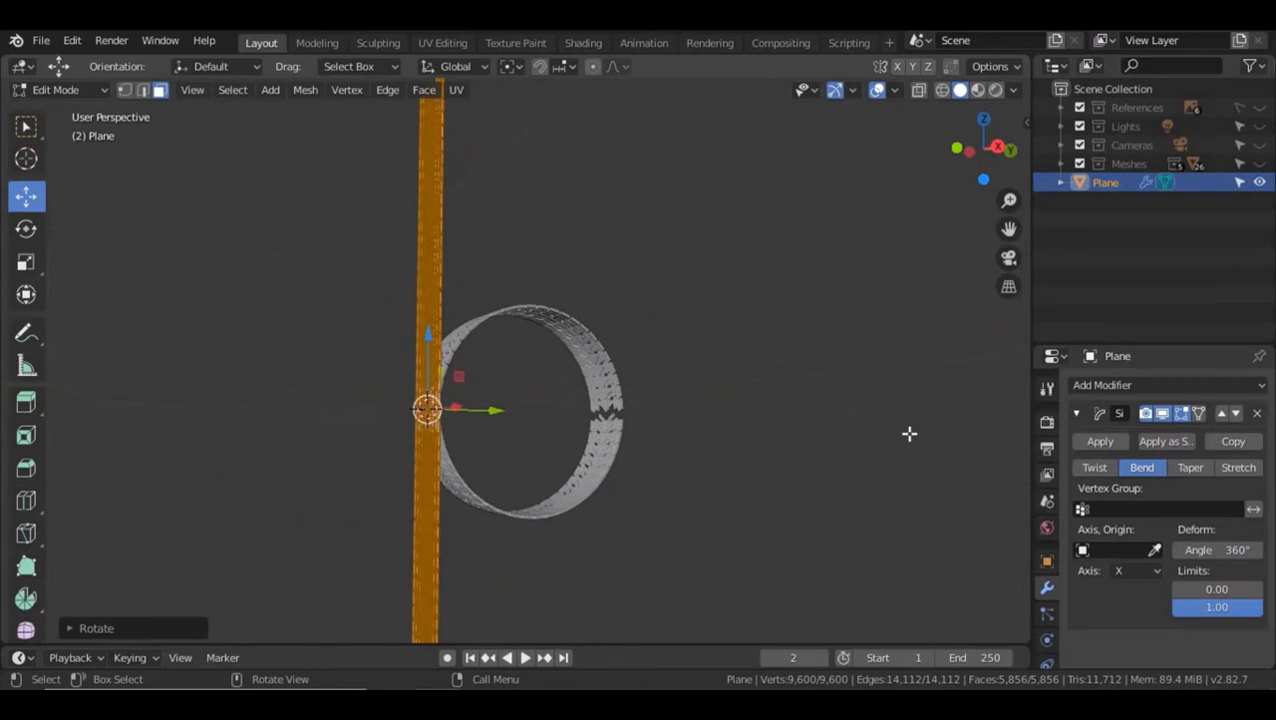
# - Increase the bend angle to 364° and inspect the seam where the ring's ends meet
pyautogui.click(1222, 549)
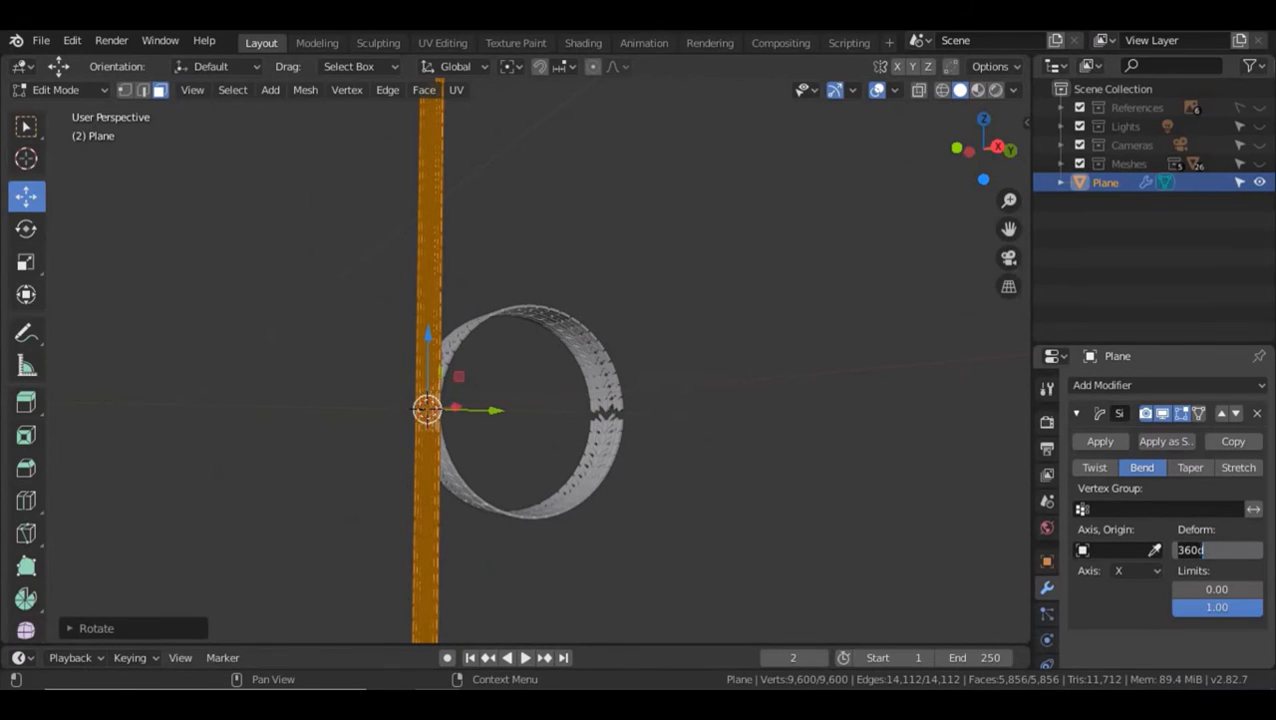
pyautogui.click(1194, 550)
pyautogui.write('3')
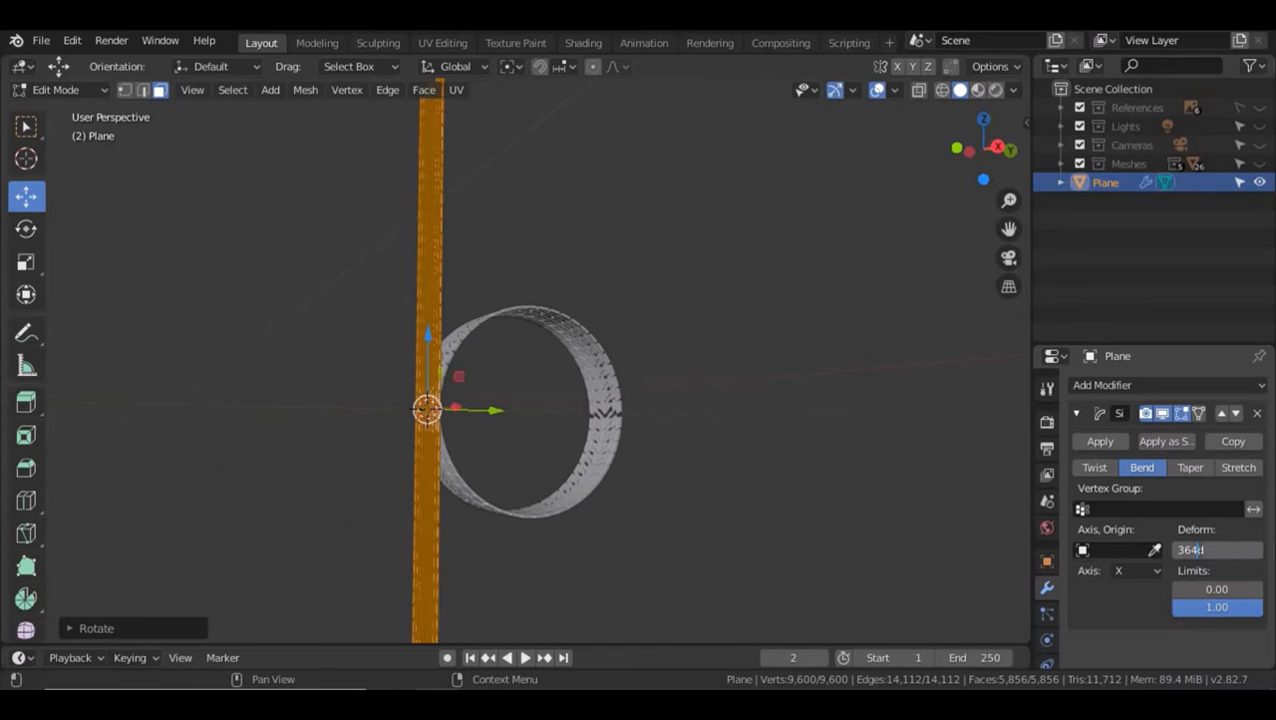
pyautogui.press('Return')
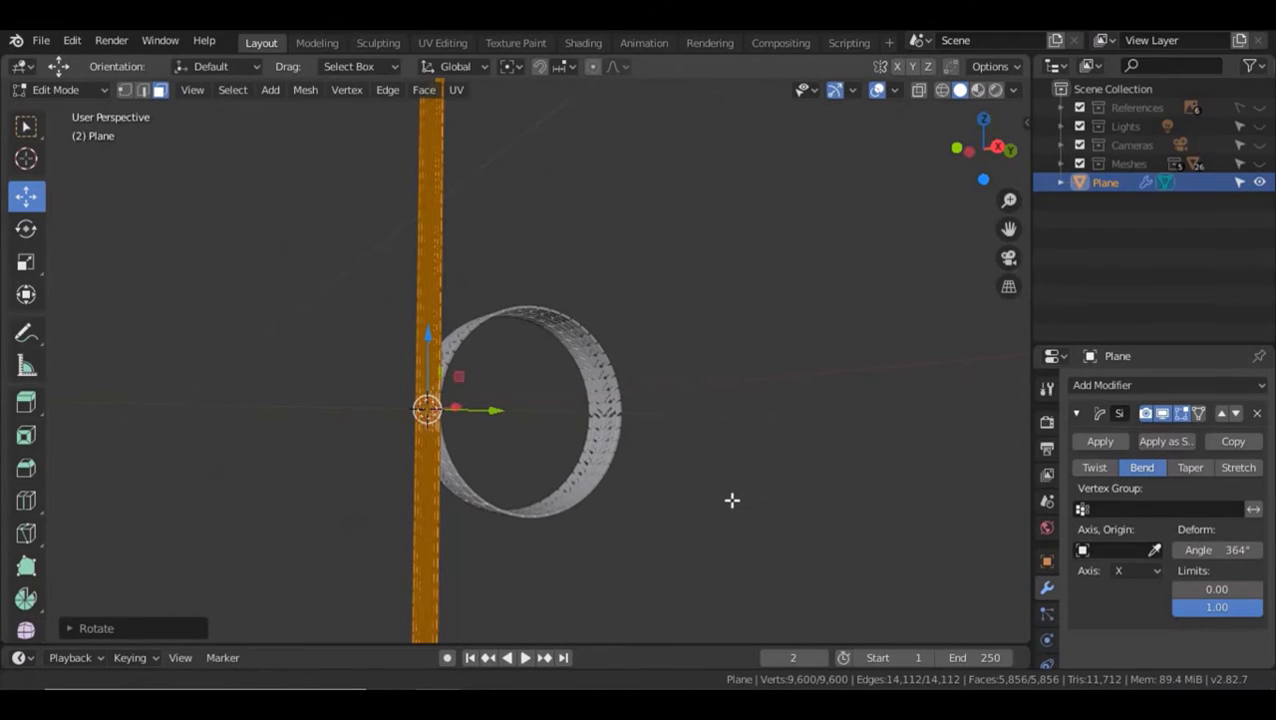
pyautogui.scroll(2, 741, 461)
pyautogui.scroll(2, 740, 460)
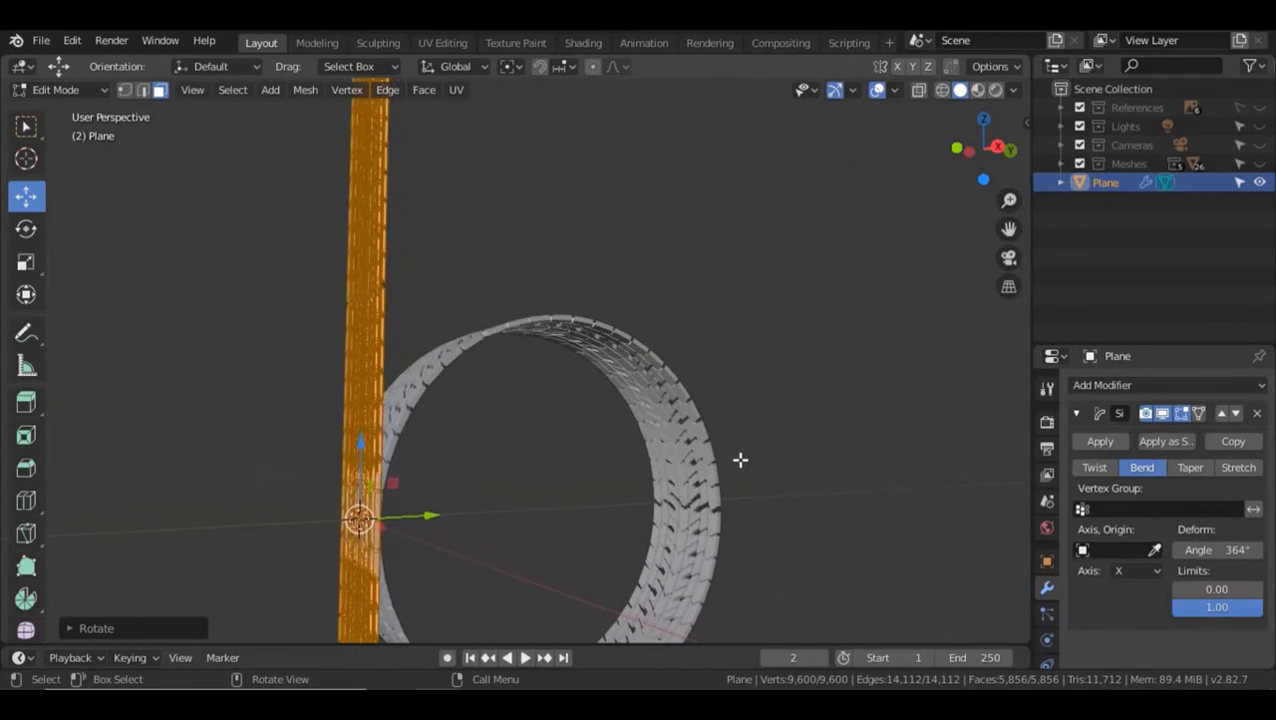
pyautogui.keyDown('alt'); pyautogui.scroll(1, 777, 453); pyautogui.keyUp('alt')
pyautogui.moveTo(777, 453)
pyautogui.mouseDown(button='middle')
pyautogui.moveTo(675, 442)
pyautogui.moveTo(897, 473)
pyautogui.moveTo(769, 487)
pyautogui.moveTo(780, 478)
pyautogui.mouseUp(button='middle')
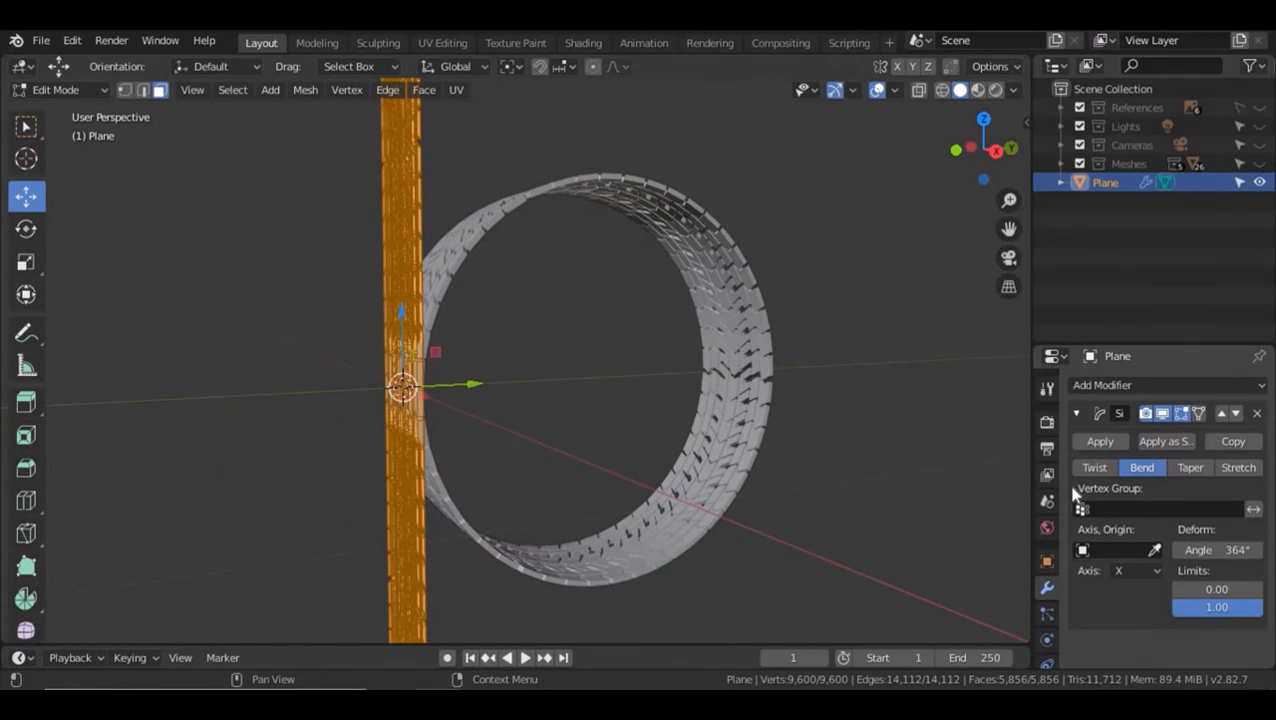
# - Set the bend angle to 365° and try to apply the Simple Deform modifier
pyautogui.doubleClick(1220, 550)
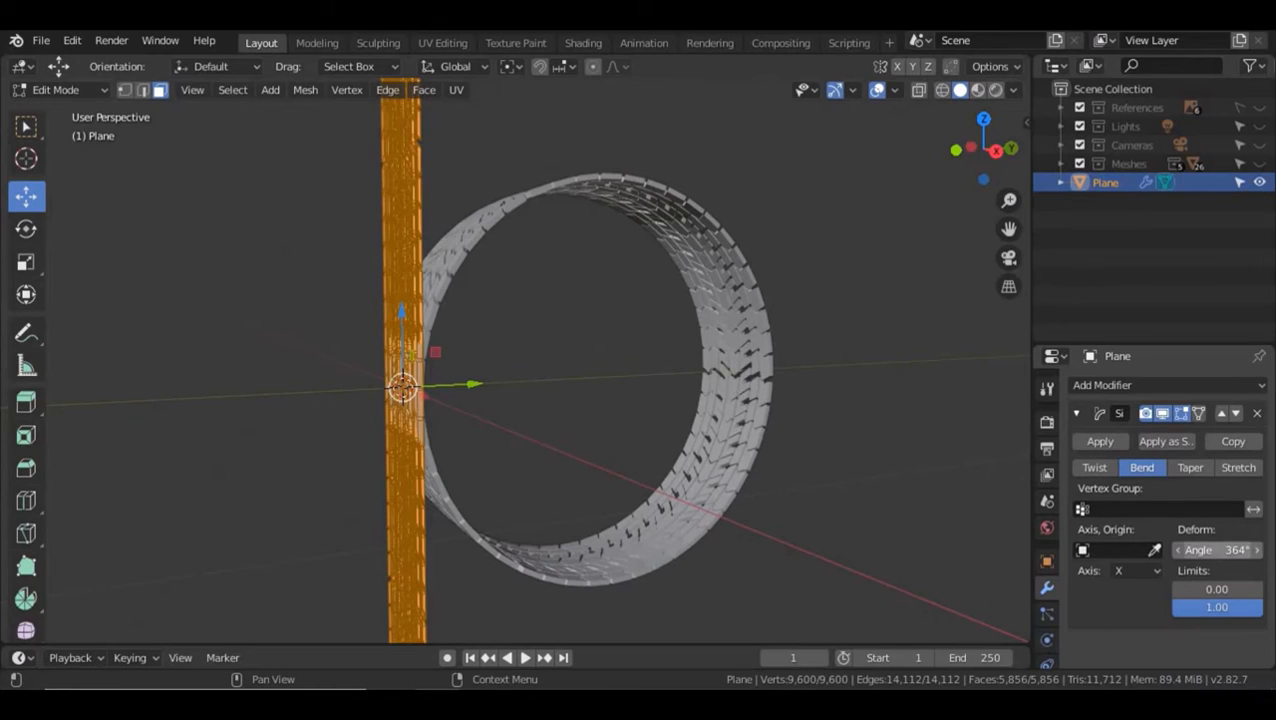
pyautogui.click(1191, 550)
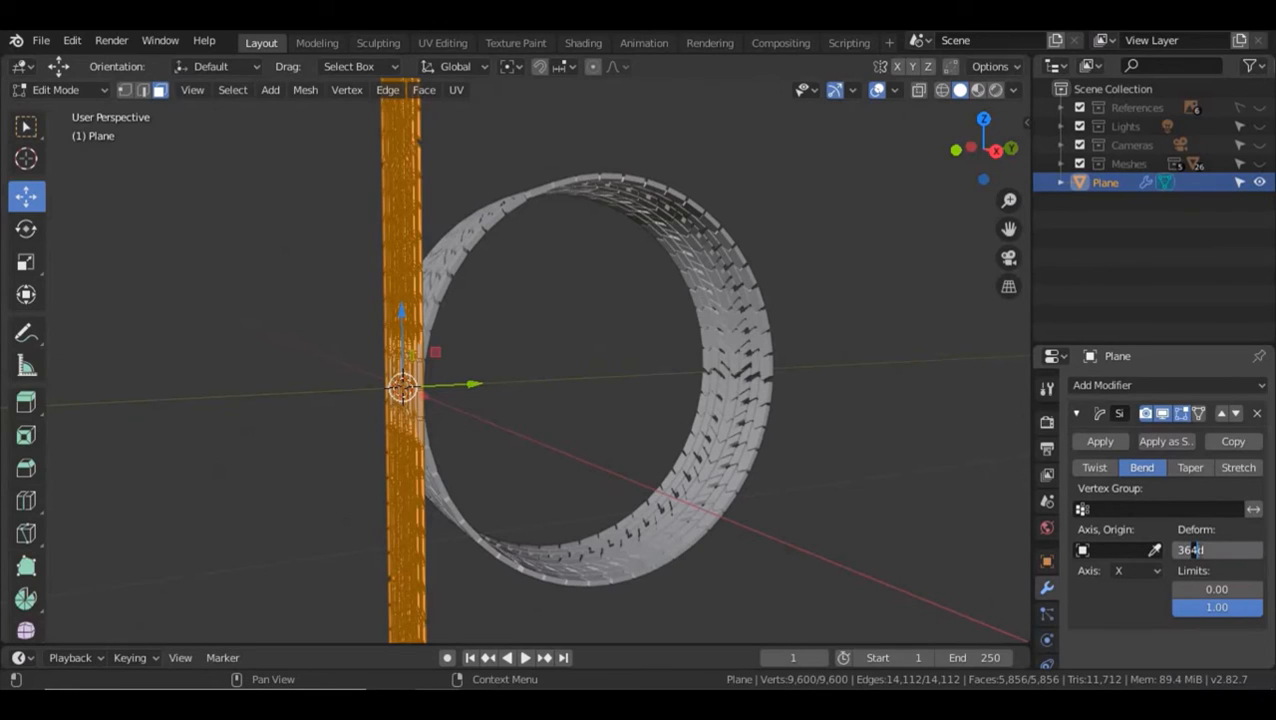
pyautogui.press('Return')
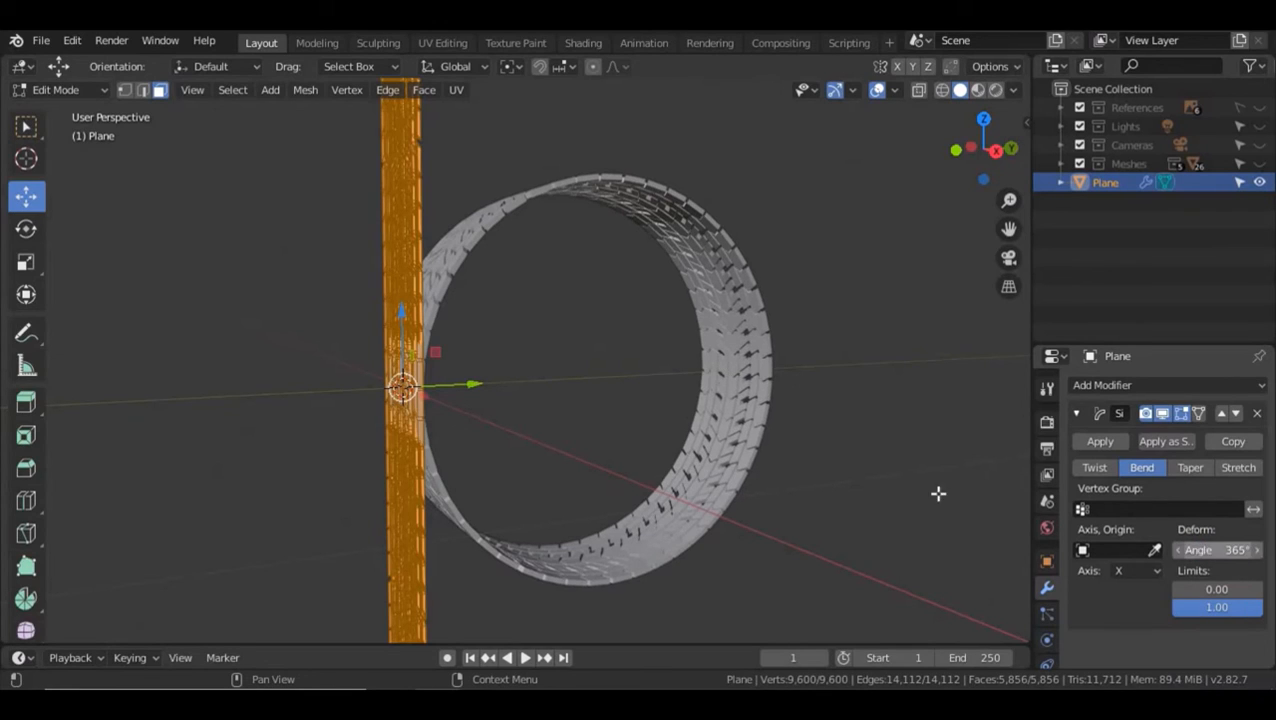
pyautogui.click(1097, 442)
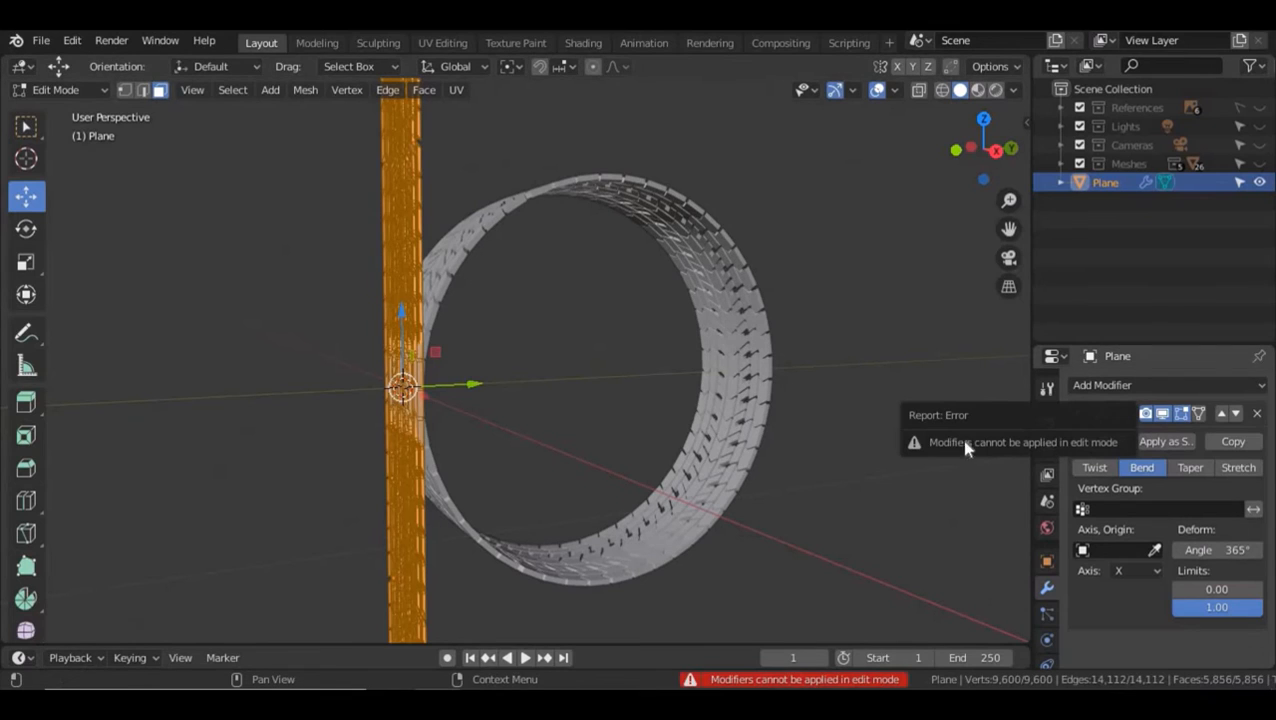
# - Apply the Simple Deform modifier to the tread ring in Object Mode and unhide the Meshes collection
pyautogui.press('Tab')
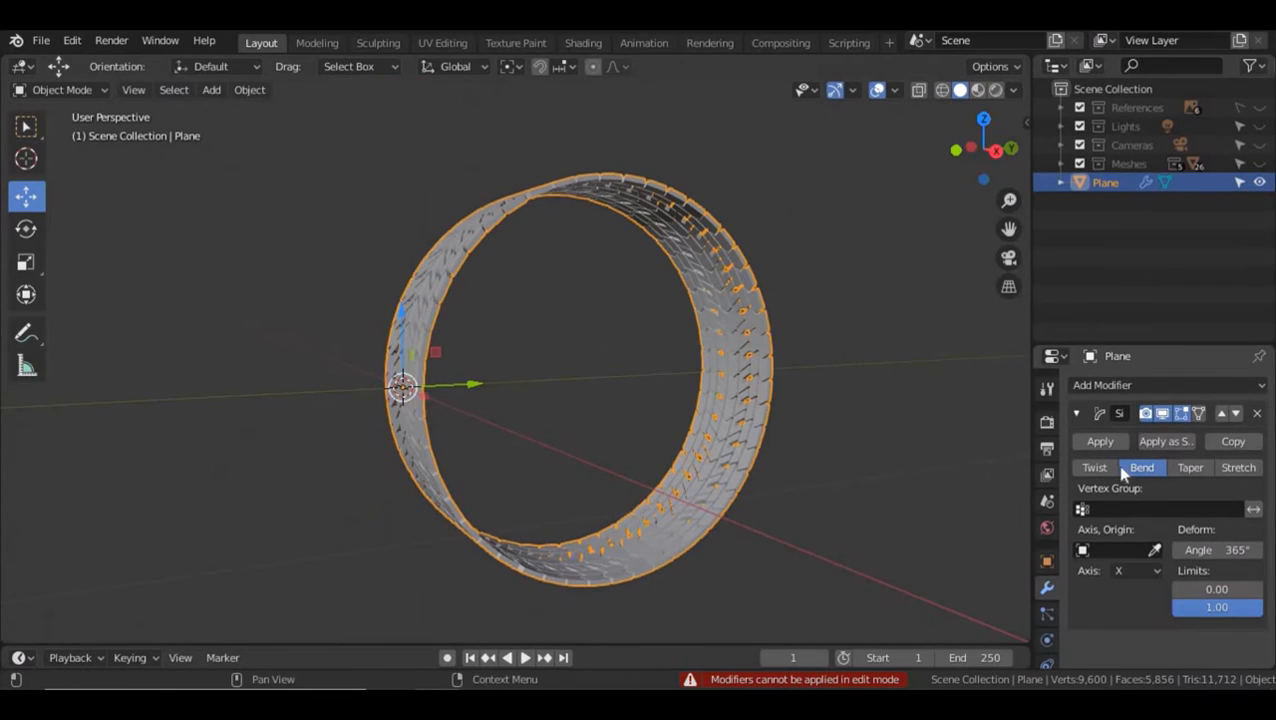
pyautogui.click(1097, 441)
pyautogui.press('KP_3')
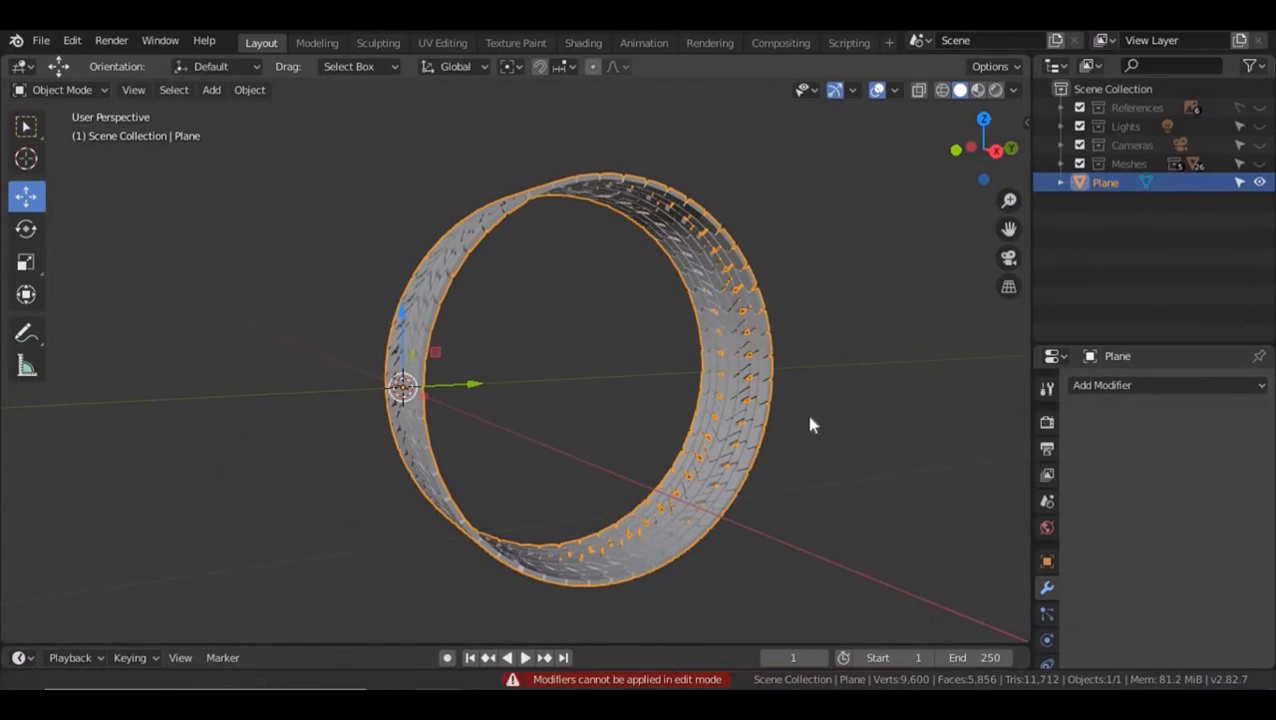
pyautogui.press('KP_5')
pyautogui.scroll(-3, 700, 400)
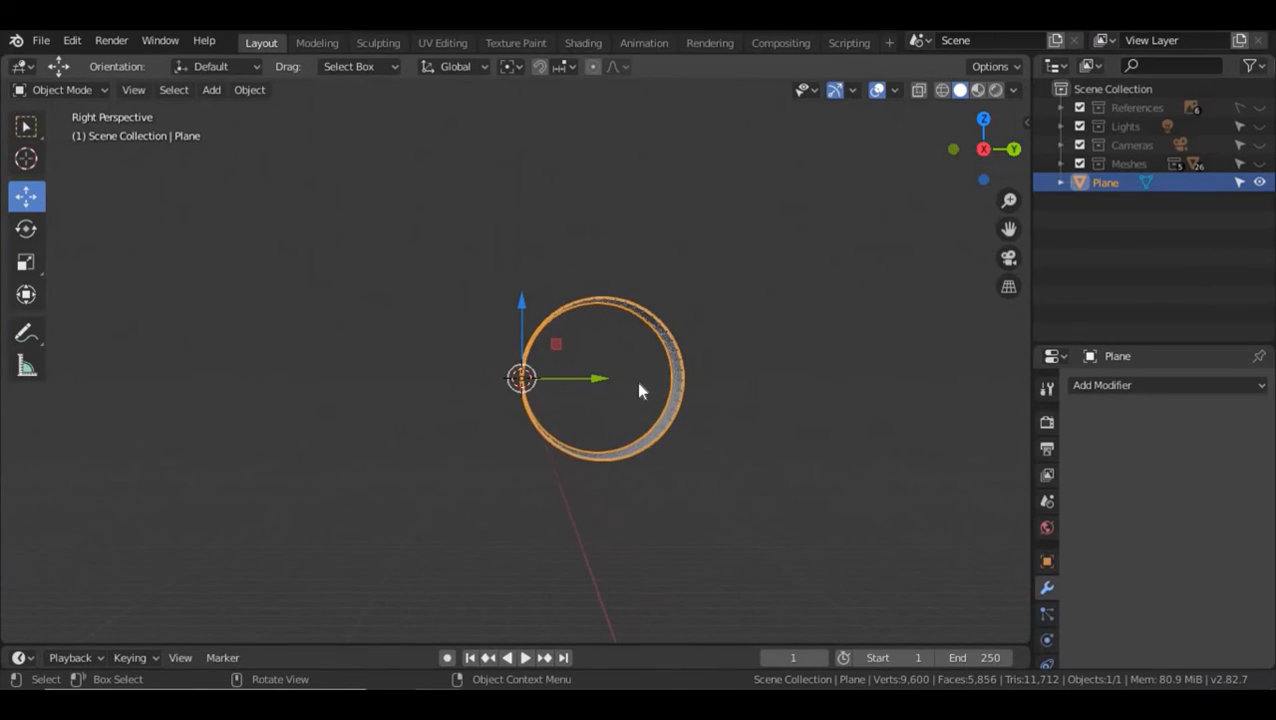
pyautogui.press('KP_5')
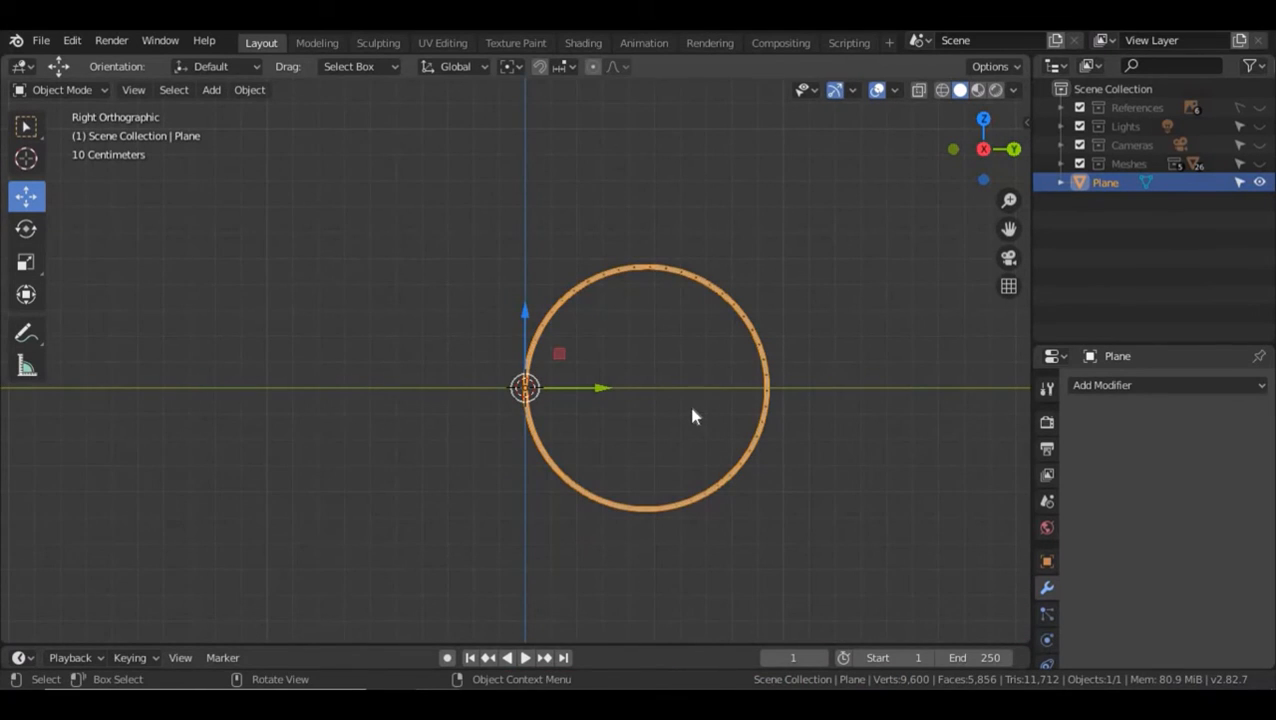
pyautogui.keyDown('shift'); pyautogui.moveTo(693, 409); pyautogui.dragTo(571, 396, button='middle'); pyautogui.keyUp('shift')
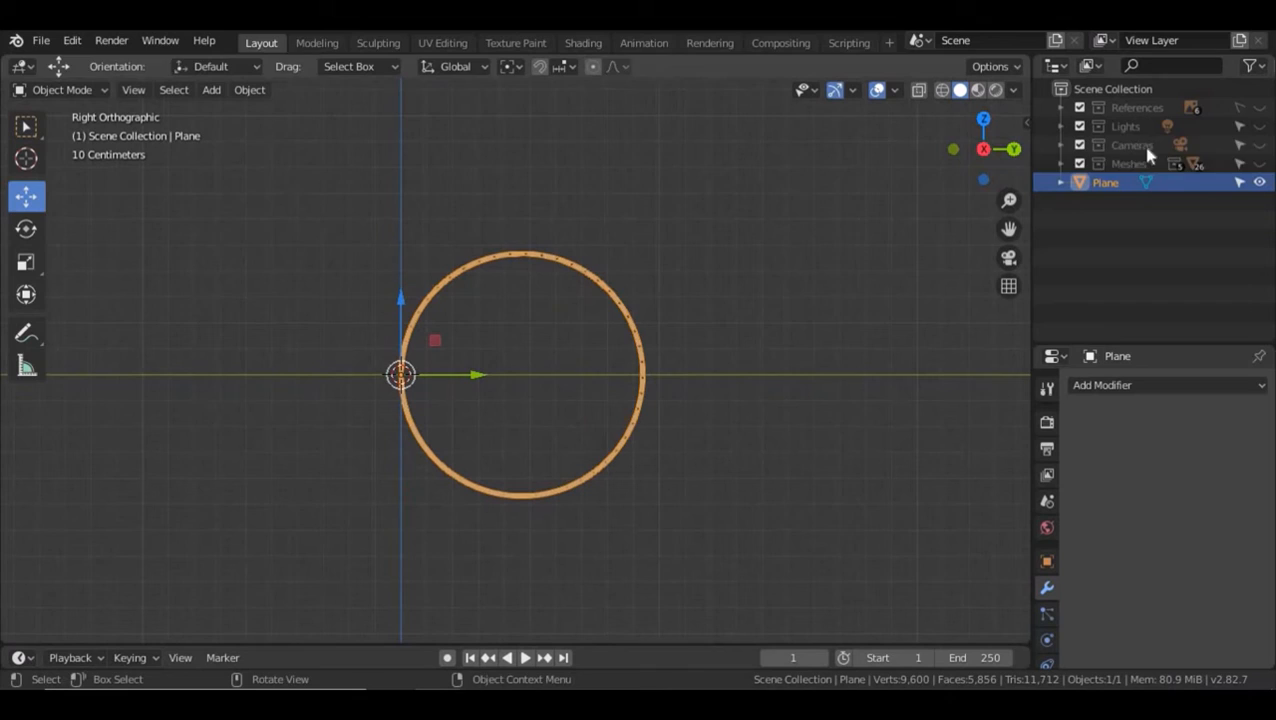
pyautogui.click(1259, 164)
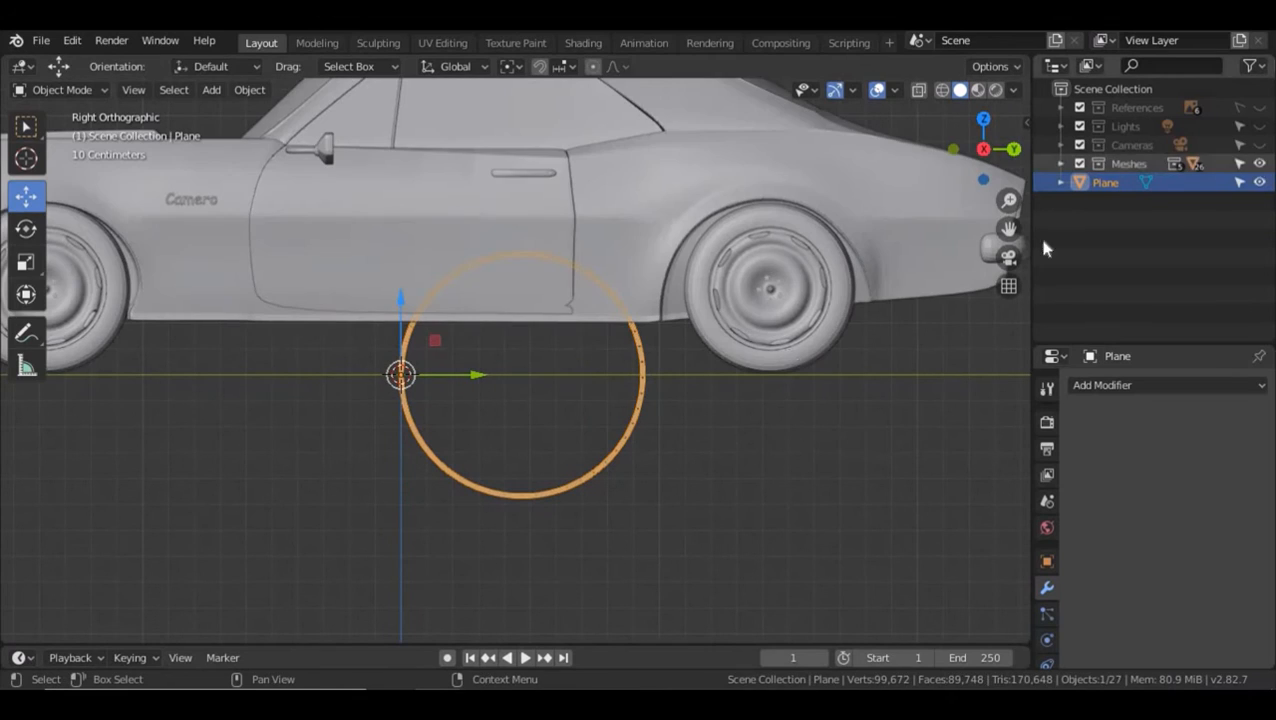
# - Set the tread ring's origin to its Center of Mass (Surface)
pyautogui.rightClick(404, 400)
pyautogui.moveTo(404, 406)
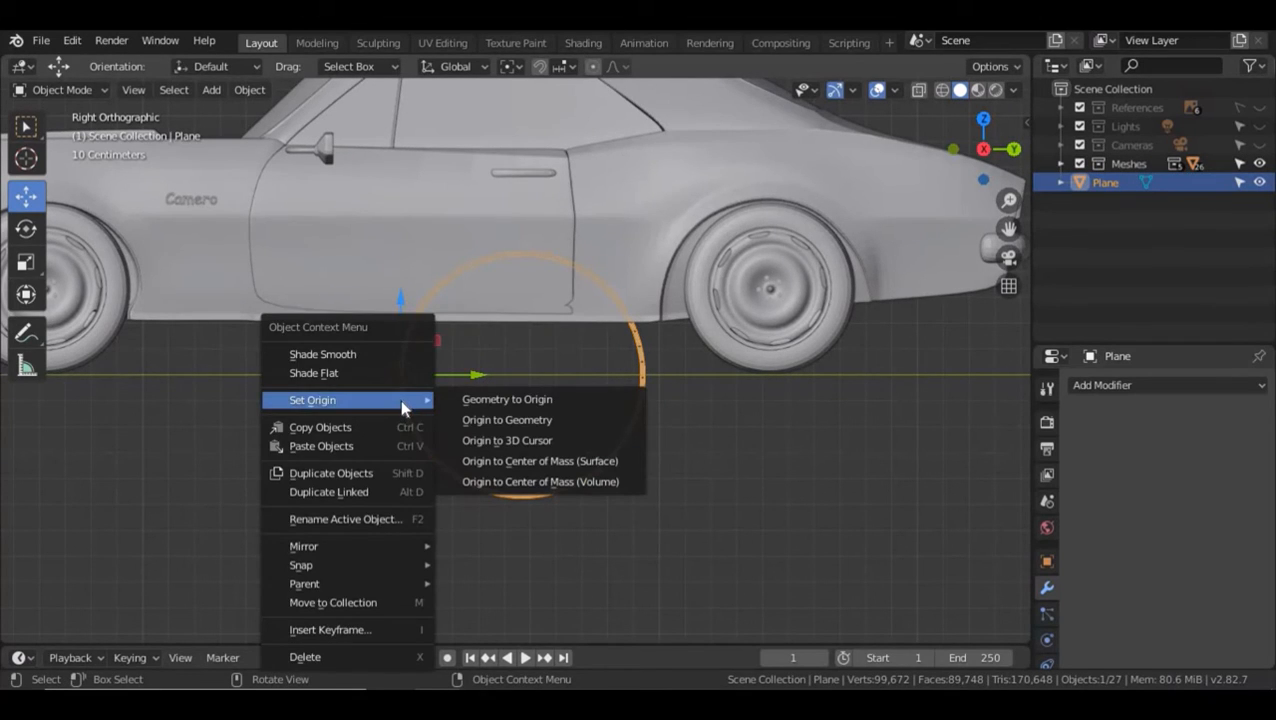
pyautogui.click(494, 463)
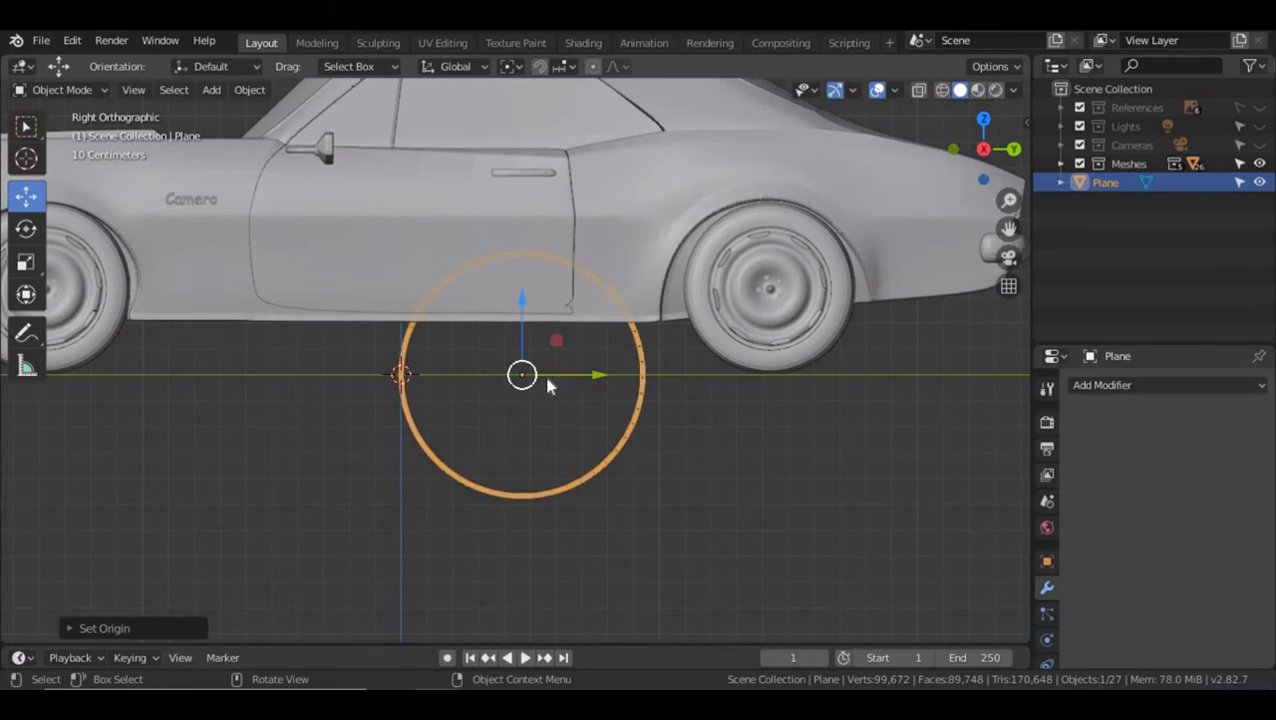
# - Move the tread ring along the Y and Z axes in the side view onto the car's front wheel
pyautogui.press('g')
pyautogui.click(315, 410)
pyautogui.keyDown('shift'); pyautogui.moveTo(315, 410); pyautogui.dragTo(730, 467, button='middle'); pyautogui.keyUp('shift')
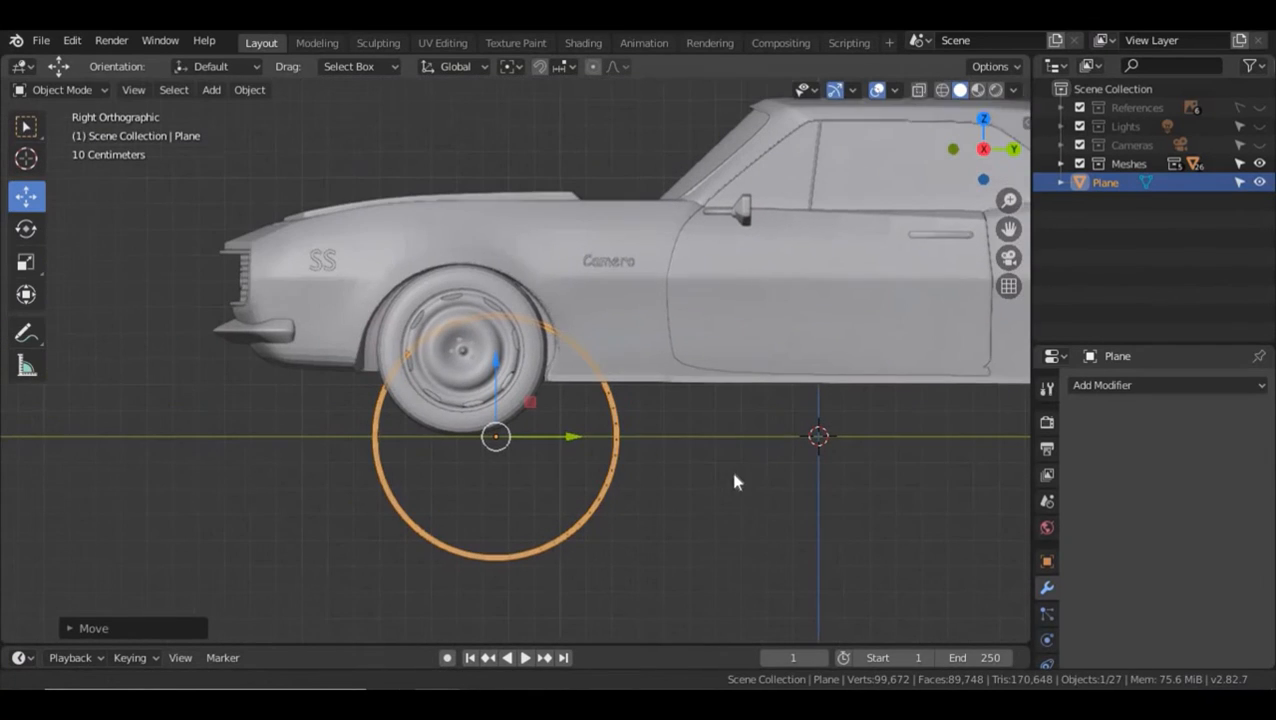
pyautogui.press('g')
pyautogui.press('y')
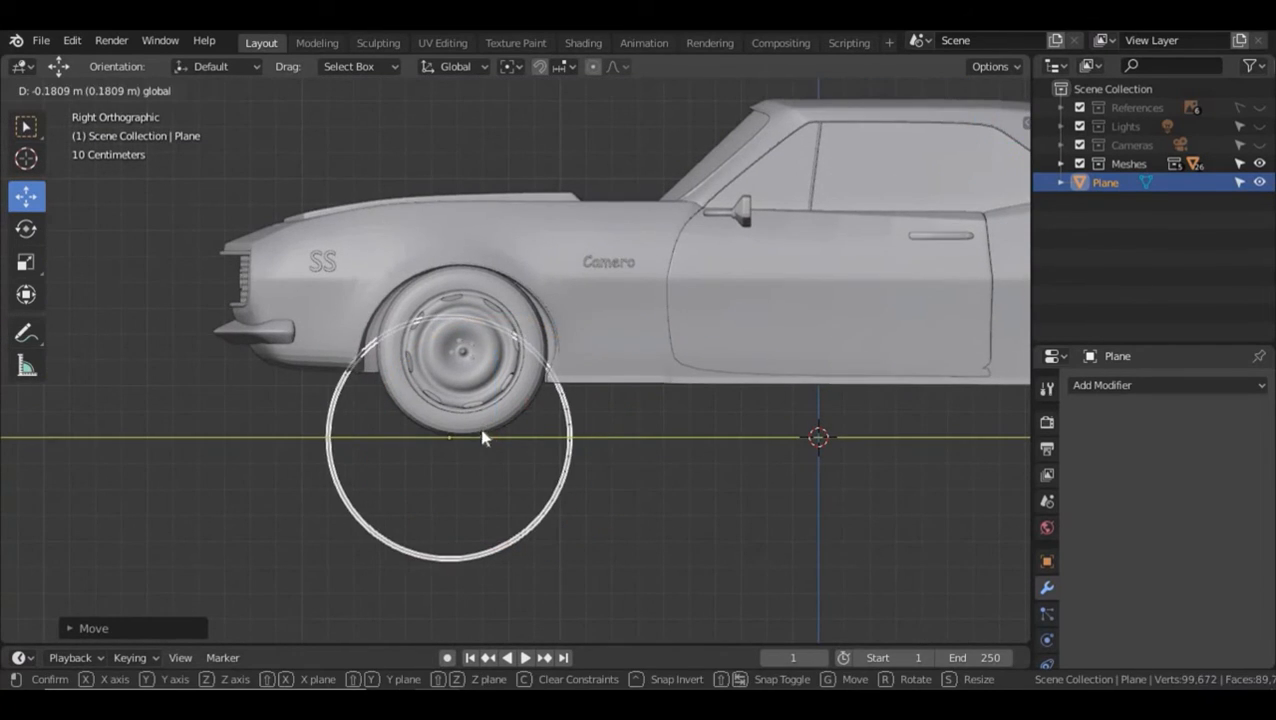
pyautogui.click(455, 413)
pyautogui.press('g')
pyautogui.press('z')
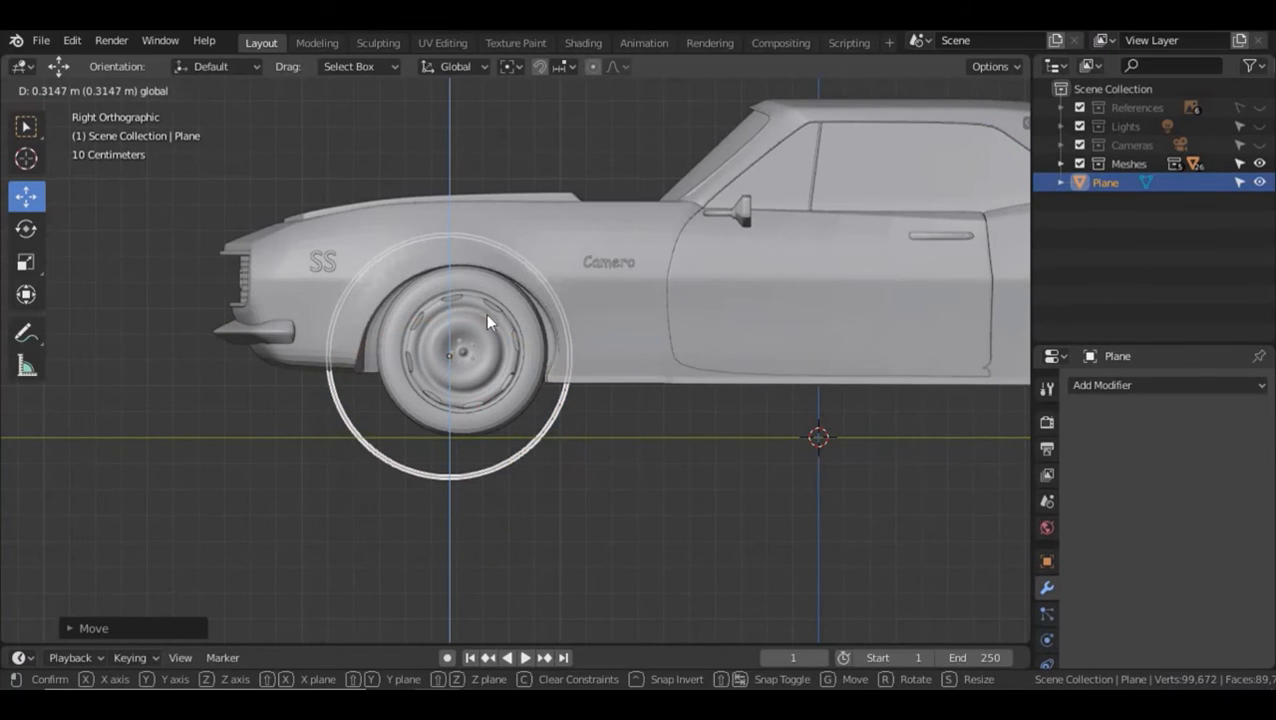
pyautogui.click(490, 367)
pyautogui.moveTo(490, 367); pyautogui.dragTo(509, 365)
# - Center the ring precisely on the front wheel hub and scale it uniformly by about 0.69 to fit the tire's outer diameter
pyautogui.scroll(5, 509, 365)
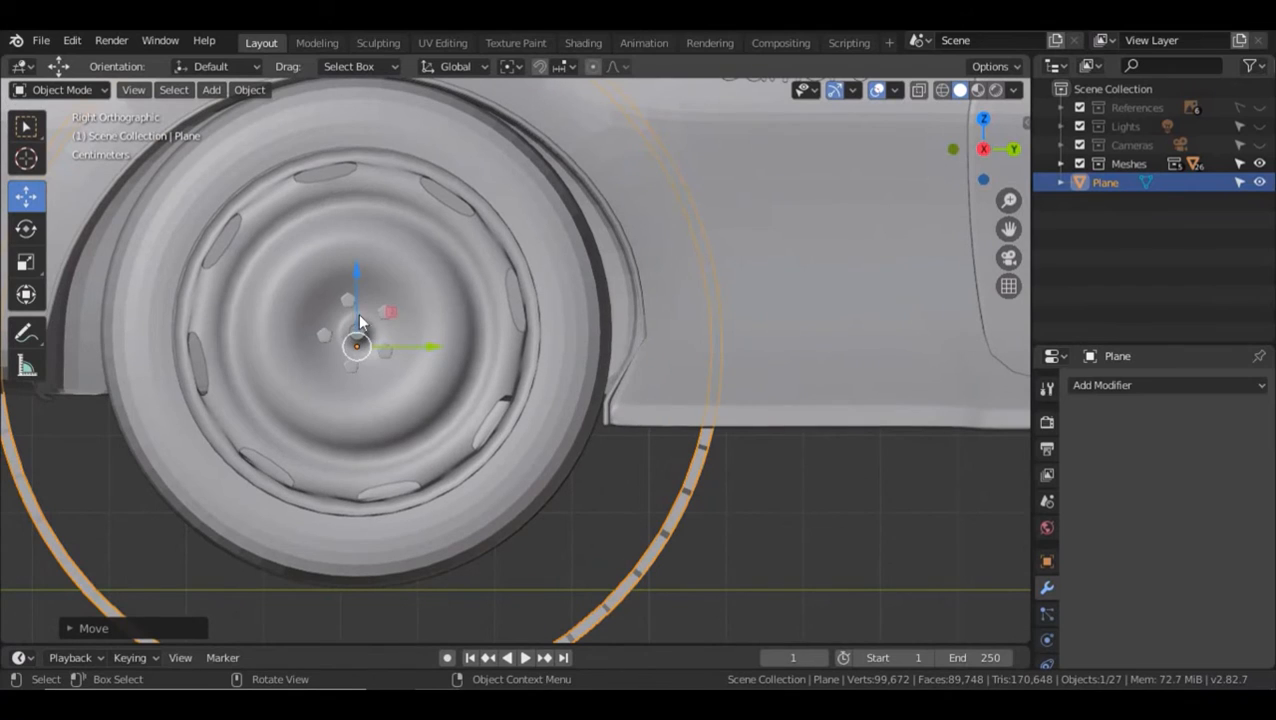
pyautogui.moveTo(354, 306); pyautogui.dragTo(354, 292)
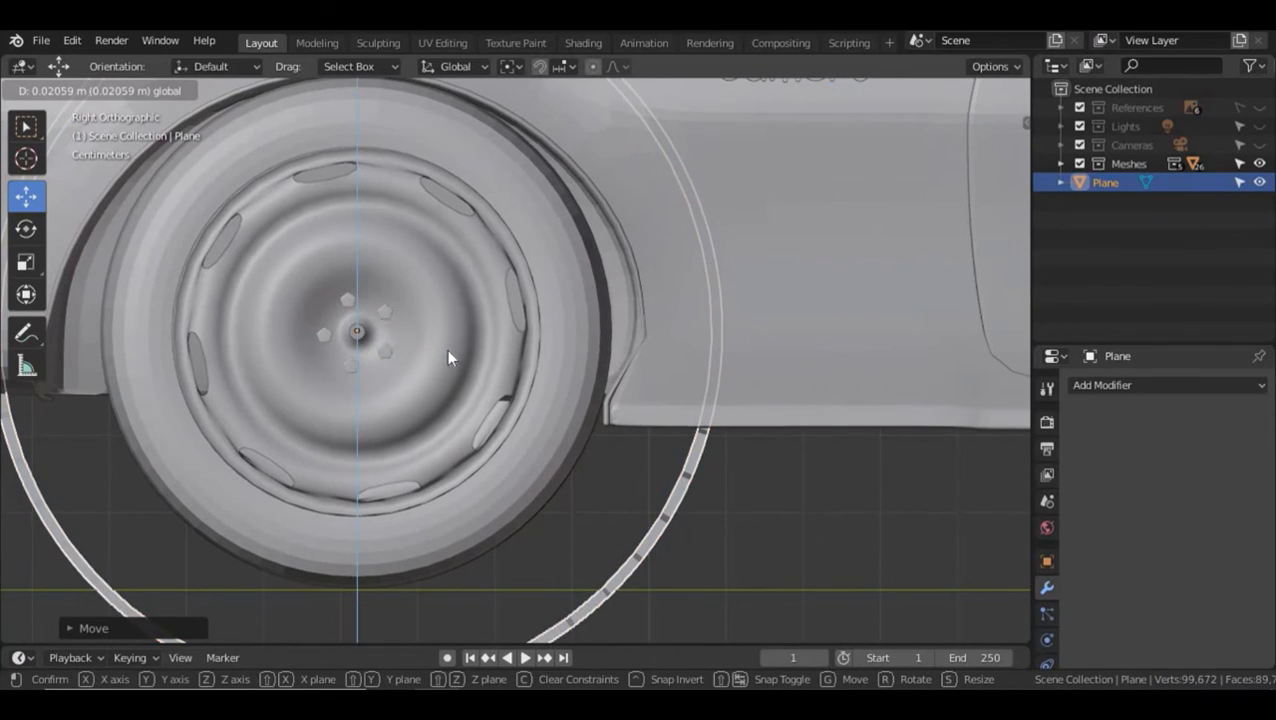
pyautogui.moveTo(447, 349); pyautogui.dragTo(440, 346)
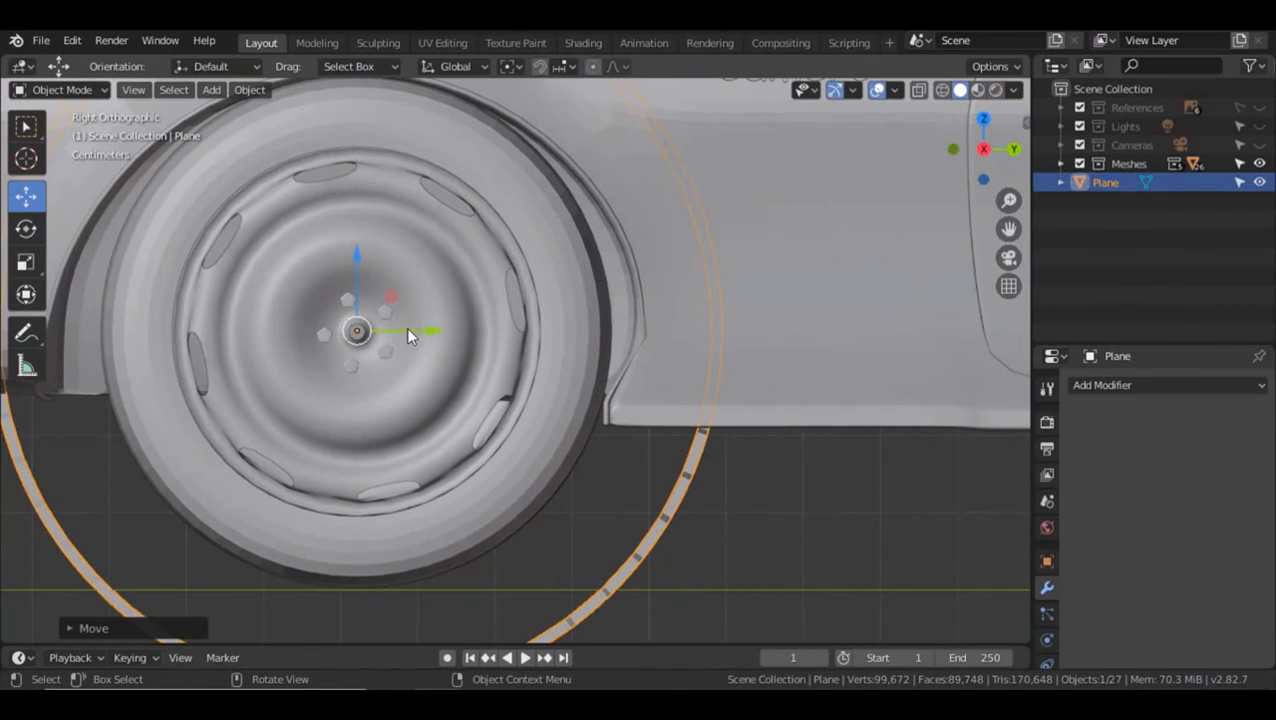
pyautogui.click(360, 292)
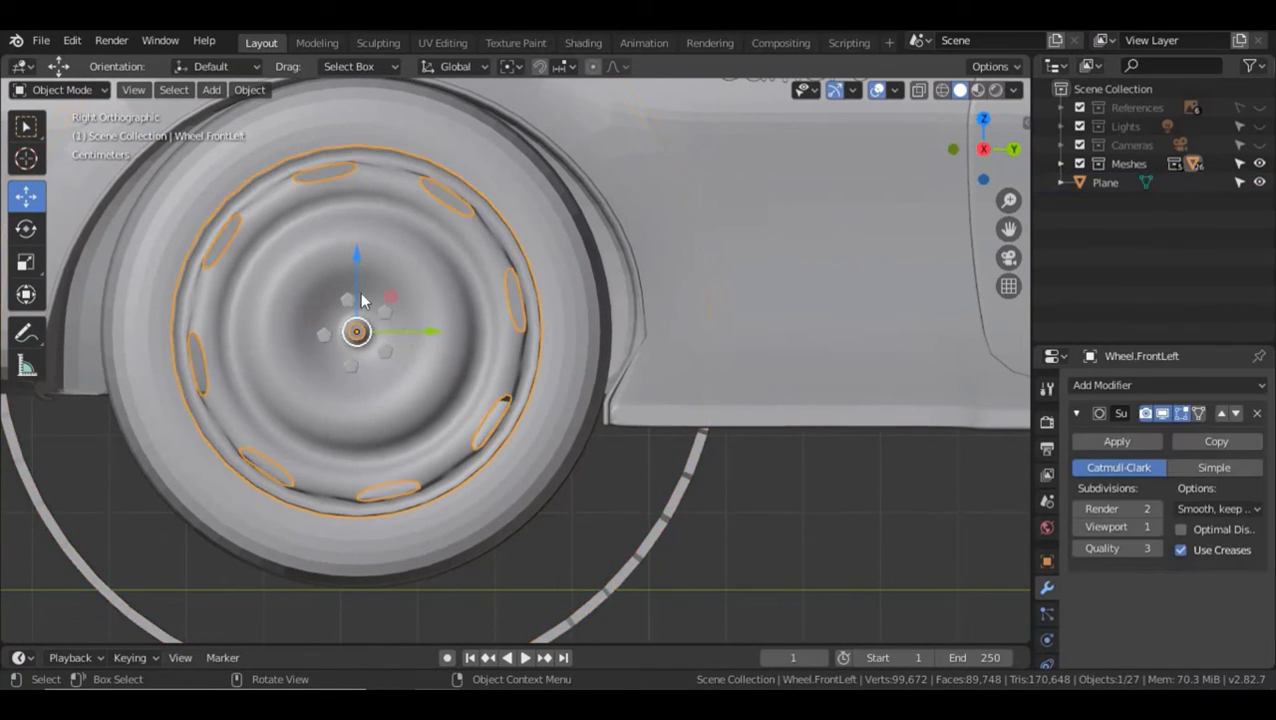
pyautogui.click(679, 507)
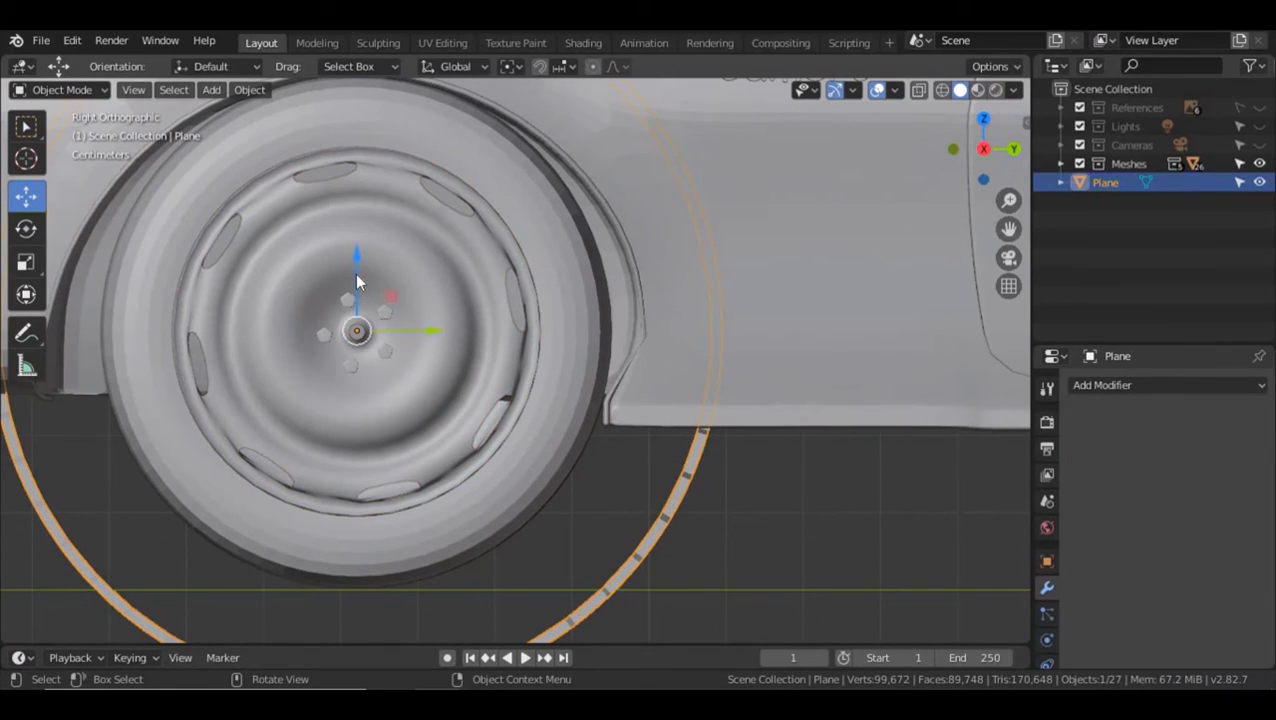
pyautogui.moveTo(355, 273); pyautogui.dragTo(359, 280)
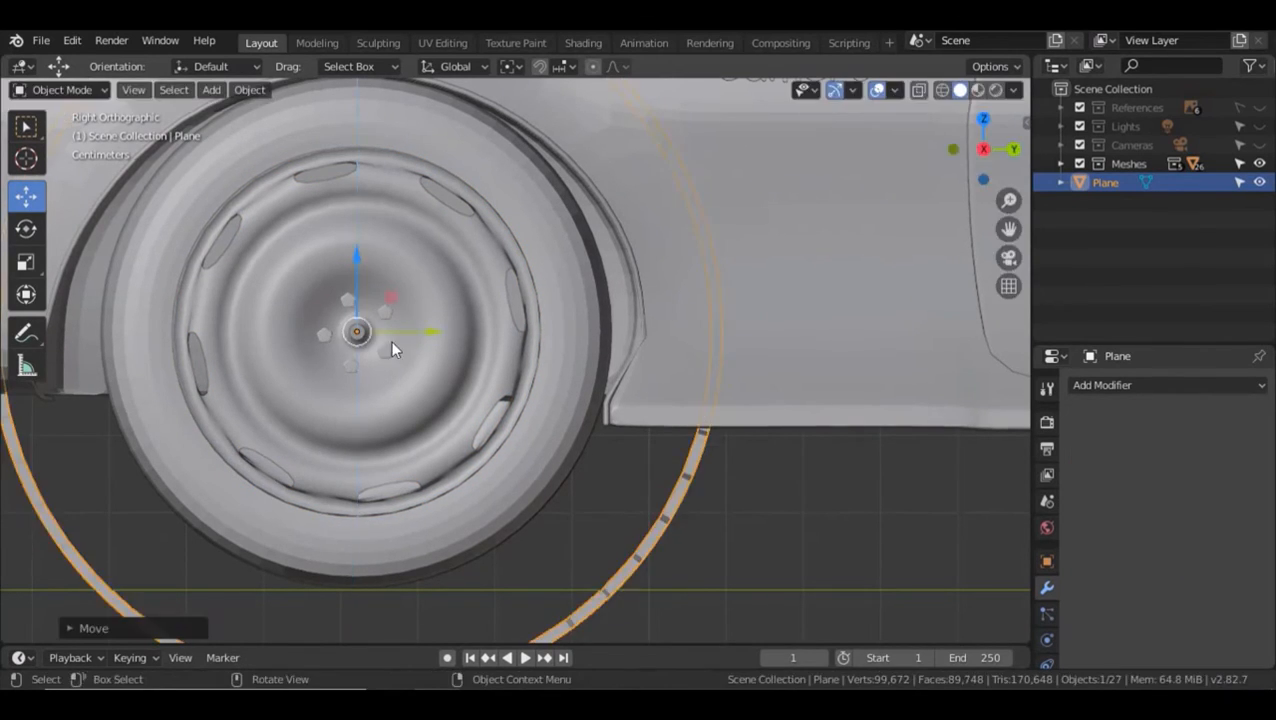
pyautogui.press('s')
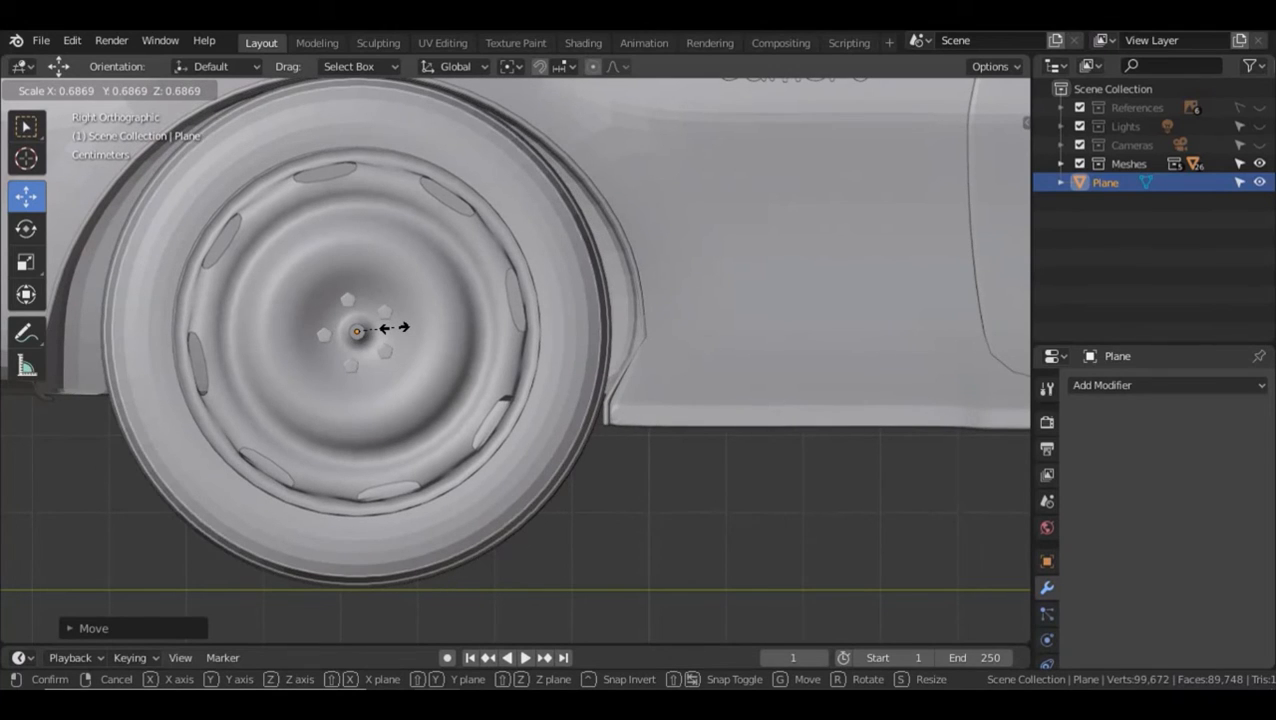
pyautogui.click(395, 331)
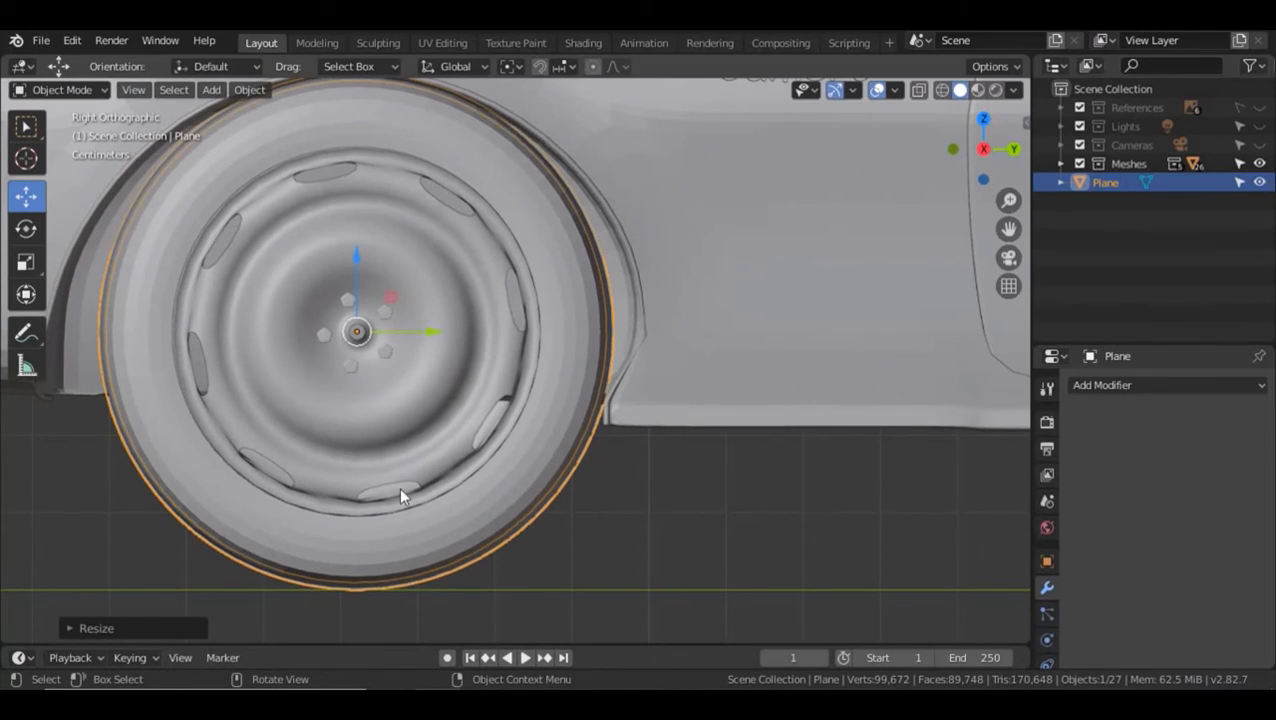
# - Move the tread ring about 0.77 m along the X axis in the front view onto the front tire
pyautogui.moveTo(164, 472); pyautogui.dragTo(757, 452, button='middle')
pyautogui.press('KP_1')
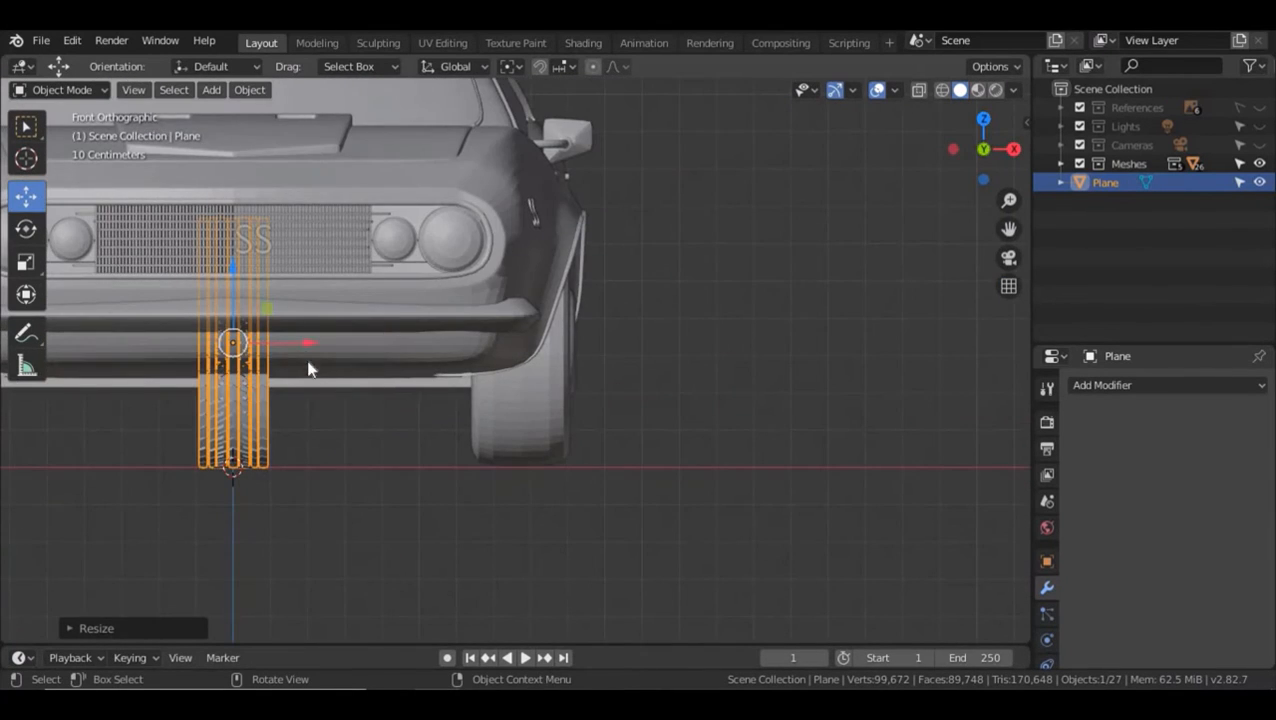
pyautogui.moveTo(289, 346); pyautogui.dragTo(581, 334)
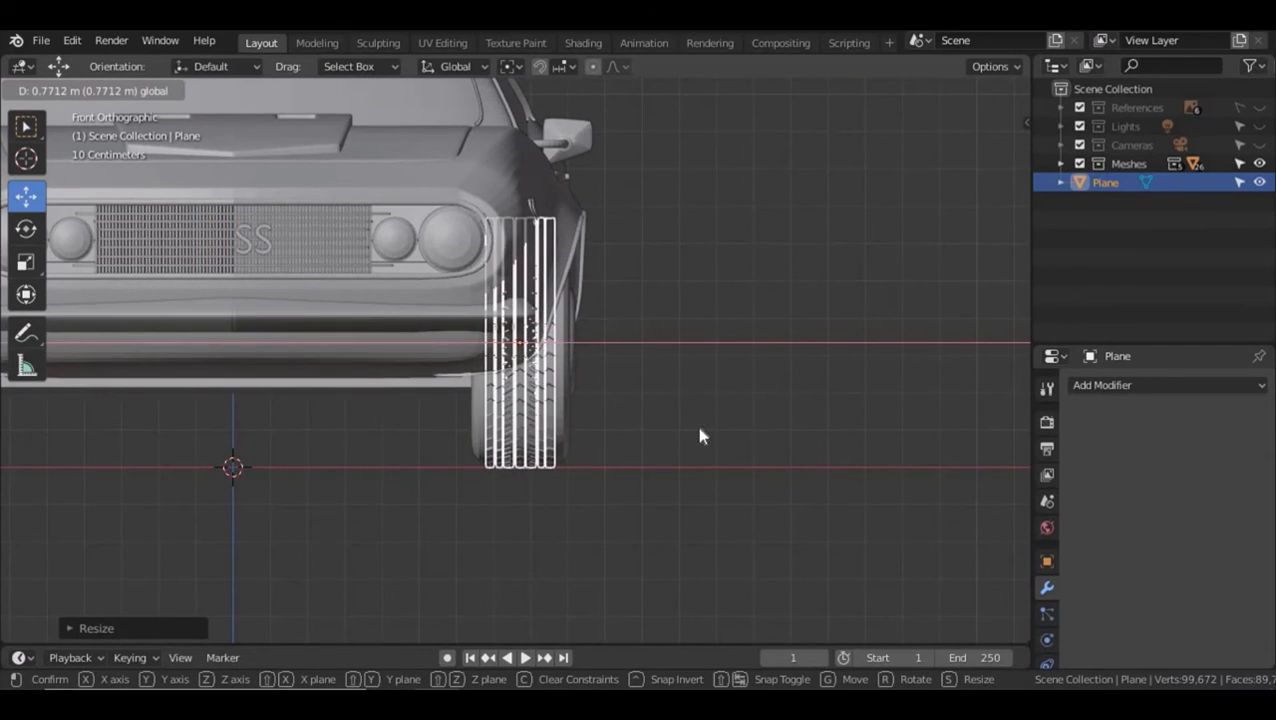
pyautogui.moveTo(700, 436); pyautogui.dragTo(701, 437)
# - Scale the tread ring by about 1.32 along the X axis to cover the tire's width
pyautogui.scroll(5, 703, 438)
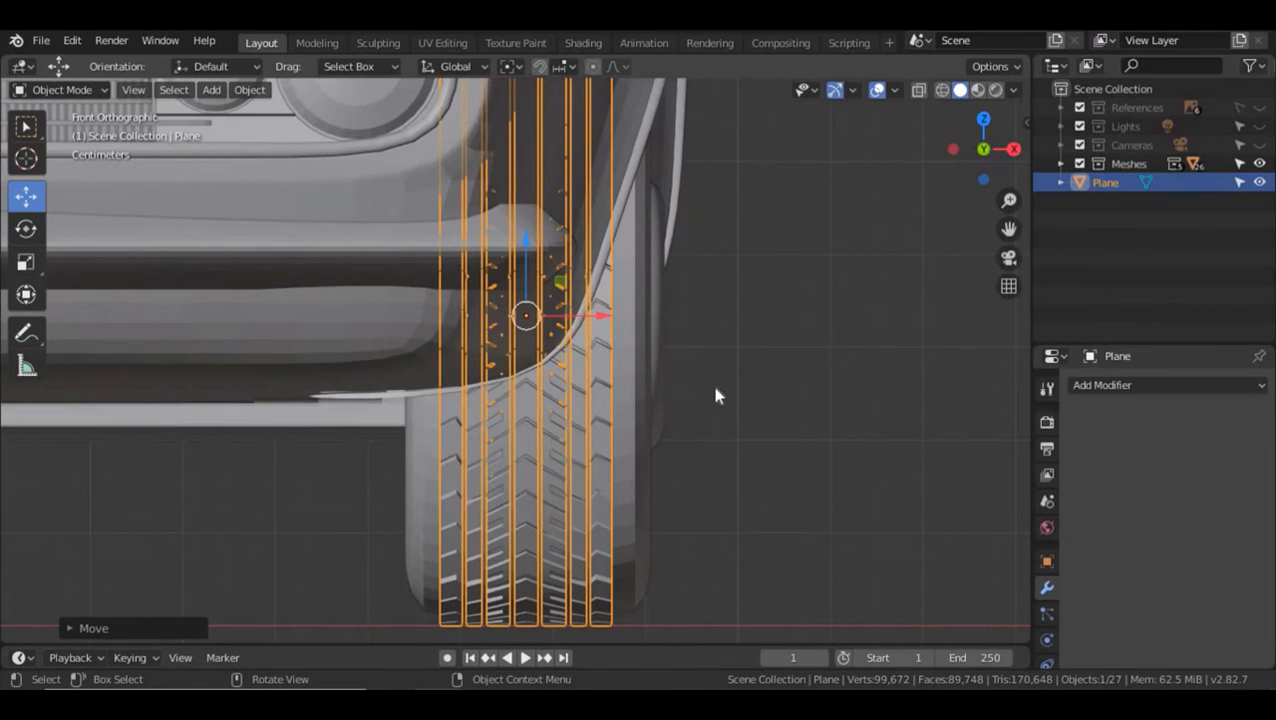
pyautogui.press('s')
pyautogui.press('x')
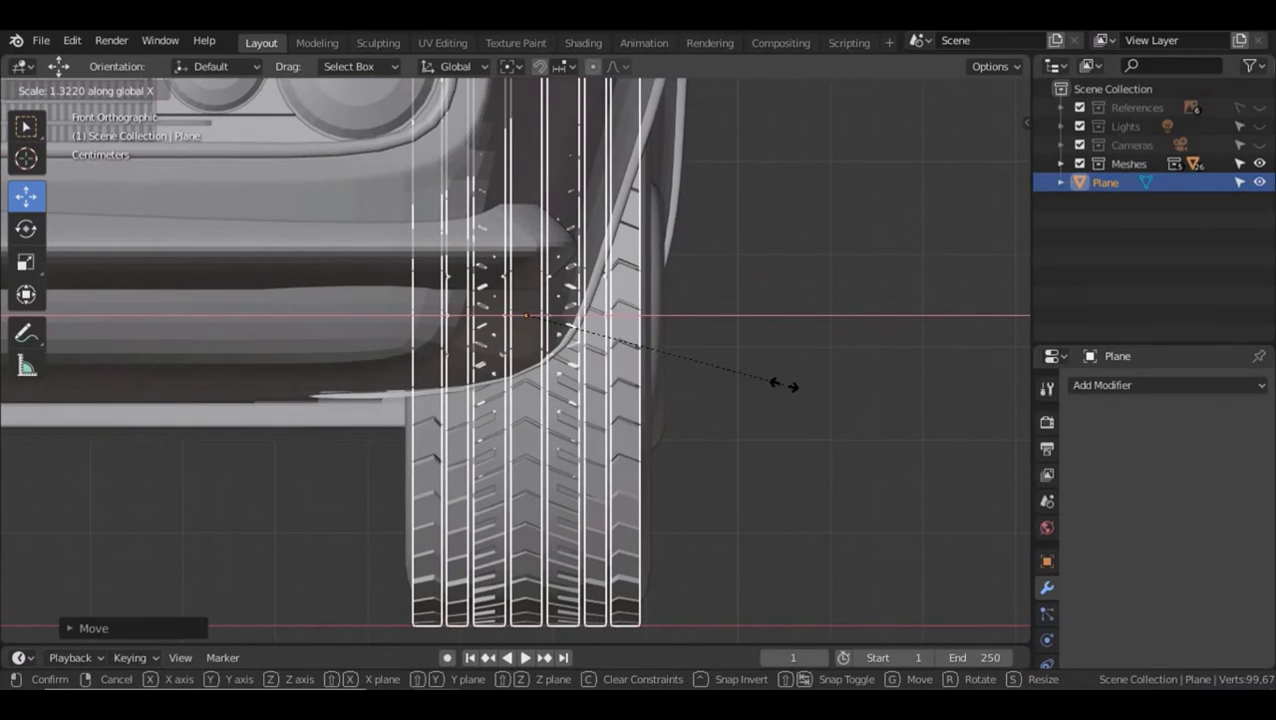
pyautogui.click(784, 386)
pyautogui.moveTo(818, 400); pyautogui.dragTo(404, 405, button='middle')
pyautogui.scroll(-4, 719, 446)
pyautogui.click(718, 455)
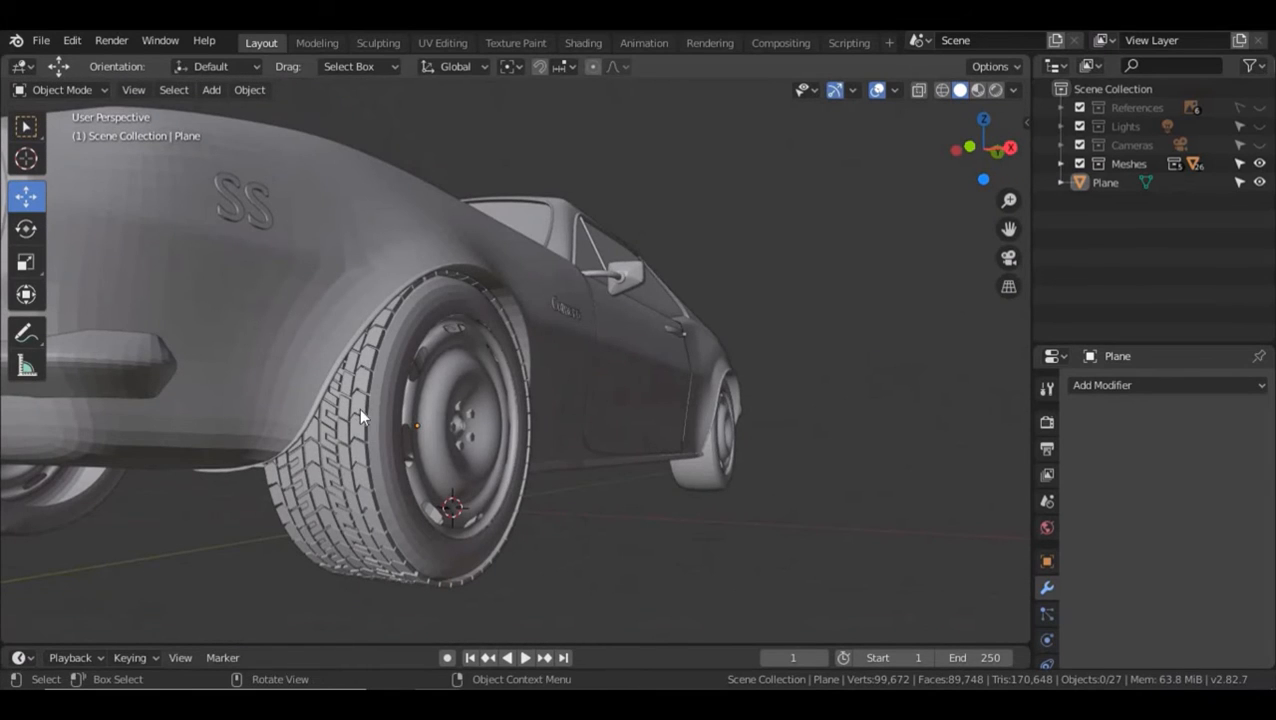
# - Scale the tread ring down uniformly by about 0.99 so it sits tighter on the tire, and check the fit
pyautogui.click(513, 404)
pyautogui.moveTo(513, 404); pyautogui.dragTo(594, 394, button='middle')
pyautogui.scroll(3, 594, 393)
pyautogui.keyDown('alt'); pyautogui.moveTo(636, 383); pyautogui.dragTo(636, 383); pyautogui.keyUp('alt')
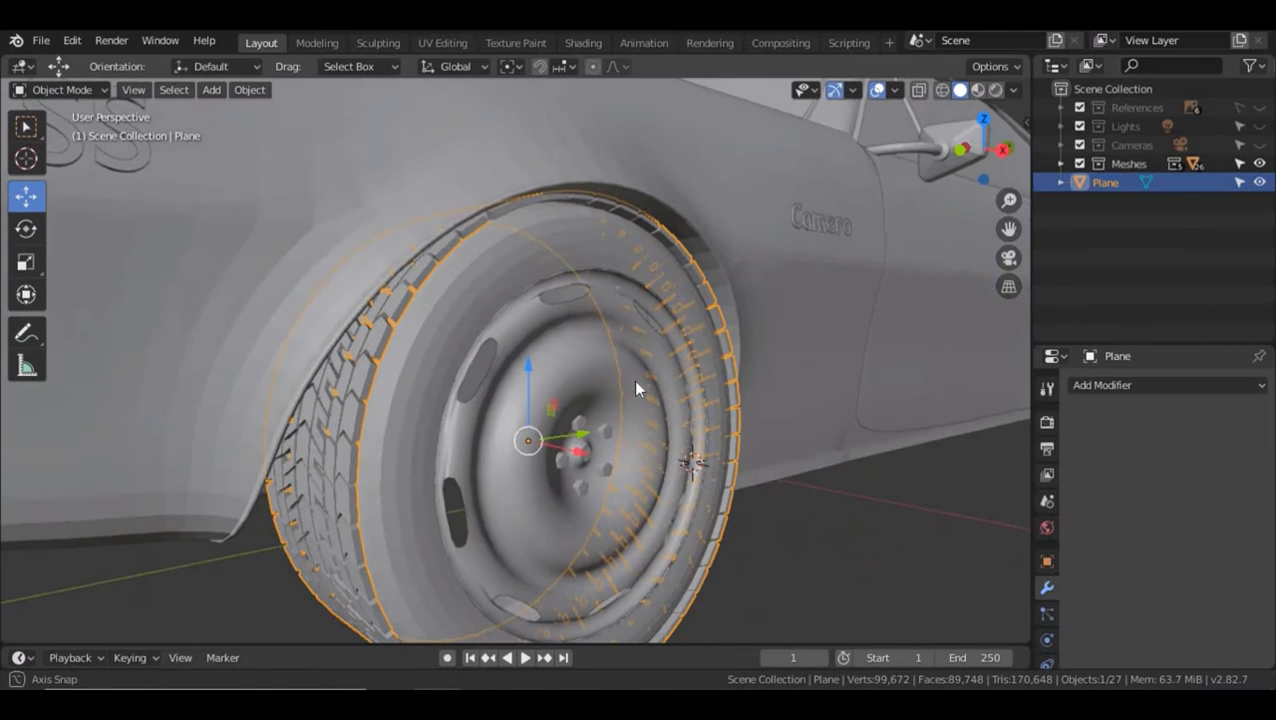
pyautogui.scroll(3, 632, 368)
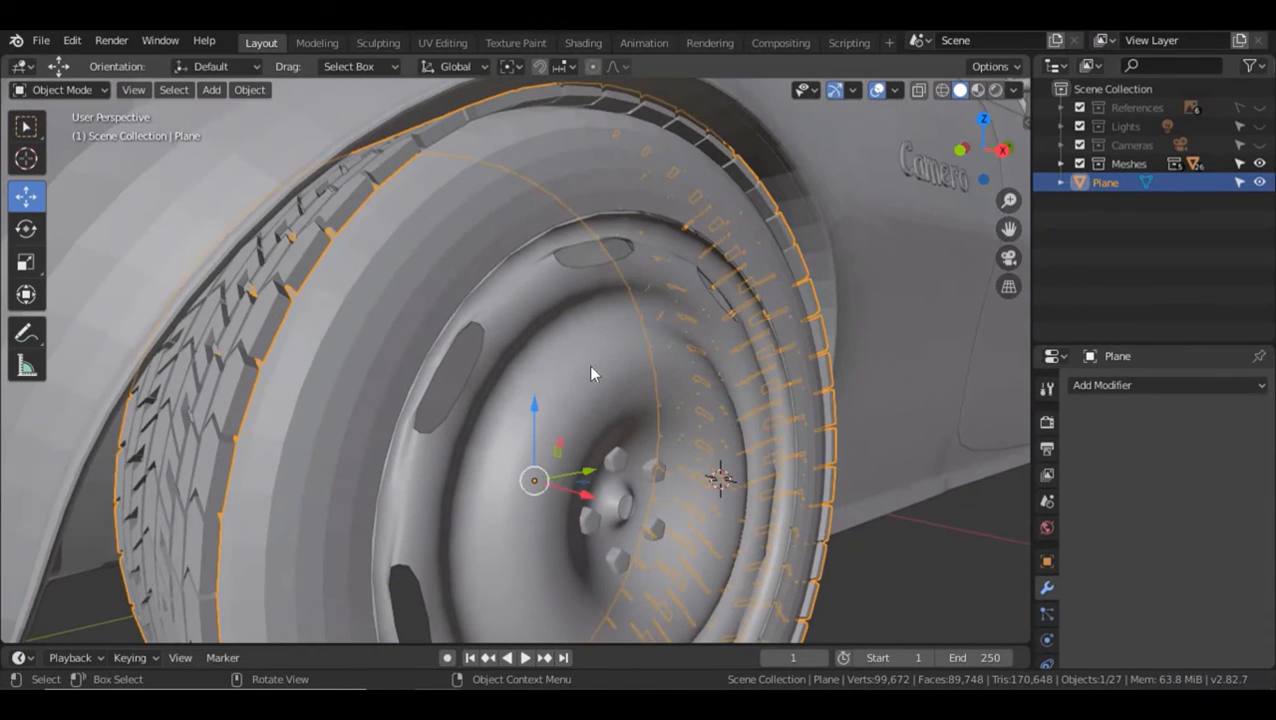
pyautogui.press('s')
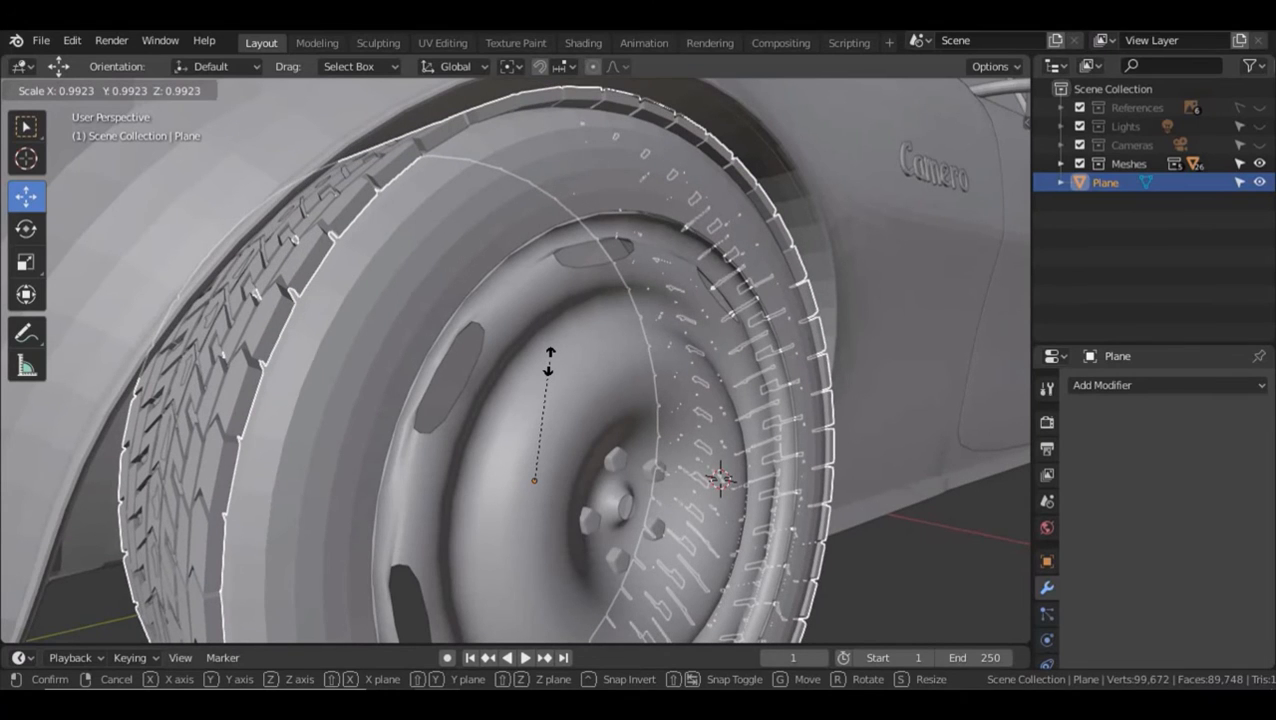
pyautogui.click(549, 368)
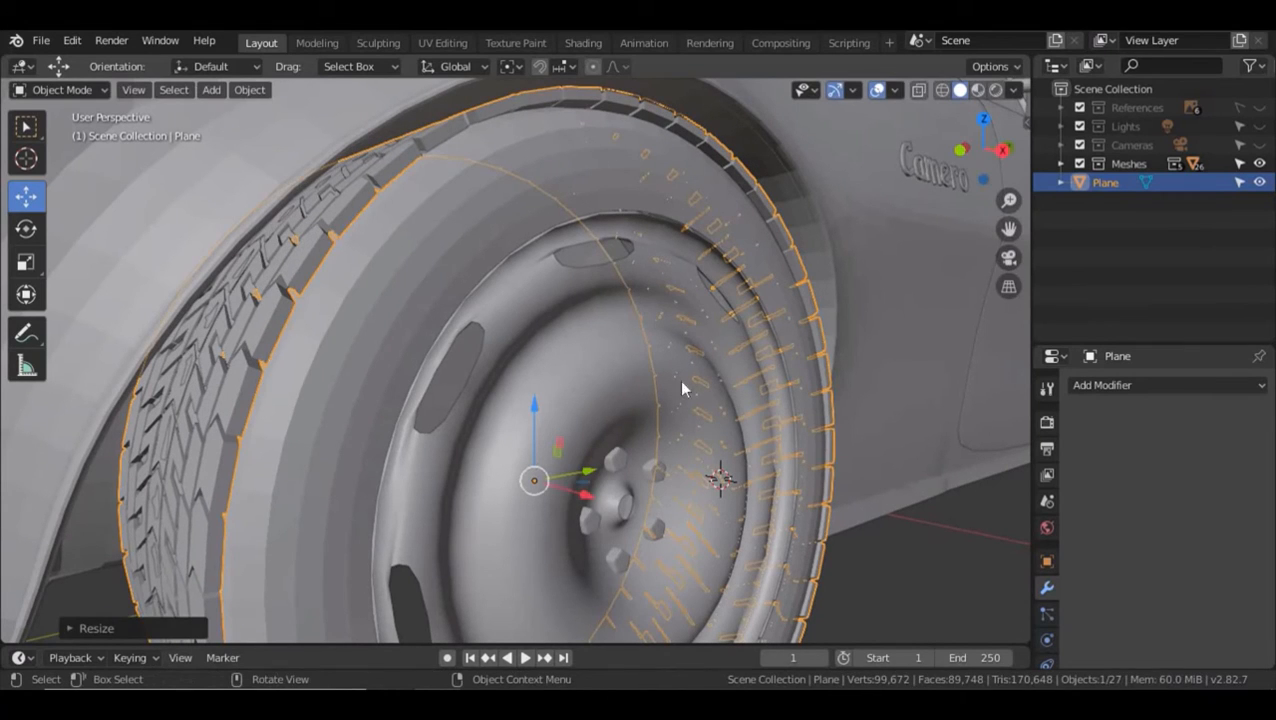
pyautogui.click(892, 526)
pyautogui.scroll(-1, 800, 457)
pyautogui.moveTo(733, 438); pyautogui.dragTo(655, 433, button='middle')
pyautogui.moveTo(498, 296); pyautogui.dragTo(623, 251, button='middle')
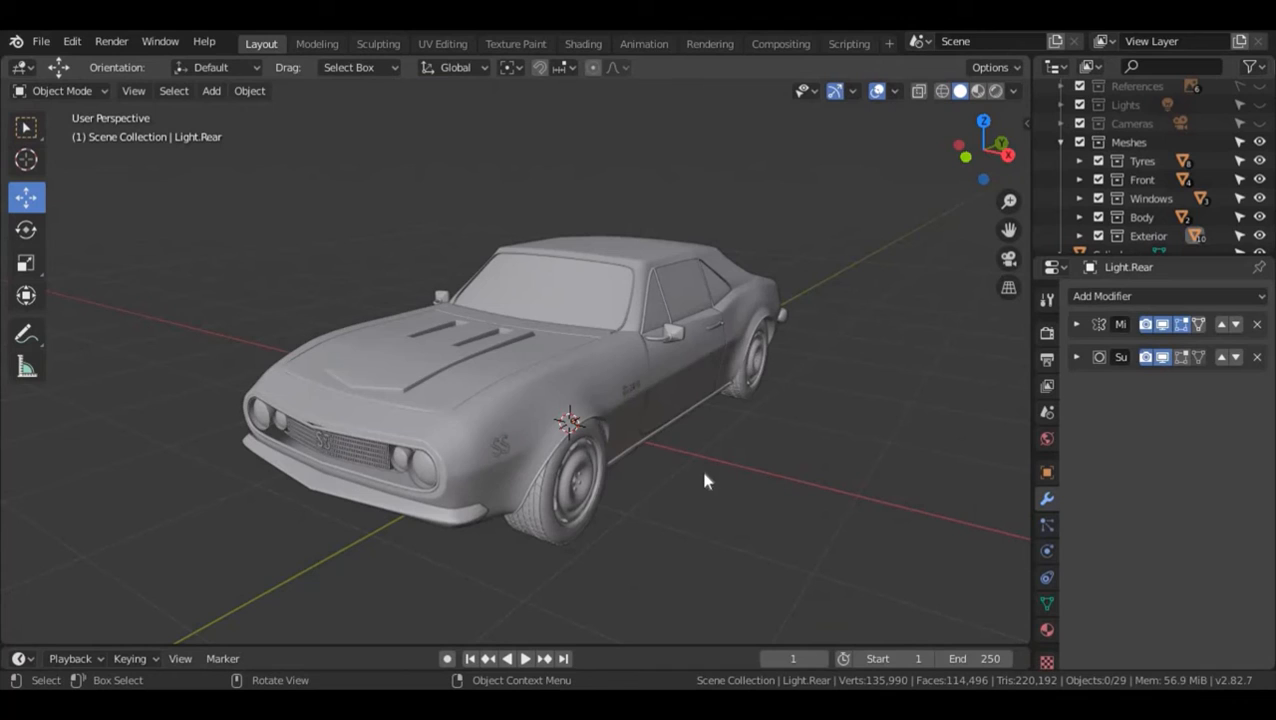
# - Inspect the treaded tires and the complete car from the front, side and rear
pyautogui.moveTo(692, 484)
pyautogui.mouseDown()
pyautogui.moveTo(701, 464)
pyautogui.moveTo(696, 504)
pyautogui.mouseUp()
pyautogui.moveTo(712, 506); pyautogui.dragTo(668, 500, button='middle')
pyautogui.scroll(5, 698, 478)
pyautogui.scroll(-4, 758, 518)
pyautogui.scroll(2, 551, 461)
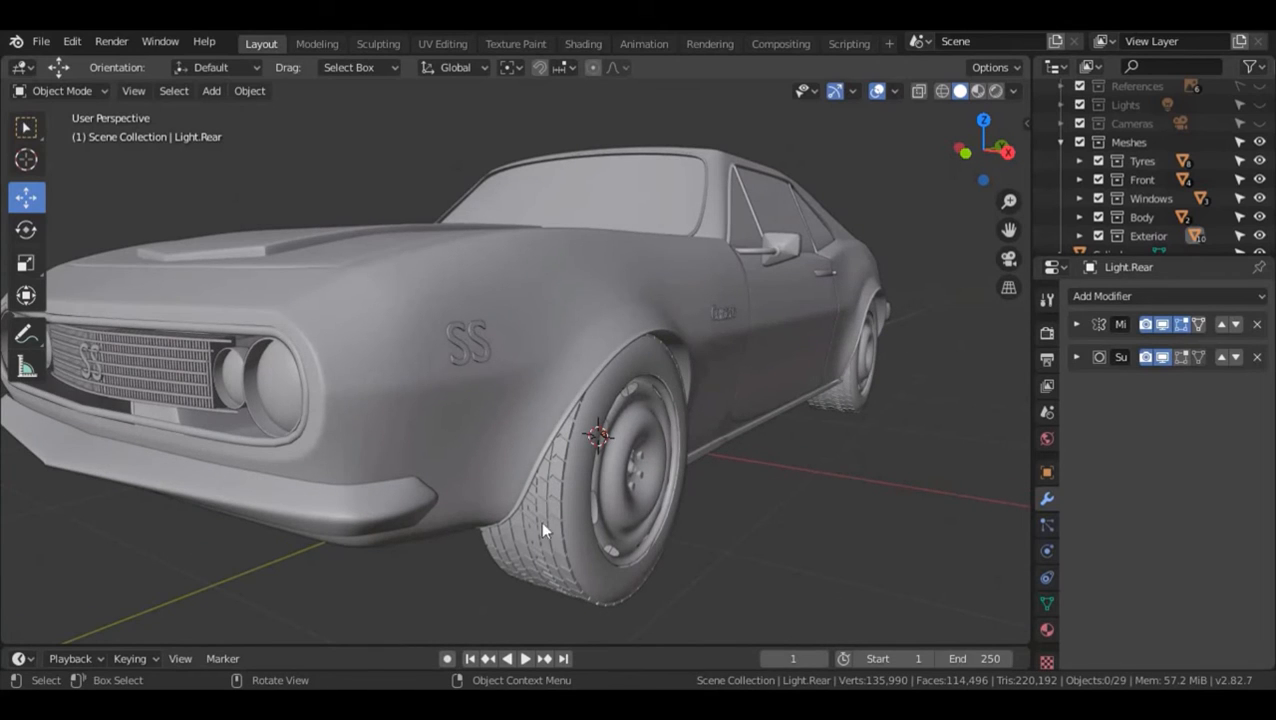
pyautogui.moveTo(723, 516); pyautogui.dragTo(700, 516, button='middle')
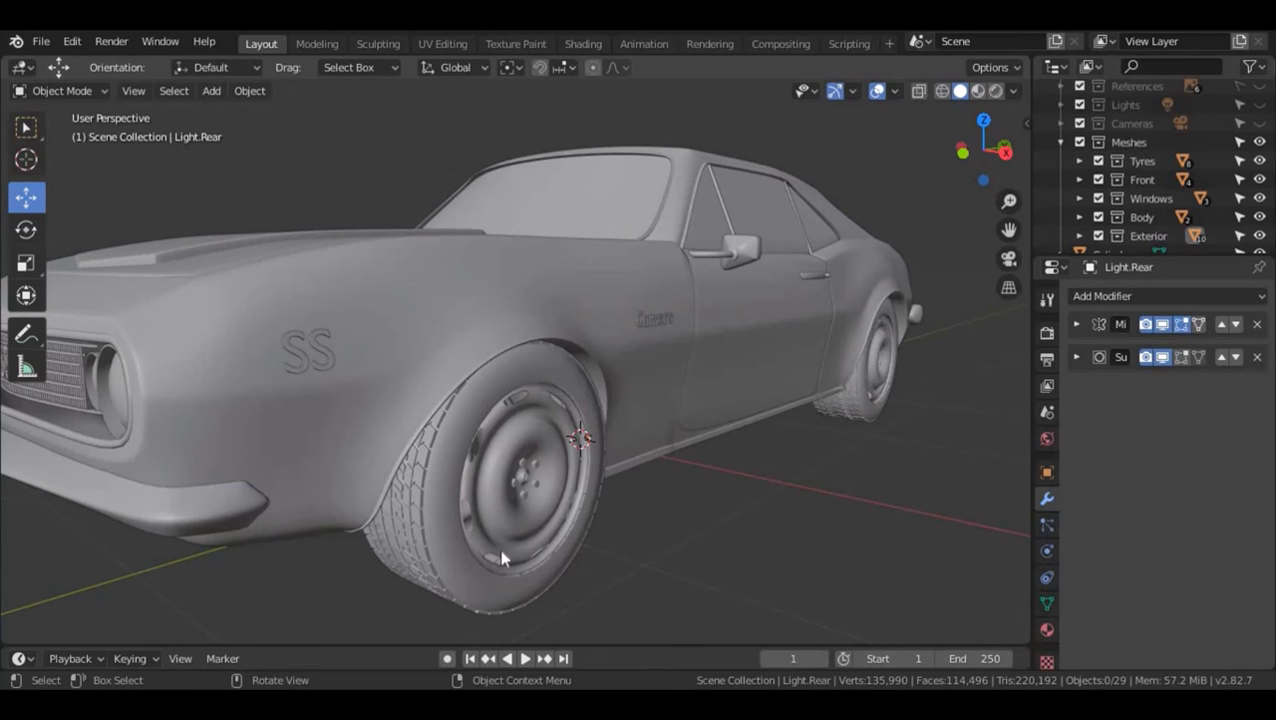
pyautogui.moveTo(325, 600); pyautogui.dragTo(522, 583, button='middle')
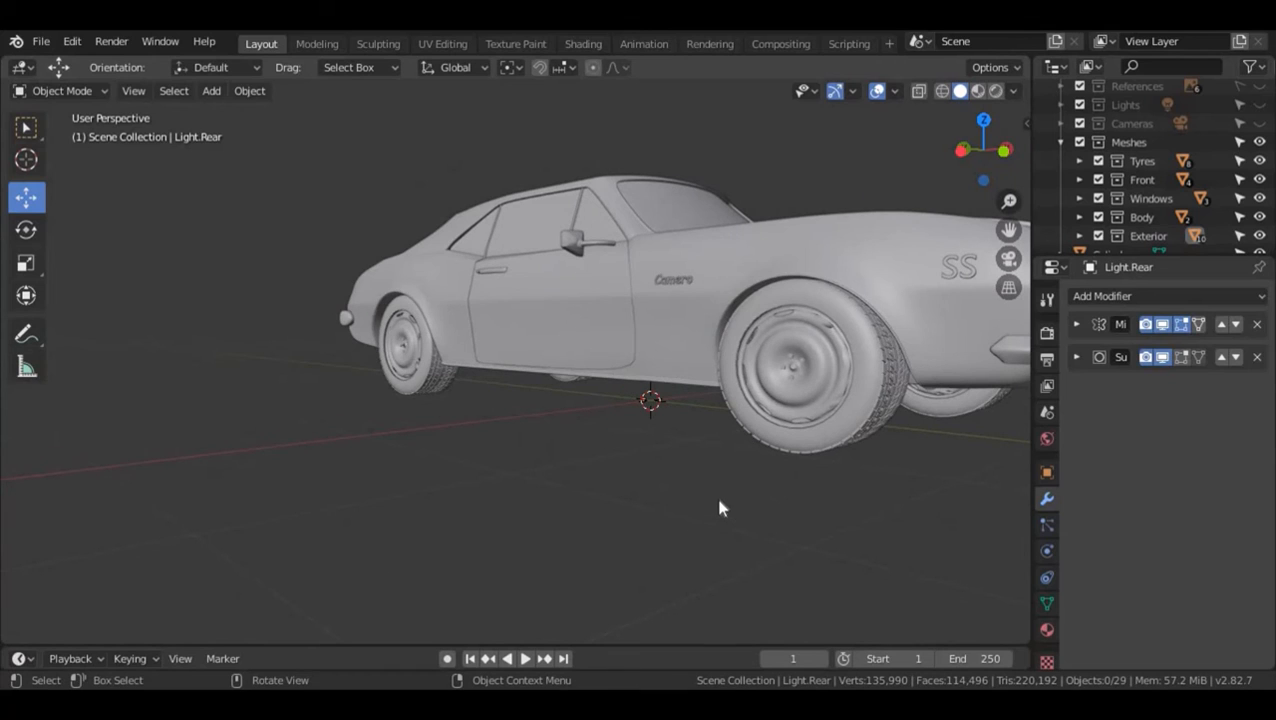
pyautogui.moveTo(718, 508); pyautogui.dragTo(493, 524, button='middle')
pyautogui.moveTo(455, 525); pyautogui.dragTo(449, 512, button='middle')
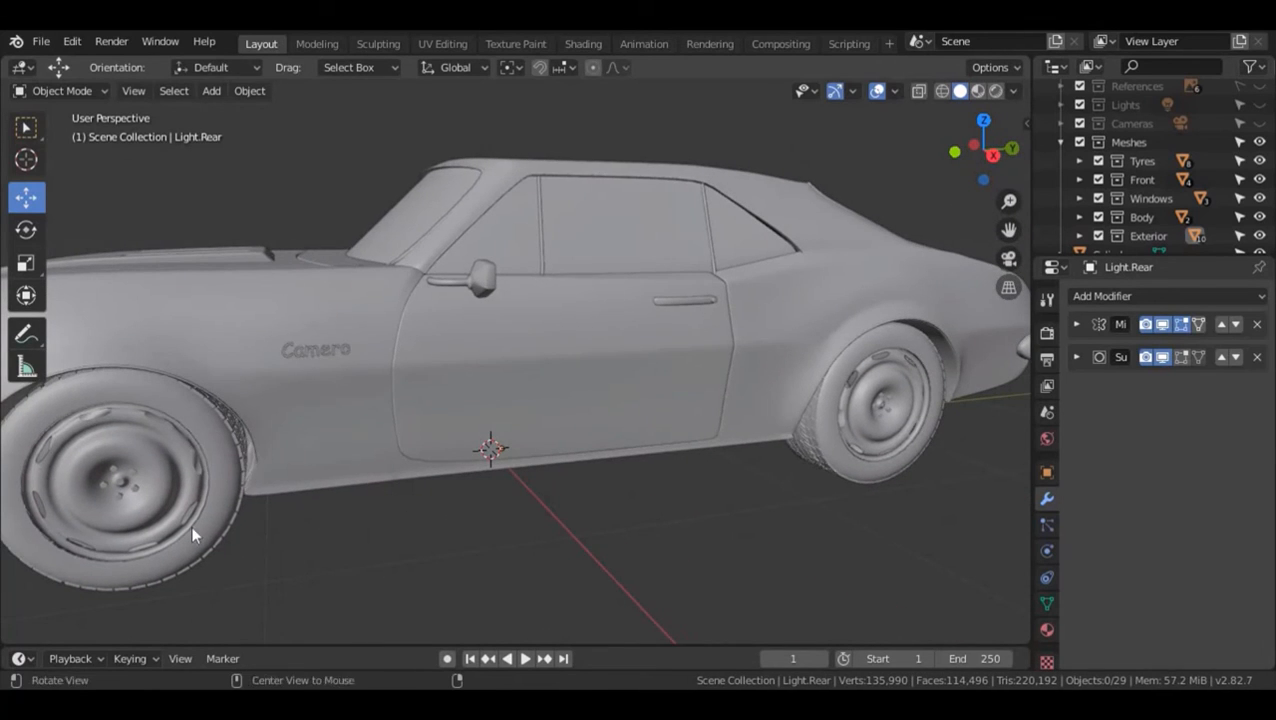
pyautogui.scroll(-4, 727, 505)
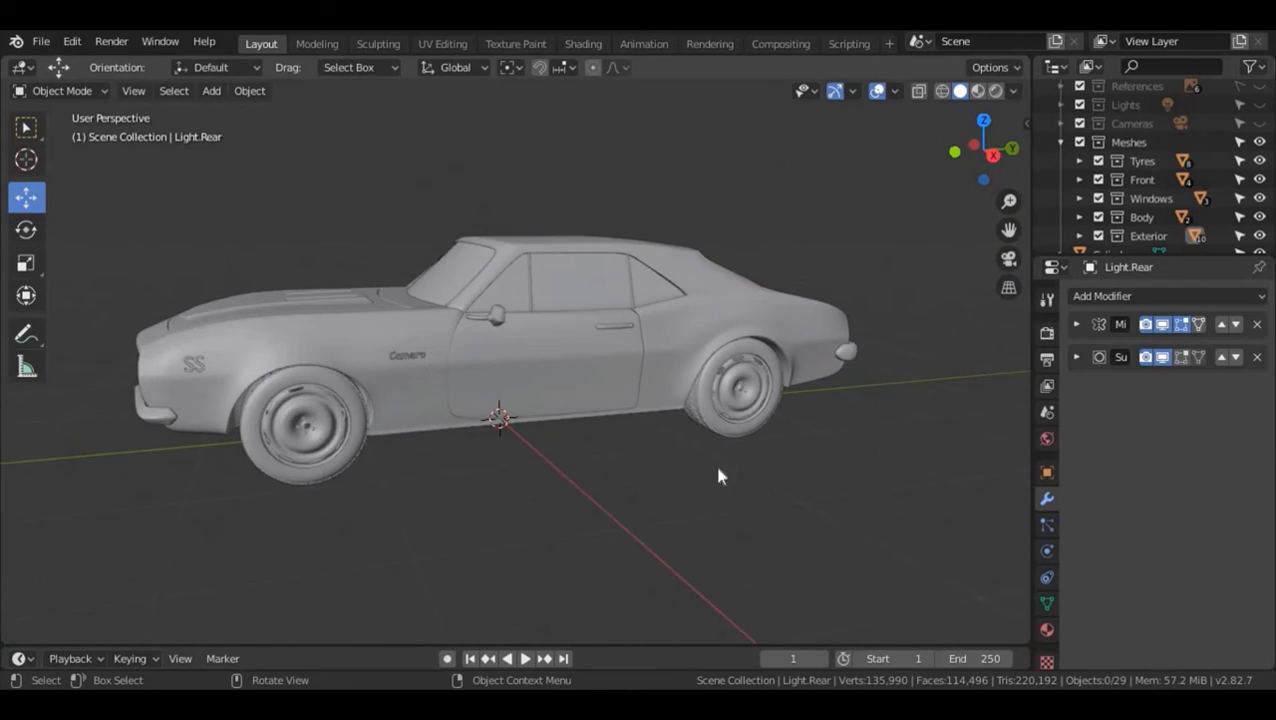
pyautogui.moveTo(718, 476); pyautogui.dragTo(520, 488, button='middle')
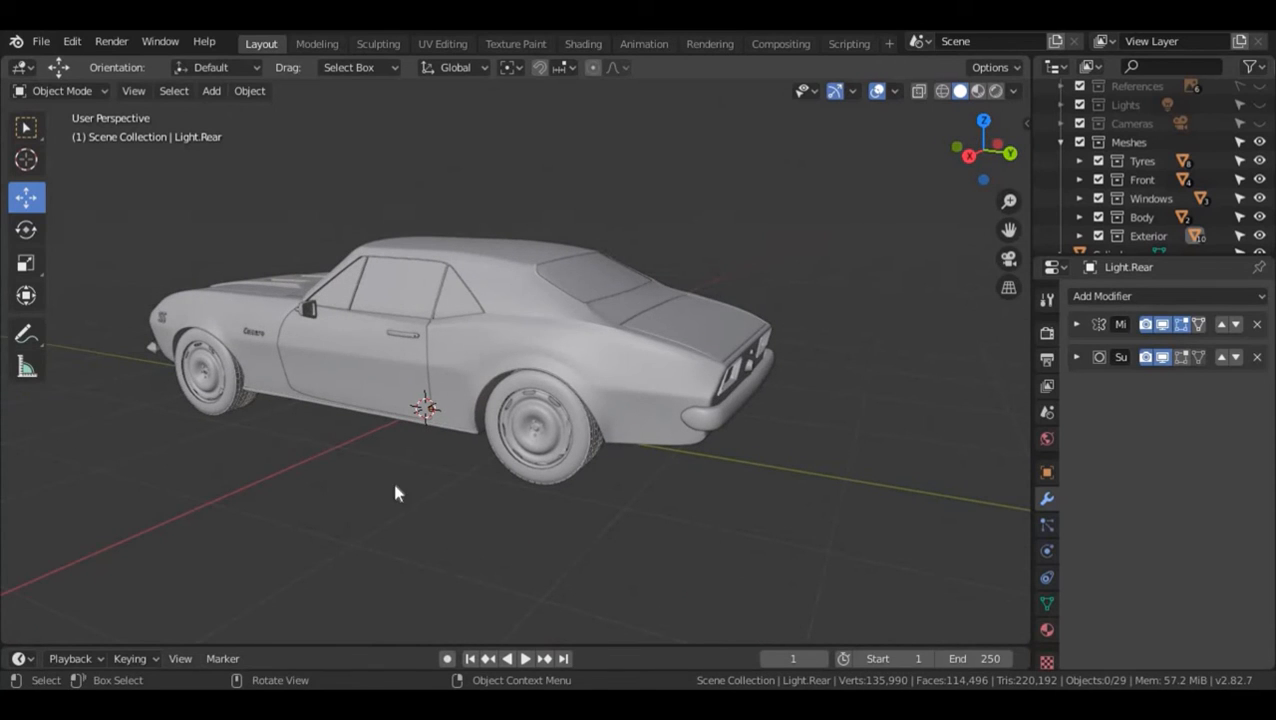
# - Inspect the car's front end, hood scoops, side mirror, grille, SS emblem and headlights from several angles
pyautogui.moveTo(443, 492); pyautogui.dragTo(679, 476, button='middle')
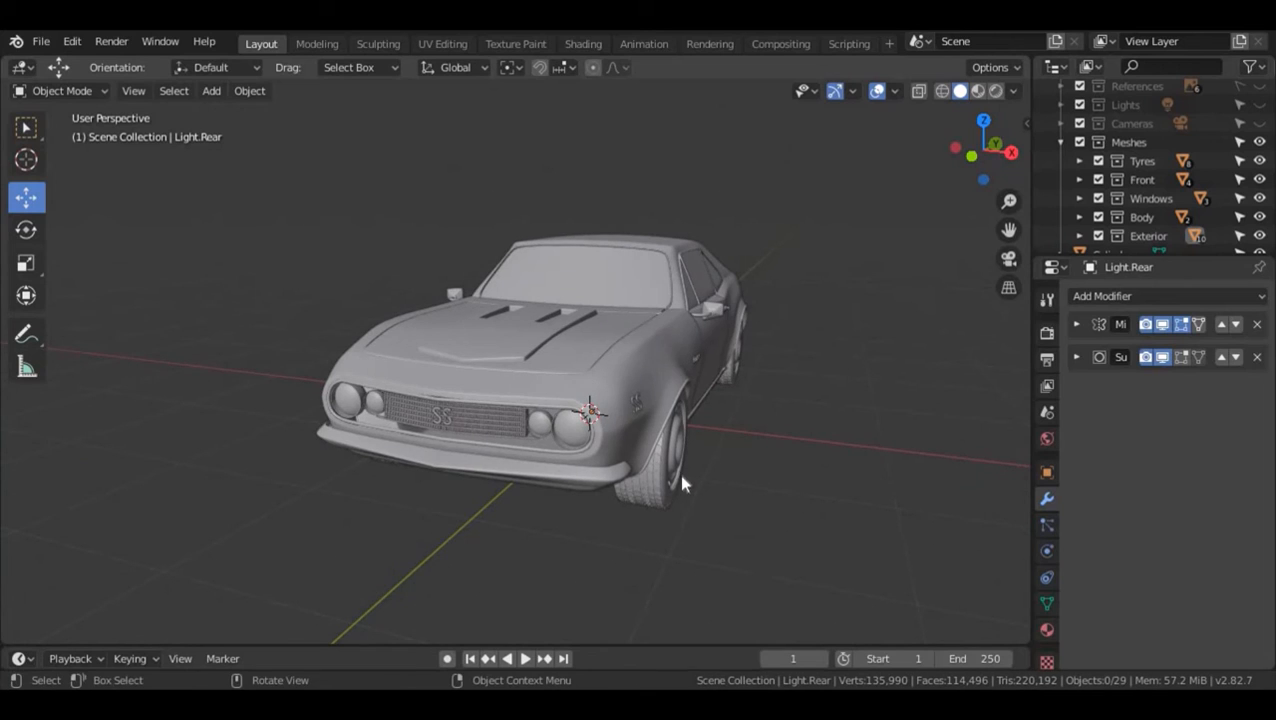
pyautogui.scroll(4, 712, 456)
pyautogui.moveTo(919, 366); pyautogui.dragTo(750, 397, button='middle')
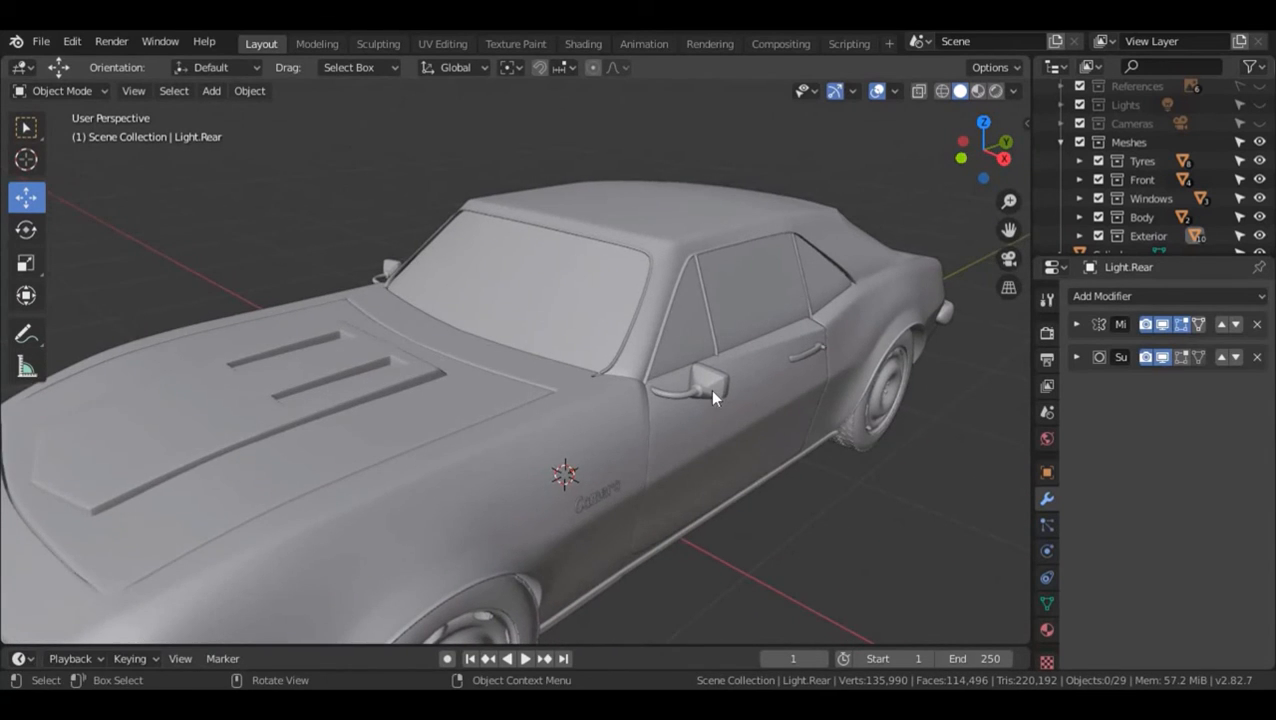
pyautogui.scroll(2, 712, 392)
pyautogui.scroll(-4, 567, 431)
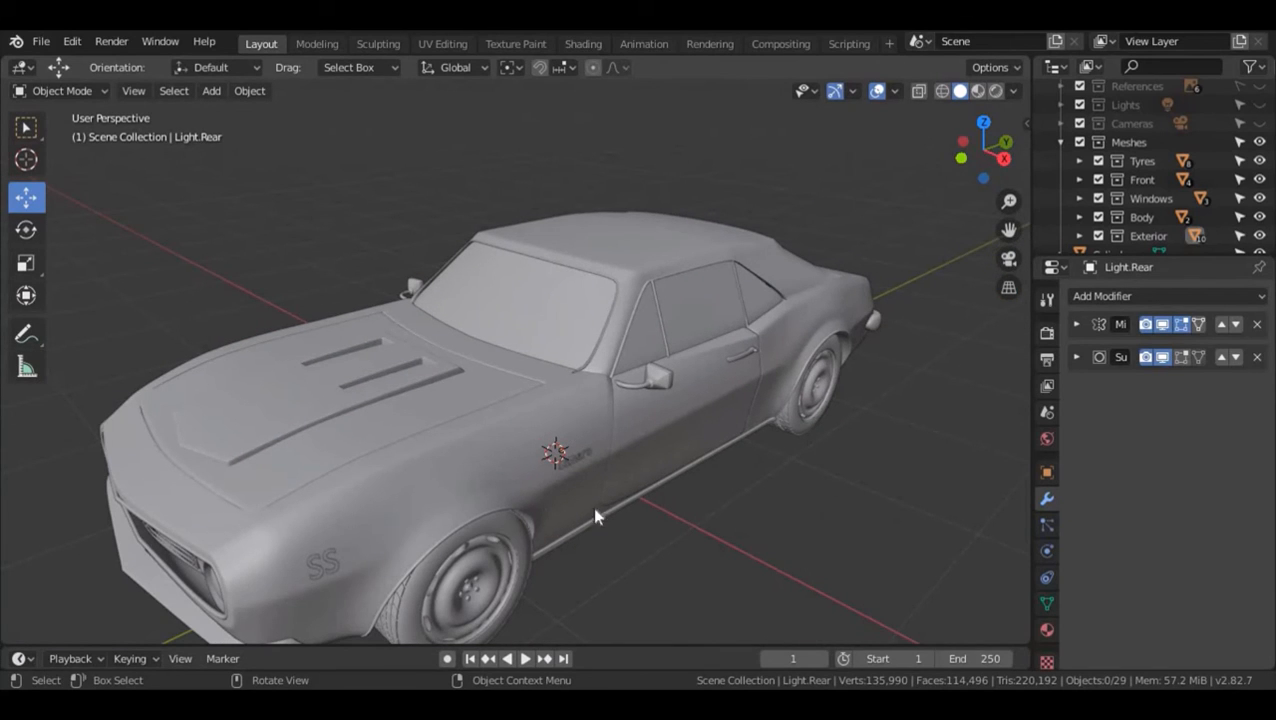
pyautogui.moveTo(705, 480); pyautogui.dragTo(705, 480, button='middle')
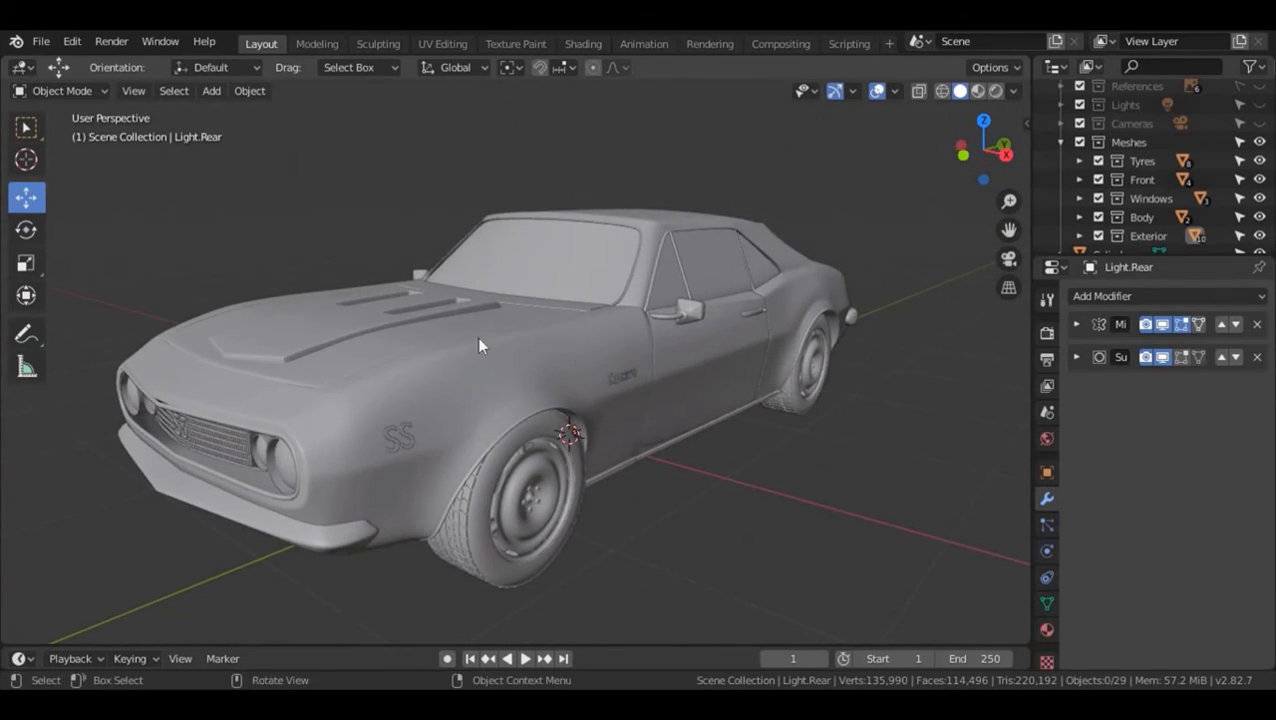
pyautogui.moveTo(200, 541); pyautogui.dragTo(244, 530, button='middle')
pyautogui.scroll(5, 424, 527)
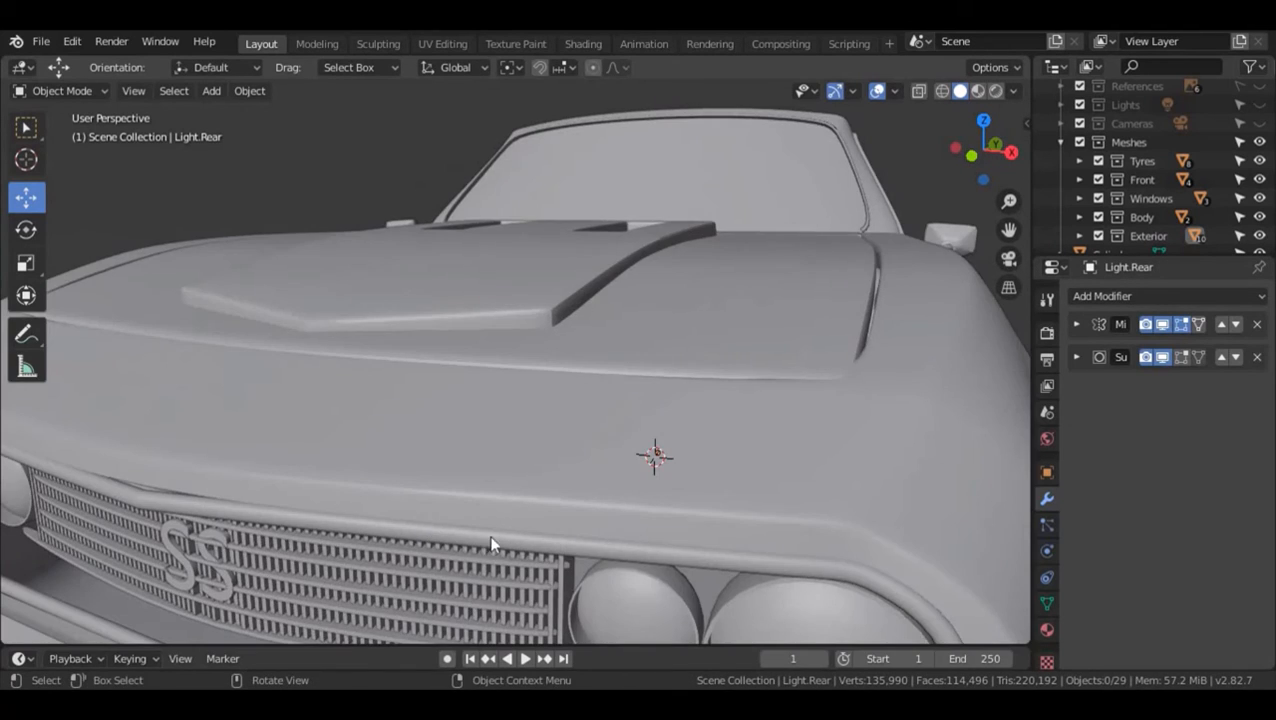
pyautogui.moveTo(489, 536); pyautogui.dragTo(489, 526, button='middle')
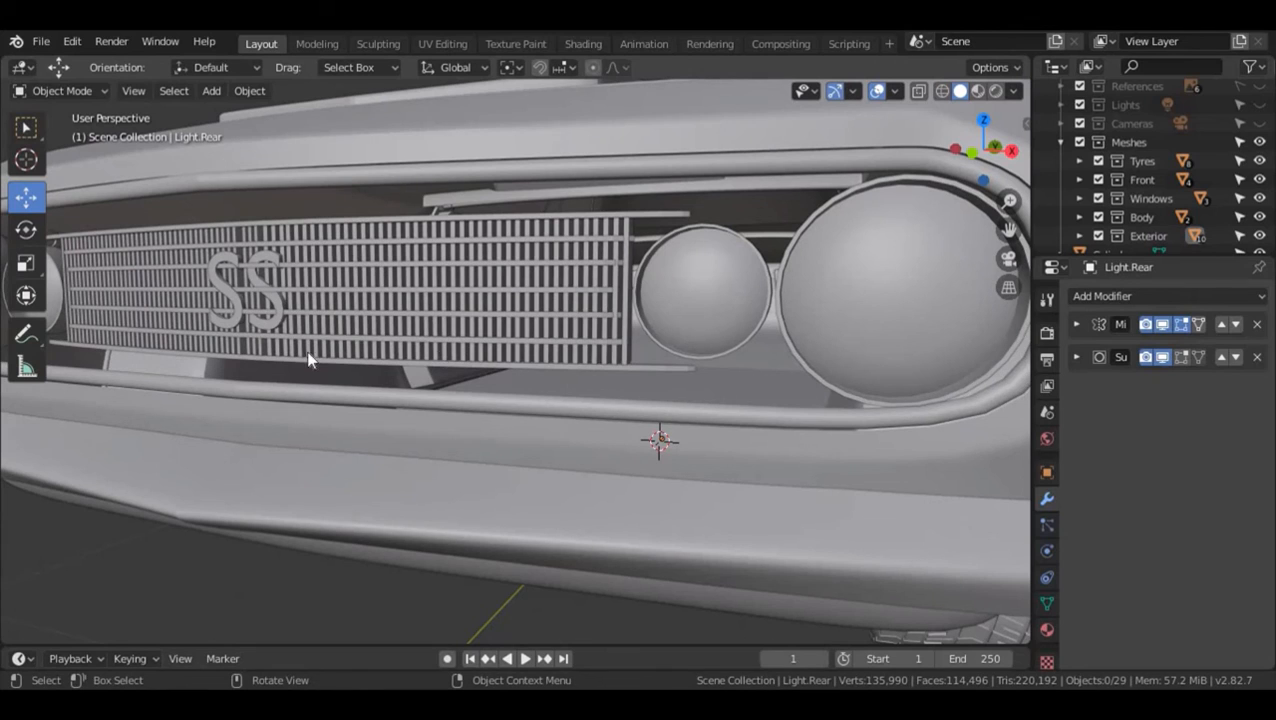
pyautogui.scroll(-5, 587, 367)
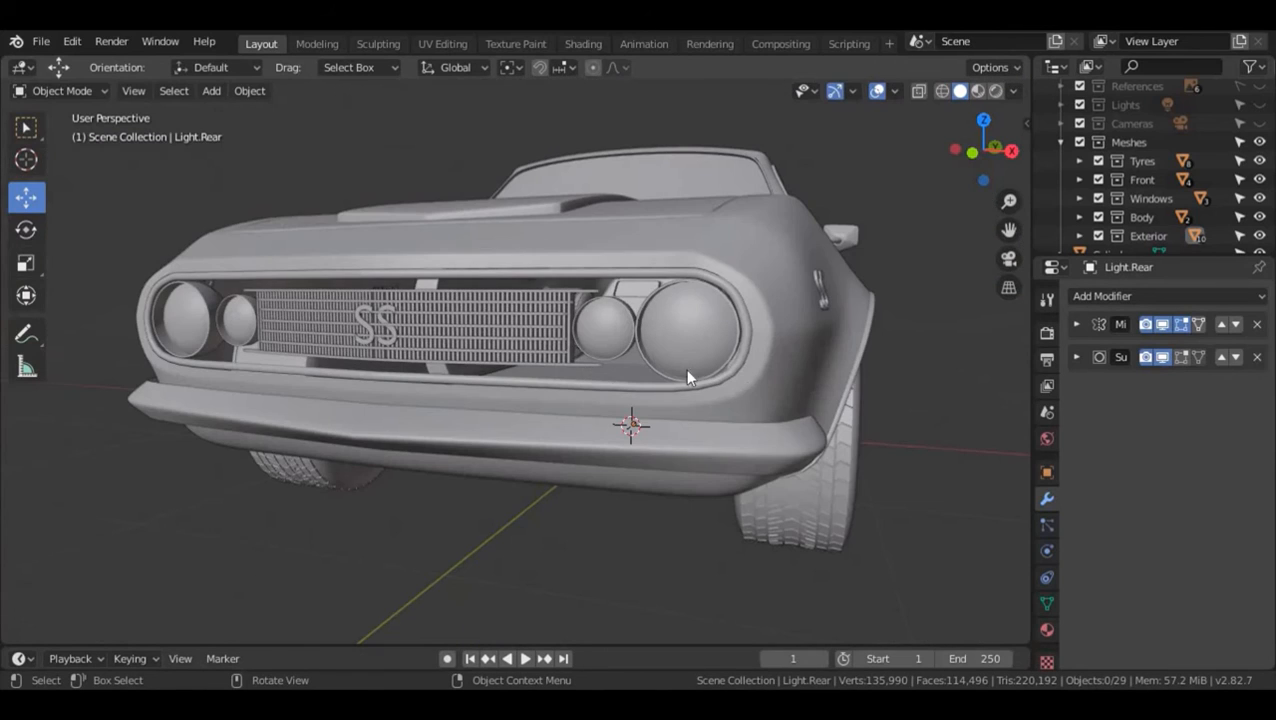
# - Review the car's doors, wheels, rear lights, bumper and underside by circling from the side to the rear and back to the front
pyautogui.moveTo(907, 366); pyautogui.dragTo(759, 341, button='middle')
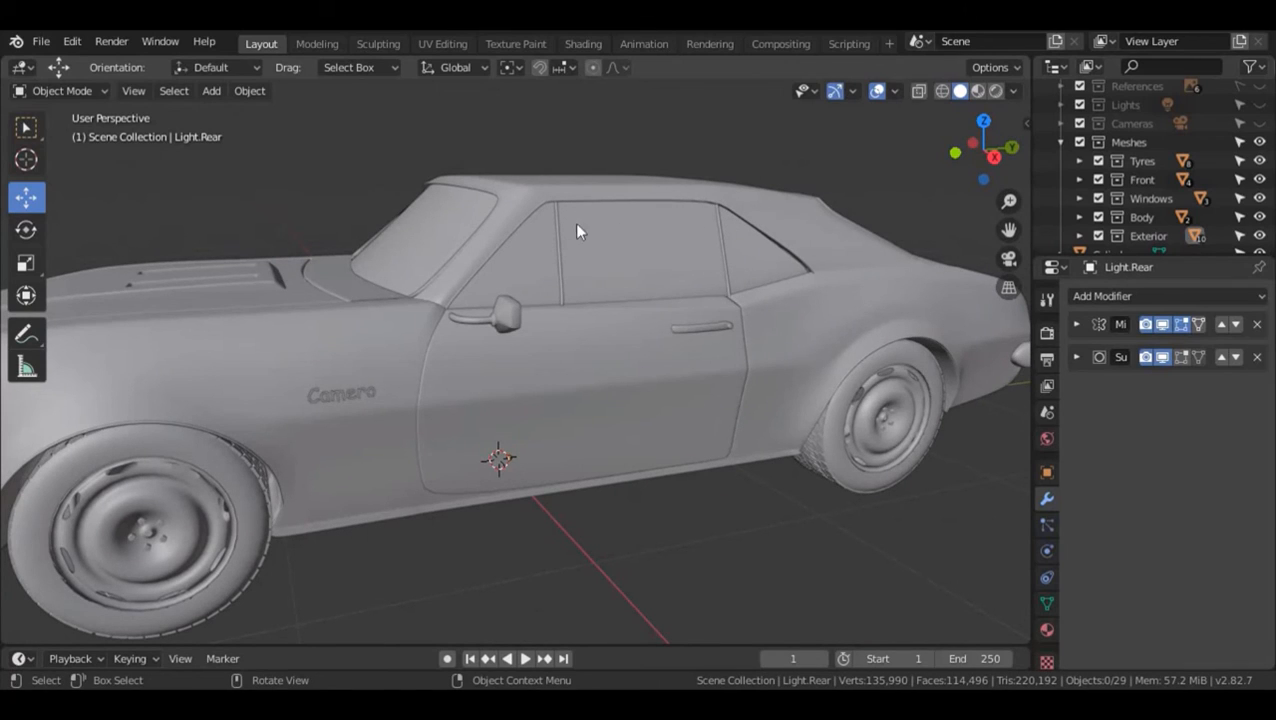
pyautogui.moveTo(868, 534); pyautogui.dragTo(698, 521, button='middle')
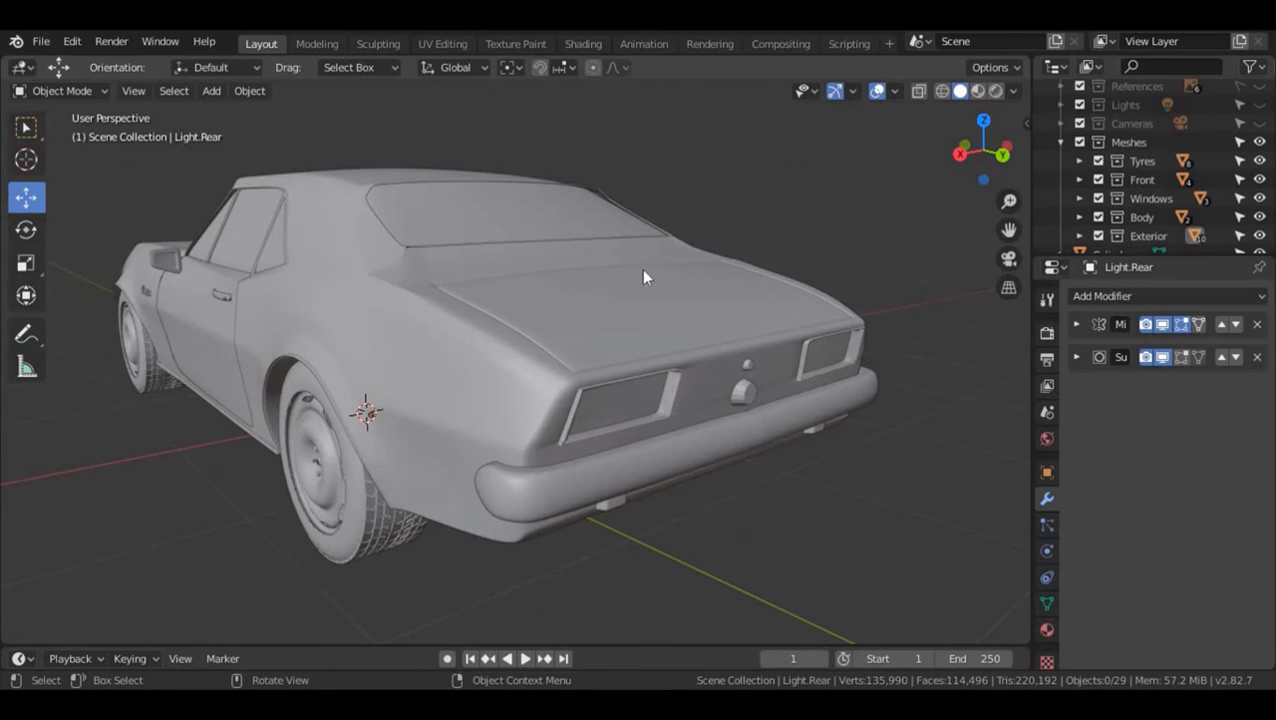
pyautogui.moveTo(696, 529); pyautogui.dragTo(405, 375, button='middle')
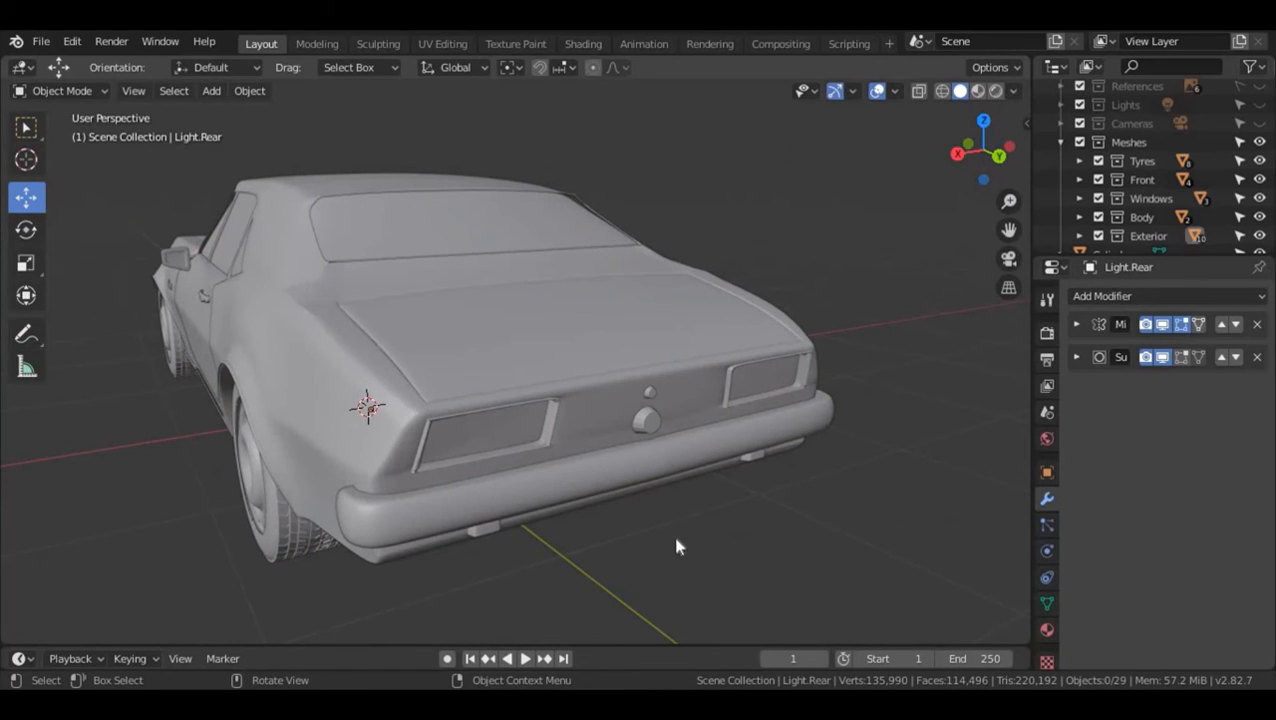
pyautogui.moveTo(676, 546); pyautogui.dragTo(712, 549, button='middle')
pyautogui.moveTo(778, 503); pyautogui.dragTo(631, 493, button='middle')
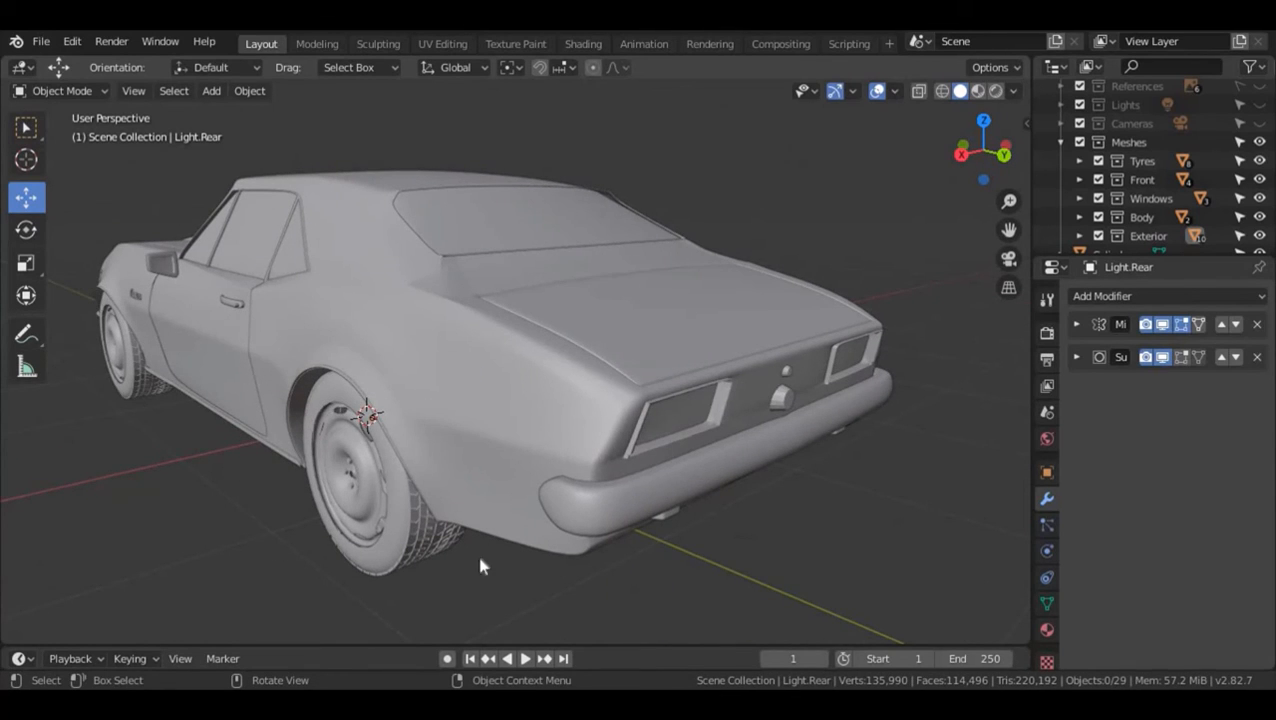
pyautogui.moveTo(218, 528); pyautogui.dragTo(365, 540, button='middle')
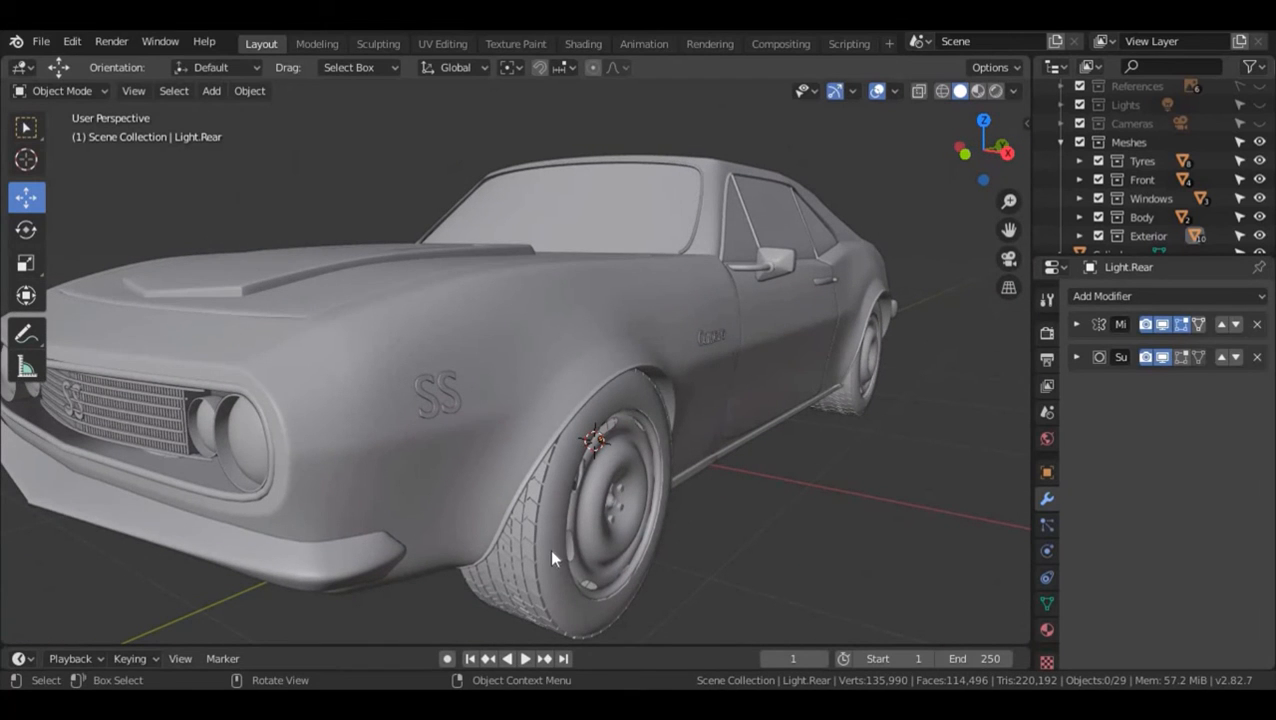
pyautogui.moveTo(810, 482); pyautogui.dragTo(602, 404, button='middle')
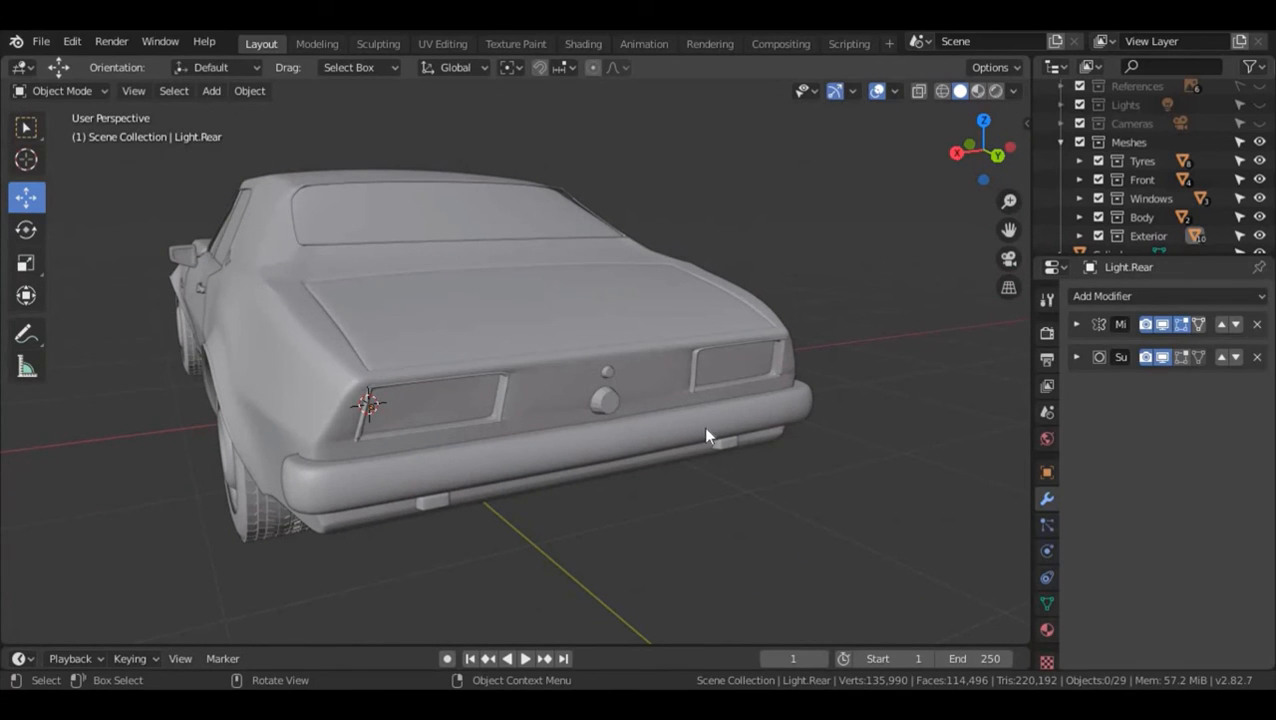
pyautogui.scroll(3, 661, 387)
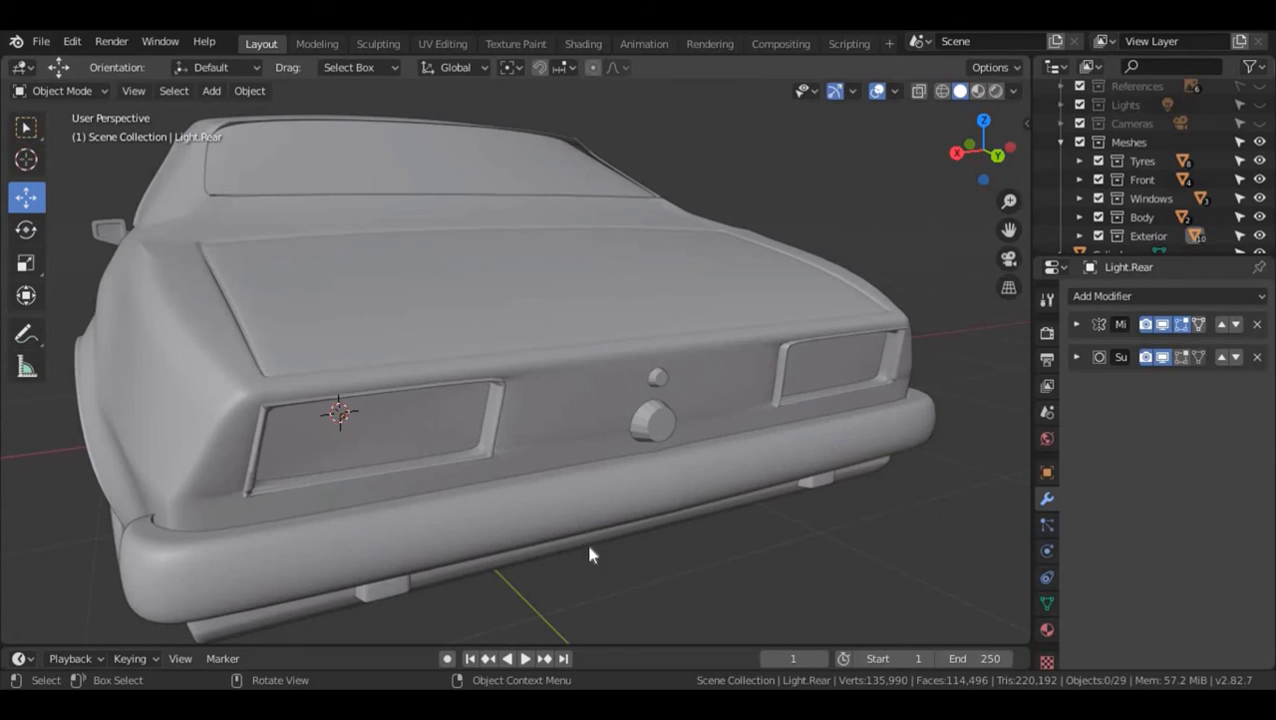
pyautogui.scroll(-2, 404, 399)
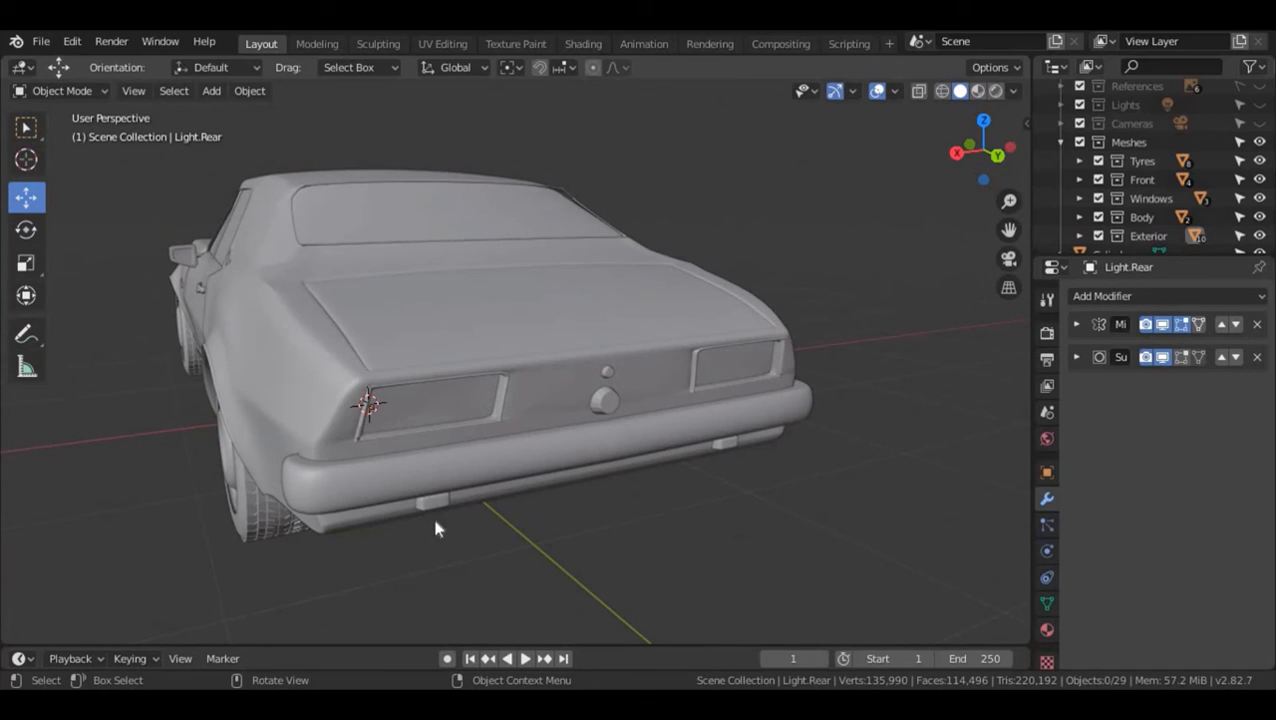
pyautogui.moveTo(539, 522); pyautogui.dragTo(441, 402, button='middle')
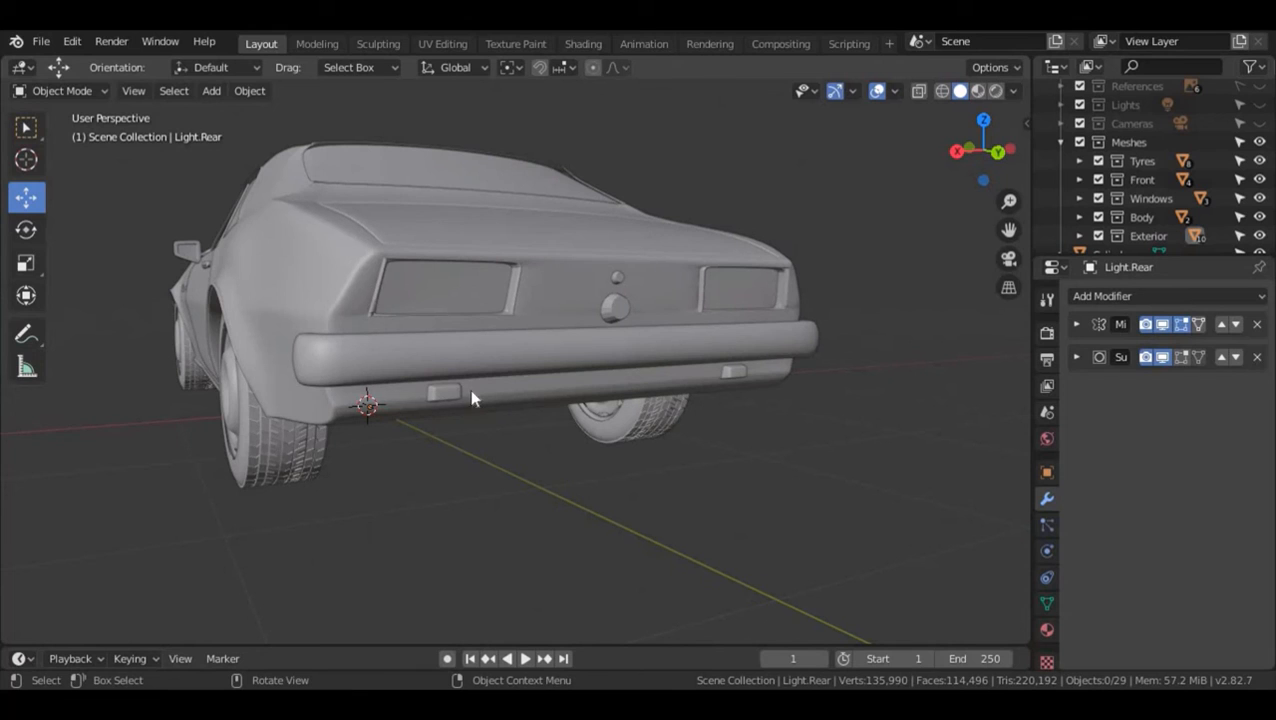
pyautogui.moveTo(492, 470); pyautogui.dragTo(473, 279, button='middle')
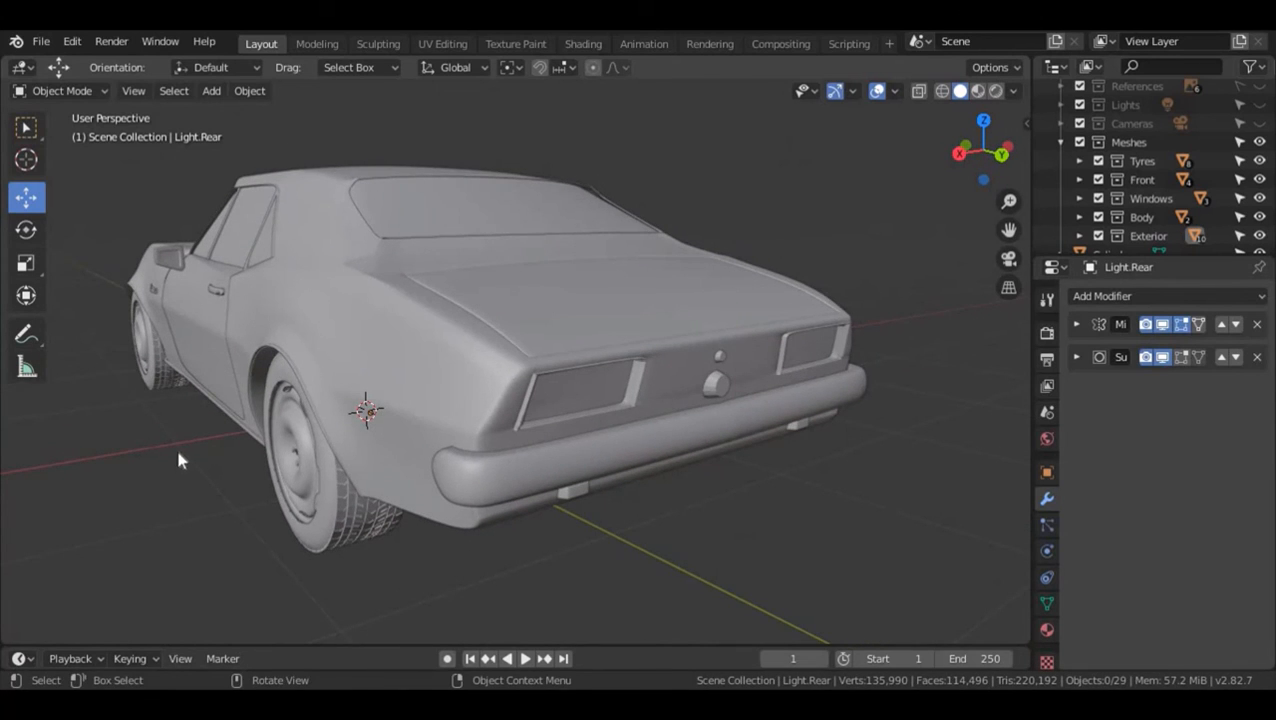
pyautogui.moveTo(180, 458); pyautogui.dragTo(372, 447, button='middle')
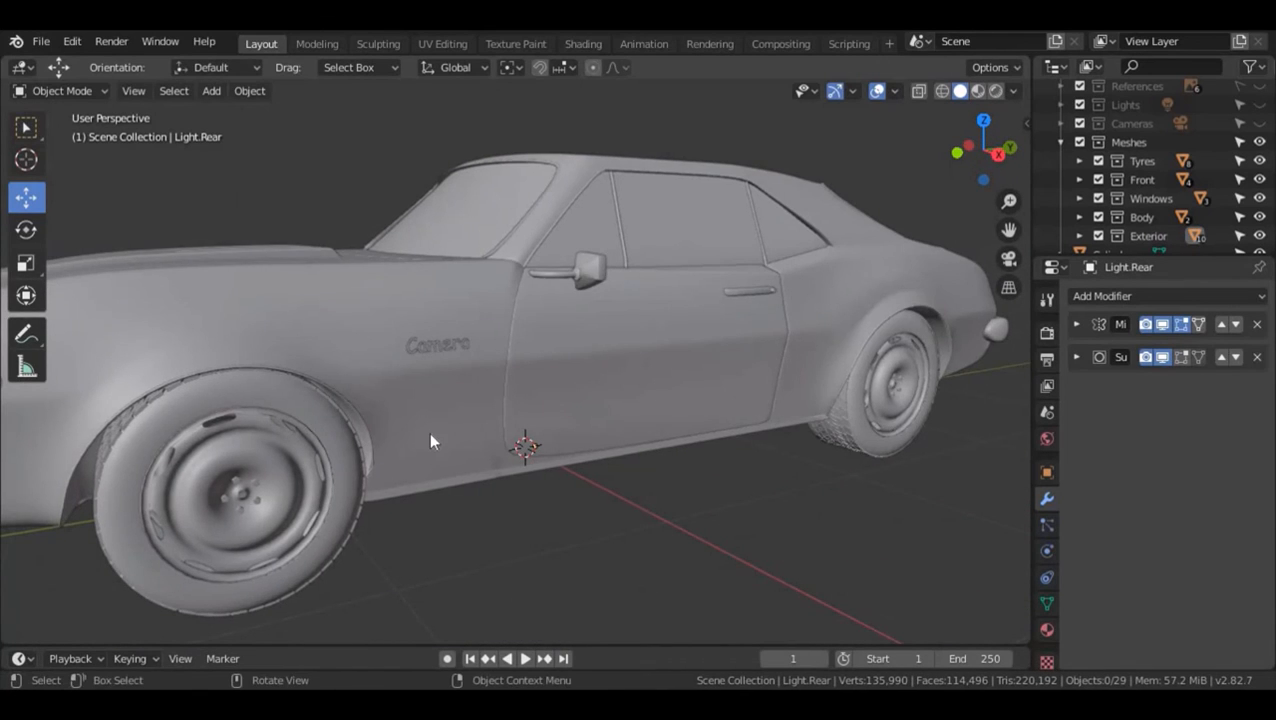
pyautogui.scroll(-3, 440, 432)
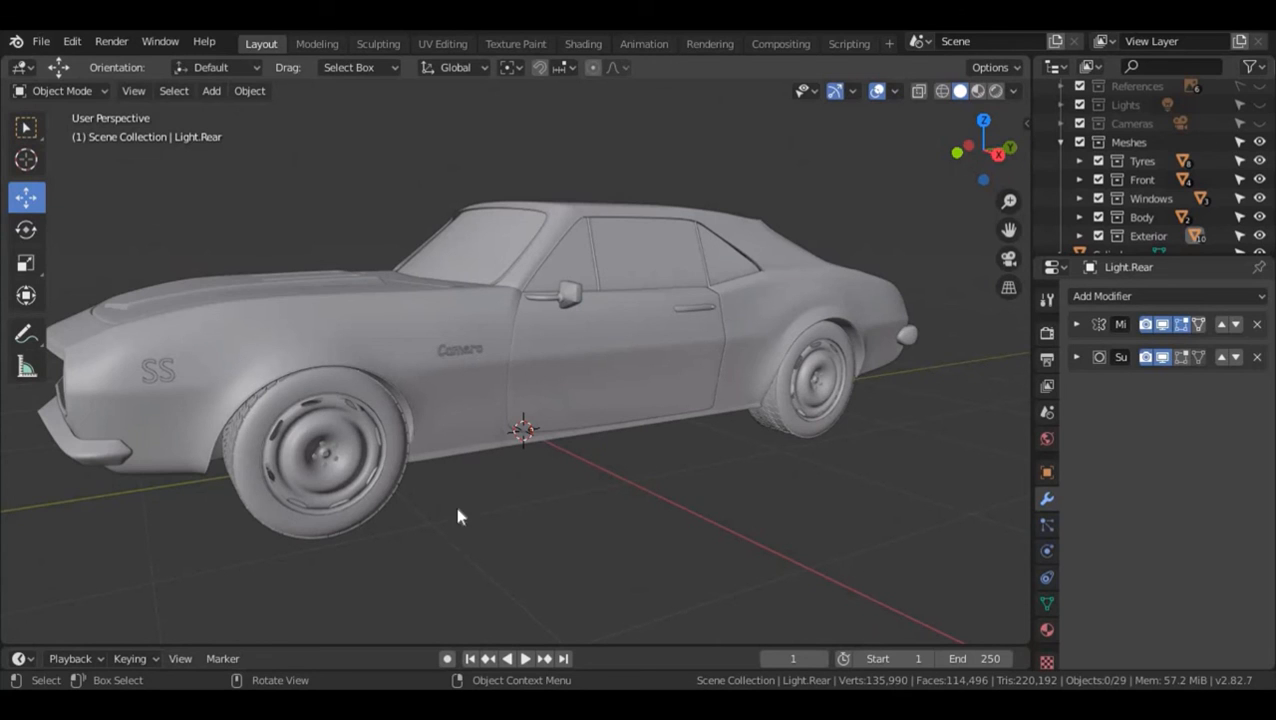
pyautogui.moveTo(457, 516); pyautogui.dragTo(505, 520, button='middle')
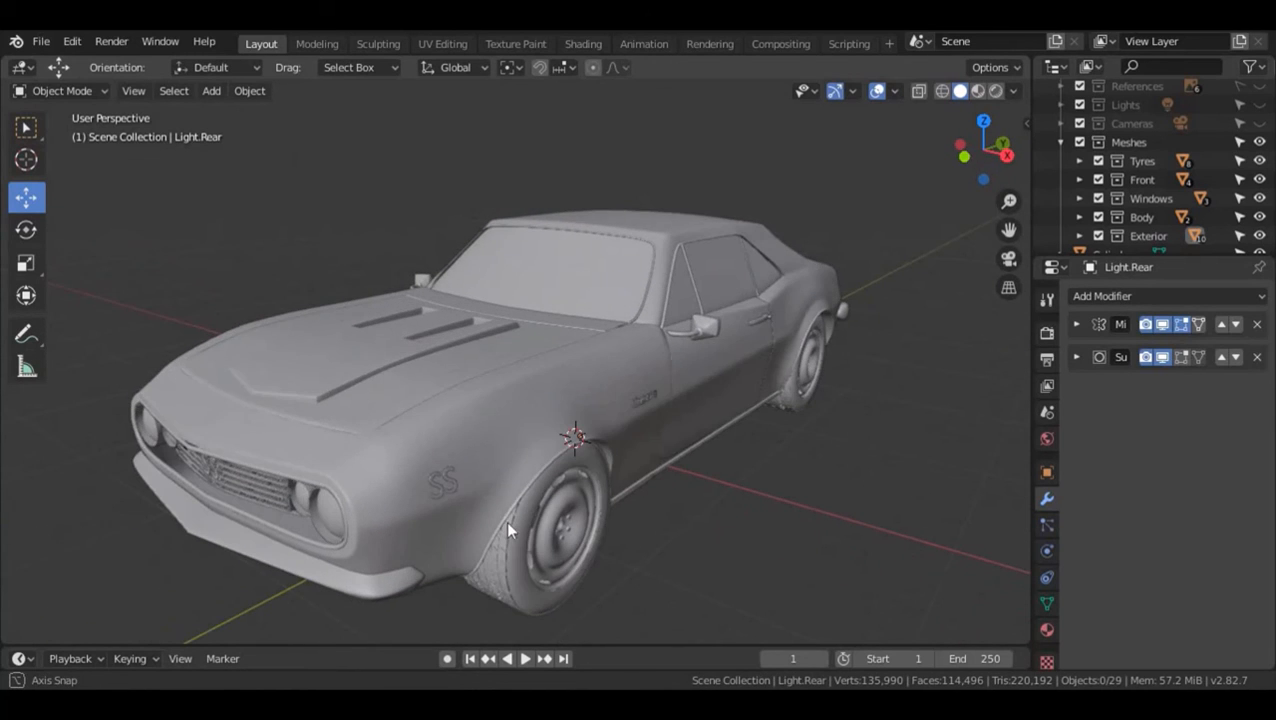
# - Try flat shading on the car body and check how its surface looks
pyautogui.click(517, 390)
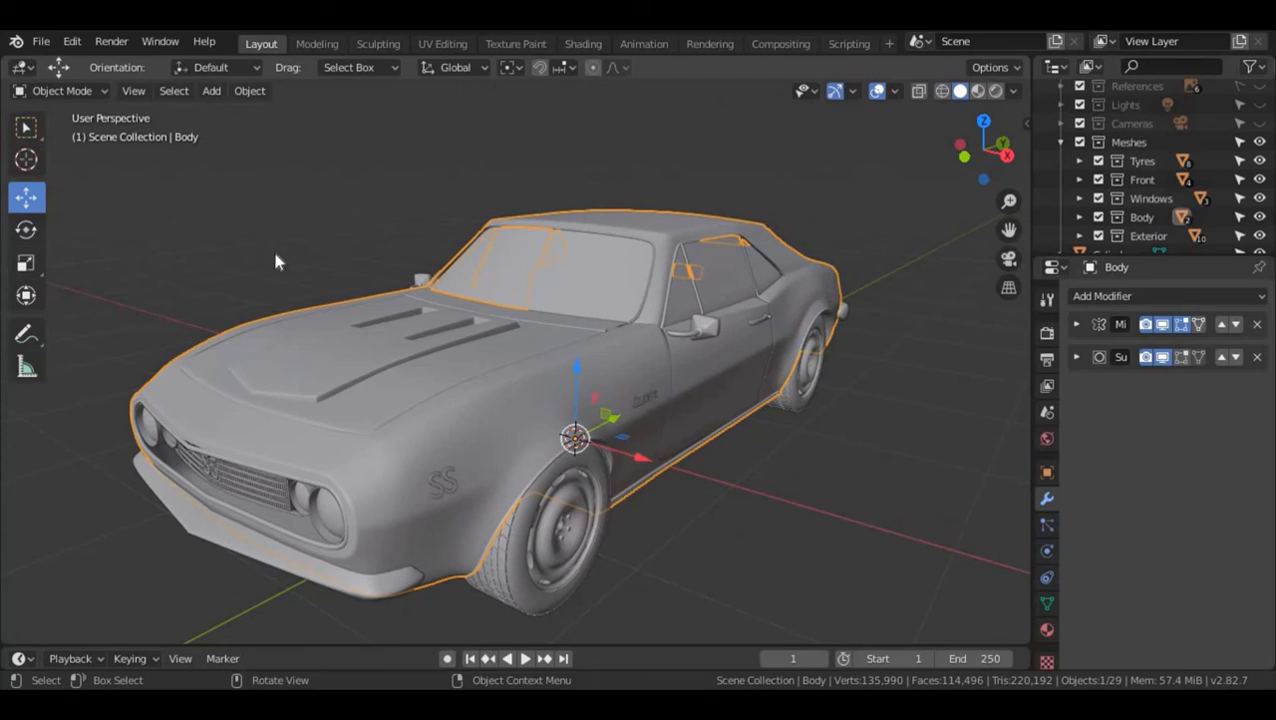
pyautogui.rightClick(489, 384)
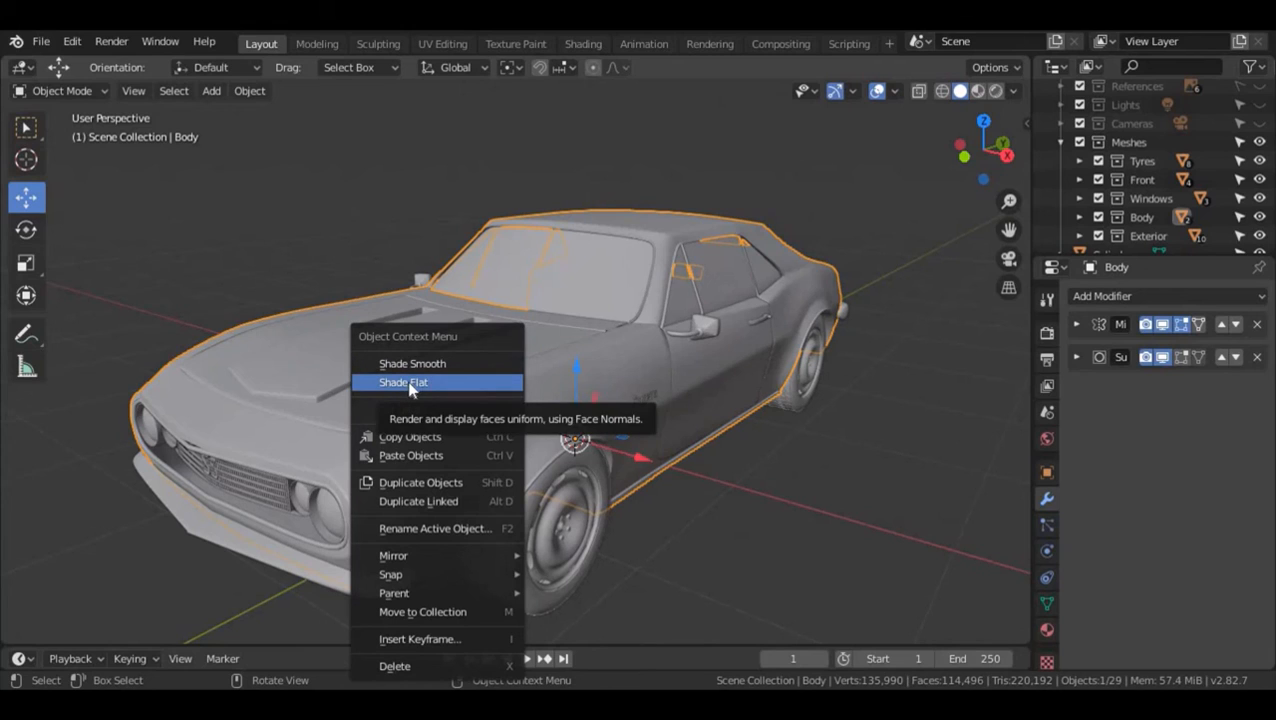
pyautogui.click(497, 385)
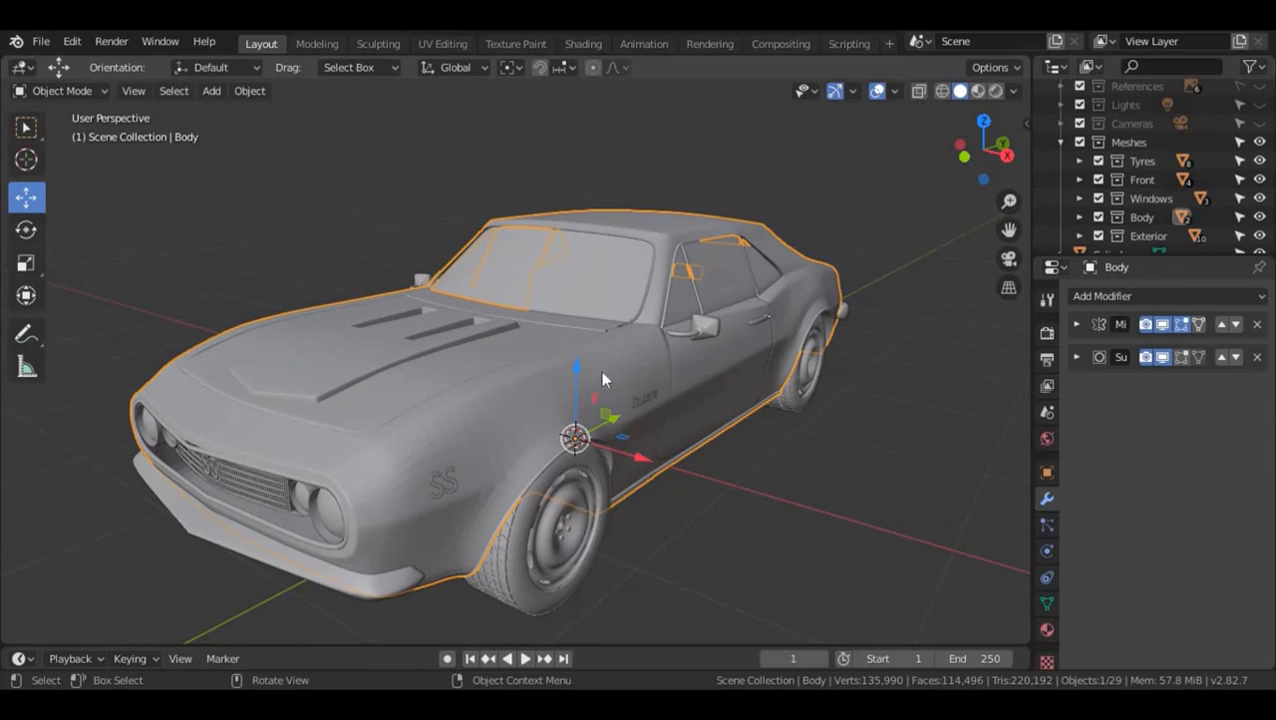
pyautogui.moveTo(752, 508)
pyautogui.mouseDown(button='middle')
pyautogui.moveTo(749, 484)
pyautogui.moveTo(746, 501)
pyautogui.mouseUp(button='middle')
# - Apply smooth shading to the car body and check the surface from the front
pyautogui.rightClick(484, 440)
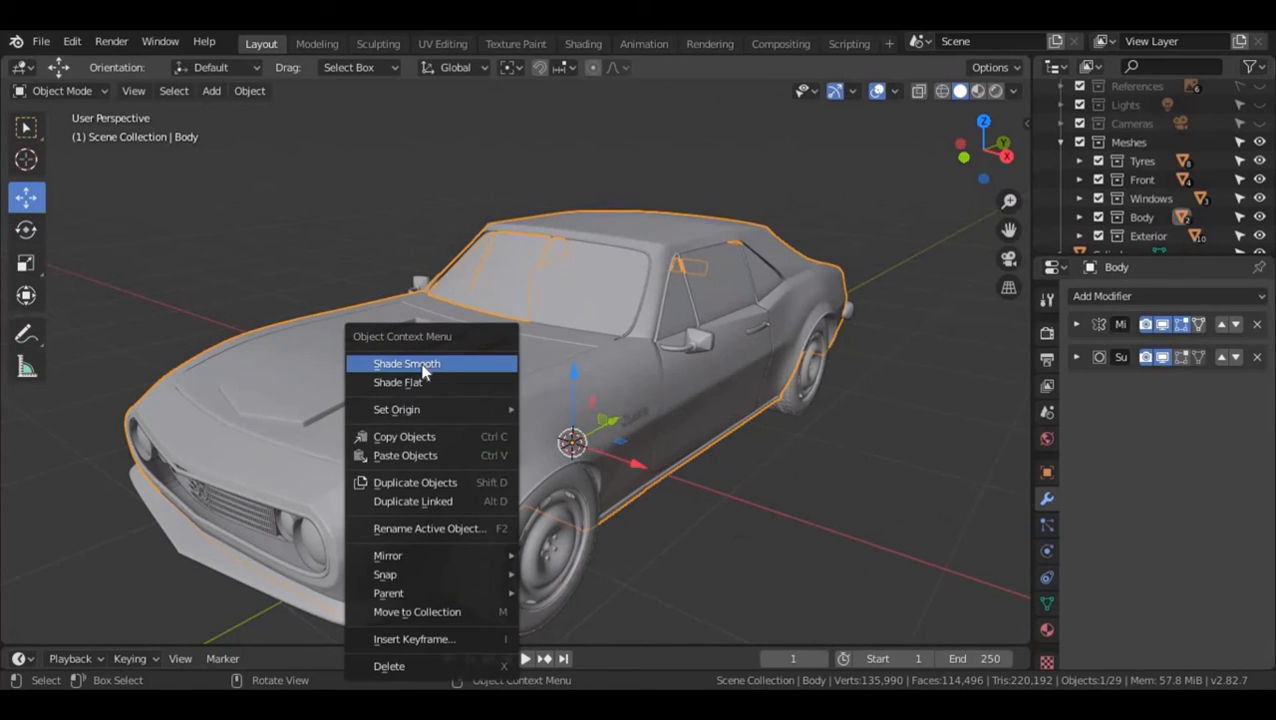
pyautogui.click(422, 365)
pyautogui.moveTo(850, 435); pyautogui.dragTo(908, 458, button='middle')
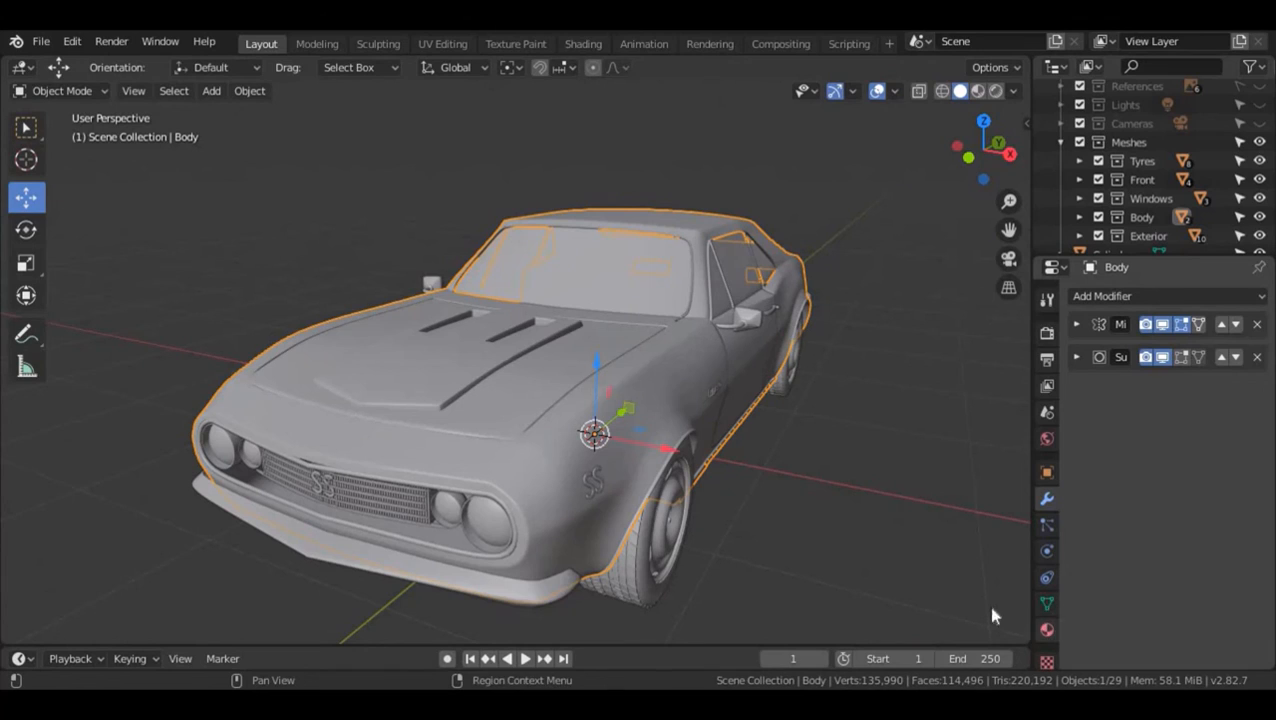
# - Examine the Auto Smooth option and its angle in the body mesh's normals settings
pyautogui.click(1047, 606)
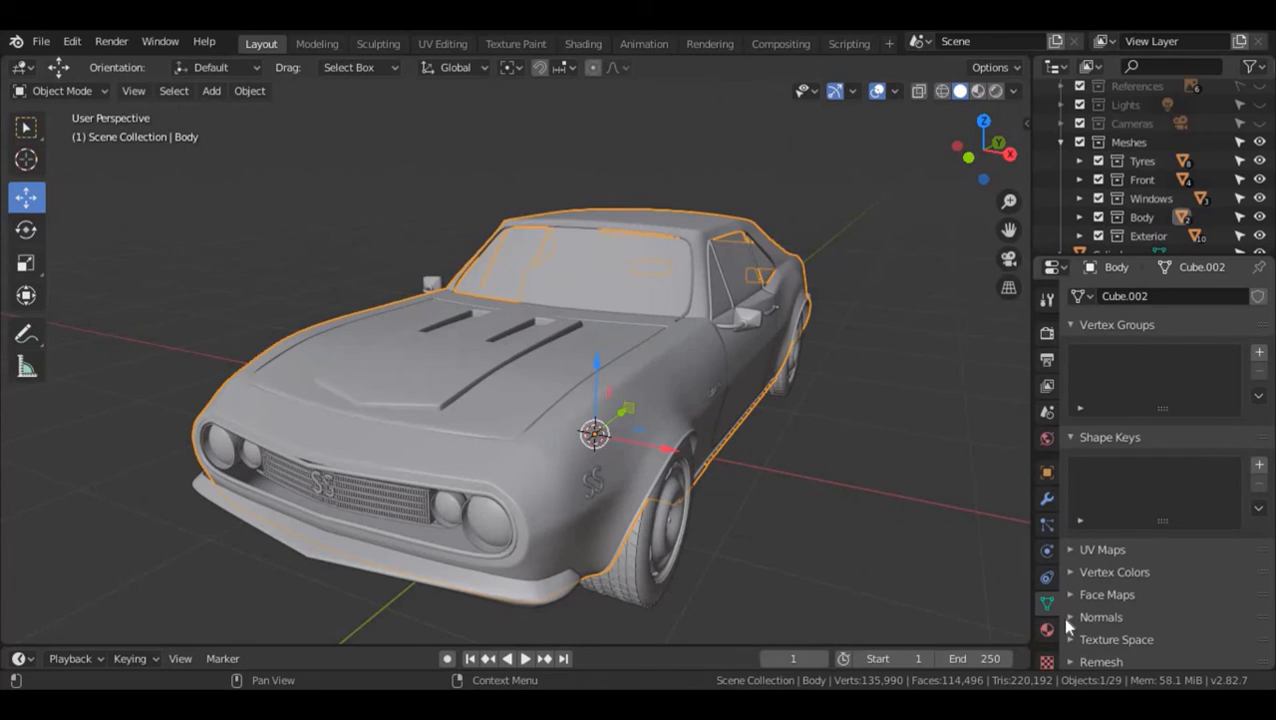
pyautogui.click(1068, 617)
pyautogui.scroll(-1, 1088, 520)
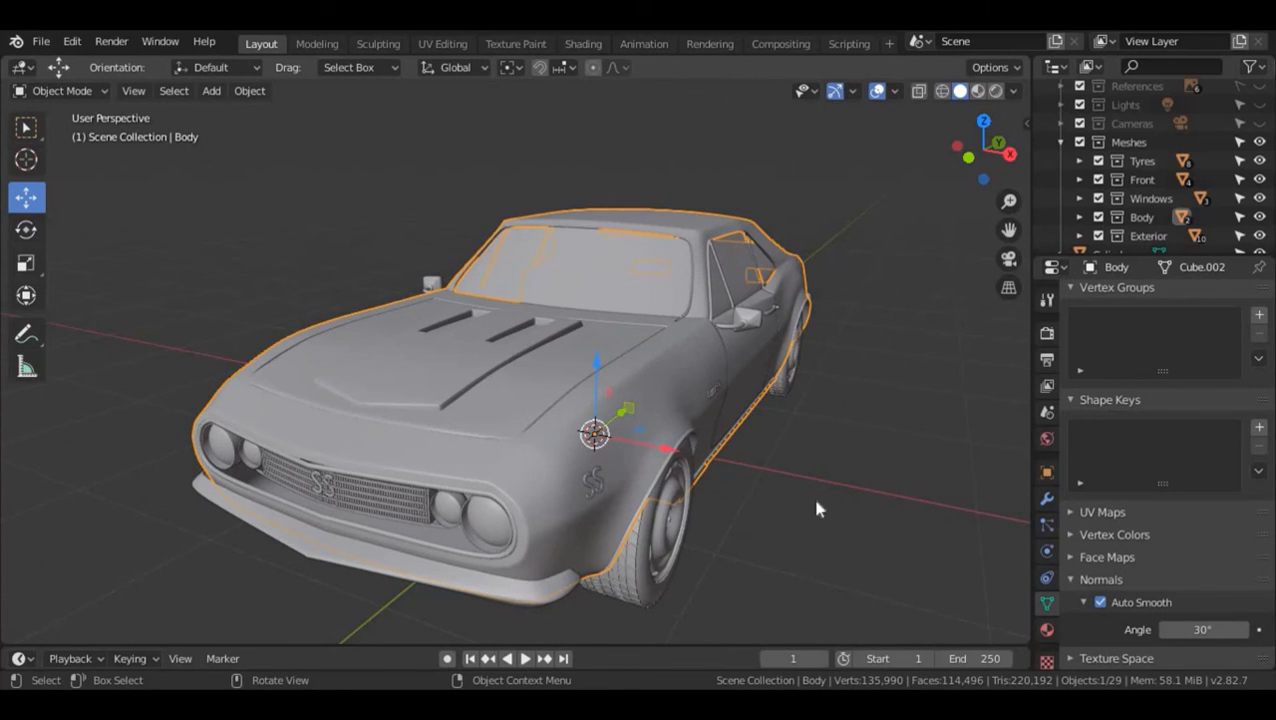
pyautogui.click(1069, 580)
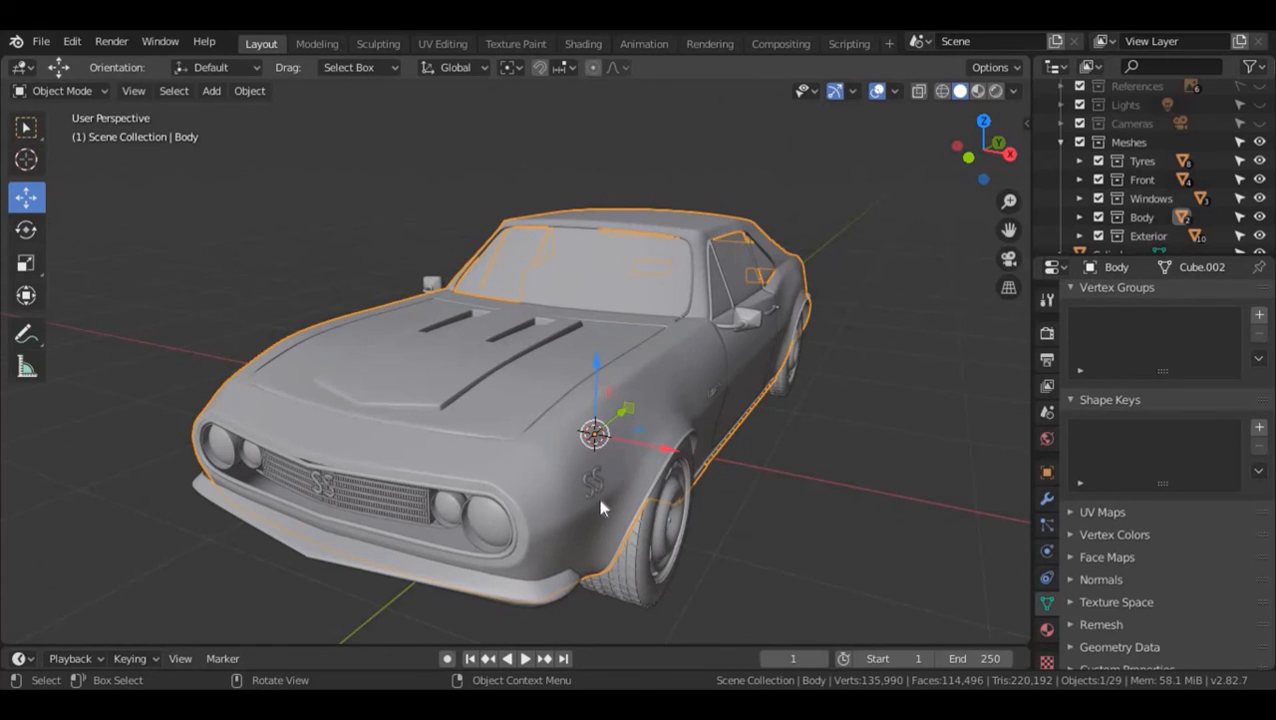
# - Inspect the smooth-shaded body from the front, side and rear quarter for shading flaws
pyautogui.moveTo(847, 465)
pyautogui.mouseDown(button='middle')
pyautogui.moveTo(783, 464)
pyautogui.moveTo(828, 467)
pyautogui.moveTo(837, 455)
pyautogui.mouseUp(button='middle')
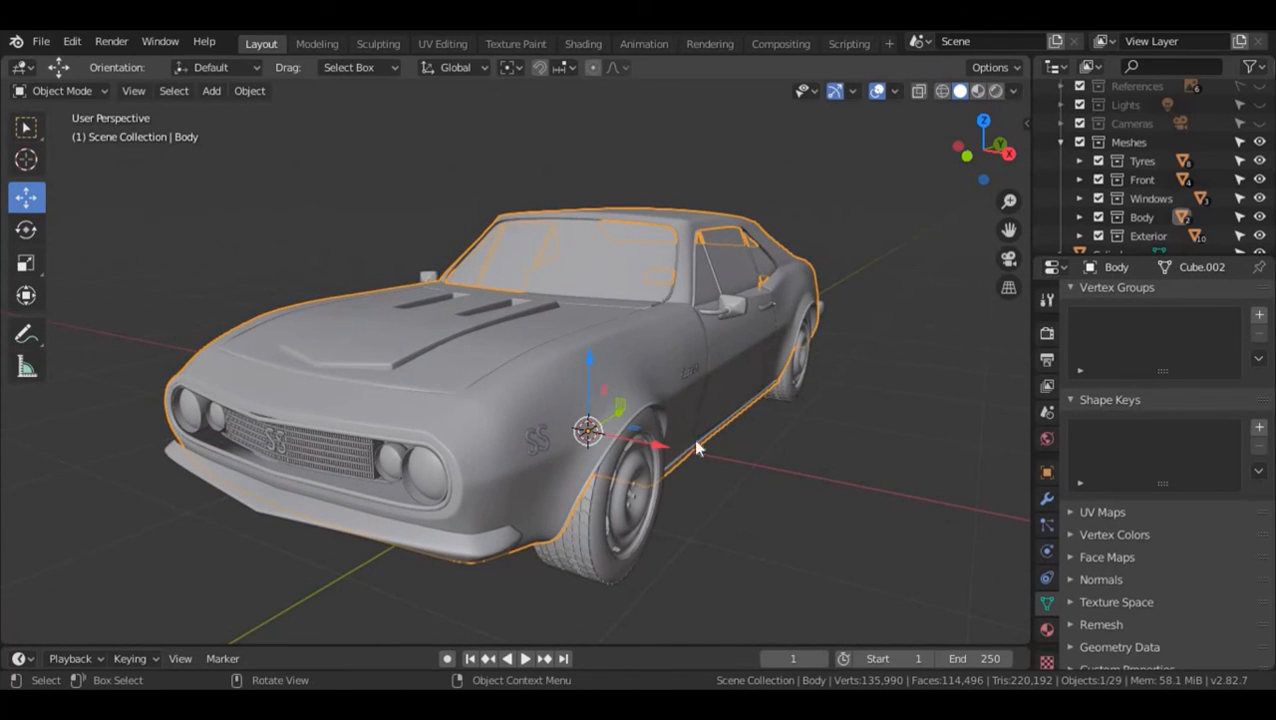
pyautogui.scroll(2, 668, 440)
pyautogui.scroll(-2, 668, 436)
pyautogui.moveTo(838, 491); pyautogui.dragTo(708, 488, button='middle')
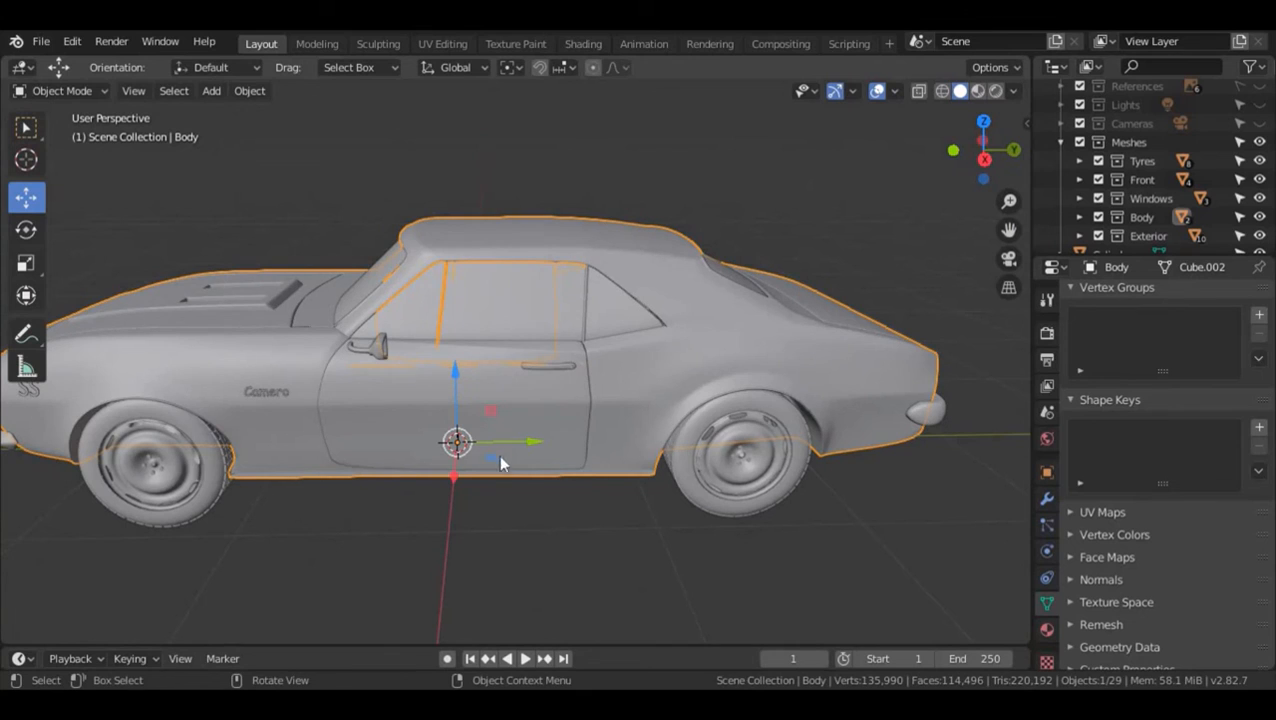
pyautogui.moveTo(680, 566); pyautogui.dragTo(610, 556, button='middle')
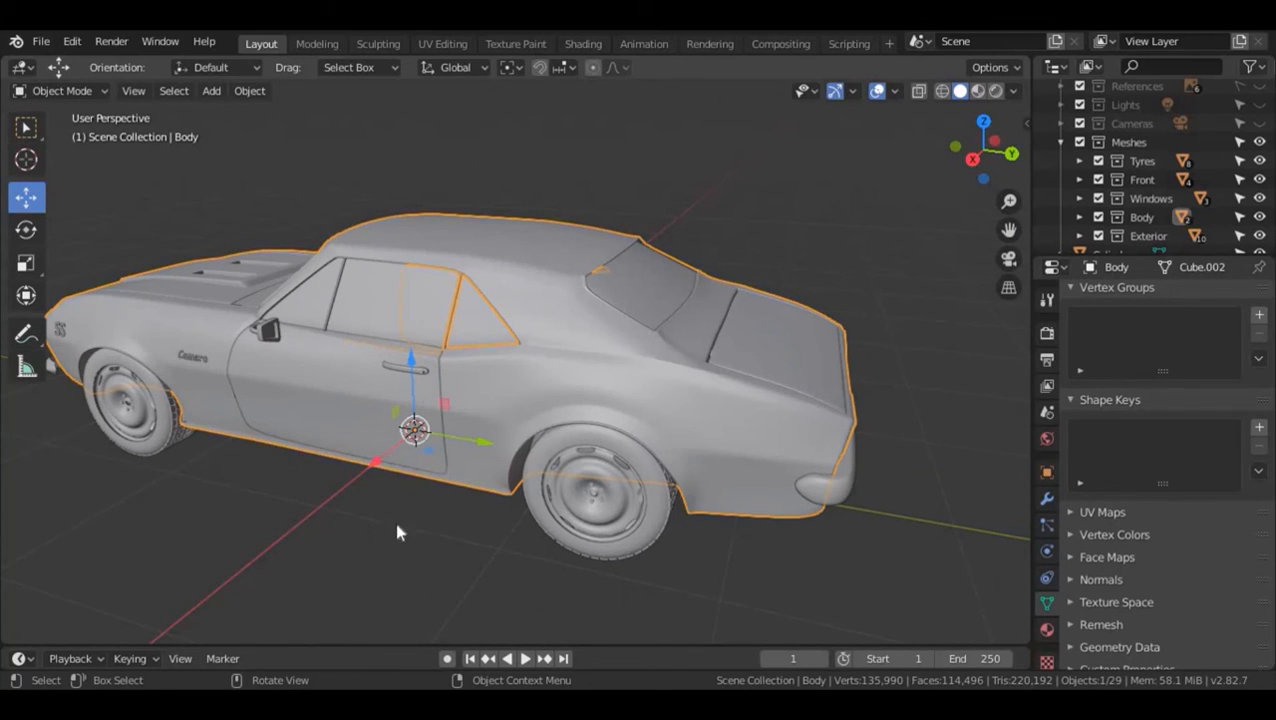
pyautogui.moveTo(728, 203); pyautogui.dragTo(826, 213, button='middle')
pyautogui.moveTo(498, 219); pyautogui.dragTo(744, 313, button='middle')
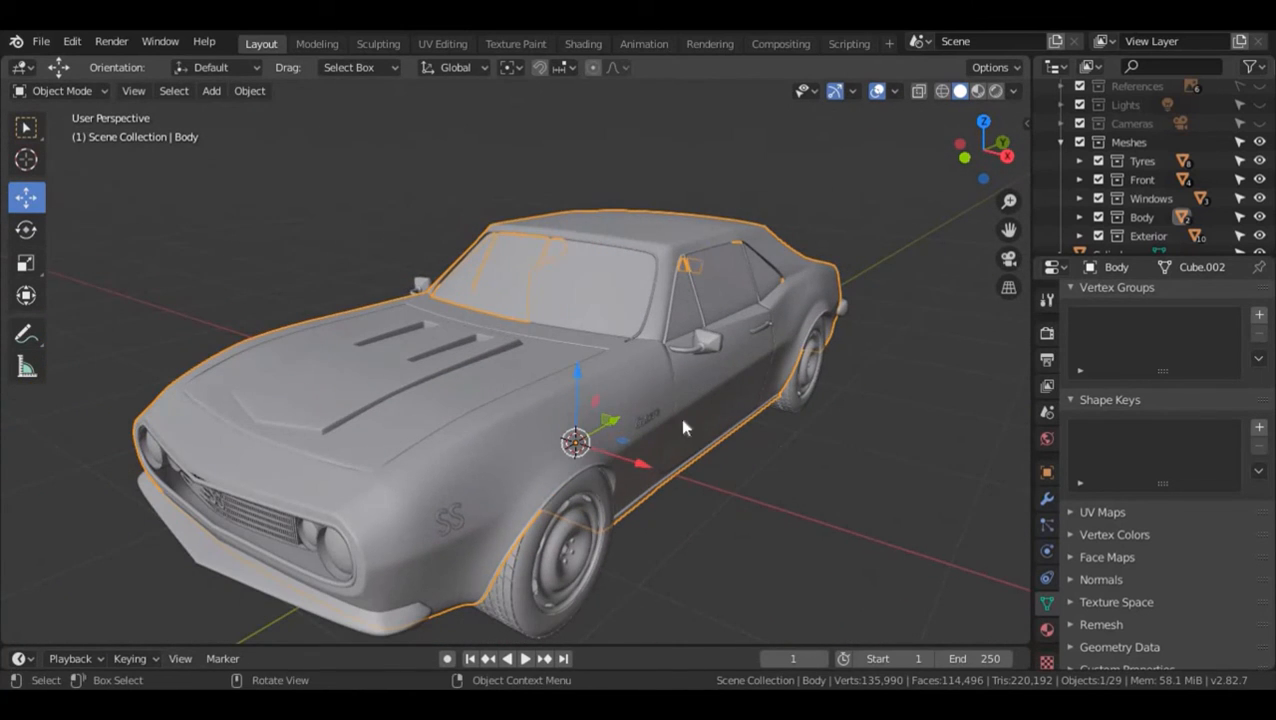
pyautogui.moveTo(800, 454); pyautogui.dragTo(626, 442, button='middle')
# - Shade the larger lower cylinder between the tail lights smooth and enable Auto Smooth at 30°
pyautogui.moveTo(796, 486); pyautogui.dragTo(545, 430, button='middle')
pyautogui.moveTo(781, 406)
pyautogui.mouseDown(button='middle')
pyautogui.moveTo(780, 376)
pyautogui.moveTo(792, 390)
pyautogui.mouseUp(button='middle')
pyautogui.scroll(6, 780, 384)
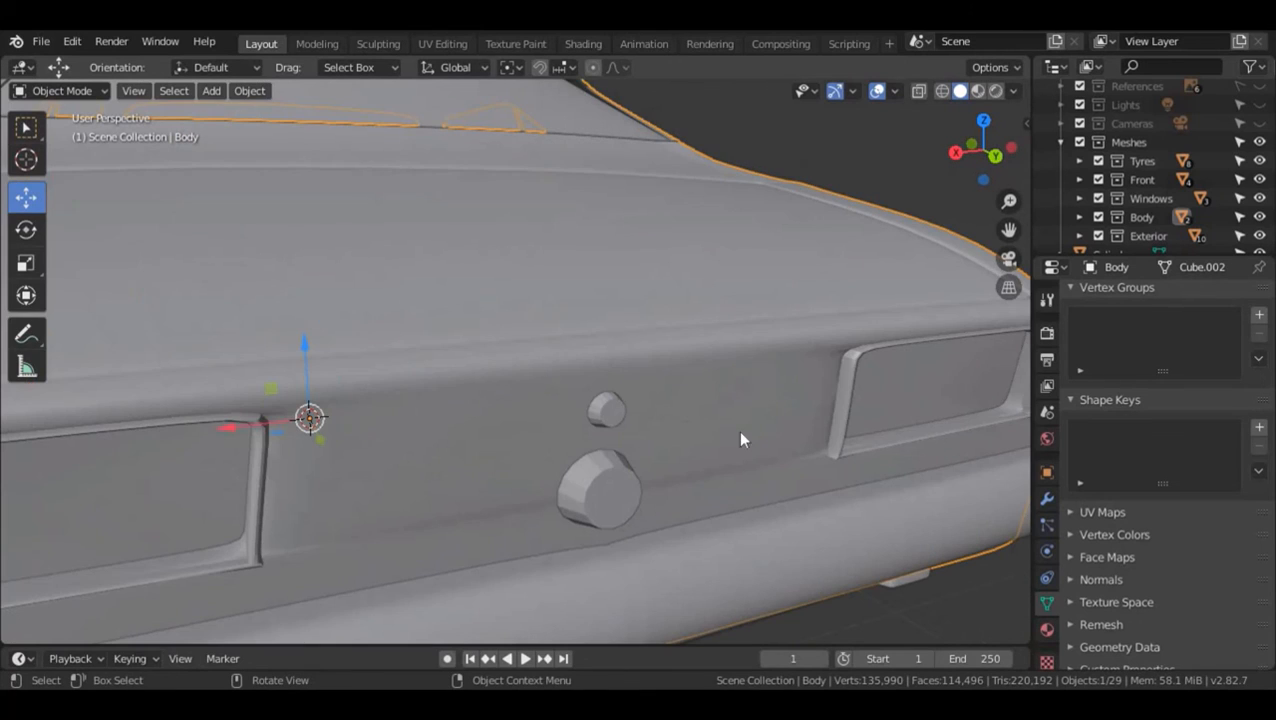
pyautogui.click(610, 507)
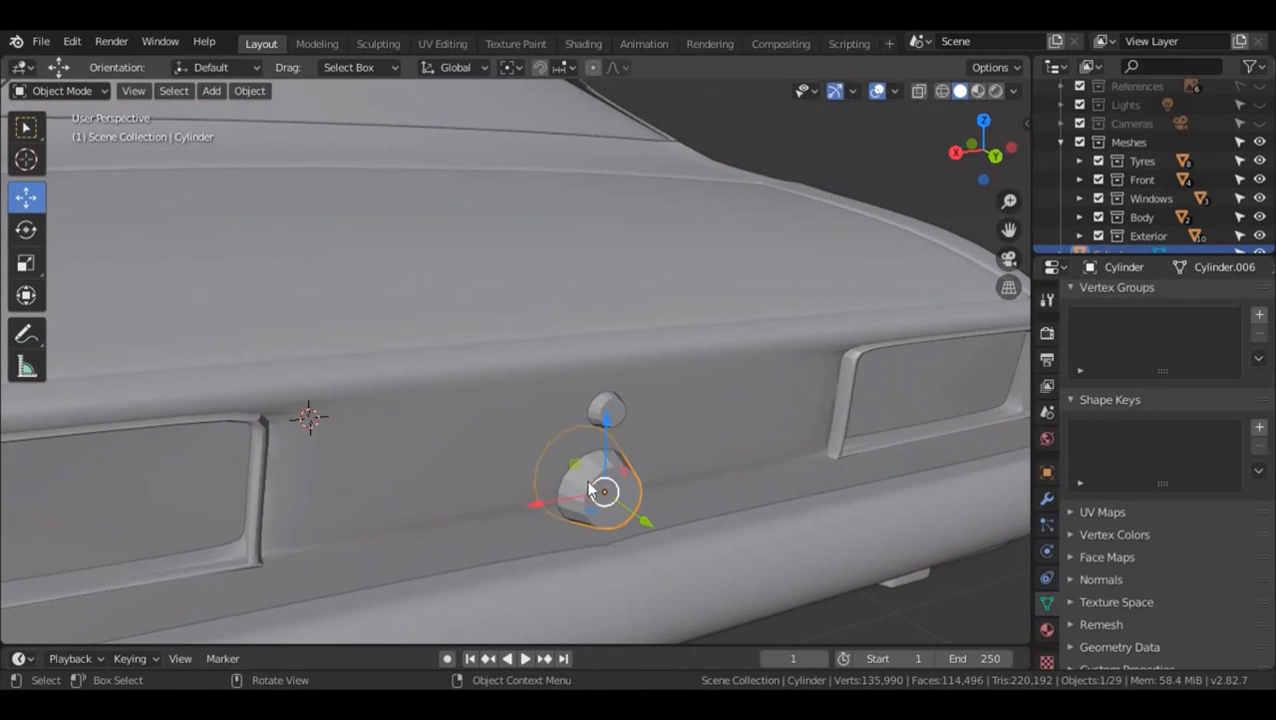
pyautogui.rightClick(586, 479)
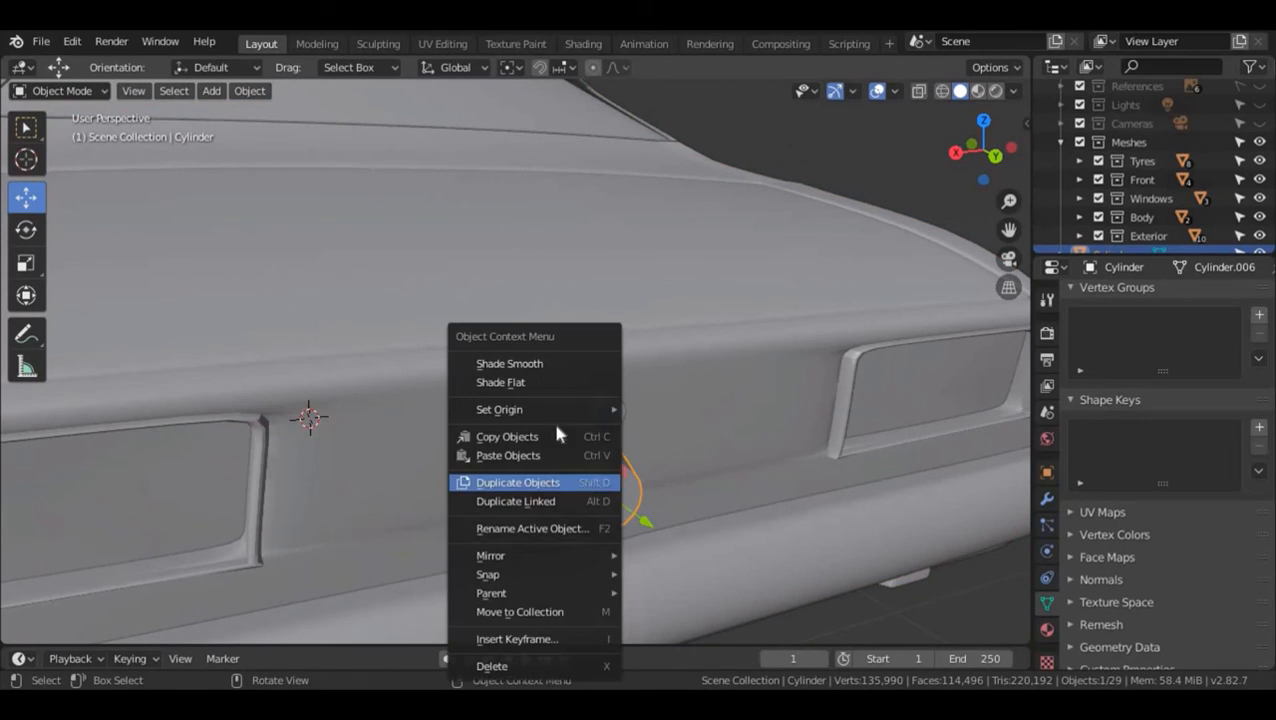
pyautogui.click(531, 367)
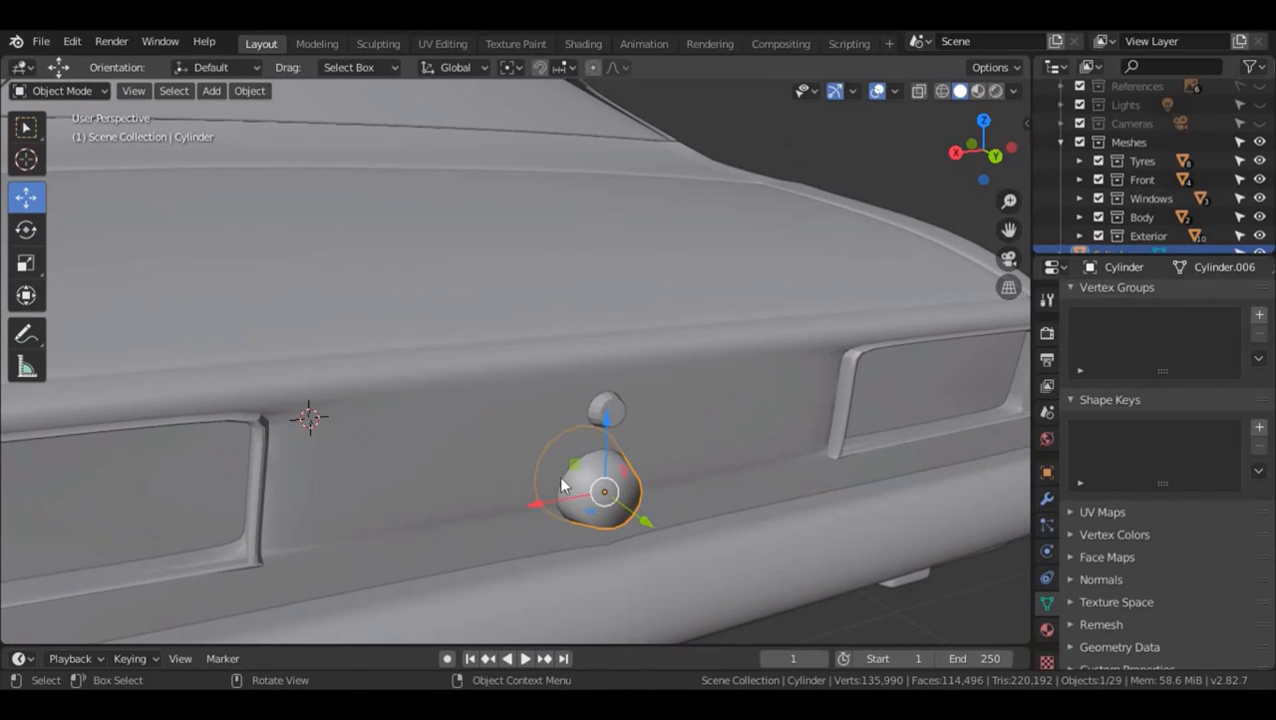
pyautogui.click(1076, 582)
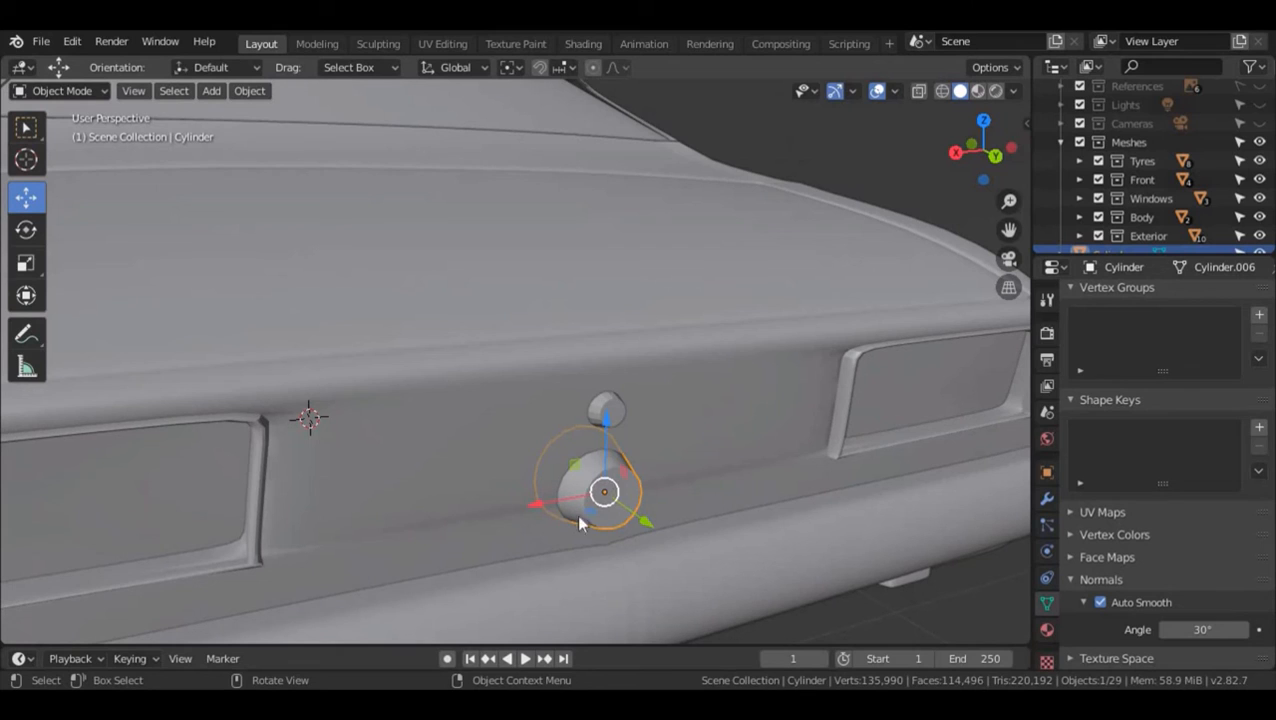
# - Shade the small upper cylinder on the rear panel smooth and enable Auto Smooth at 30°
pyautogui.click(606, 401)
pyautogui.rightClick(606, 401)
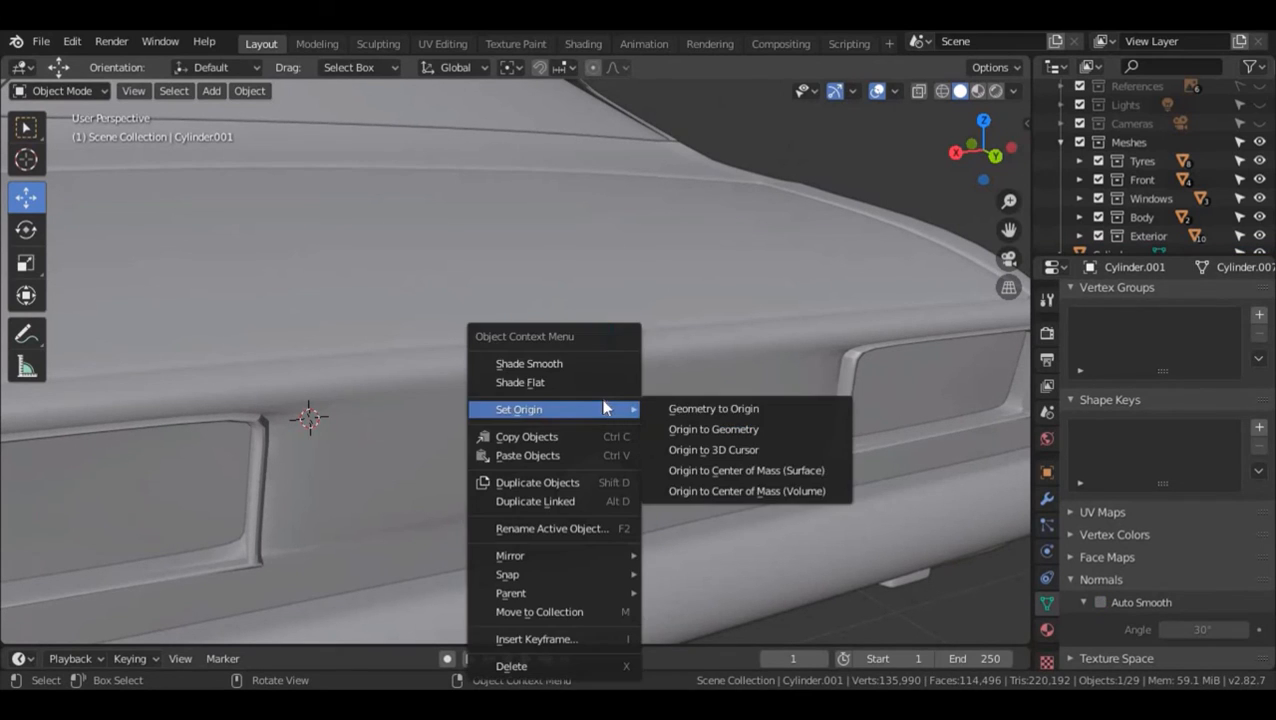
pyautogui.click(536, 362)
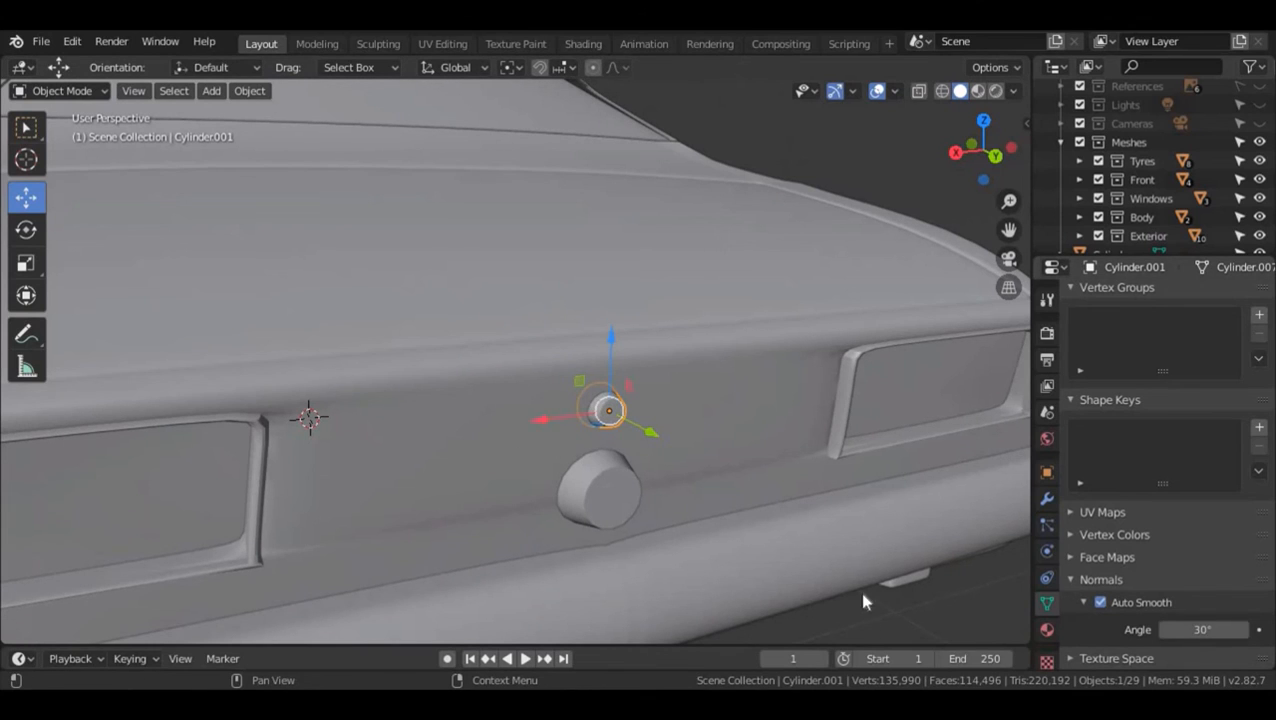
# - Inspect the complete car from the rear, front and side after the shading corrections
pyautogui.scroll(-8, 880, 514)
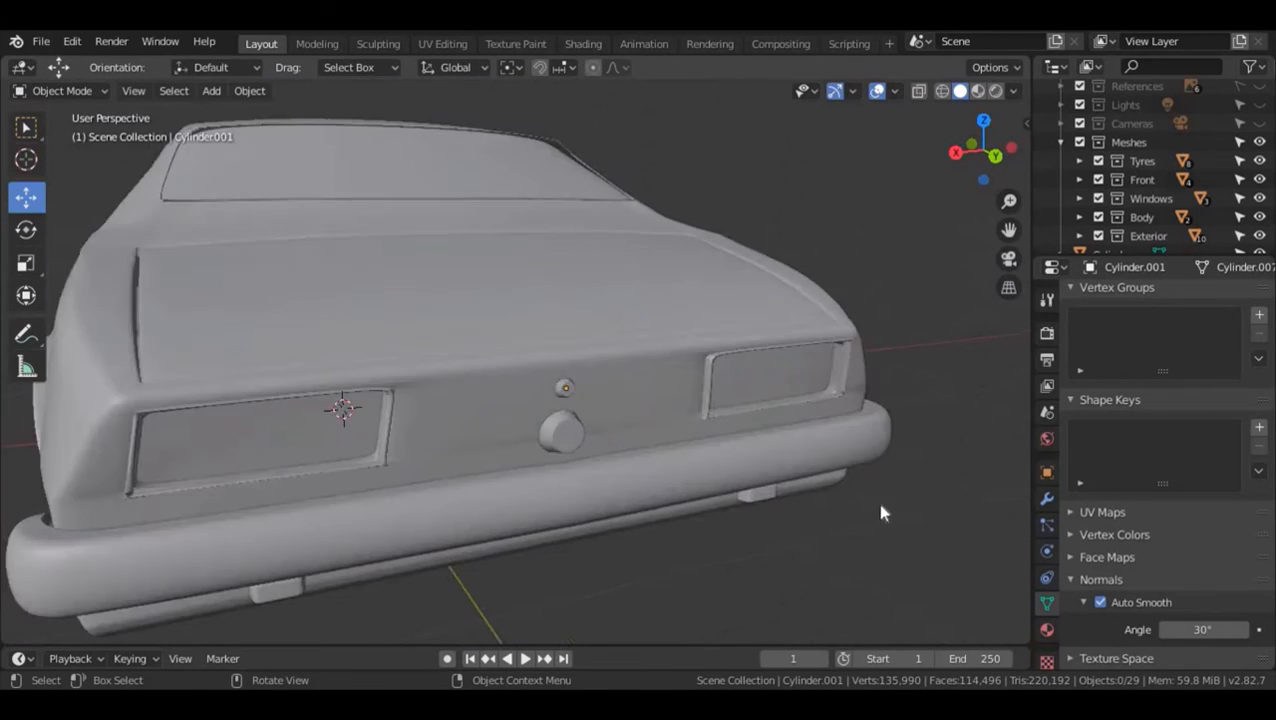
pyautogui.moveTo(509, 534); pyautogui.dragTo(767, 520, button='middle')
pyautogui.scroll(-3, 760, 500)
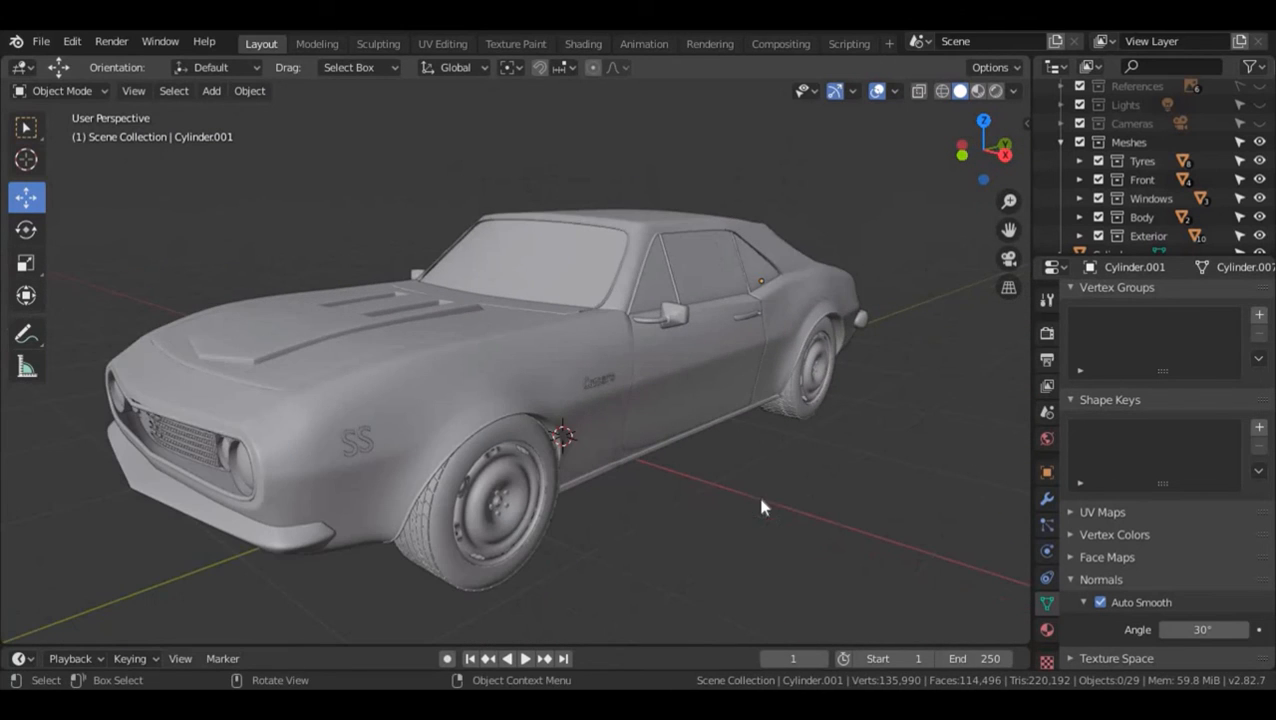
pyautogui.moveTo(683, 515); pyautogui.dragTo(428, 500, button='middle')
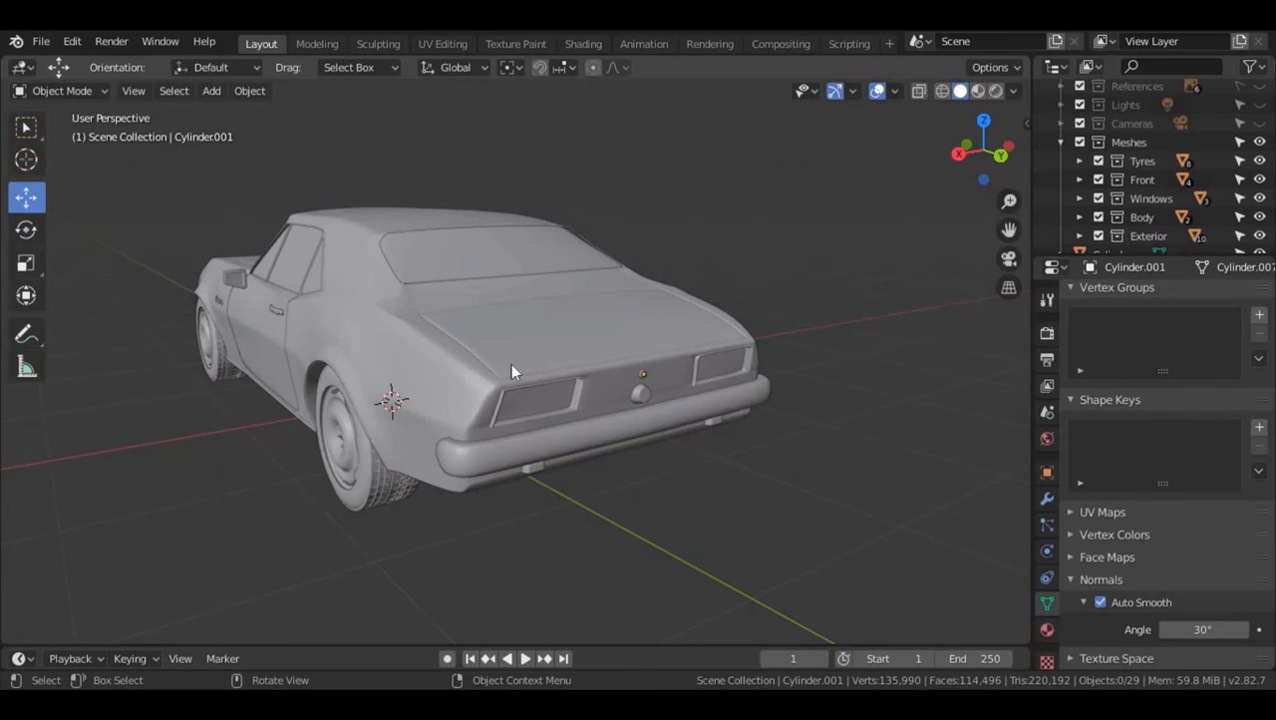
pyautogui.moveTo(825, 476); pyautogui.dragTo(446, 406, button='middle')
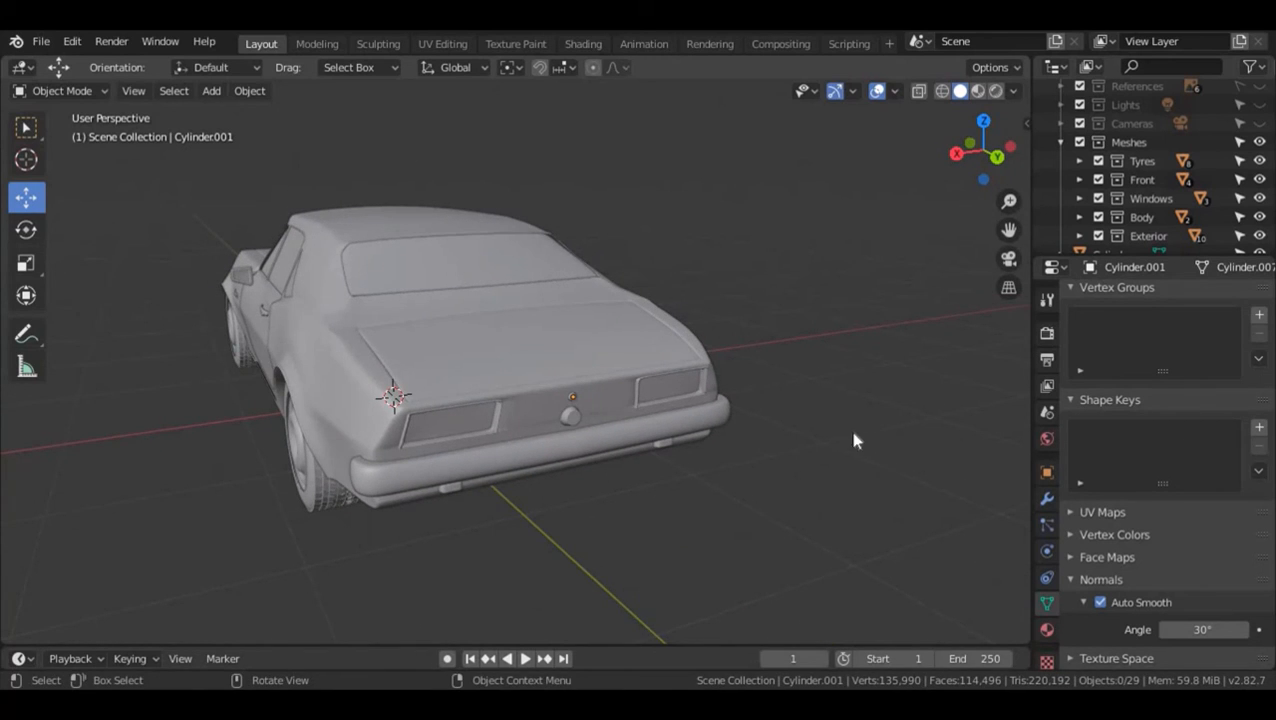
pyautogui.moveTo(853, 433)
pyautogui.mouseDown(button='middle')
pyautogui.moveTo(906, 427)
pyautogui.moveTo(805, 418)
pyautogui.moveTo(692, 439)
pyautogui.moveTo(852, 433)
pyautogui.mouseUp(button='middle')
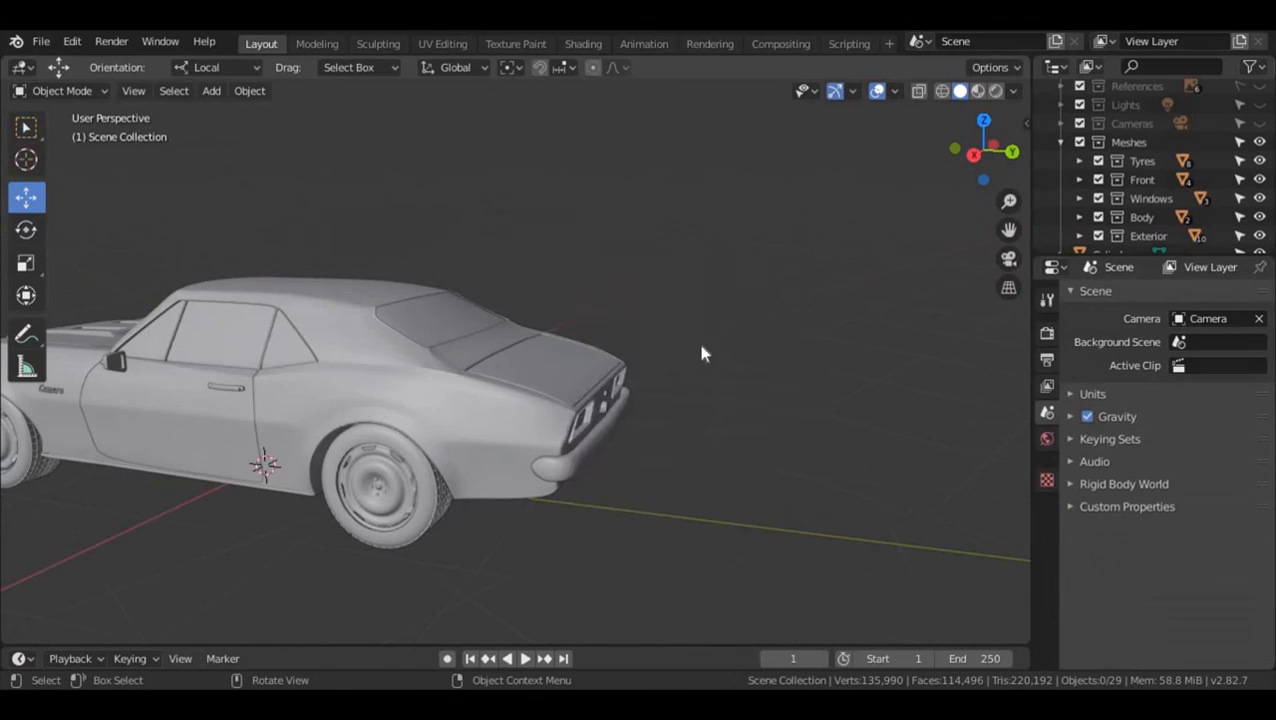
# - Add a cube as the spoiler's base mesh and flatten it along the Z axis
pyautogui.hotkey('shift', 'a')
pyautogui.click(770, 345)
pyautogui.press('s')
pyautogui.press('z')
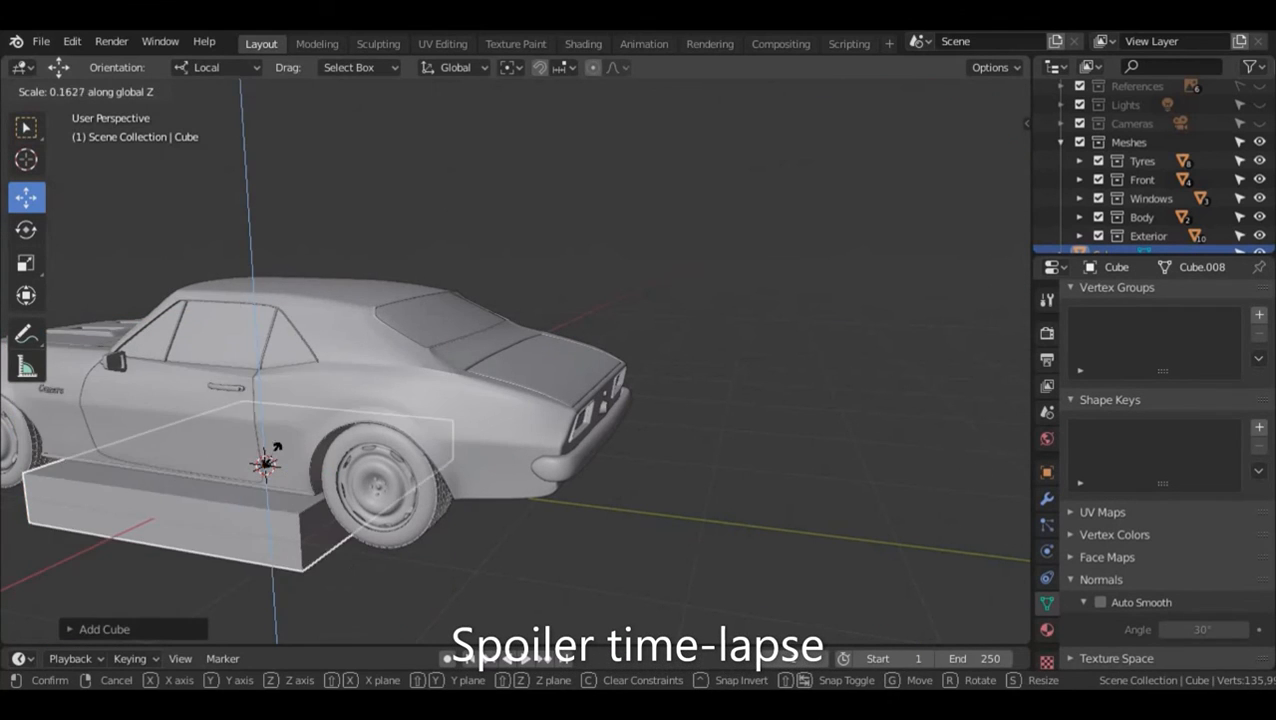
pyautogui.click(271, 479)
pyautogui.press('s')
pyautogui.press('z')
pyautogui.click(237, 473)
# - Narrow the flat block along the Y axis and thin it further in Z to form a slim bar
pyautogui.press('s')
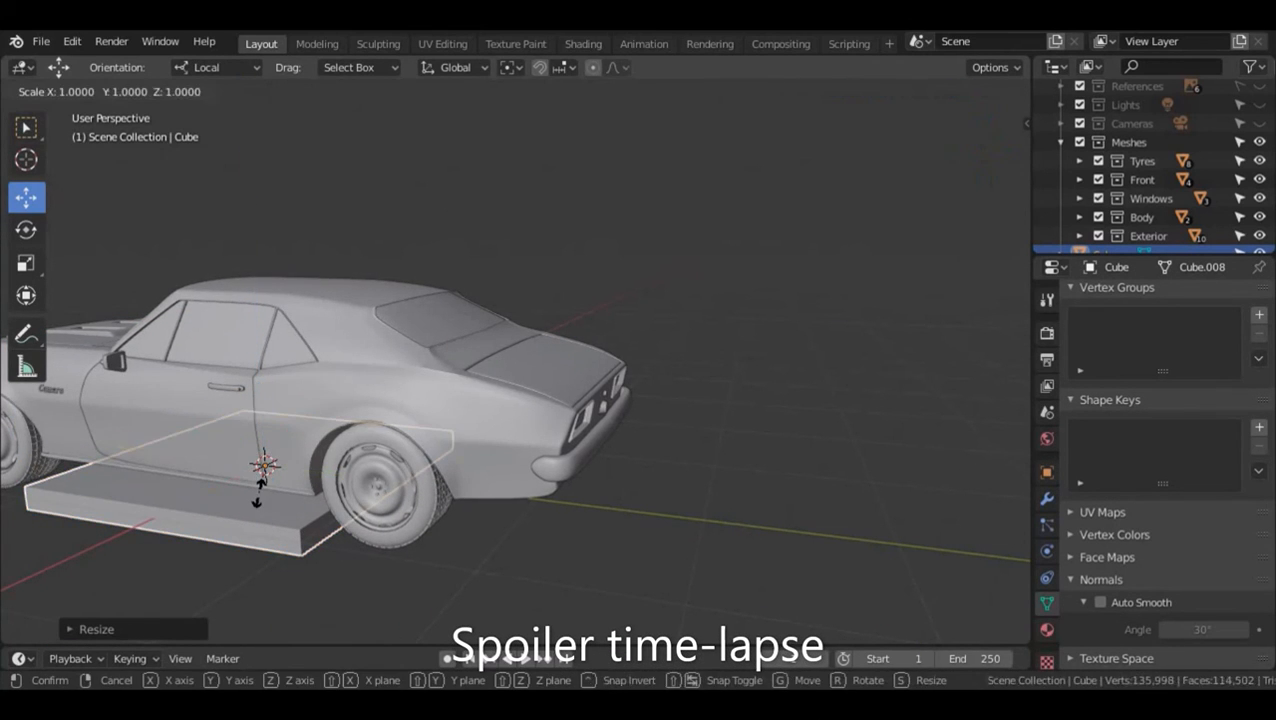
pyautogui.press('y')
pyautogui.click(255, 478)
pyautogui.press('s')
pyautogui.press('y')
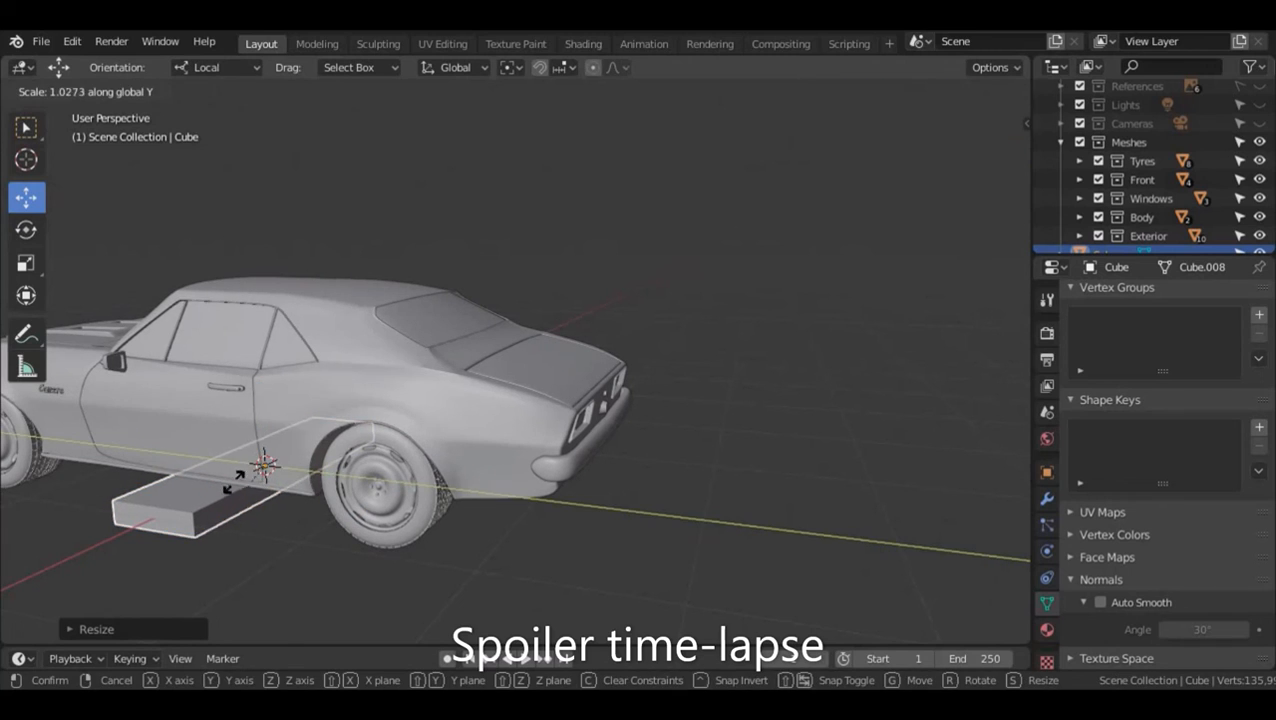
pyautogui.click(262, 468)
pyautogui.press('s')
pyautogui.press('z')
pyautogui.click(276, 472)
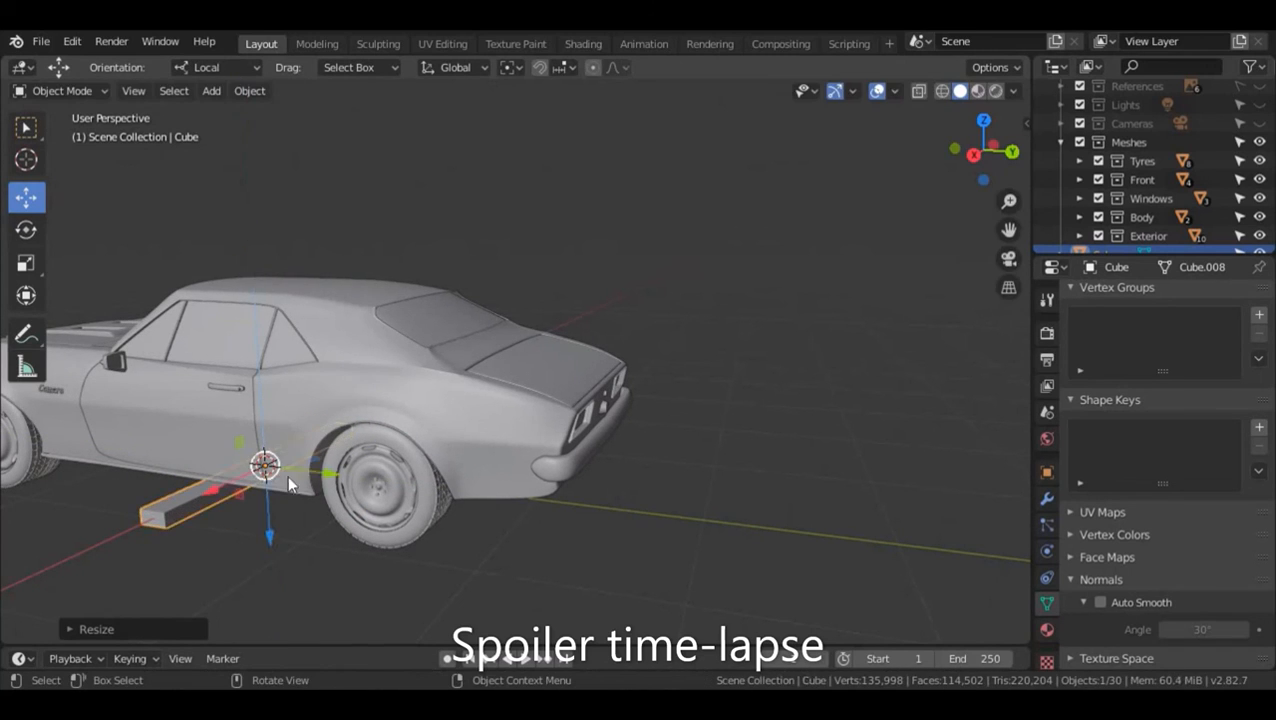
# - Move the bar onto the rear edge of the trunk lid and set the transform orientation to Default
pyautogui.click(288, 478)
pyautogui.click(163, 511)
pyautogui.moveTo(336, 473); pyautogui.dragTo(638, 516)
pyautogui.moveTo(581, 572); pyautogui.dragTo(583, 410)
pyautogui.moveTo(600, 435); pyautogui.dragTo(674, 453, button='middle')
pyautogui.scroll(3, 674, 453)
pyautogui.moveTo(657, 431); pyautogui.dragTo(657, 408)
pyautogui.moveTo(860, 450); pyautogui.dragTo(640, 410, button='middle')
pyautogui.click(212, 67)
pyautogui.click(212, 89)
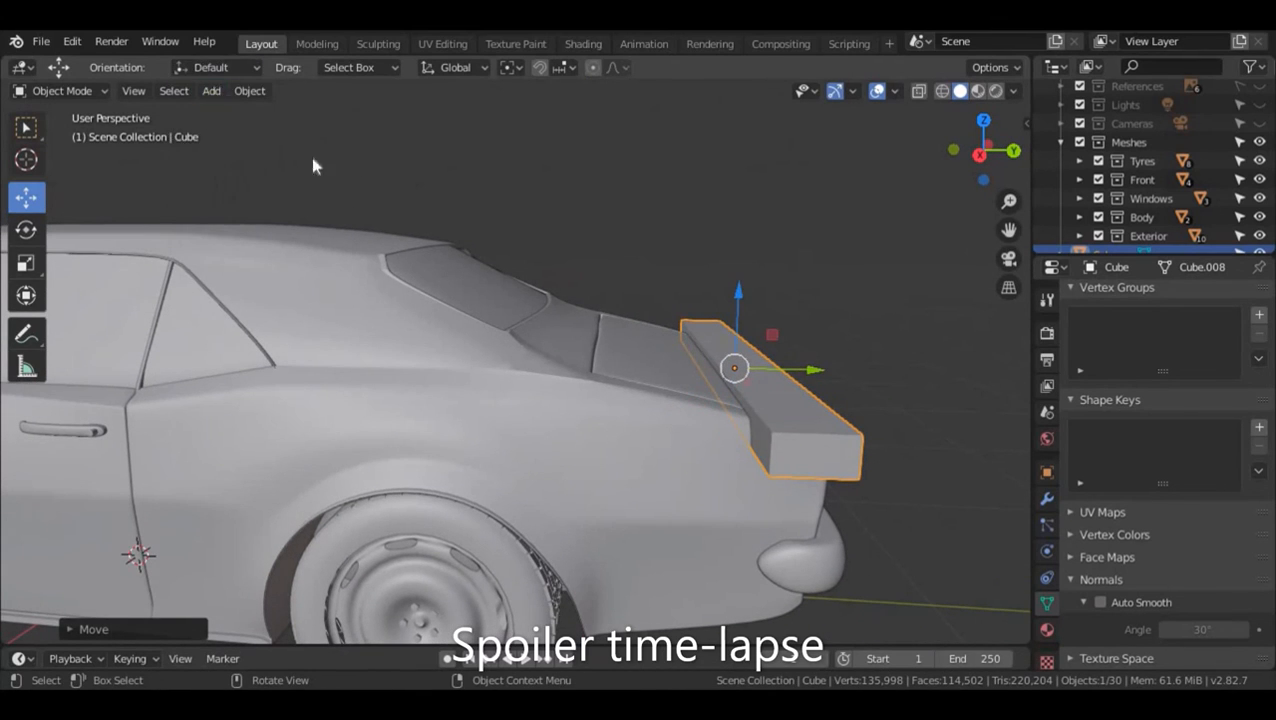
# - Raise the bar's lower front edge in Edit Mode to give the spoiler a wedge profile
pyautogui.press('Tab')
pyautogui.click(753, 453)
pyautogui.moveTo(713, 334); pyautogui.dragTo(714, 314)
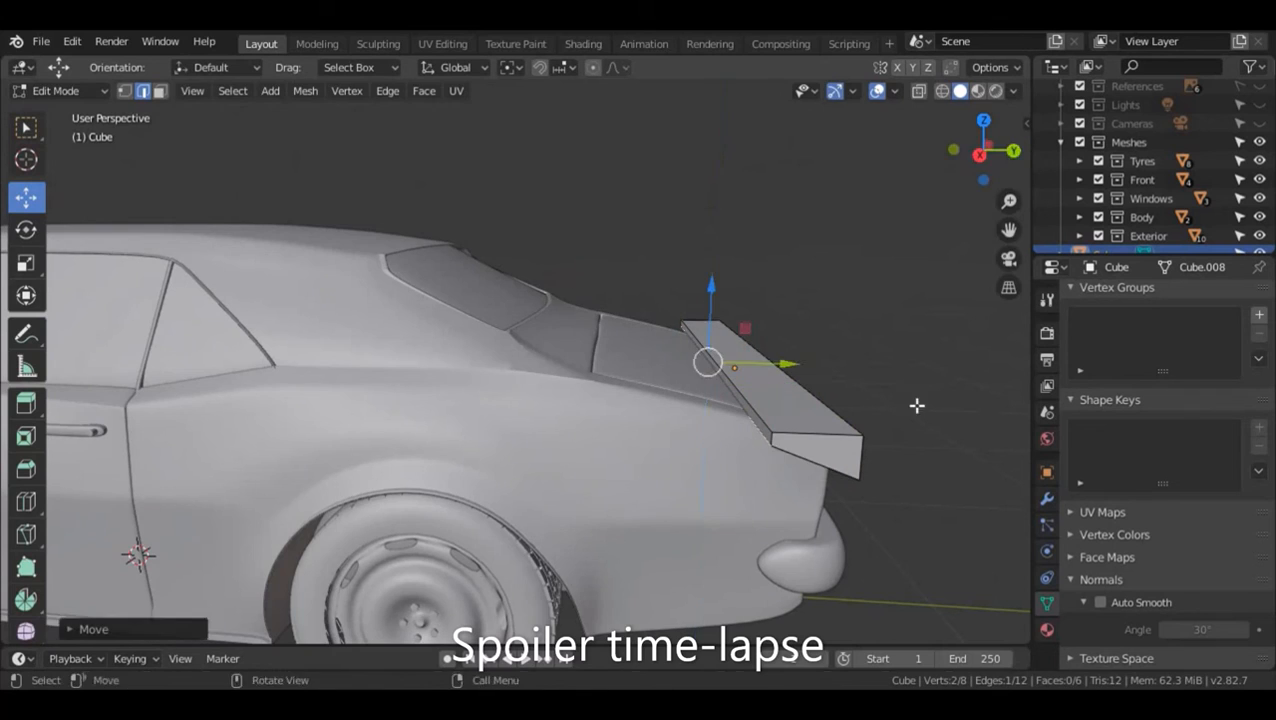
pyautogui.moveTo(917, 404); pyautogui.dragTo(822, 398, button='middle')
pyautogui.press('Tab')
# - Lift the spoiler slightly and scale it along the X axis to fit the trunk's width
pyautogui.moveTo(476, 316); pyautogui.dragTo(477, 306)
pyautogui.press('s')
pyautogui.press('x')
pyautogui.click(503, 332)
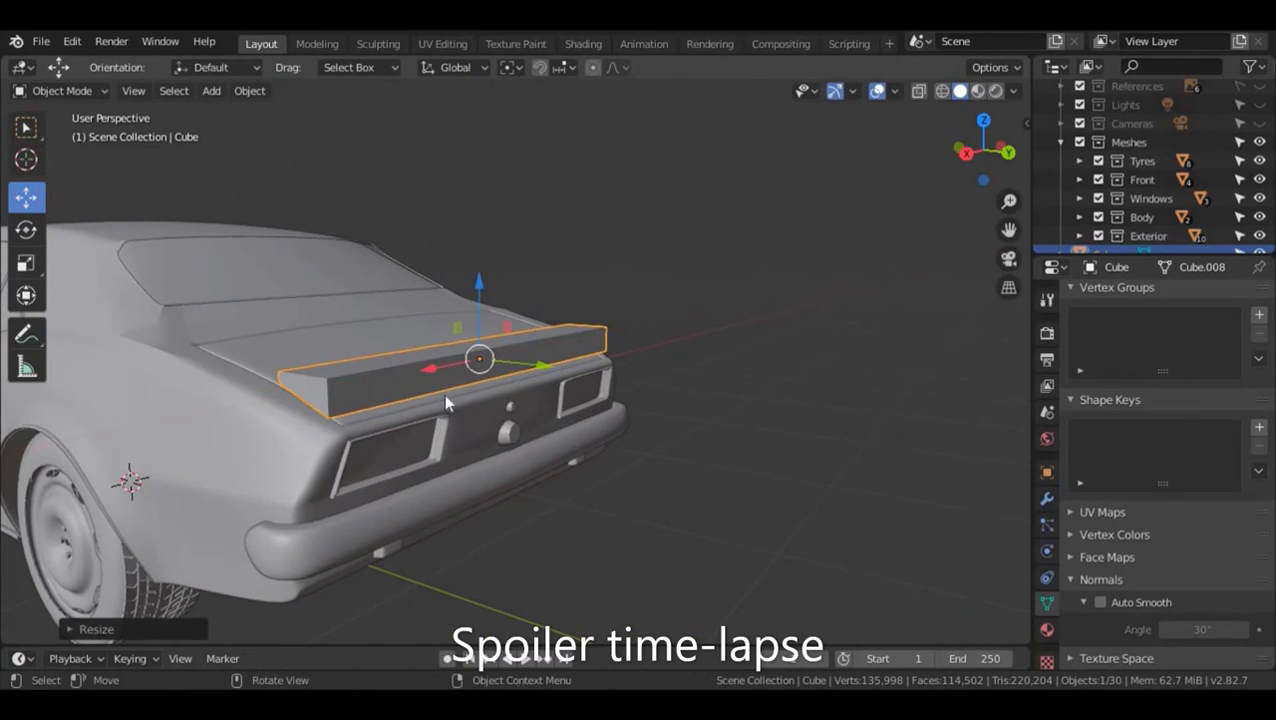
# - Add a centred loop cut that splits the spoiler into two halves across its length
pyautogui.moveTo(444, 394); pyautogui.dragTo(529, 472, button='middle')
pyautogui.press('Tab')
pyautogui.hotkey('ctrl', 'r')
pyautogui.click(660, 382)
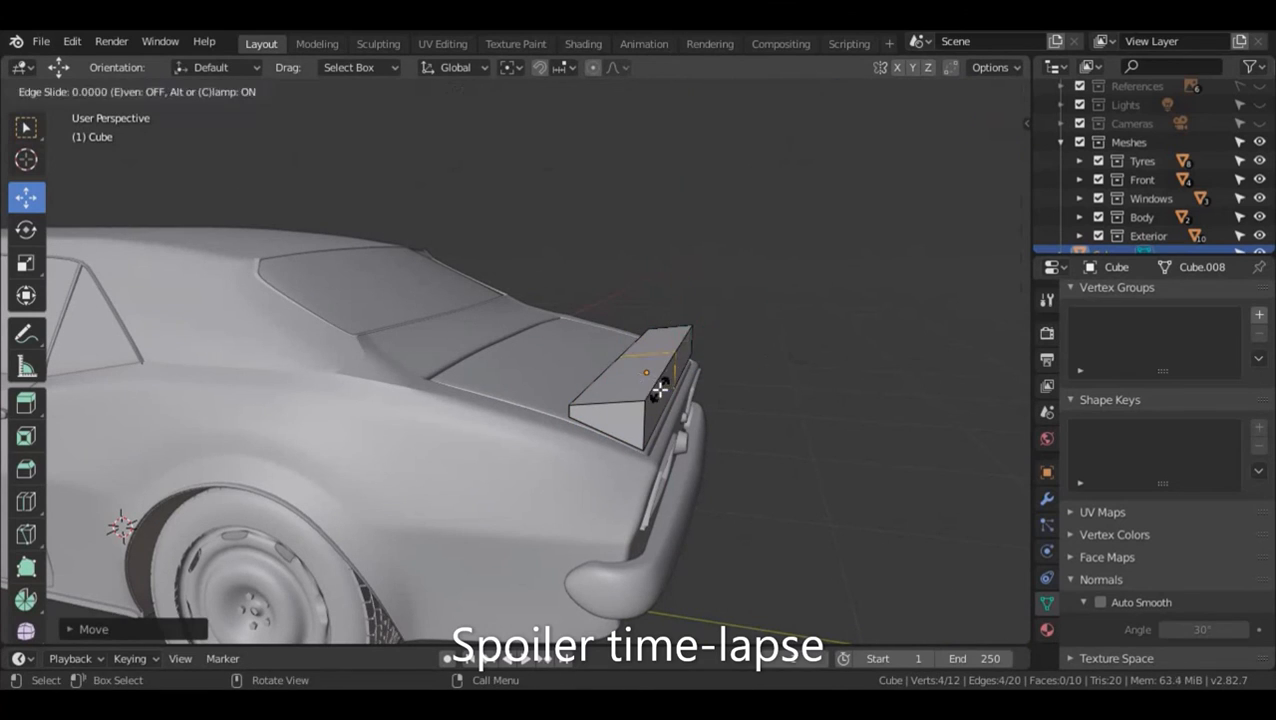
pyautogui.rightClick(661, 382)
# - Delete all faces of the spoiler's far half, including the leftover strip on the trunk lid
pyautogui.moveTo(716, 408); pyautogui.dragTo(672, 417, button='middle')
pyautogui.press('3')
pyautogui.hotkey('shift', 'z')
pyautogui.moveTo(604, 419); pyautogui.dragTo(478, 296)
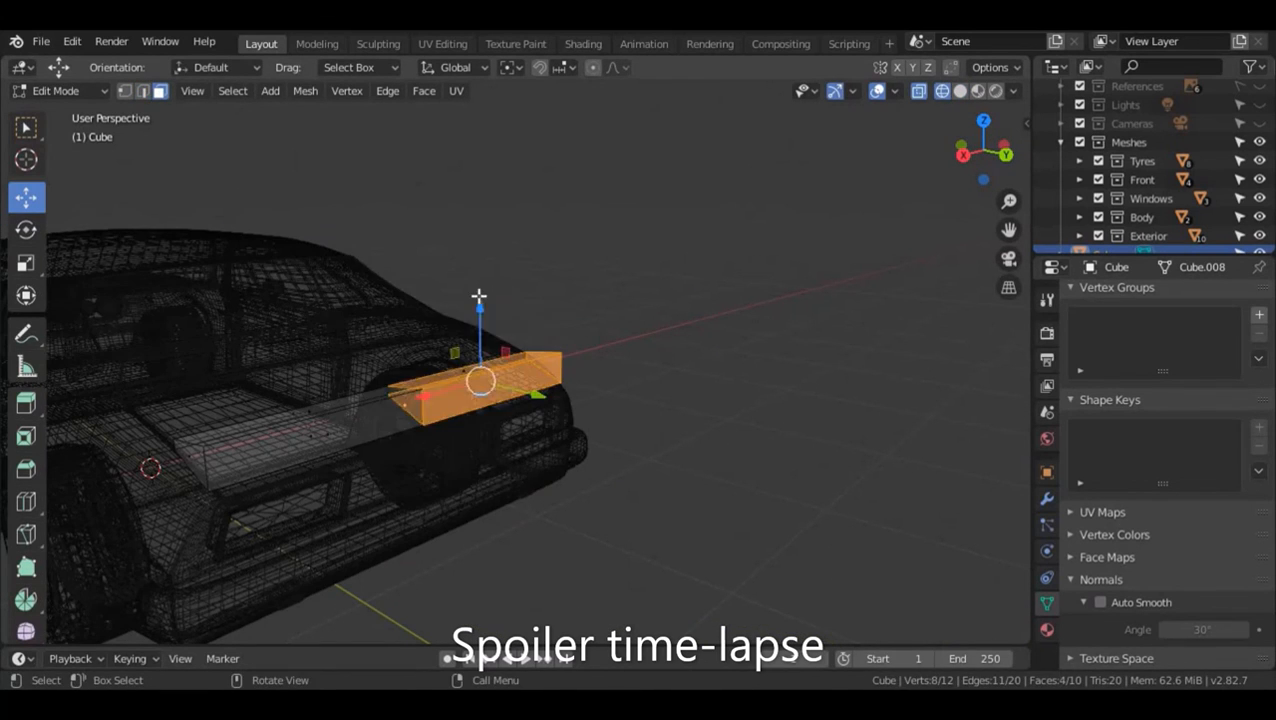
pyautogui.press('x')
pyautogui.click(479, 295)
pyautogui.hotkey('shift', 'z')
pyautogui.click(507, 363)
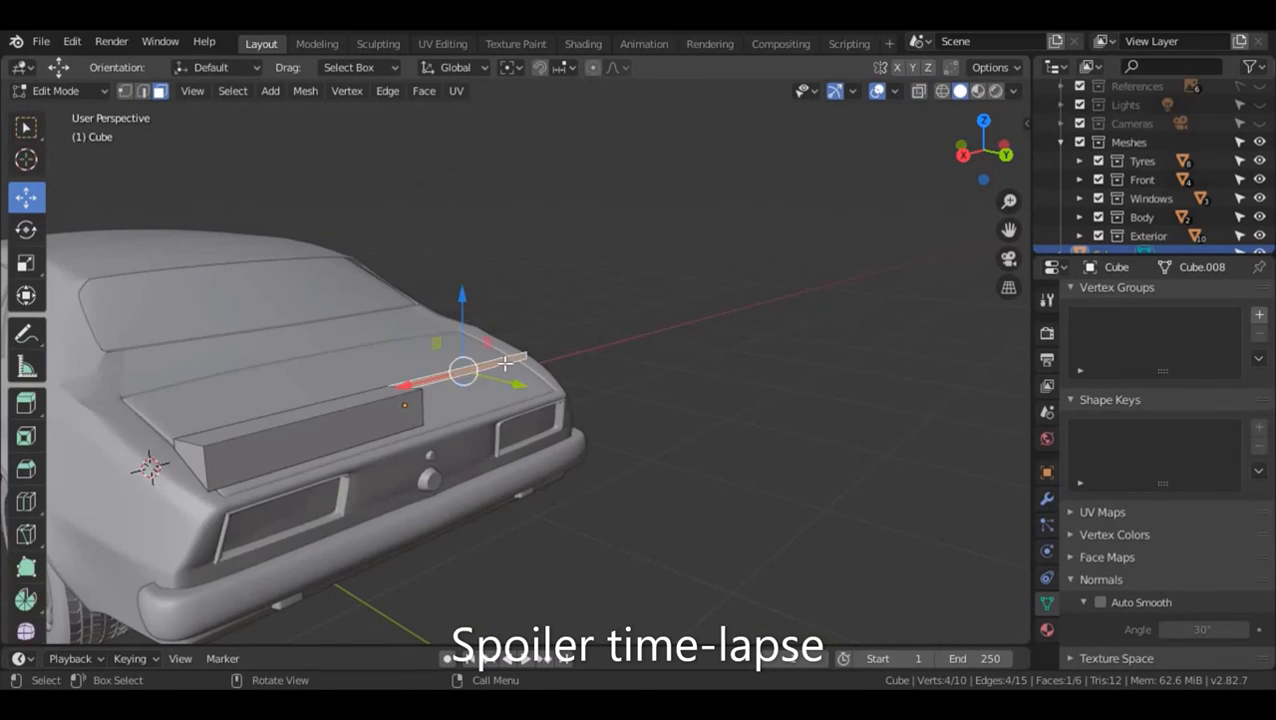
pyautogui.press('x')
pyautogui.click(508, 364)
# - Add a lengthwise loop cut near the spoiler's rear face and undo the trial lift of an edge
pyautogui.moveTo(488, 481); pyautogui.dragTo(524, 484, button='middle')
pyautogui.click(592, 424)
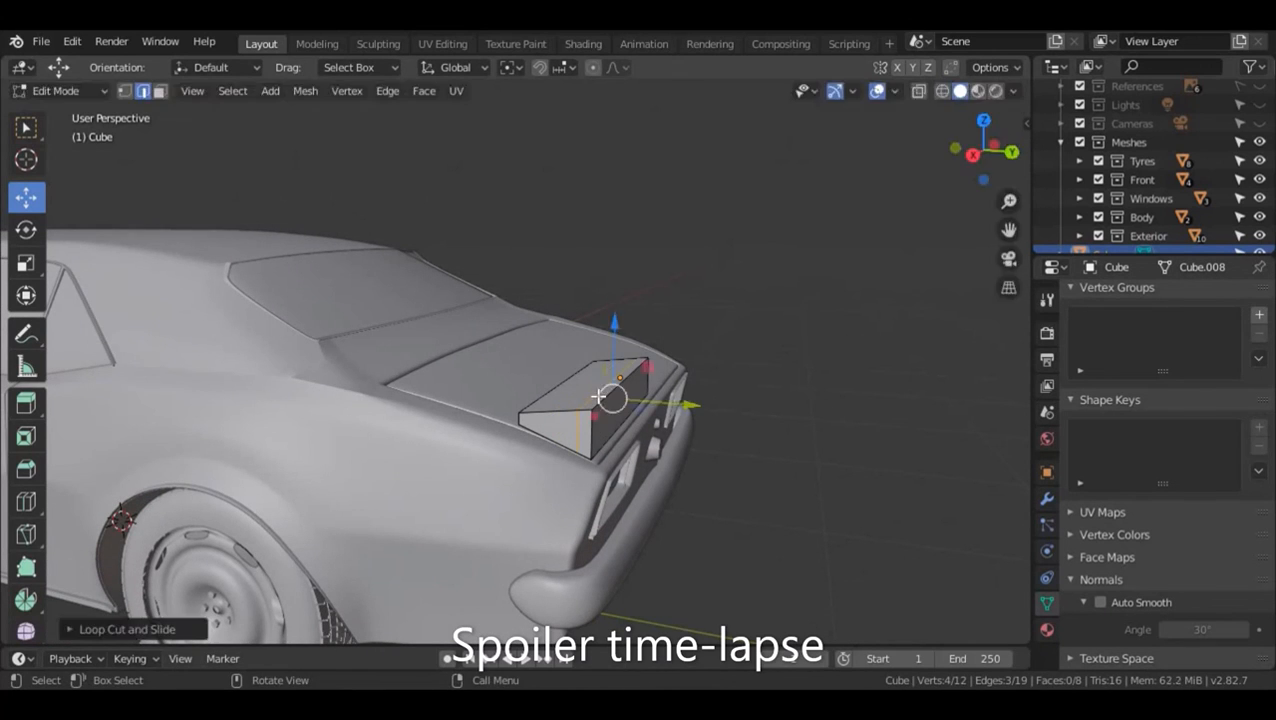
pyautogui.click(606, 389)
pyautogui.moveTo(615, 340); pyautogui.dragTo(615, 335)
pyautogui.hotkey('ctrl', 'z')
# - Raise the spoiler's bottom rear edge along the Z axis
pyautogui.moveTo(718, 548); pyautogui.dragTo(715, 514, button='middle')
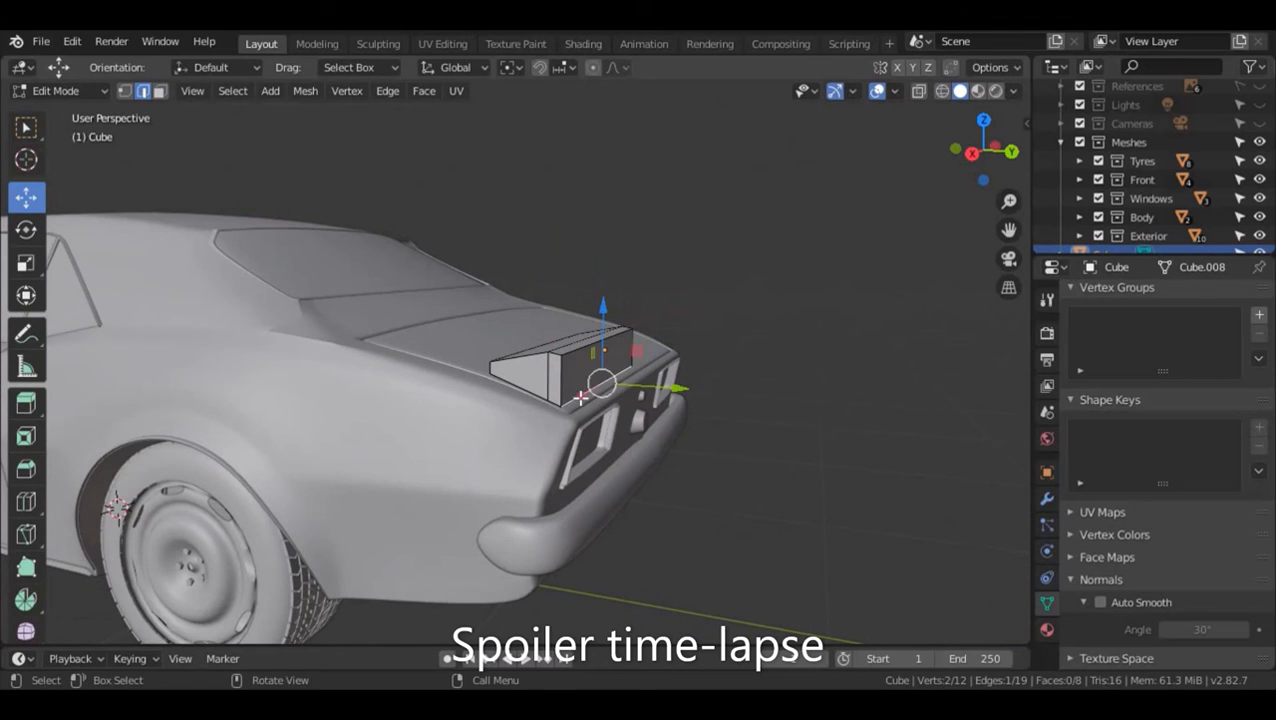
pyautogui.hotkey('shift', 'z')
pyautogui.hotkey('shift', 'z')
pyautogui.moveTo(598, 330); pyautogui.dragTo(598, 314)
# - Add a crosswise loop cut and slide it close to the spoiler's outer end
pyautogui.scroll(2, 718, 461)
pyautogui.moveTo(718, 461); pyautogui.dragTo(672, 456, button='middle')
pyautogui.hotkey('ctrl', 'r')
pyautogui.click(439, 405)
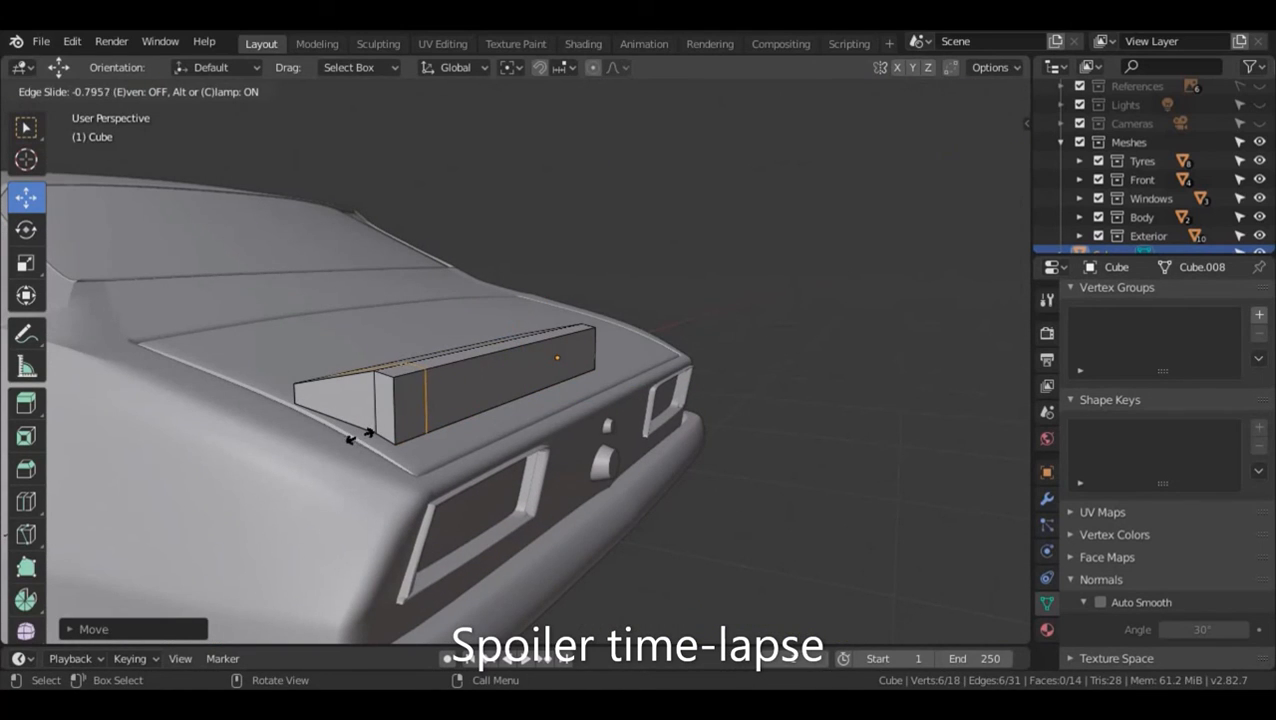
pyautogui.click(358, 437)
# - Select the two lower edges at the spoiler's outer rear corner and raise them by about 0.01 m
pyautogui.press('2')
pyautogui.moveTo(439, 436); pyautogui.dragTo(600, 240, button='middle')
pyautogui.scroll(5, 647, 269)
pyautogui.click(762, 218)
pyautogui.keyDown('shift'); pyautogui.click(720, 142); pyautogui.keyUp('shift')
pyautogui.moveTo(765, 150); pyautogui.dragTo(766, 142)
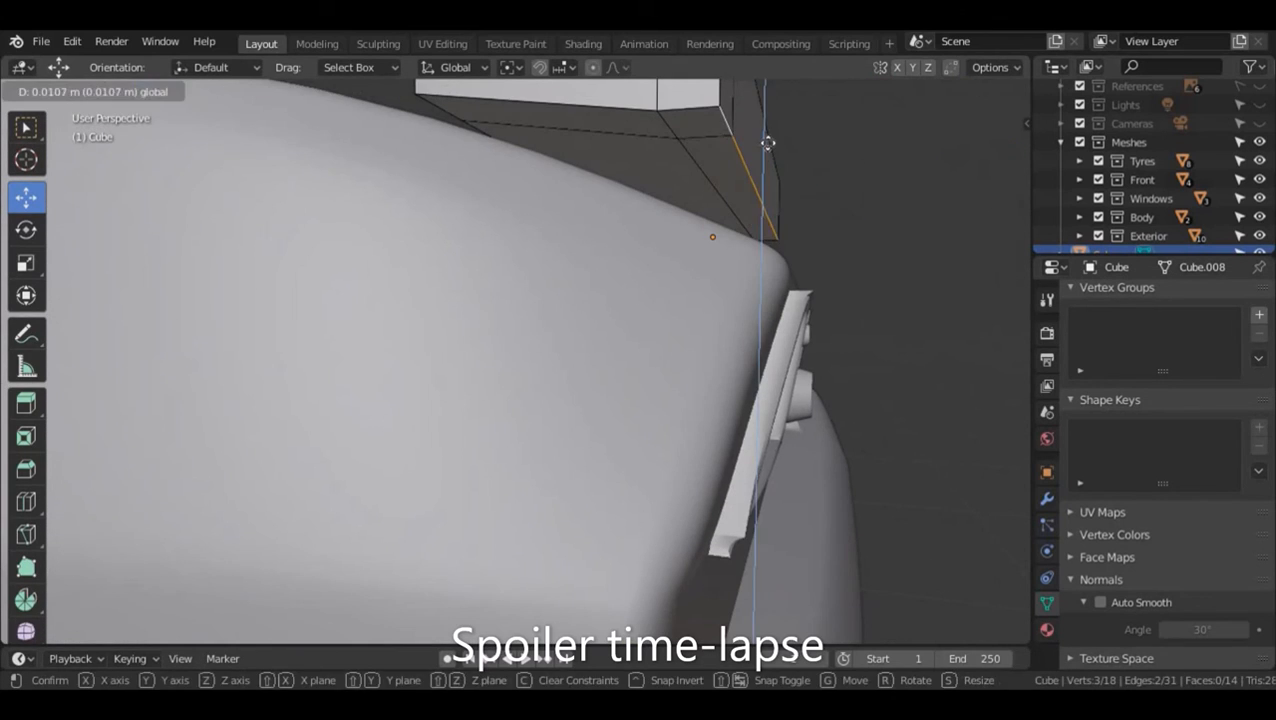
# - Extrude the bottom face at the outer rear corner about 0.05 m down to form a supporting leg
pyautogui.scroll(-5, 766, 142)
pyautogui.moveTo(600, 175); pyautogui.dragTo(569, 188, button='middle')
pyautogui.press('e')
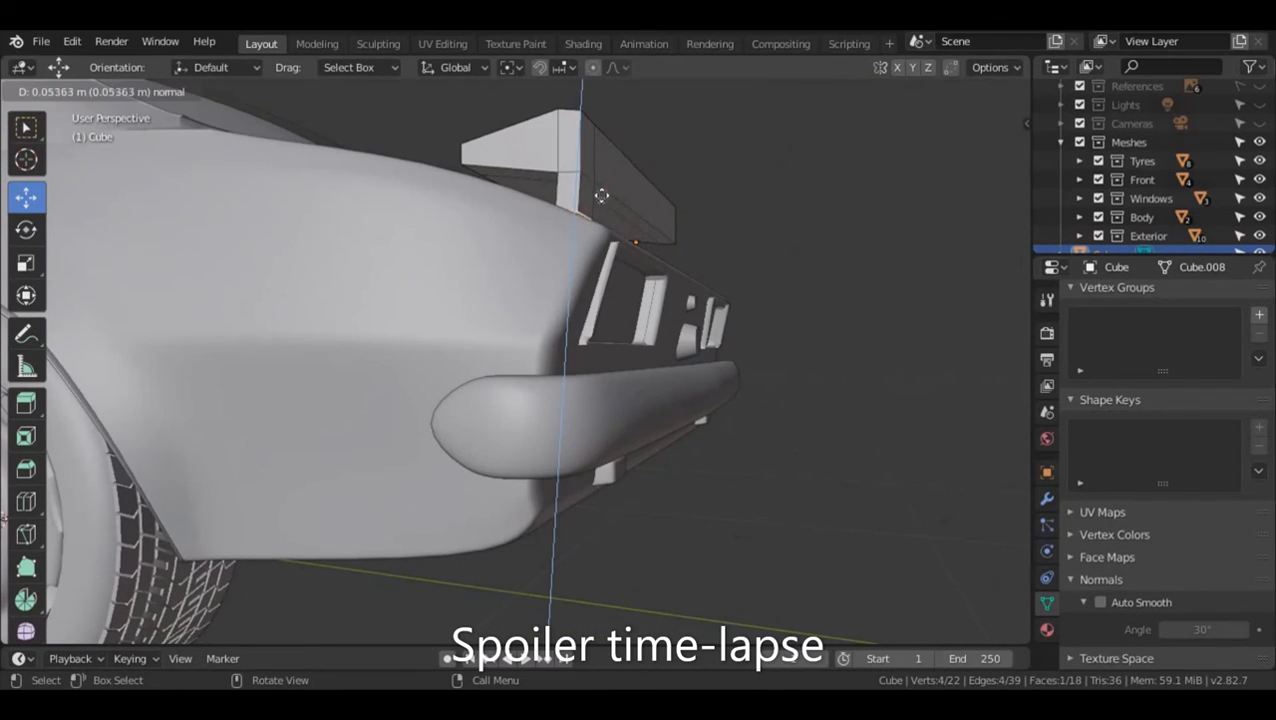
pyautogui.click(601, 200)
# - Add a lengthwise supporting loop cut on the spoiler's side just in front of the leg
pyautogui.moveTo(808, 225); pyautogui.dragTo(795, 254, button='middle')
pyautogui.scroll(-2, 780, 262)
pyautogui.moveTo(725, 283)
pyautogui.mouseDown(button='middle')
pyautogui.moveTo(758, 293)
pyautogui.moveTo(719, 304)
pyautogui.mouseUp(button='middle')
pyautogui.scroll(3, 640, 350)
pyautogui.moveTo(563, 386); pyautogui.dragTo(577, 398, button='middle')
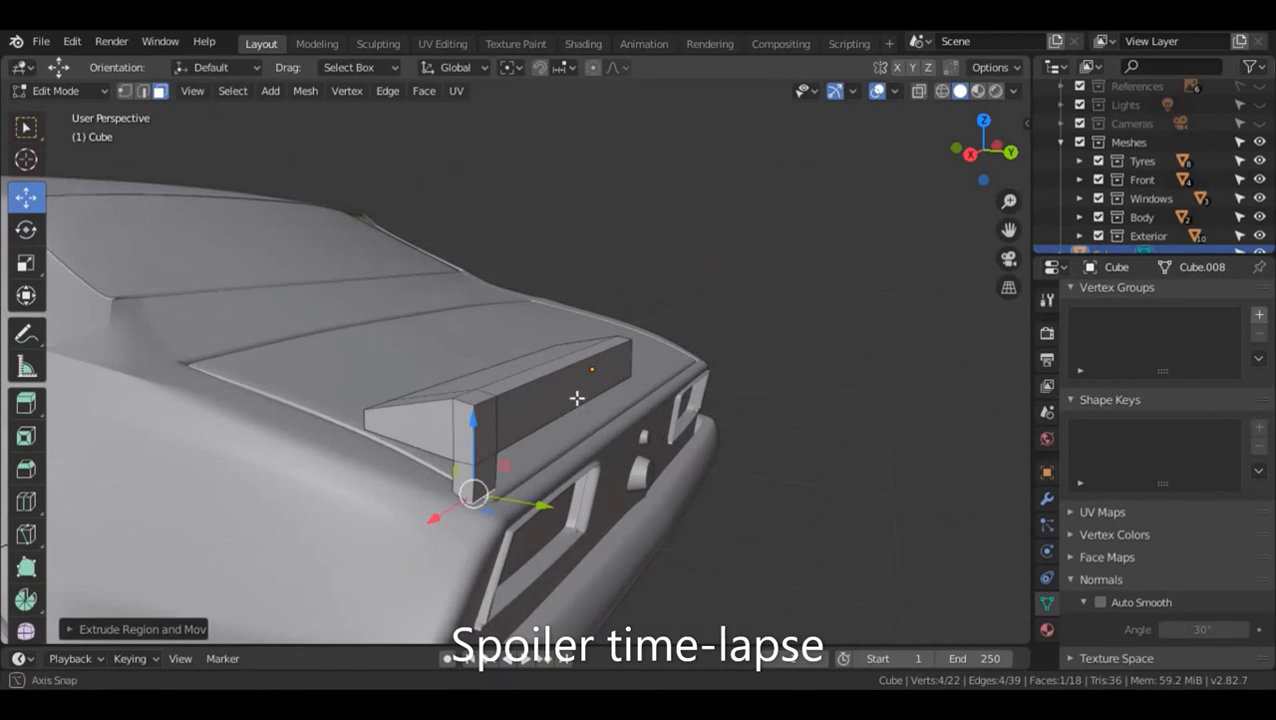
pyautogui.hotkey('ctrl', 'r')
pyautogui.click(434, 437)
pyautogui.click(471, 438)
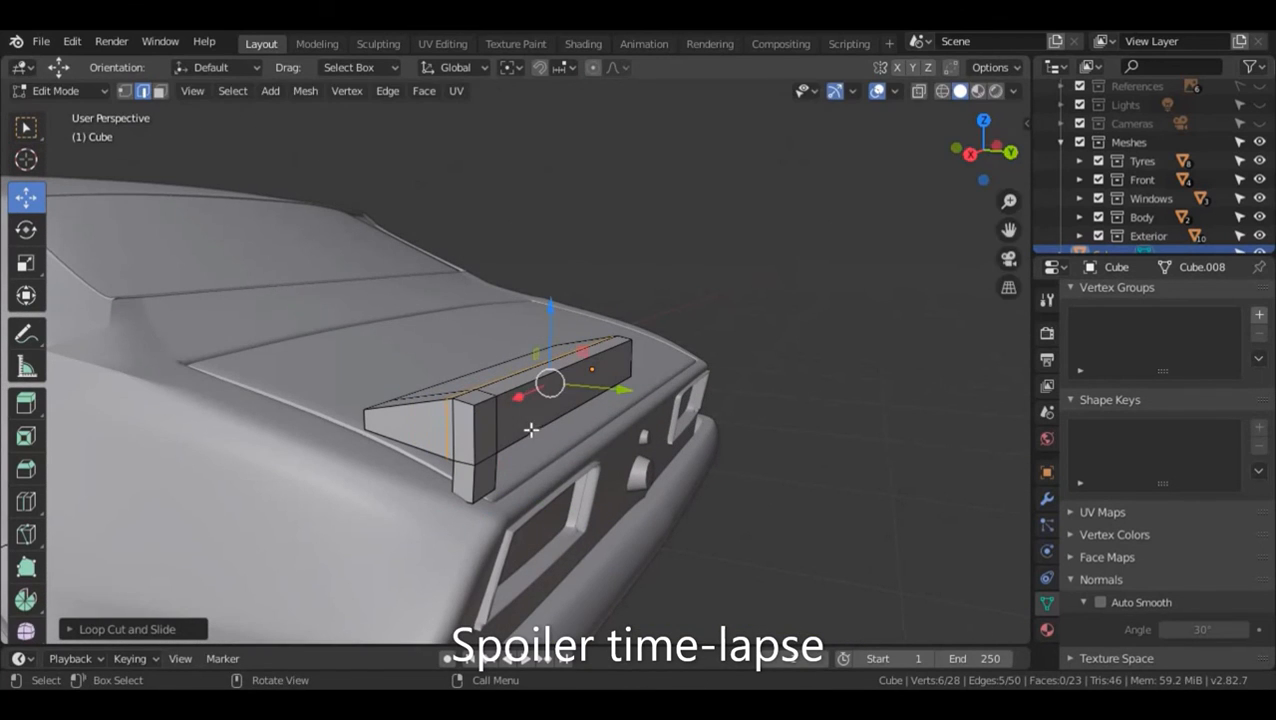
pyautogui.click(447, 462)
# - Add supporting loop cuts beside the leg's inner edge and along the spoiler's lower edge above the leg
pyautogui.hotkey('ctrl', 'r')
pyautogui.click(487, 449)
pyautogui.click(498, 447)
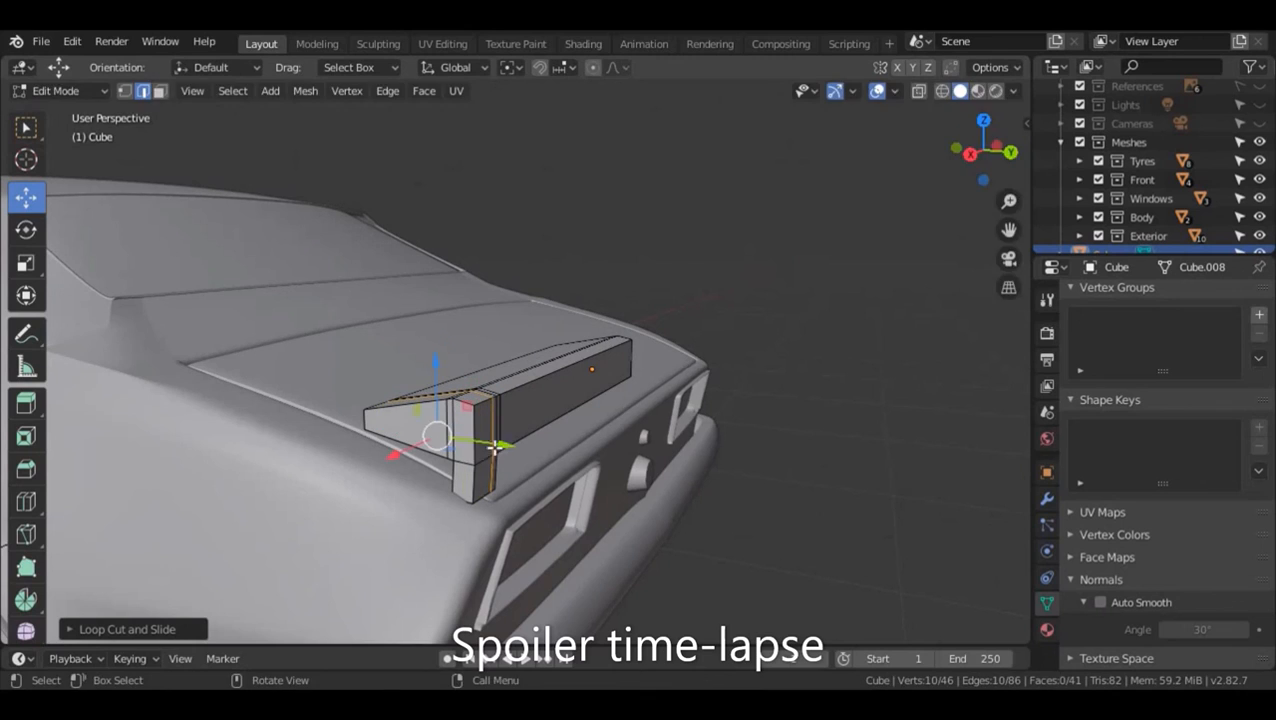
pyautogui.hotkey('ctrl', 'r')
pyautogui.click(490, 470)
pyautogui.click(489, 470)
pyautogui.click(475, 438)
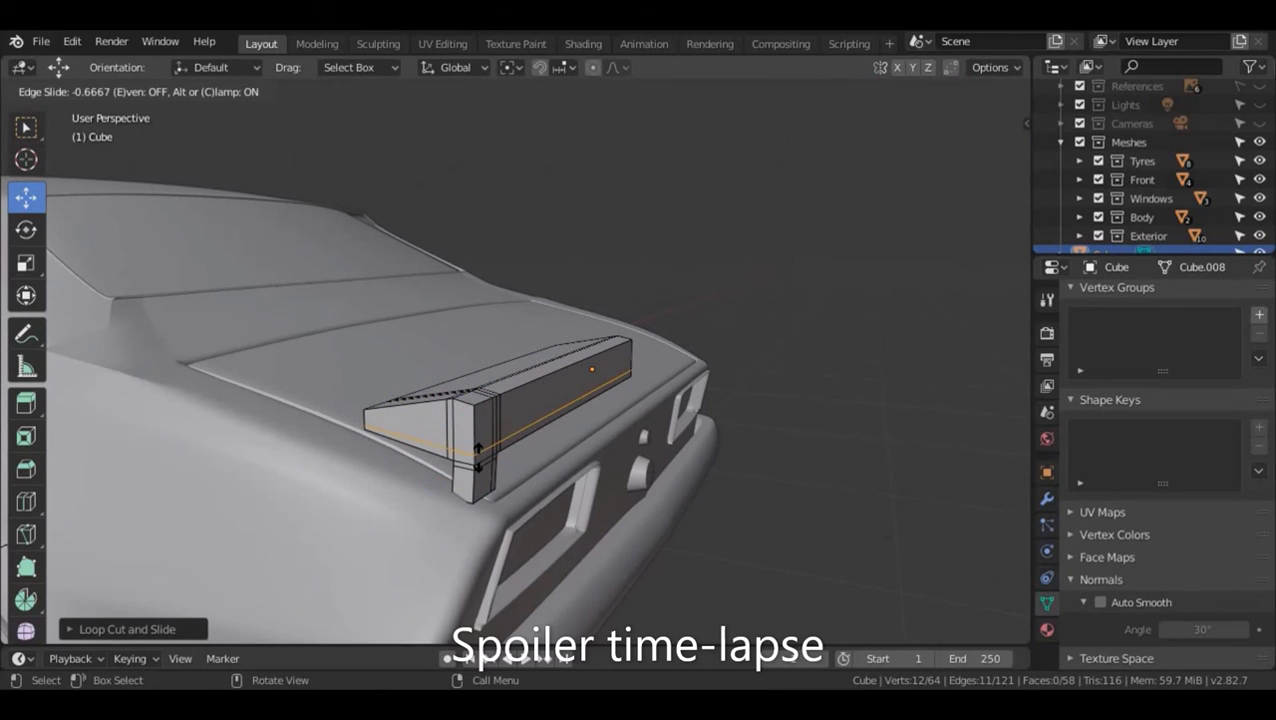
pyautogui.click(481, 457)
# - Add supporting loop cuts along the spoiler's upper edge and on the leg's rear face
pyautogui.hotkey('ctrl', 'r')
pyautogui.click(499, 426)
pyautogui.click(500, 410)
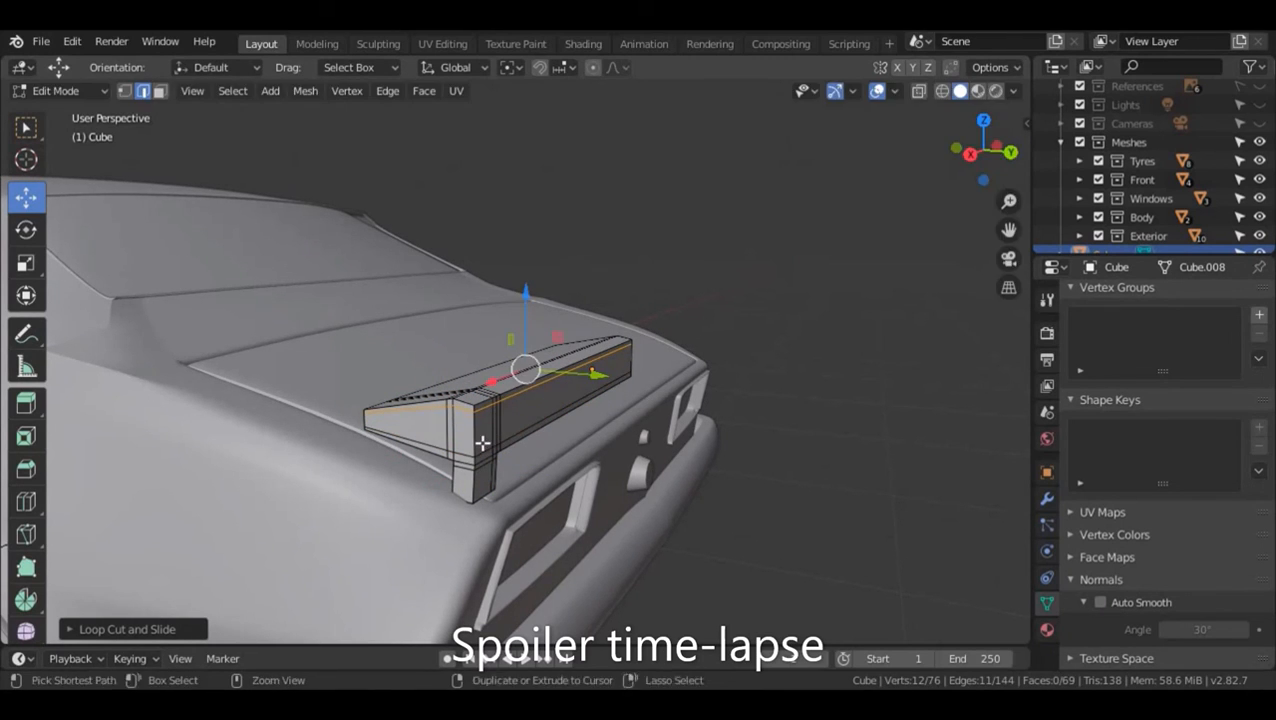
pyautogui.hotkey('ctrl', 'r')
pyautogui.click(484, 441)
pyautogui.click(479, 445)
# - Add lengthwise supporting loop cuts close to the spoiler's rear corner, running down the leg's side
pyautogui.hotkey('ctrl', 'r')
pyautogui.click(468, 406)
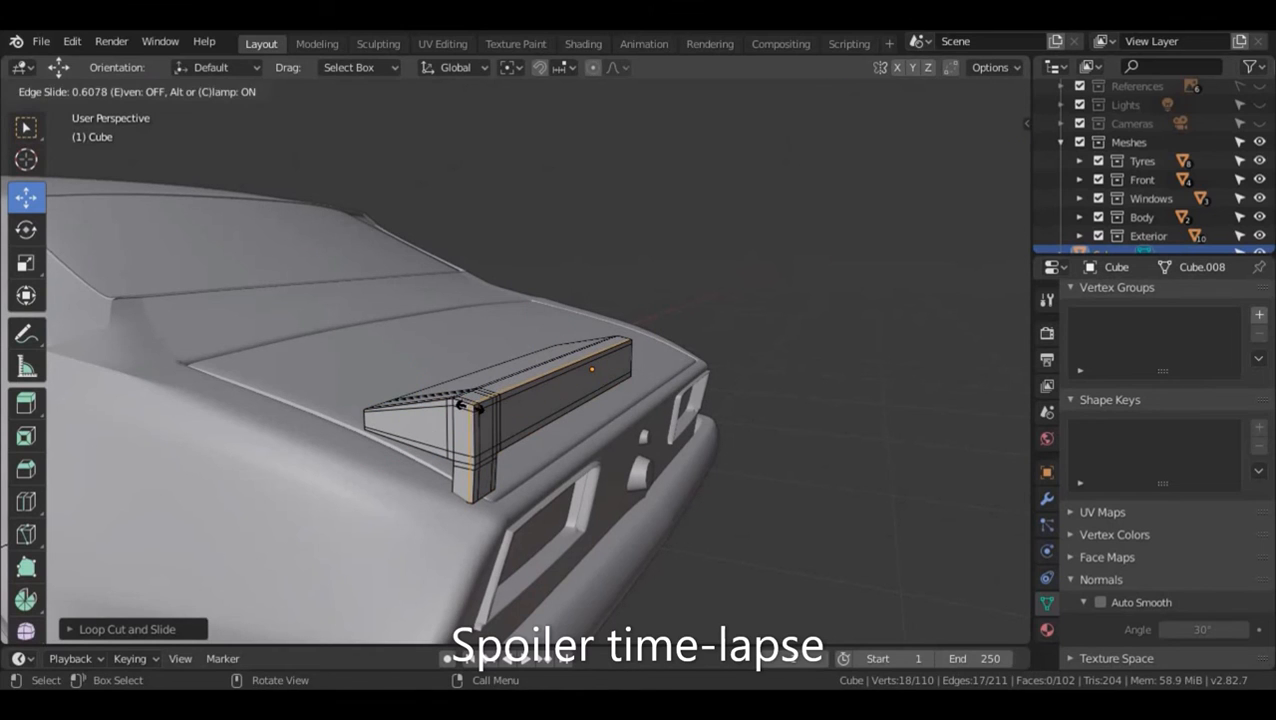
pyautogui.click(466, 405)
pyautogui.hotkey('ctrl', 'r')
pyautogui.click(468, 404)
pyautogui.click(467, 404)
# - Add a supporting loop cut near the spoiler's thin front edge and clear the selection
pyautogui.moveTo(460, 464); pyautogui.dragTo(540, 442, button='middle')
pyautogui.hotkey('ctrl', 'r')
pyautogui.click(547, 386)
pyautogui.click(501, 389)
pyautogui.moveTo(790, 385); pyautogui.dragTo(746, 413, button='middle')
pyautogui.hotkey('alt', 'a')
pyautogui.click(1047, 498)
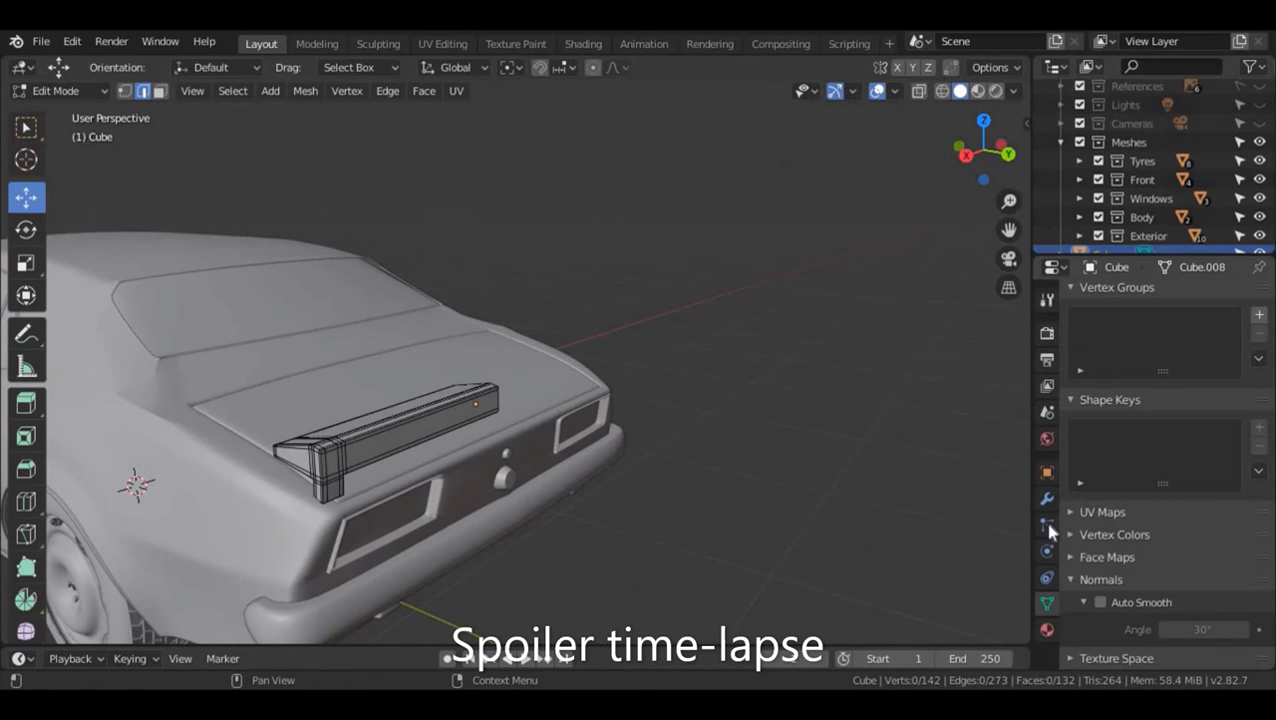
pyautogui.click(1165, 296)
pyautogui.click(907, 607)
pyautogui.press('Tab')
pyautogui.moveTo(655, 520); pyautogui.dragTo(675, 490, button='middle')
pyautogui.click(1255, 324)
# - Add the car body to the selection as the active object and join the spoiler into the Body mesh
pyautogui.keyDown('shift'); pyautogui.click(276, 416); pyautogui.keyUp('shift')
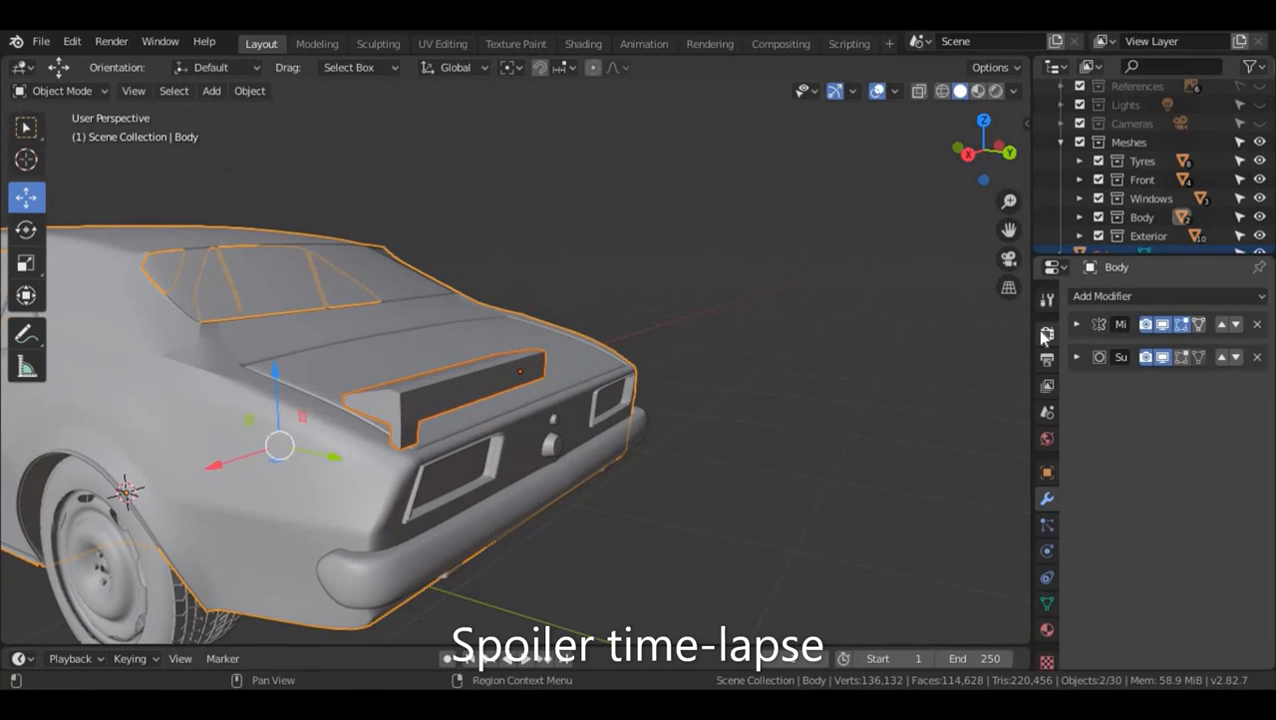
pyautogui.hotkey('ctrl', 'j')
pyautogui.moveTo(686, 345); pyautogui.dragTo(630, 330, button='middle')
pyautogui.scroll(2, 627, 325)
# - Select the spoiler's linked geometry within the Body mesh, nudge it slightly, rotate it about the X axis, and finish editing with everything deselected
pyautogui.press('Tab')
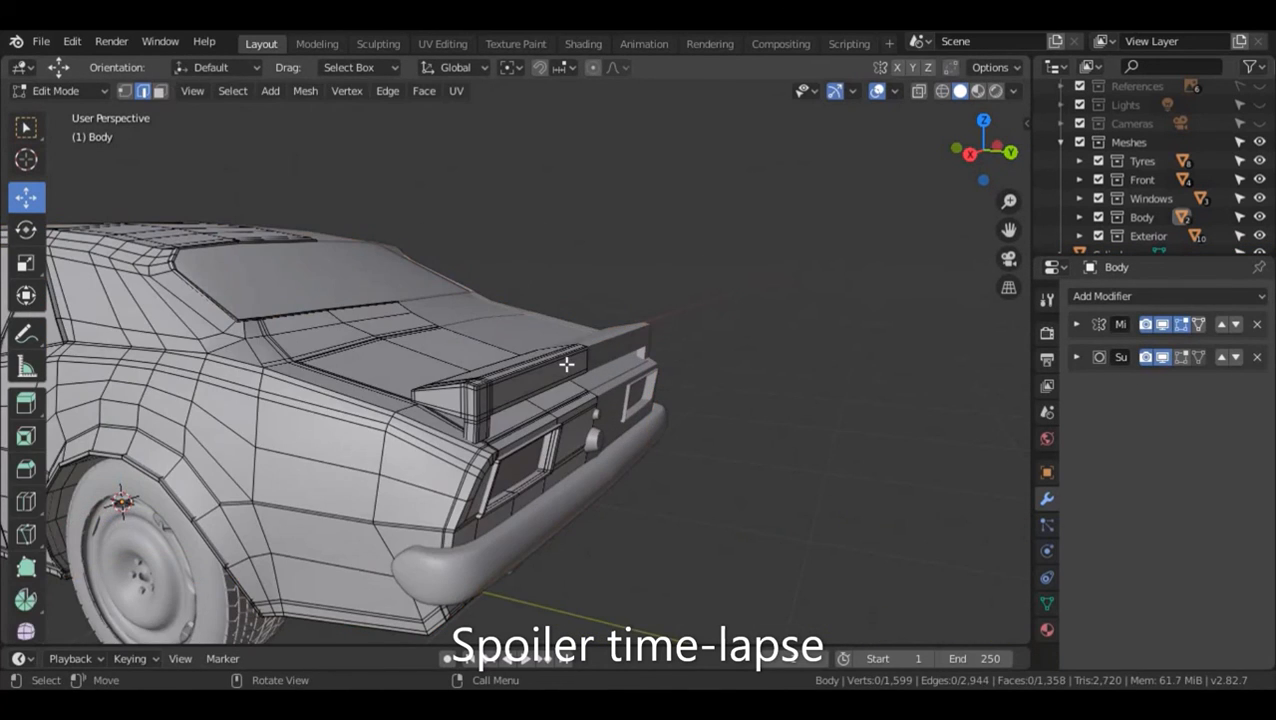
pyautogui.press('l')
pyautogui.moveTo(510, 348); pyautogui.dragTo(512, 346)
pyautogui.press('r')
pyautogui.press('x')
pyautogui.click(515, 360)
pyautogui.press('Tab')
pyautogui.moveTo(695, 461); pyautogui.dragTo(827, 402, button='middle')
pyautogui.click(827, 402)
# - Examine the complete car model from the front, the front corner and the side to review the body, wheels, badges and spoiler
pyautogui.moveTo(300, 425); pyautogui.dragTo(675, 350, button='middle')
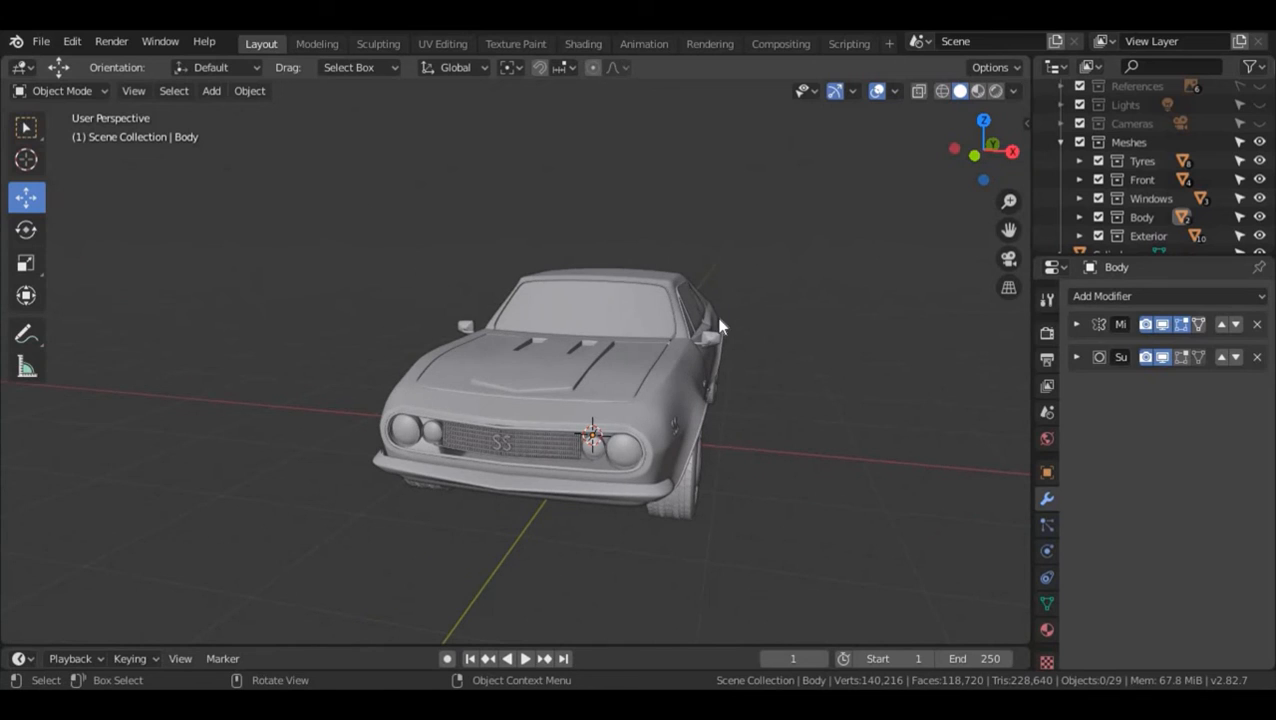
pyautogui.moveTo(740, 402); pyautogui.dragTo(697, 350, button='middle')
pyautogui.scroll(4, 700, 352)
pyautogui.scroll(-2, 720, 358)
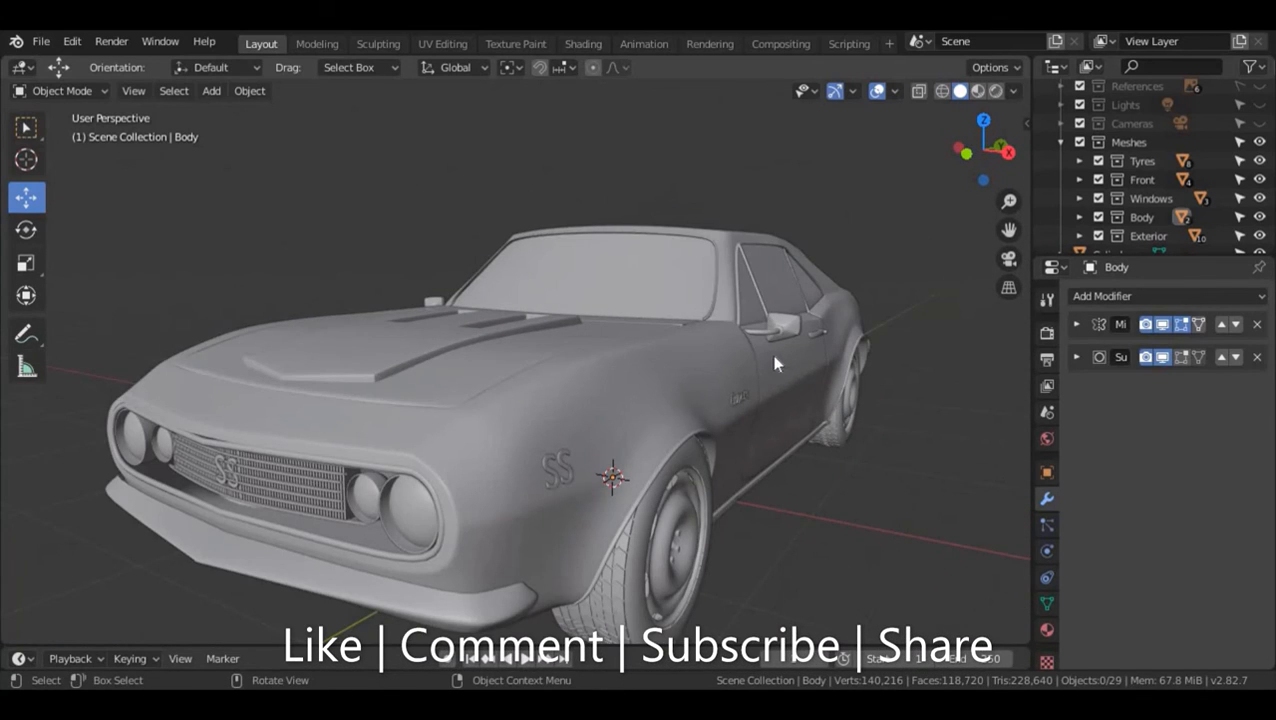
pyautogui.scroll(-1, 763, 352)
pyautogui.moveTo(763, 352); pyautogui.dragTo(738, 373, button='middle')
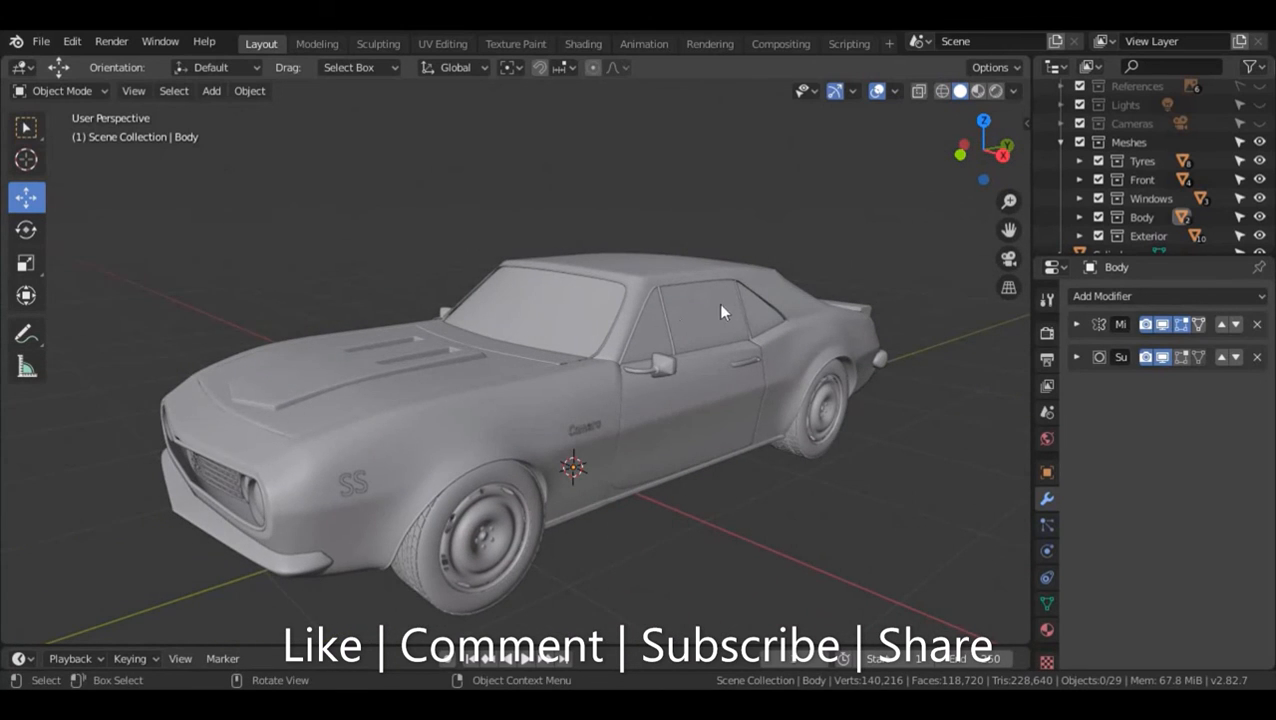
pyautogui.scroll(-2, 523, 326)
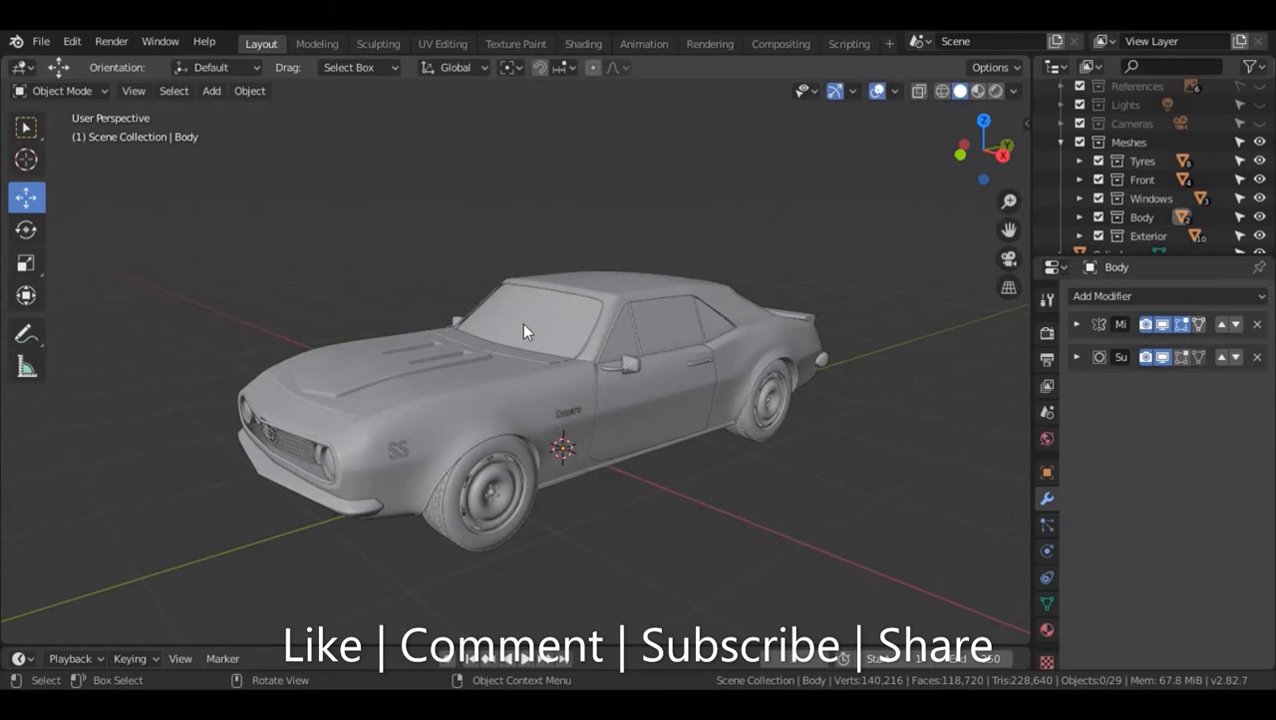
pyautogui.moveTo(372, 342)
pyautogui.mouseDown(button='middle')
pyautogui.moveTo(565, 353)
pyautogui.moveTo(589, 323)
pyautogui.moveTo(552, 303)
pyautogui.moveTo(365, 322)
pyautogui.mouseUp(button='middle')
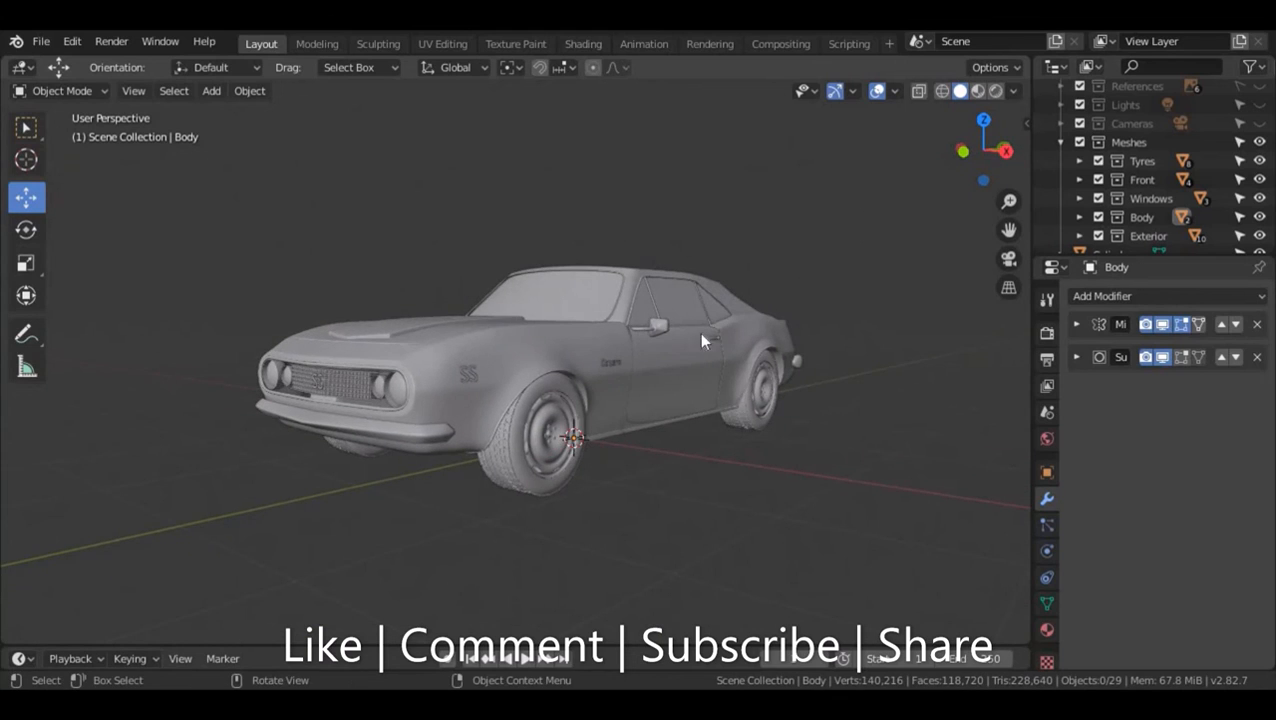
pyautogui.scroll(2, 709, 332)
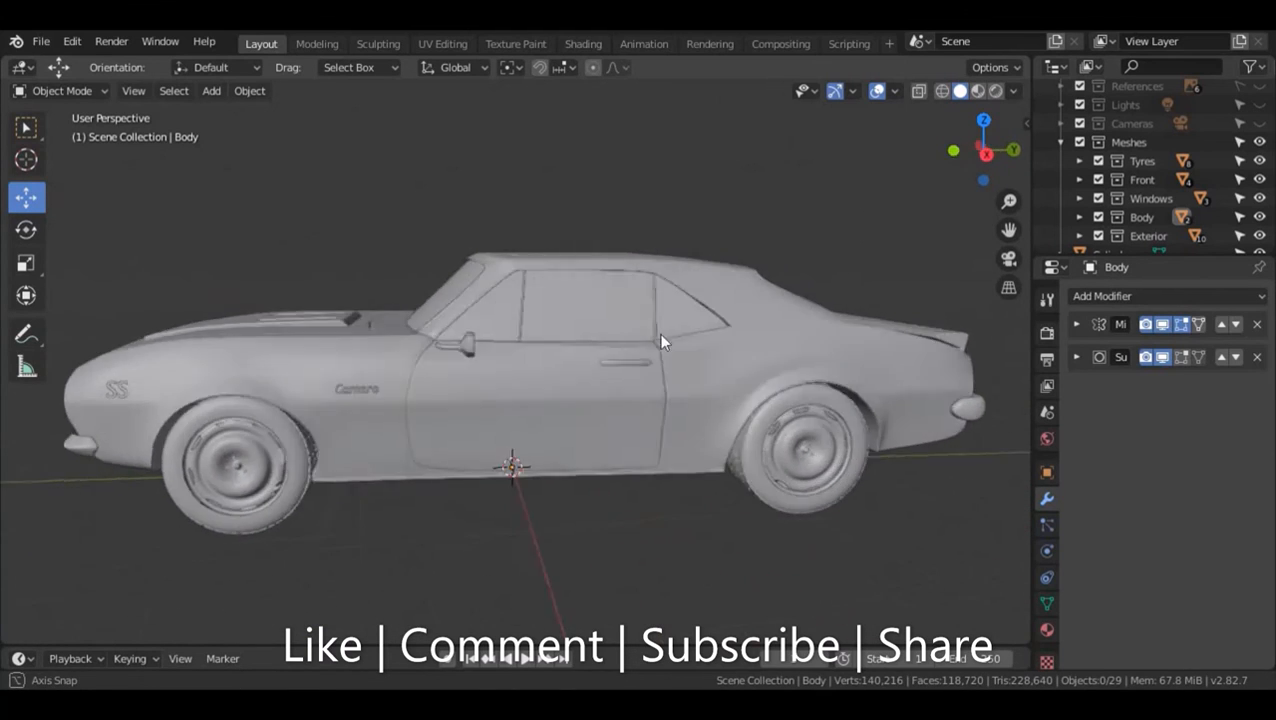